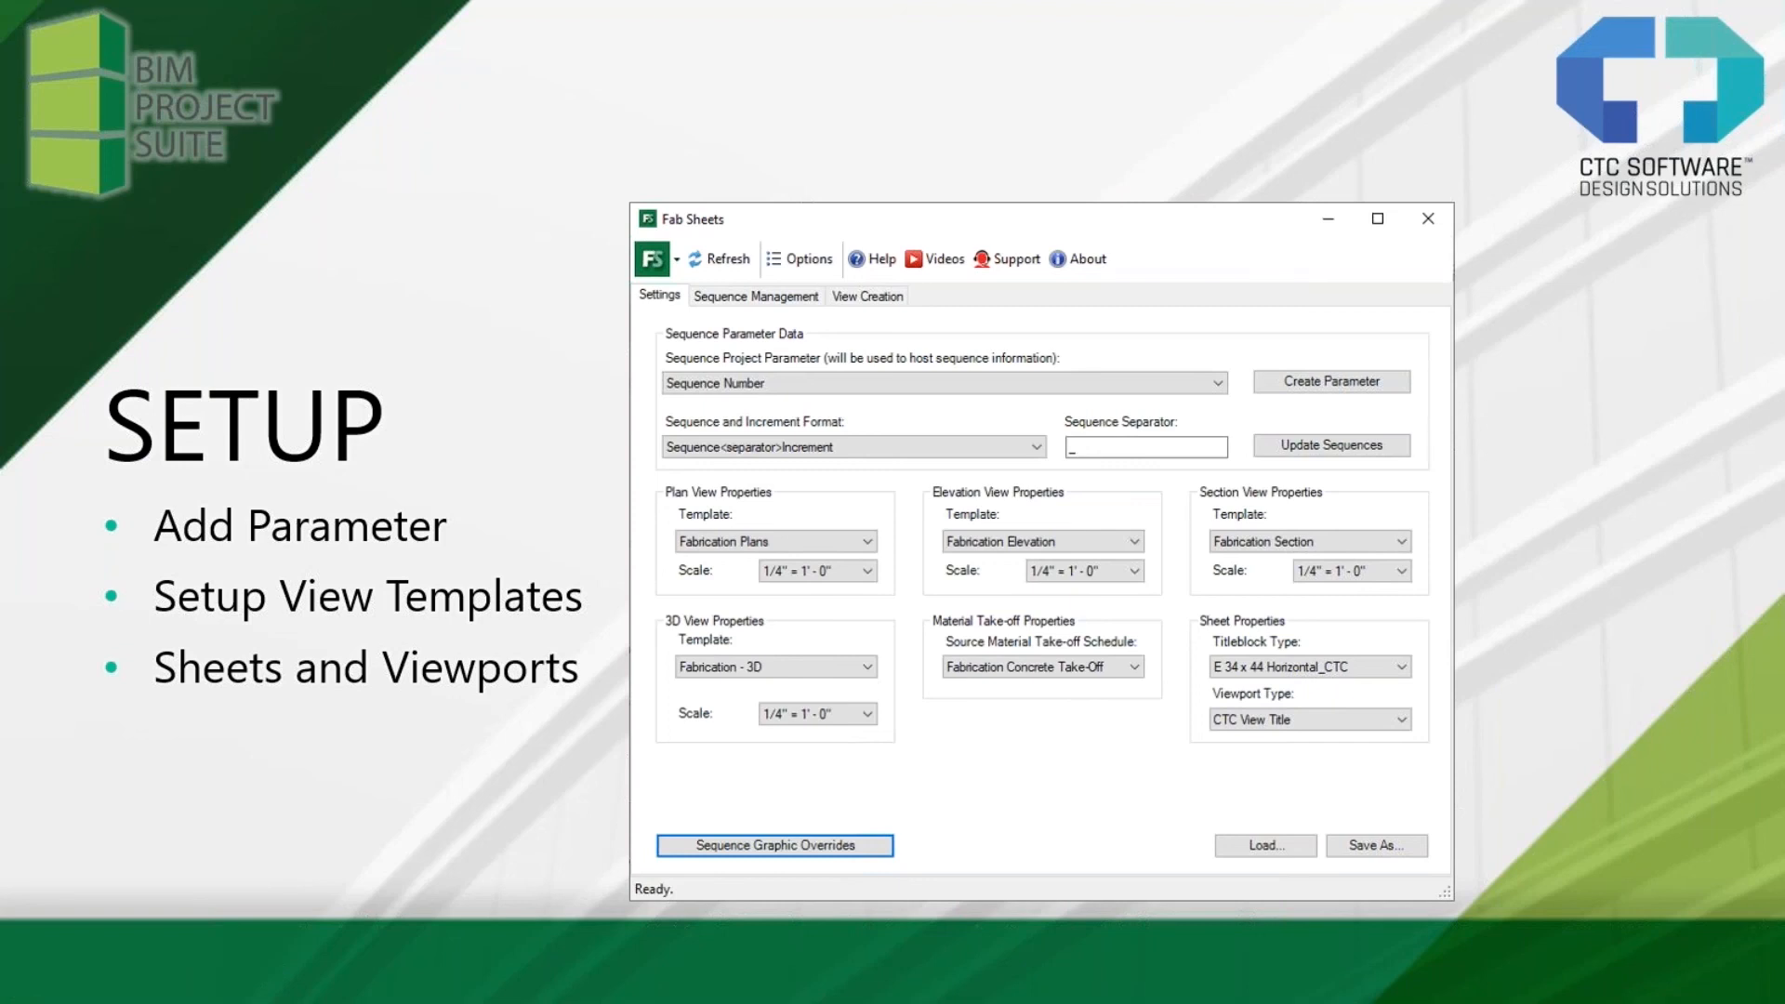
pyautogui.click(1643, 733)
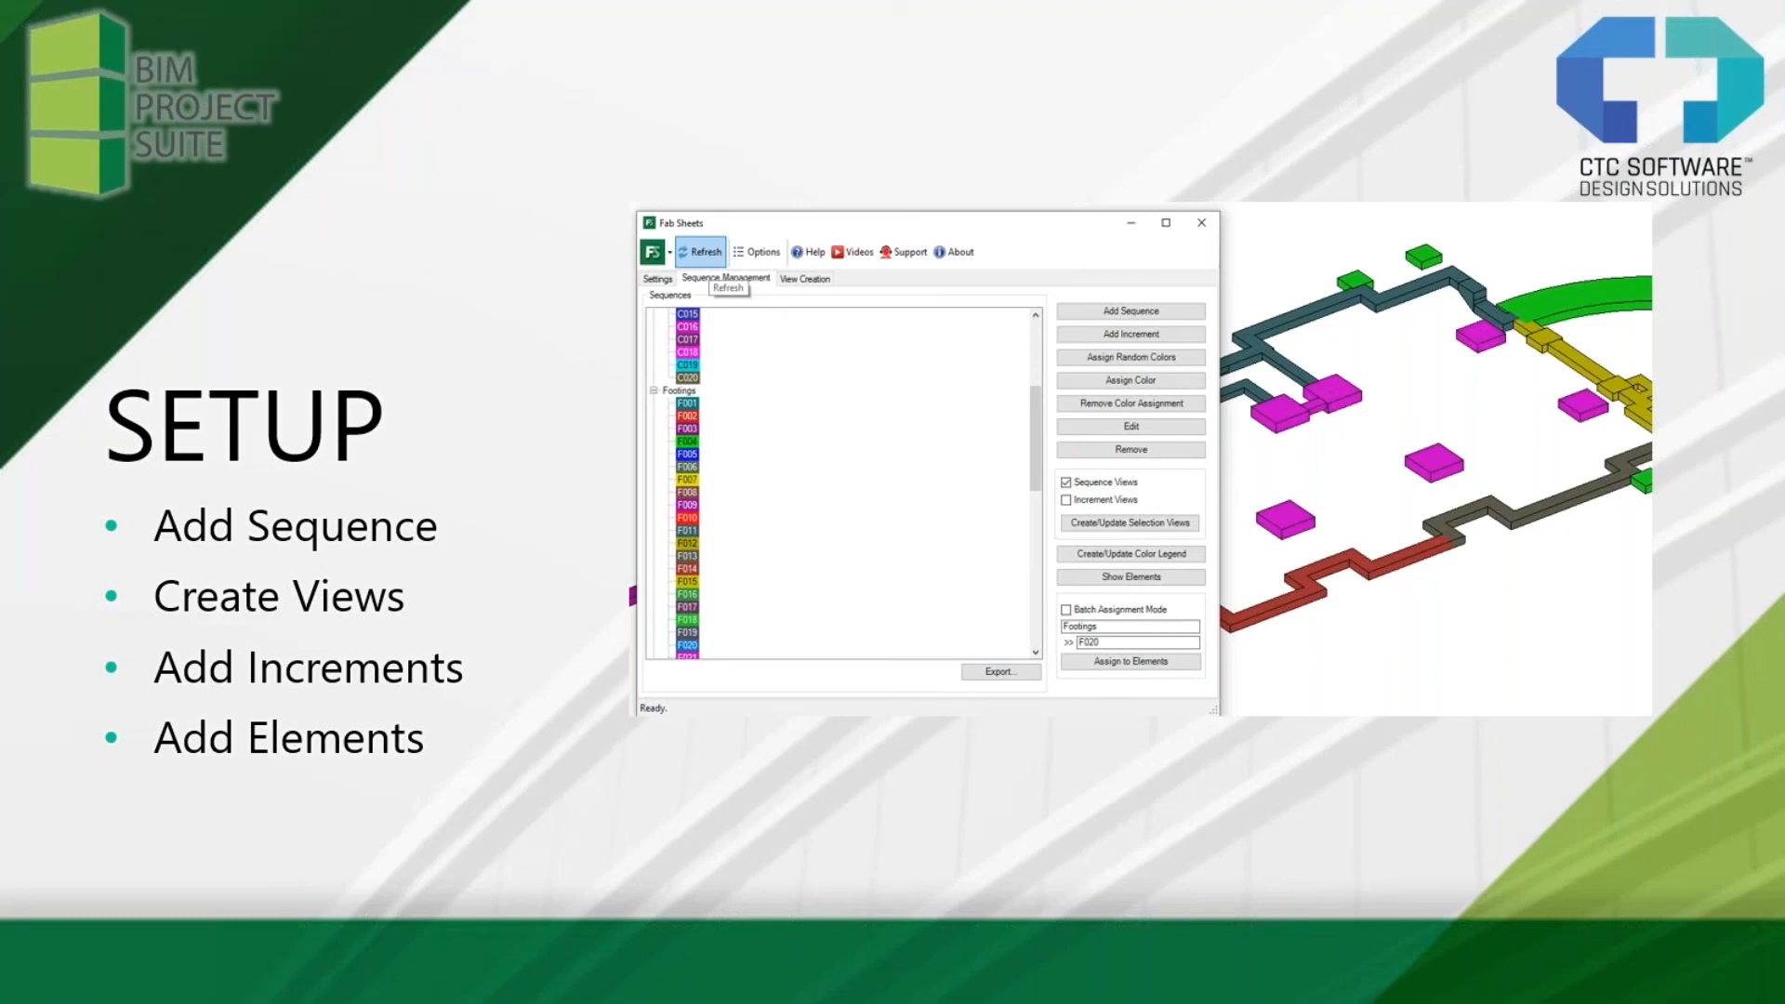
pyautogui.press('Right')
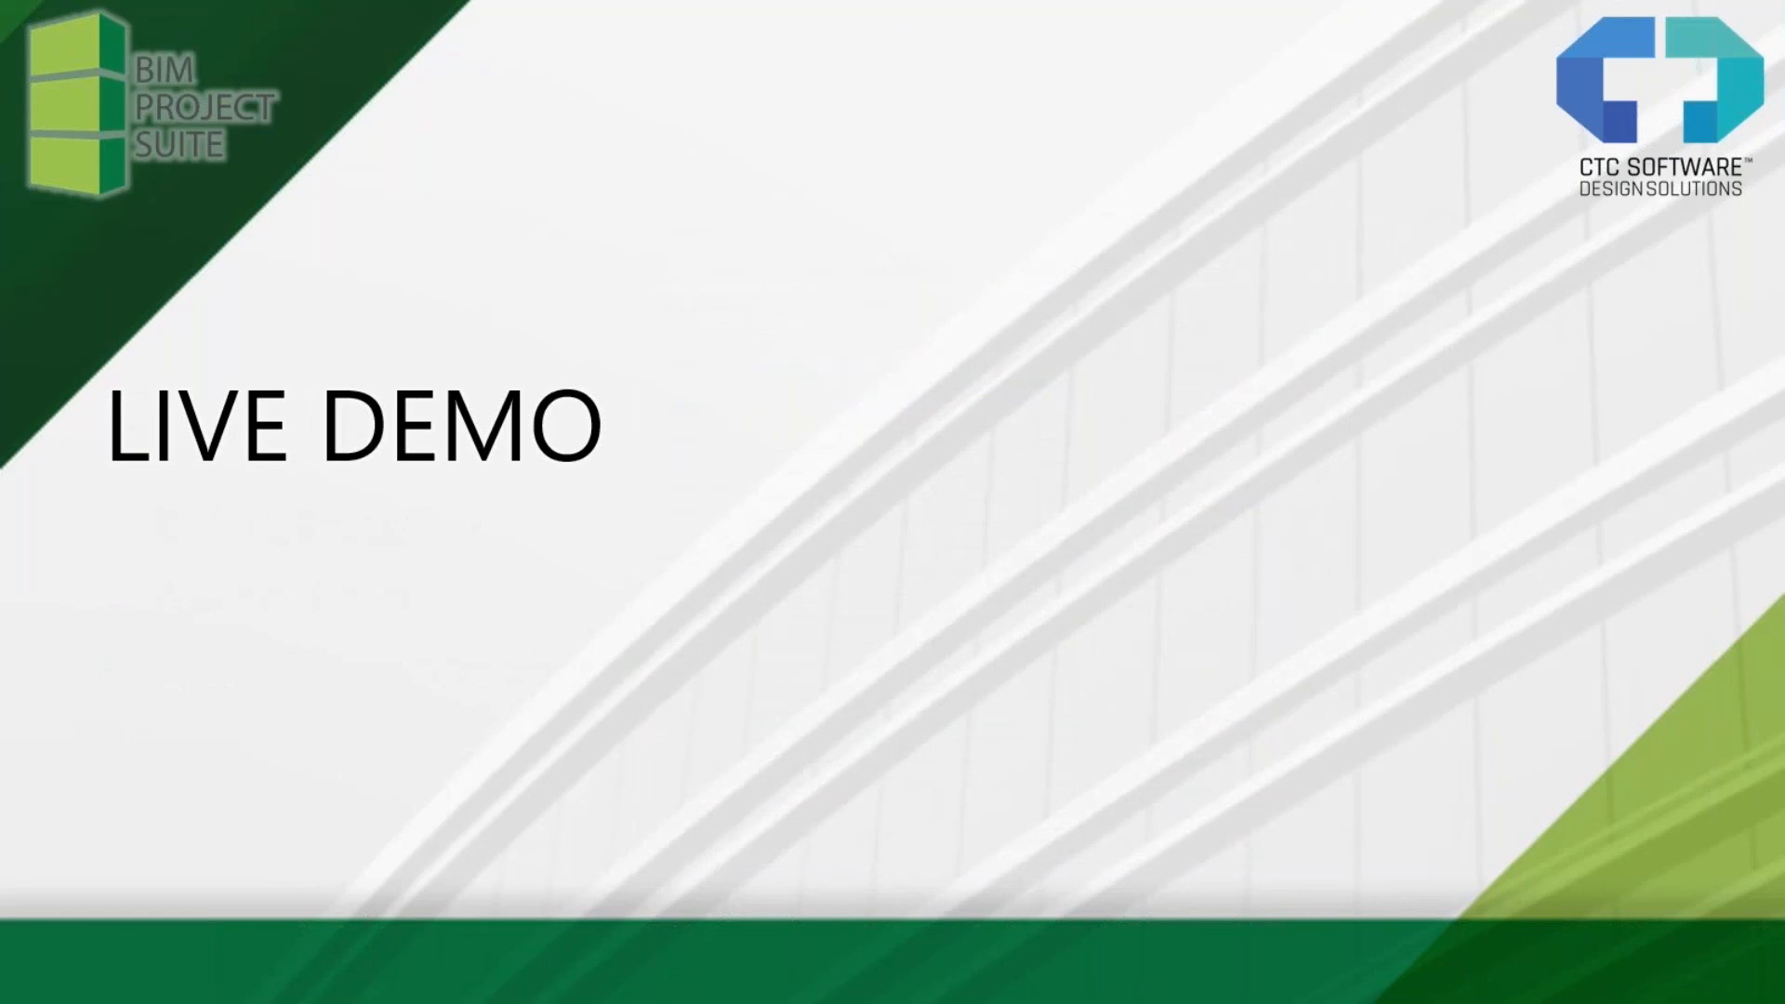
# Step: Switch from the presentation to Revit and show the general settings of the Fab Sheets tool
pyautogui.hotkey('alt', 'Tab')
pyautogui.hotkey('alt', 'Tab')
pyautogui.hotkey('alt', 'Tab')
pyautogui.hotkey('alt', 'Tab')
pyautogui.hotkey('alt', 'Tab')
pyautogui.hotkey('alt', 'Tab')
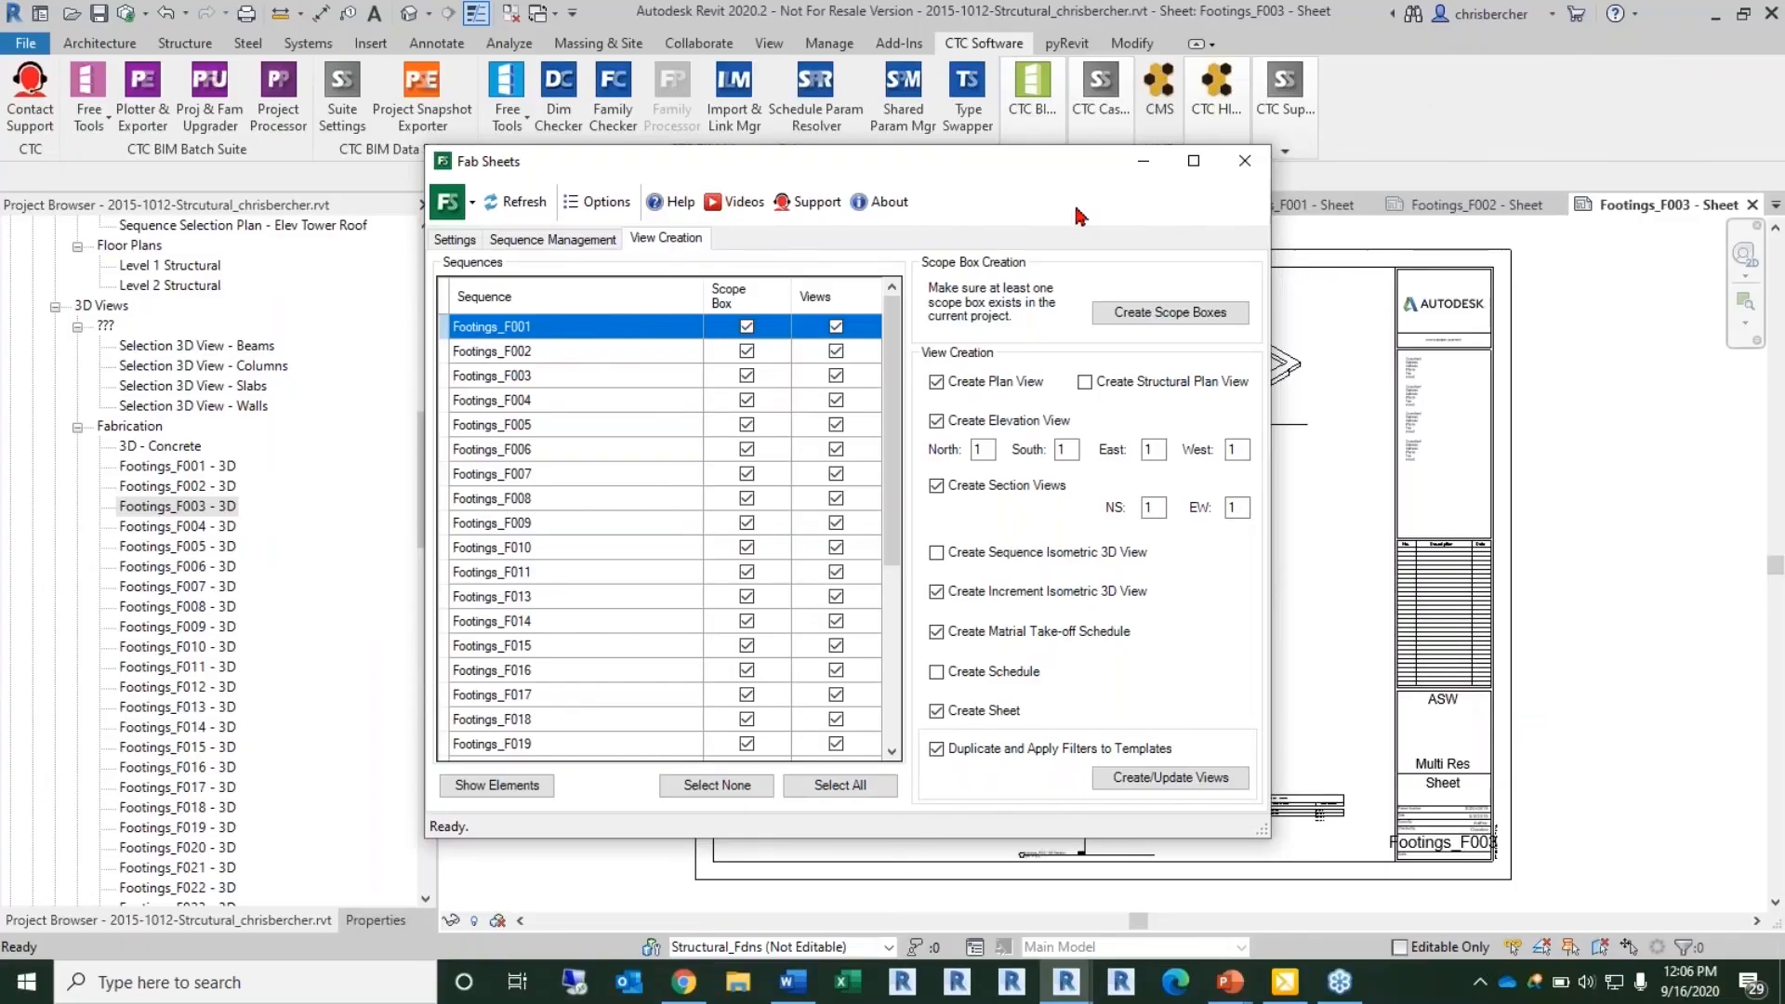
pyautogui.moveTo(1042, 169); pyautogui.dragTo(1082, 206)
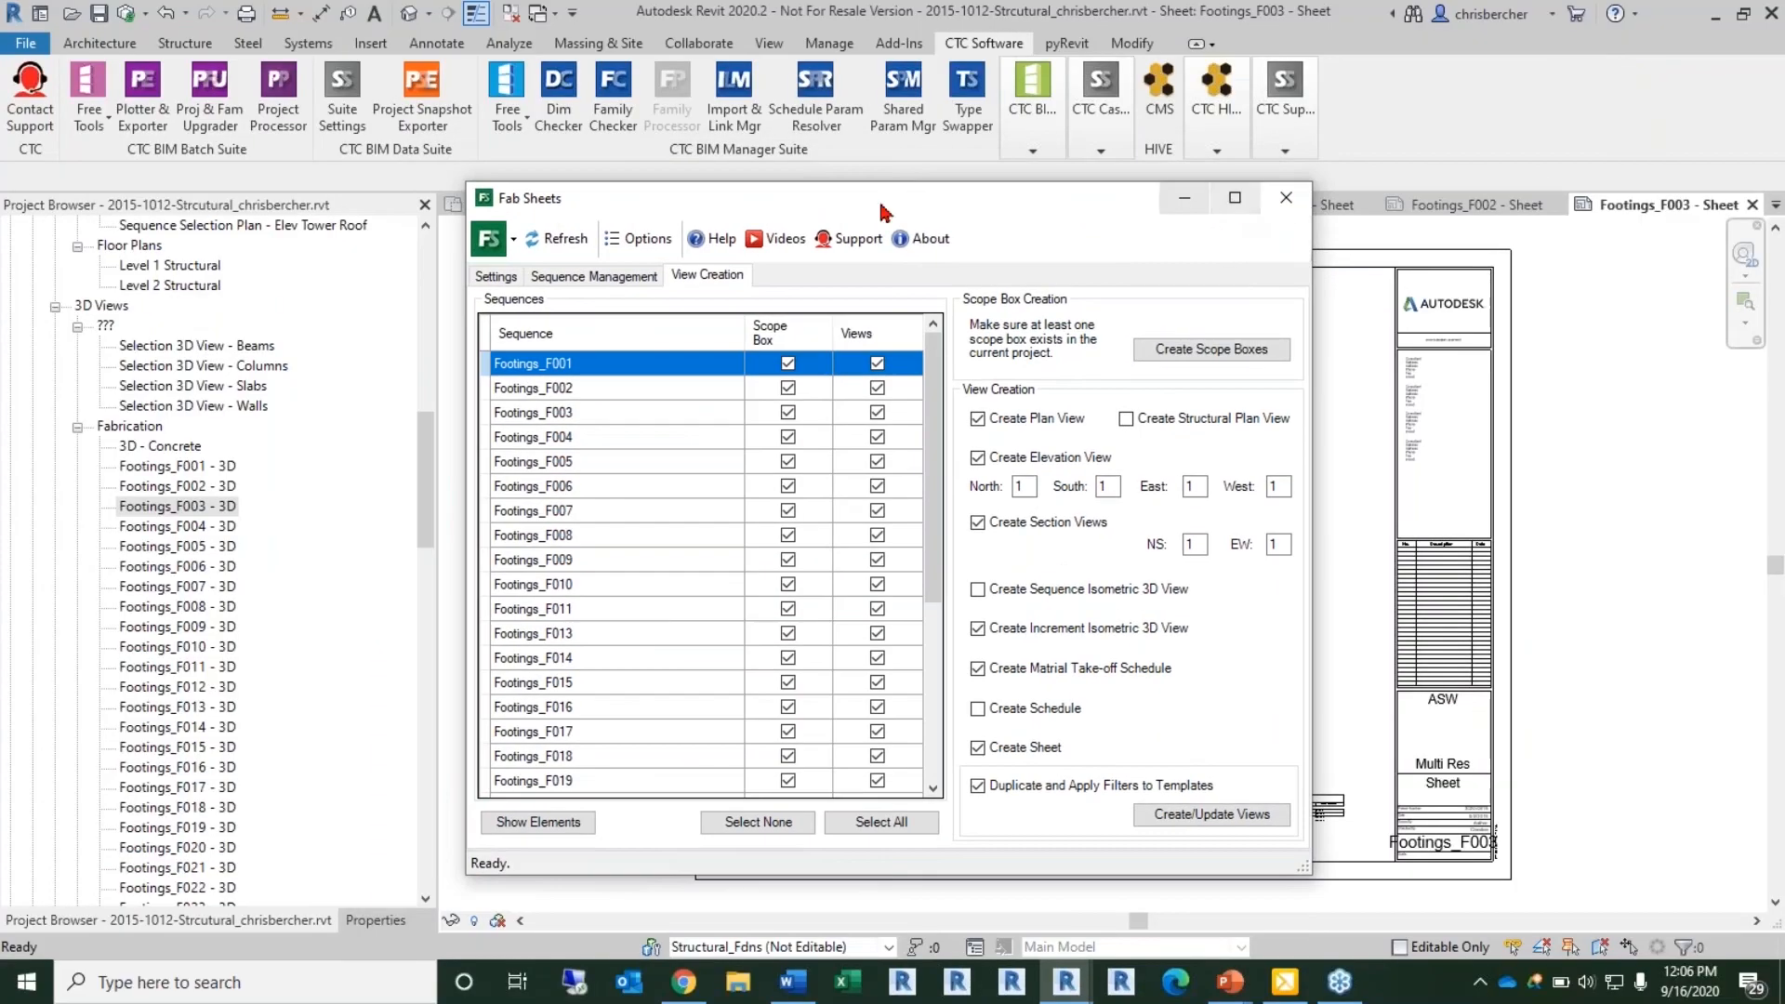
pyautogui.click(495, 276)
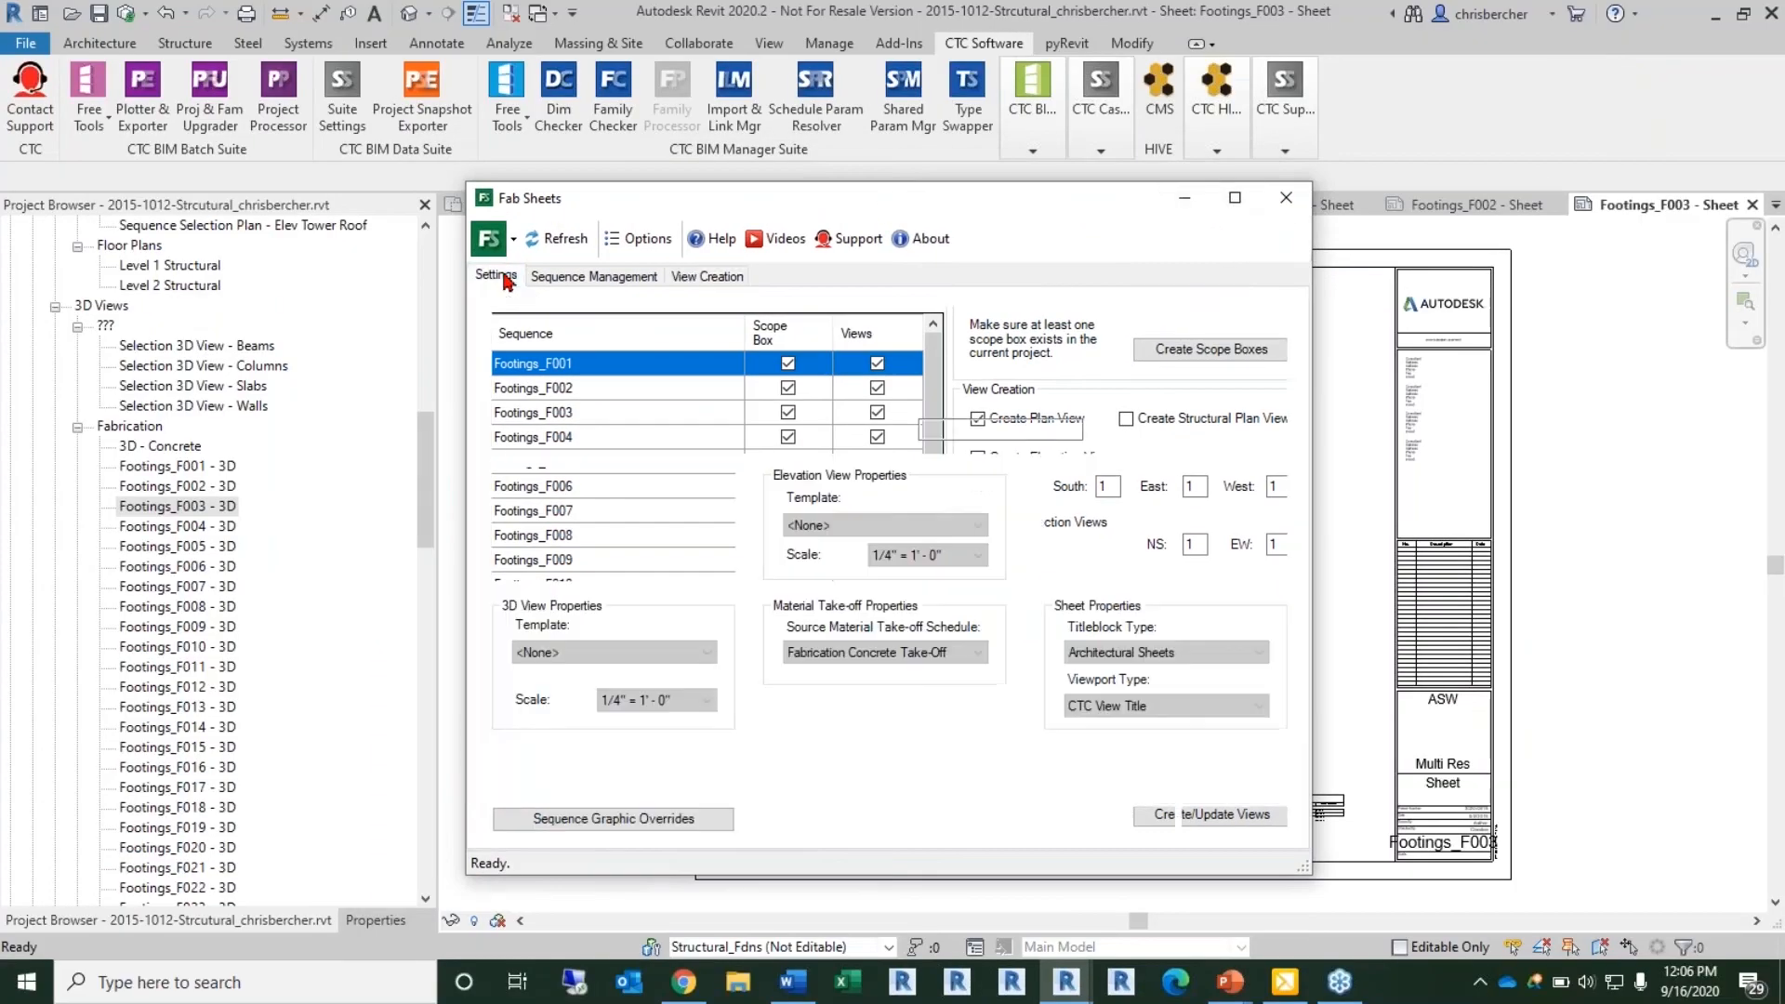
pyautogui.click(859, 240)
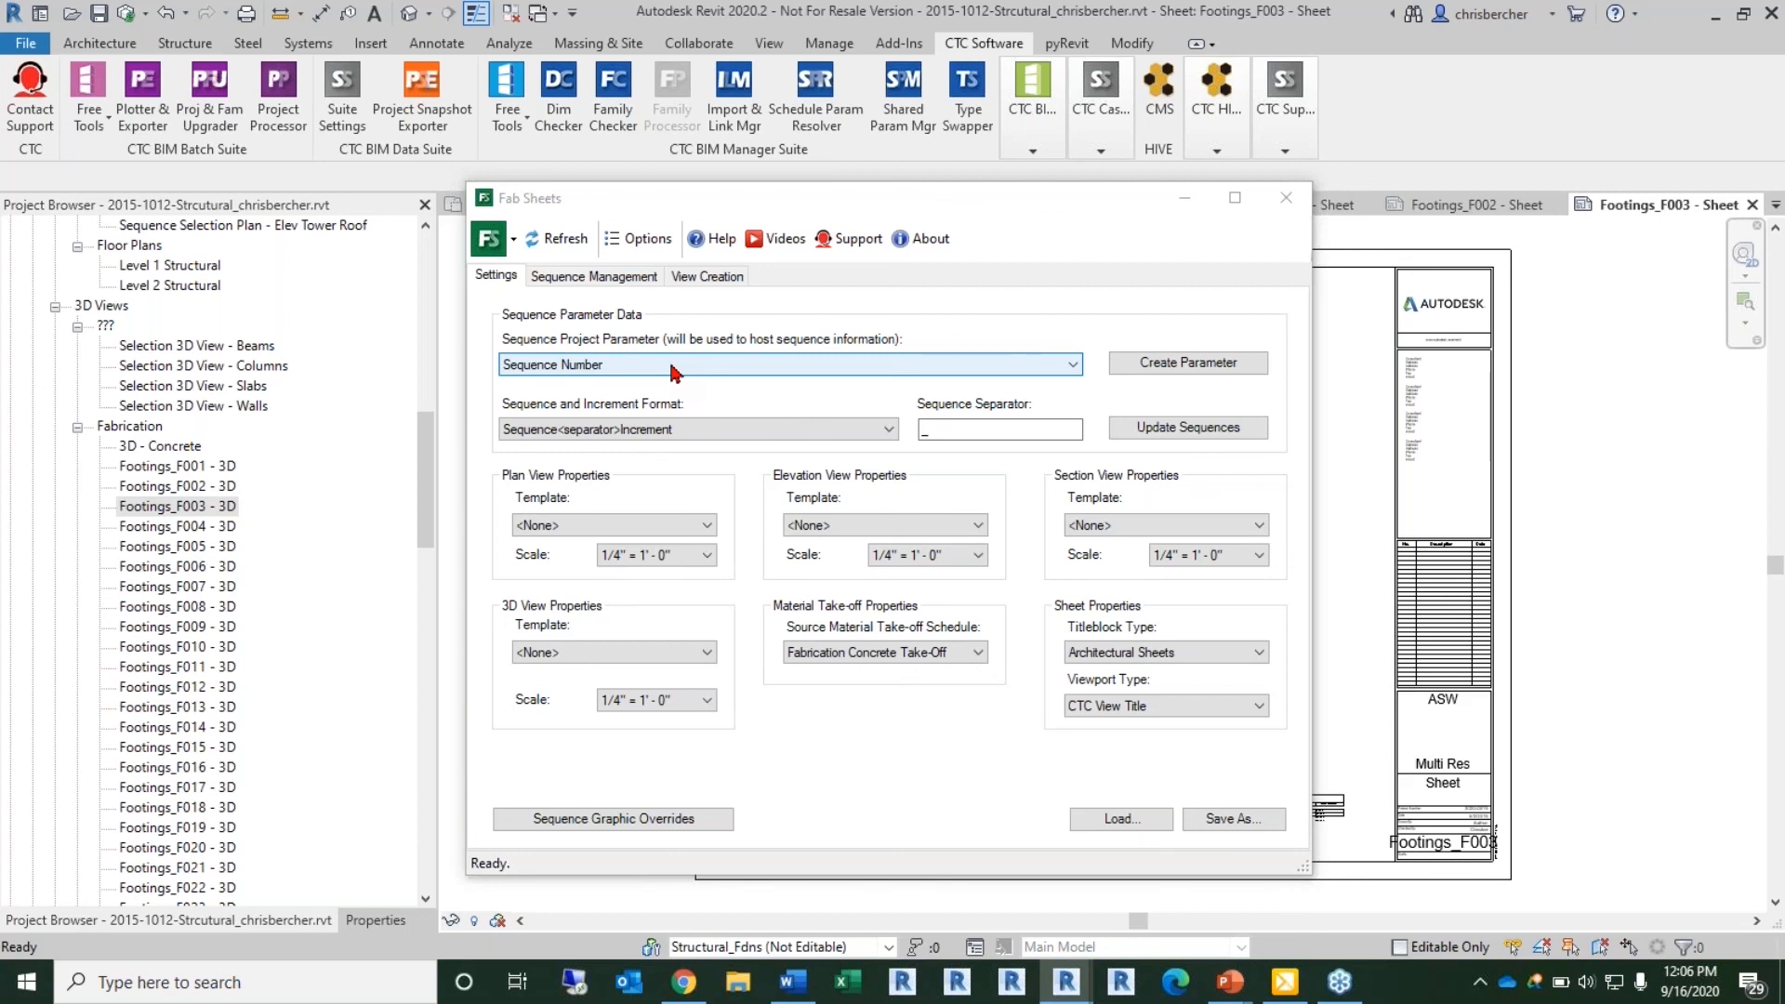
# Step: Examine the available sequence project parameters and the sequence and increment format options without changing them
pyautogui.click(911, 370)
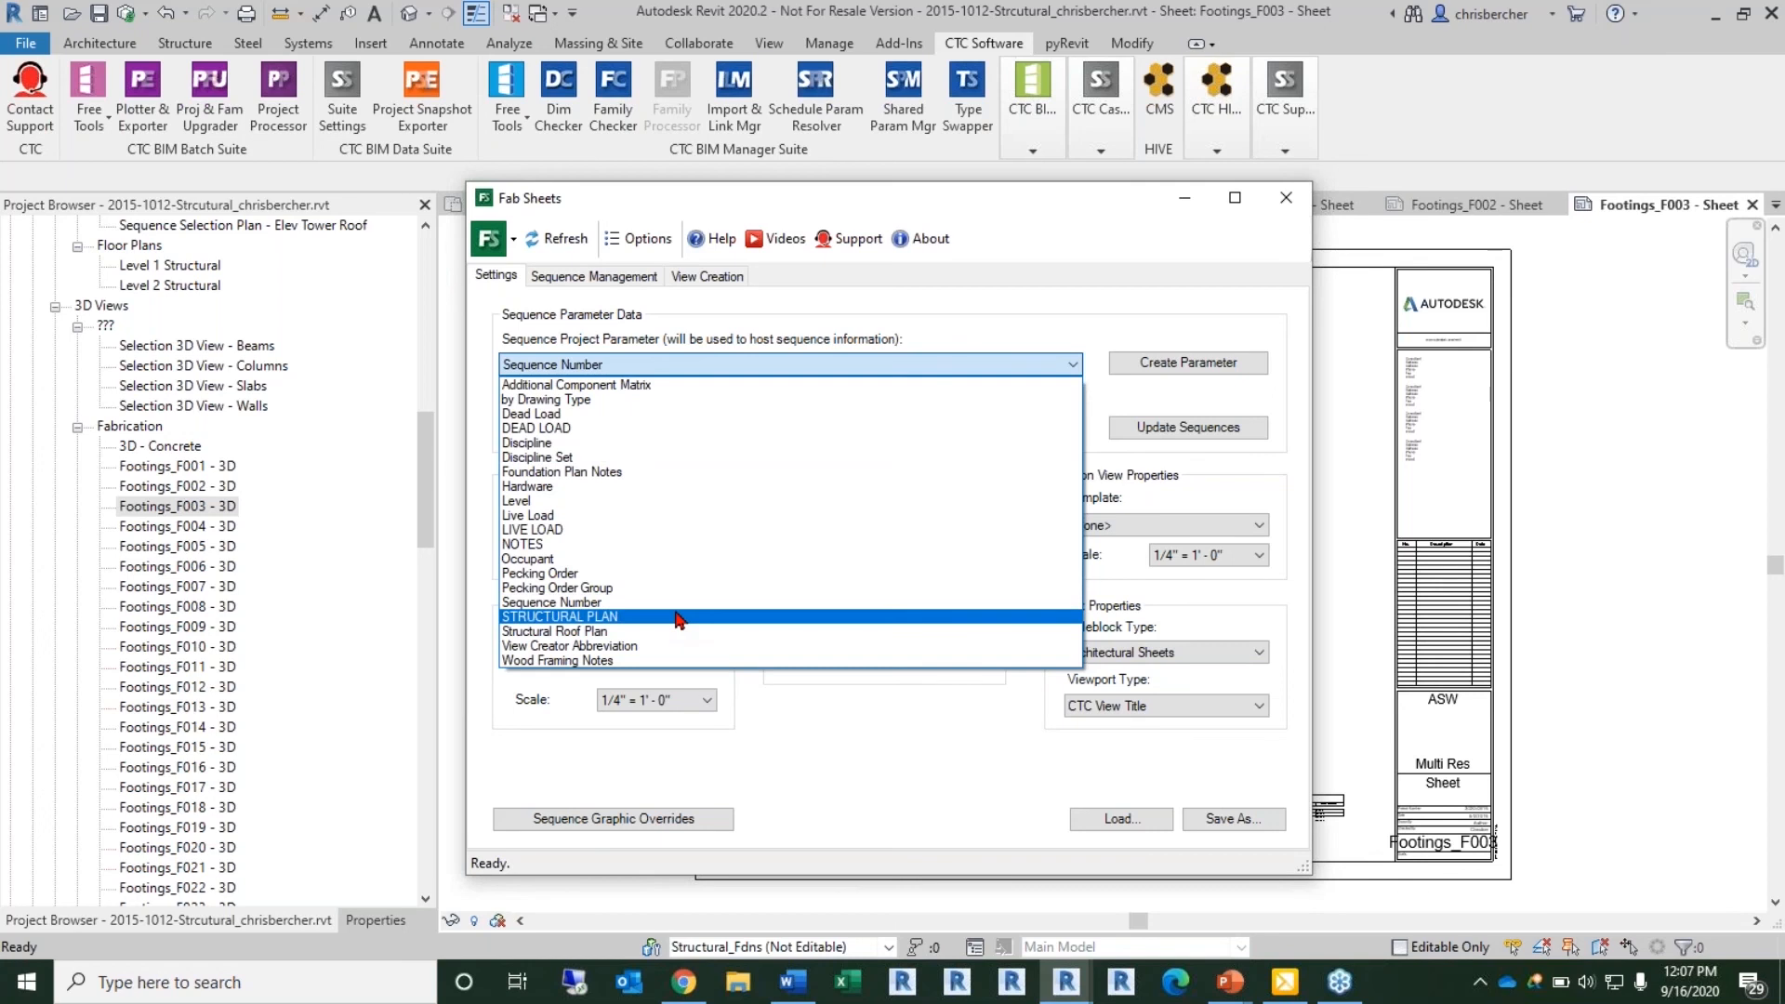
pyautogui.click(1193, 337)
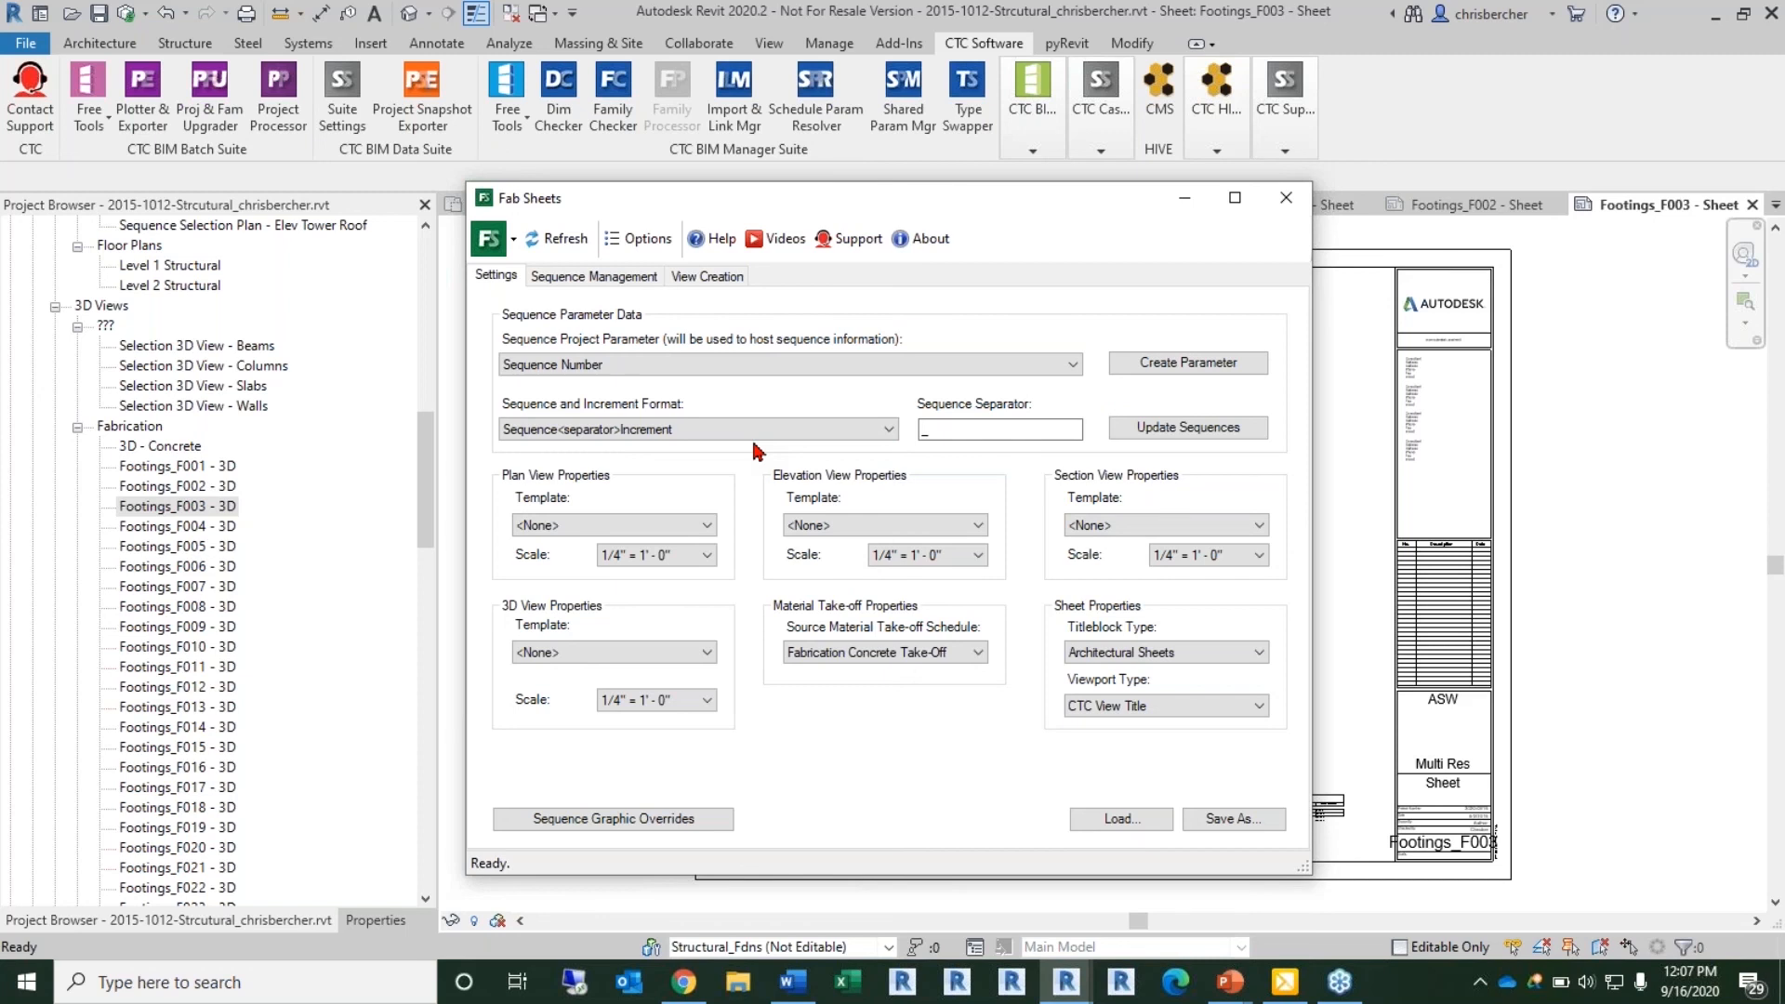
pyautogui.click(666, 434)
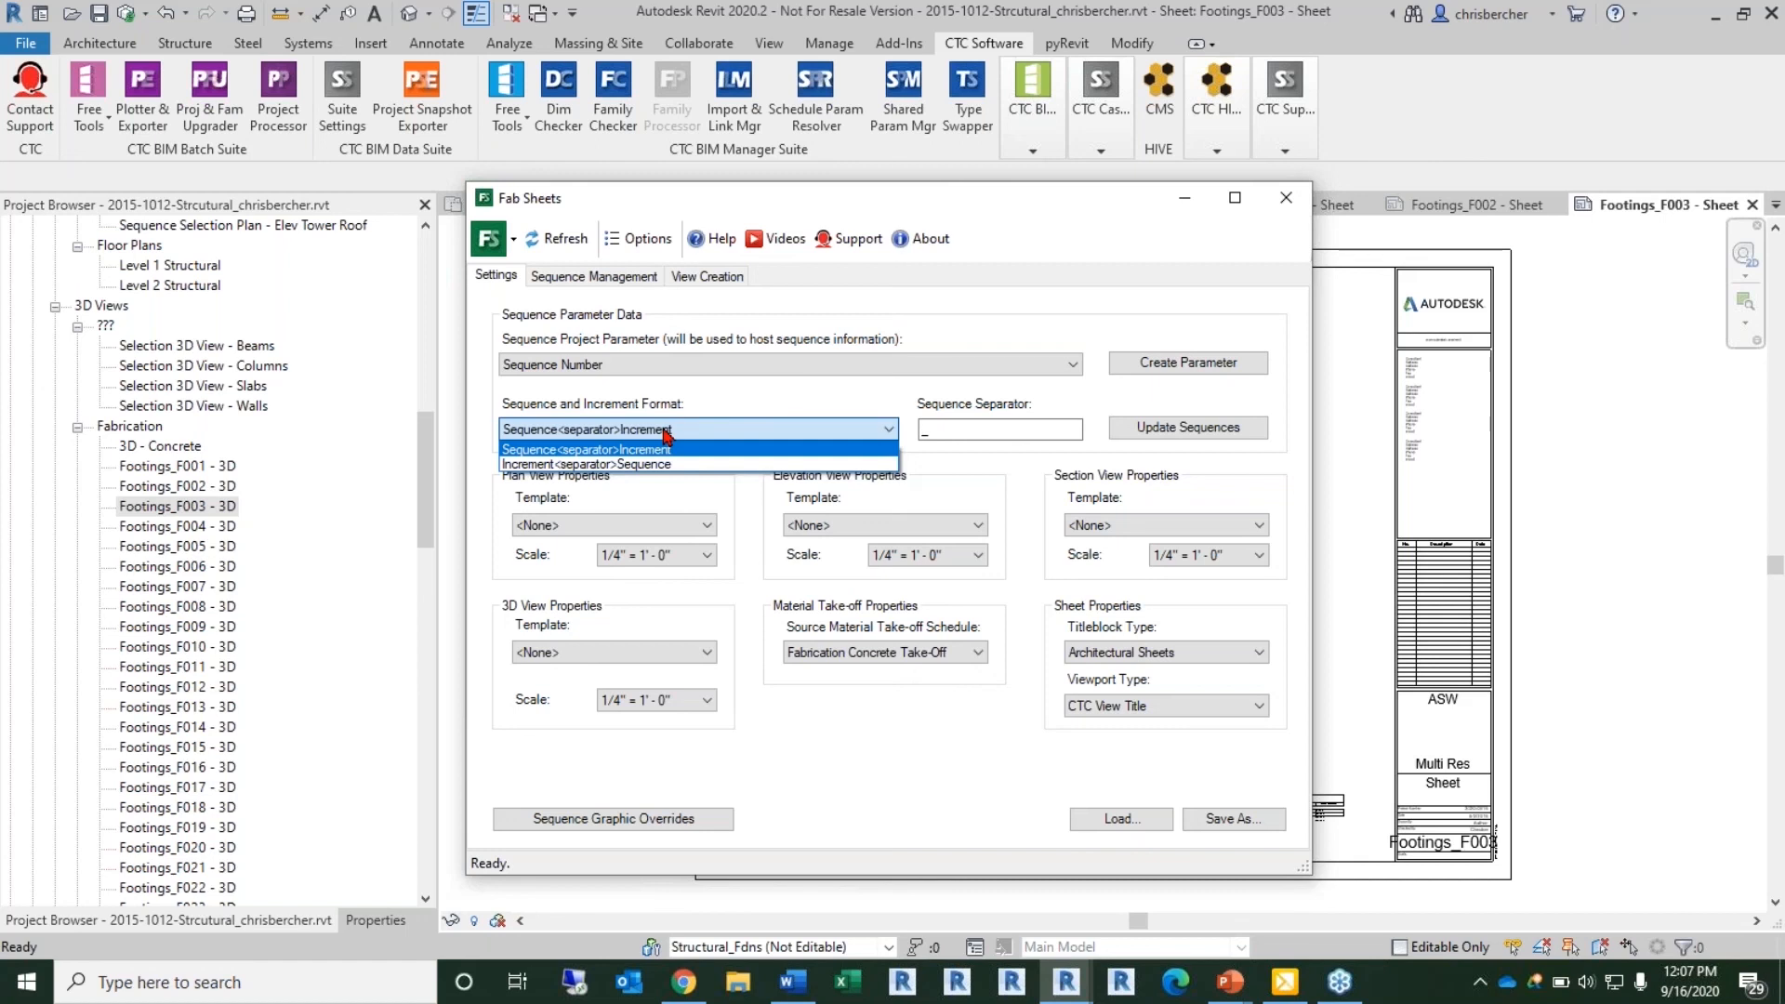
pyautogui.click(980, 428)
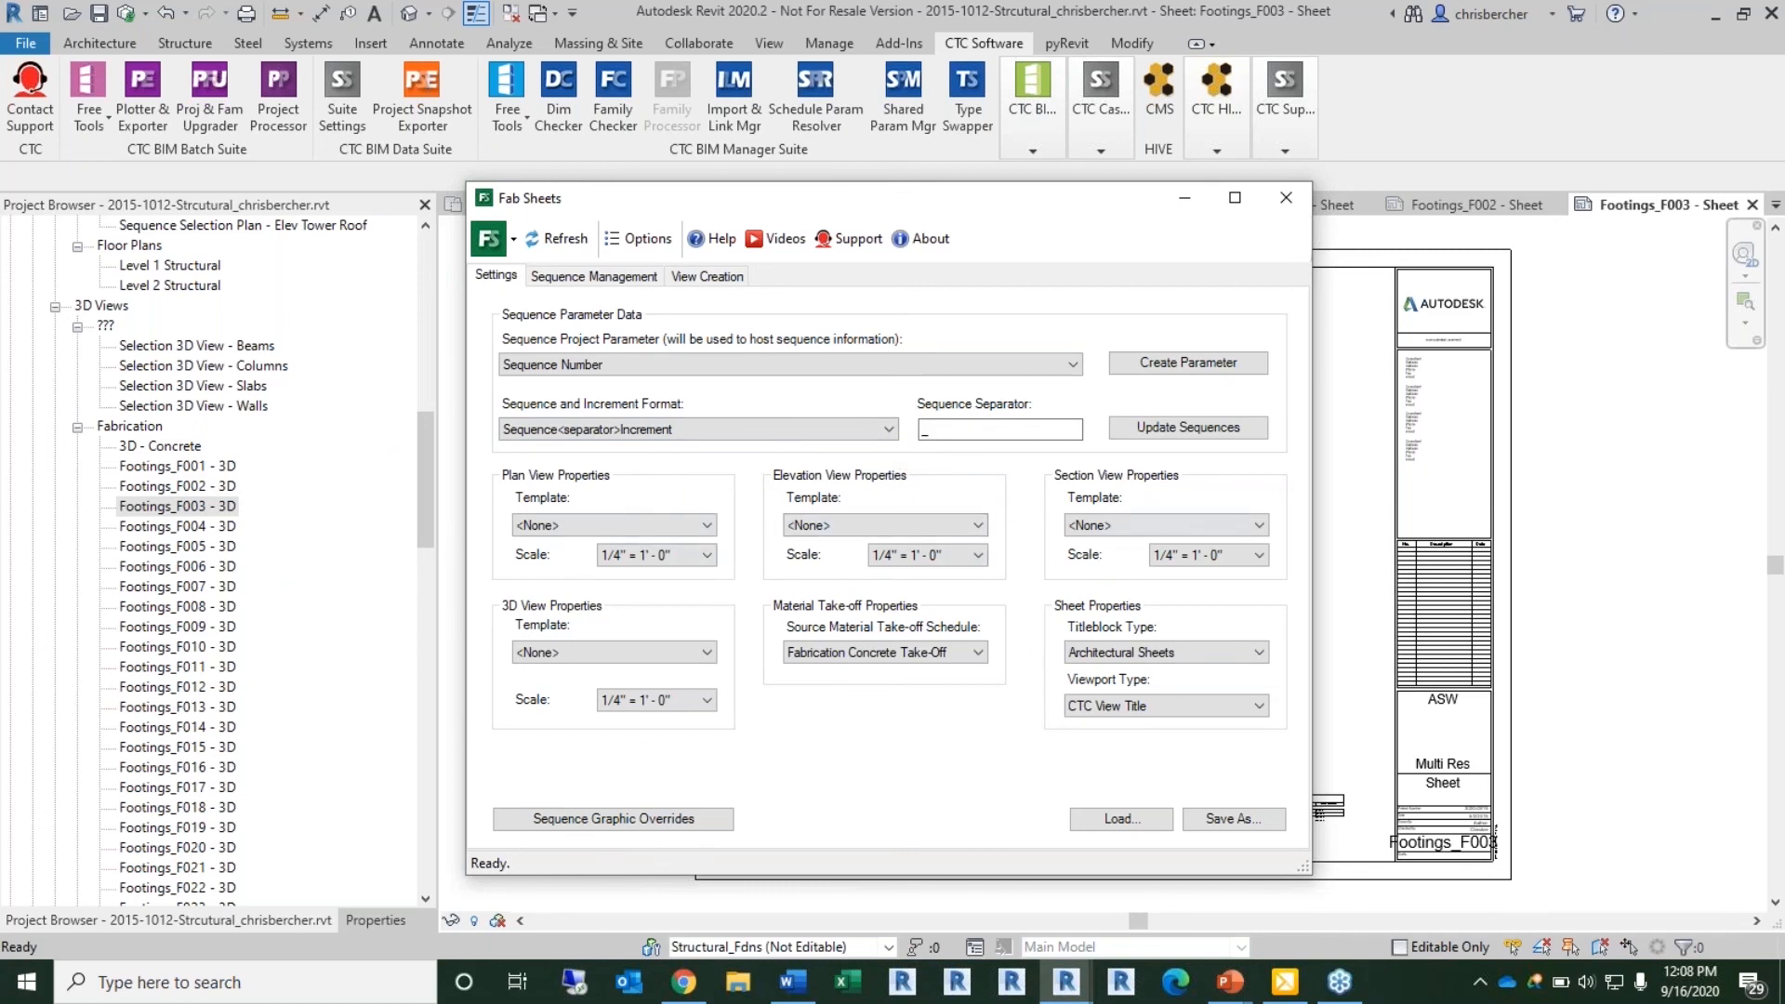
# Step: Set the plan view template to Fabrication - Columns Plan and the elevation view template to Fabrication - Columns Elevation
pyautogui.moveTo(1052, 197); pyautogui.dragTo(1036, 135)
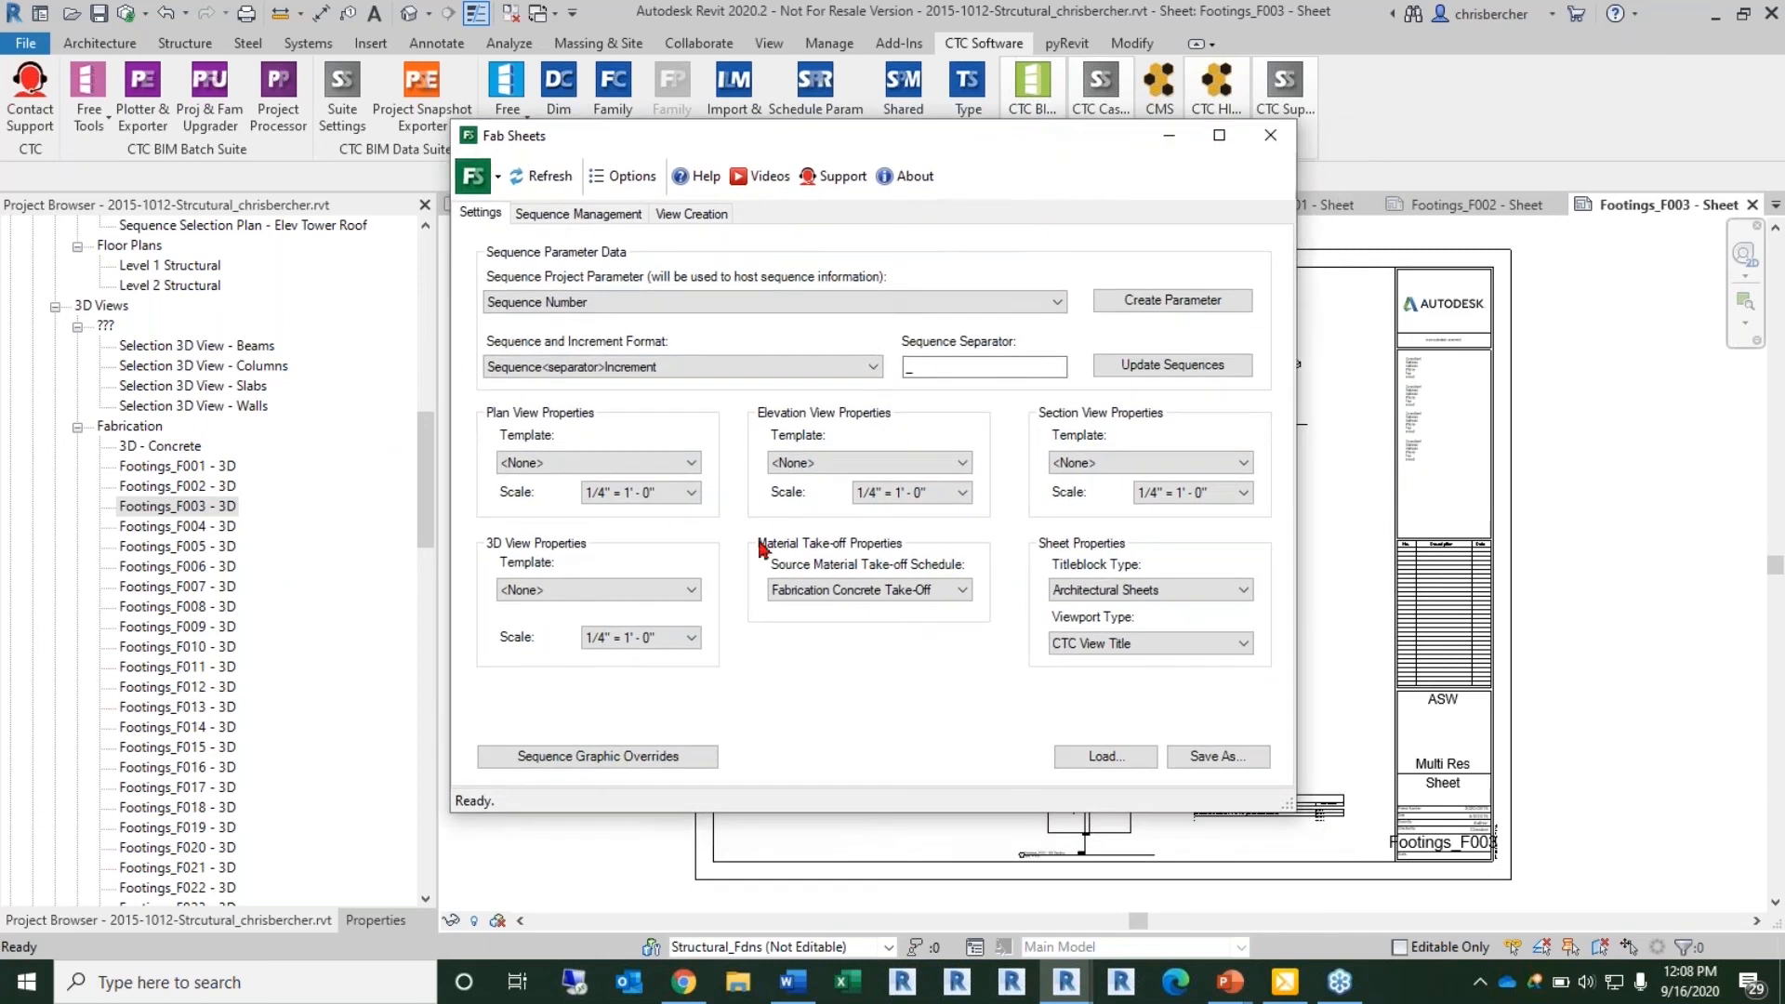
pyautogui.click(555, 465)
pyautogui.scroll(-4, 615, 643)
pyautogui.scroll(4, 615, 644)
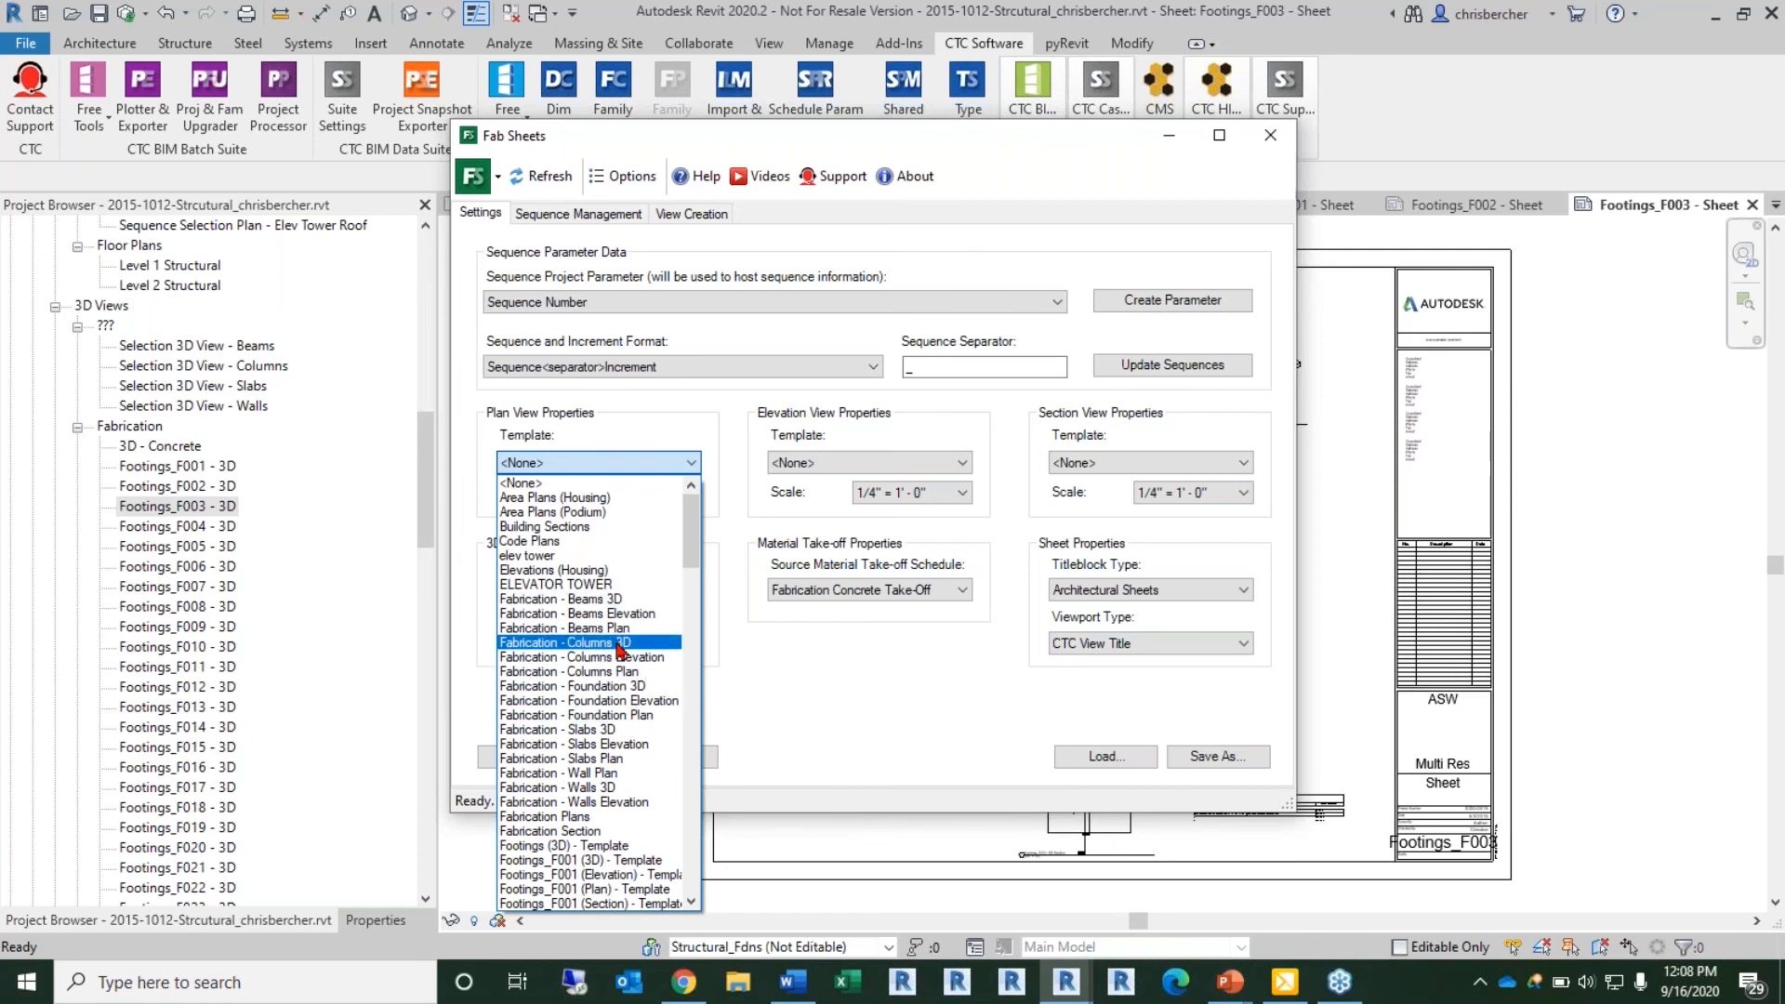
pyautogui.click(638, 671)
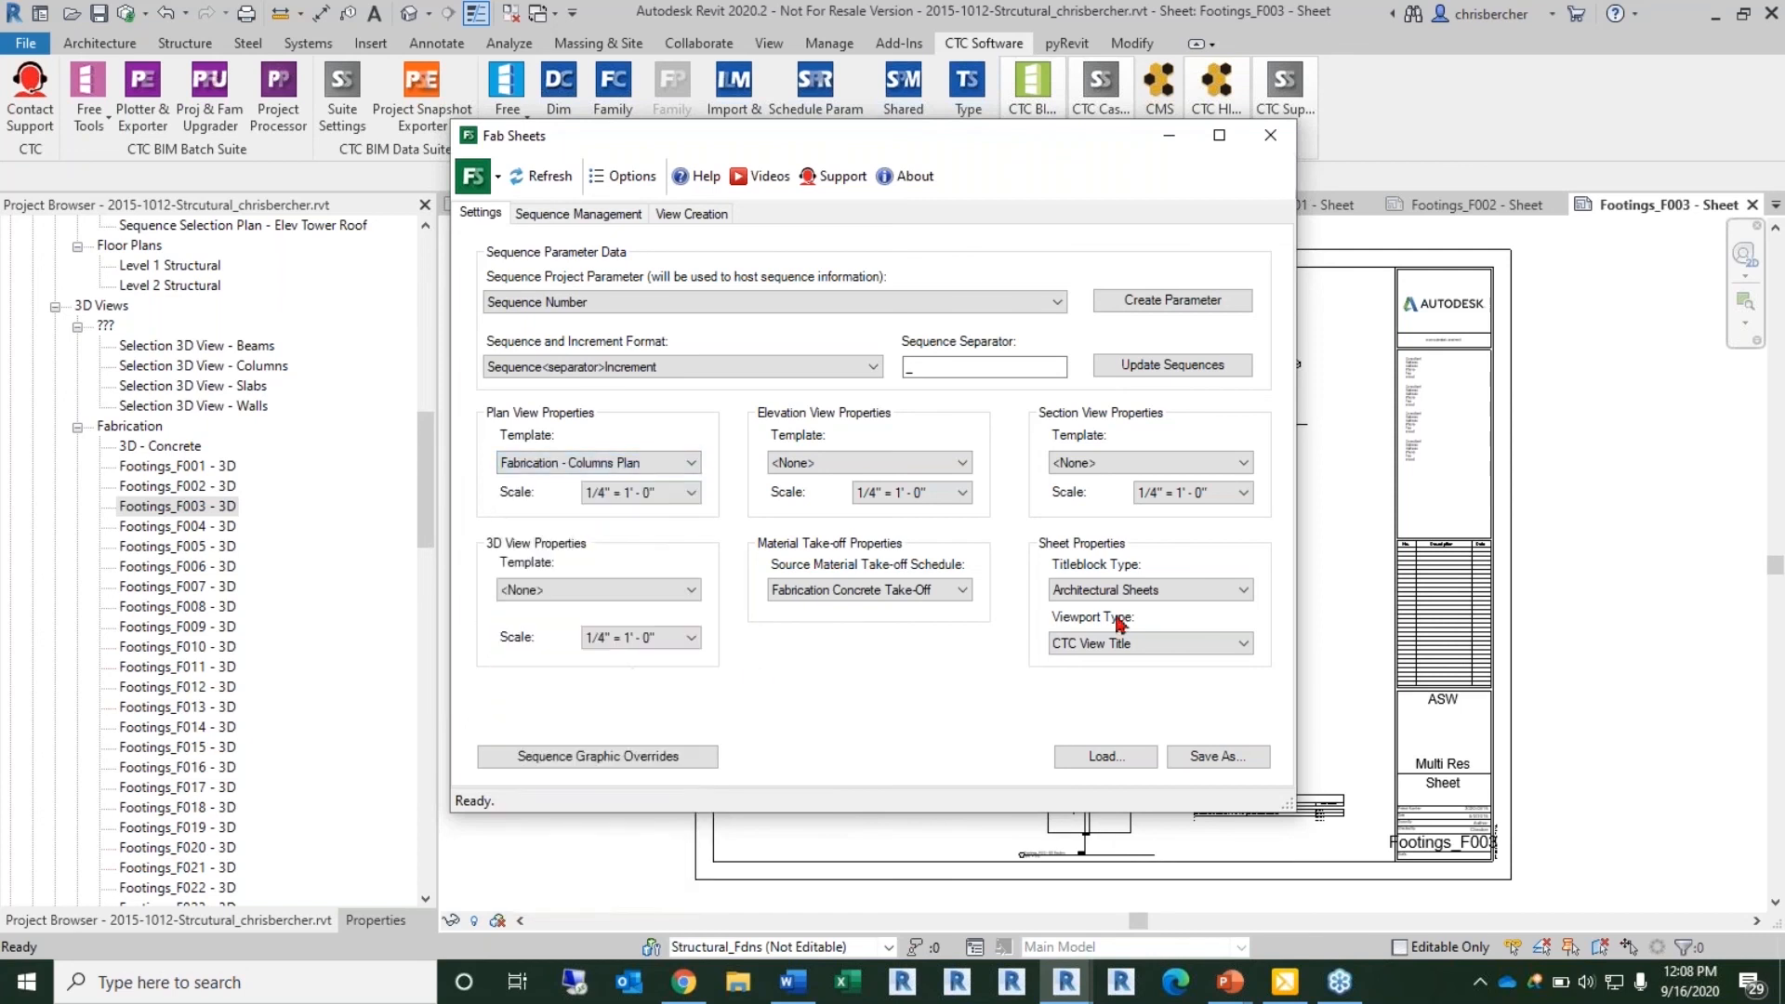
pyautogui.click(811, 462)
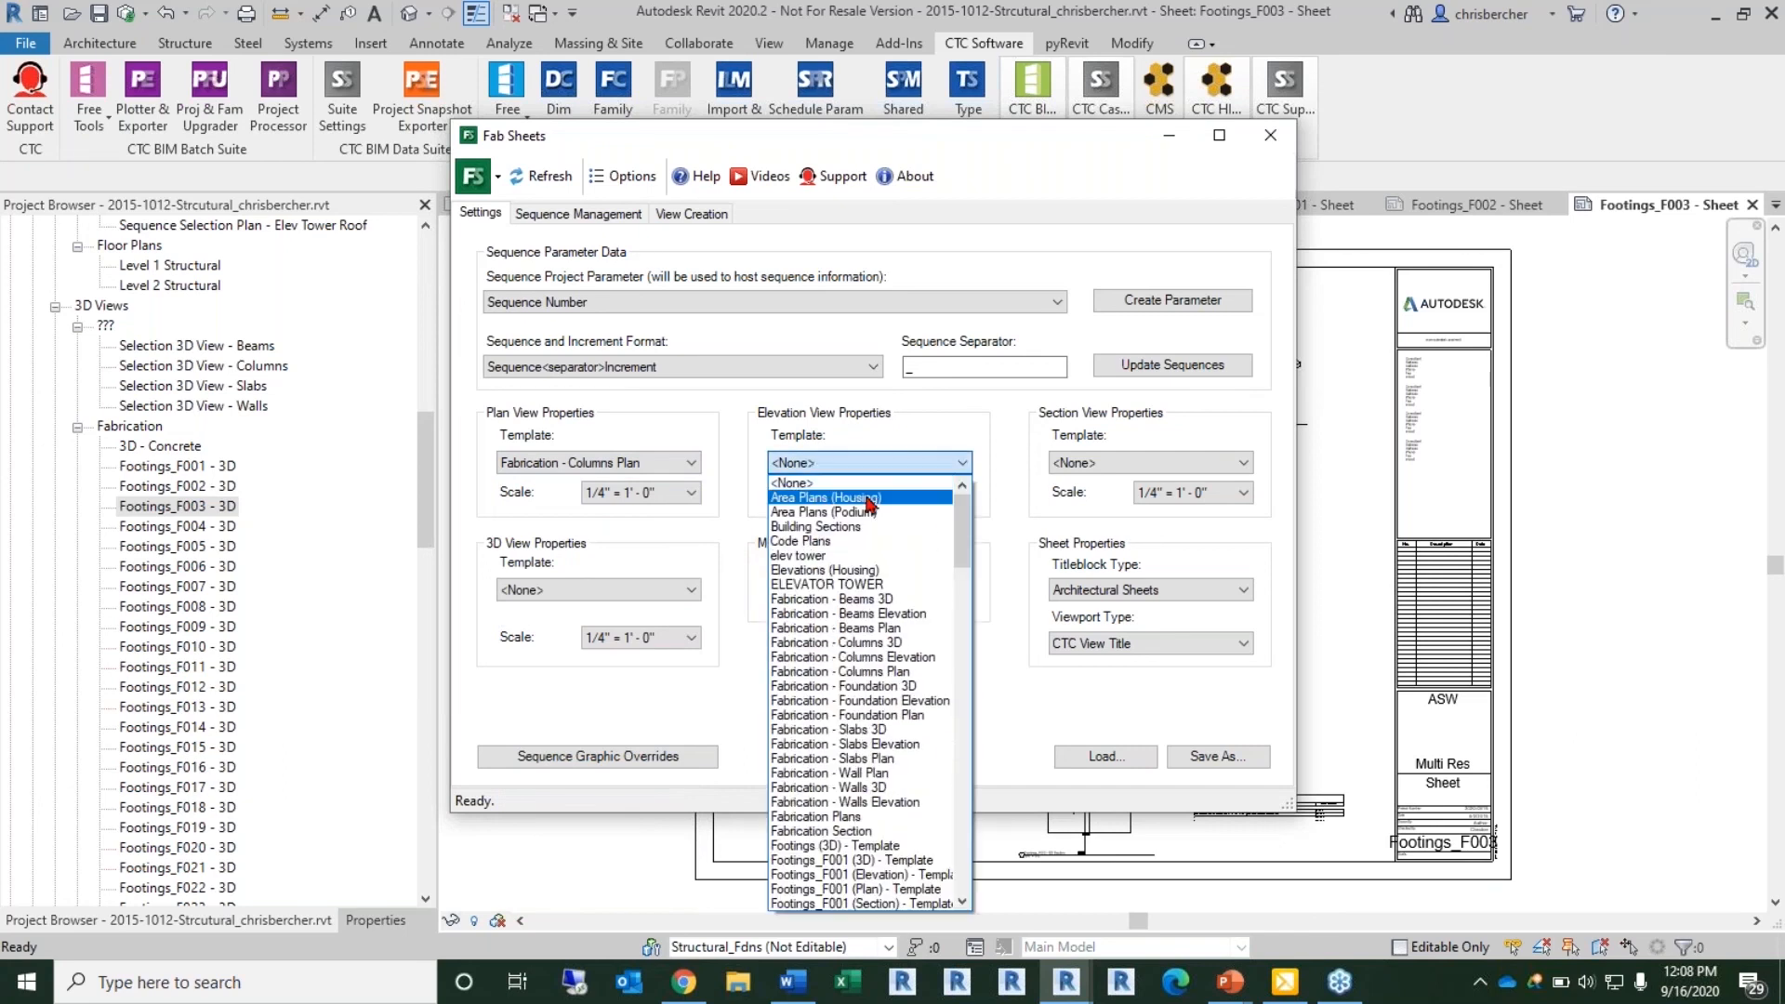
pyautogui.click(930, 661)
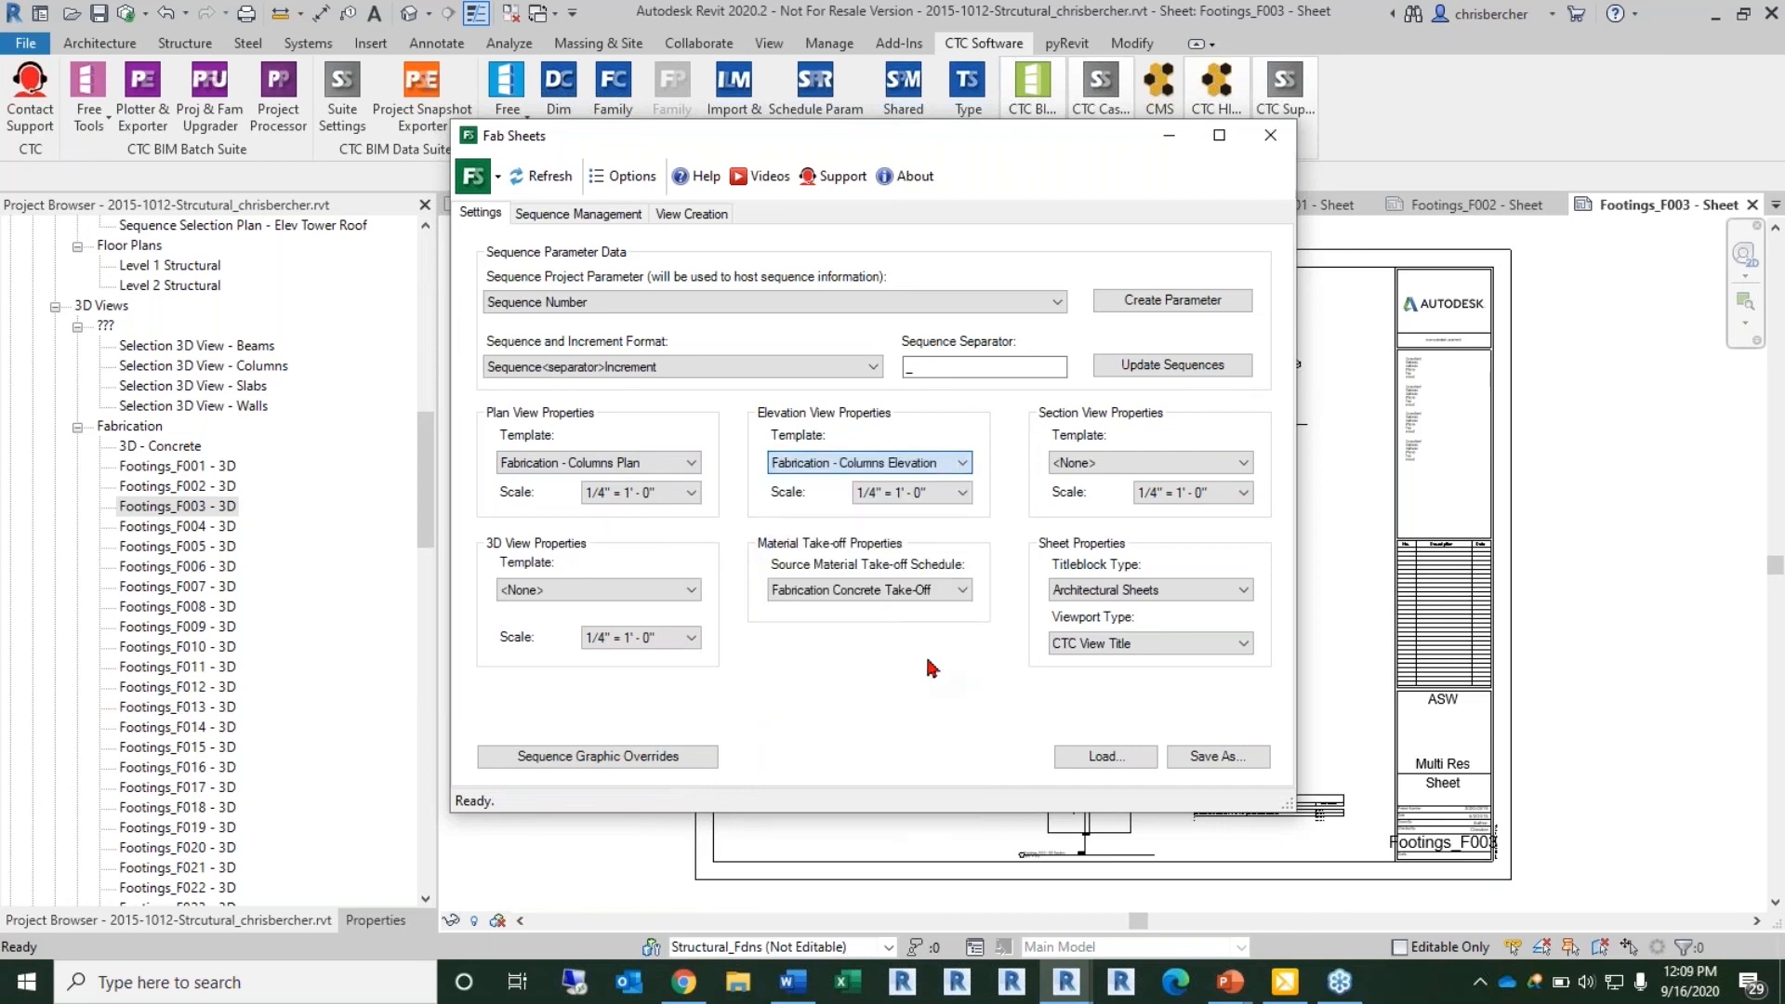
# Step: Set the section view template to Fabrication - Columns Elevation and the 3D view template to Fabrication - Columns 3D
pyautogui.click(1190, 462)
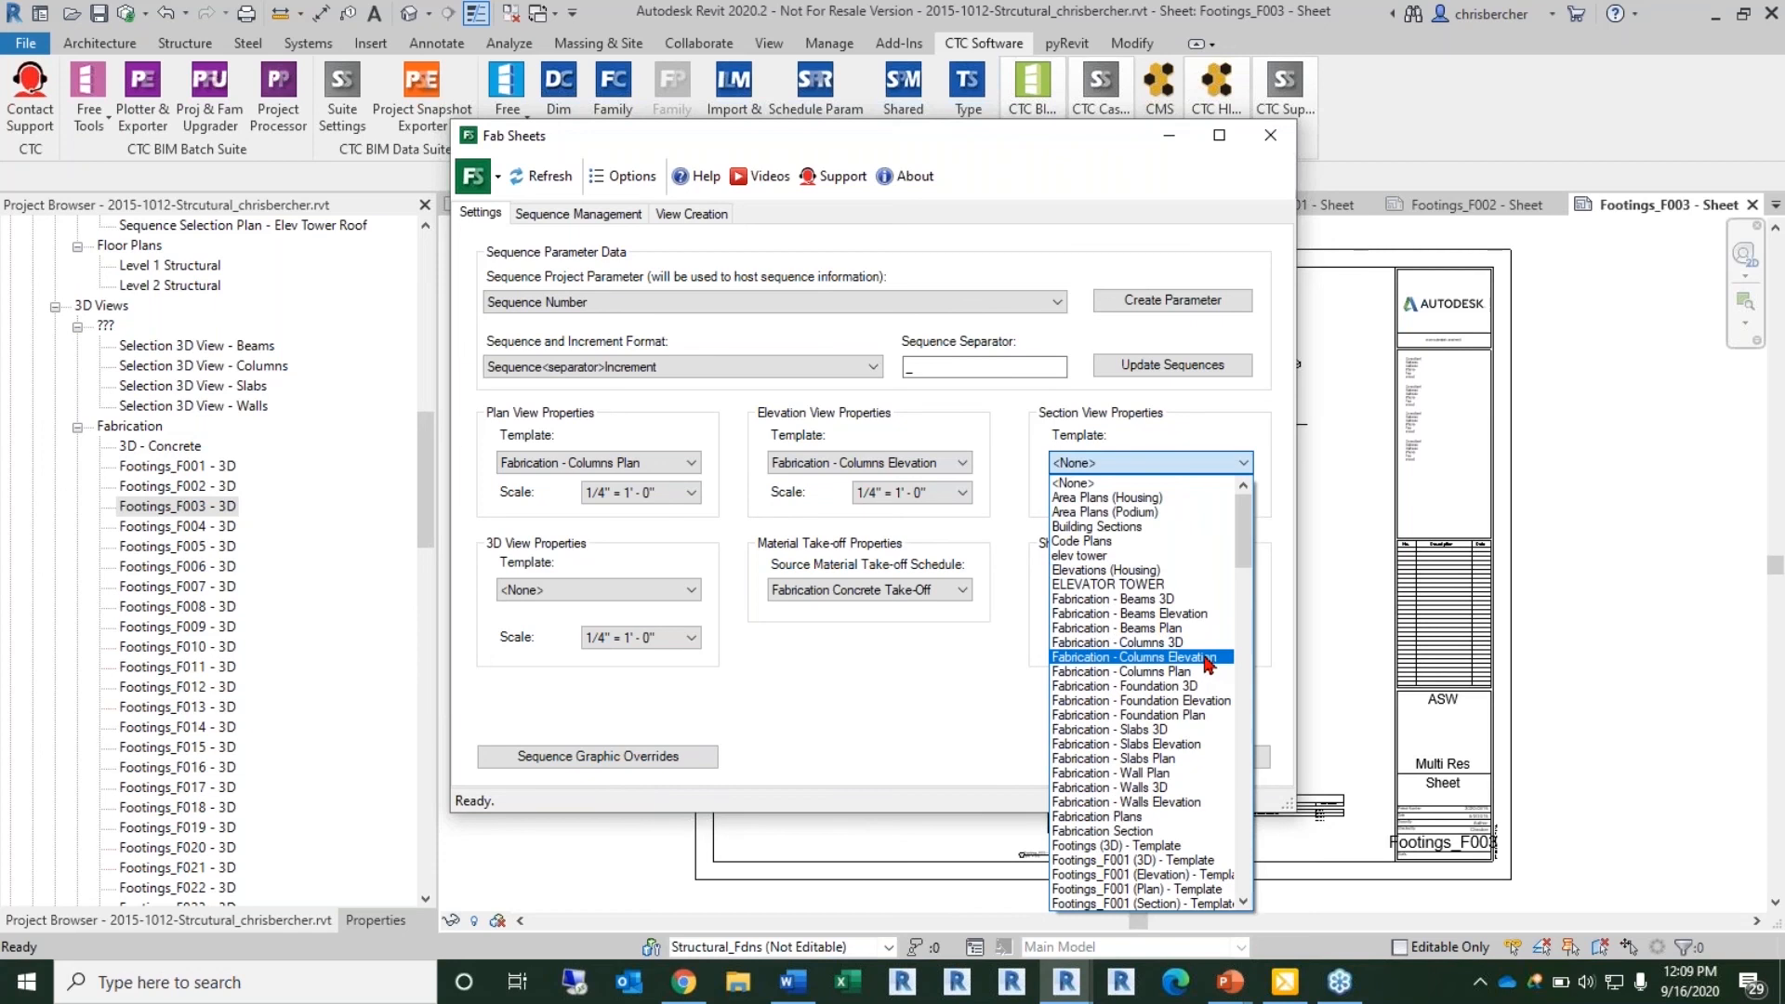
pyautogui.click(1206, 659)
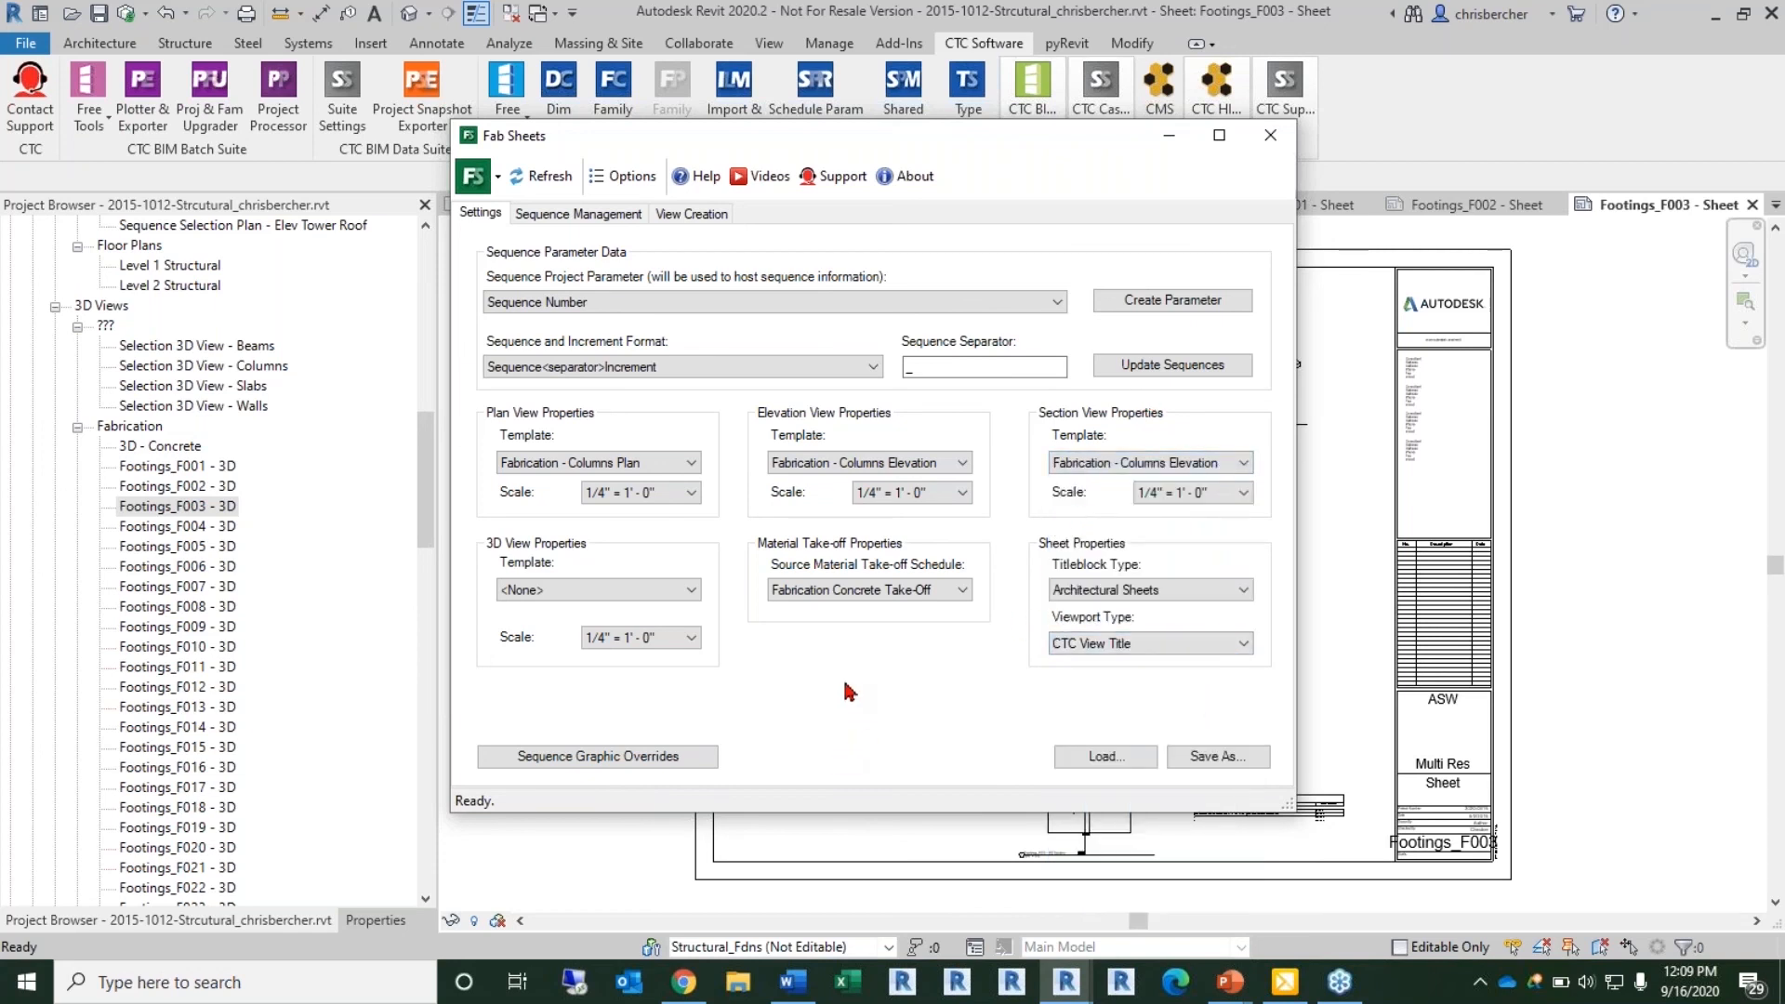
pyautogui.click(562, 589)
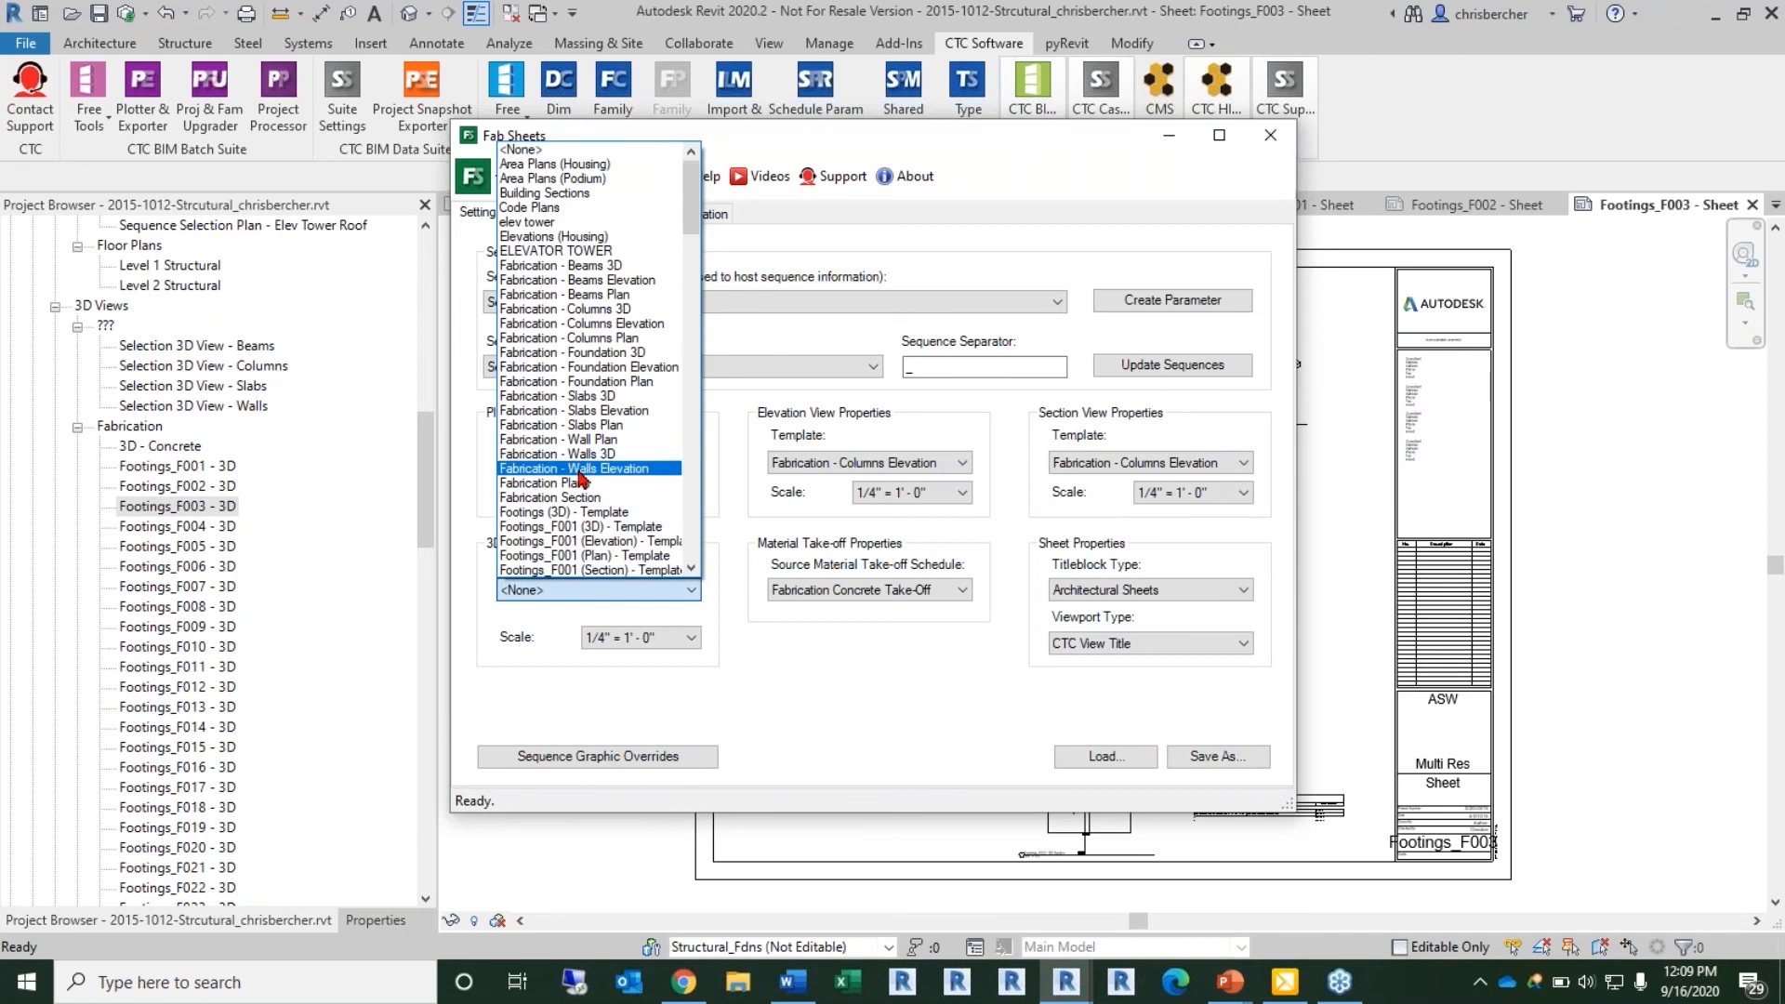
pyautogui.click(624, 310)
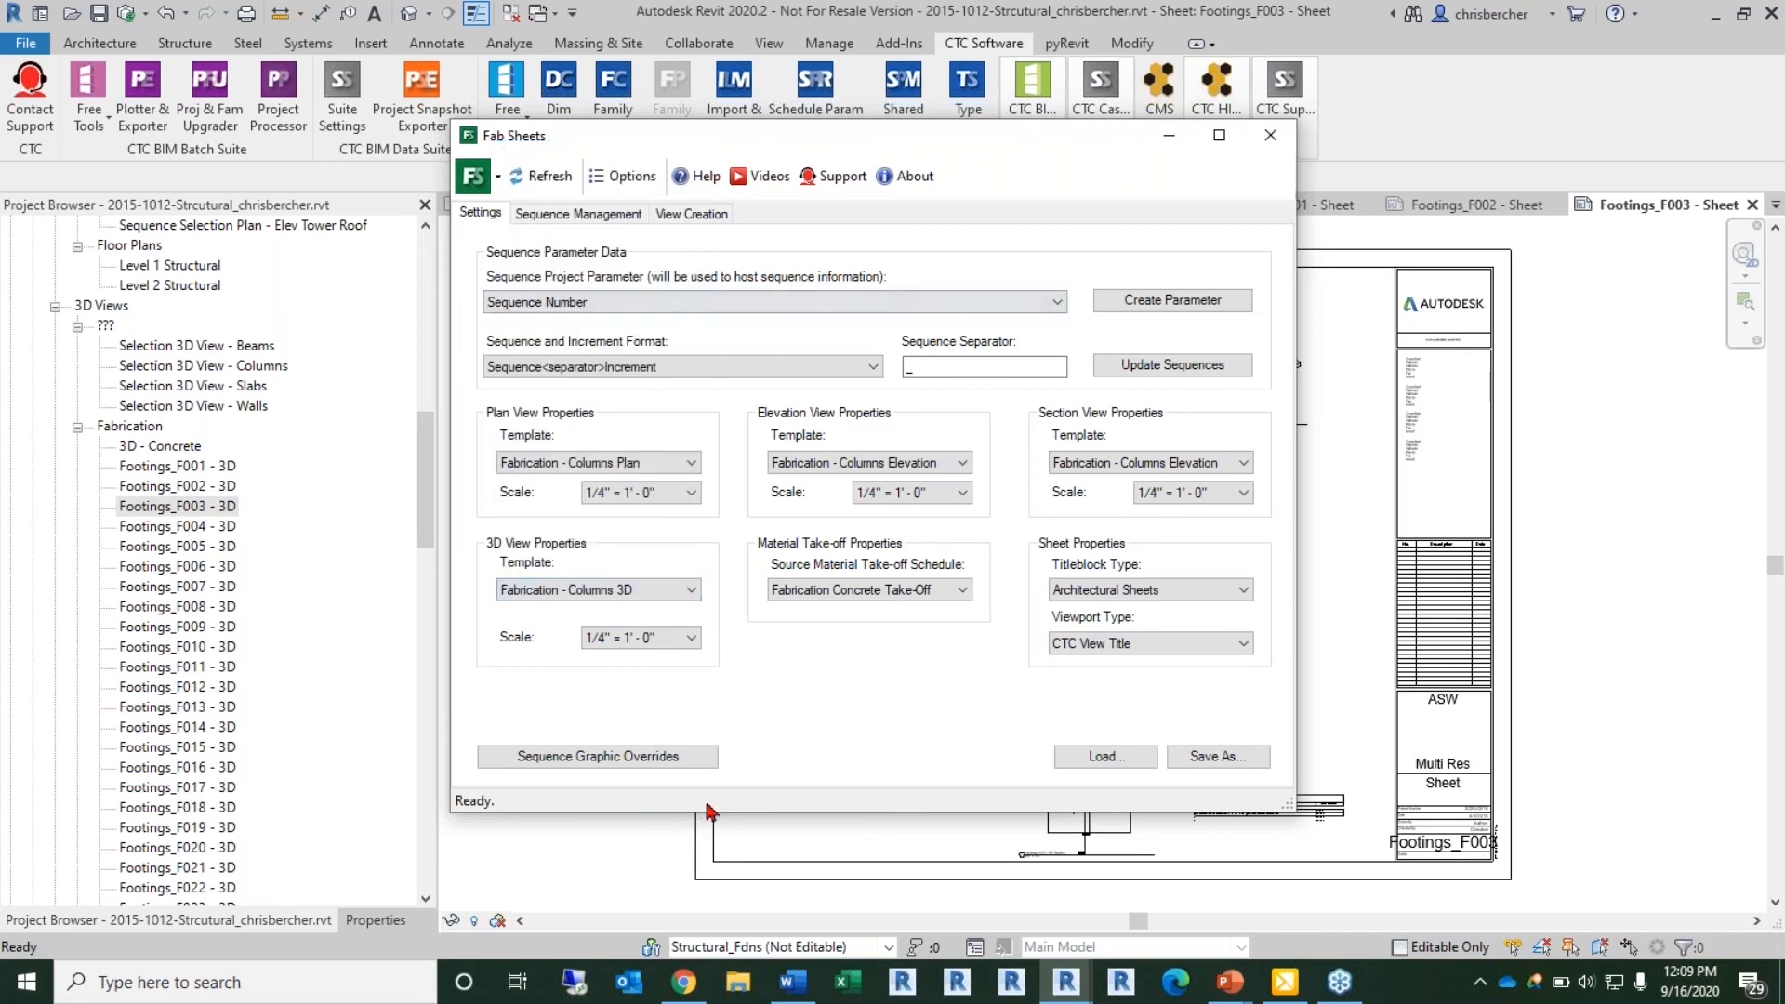
# Step: Choose Fabrication Concrete Take-Off as the source material take-off schedule and E 34 x 44 Horizontal_CTC as the sheet titleblock
pyautogui.click(842, 591)
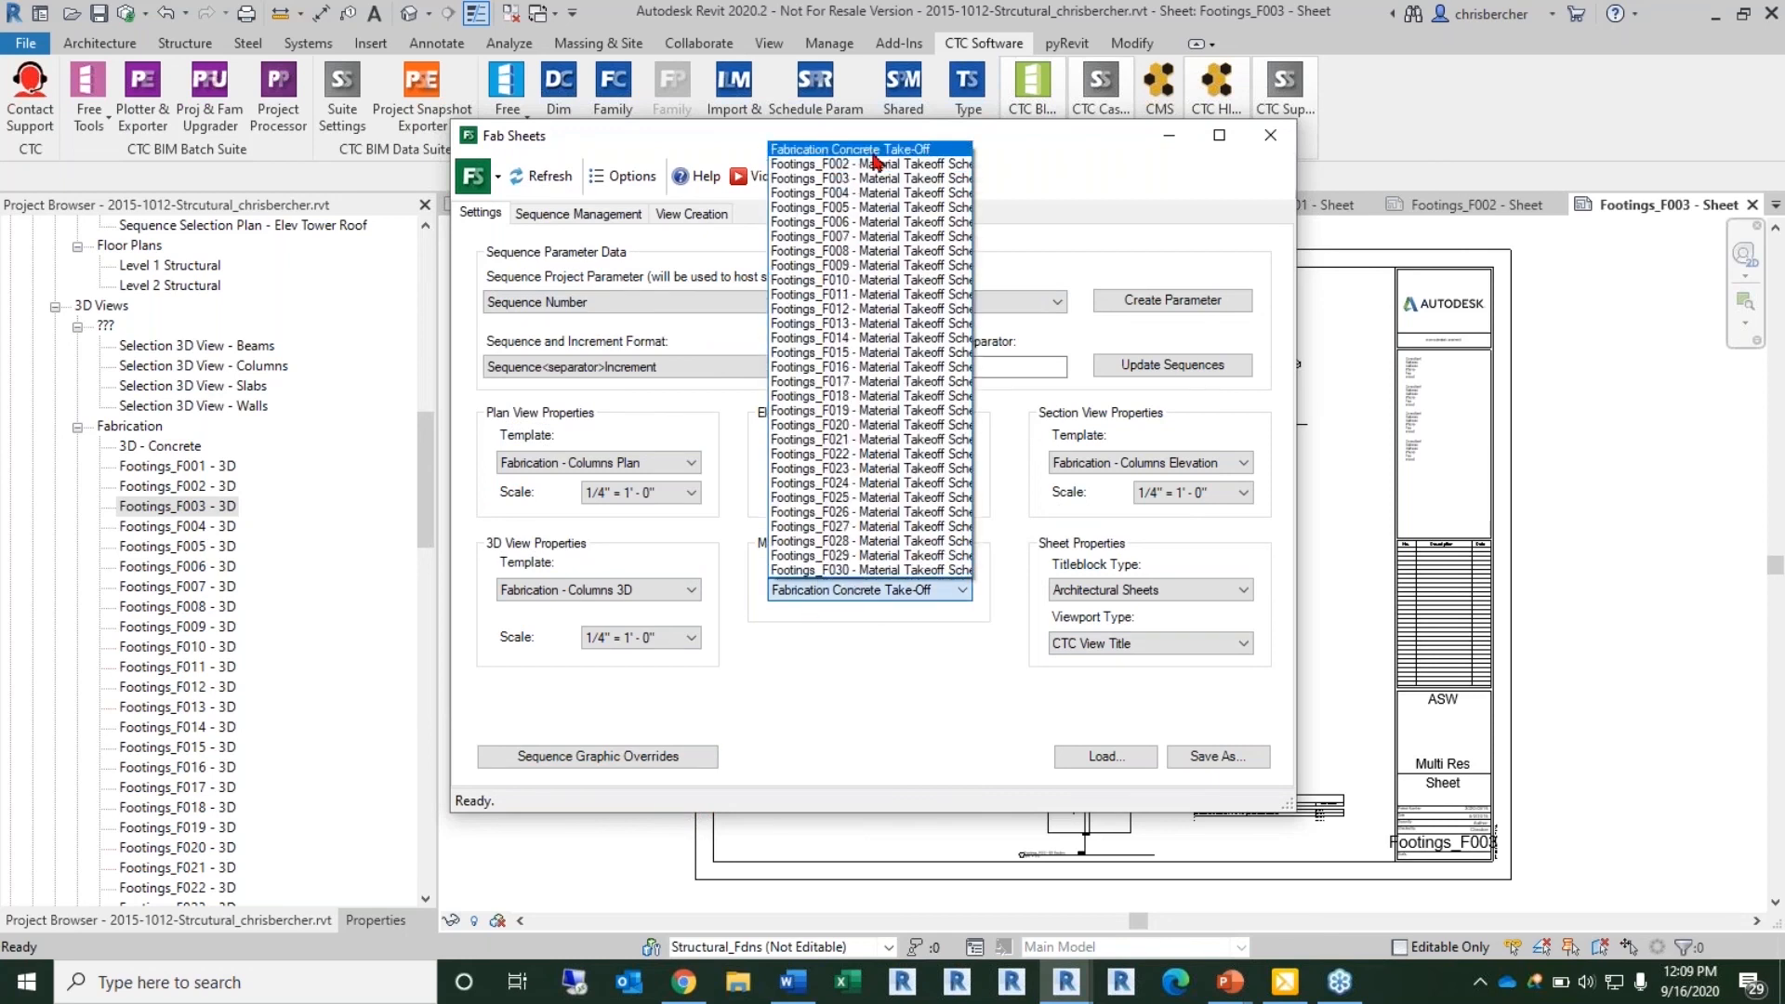
pyautogui.click(874, 151)
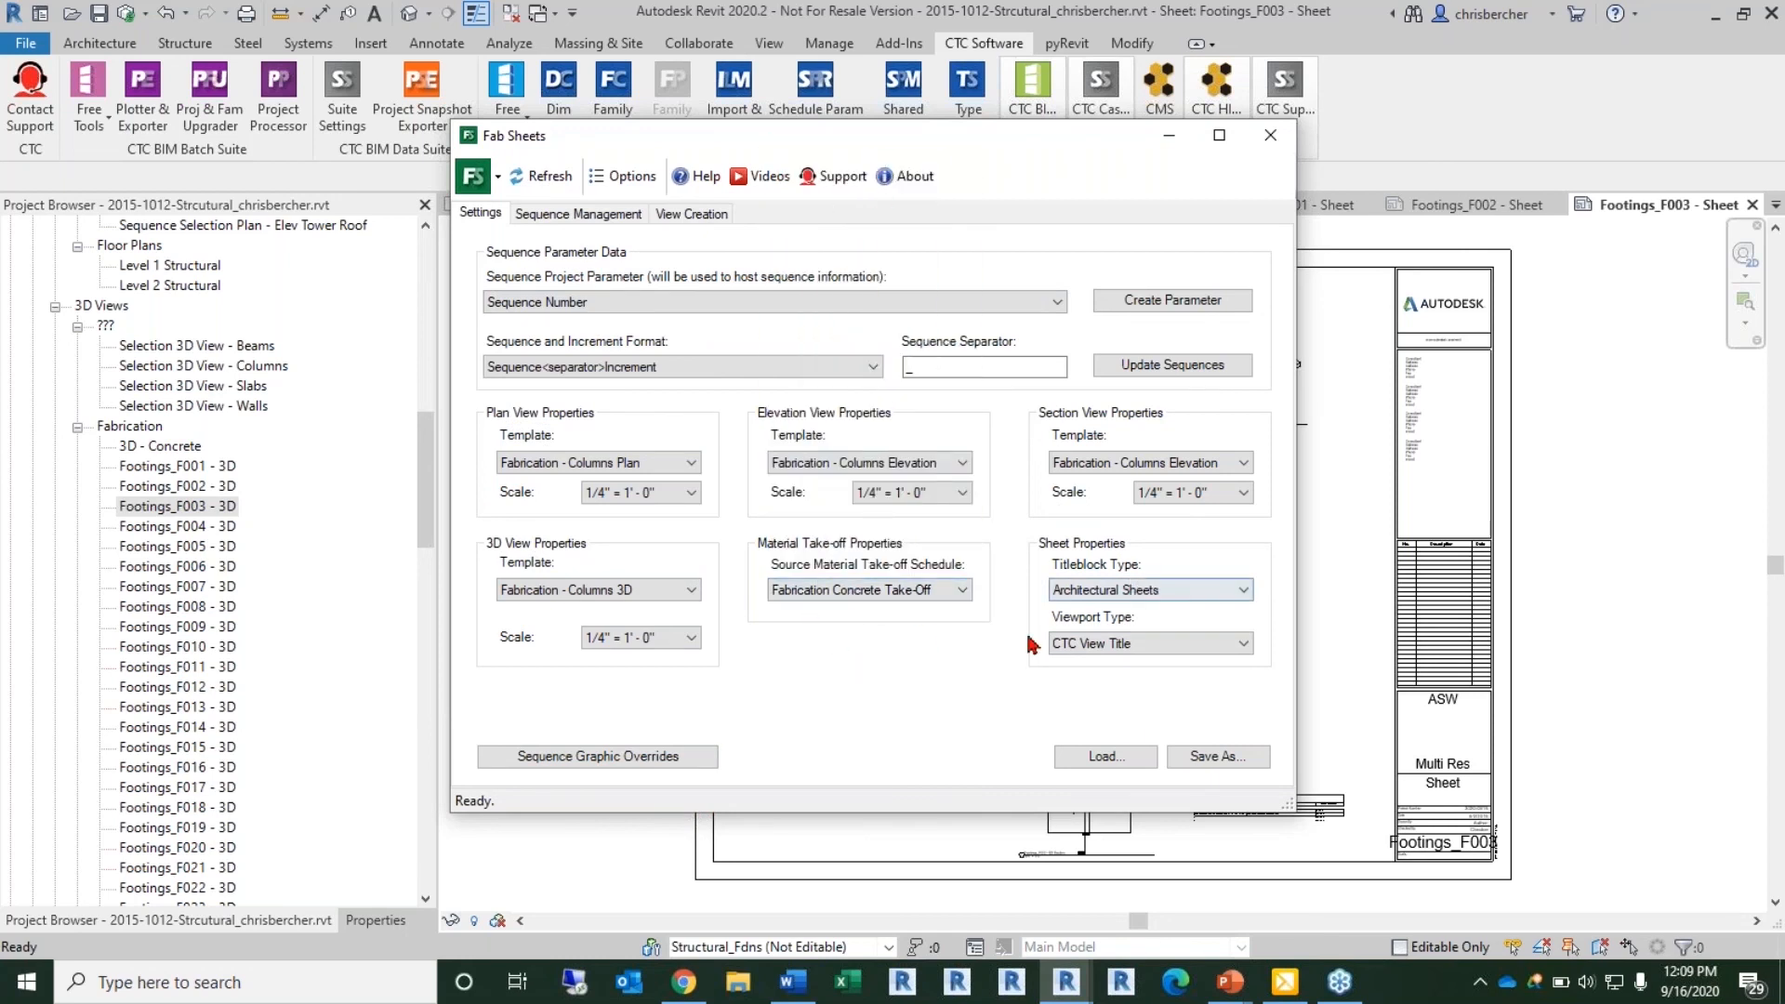
pyautogui.click(1113, 591)
pyautogui.click(1116, 625)
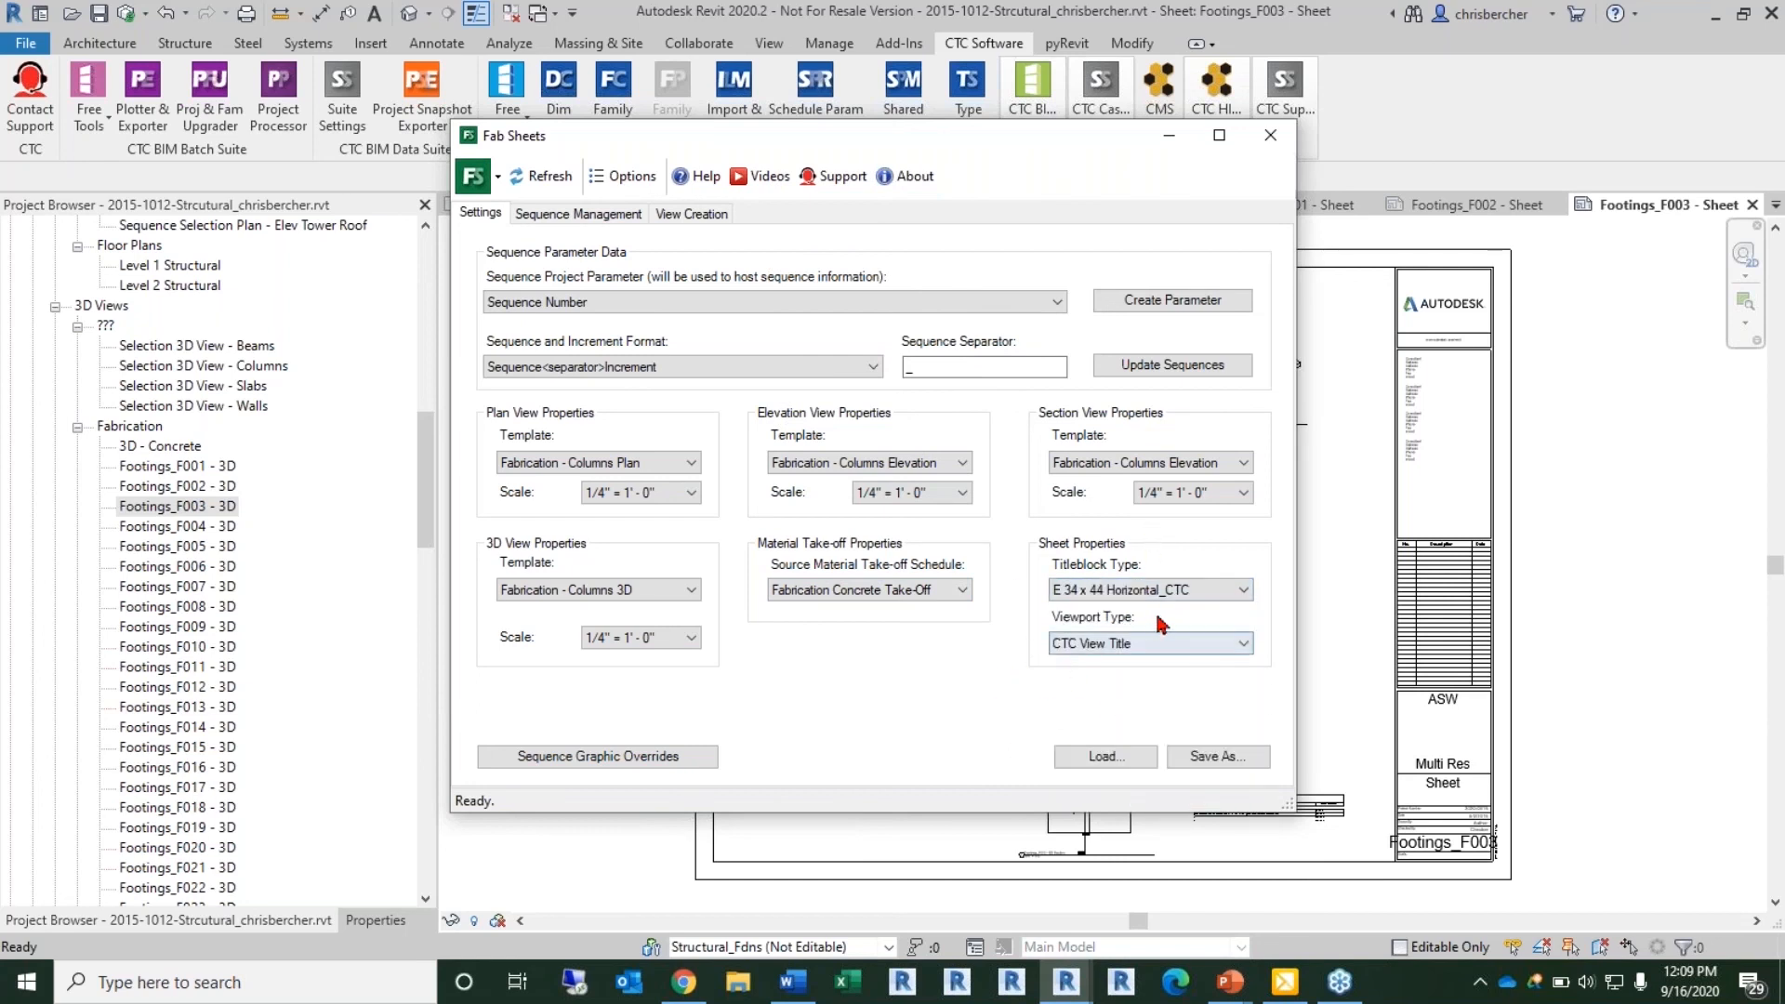
# Step: In the sequence graphic overrides, make the preceding increment visible and set its projection line weight to 1
pyautogui.click(561, 768)
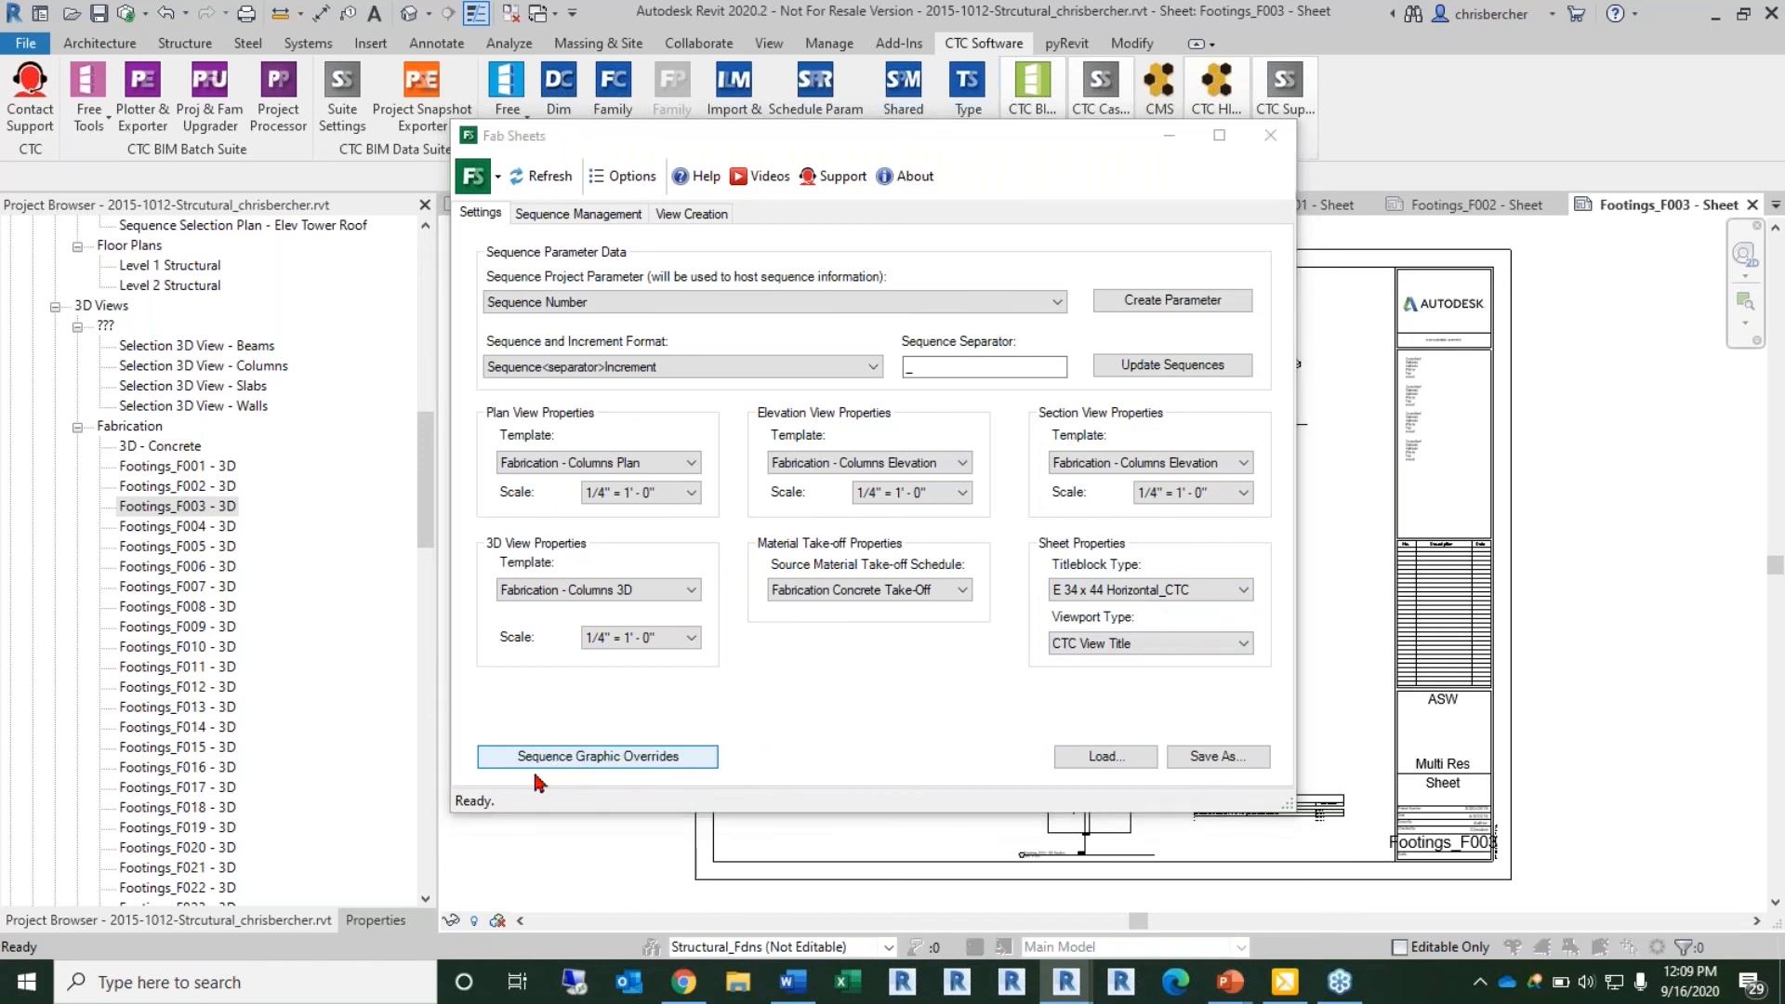
pyautogui.moveTo(819, 285); pyautogui.dragTo(970, 315)
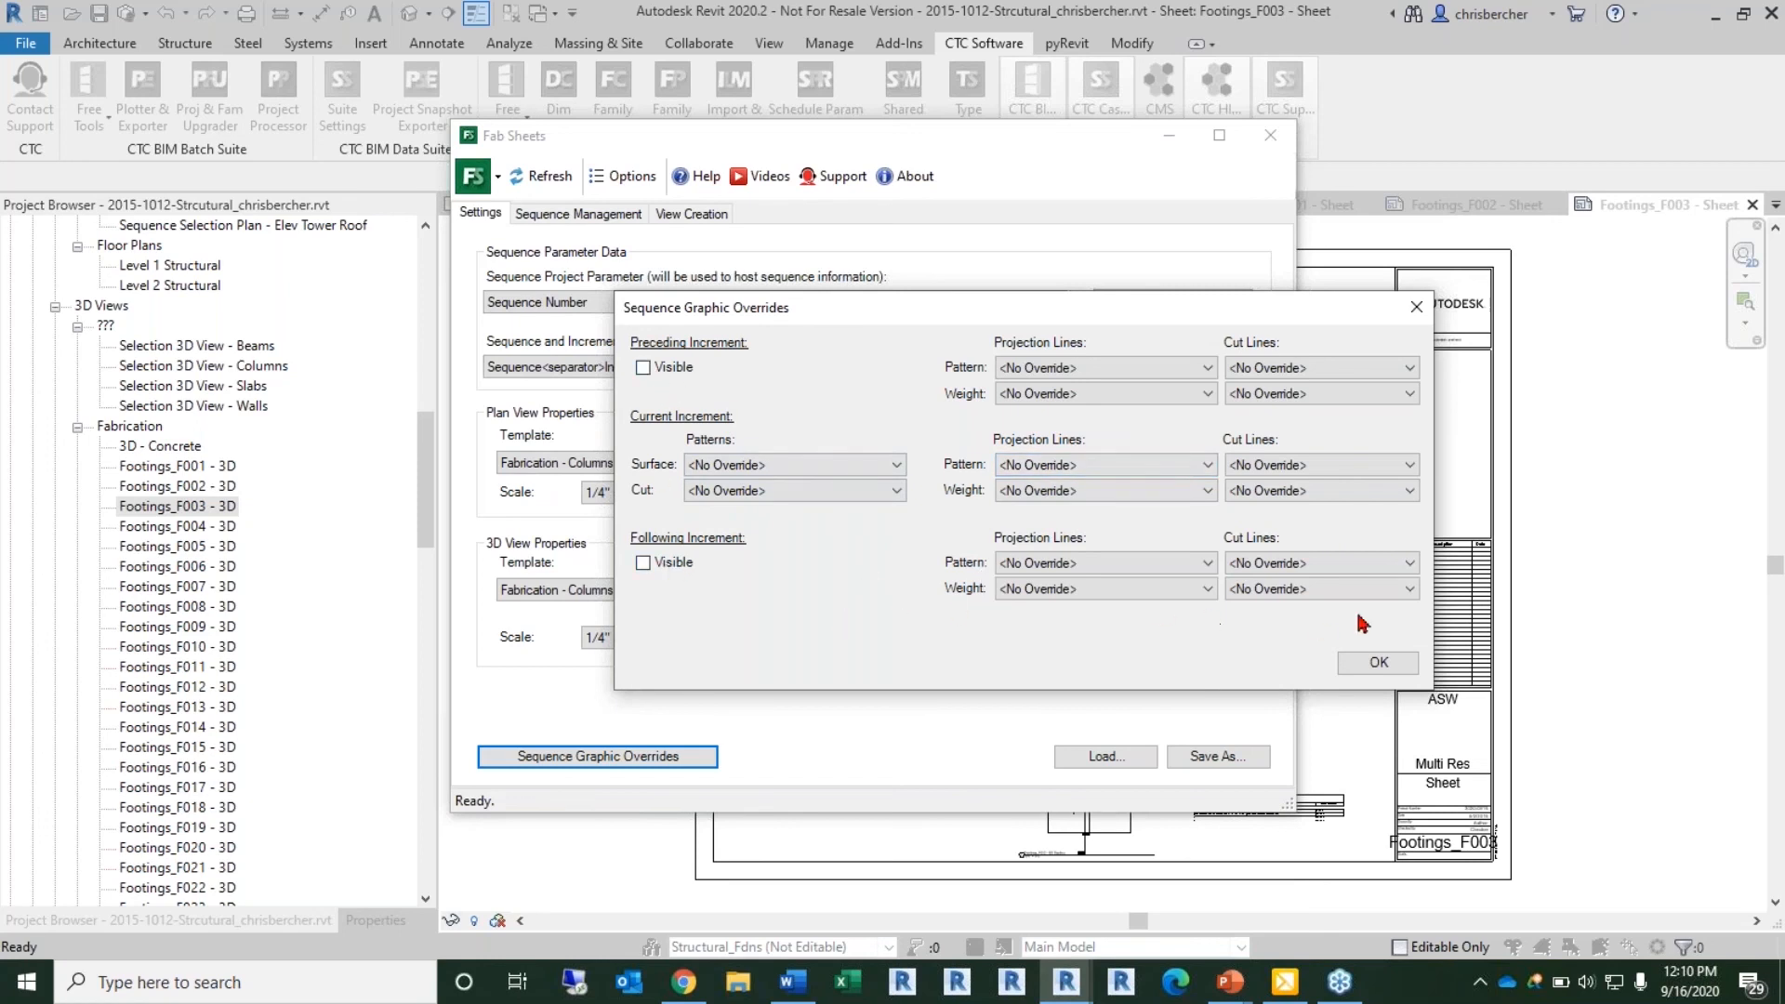
pyautogui.click(642, 367)
pyautogui.click(1065, 368)
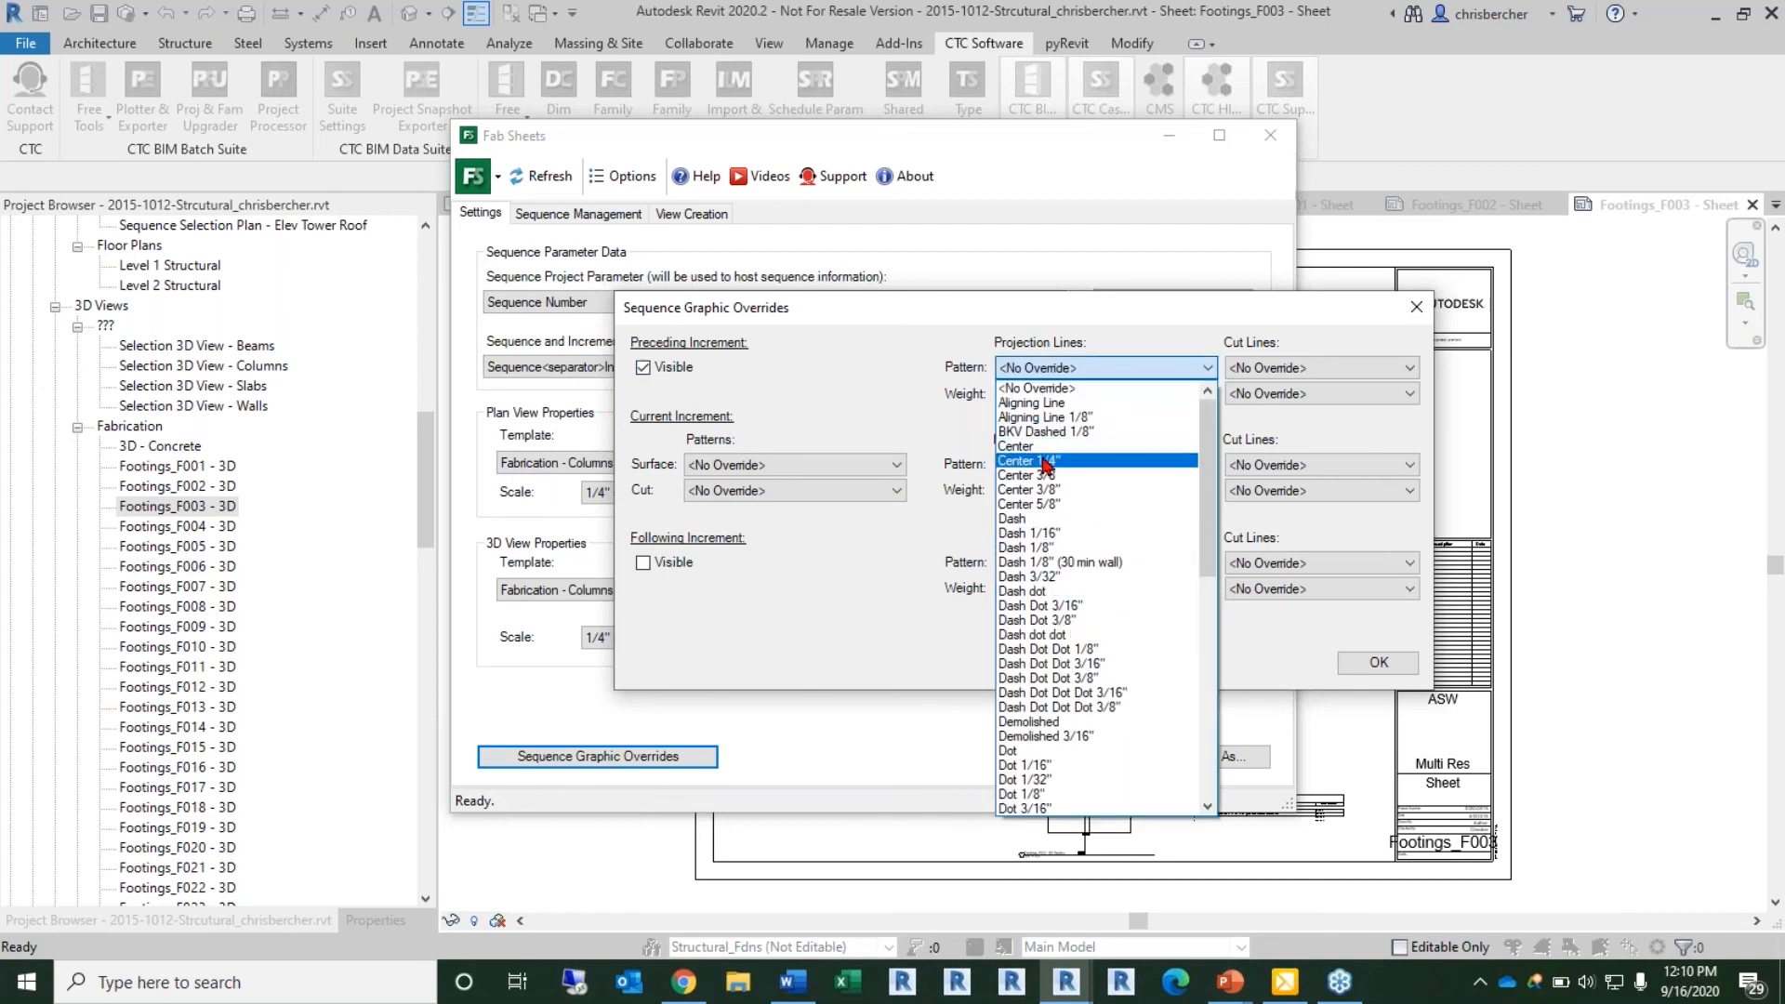
pyautogui.click(1083, 393)
pyautogui.click(1085, 394)
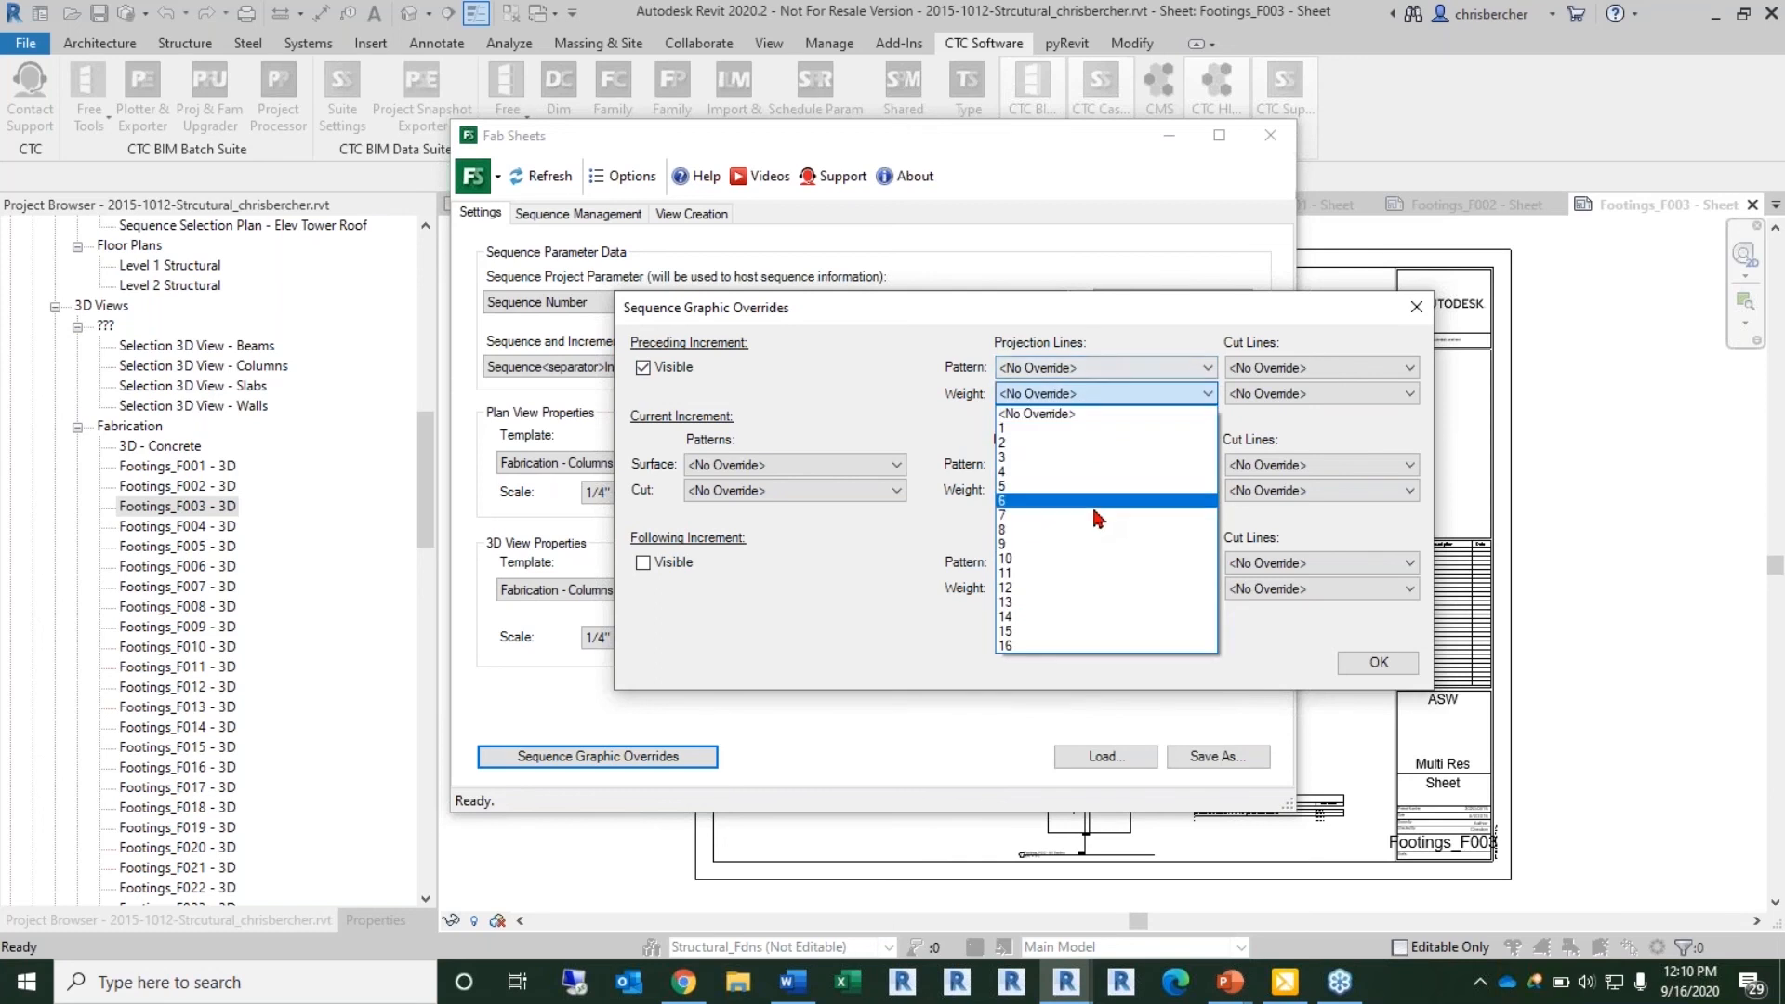
pyautogui.click(1085, 430)
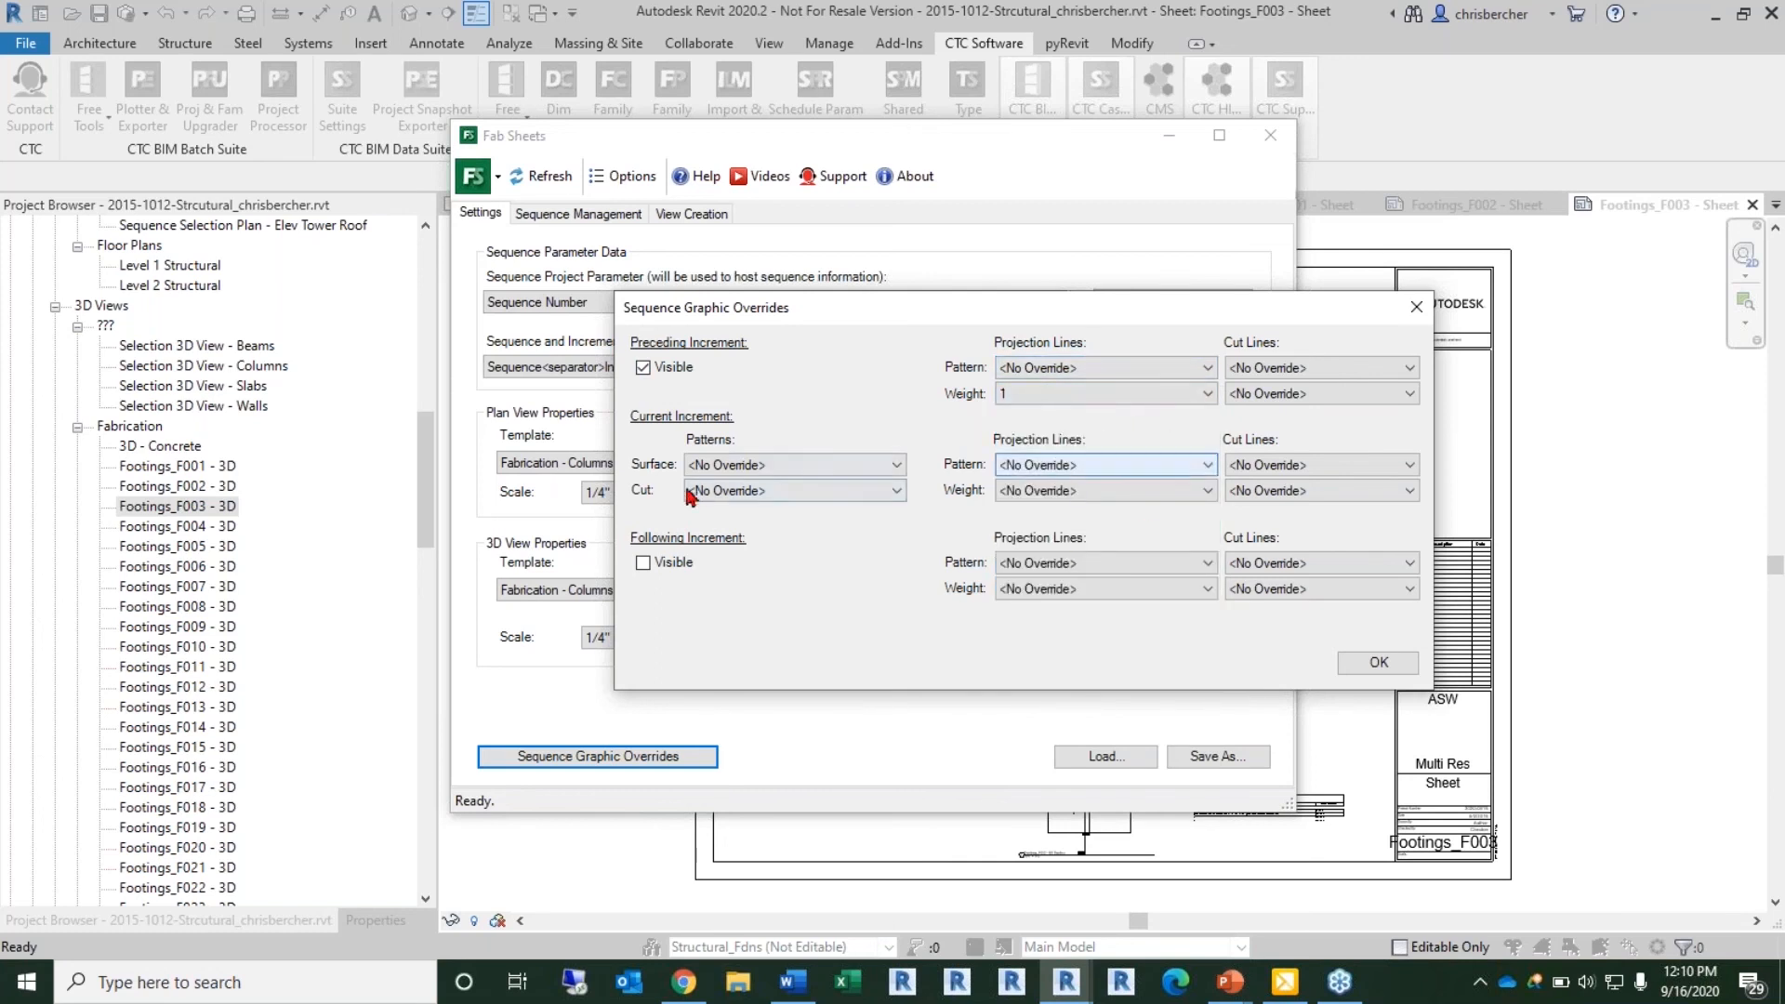
# Step: Check the current increment's projection line options, toggle the preceding increment's visibility back off, and accept the graphic overrides
pyautogui.click(1041, 480)
pyautogui.click(1075, 485)
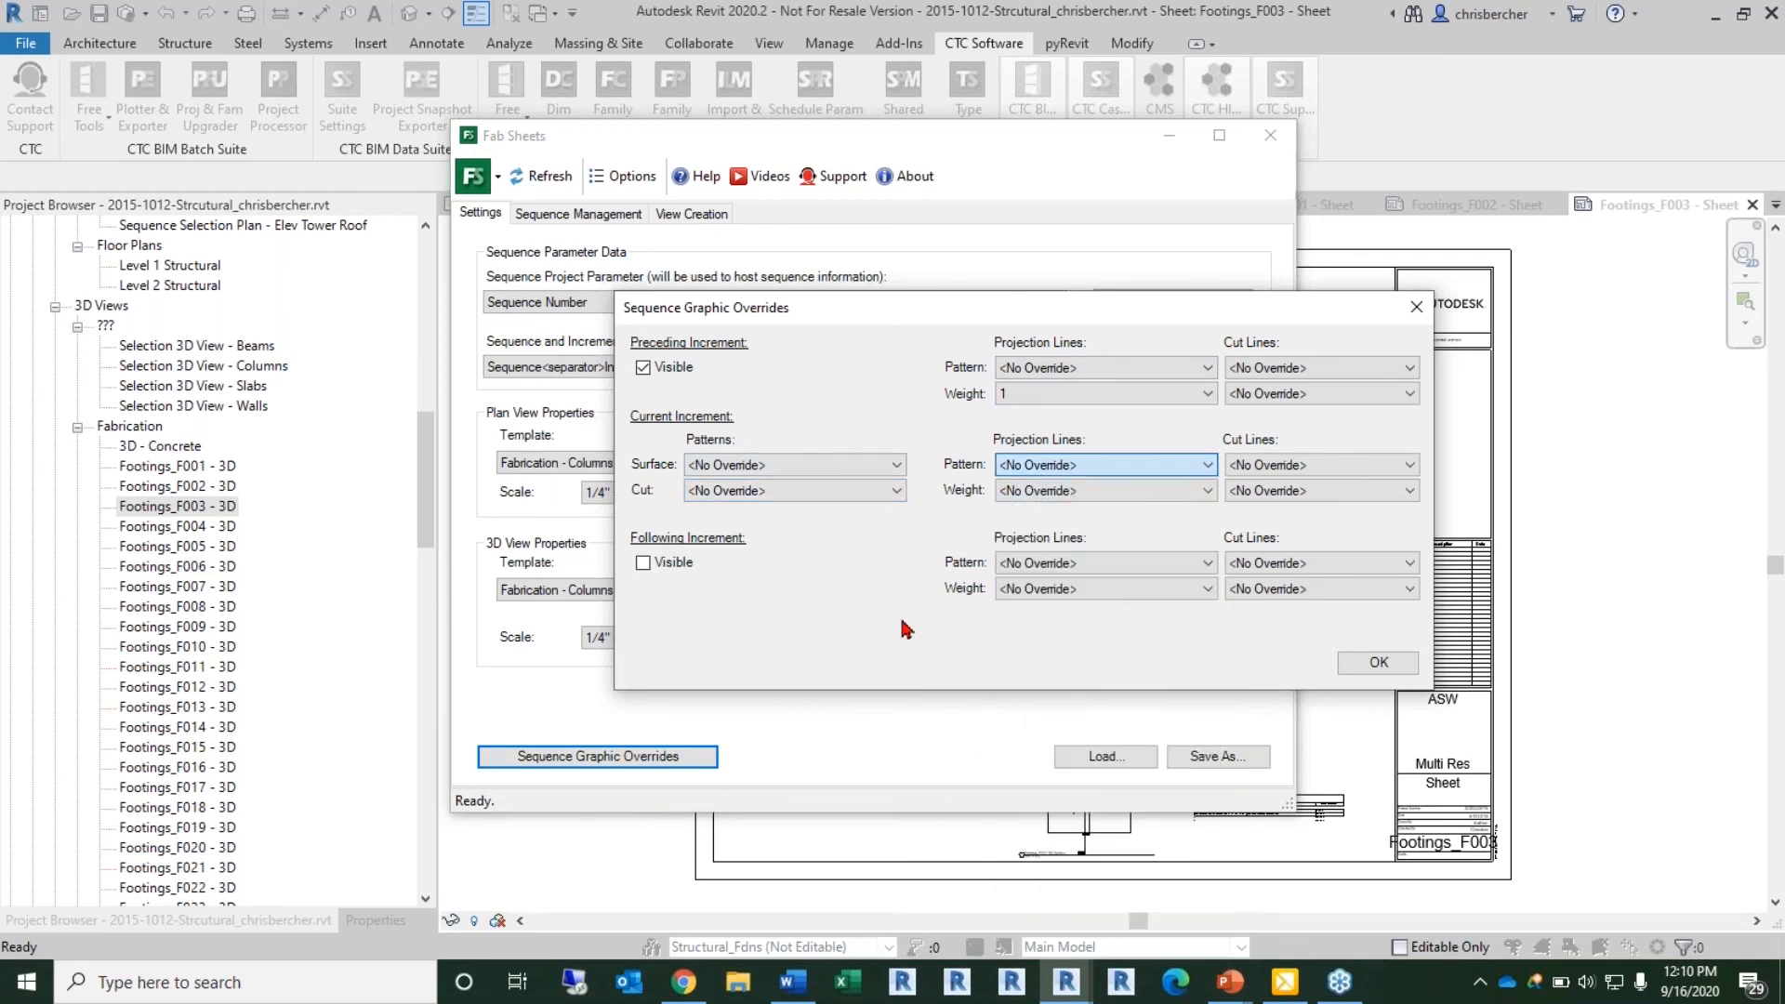
pyautogui.click(1075, 493)
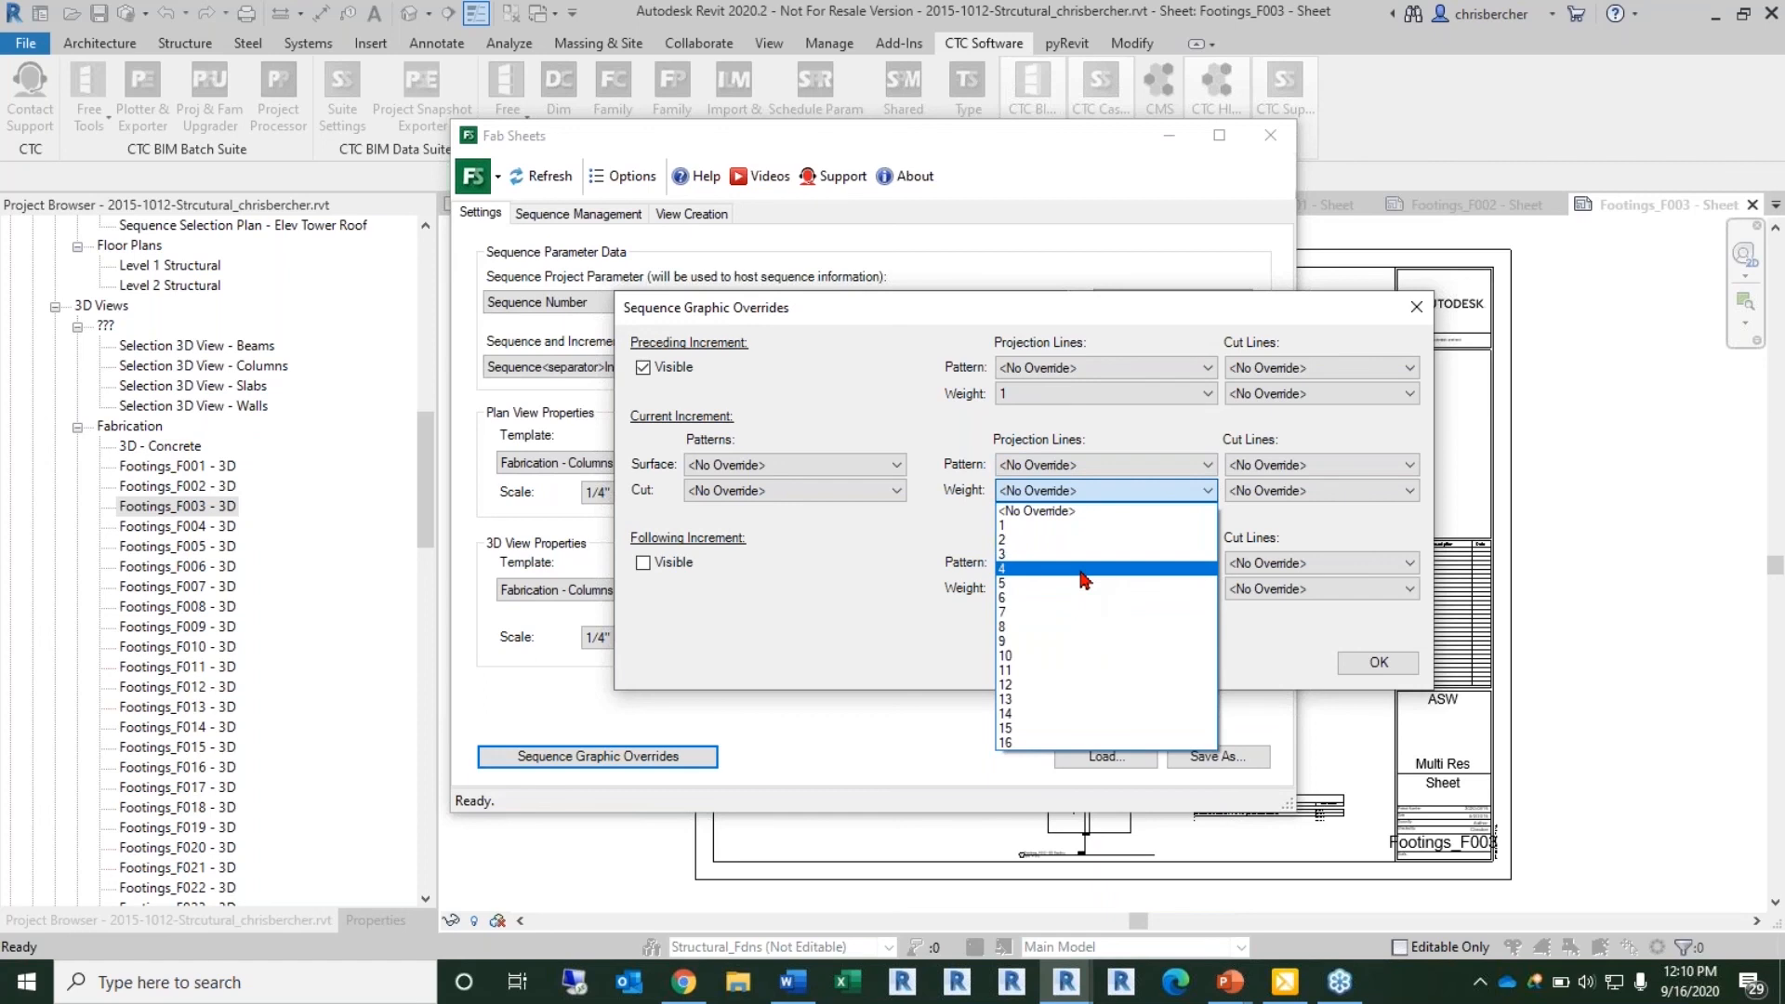
pyautogui.click(884, 547)
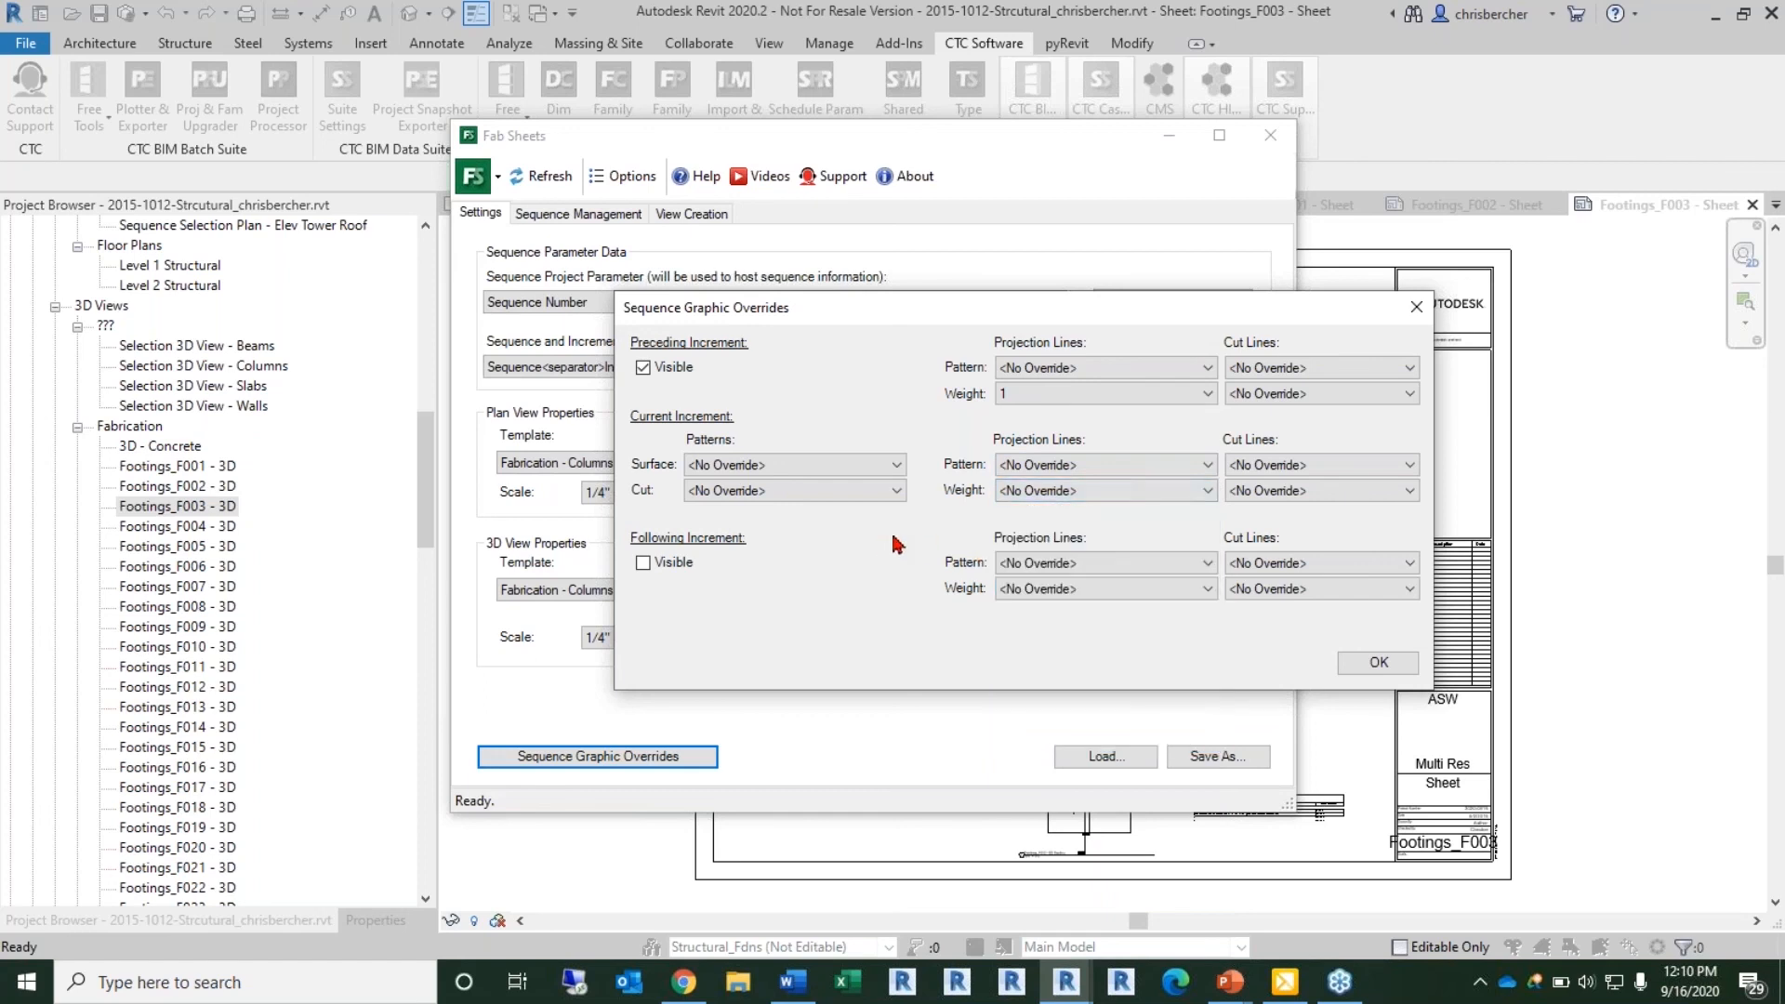
pyautogui.click(666, 377)
pyautogui.click(1365, 671)
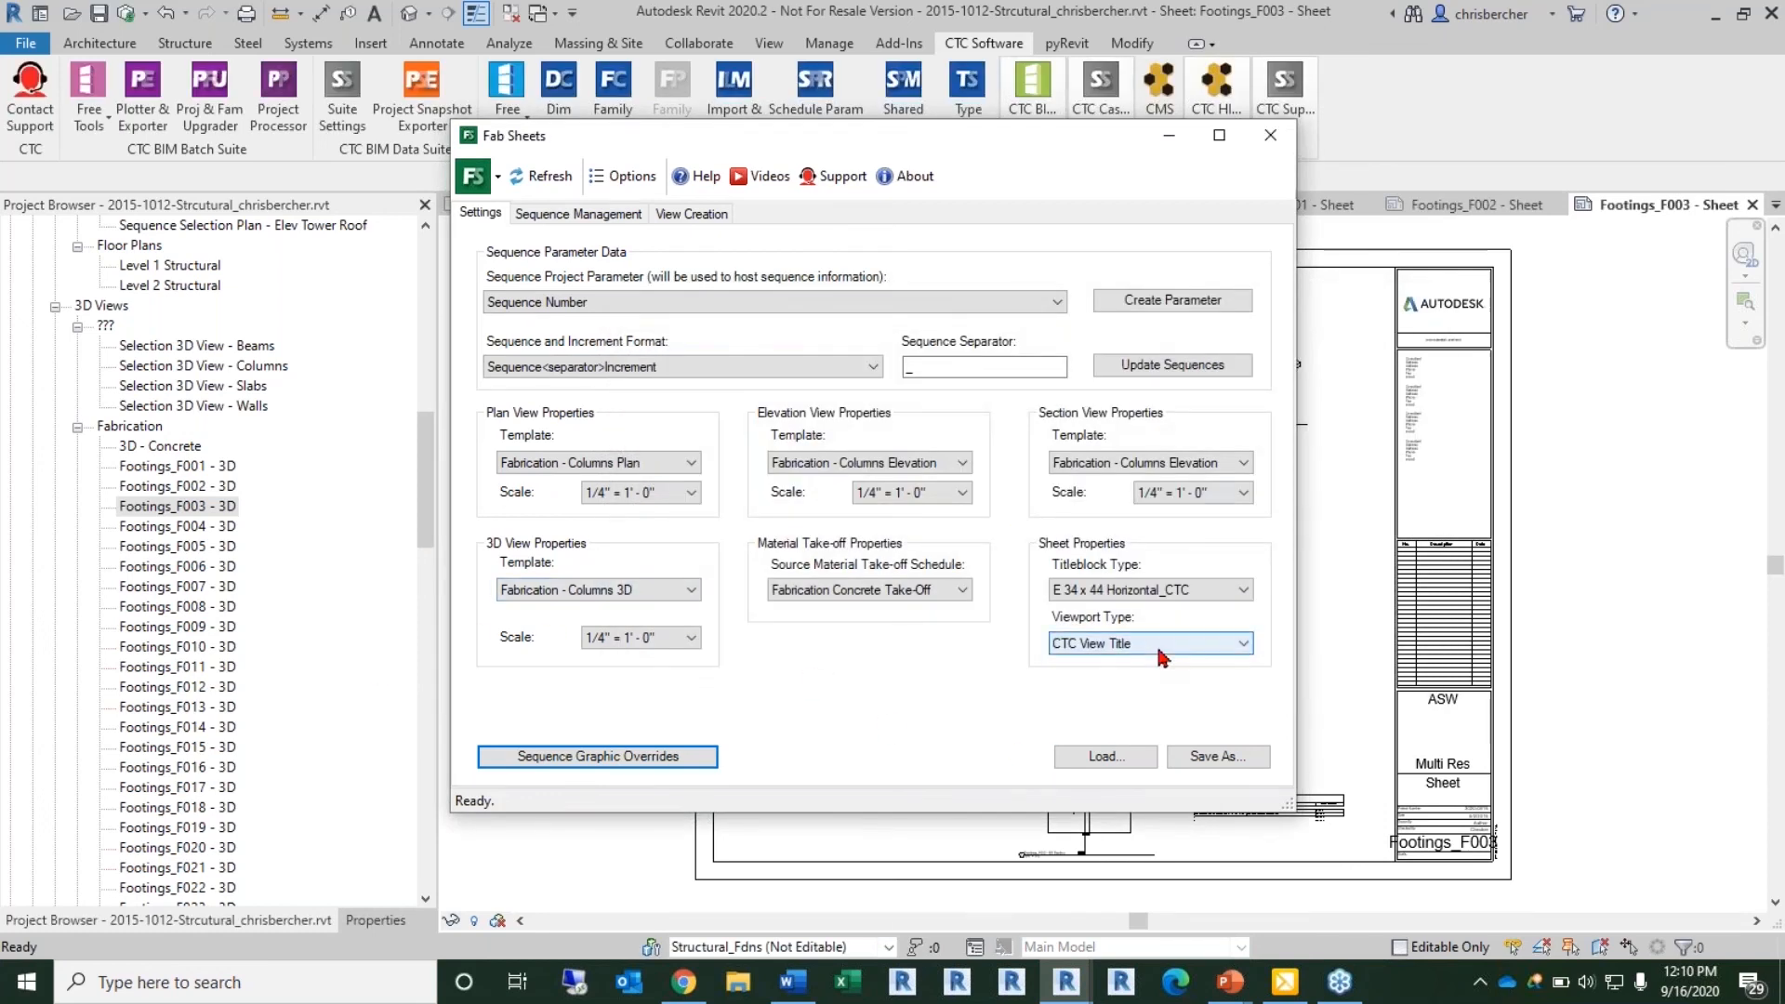
# Step: Remove the existing Columns sequence by selecting and removing all its increments, C001 through C020, in sequence management
pyautogui.click(593, 214)
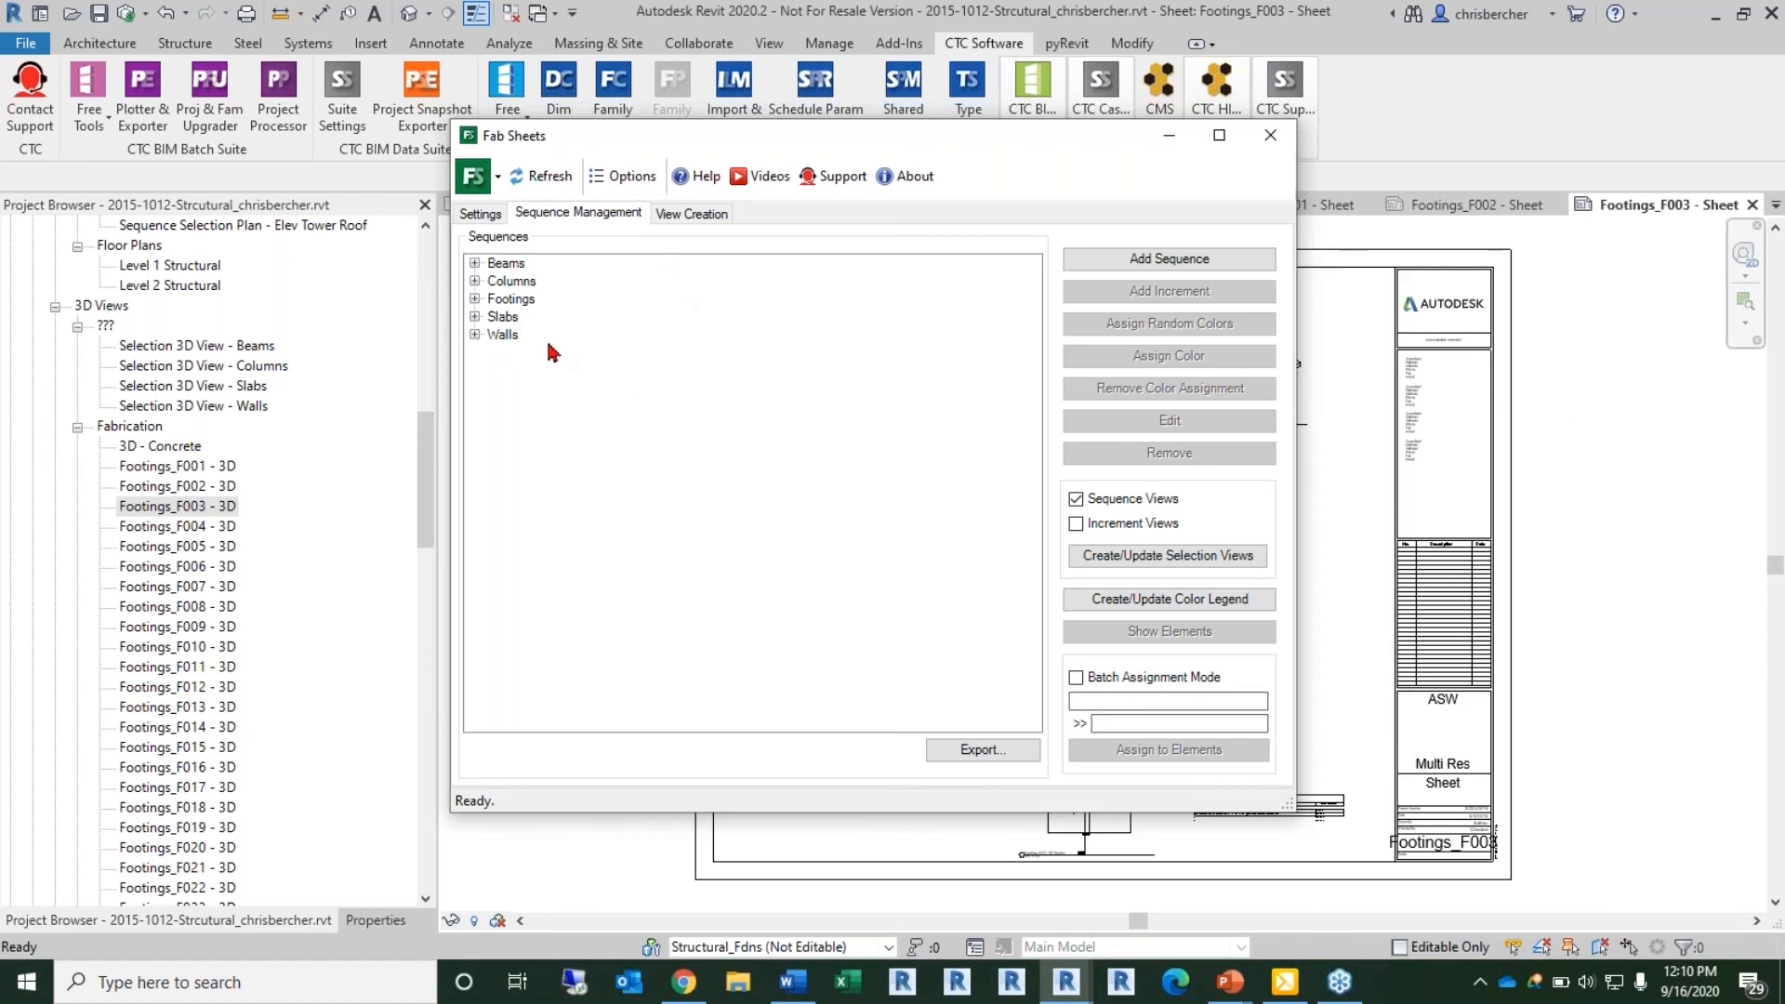
pyautogui.click(475, 281)
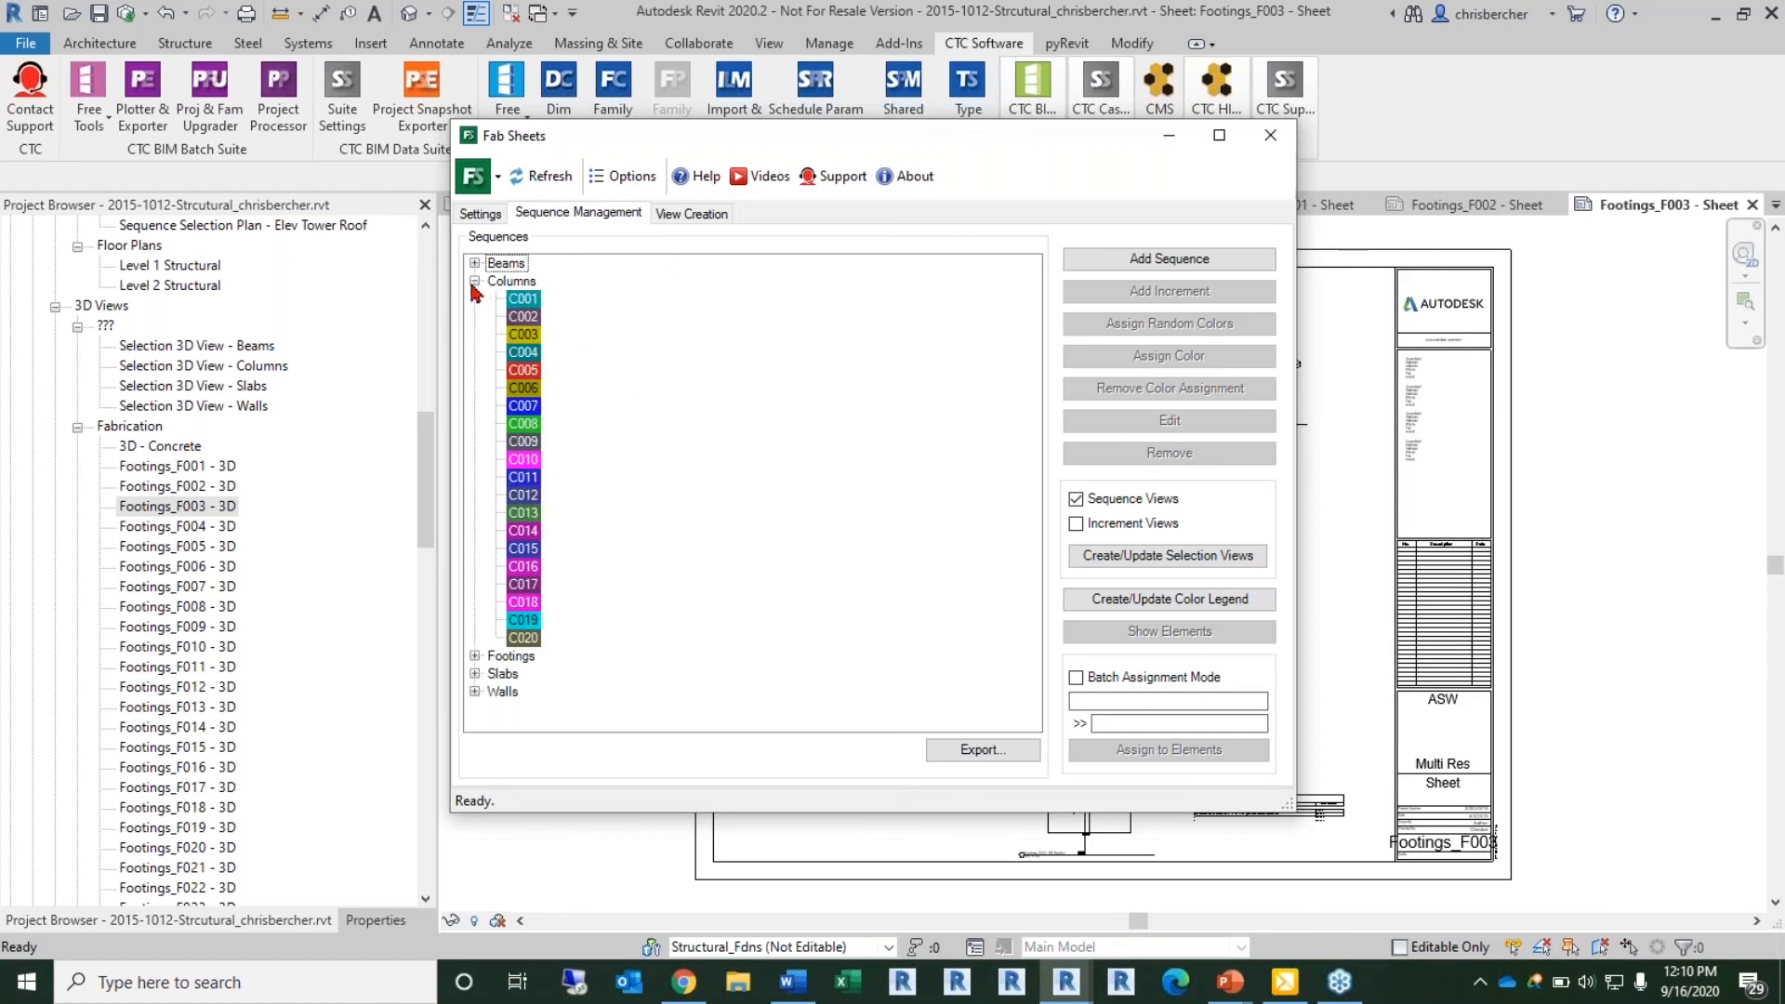
pyautogui.click(525, 298)
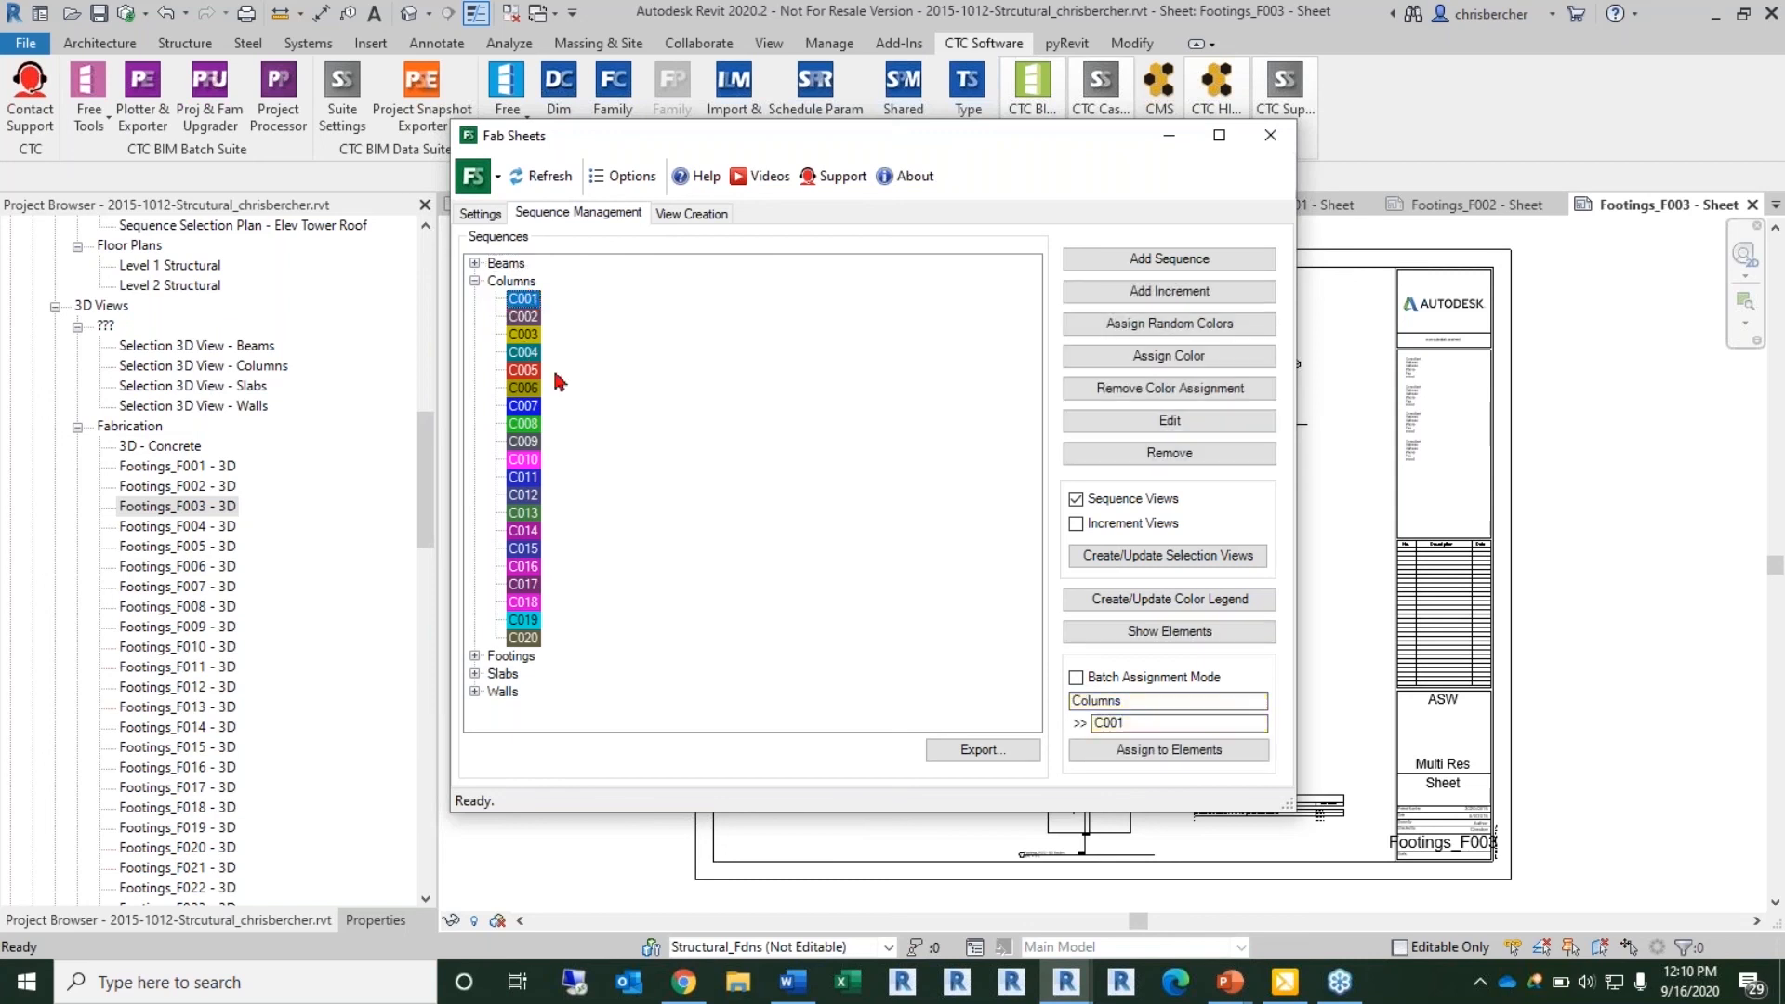
pyautogui.keyDown('shift'); pyautogui.click(523, 638); pyautogui.keyUp('shift')
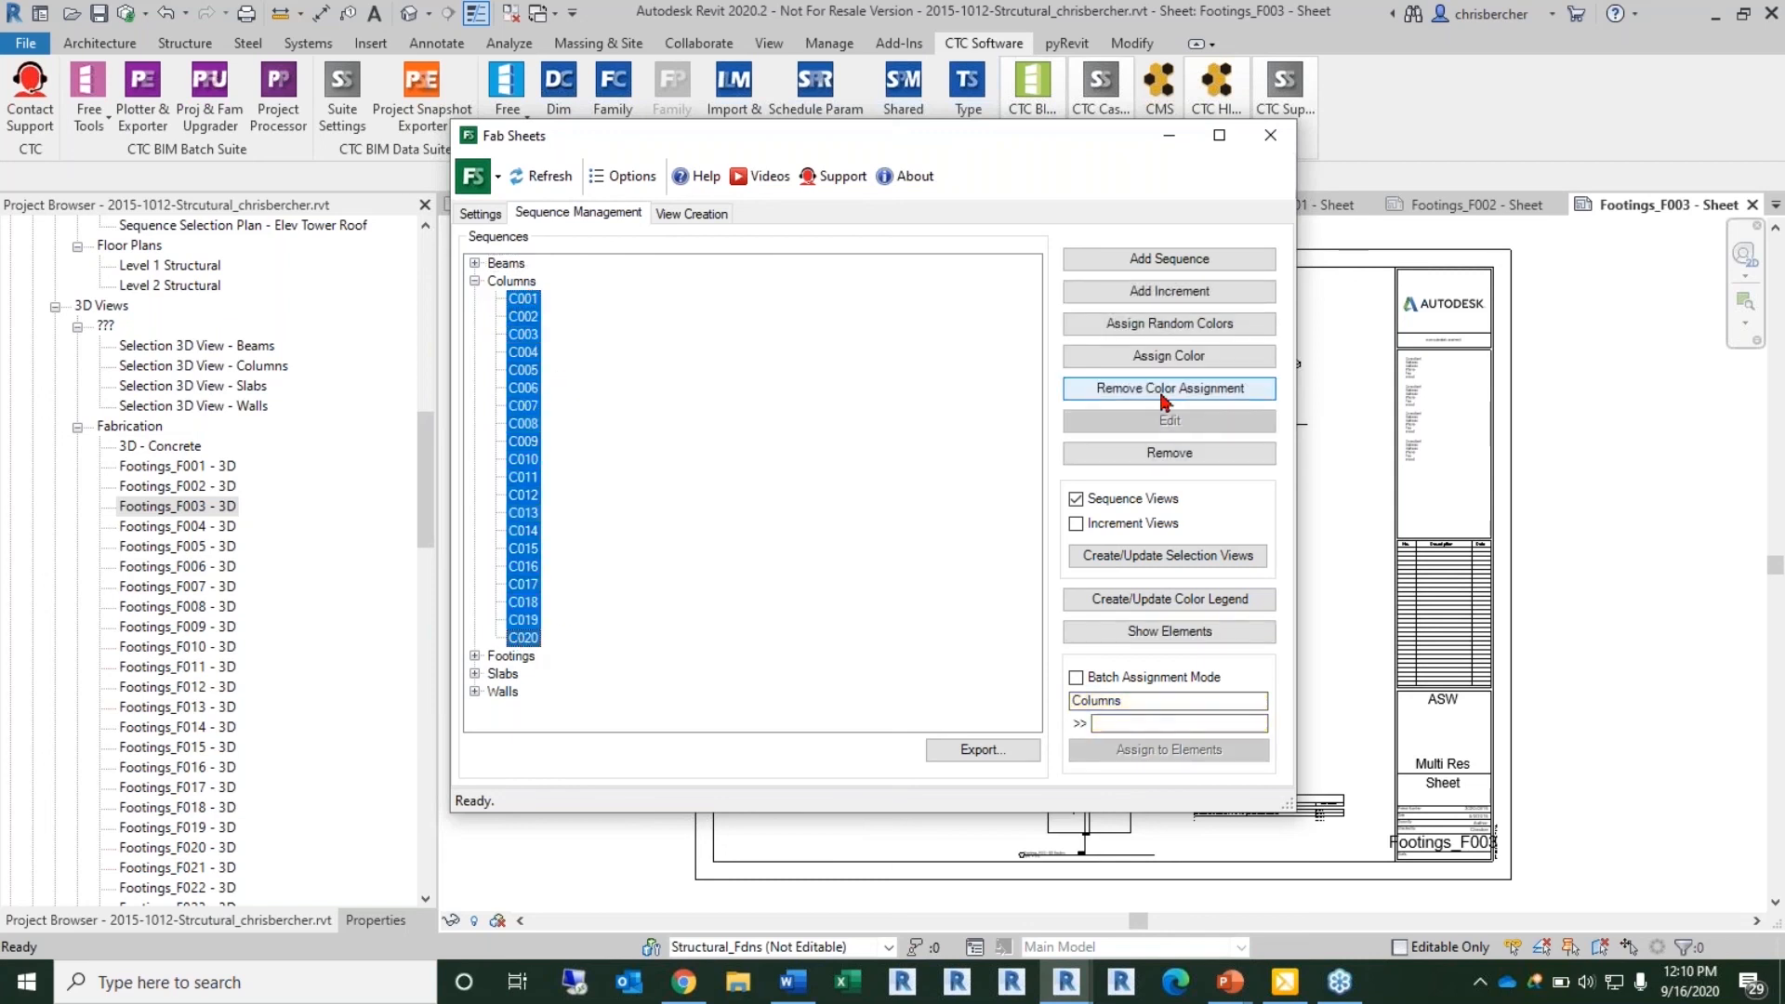
pyautogui.click(1190, 455)
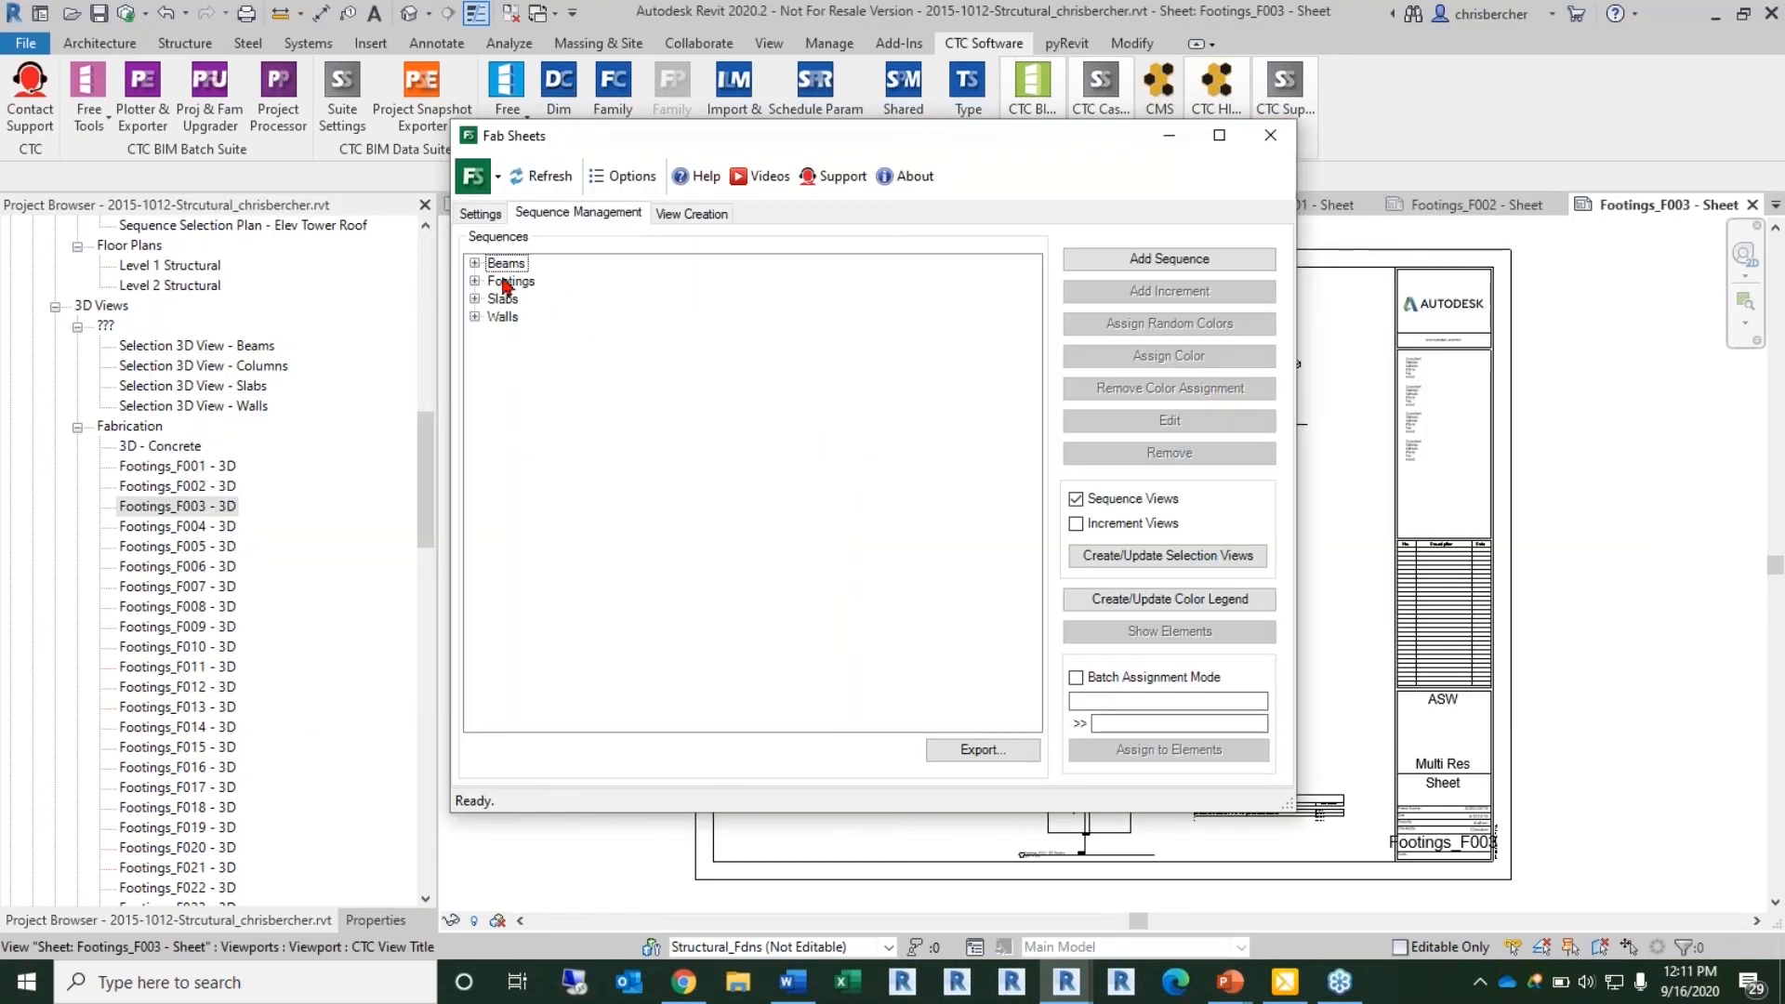
# Step: Add a new sequence named Columns to the sequence list
pyautogui.moveTo(968, 140); pyautogui.dragTo(996, 151)
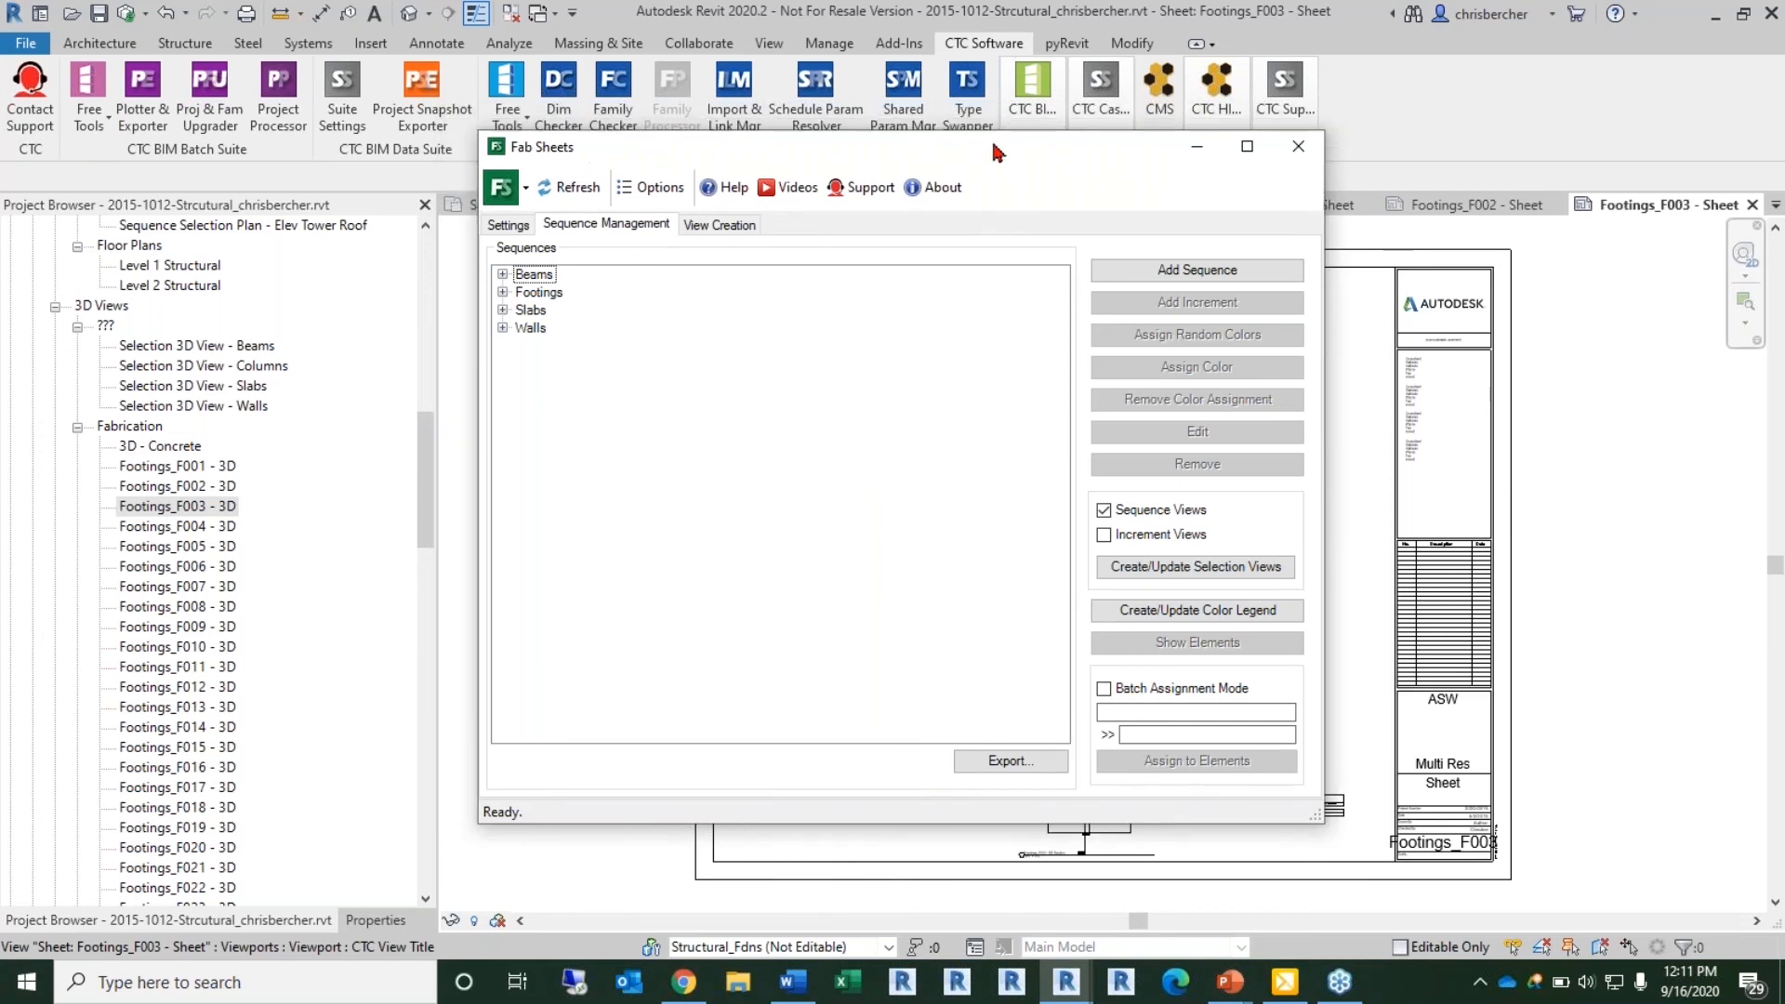
pyautogui.click(1153, 270)
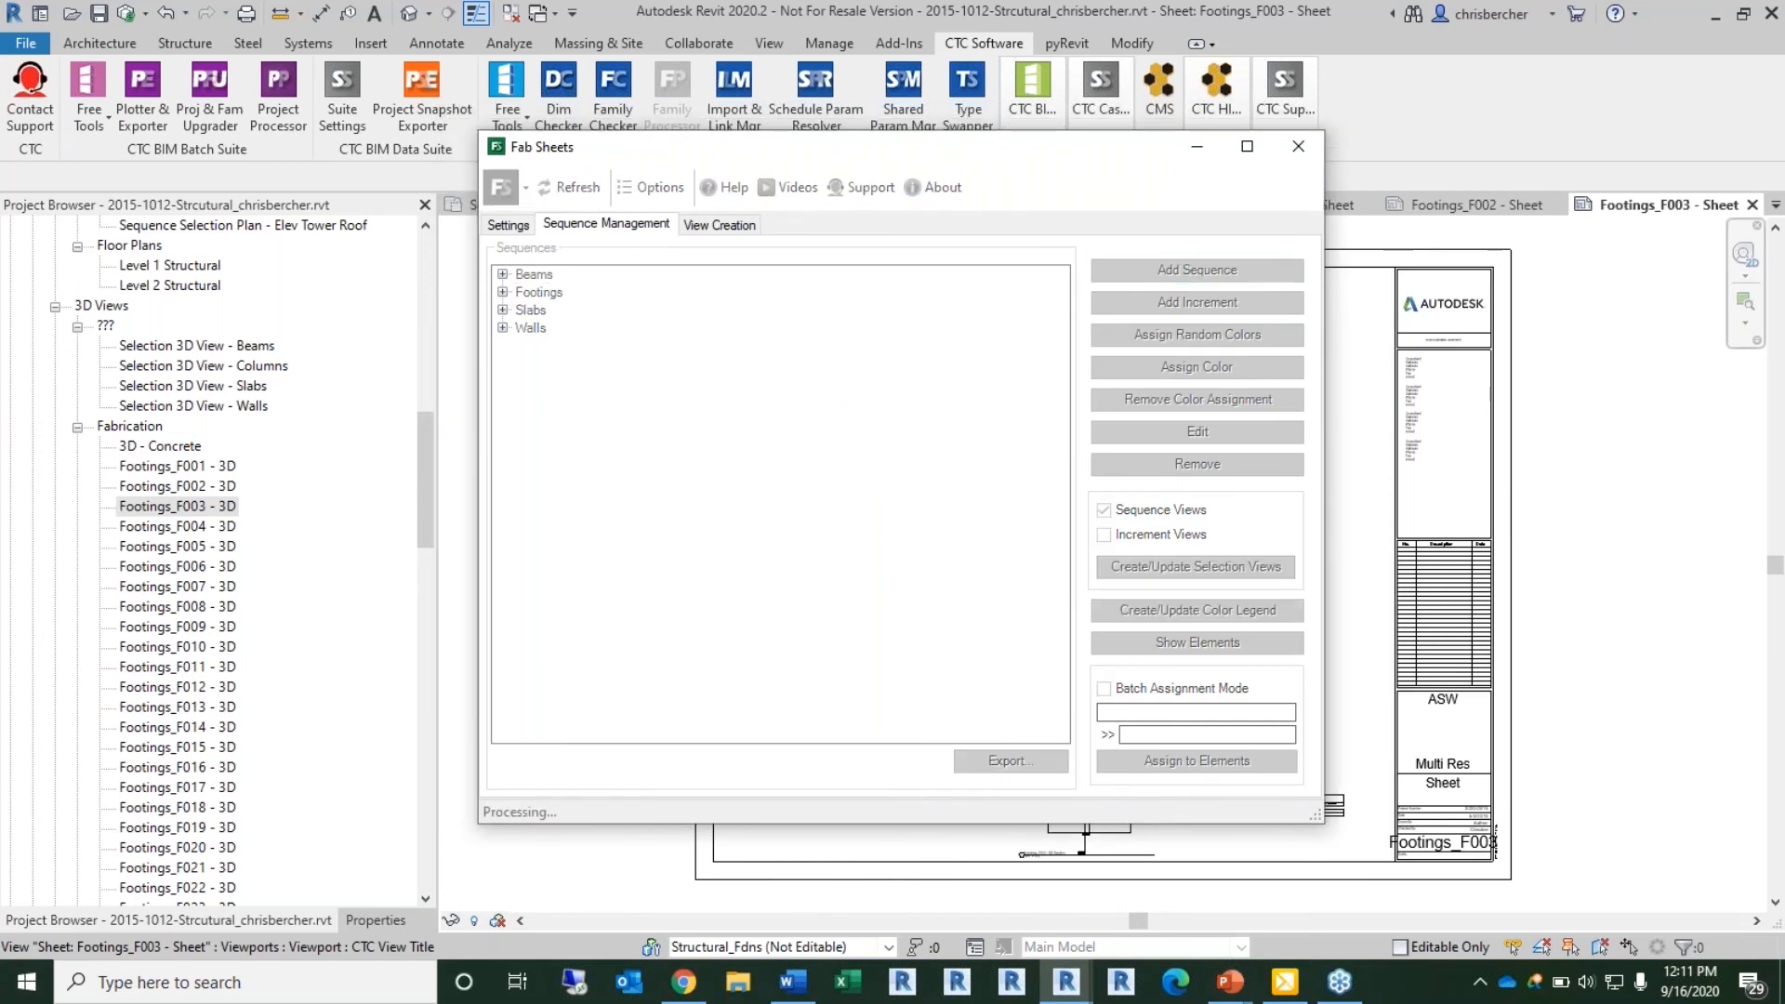
pyautogui.write('Columns')
pyautogui.click(955, 662)
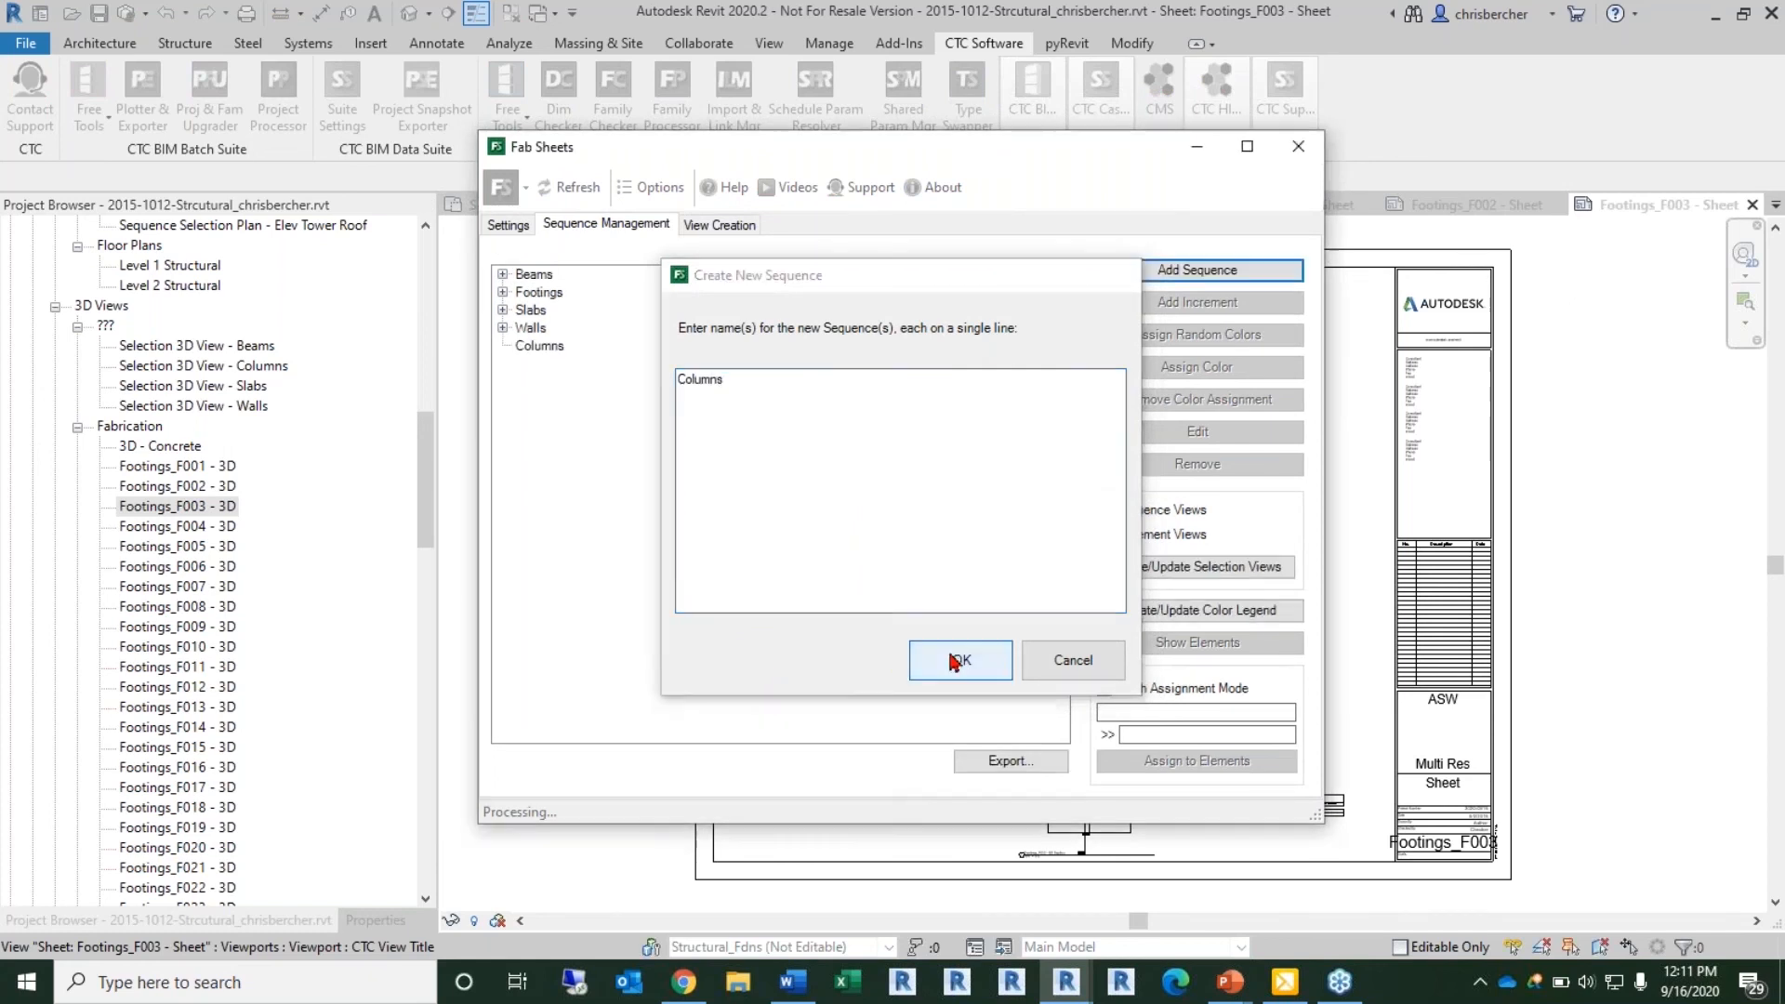
# Step: Add ten increments, C001 through C010, to the new Columns sequence
pyautogui.click(548, 293)
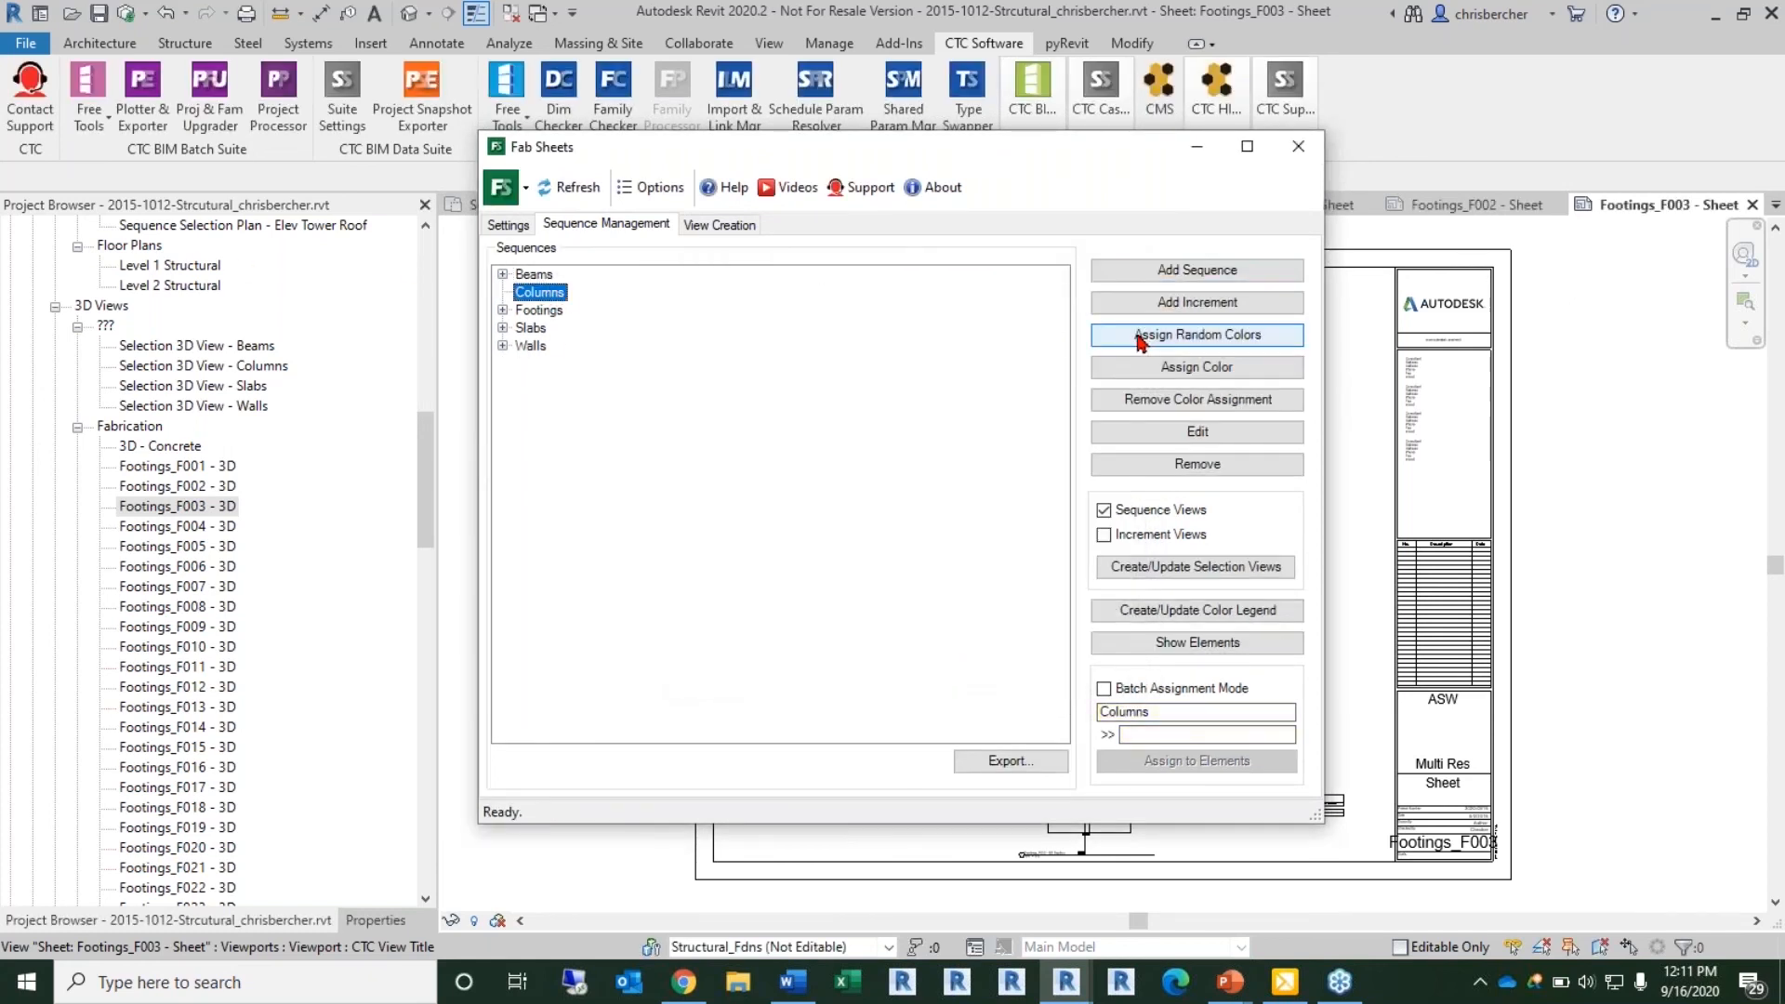
pyautogui.click(1211, 302)
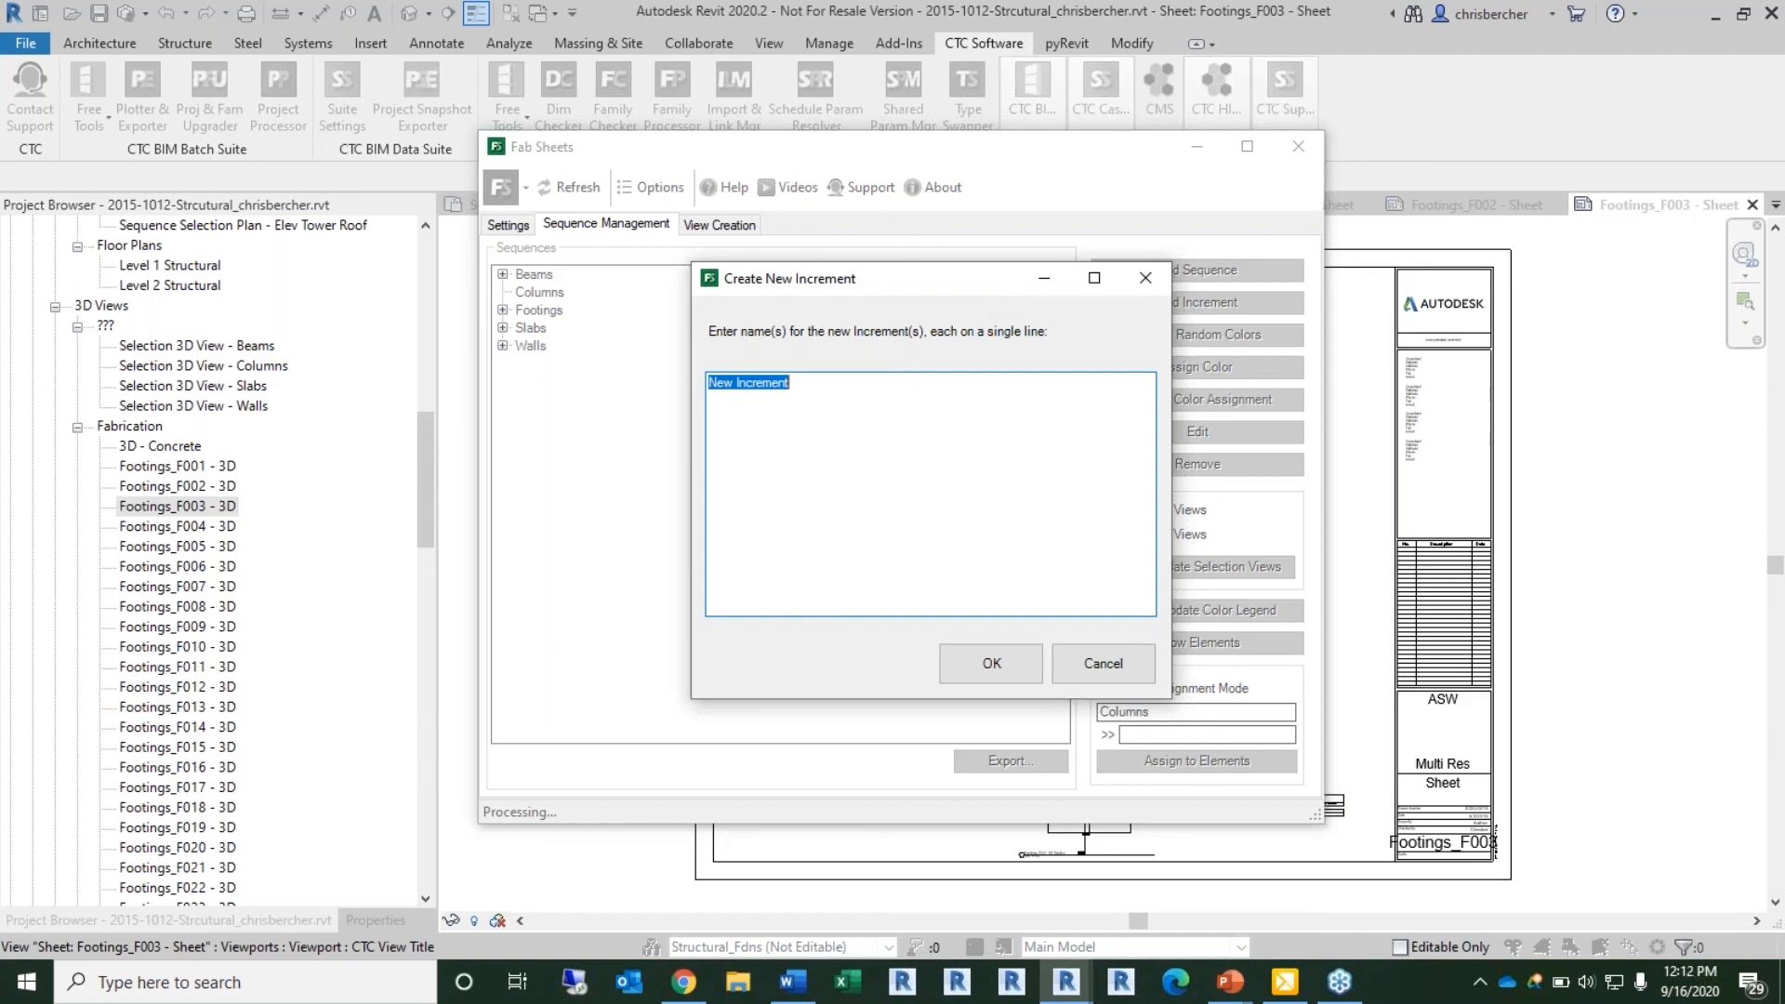
pyautogui.write('C')
pyautogui.write('01')
pyautogui.press('BackSpace')
pyautogui.press('BackSpace')
pyautogui.write('001')
pyautogui.press('Return')
pyautogui.write('022')
pyautogui.press('BackSpace')
pyautogui.press('BackSpace')
pyautogui.press('BackSpace')
pyautogui.write('C002')
pyautogui.press('Return')
pyautogui.write('C003')
pyautogui.press('Return')
pyautogui.write('C004')
pyautogui.press('Return')
pyautogui.write('C005')
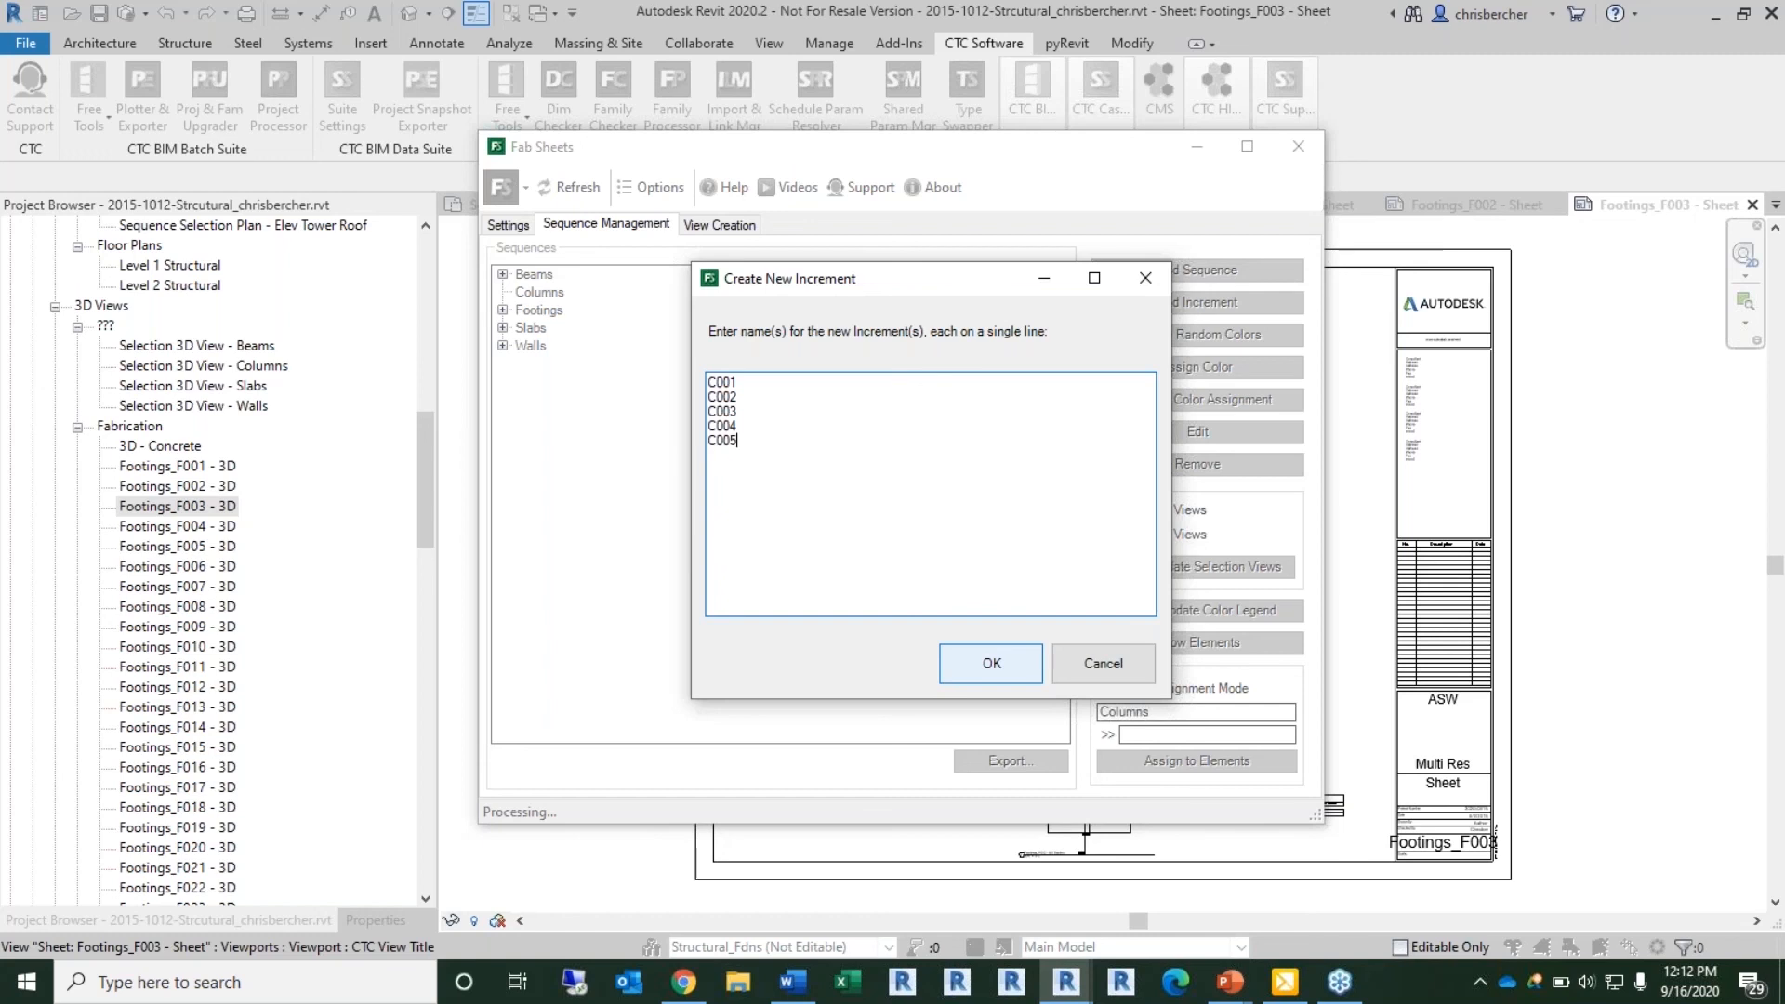
pyautogui.press('Return')
pyautogui.write('C006')
pyautogui.press('Return')
pyautogui.write('C')
pyautogui.write('007 ')
pyautogui.write('C008')
pyautogui.press('Return')
pyautogui.write('C009')
pyautogui.press('Return')
pyautogui.write('C010')
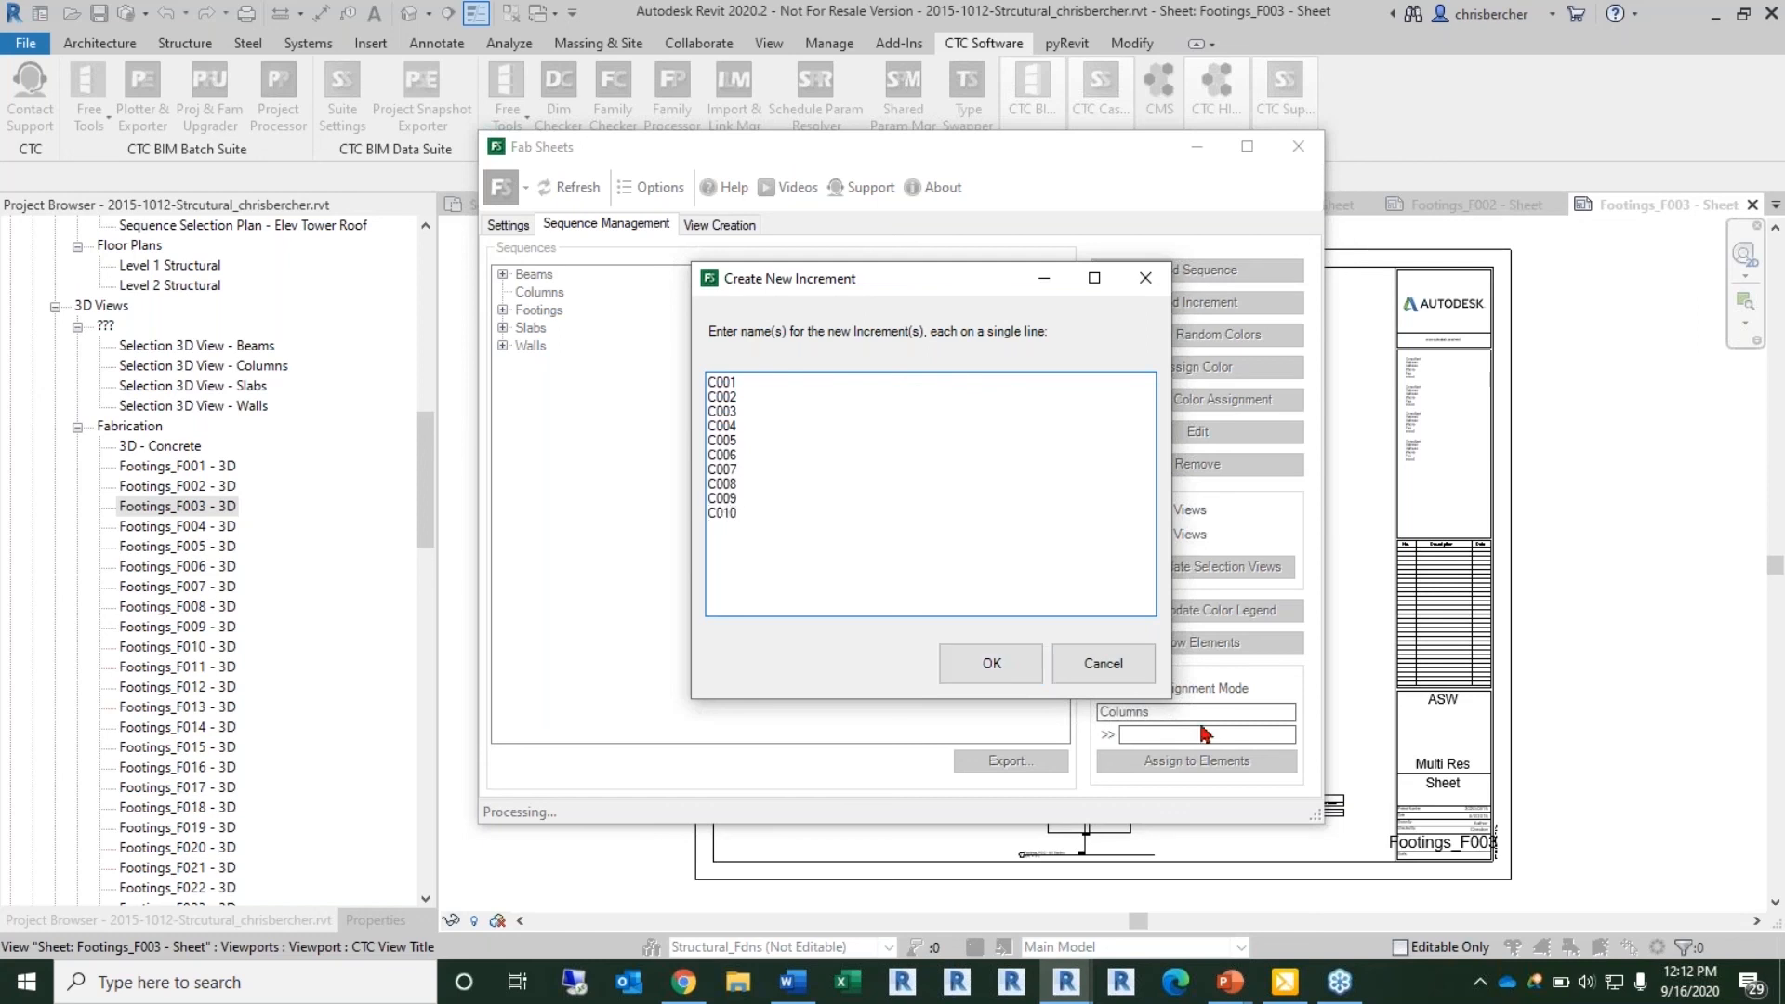
pyautogui.click(1017, 658)
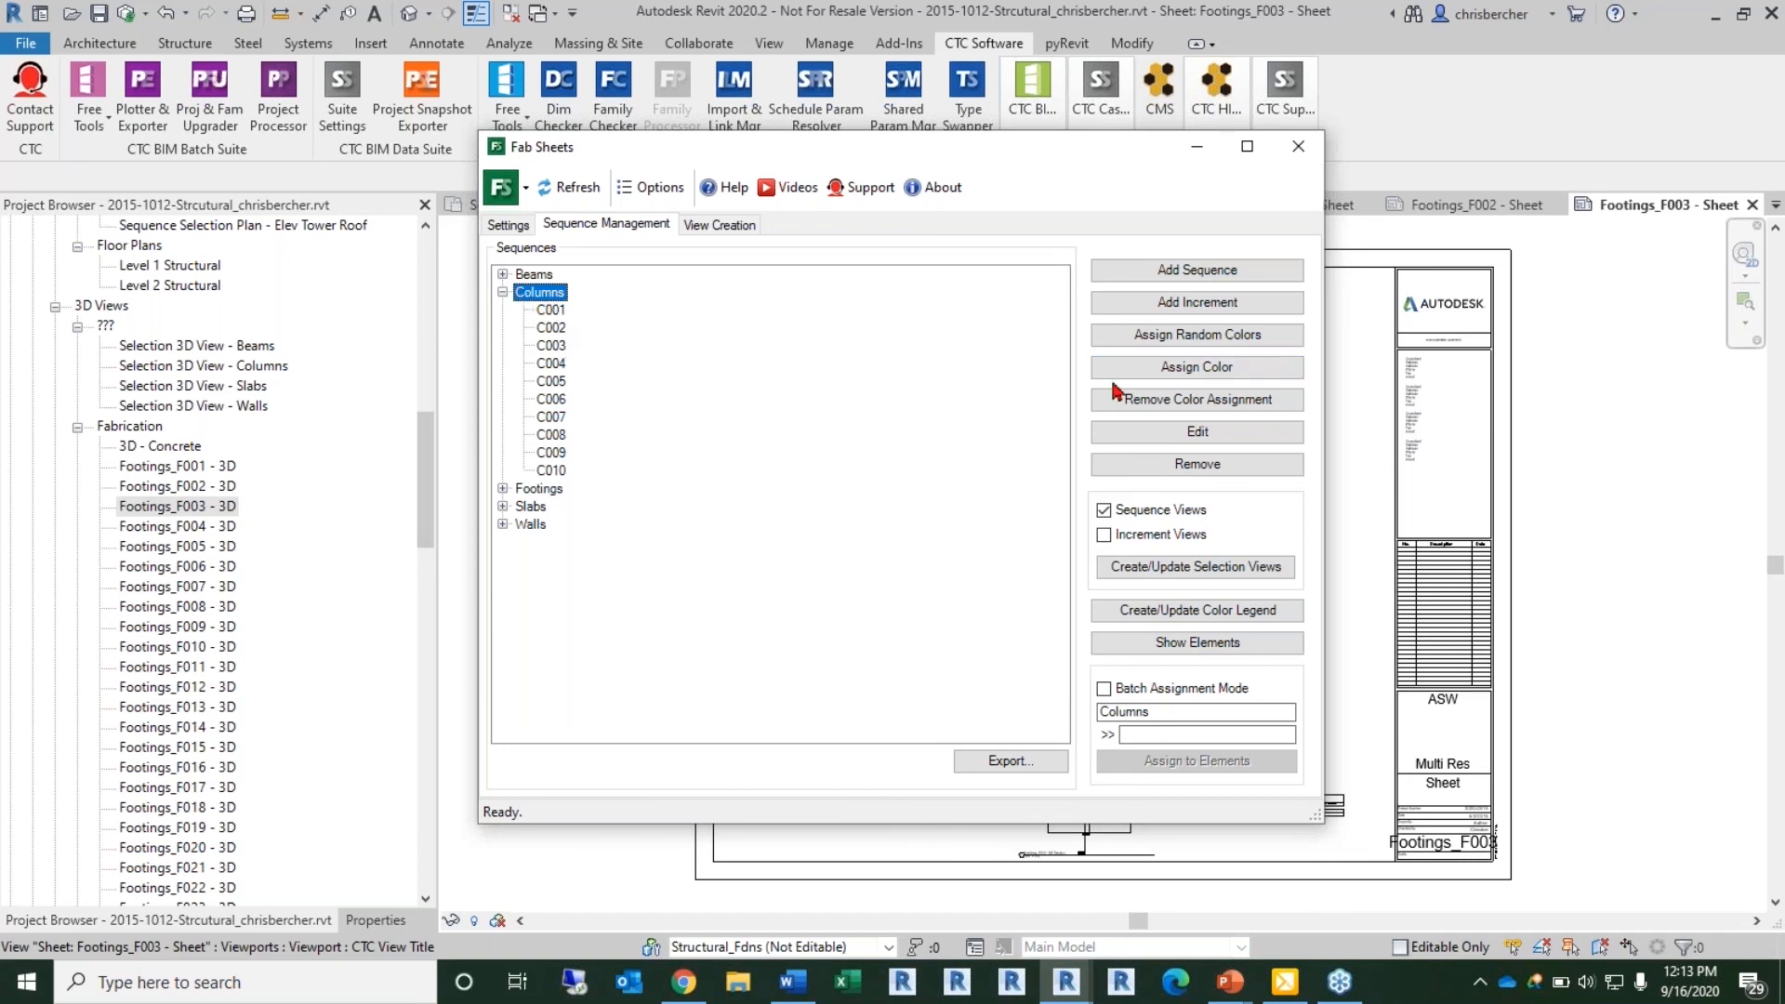
# Step: Assign random colors to the Columns increments and reshuffle them several times
pyautogui.click(1138, 335)
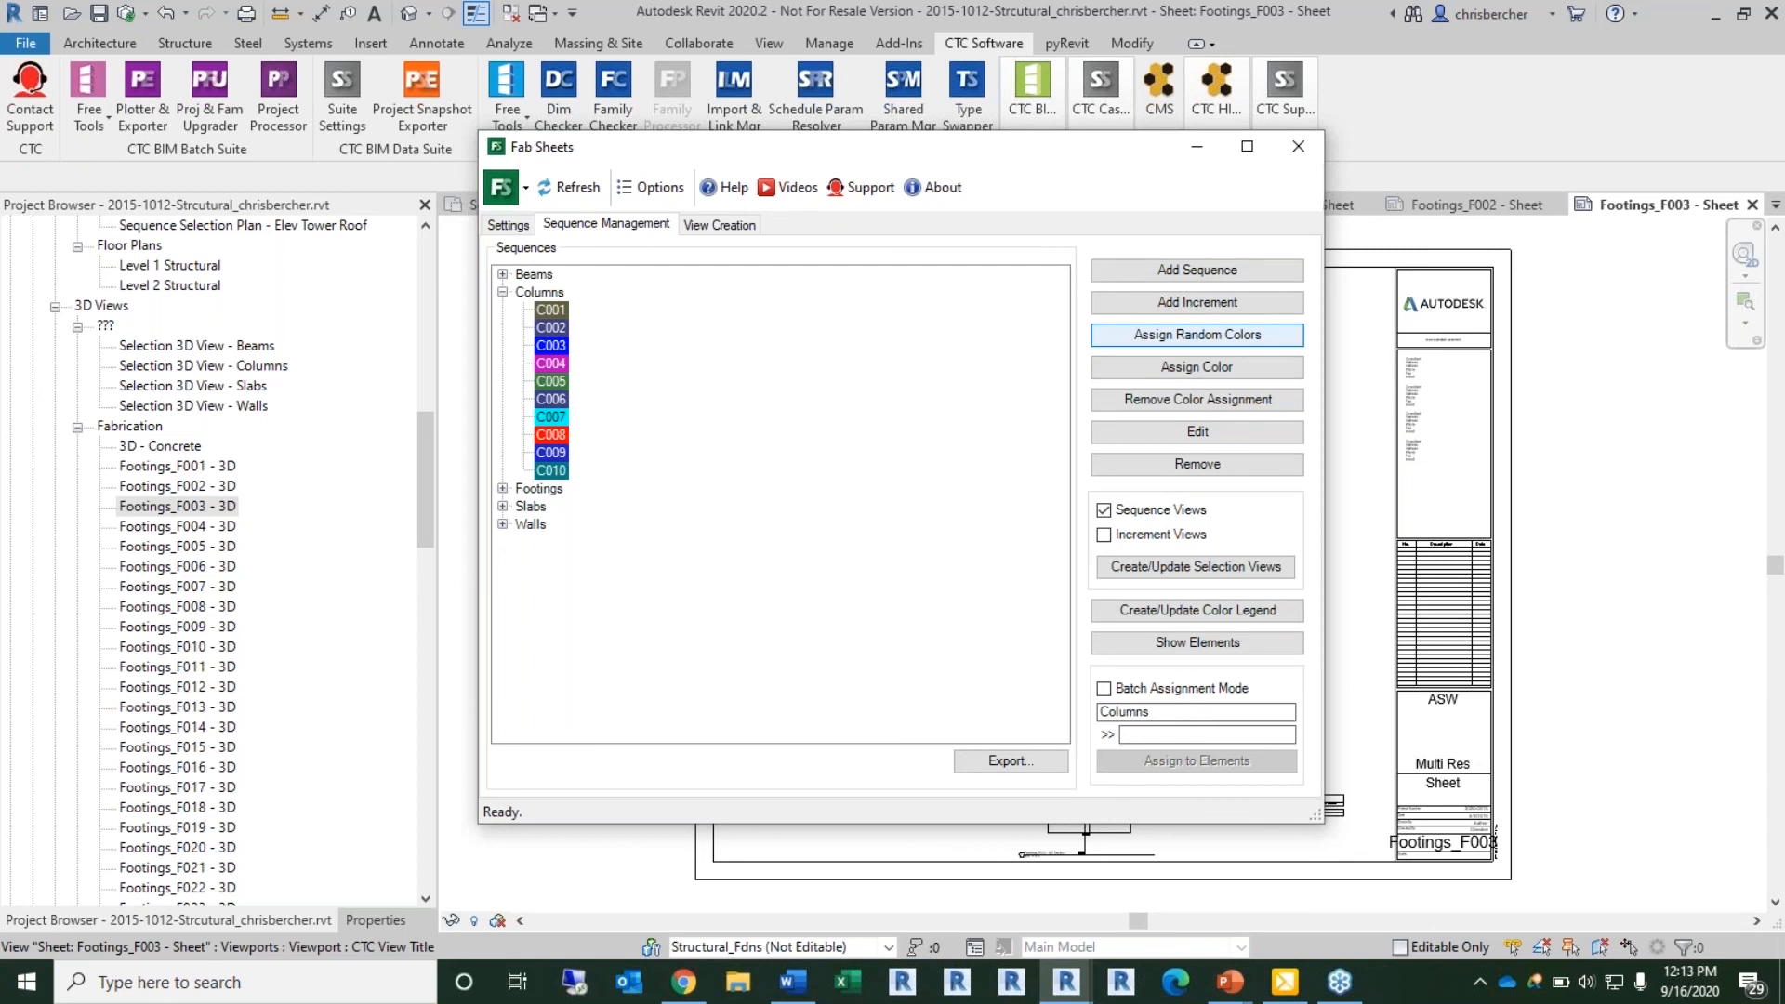
pyautogui.click(1138, 336)
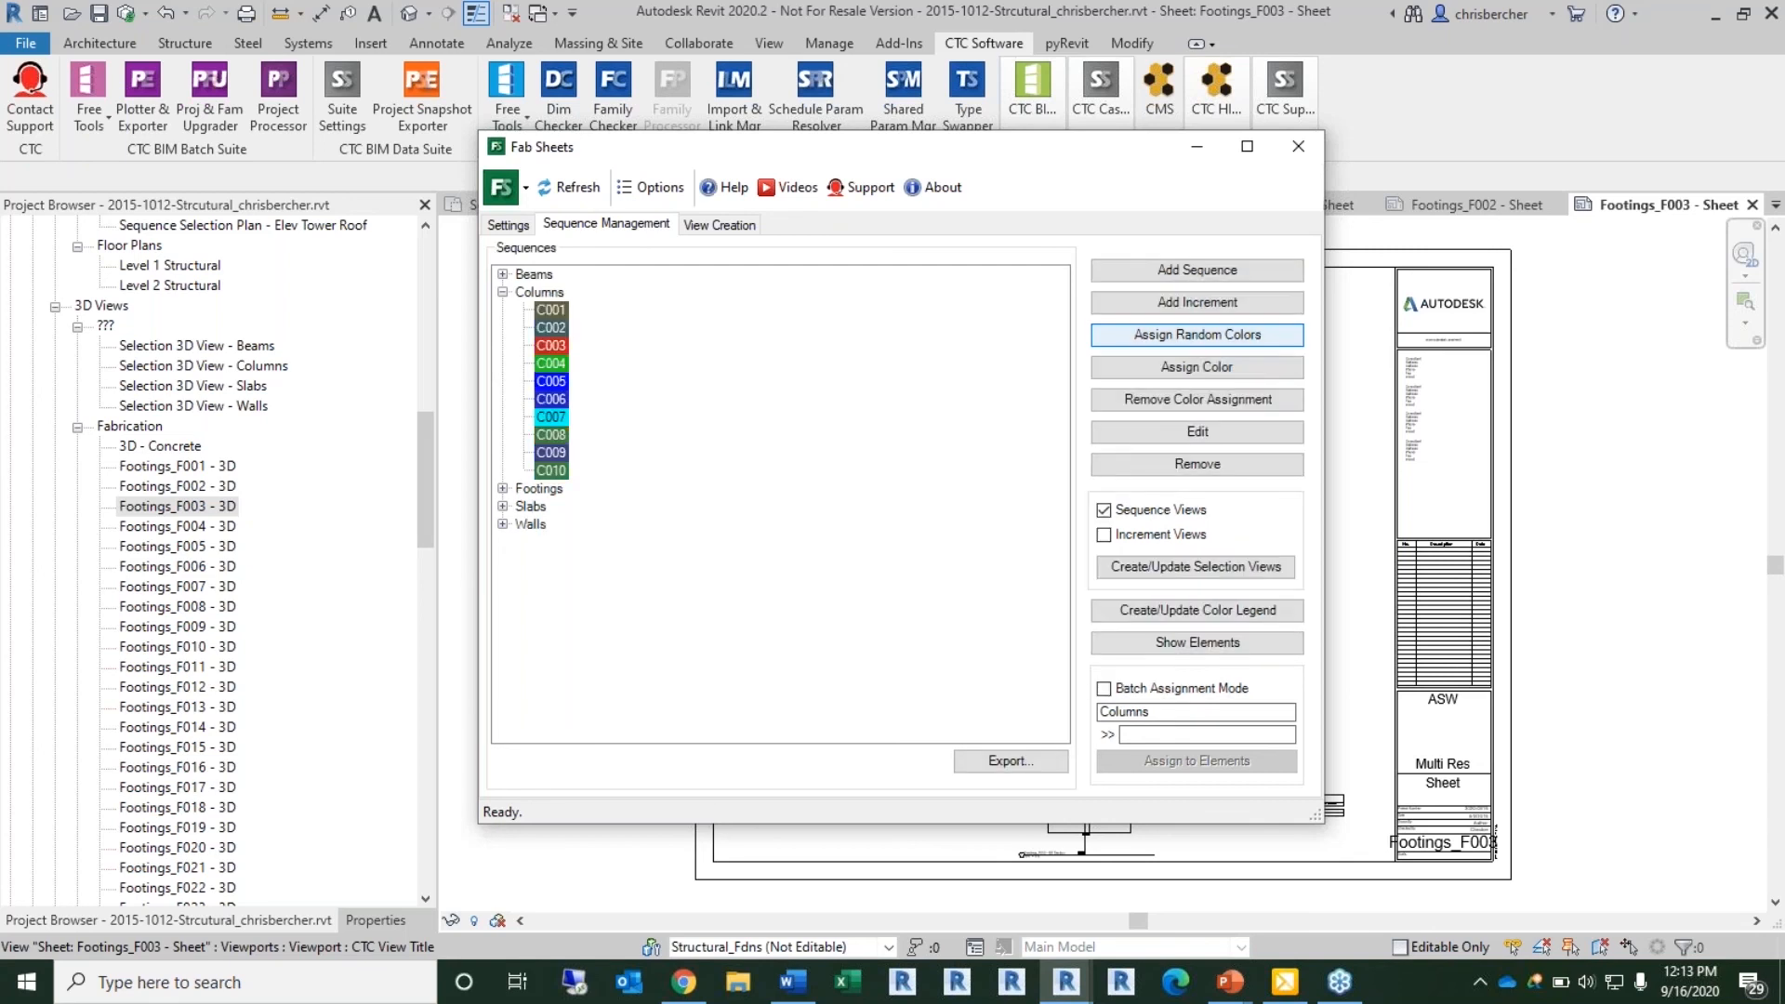
pyautogui.click(1138, 336)
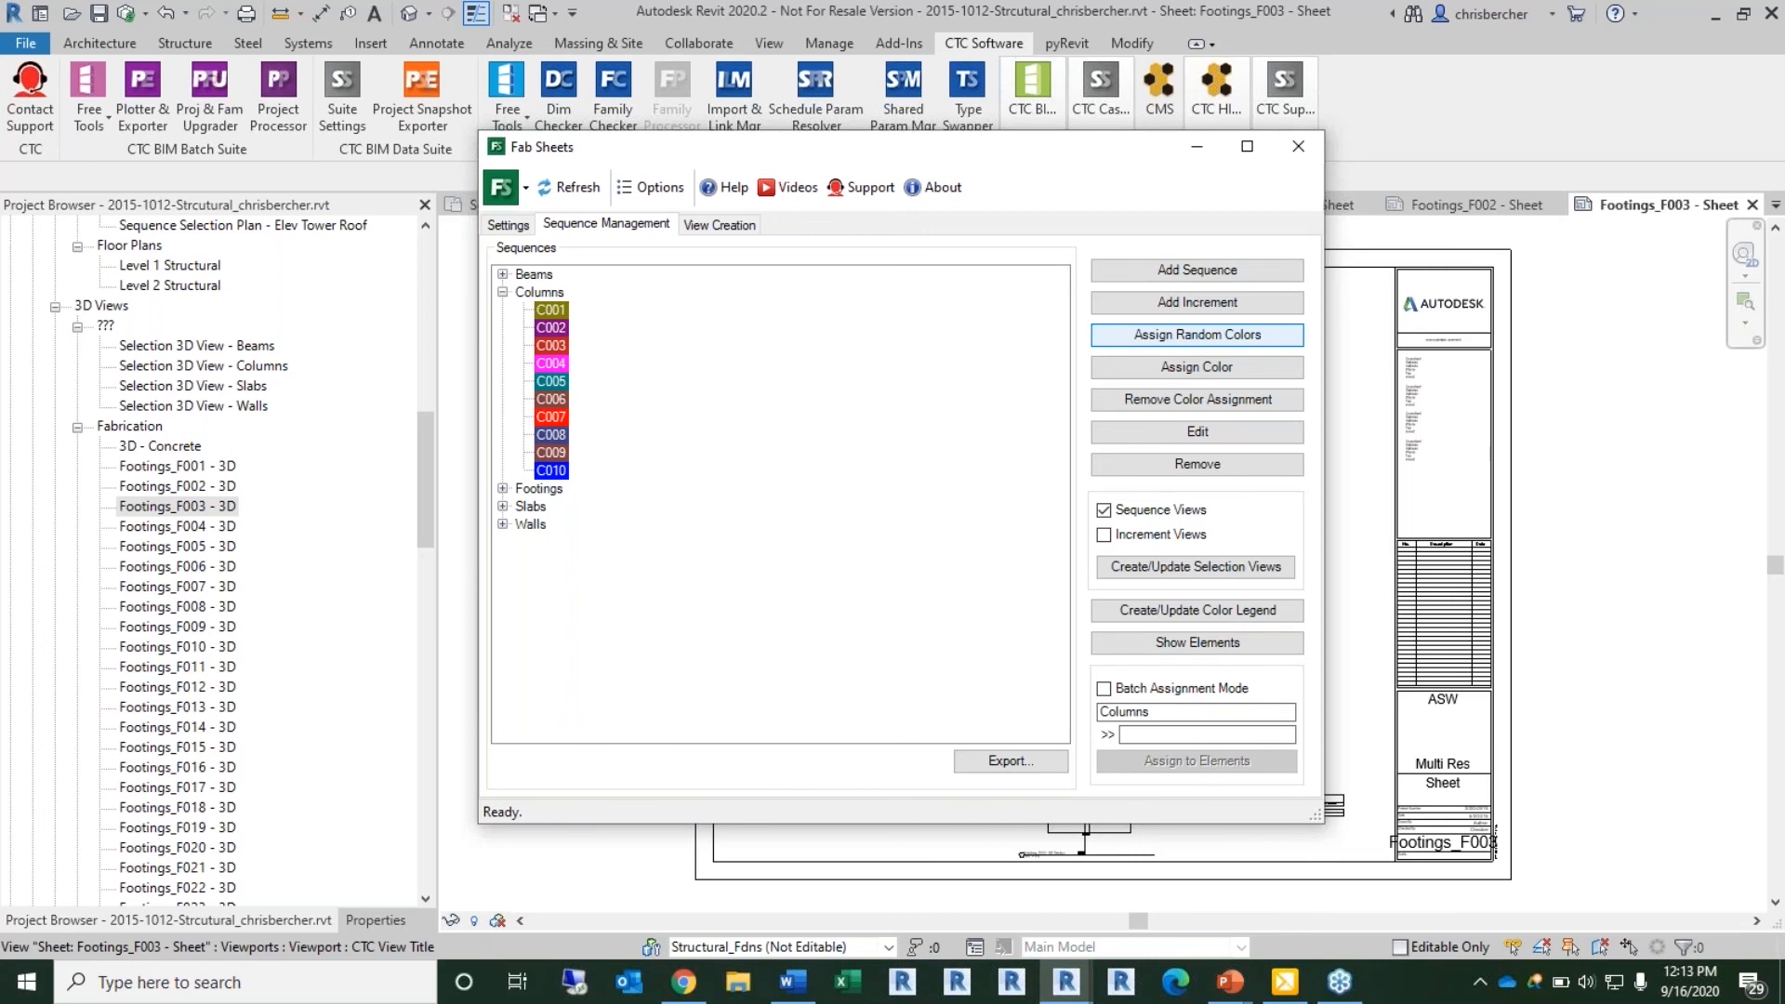
pyautogui.click(1138, 336)
pyautogui.click(1138, 336)
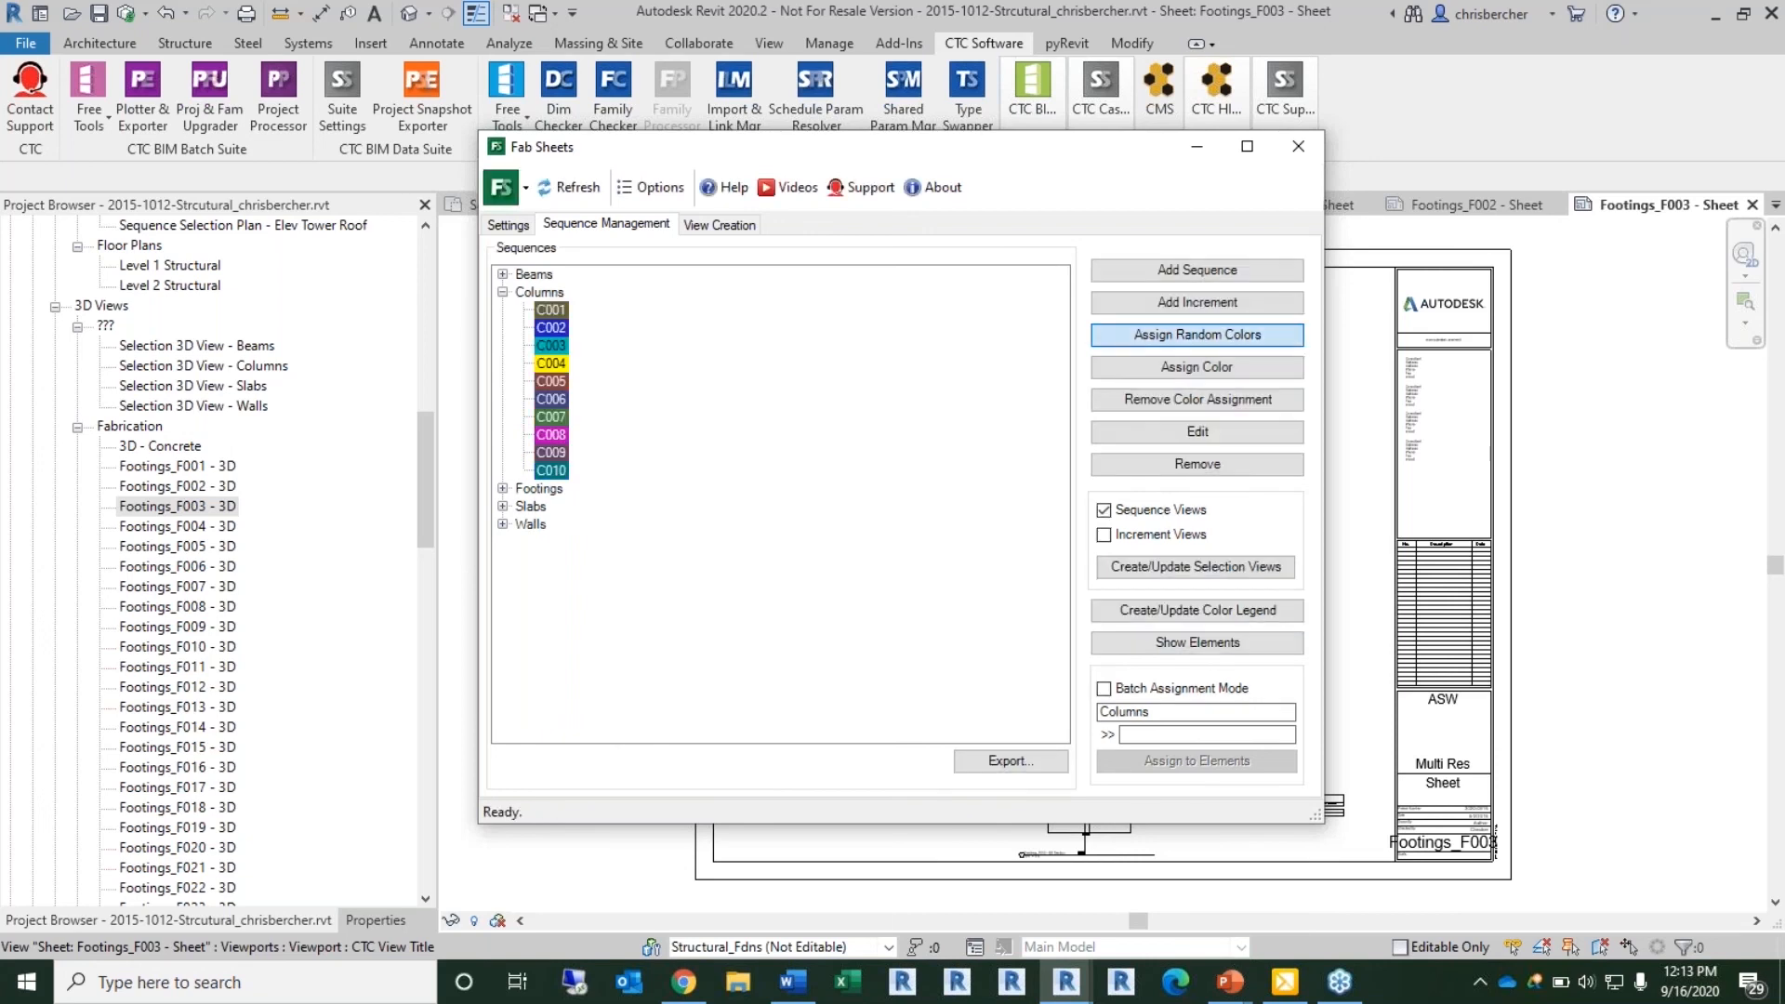
pyautogui.click(1138, 335)
pyautogui.click(1138, 336)
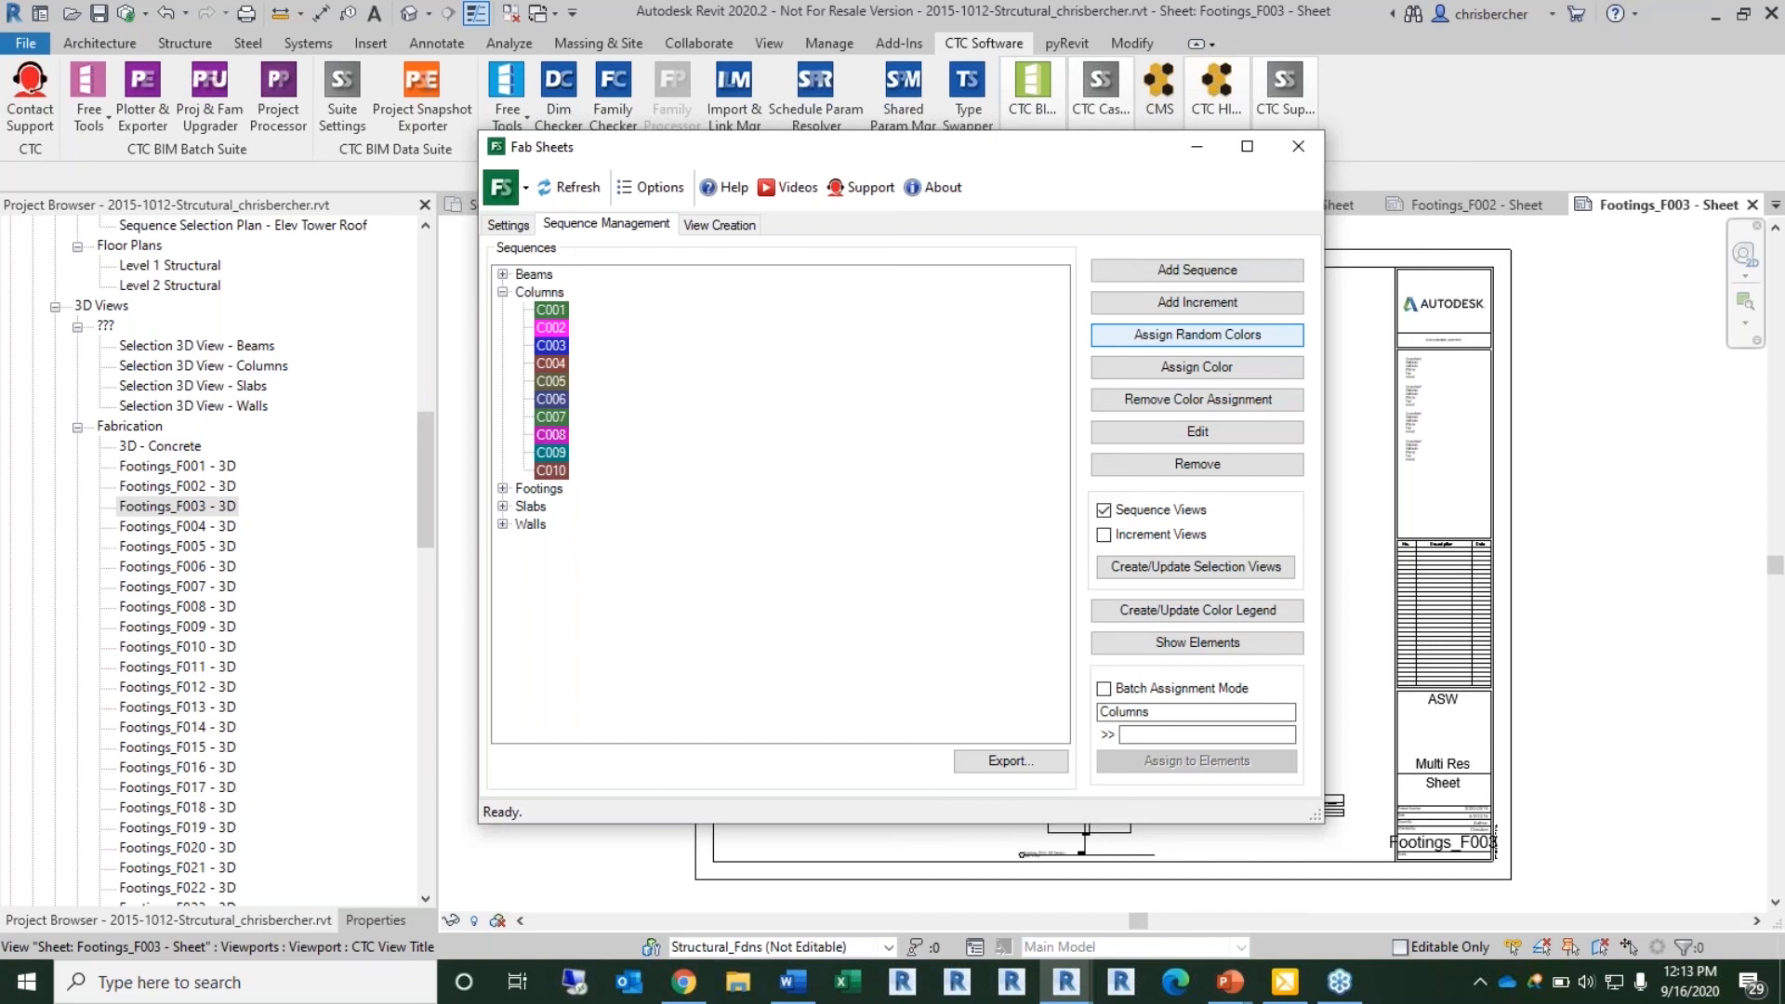
pyautogui.click(552, 310)
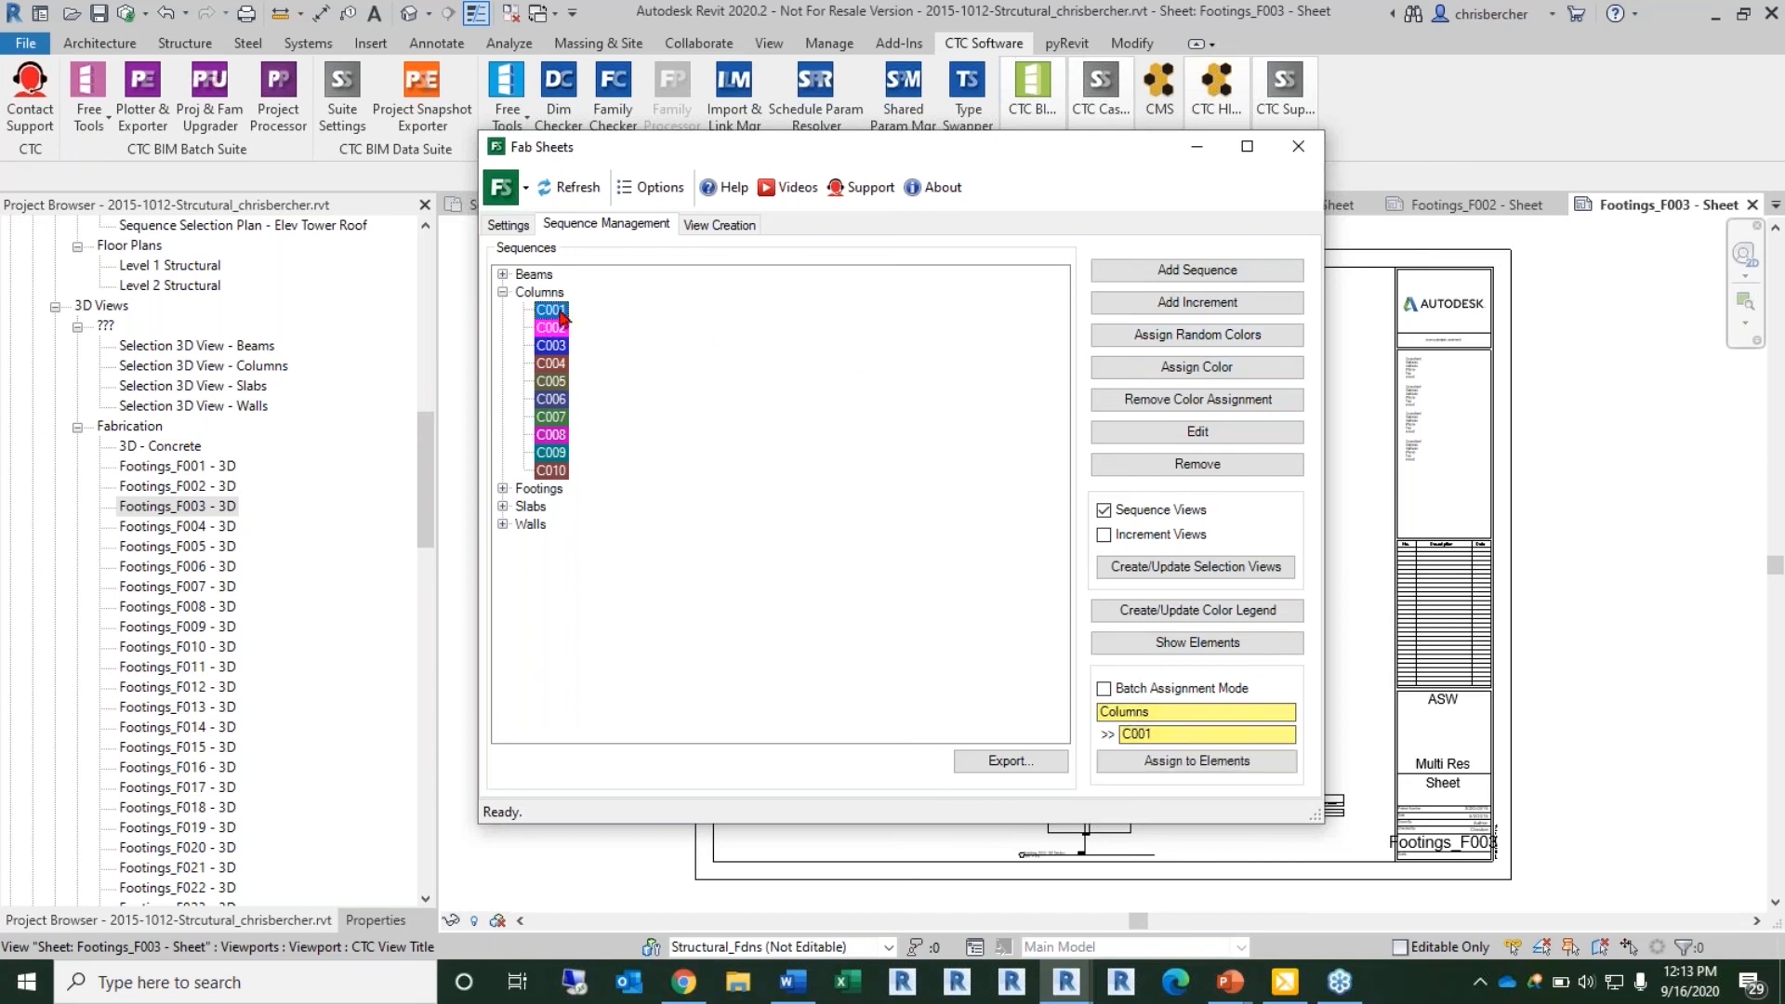
pyautogui.click(1189, 369)
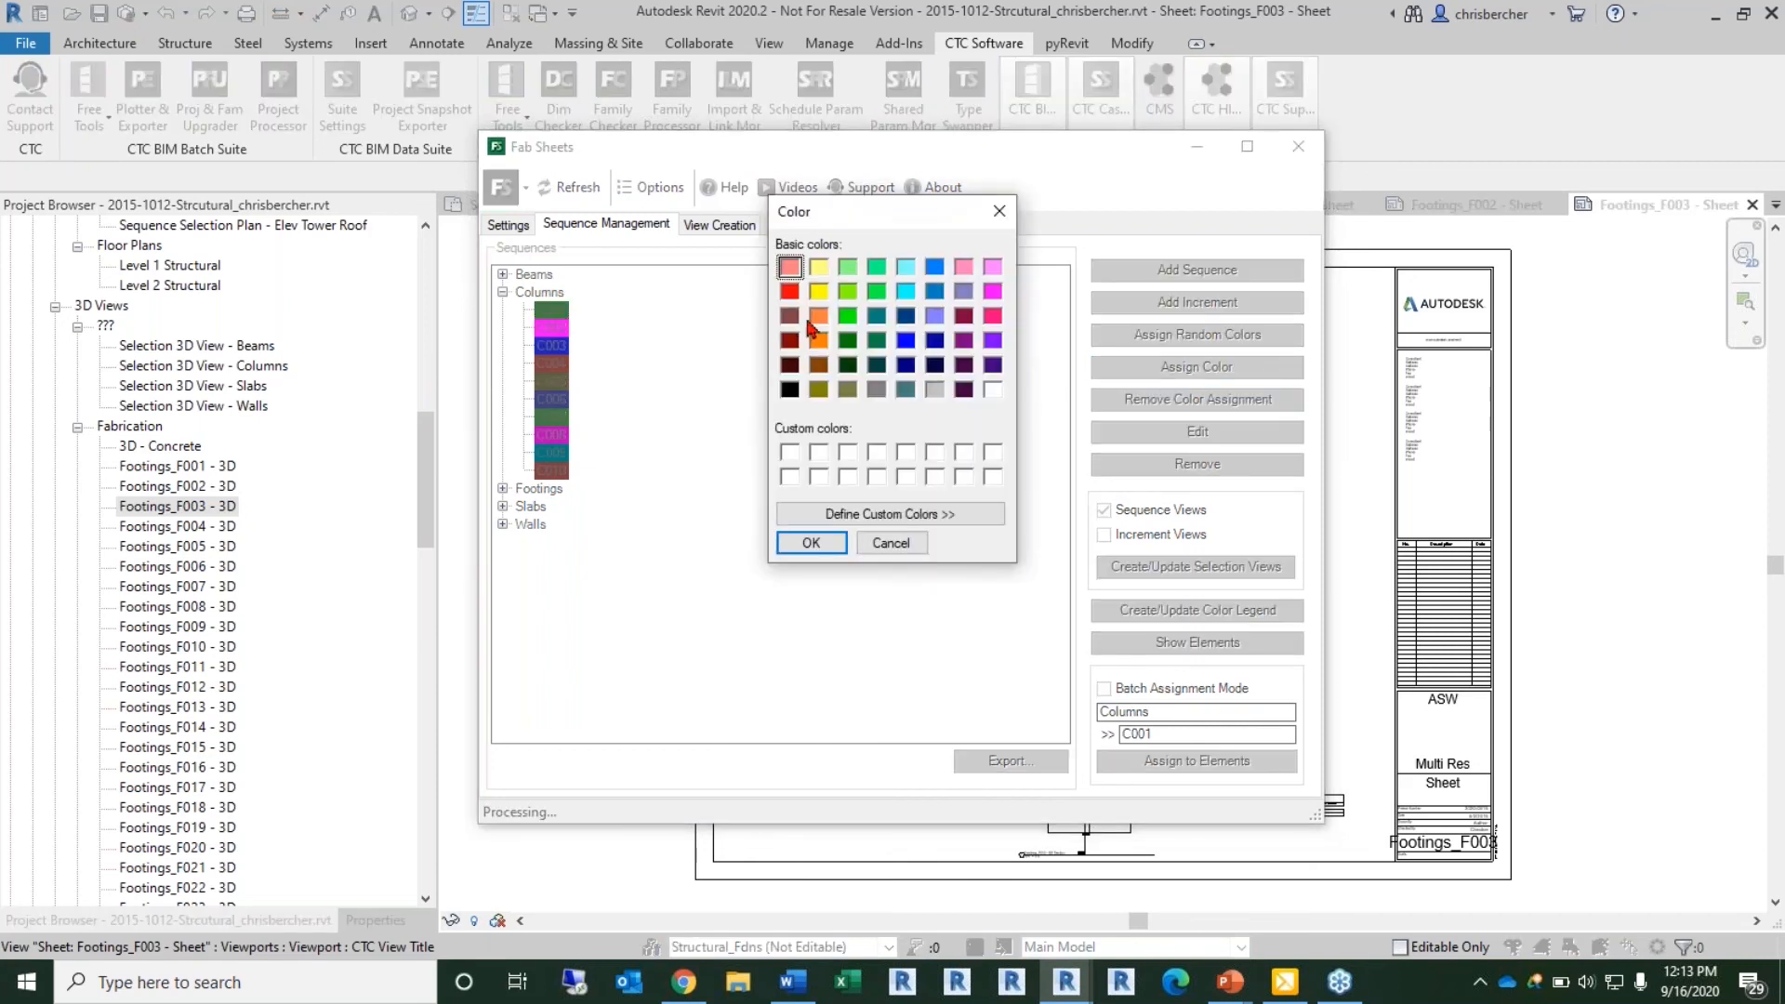
pyautogui.click(891, 542)
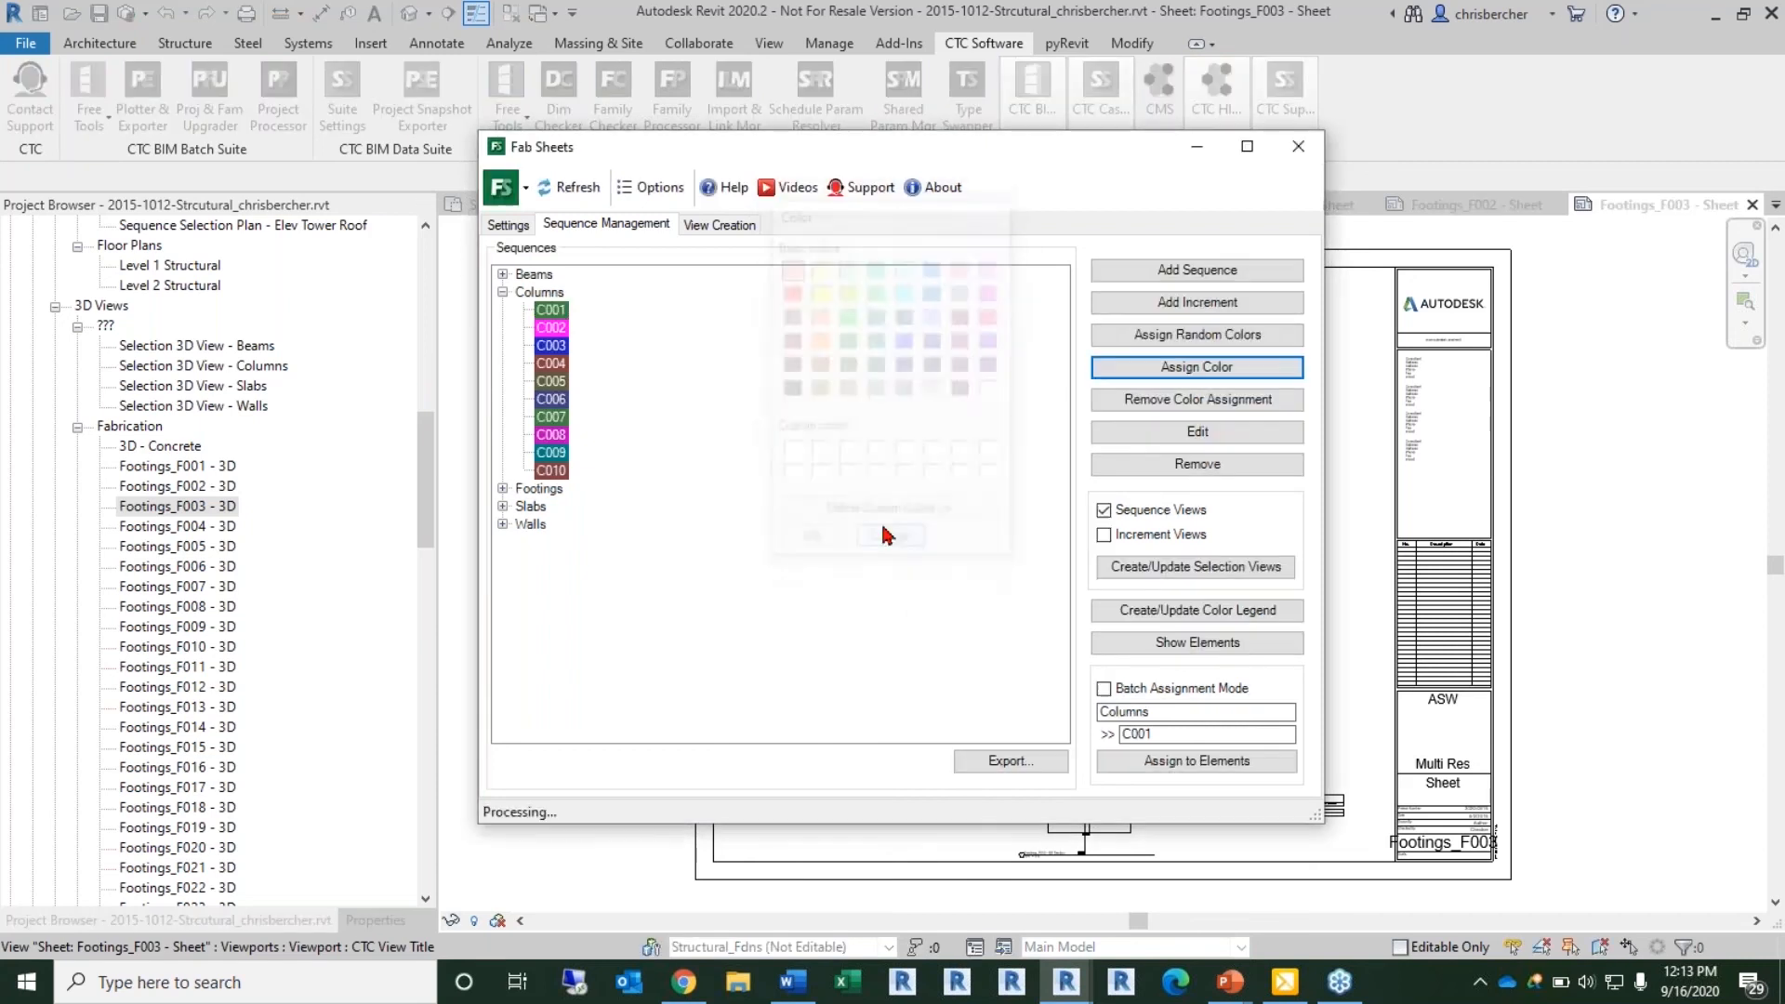
# Step: Reassign random colors to increments C001 through C010 of the Columns sequence
pyautogui.click(1251, 336)
pyautogui.click(1255, 337)
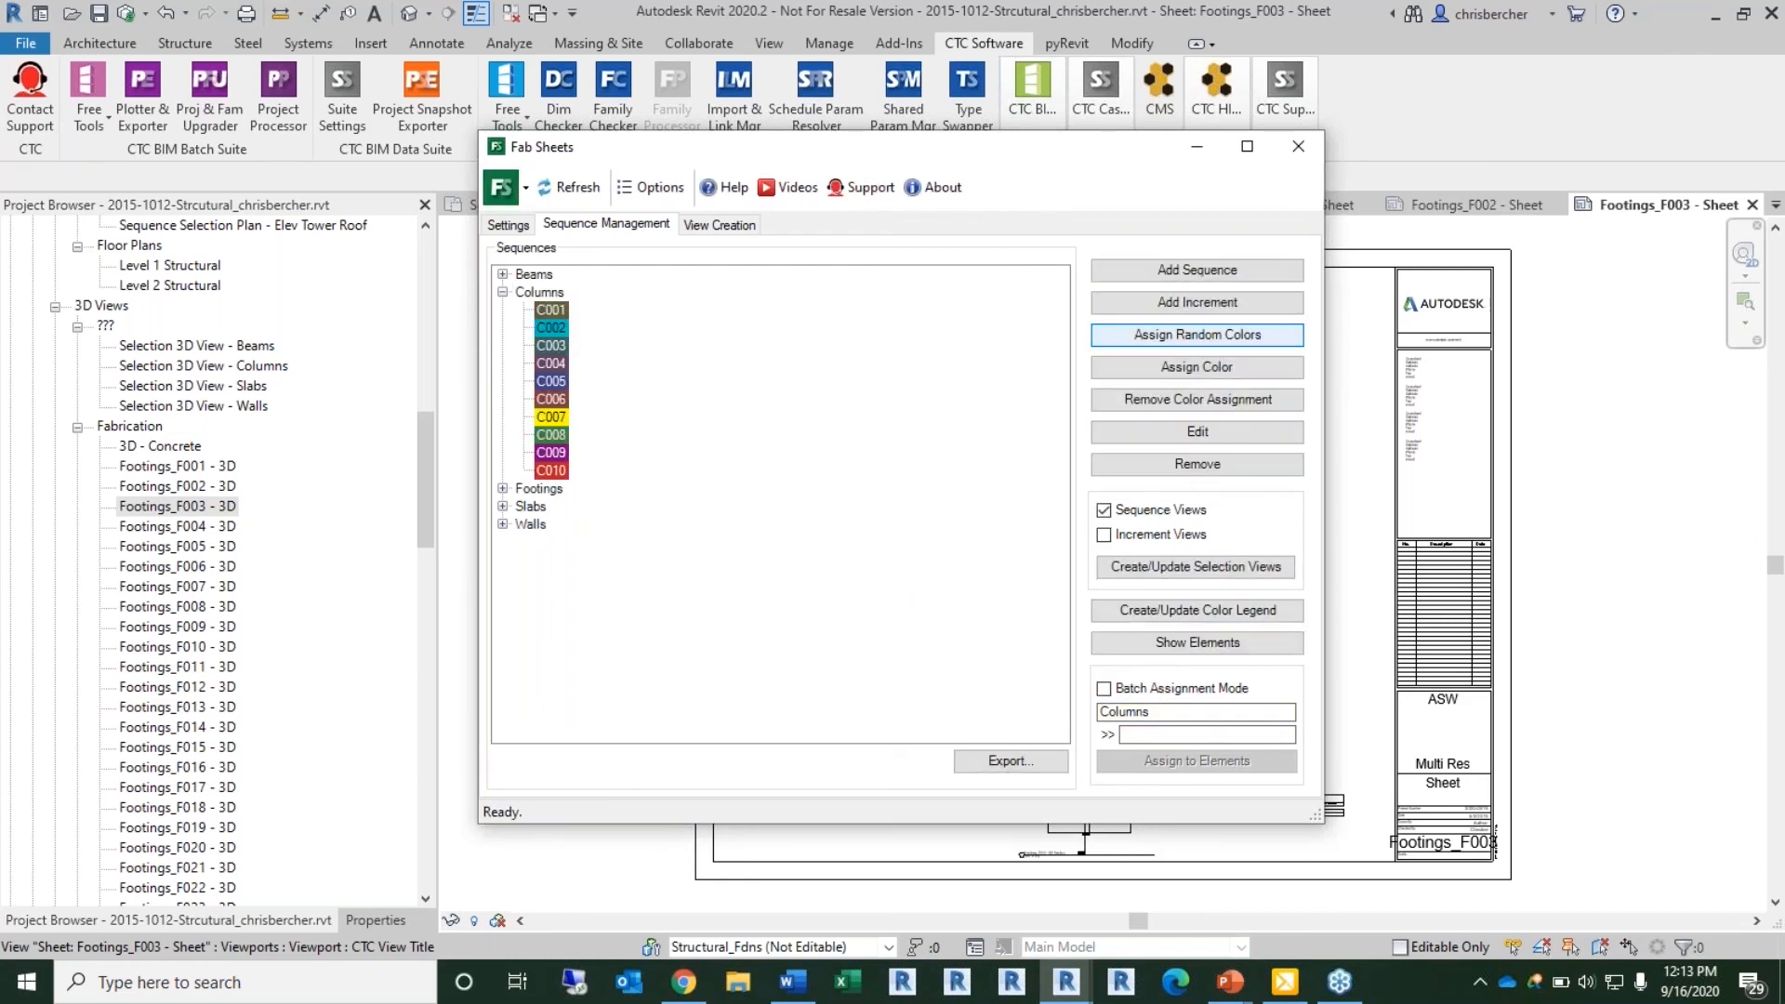
pyautogui.click(1254, 338)
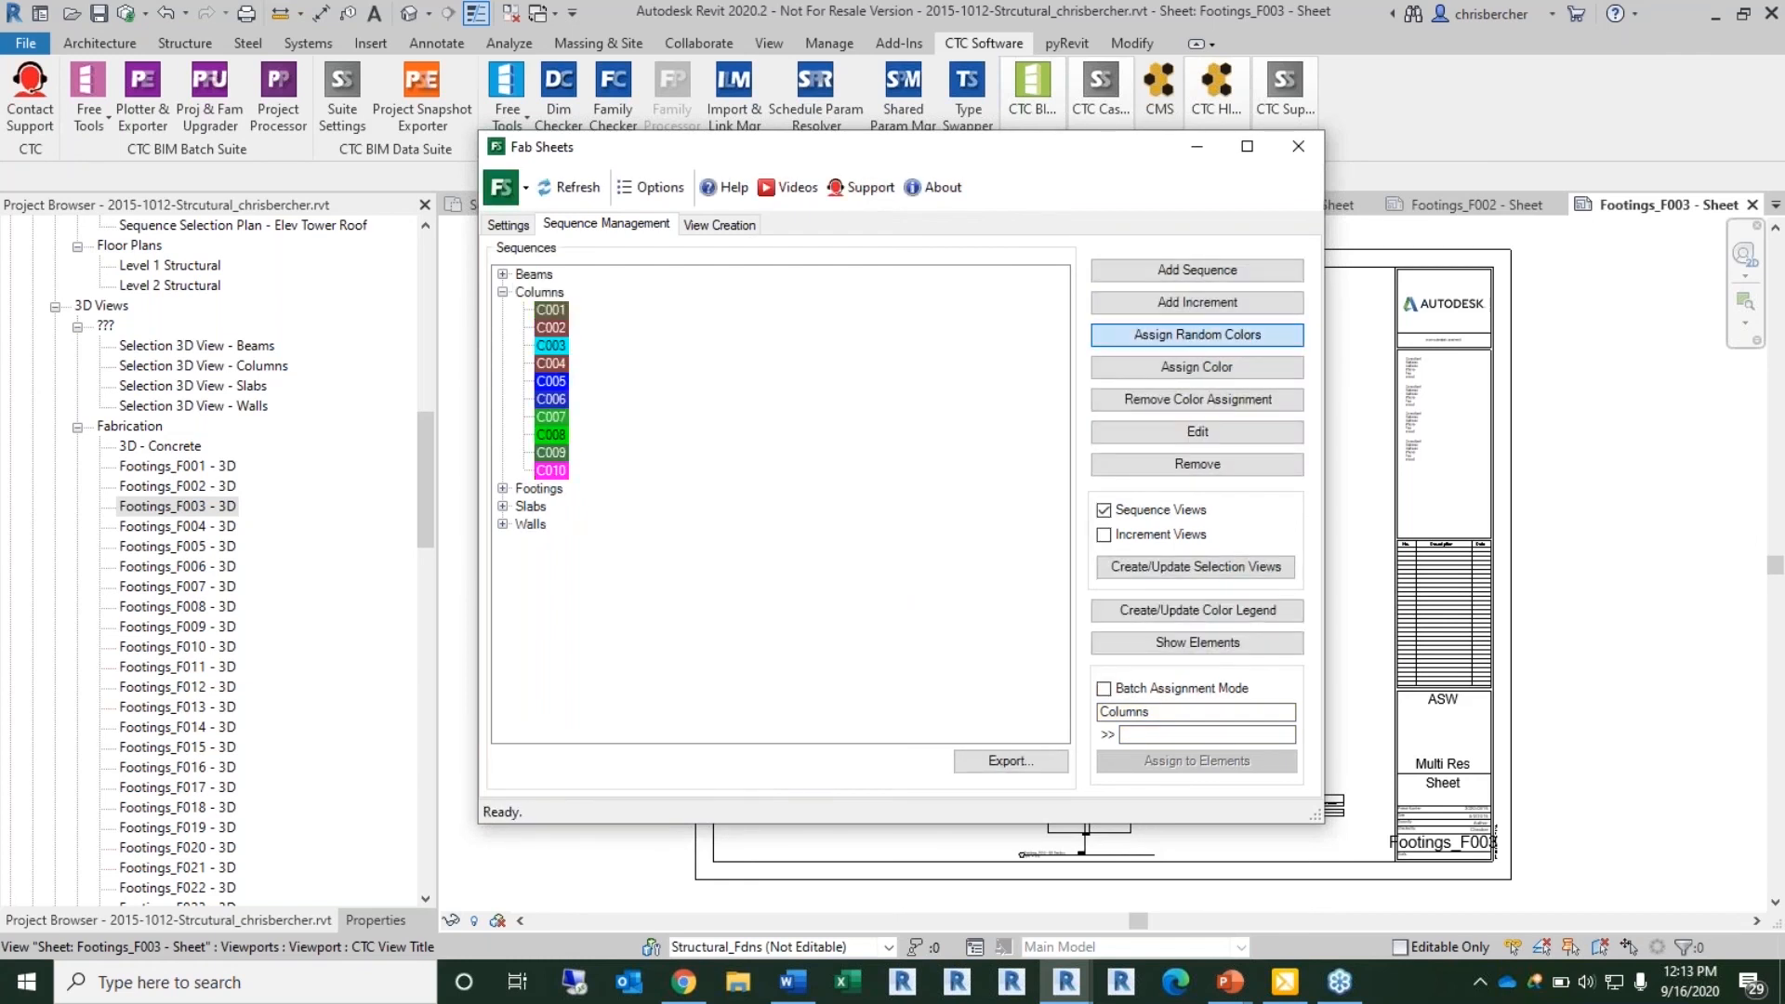
pyautogui.click(1254, 337)
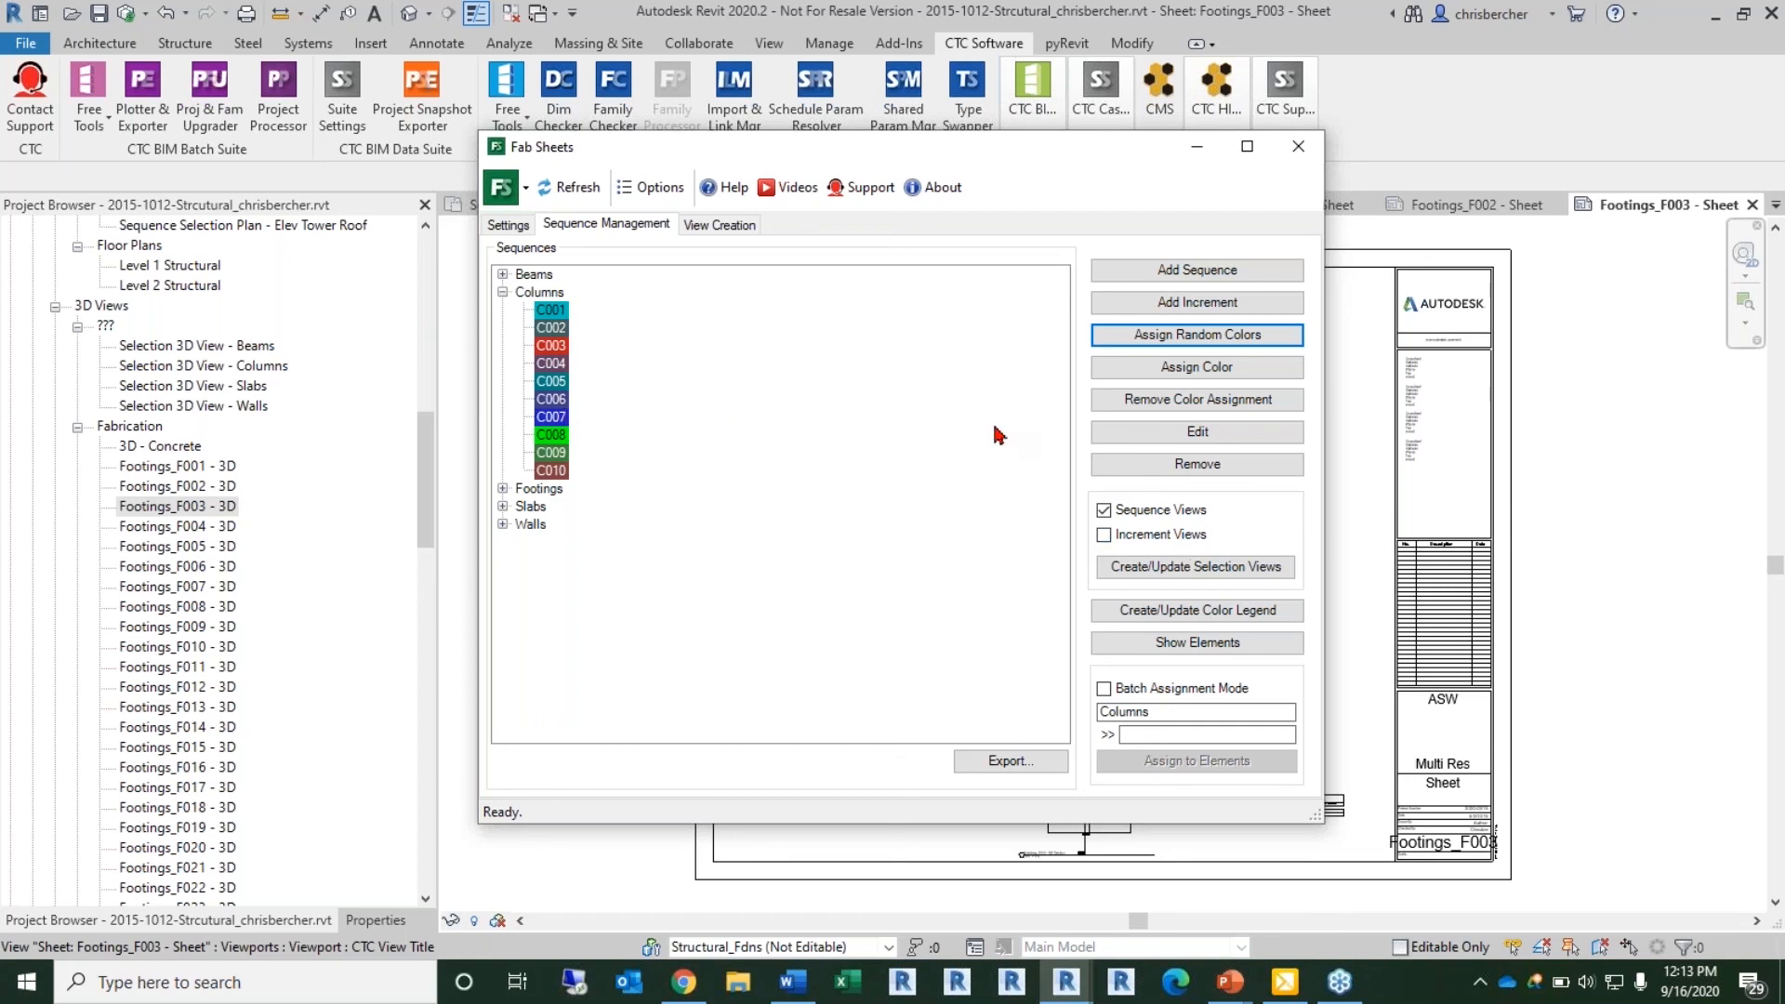
# Step: Create or update the selection views for the Columns sequence, with only sequence views enabled
pyautogui.click(539, 292)
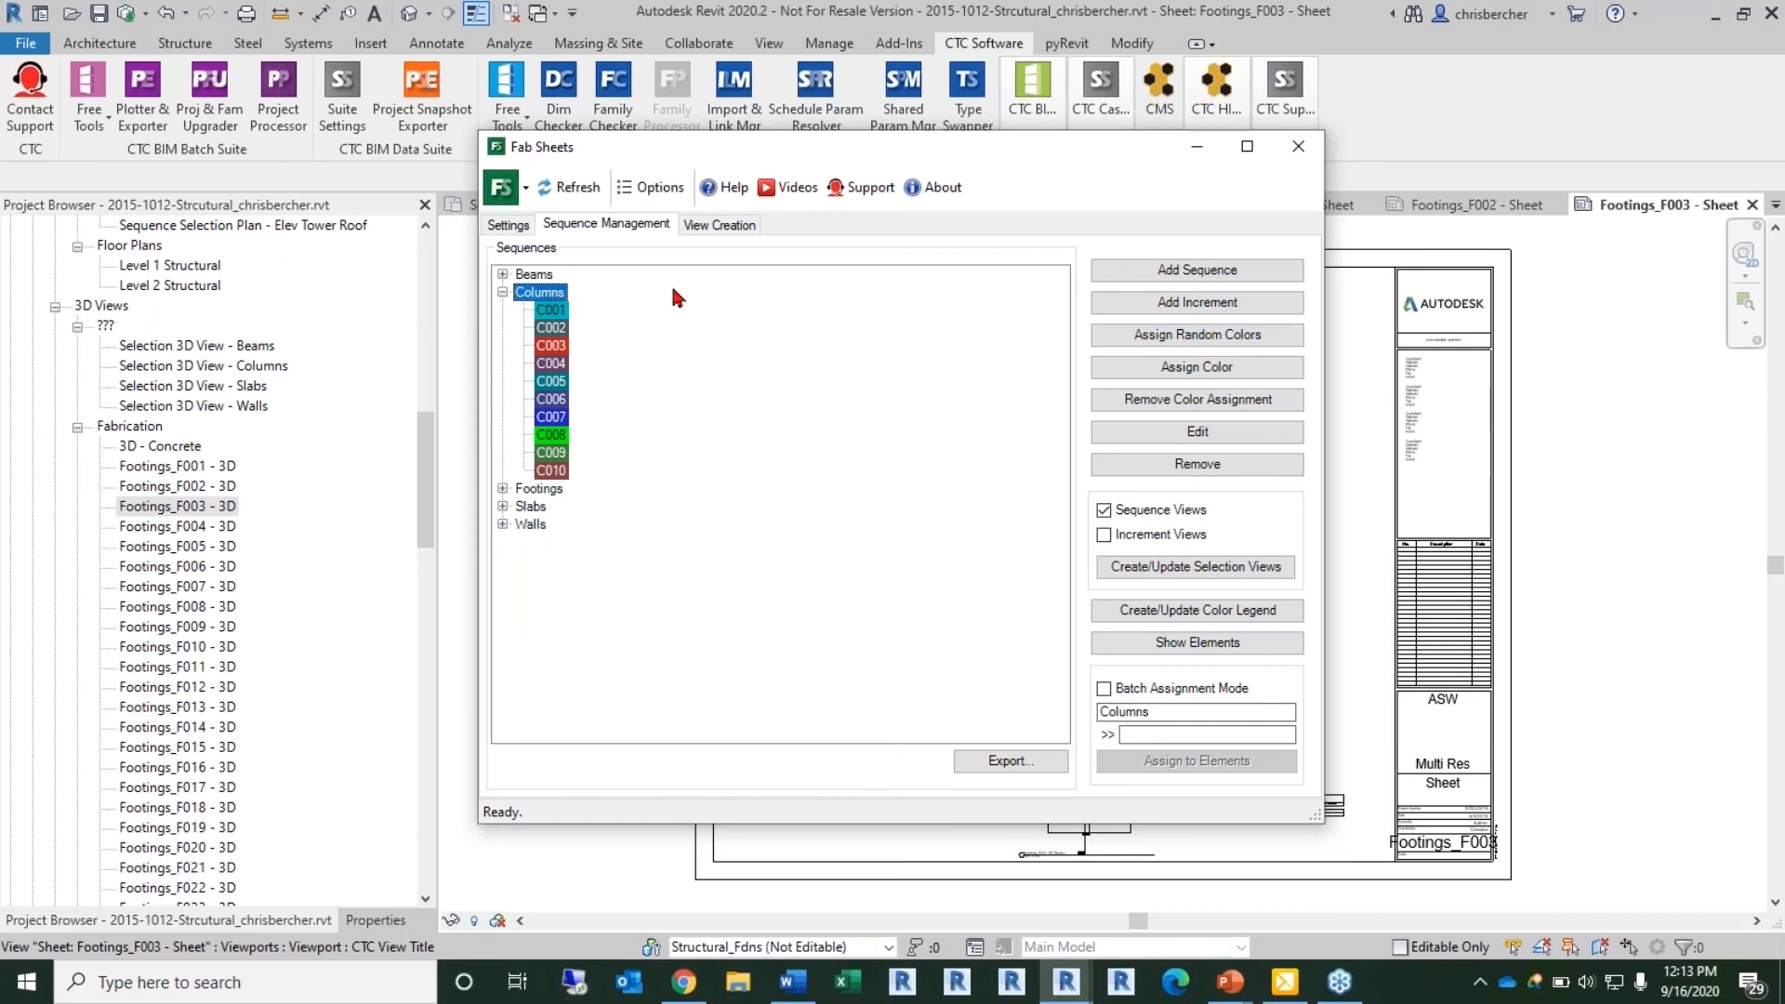
pyautogui.click(1180, 576)
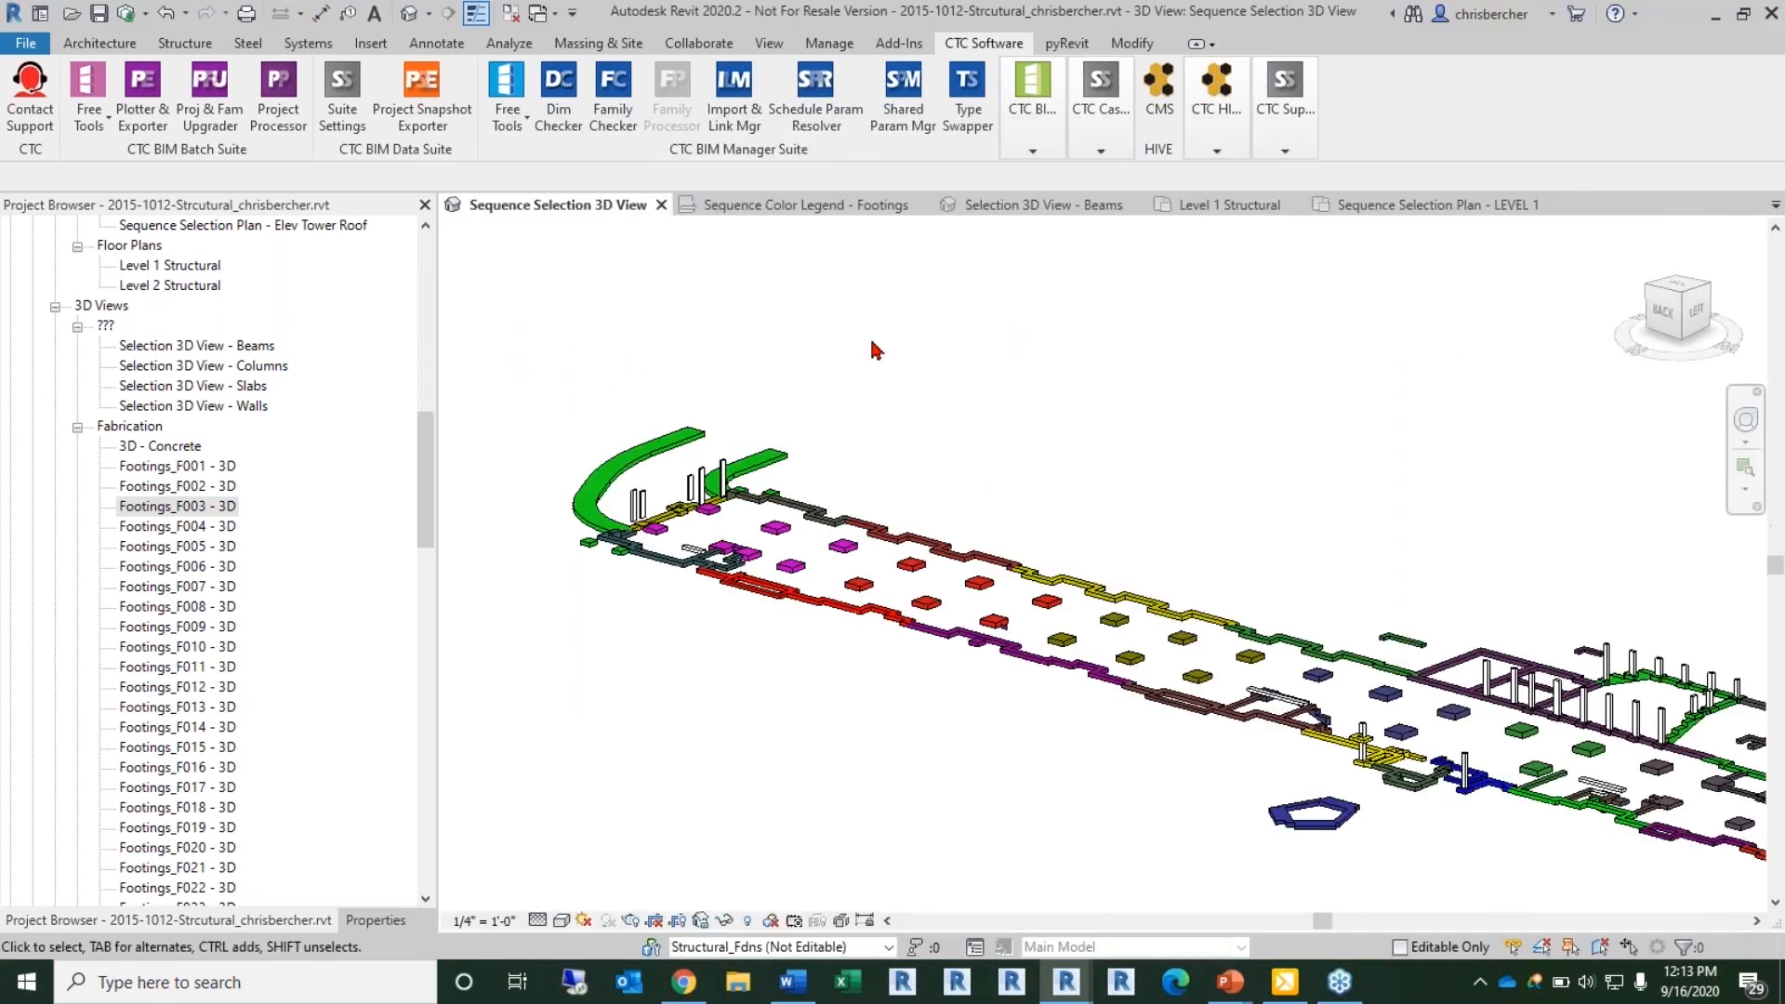
pyautogui.scroll(1, 1203, 406)
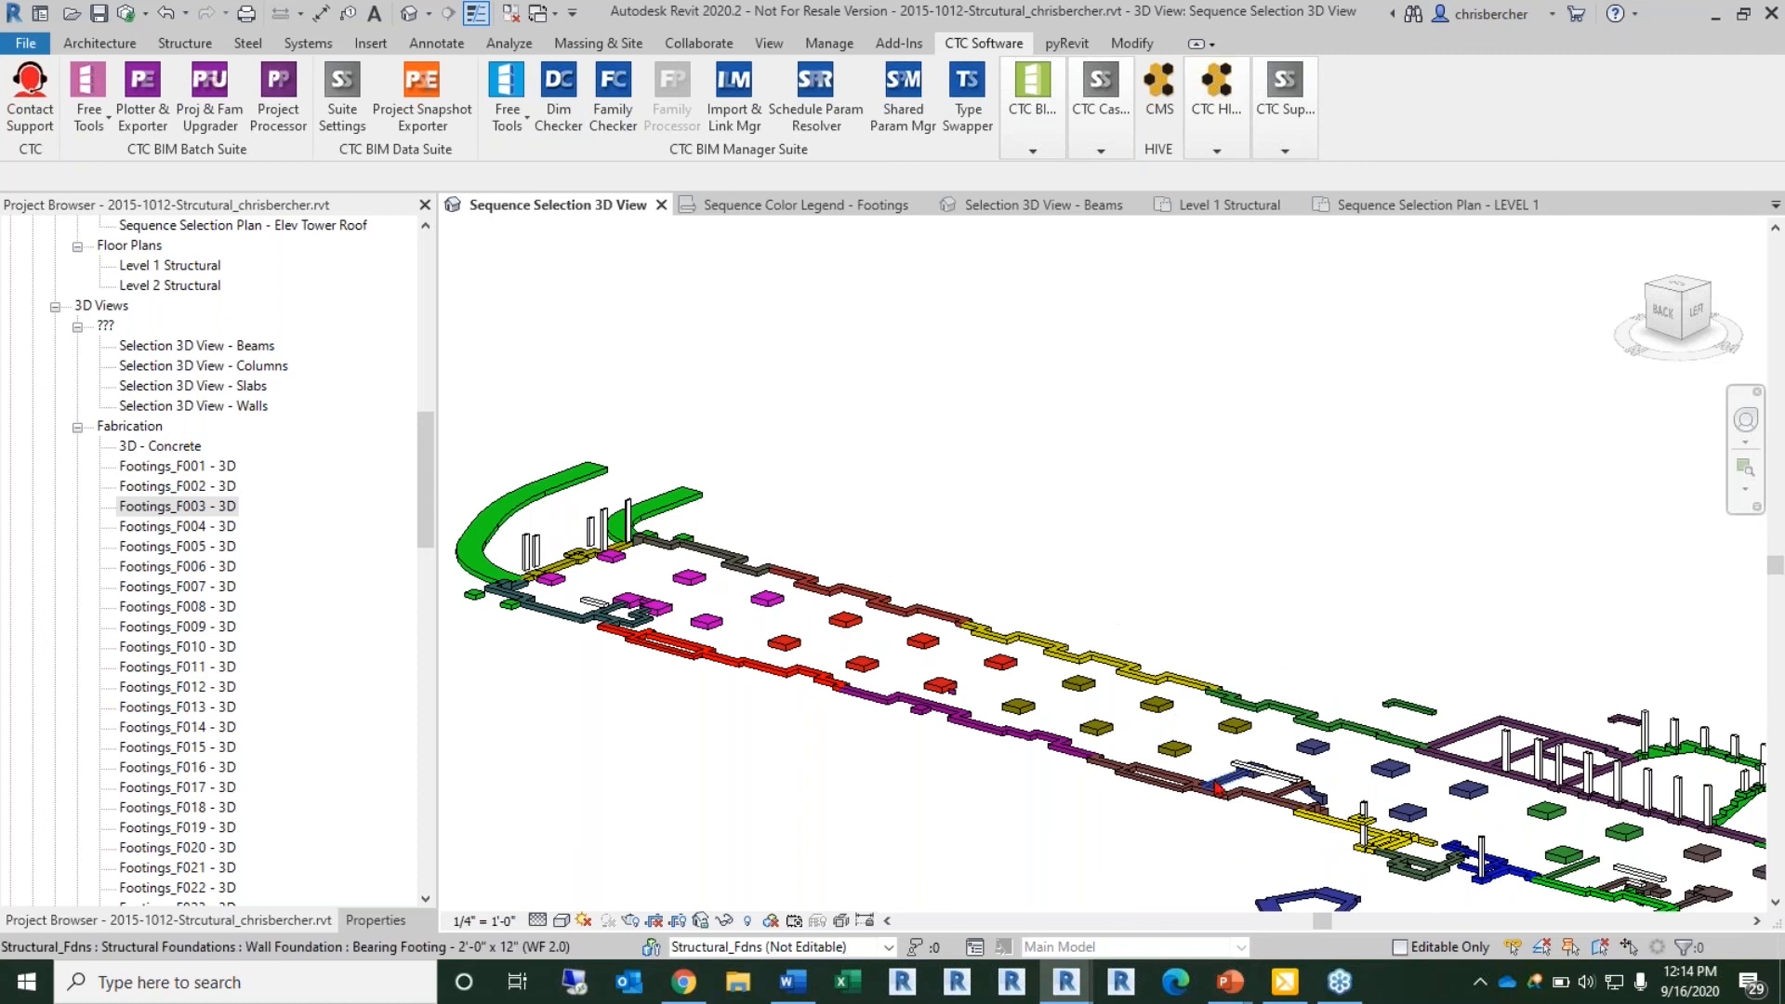
pyautogui.scroll(-2, 1451, 789)
pyautogui.moveTo(1450, 789); pyautogui.dragTo(1311, 779, button='middle')
# Step: Open the Selection 3D View - Columns and bring the model into view
pyautogui.doubleClick(194, 369)
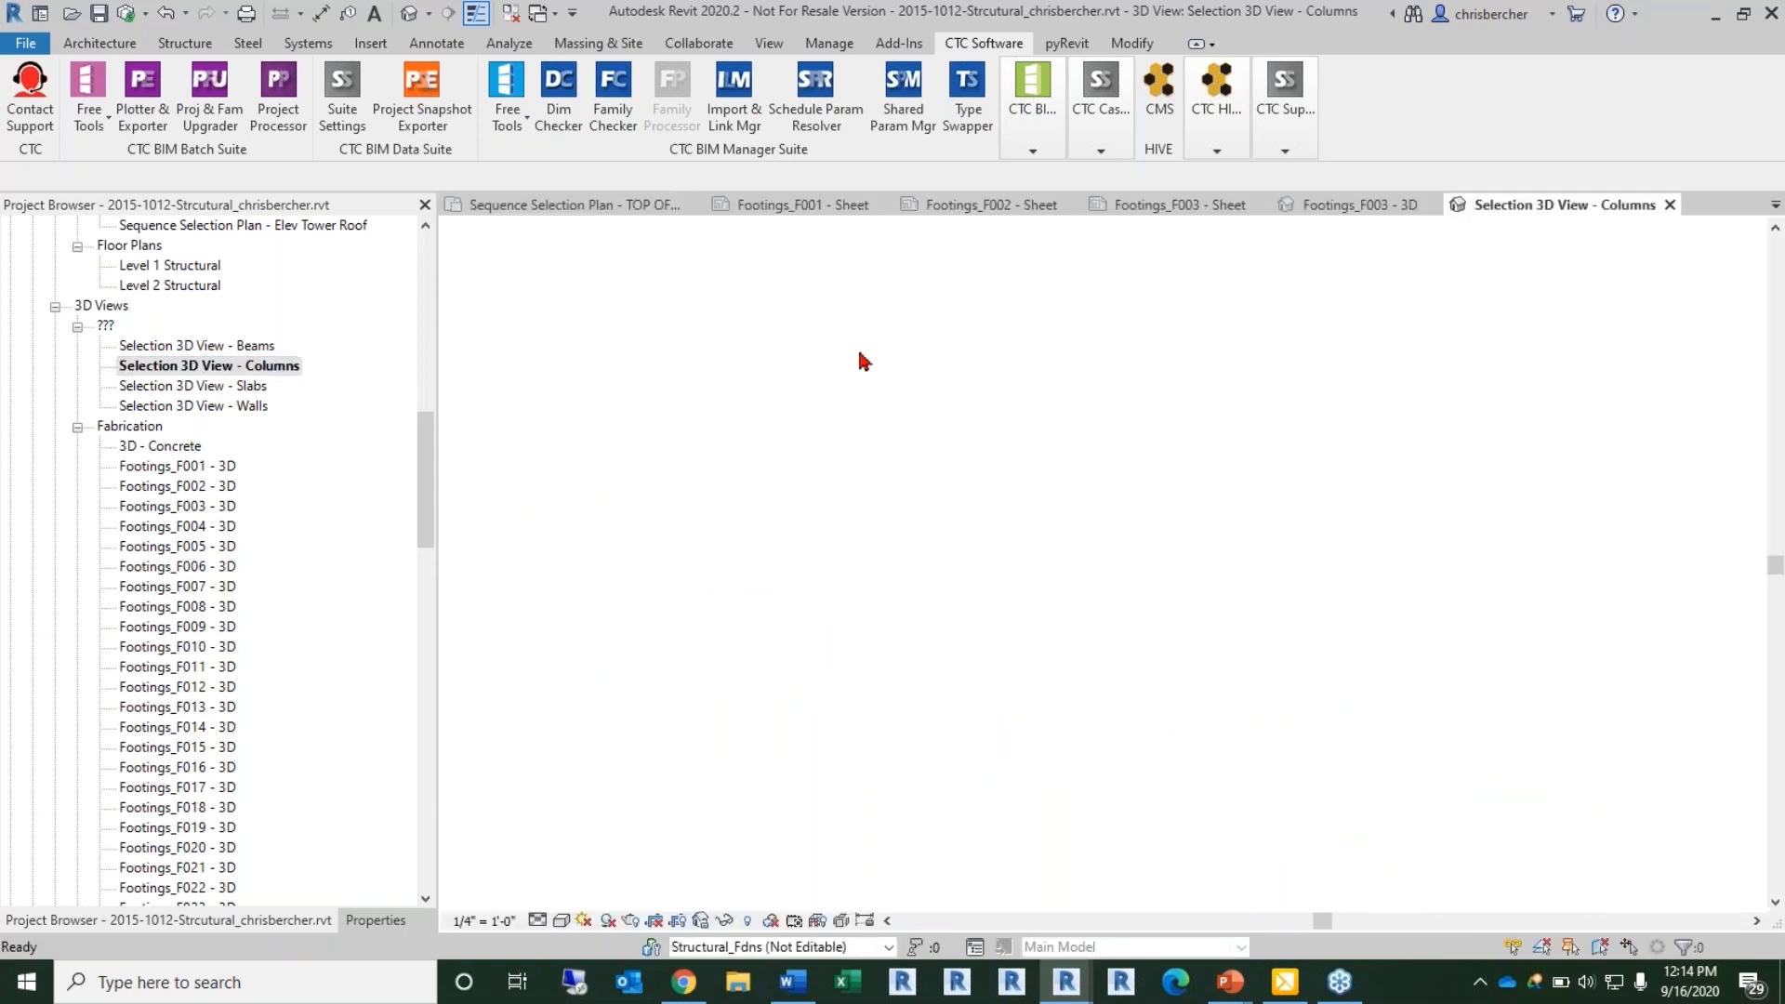
pyautogui.click(1032, 577)
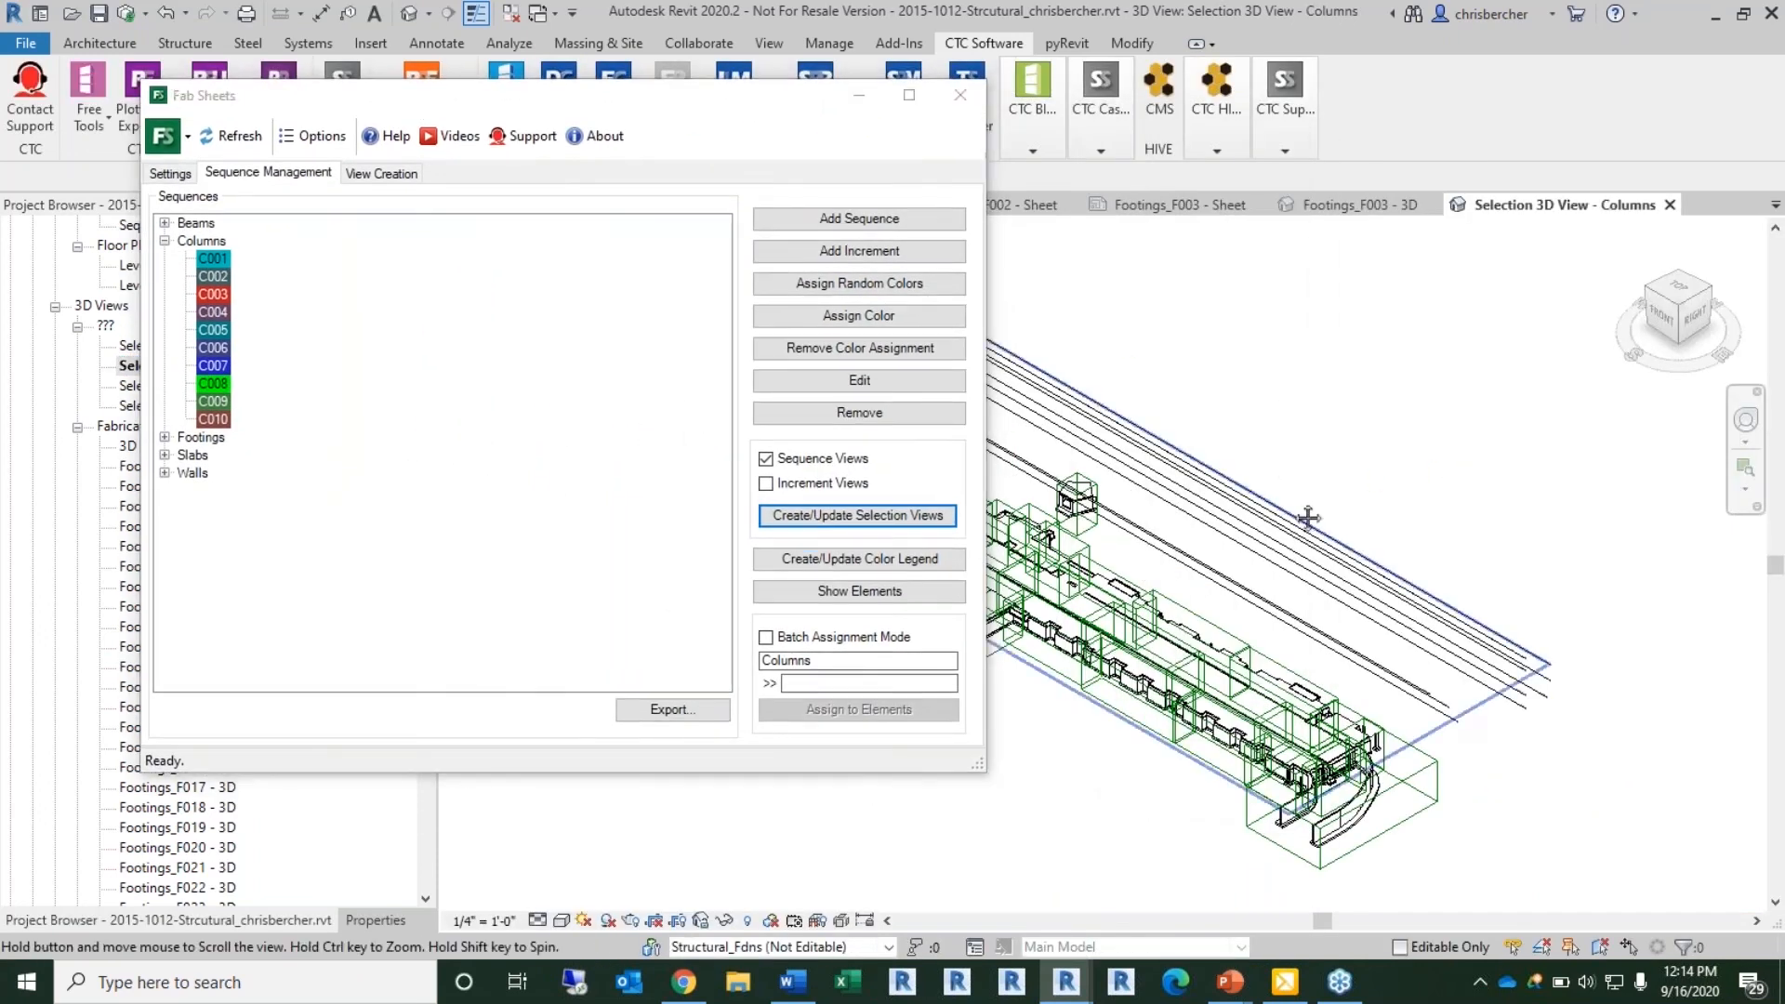
pyautogui.scroll(4, 1306, 518)
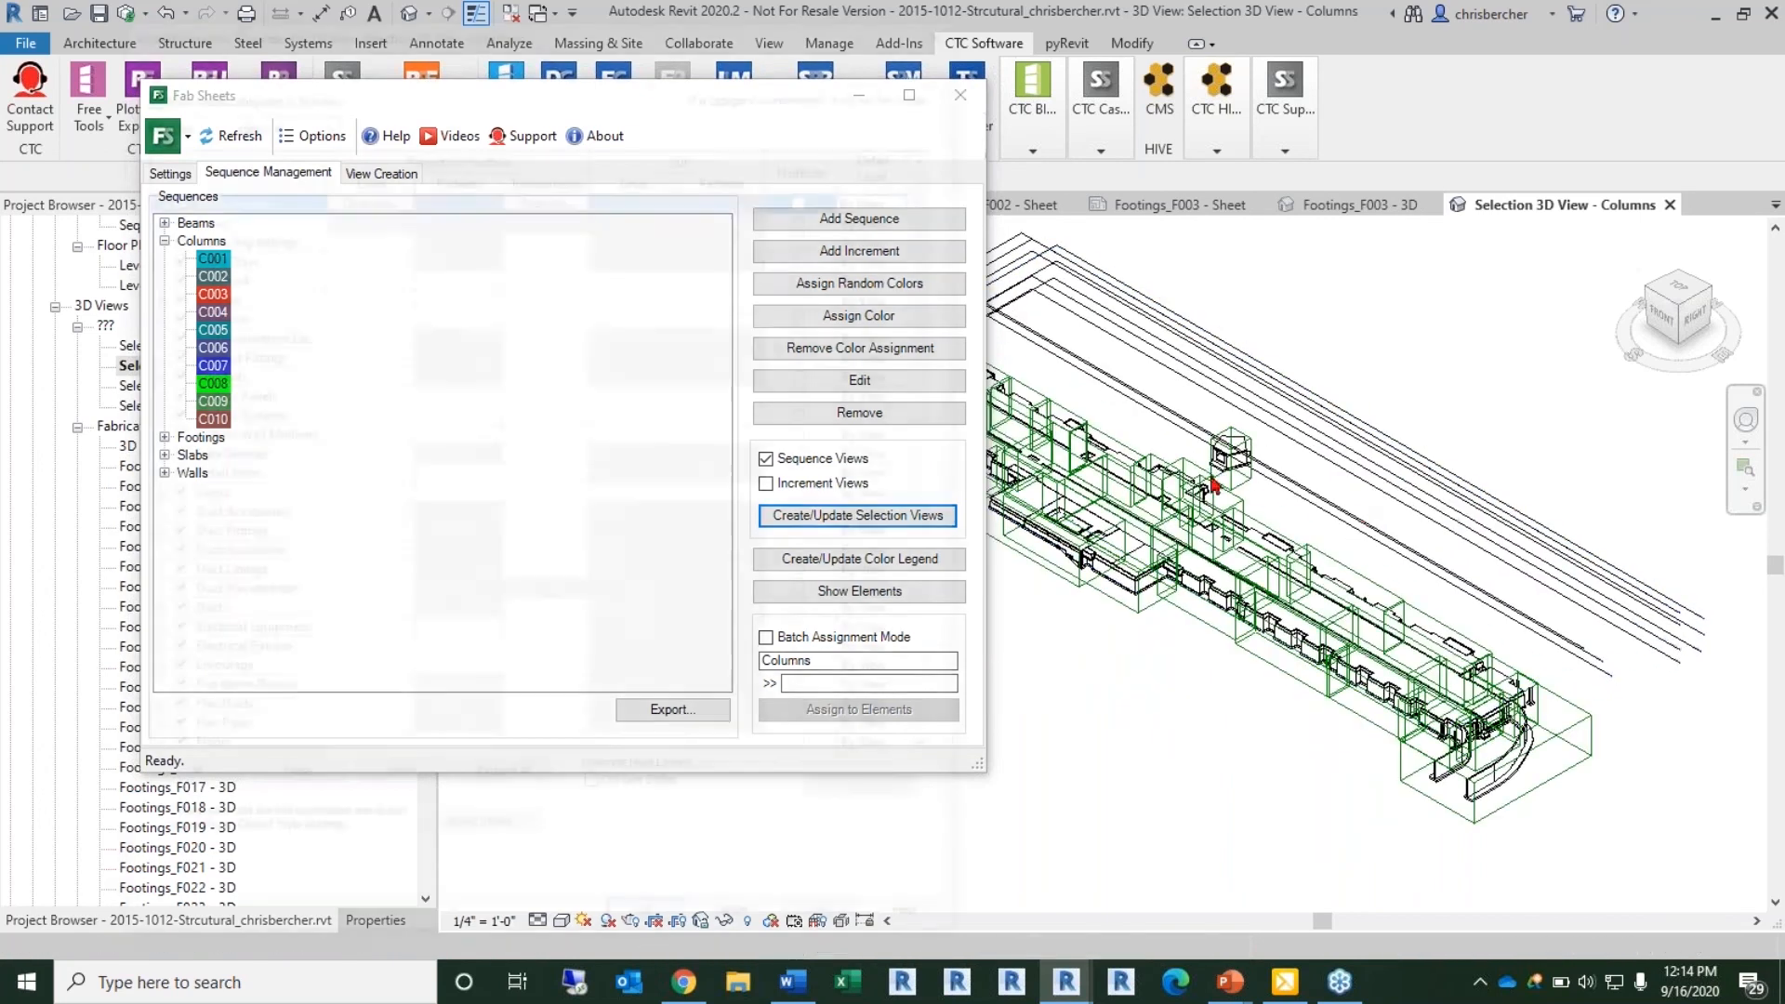
# Step: In the view's visibility/graphic overrides, turn off all model categories and turn on only Structural Columns
pyautogui.press('v')
pyautogui.press('v')
pyautogui.click(185, 789)
pyautogui.click(167, 675)
pyautogui.scroll(-3, 224, 668)
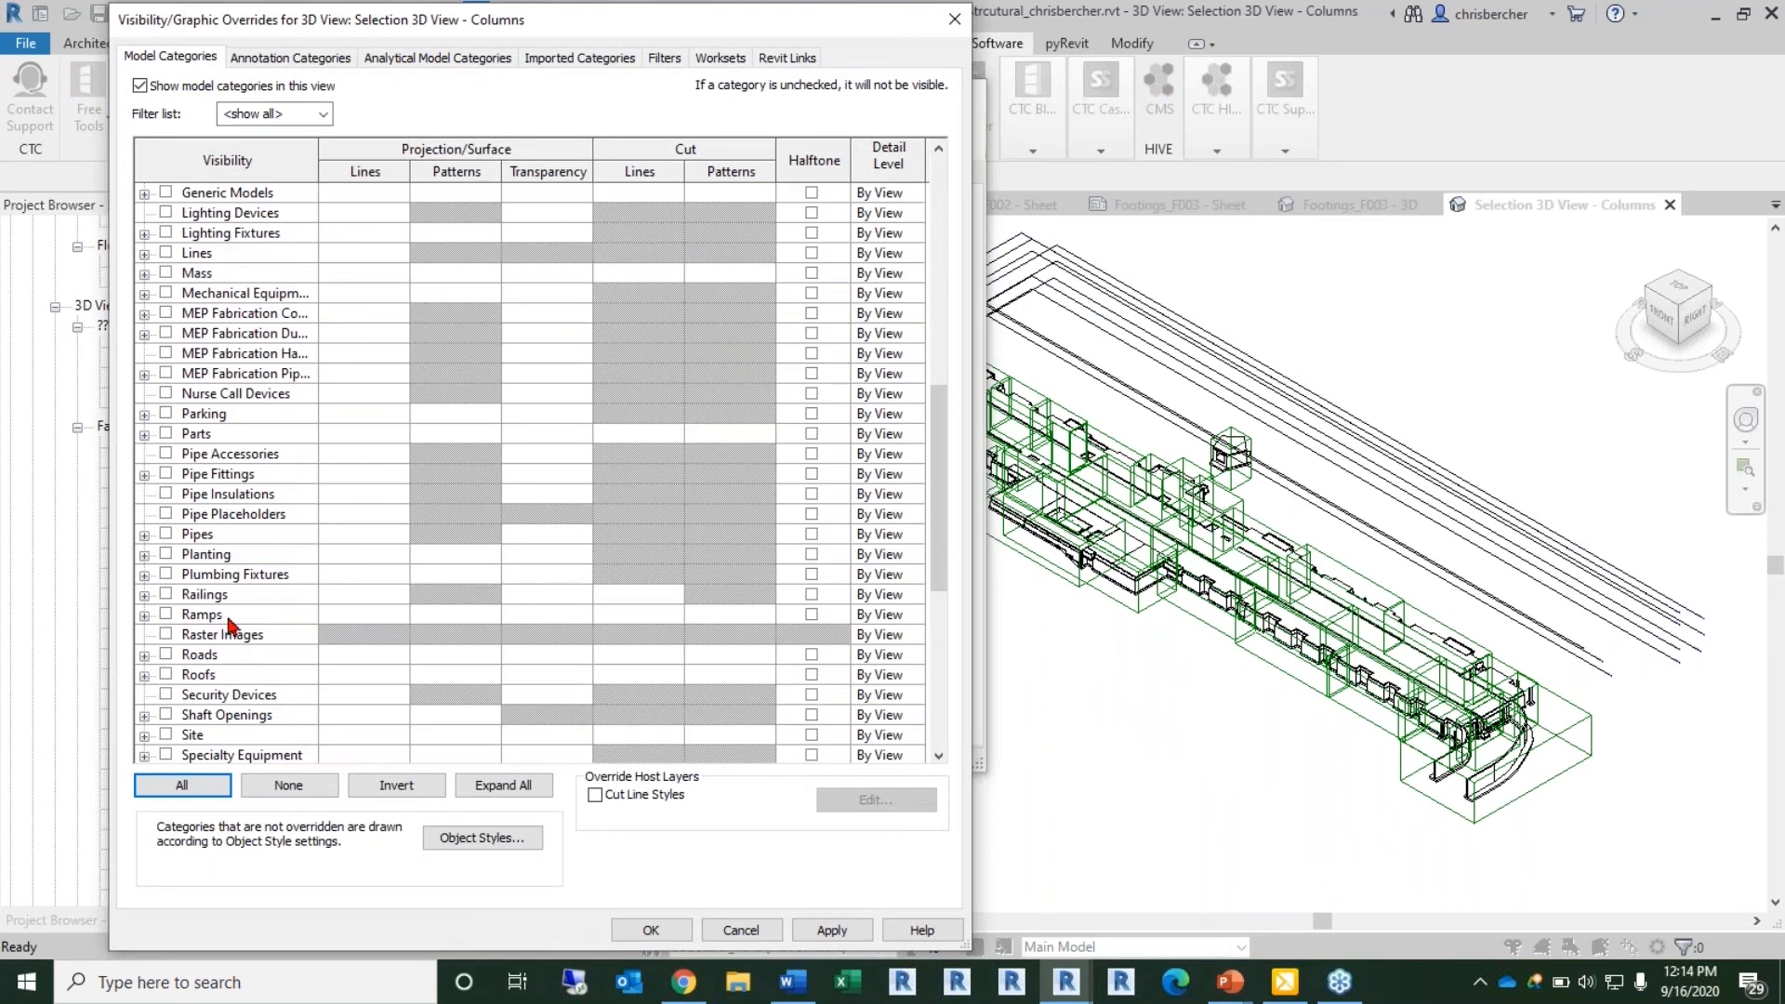
pyautogui.click(221, 695)
pyautogui.scroll(-5, 219, 688)
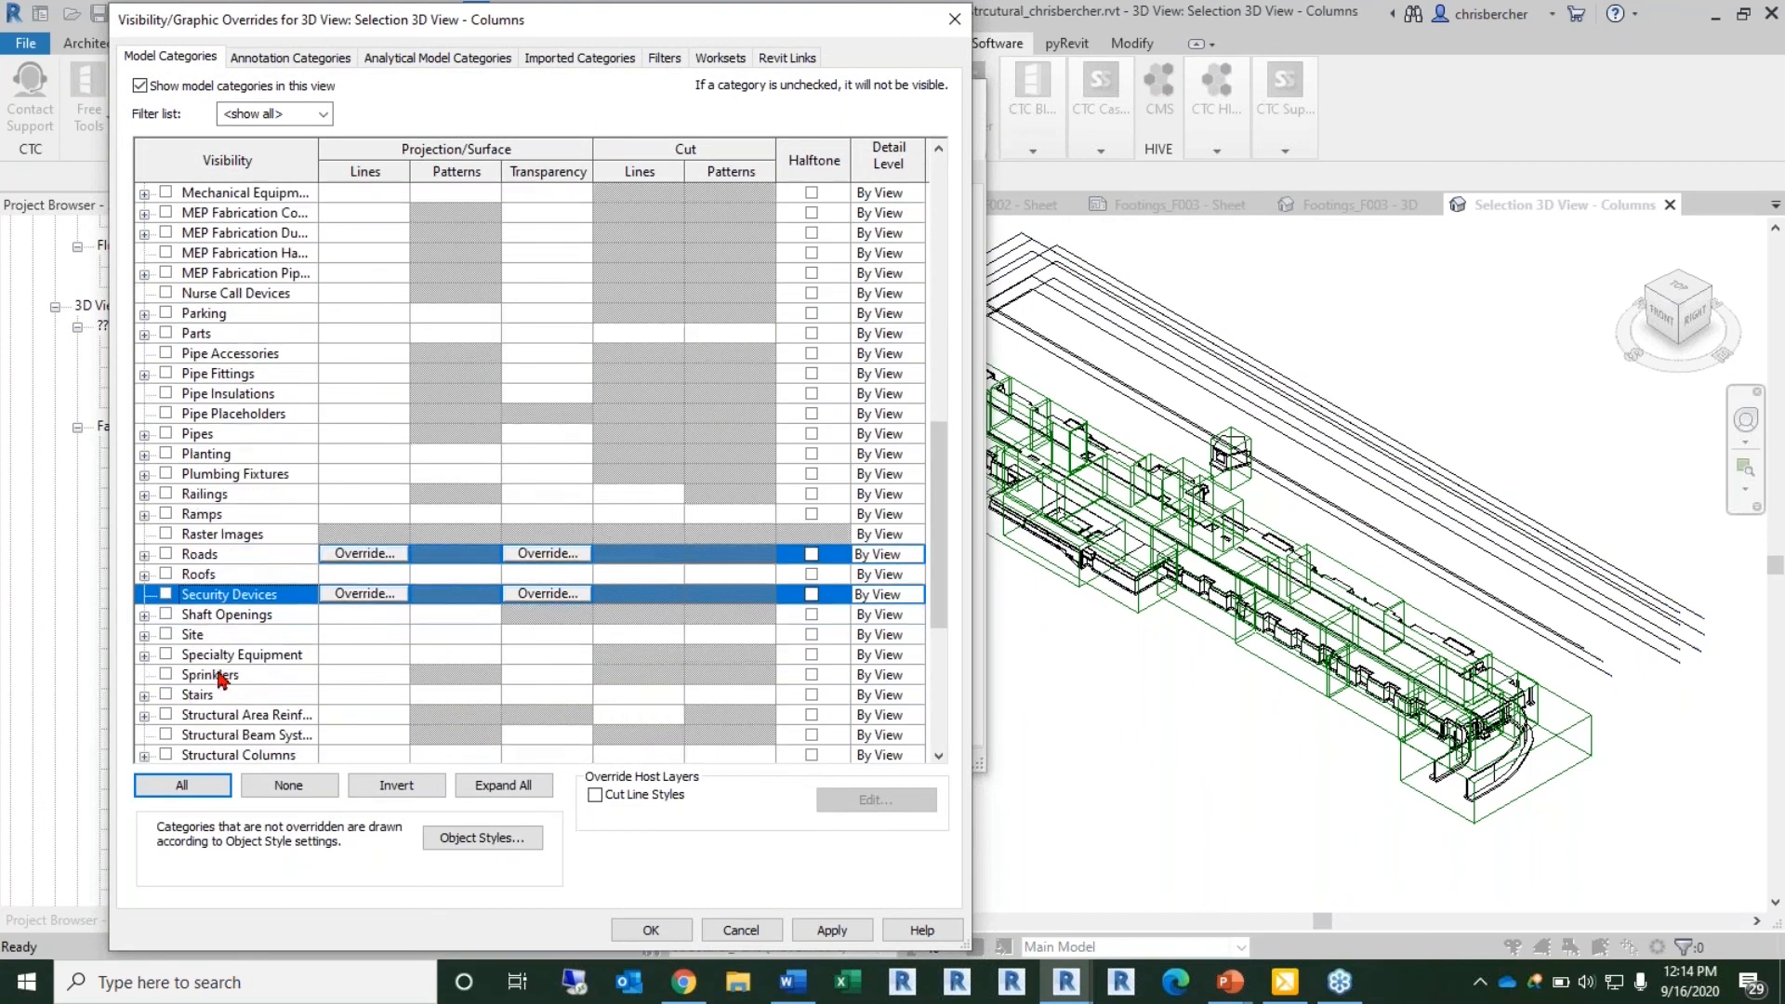
pyautogui.click(173, 590)
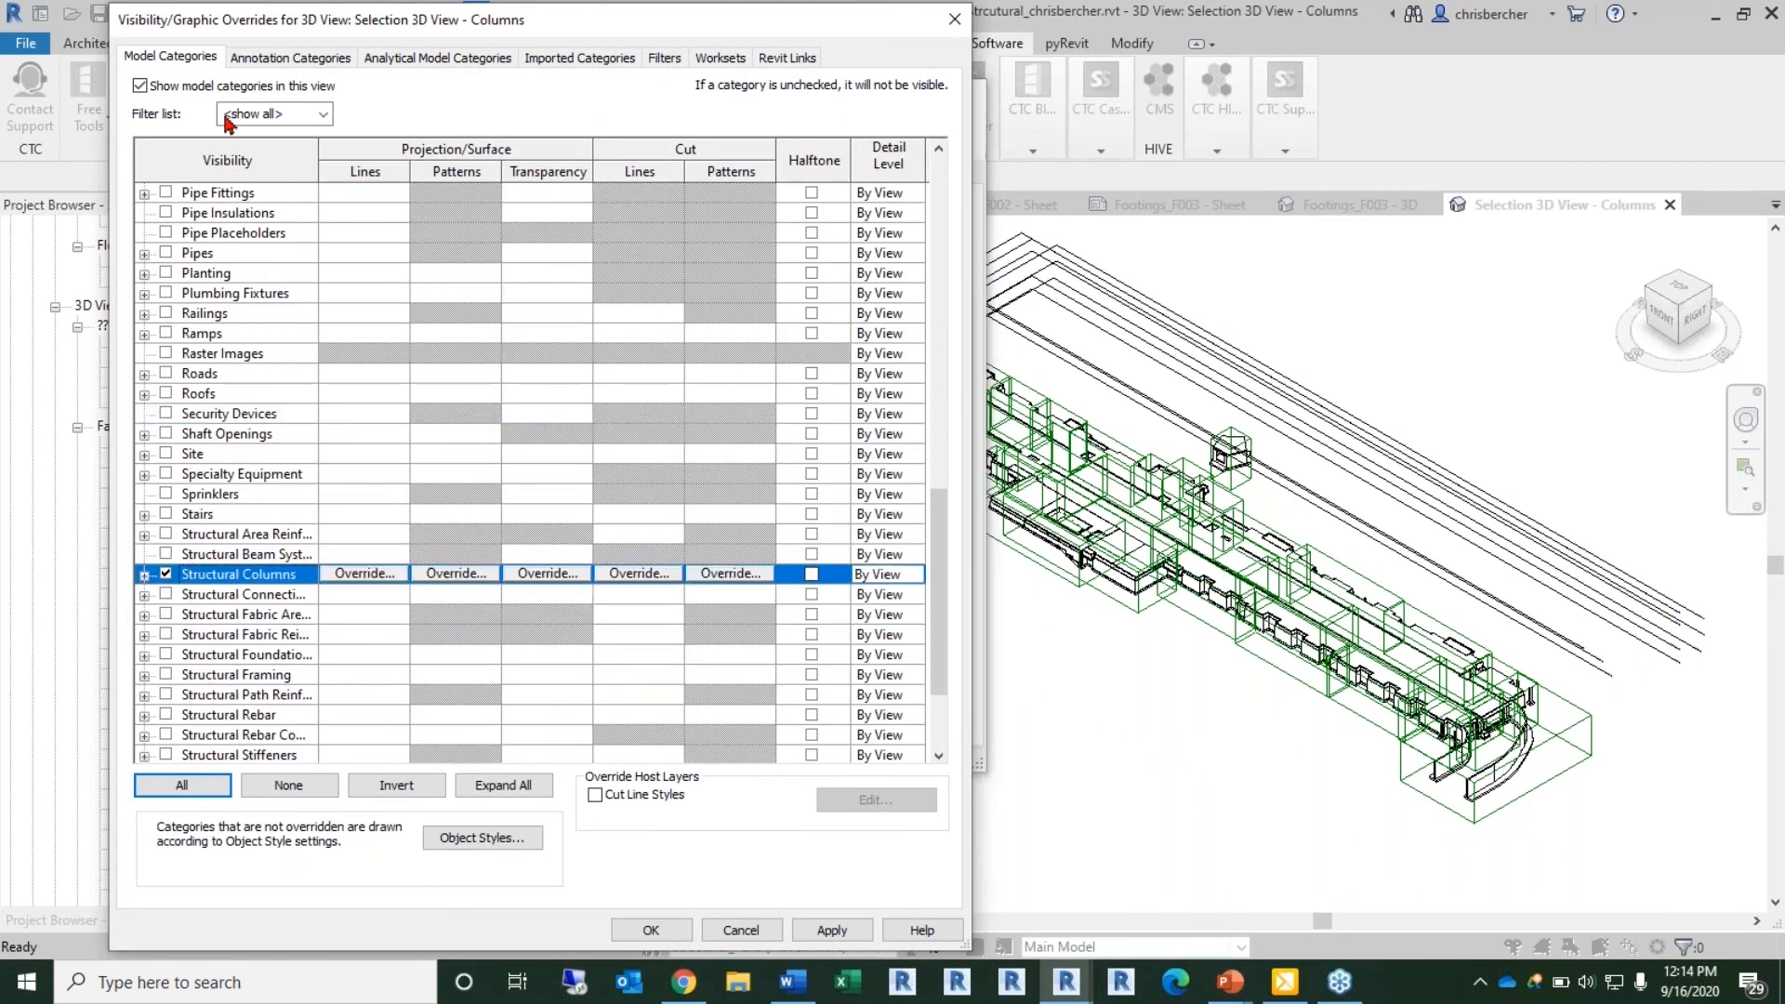
# Step: Turn off all annotation categories in the columns selection view's visibility/graphic overrides and apply the changes
pyautogui.click(290, 58)
pyautogui.click(265, 557)
pyautogui.click(266, 574)
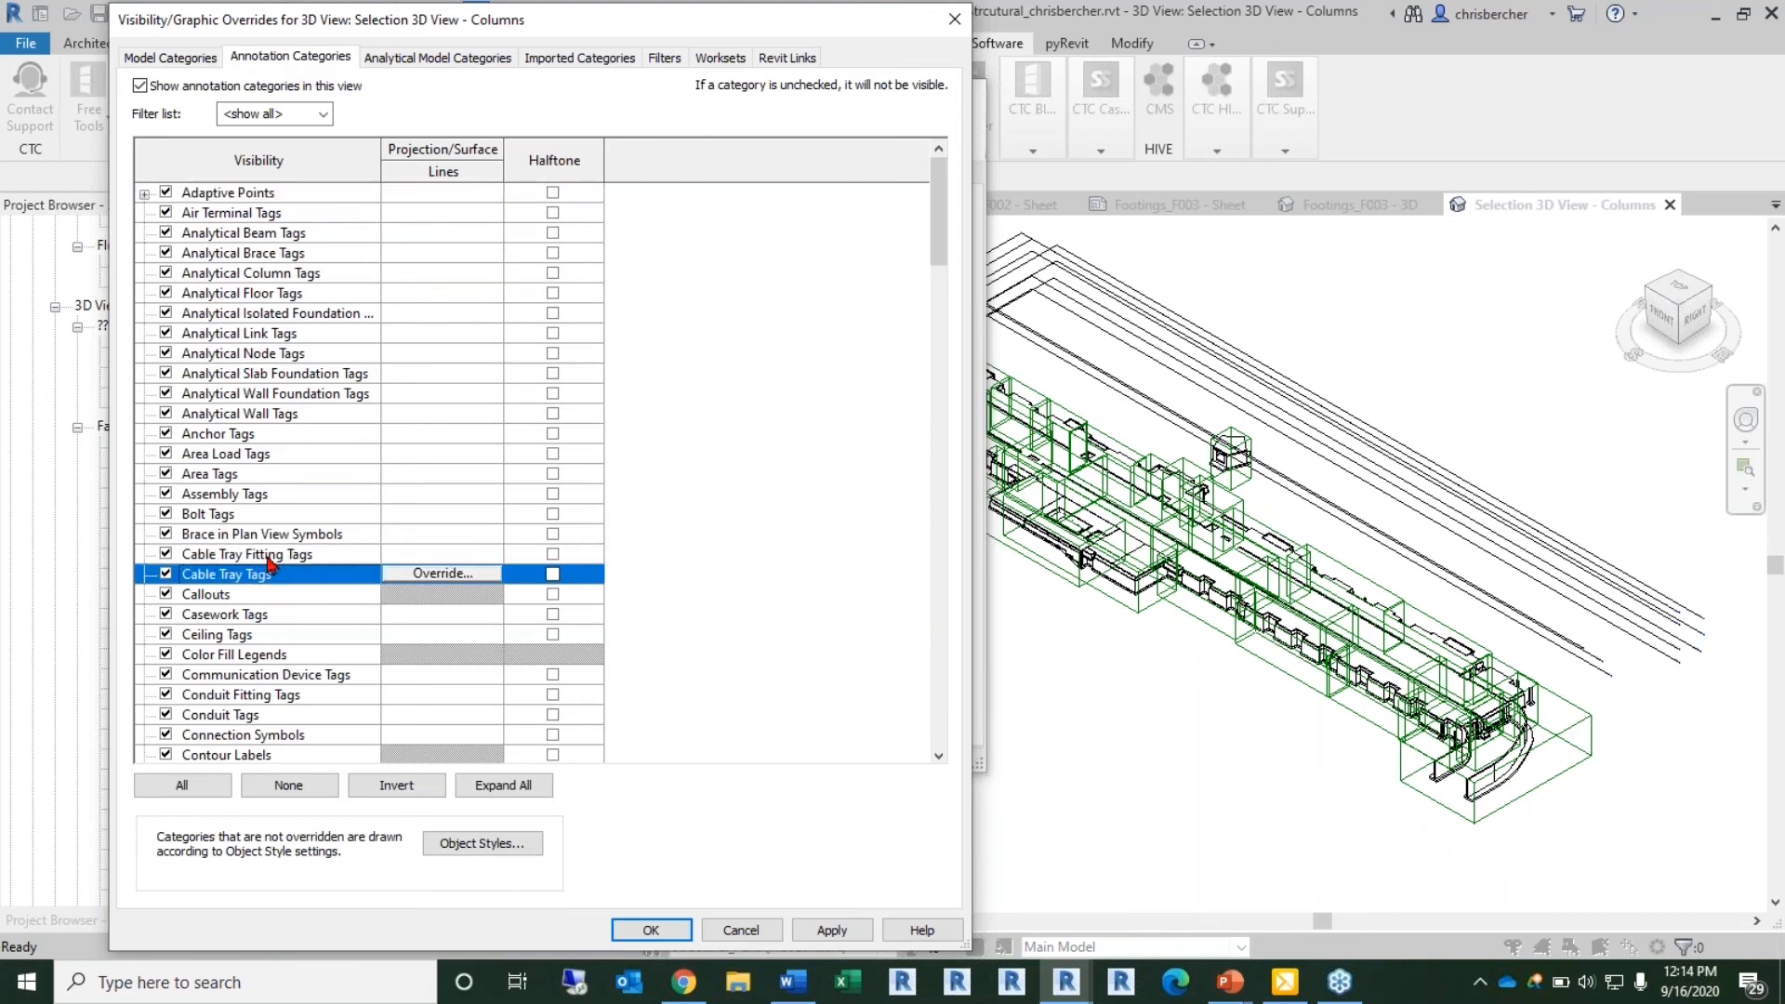
pyautogui.scroll(-15, 251, 604)
pyautogui.scroll(-7, 195, 674)
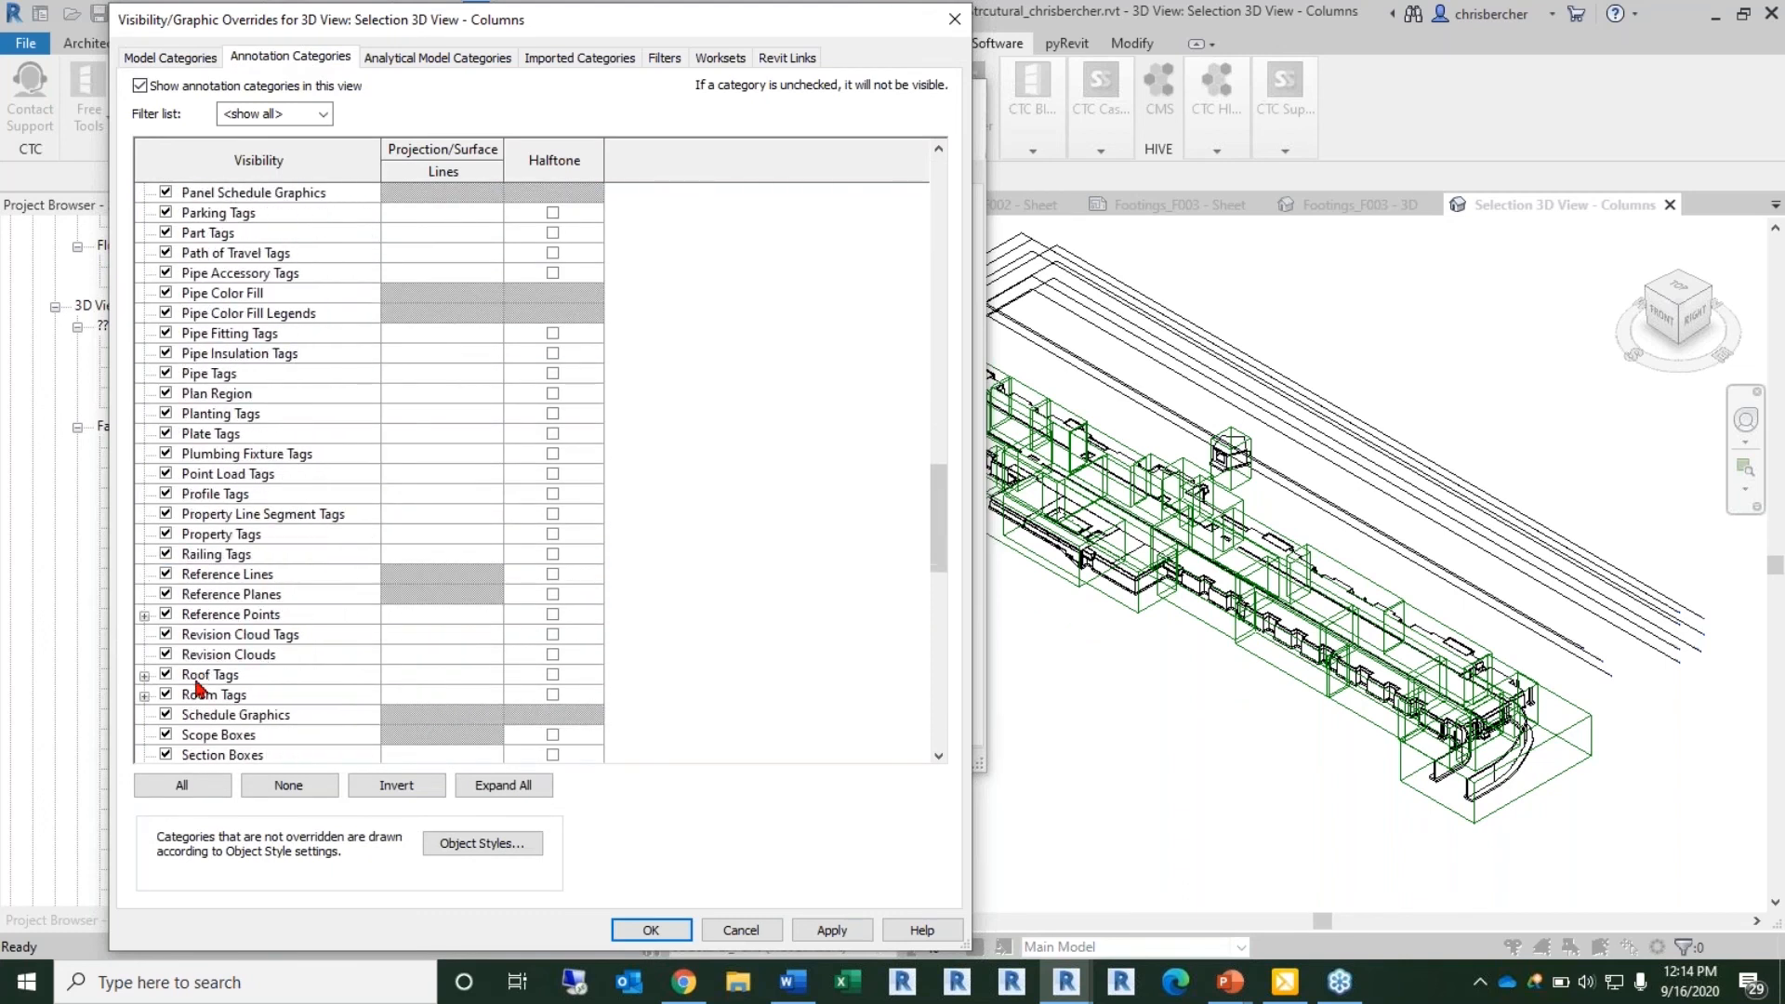
pyautogui.click(181, 784)
pyautogui.click(166, 735)
pyautogui.click(231, 706)
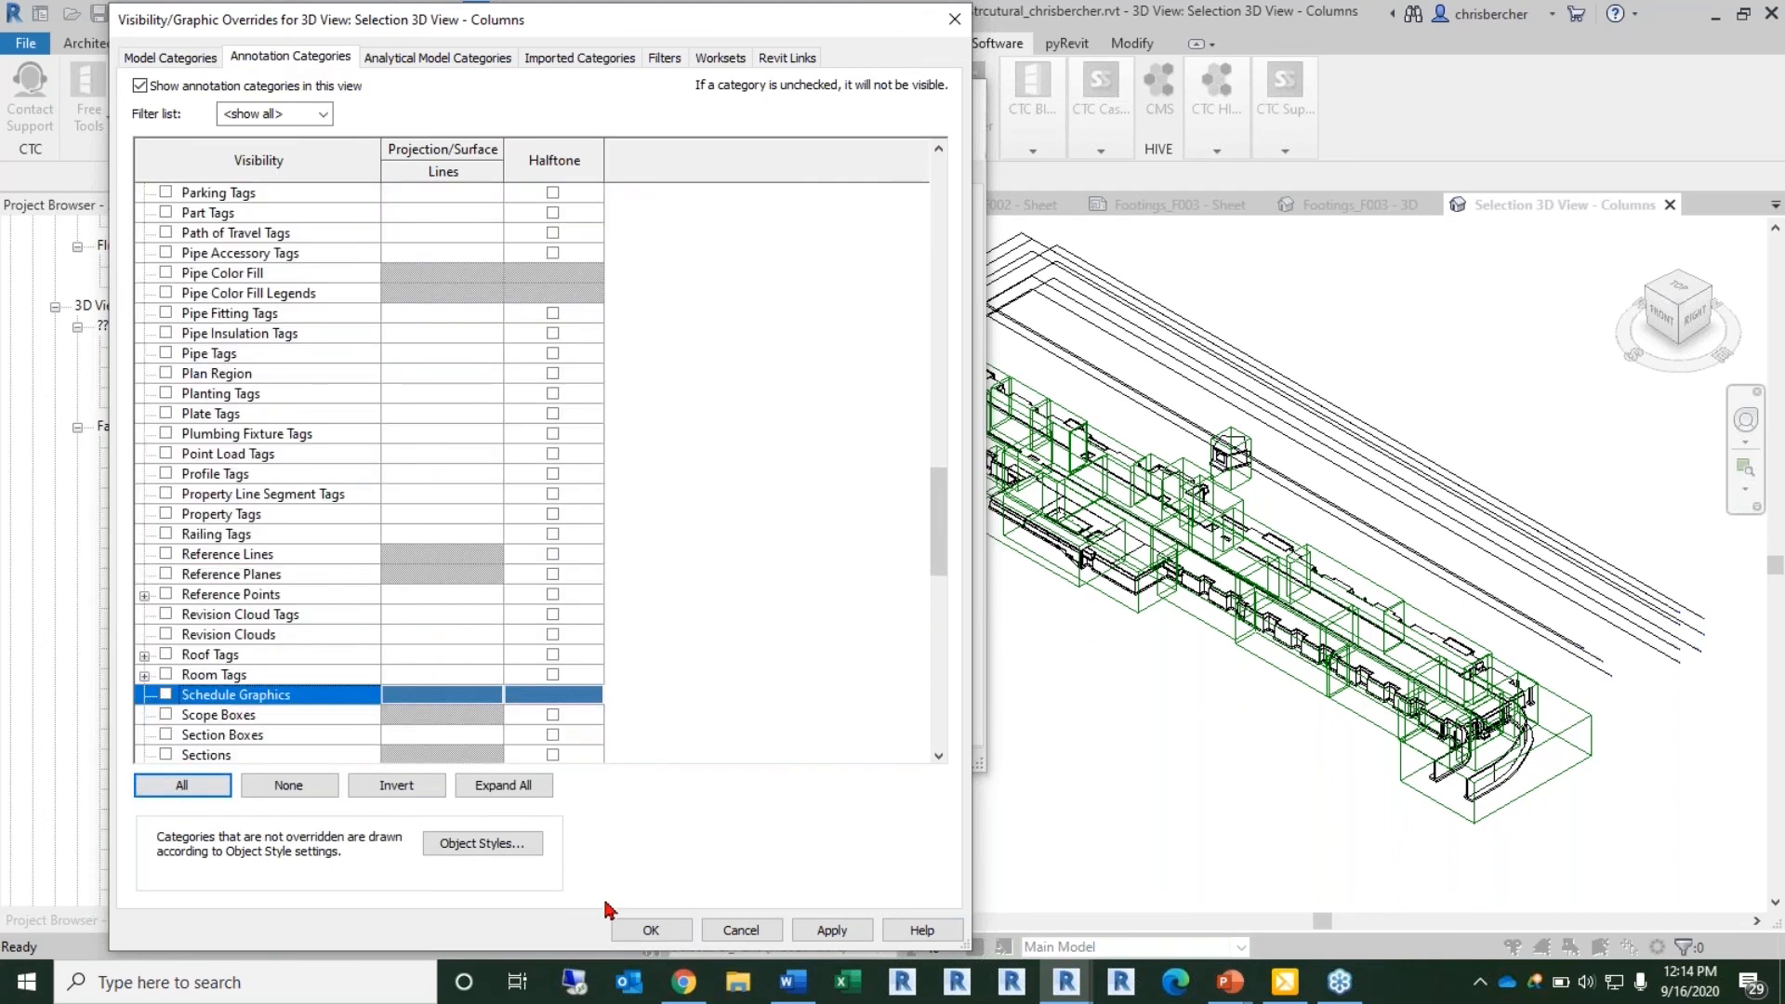
pyautogui.click(651, 930)
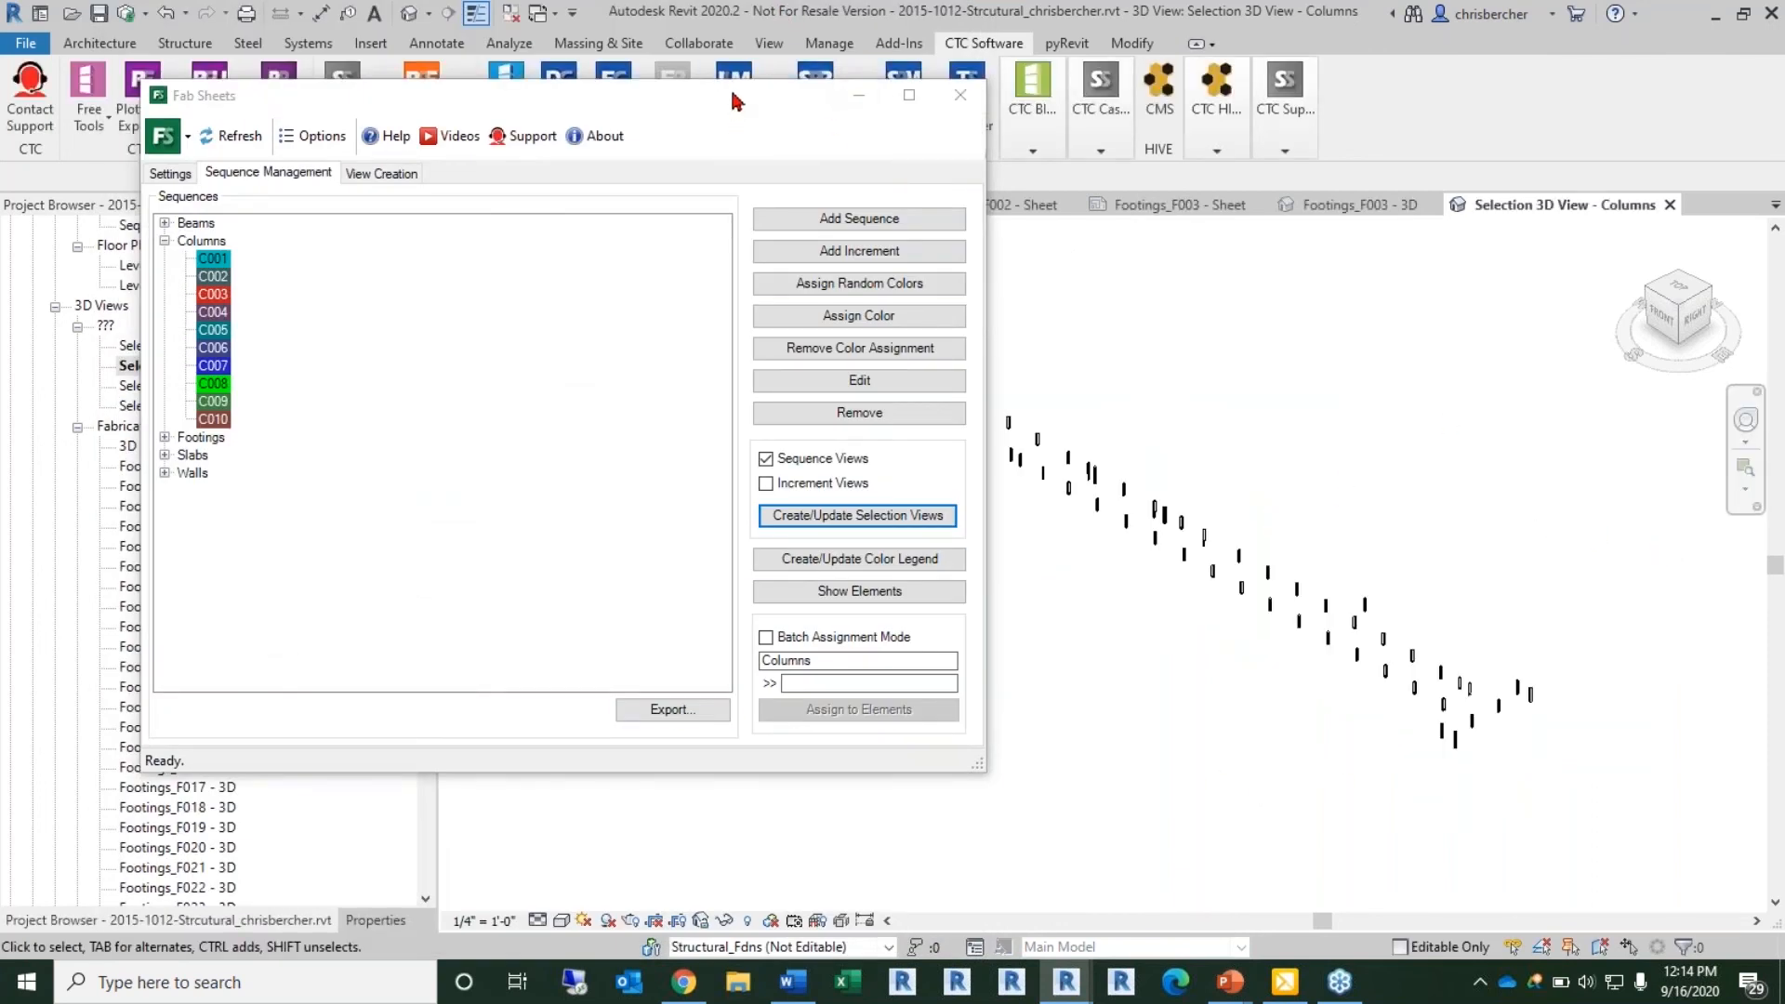
# Step: Assign increment C001 of the Columns sequence to the four columns at the far end of the building
pyautogui.moveTo(734, 94); pyautogui.dragTo(569, 74)
pyautogui.scroll(4, 1147, 569)
pyautogui.scroll(3, 1104, 443)
pyautogui.moveTo(1097, 437); pyautogui.dragTo(1138, 597, button='middle')
pyautogui.scroll(-2, 1138, 597)
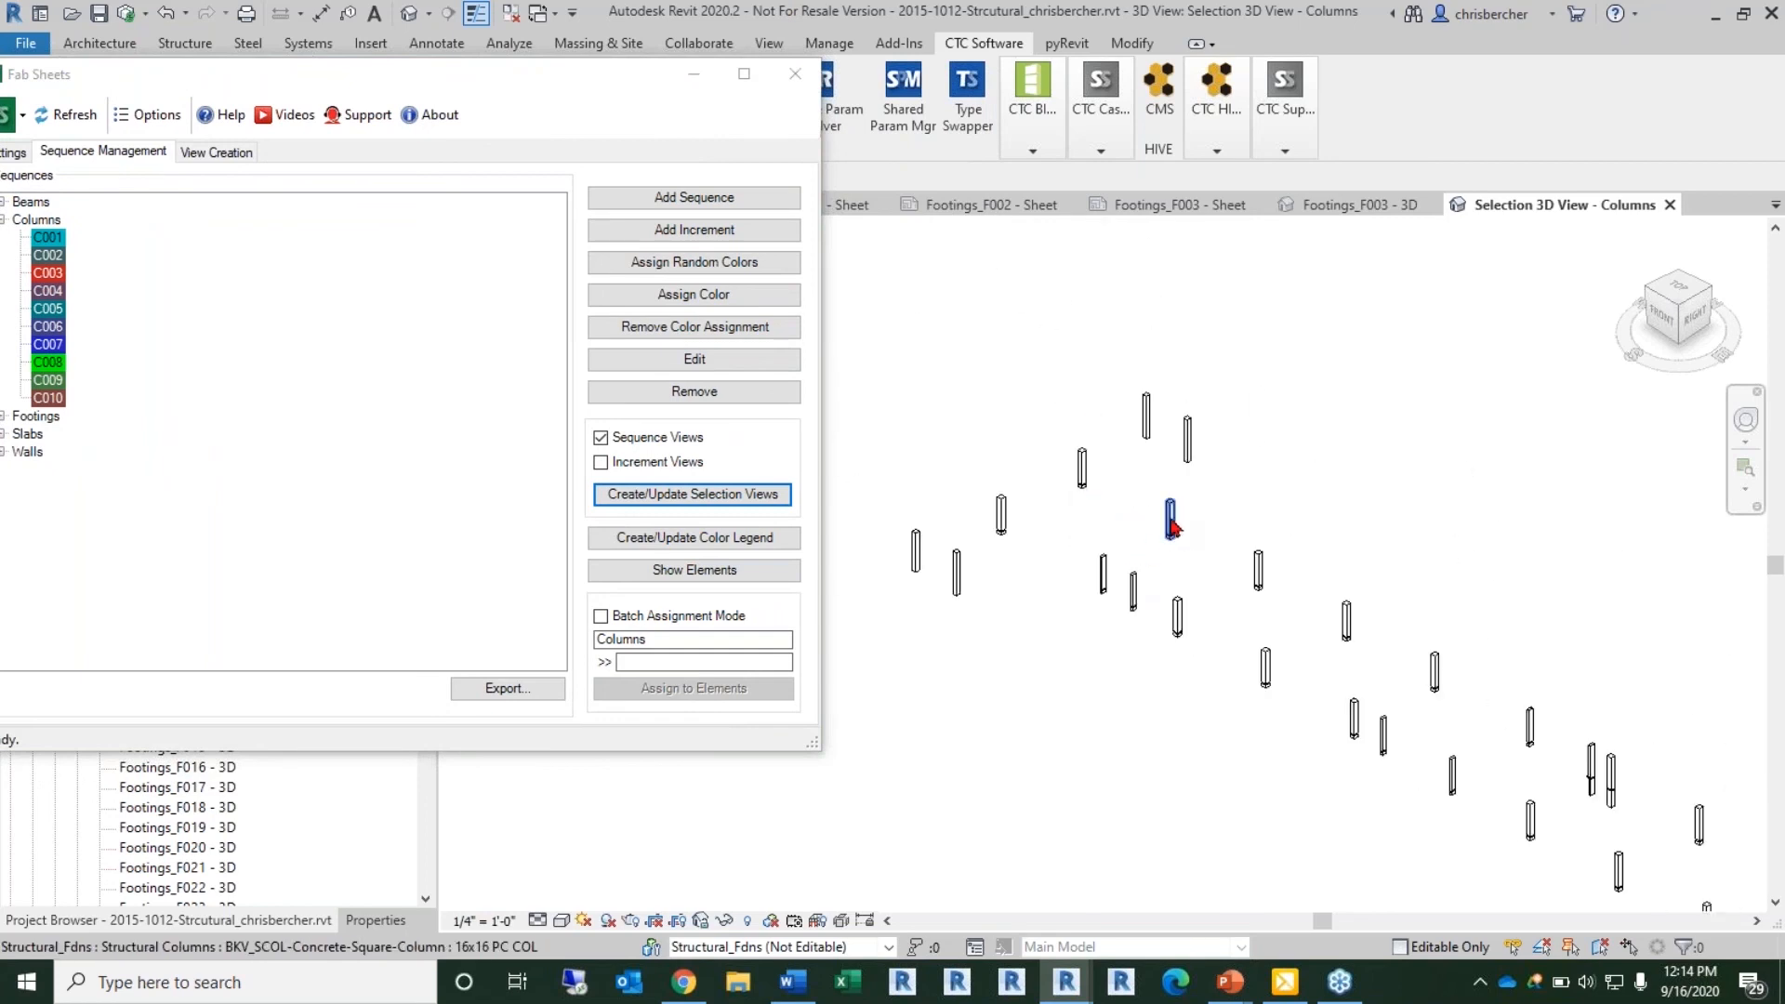
pyautogui.moveTo(444, 85); pyautogui.dragTo(509, 90)
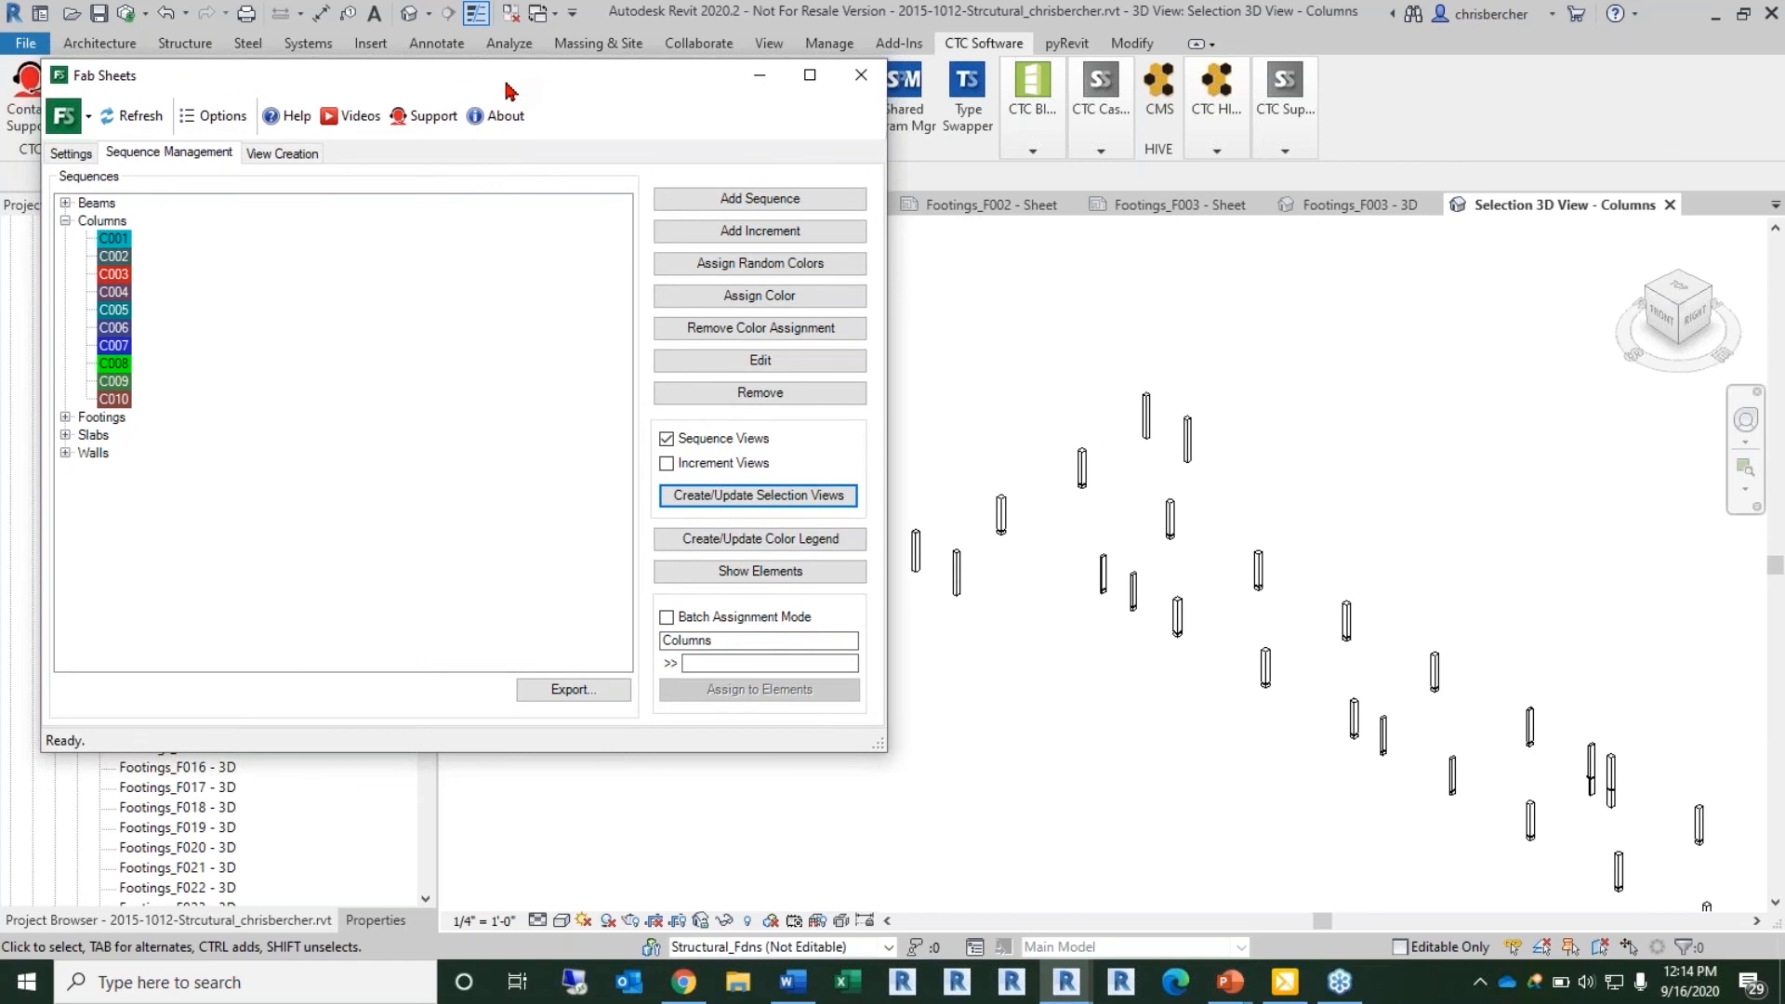
pyautogui.click(108, 244)
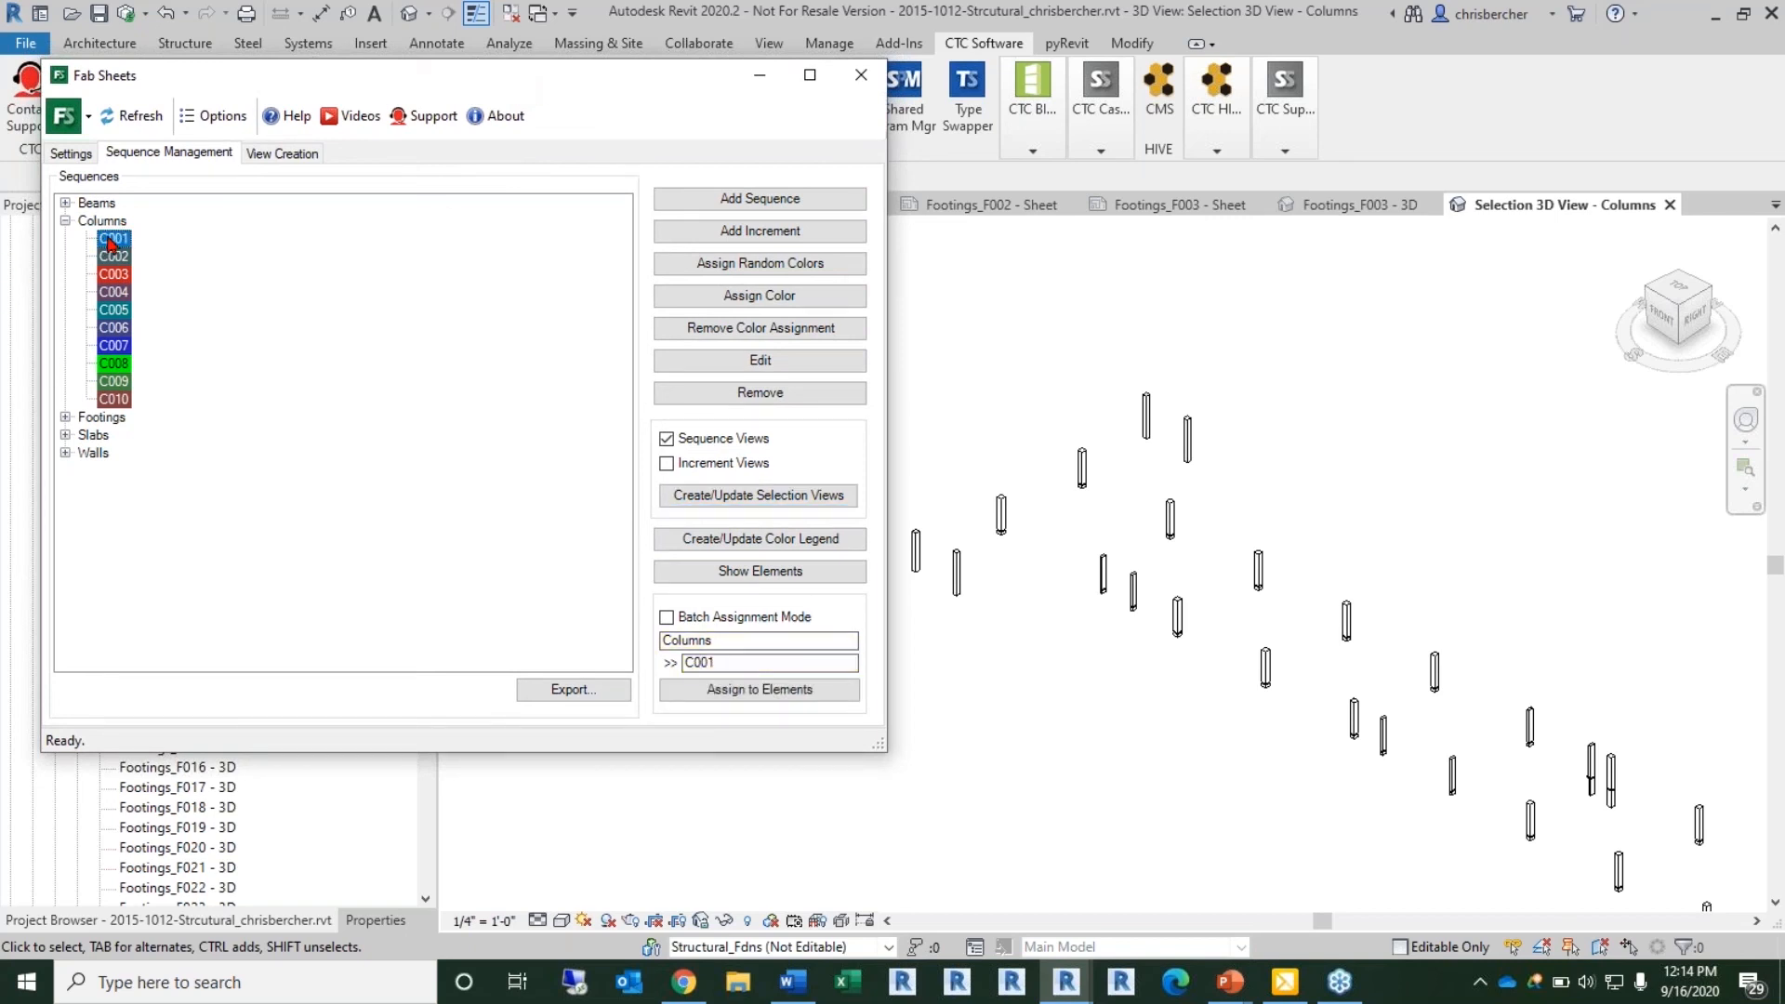
pyautogui.click(782, 692)
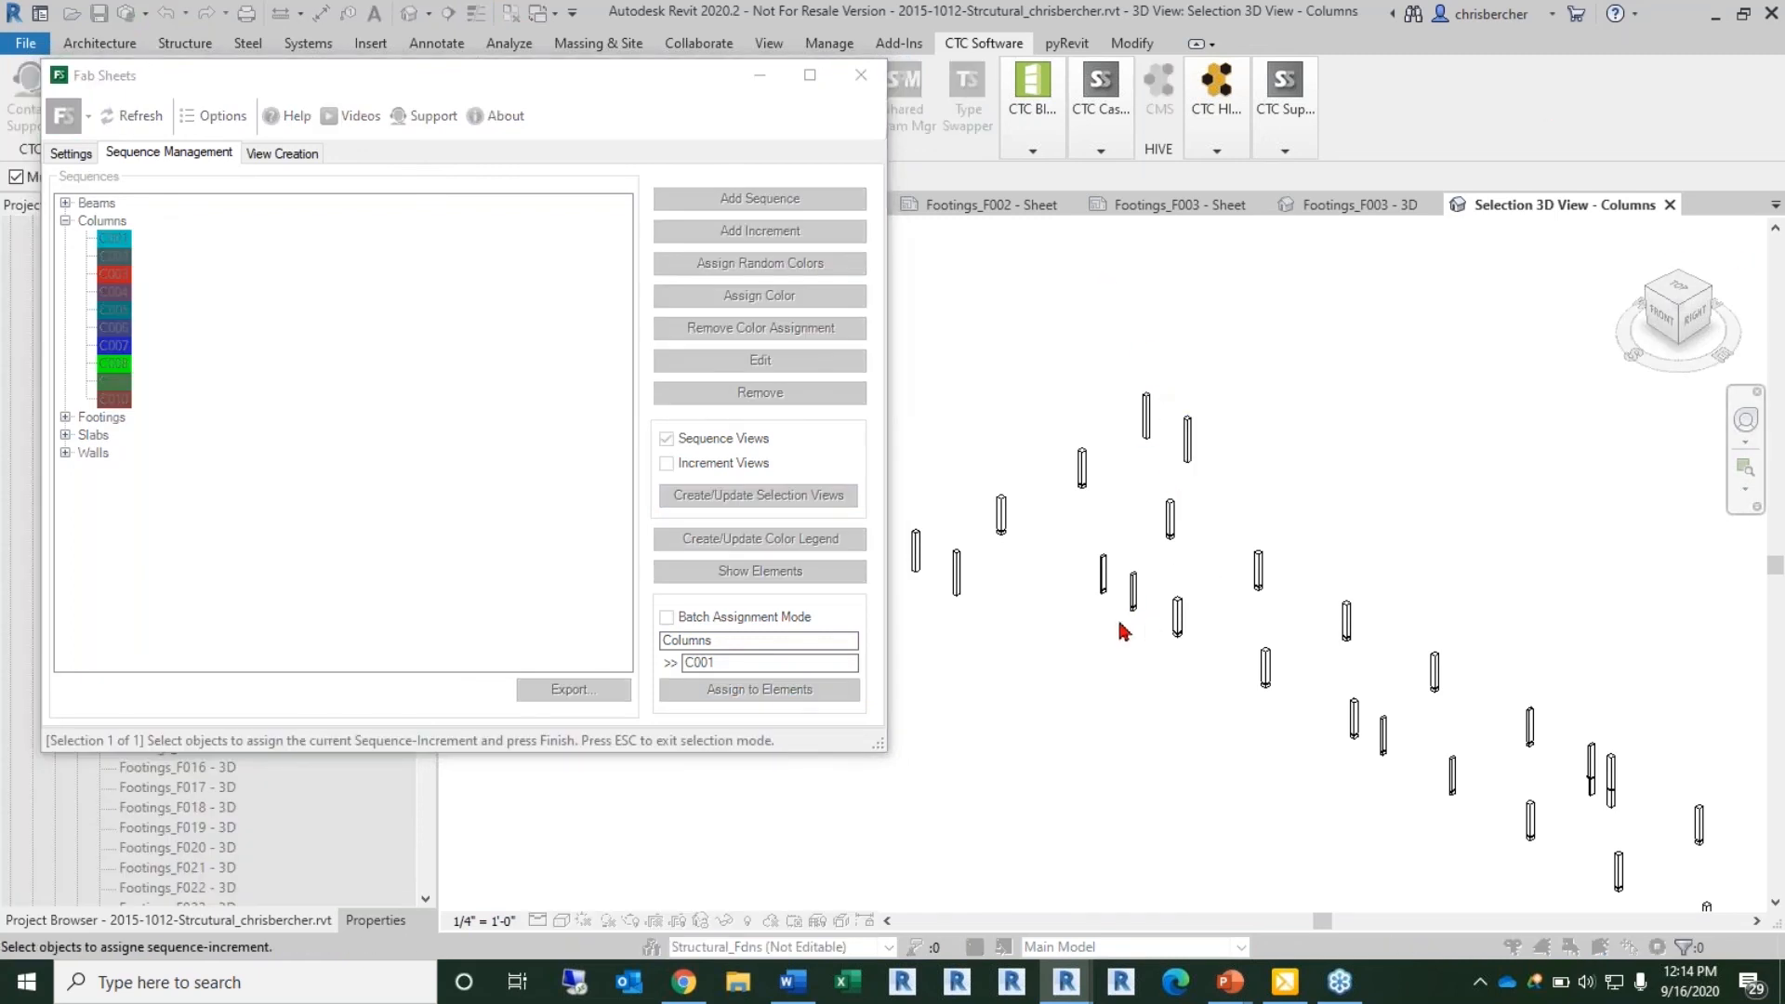
pyautogui.keyDown('shift'); pyautogui.moveTo(1264, 755); pyautogui.dragTo(1681, 516, button='middle'); pyautogui.keyUp('shift')
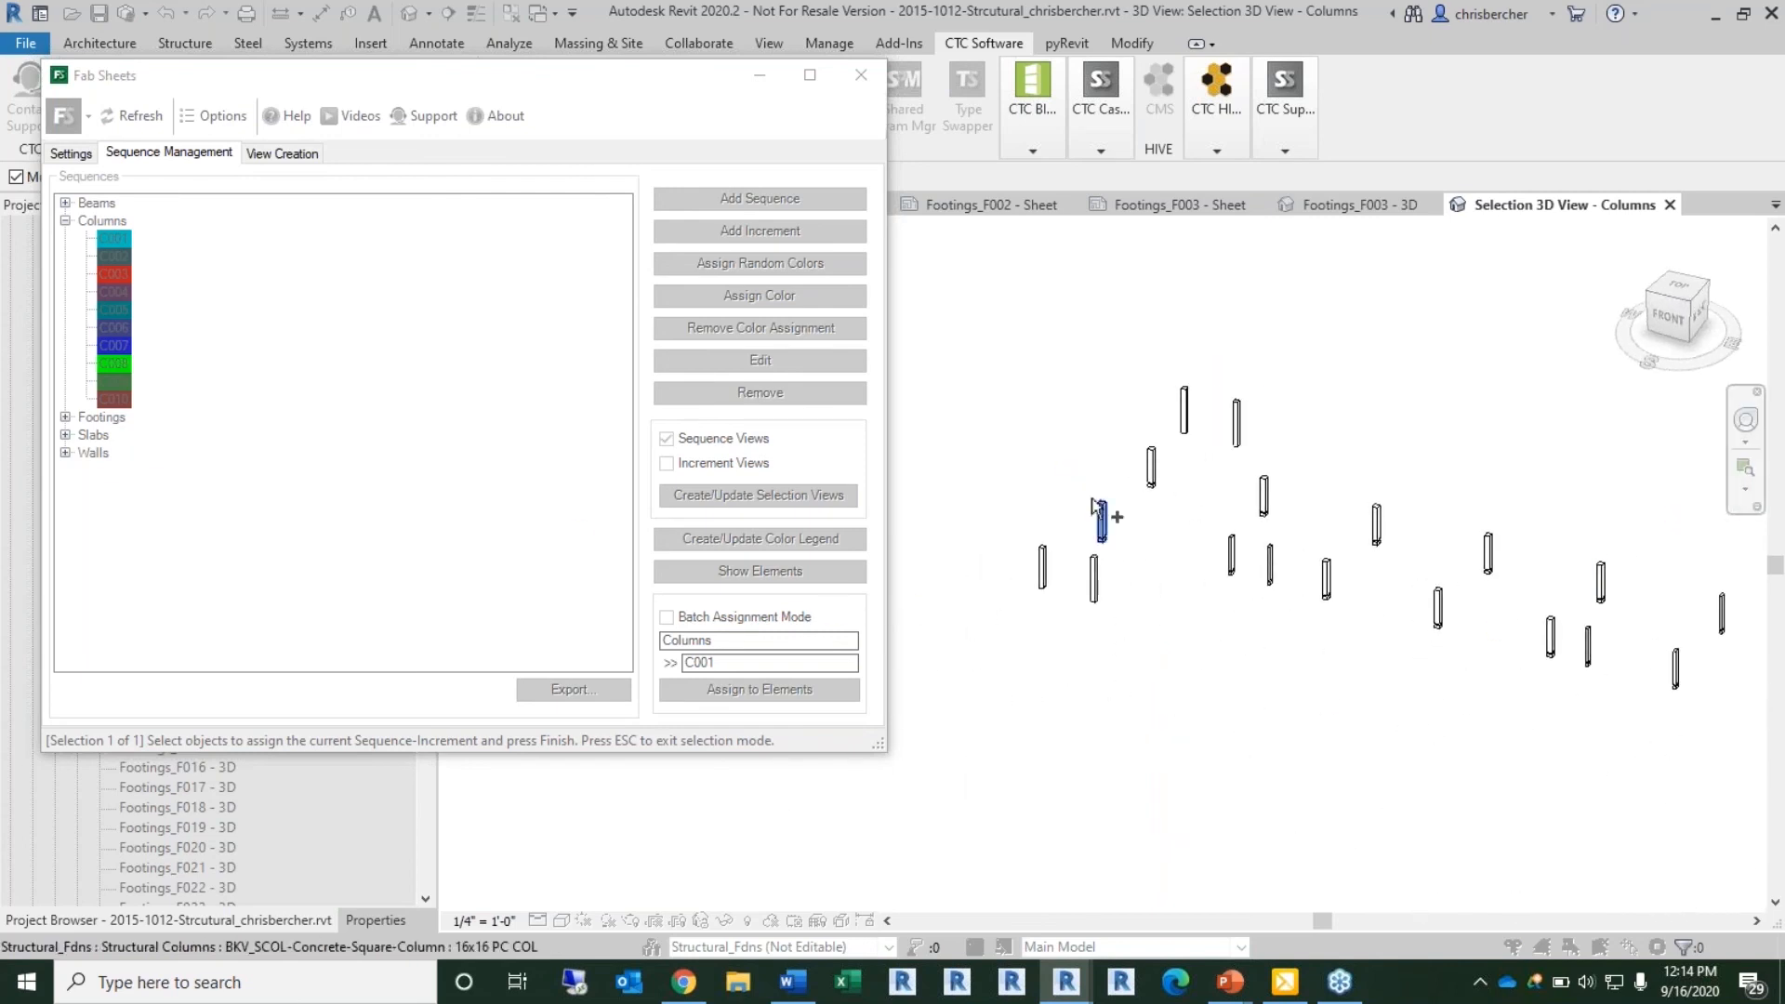
pyautogui.click(1184, 411)
pyautogui.click(1235, 420)
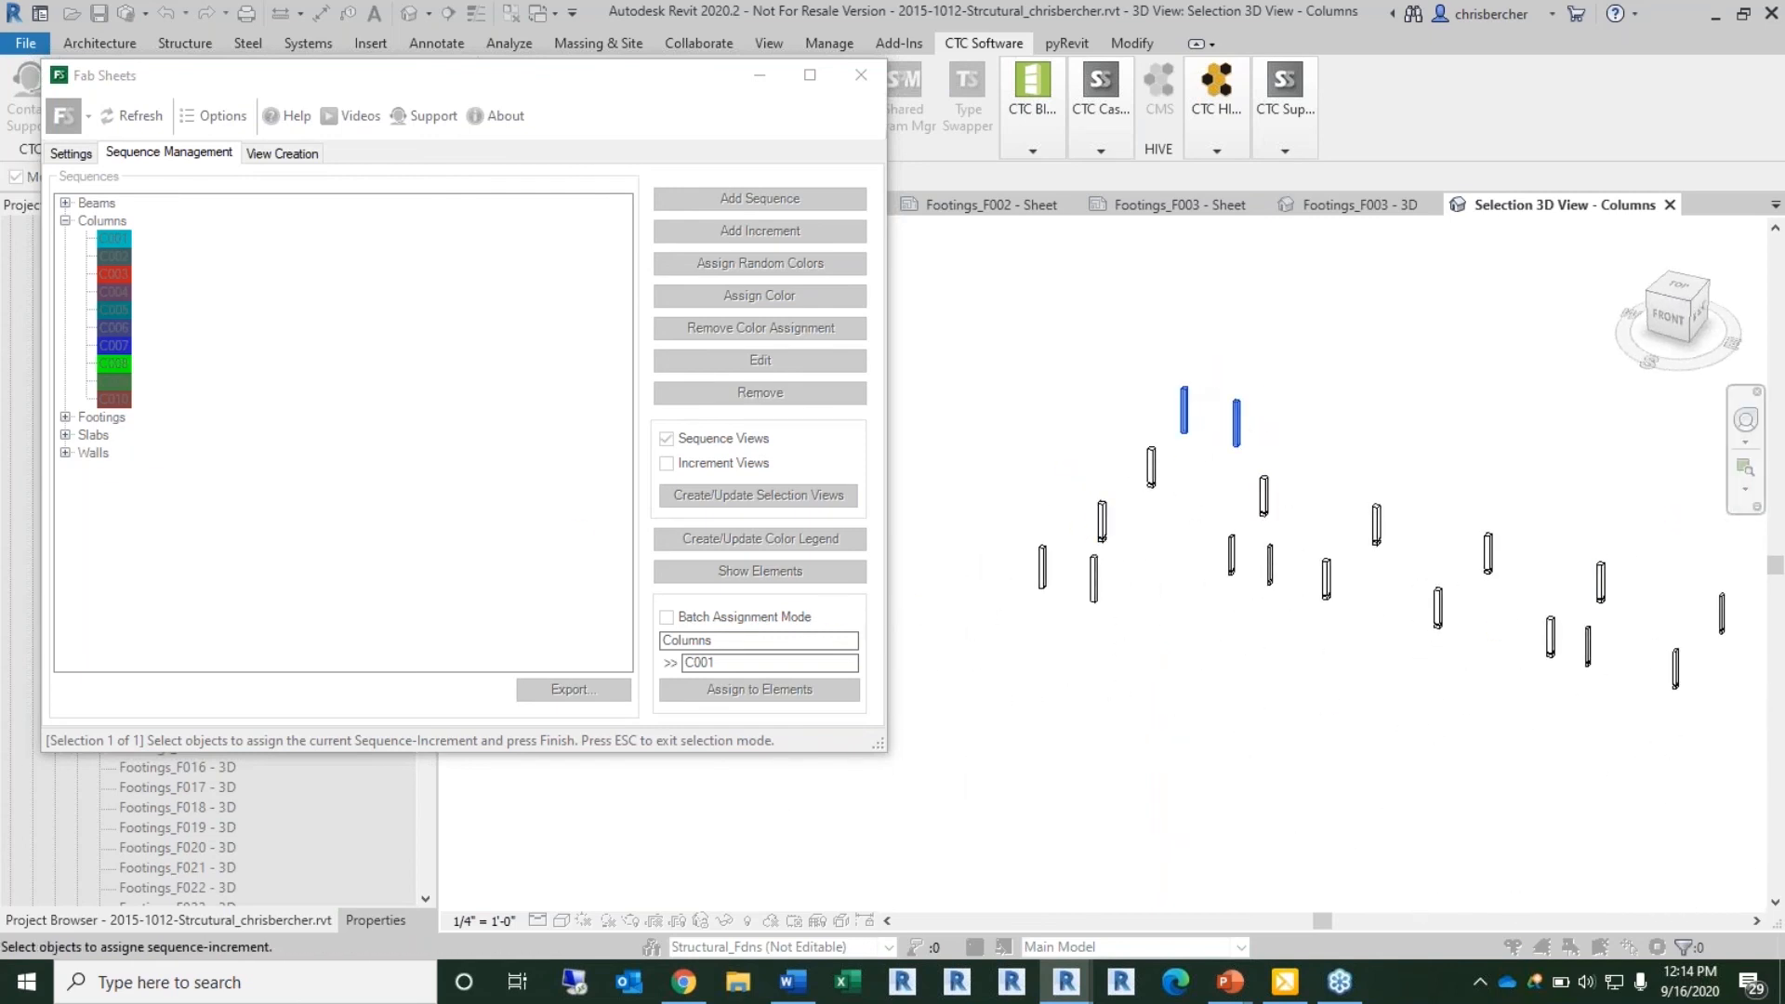
pyautogui.click(1151, 464)
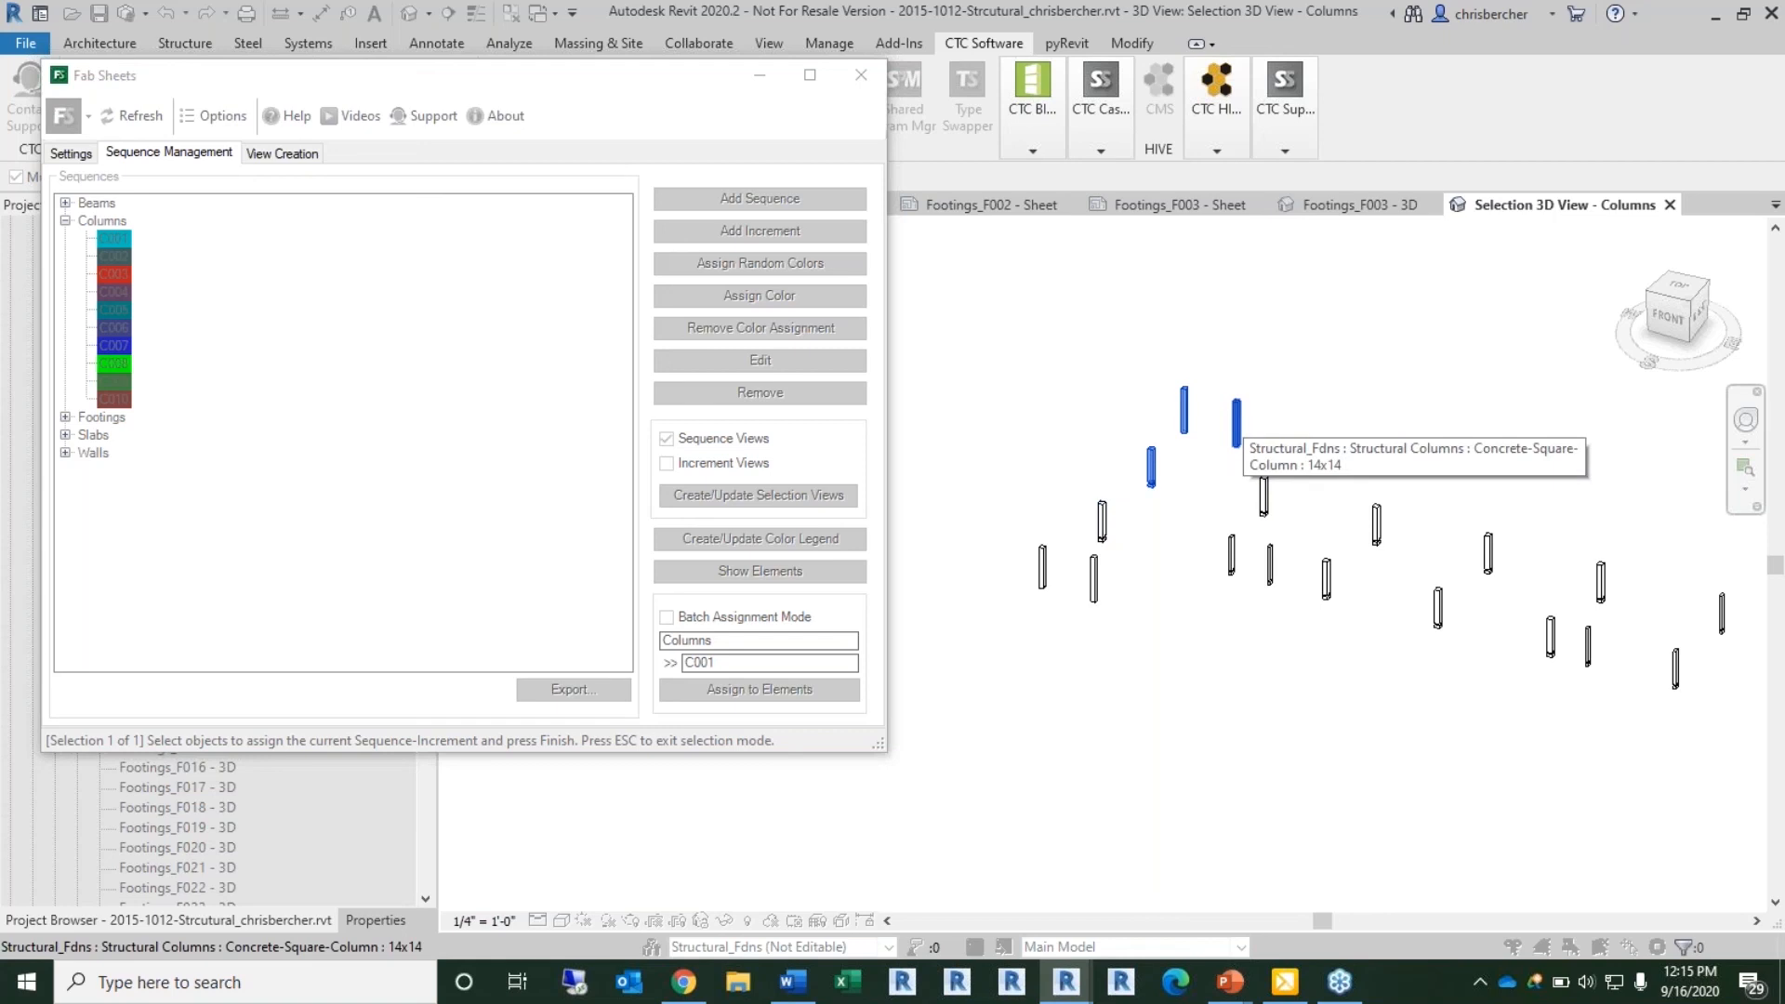
pyautogui.click(1262, 496)
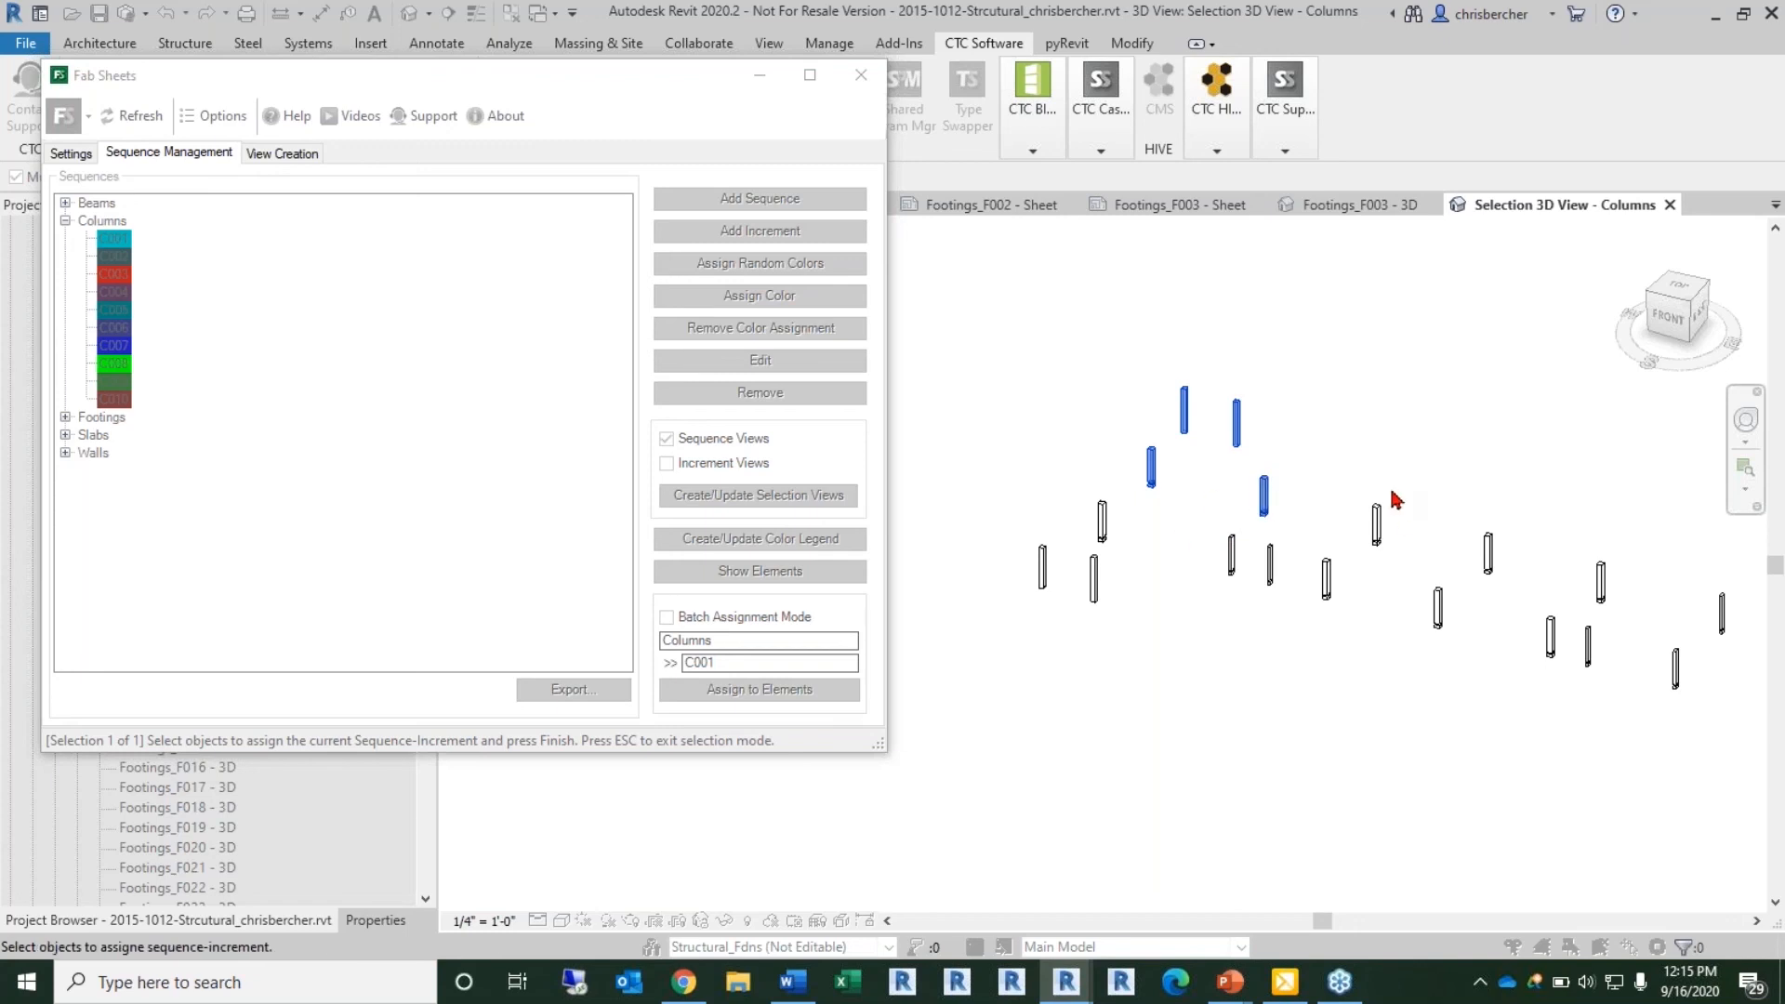
pyautogui.moveTo(477, 86); pyautogui.dragTo(499, 252)
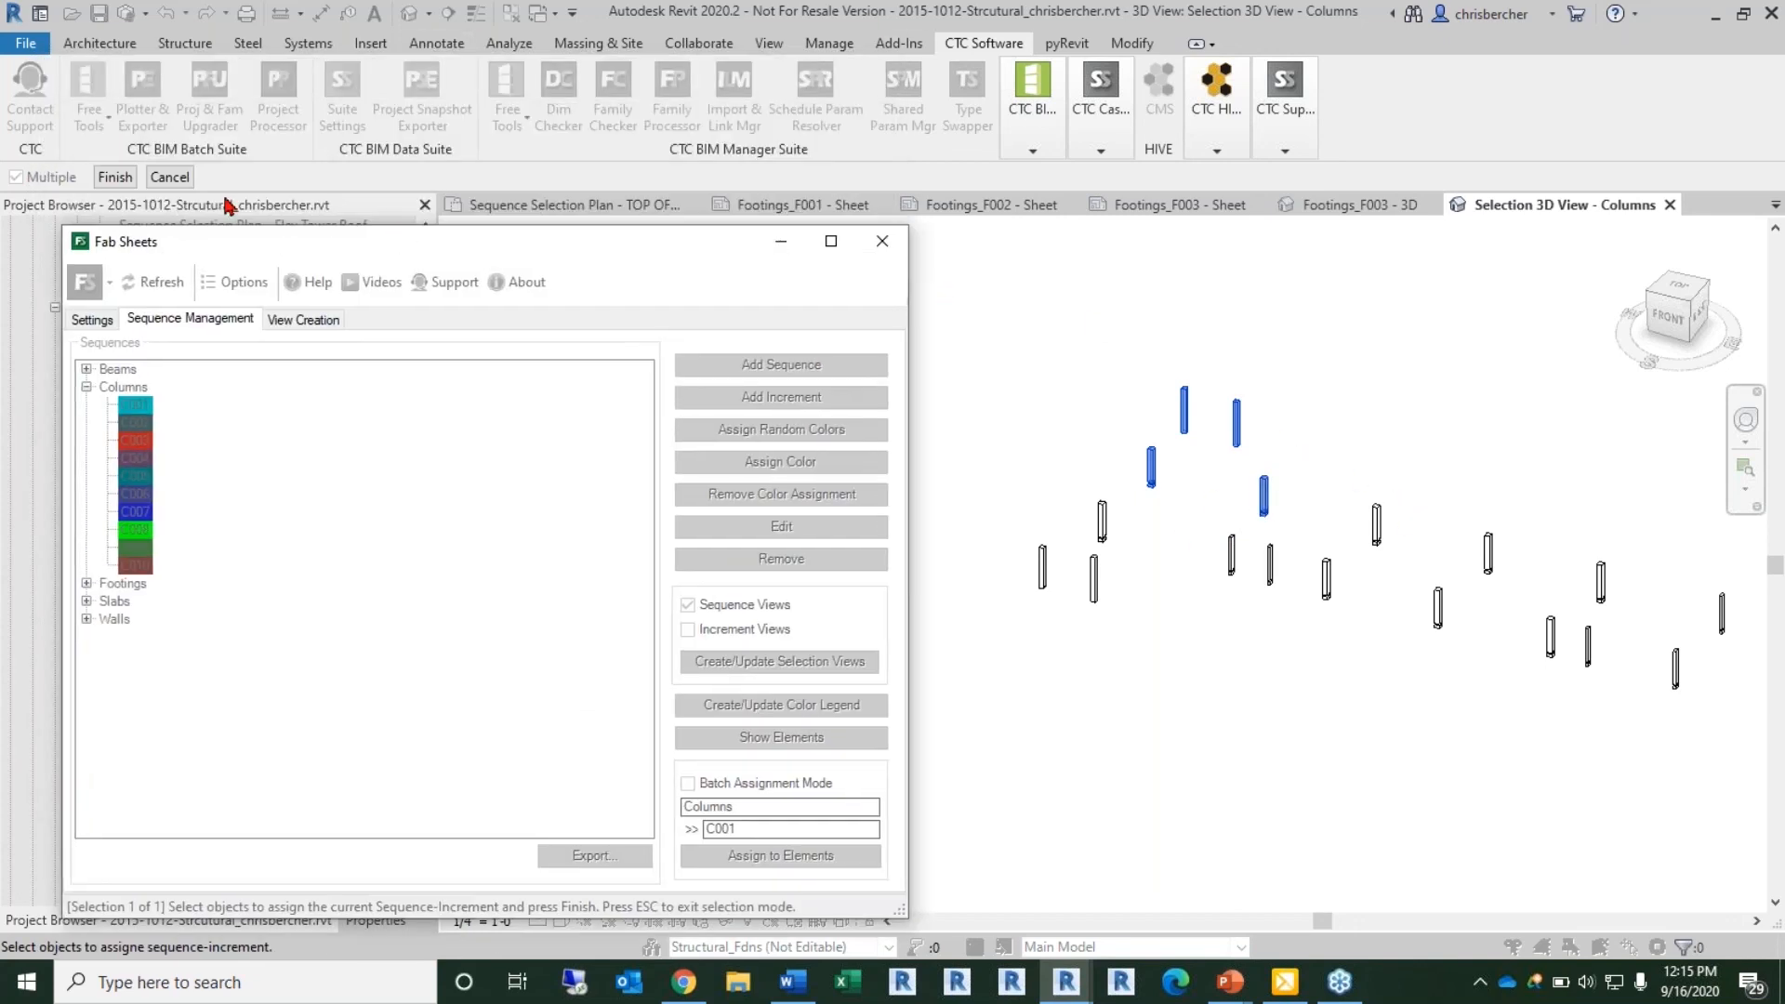
pyautogui.click(115, 177)
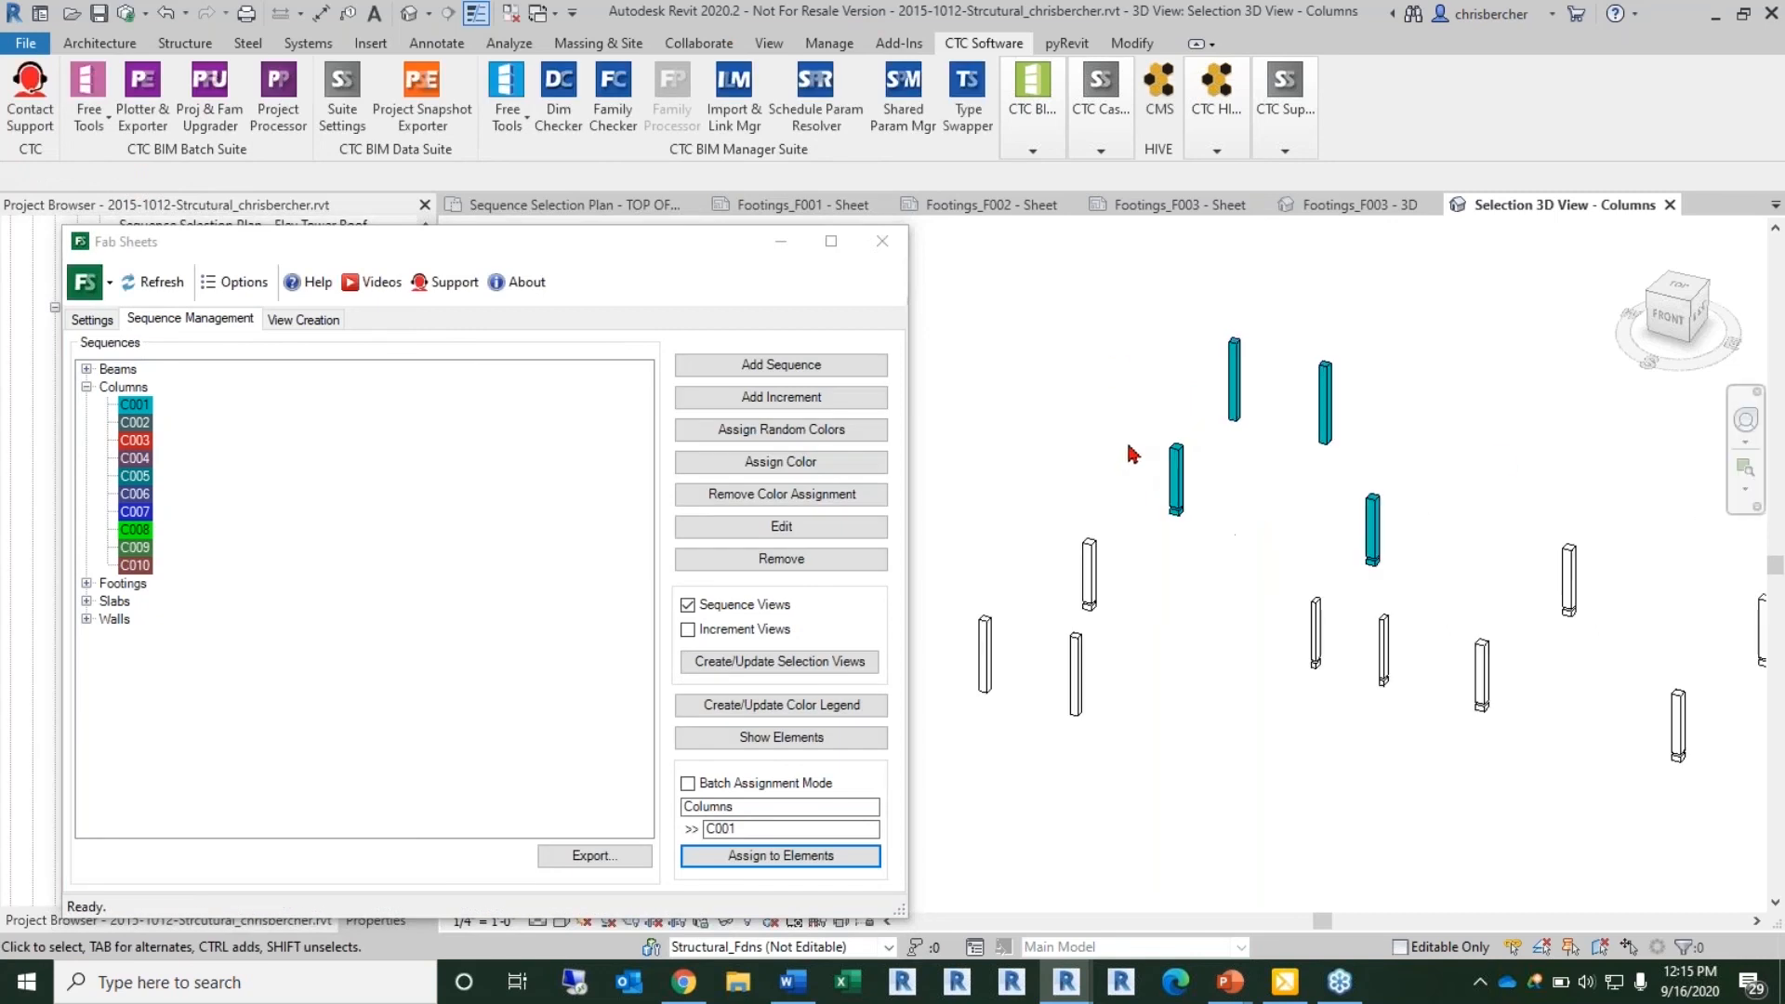
# Step: Assign increment C002 to the next four columns along the back row, following the C001 group
pyautogui.scroll(3, 1338, 493)
pyautogui.moveTo(1334, 489); pyautogui.dragTo(1305, 467, button='middle')
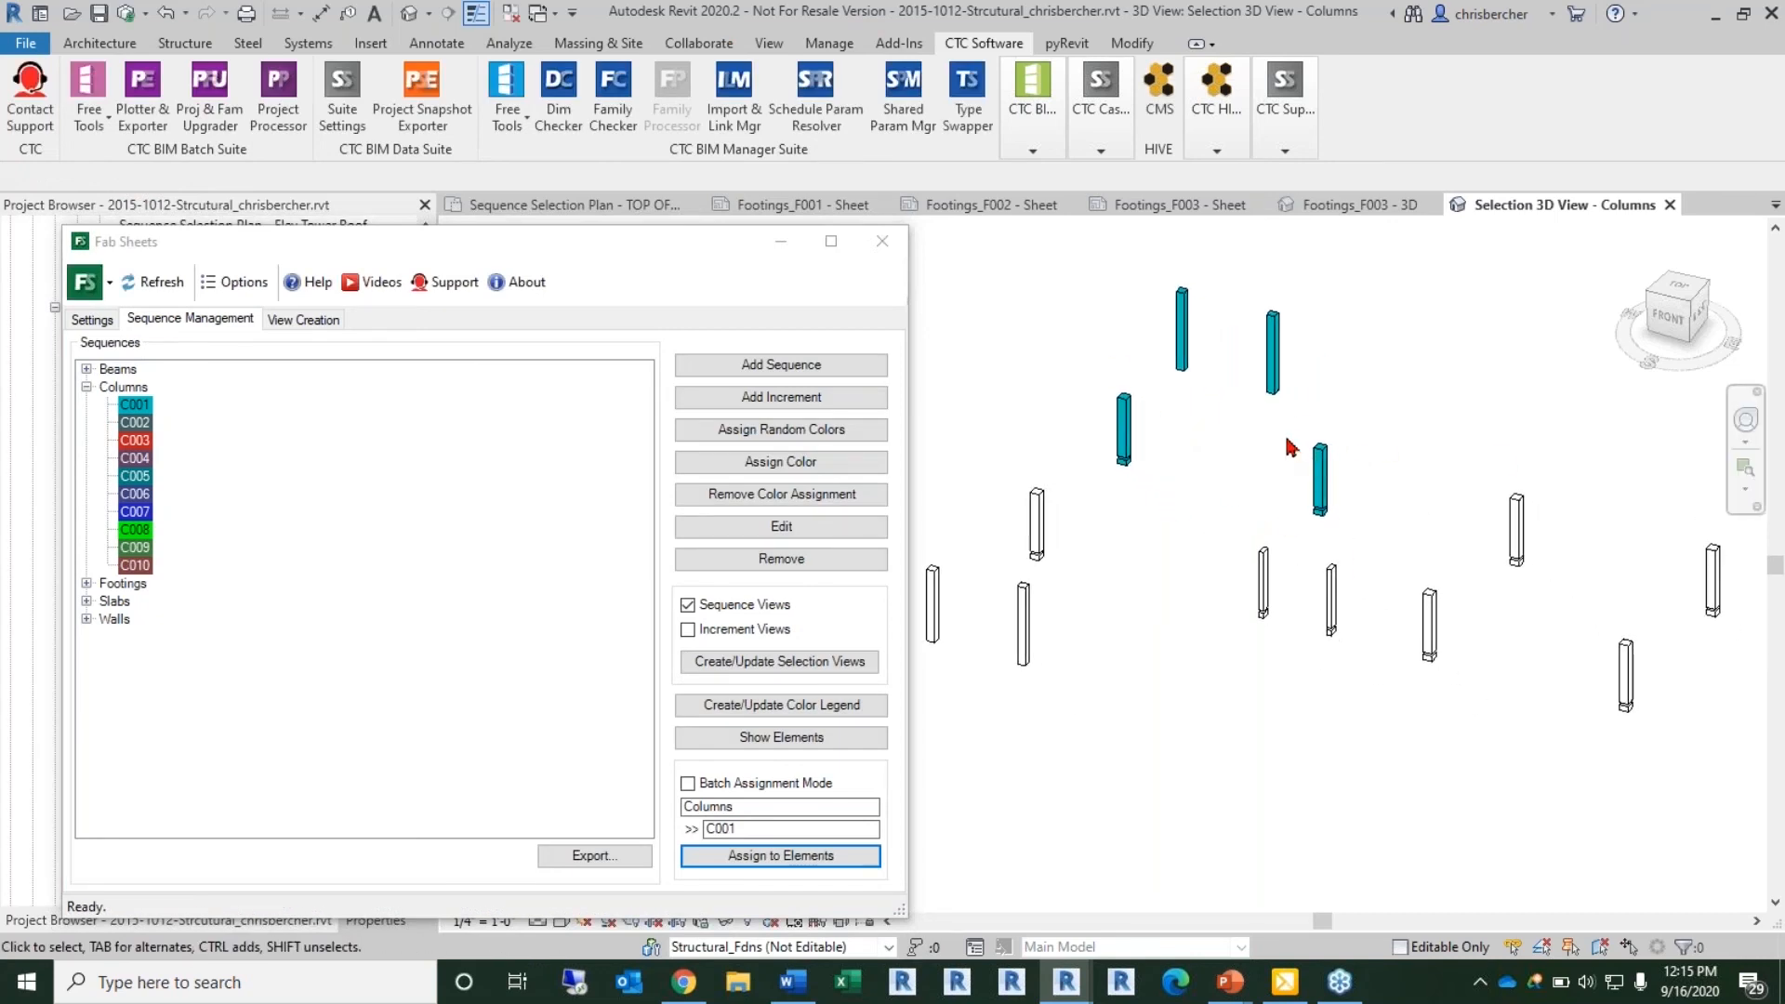
pyautogui.click(133, 423)
pyautogui.click(786, 855)
pyautogui.scroll(-2, 1461, 802)
pyautogui.moveTo(1463, 792); pyautogui.dragTo(1133, 715, button='middle')
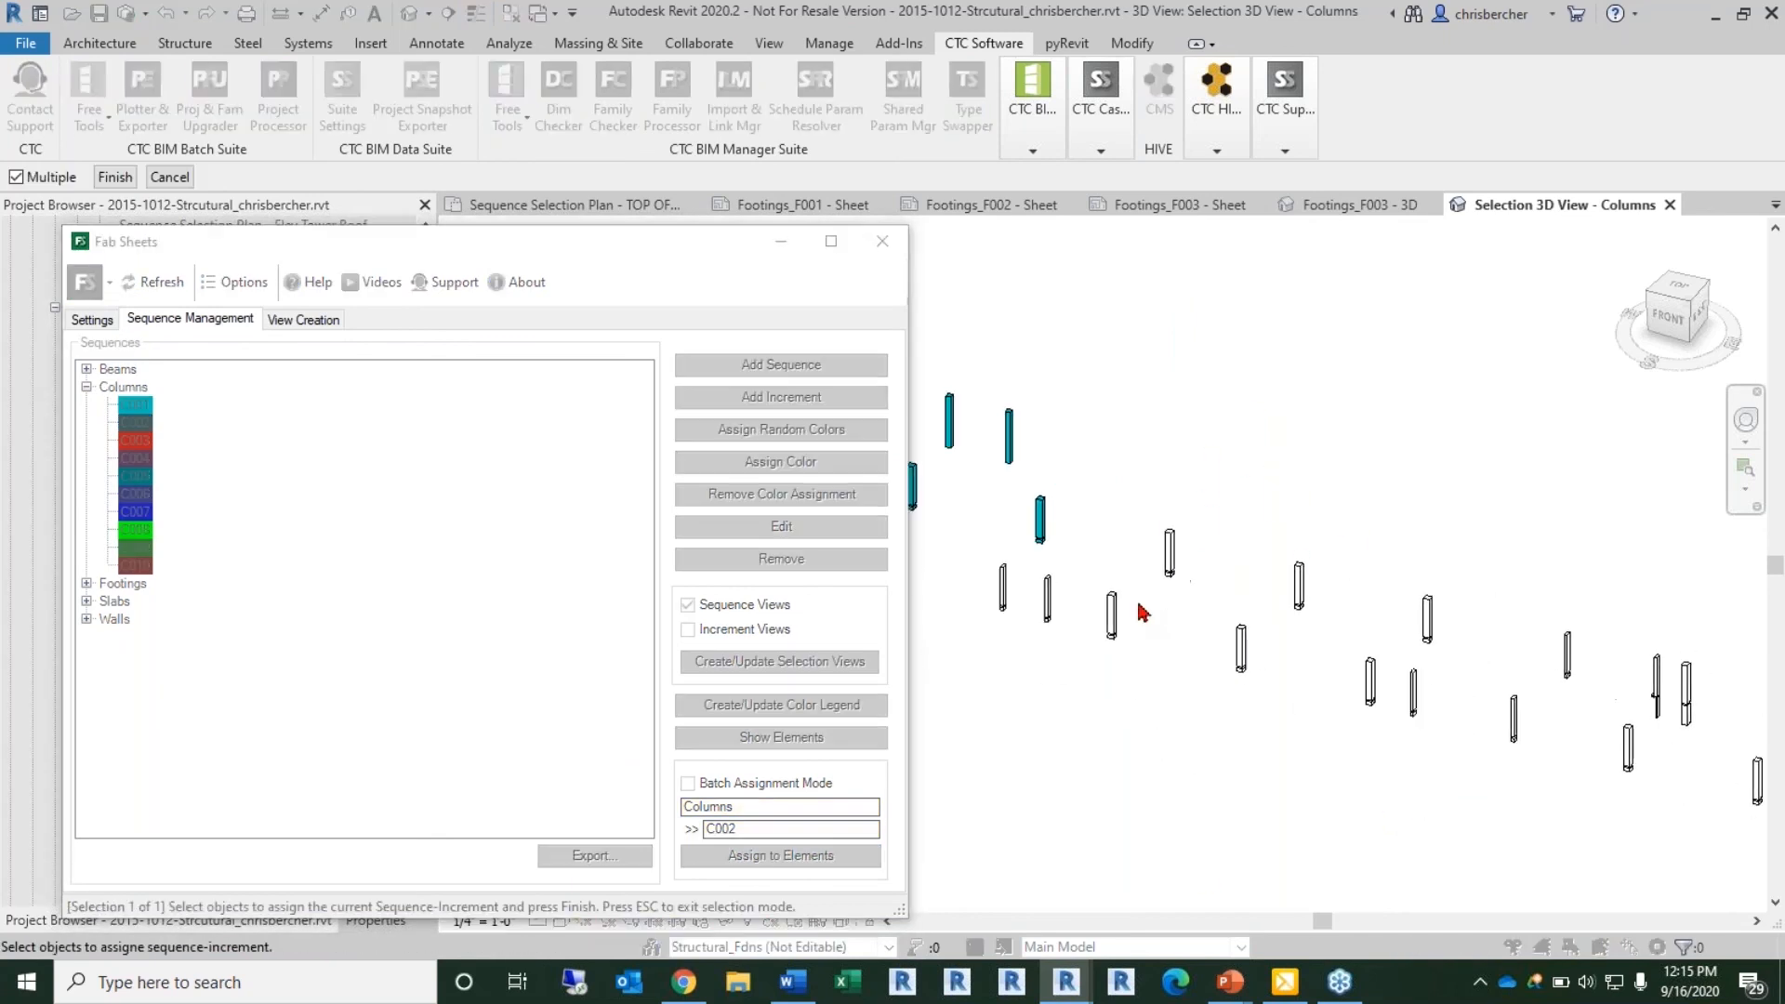
pyautogui.click(1174, 561)
pyautogui.click(1300, 588)
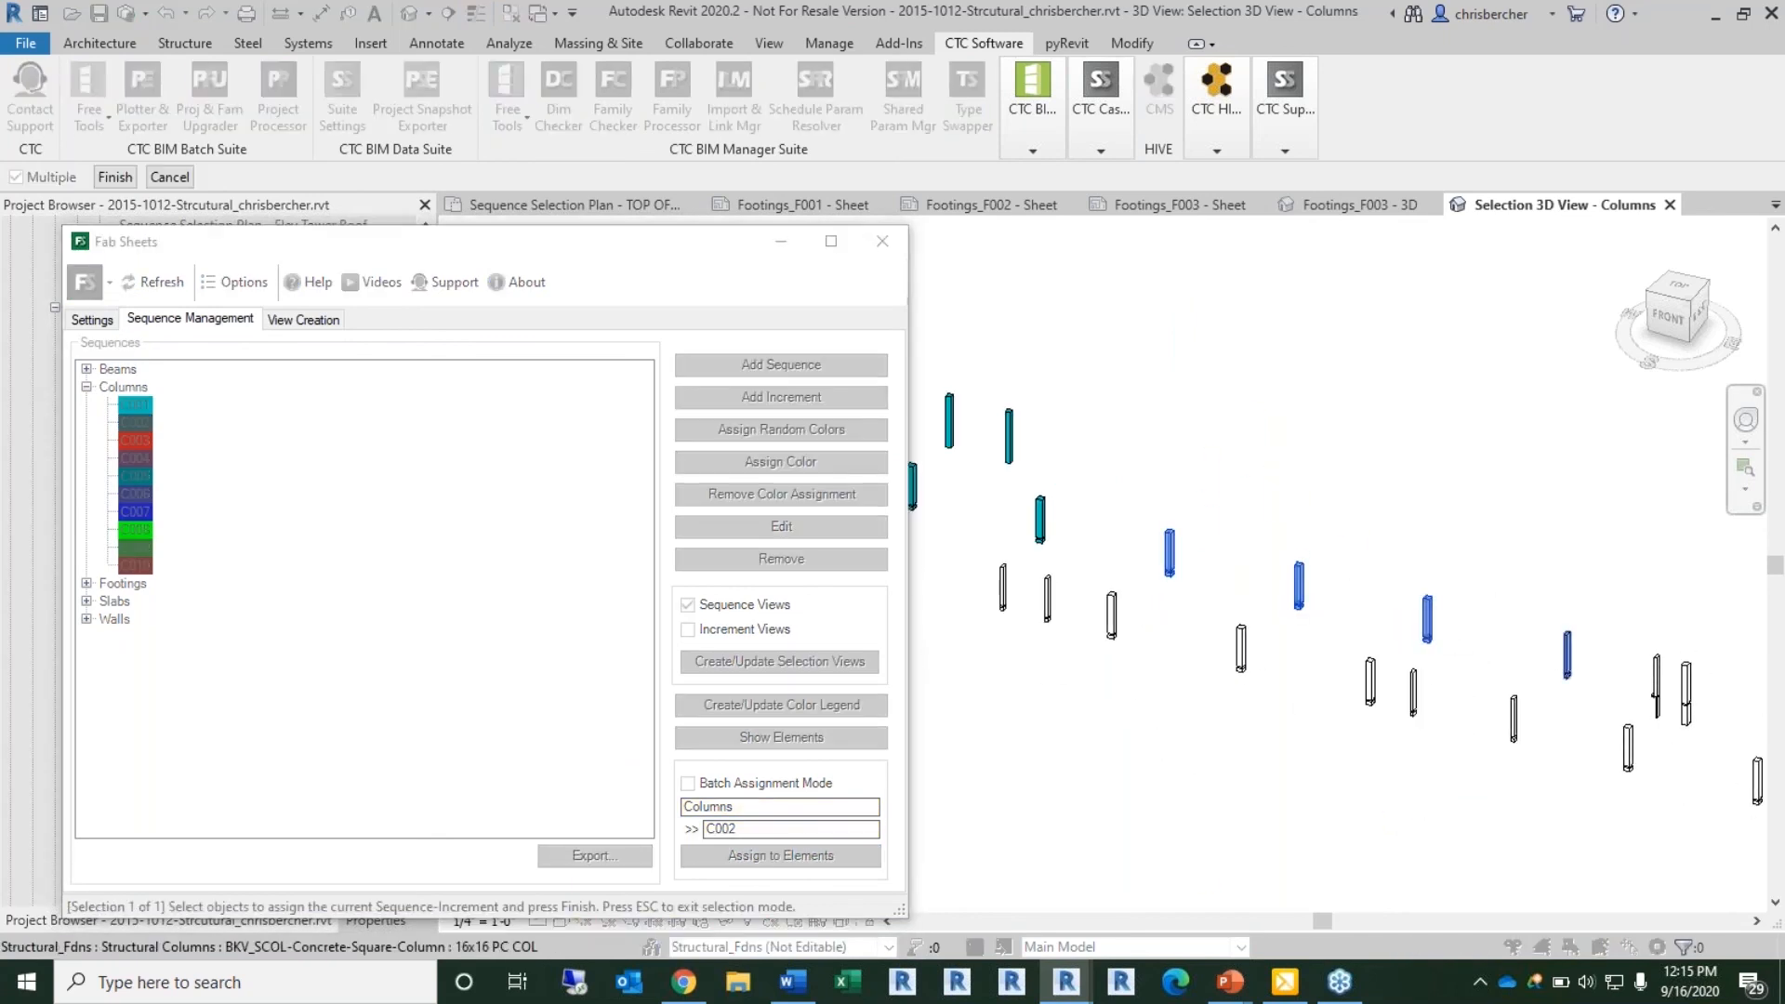
pyautogui.moveTo(1306, 663); pyautogui.dragTo(1286, 588, button='middle')
pyautogui.scroll(-3, 1168, 598)
pyautogui.scroll(2, 1321, 637)
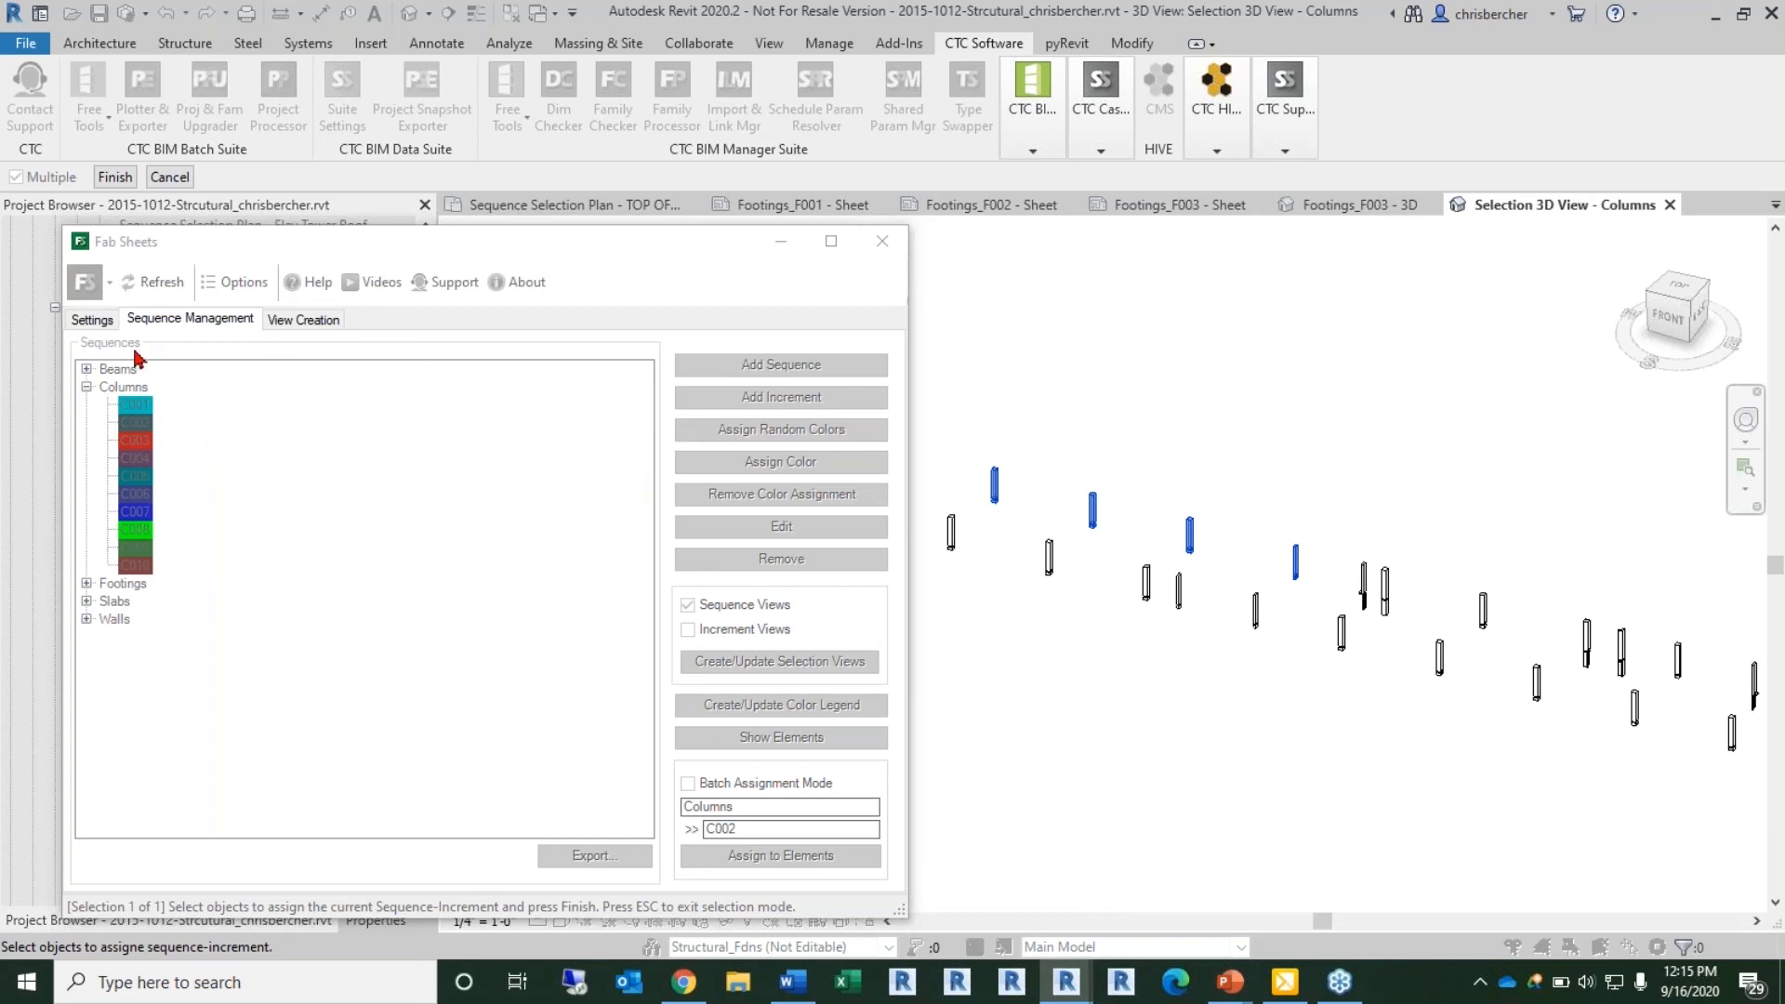
pyautogui.click(115, 177)
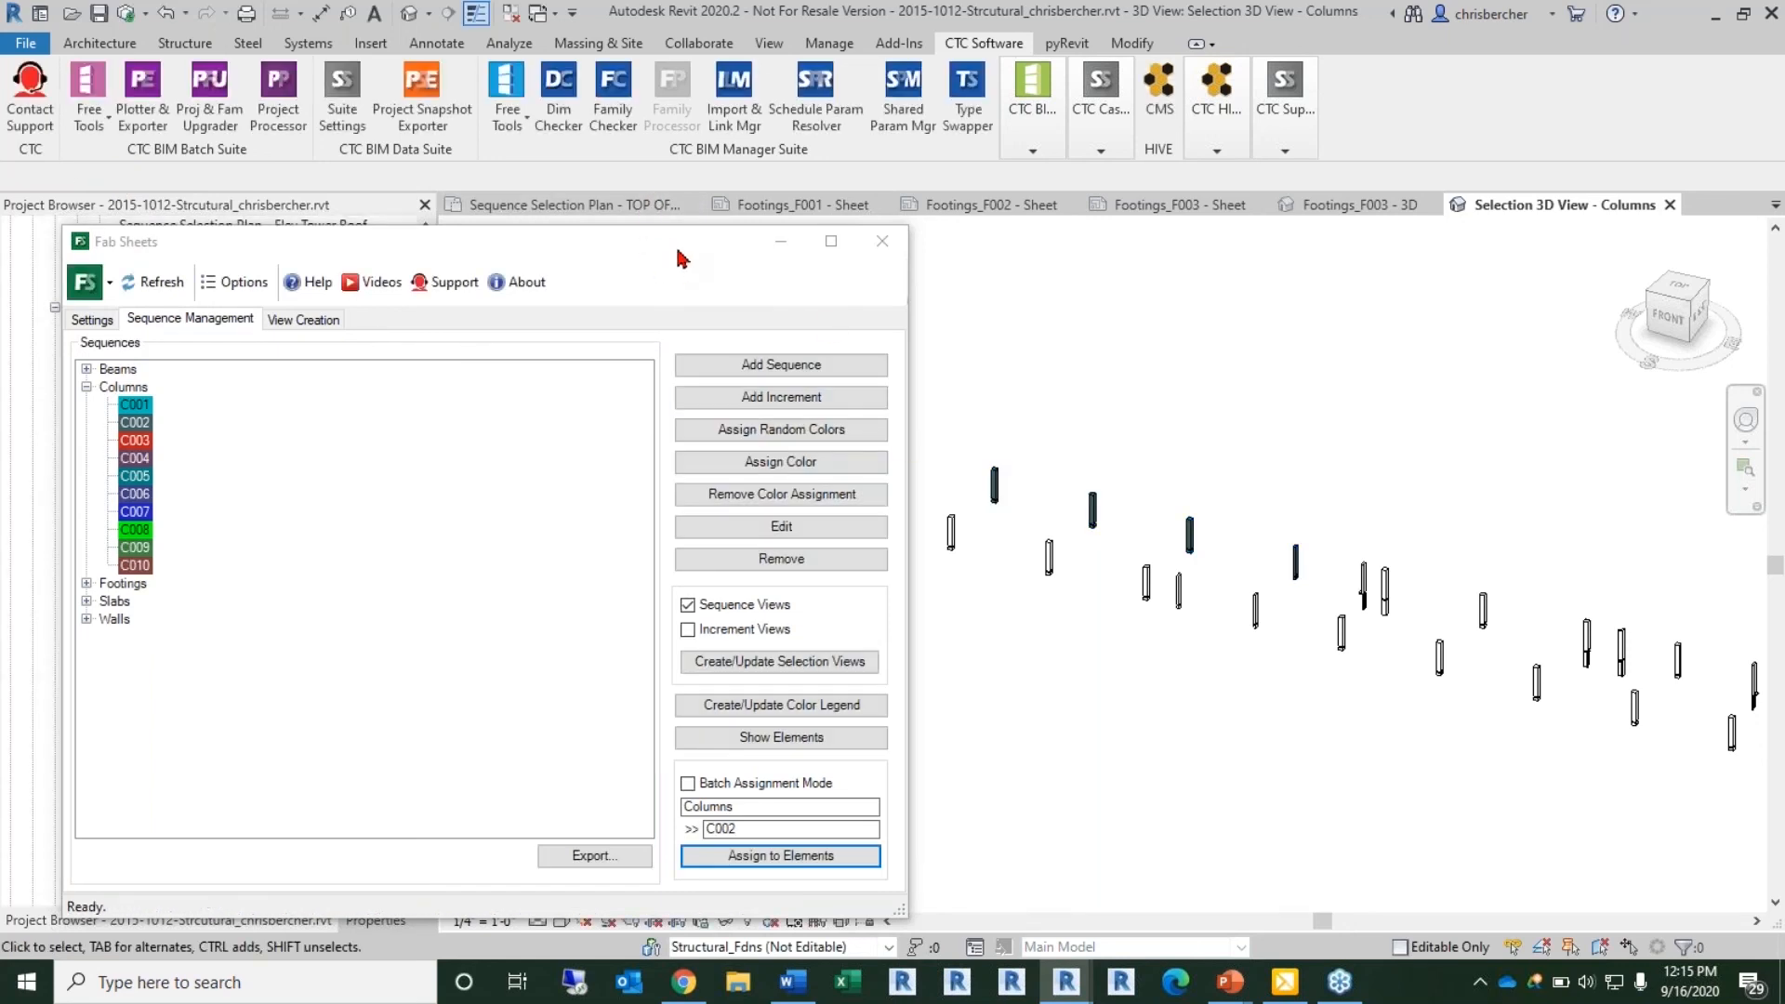
# Step: Assign increment C003 to the next five columns along the back row: two pairs and the single column between them
pyautogui.moveTo(669, 246); pyautogui.dragTo(648, 218)
pyautogui.scroll(5, 1152, 530)
pyautogui.click(111, 412)
pyautogui.click(769, 830)
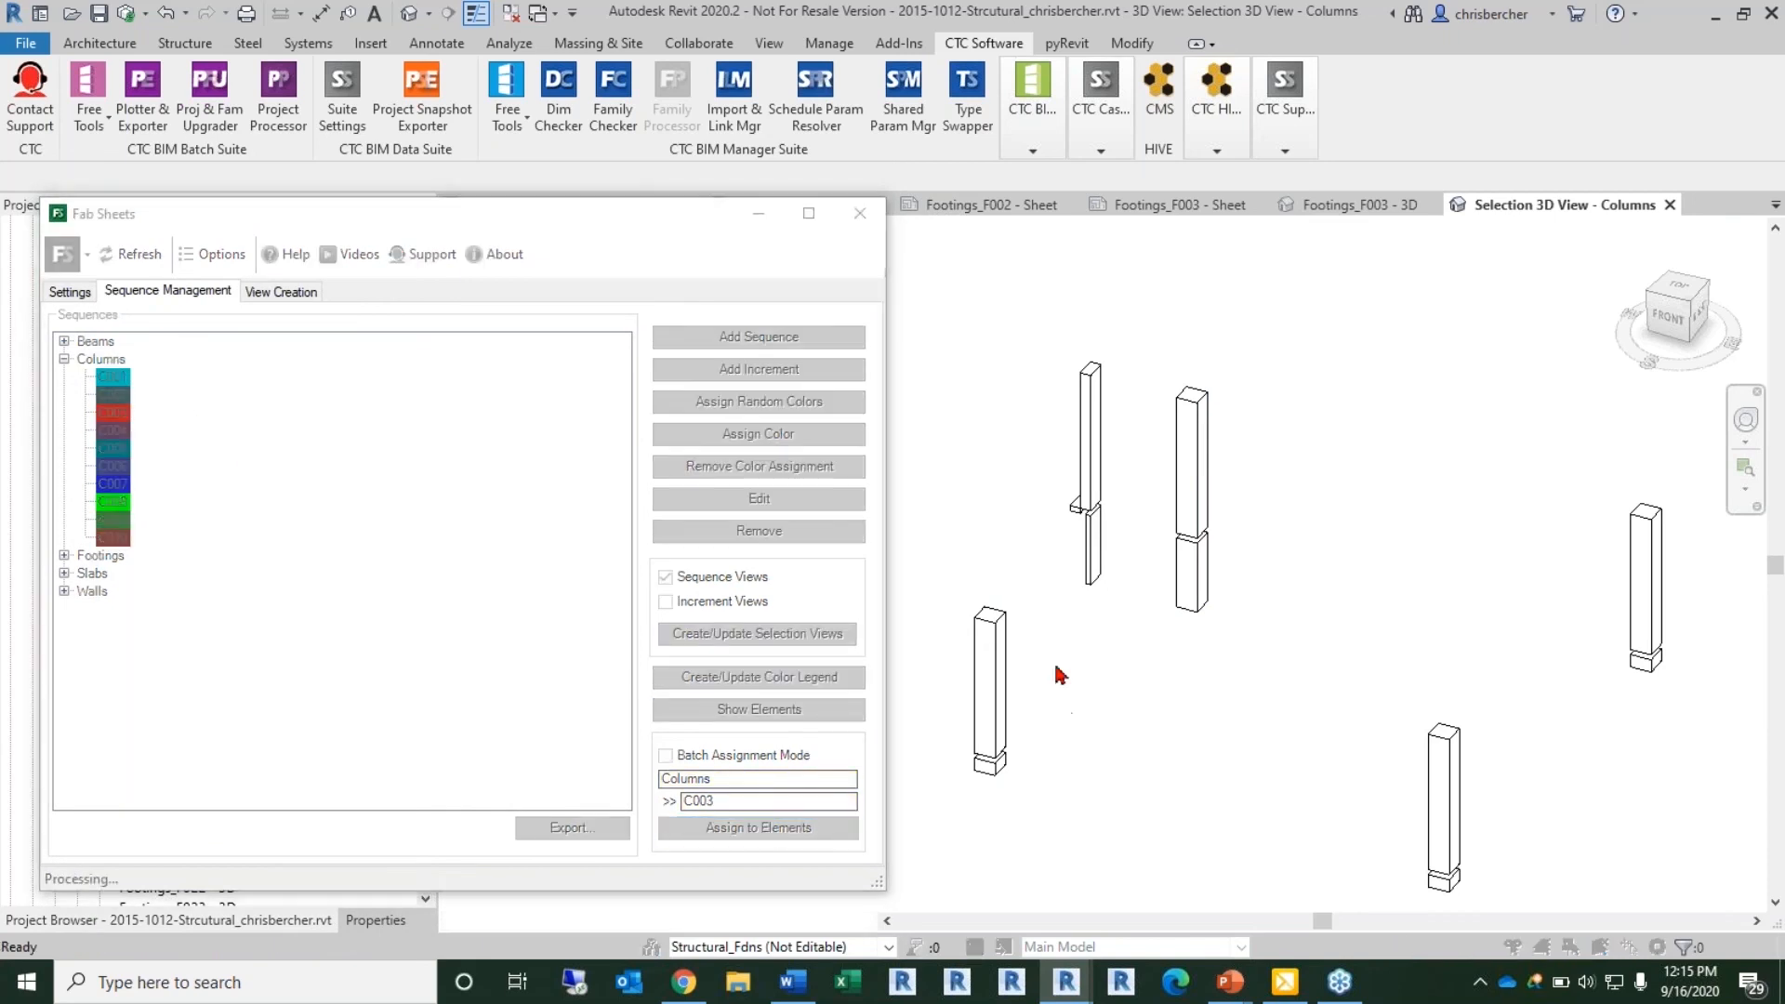
pyautogui.click(1094, 472)
pyautogui.click(1193, 493)
pyautogui.click(1646, 595)
pyautogui.moveTo(1595, 677); pyautogui.dragTo(1187, 553, button='middle')
pyautogui.scroll(-2, 1244, 566)
pyautogui.moveTo(1406, 592); pyautogui.dragTo(1274, 570, button='middle')
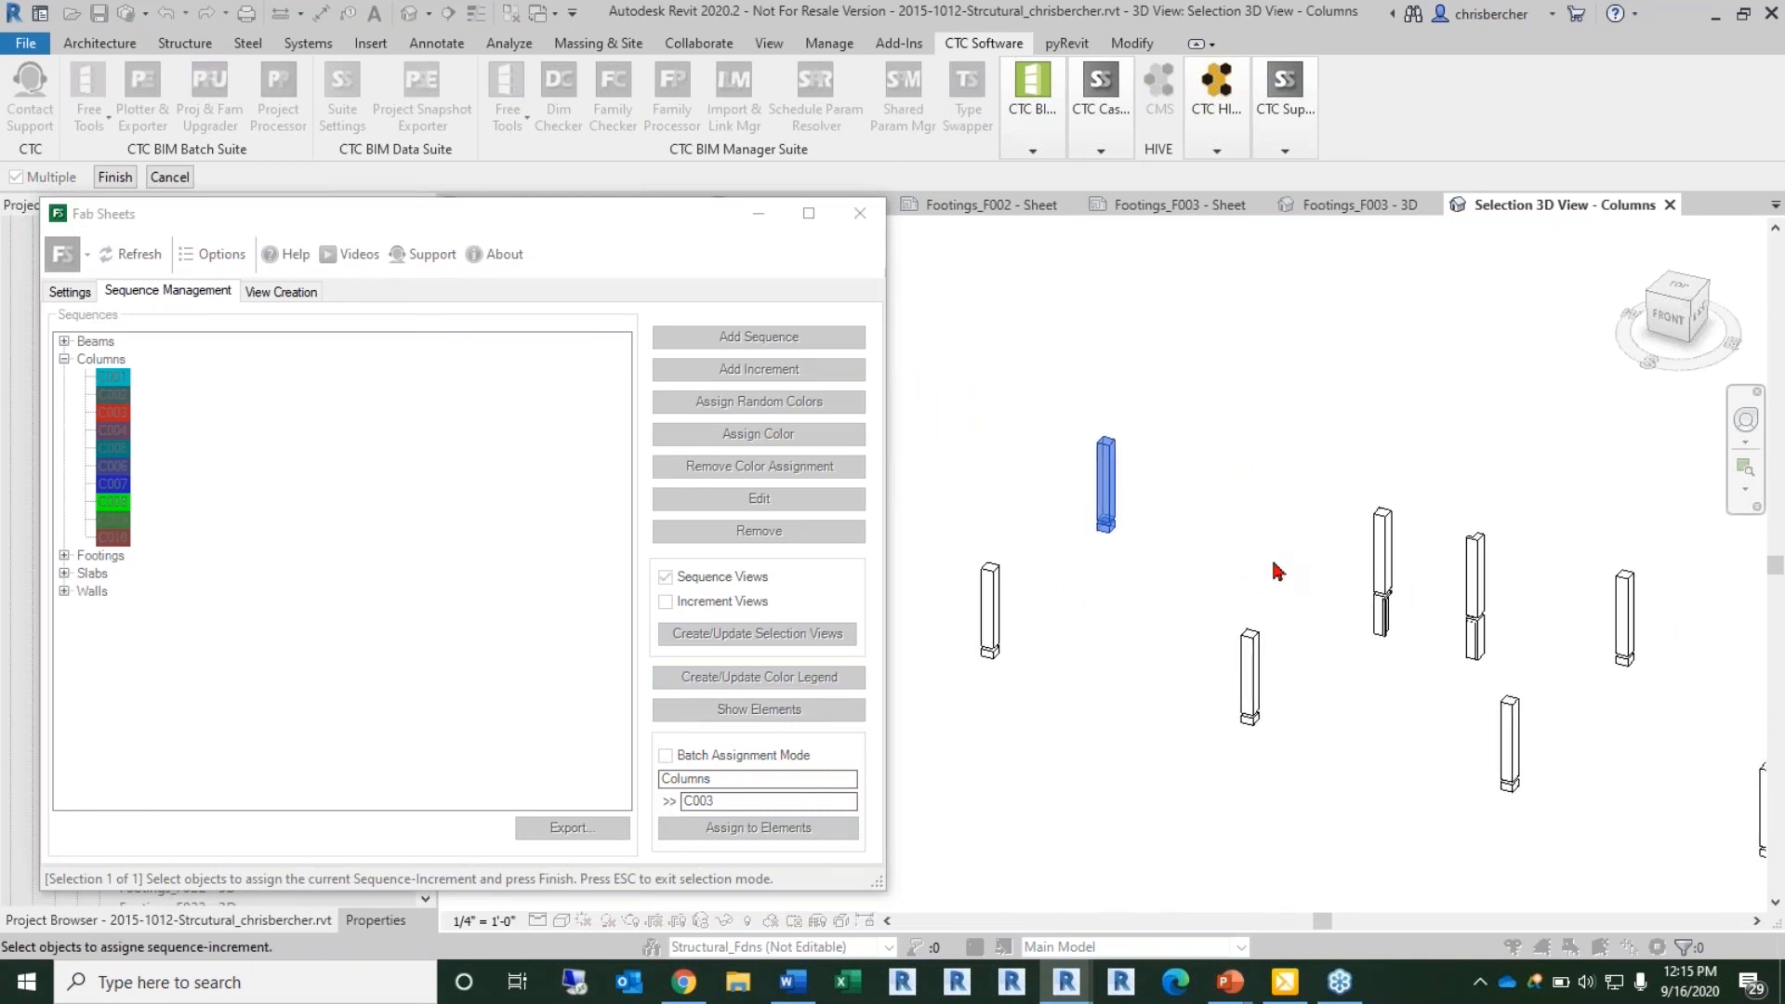
pyautogui.click(1391, 578)
pyautogui.click(1484, 588)
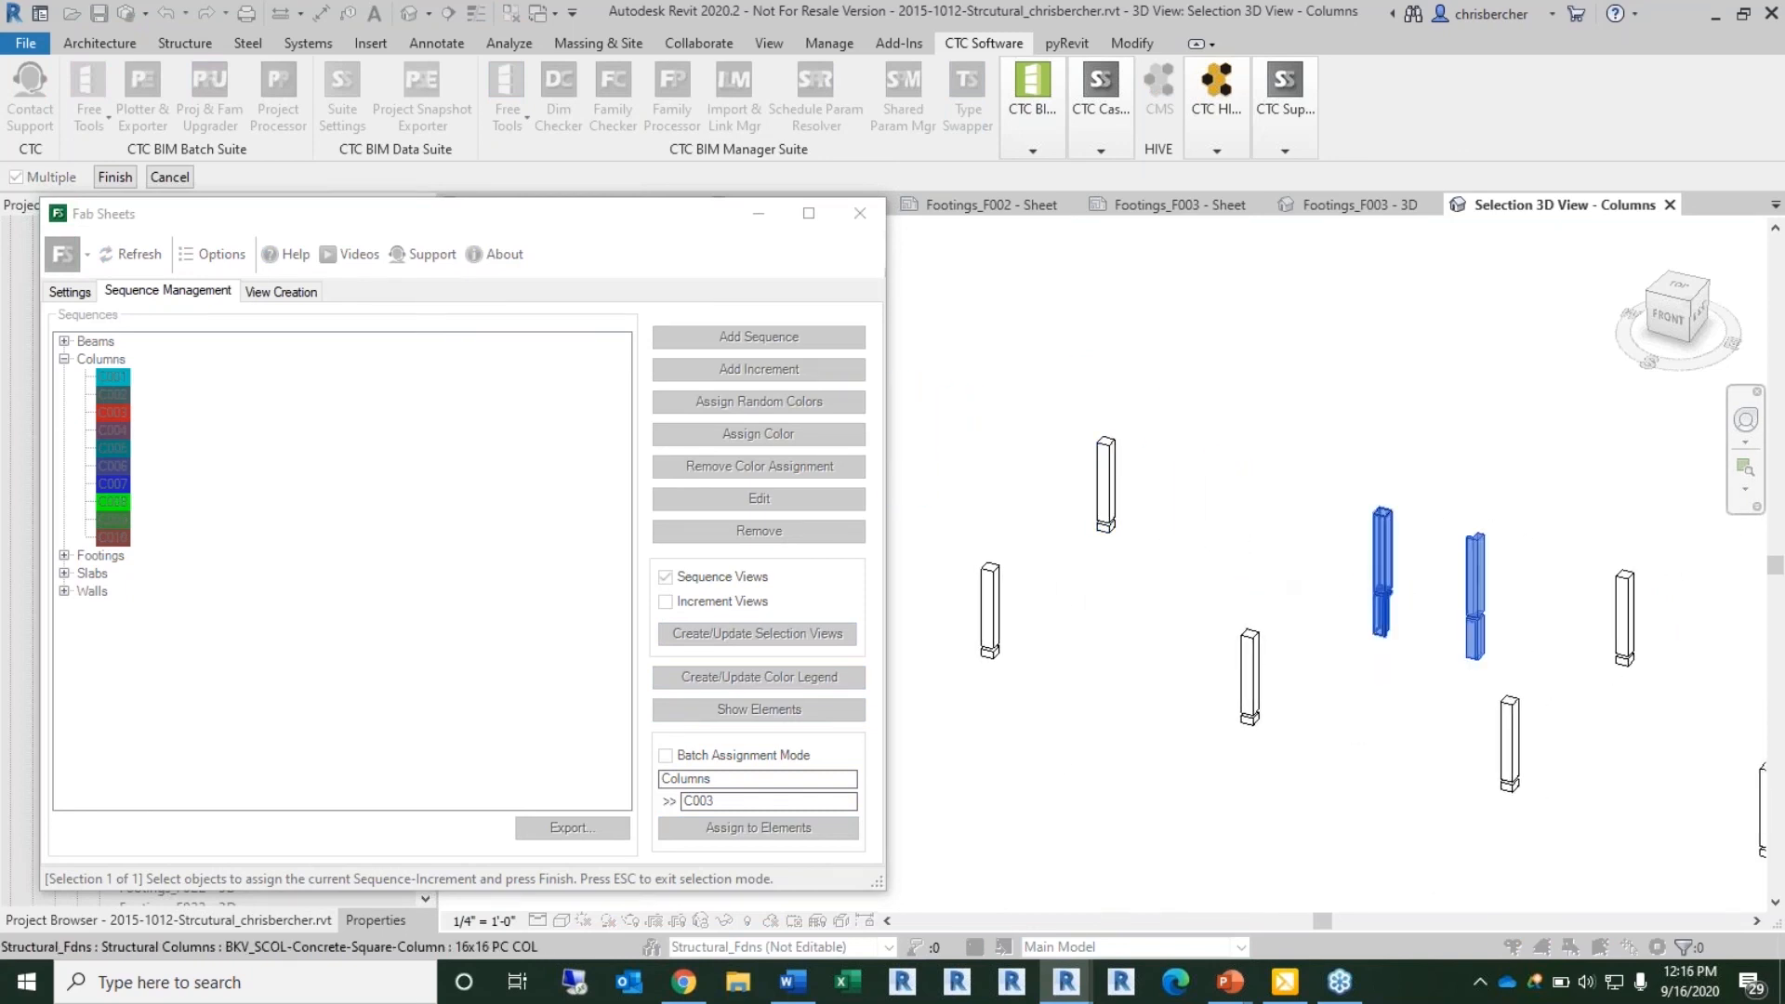
pyautogui.moveTo(1038, 495); pyautogui.dragTo(1325, 589, button='middle')
pyautogui.click(1132, 520)
pyautogui.click(1071, 484)
pyautogui.click(115, 177)
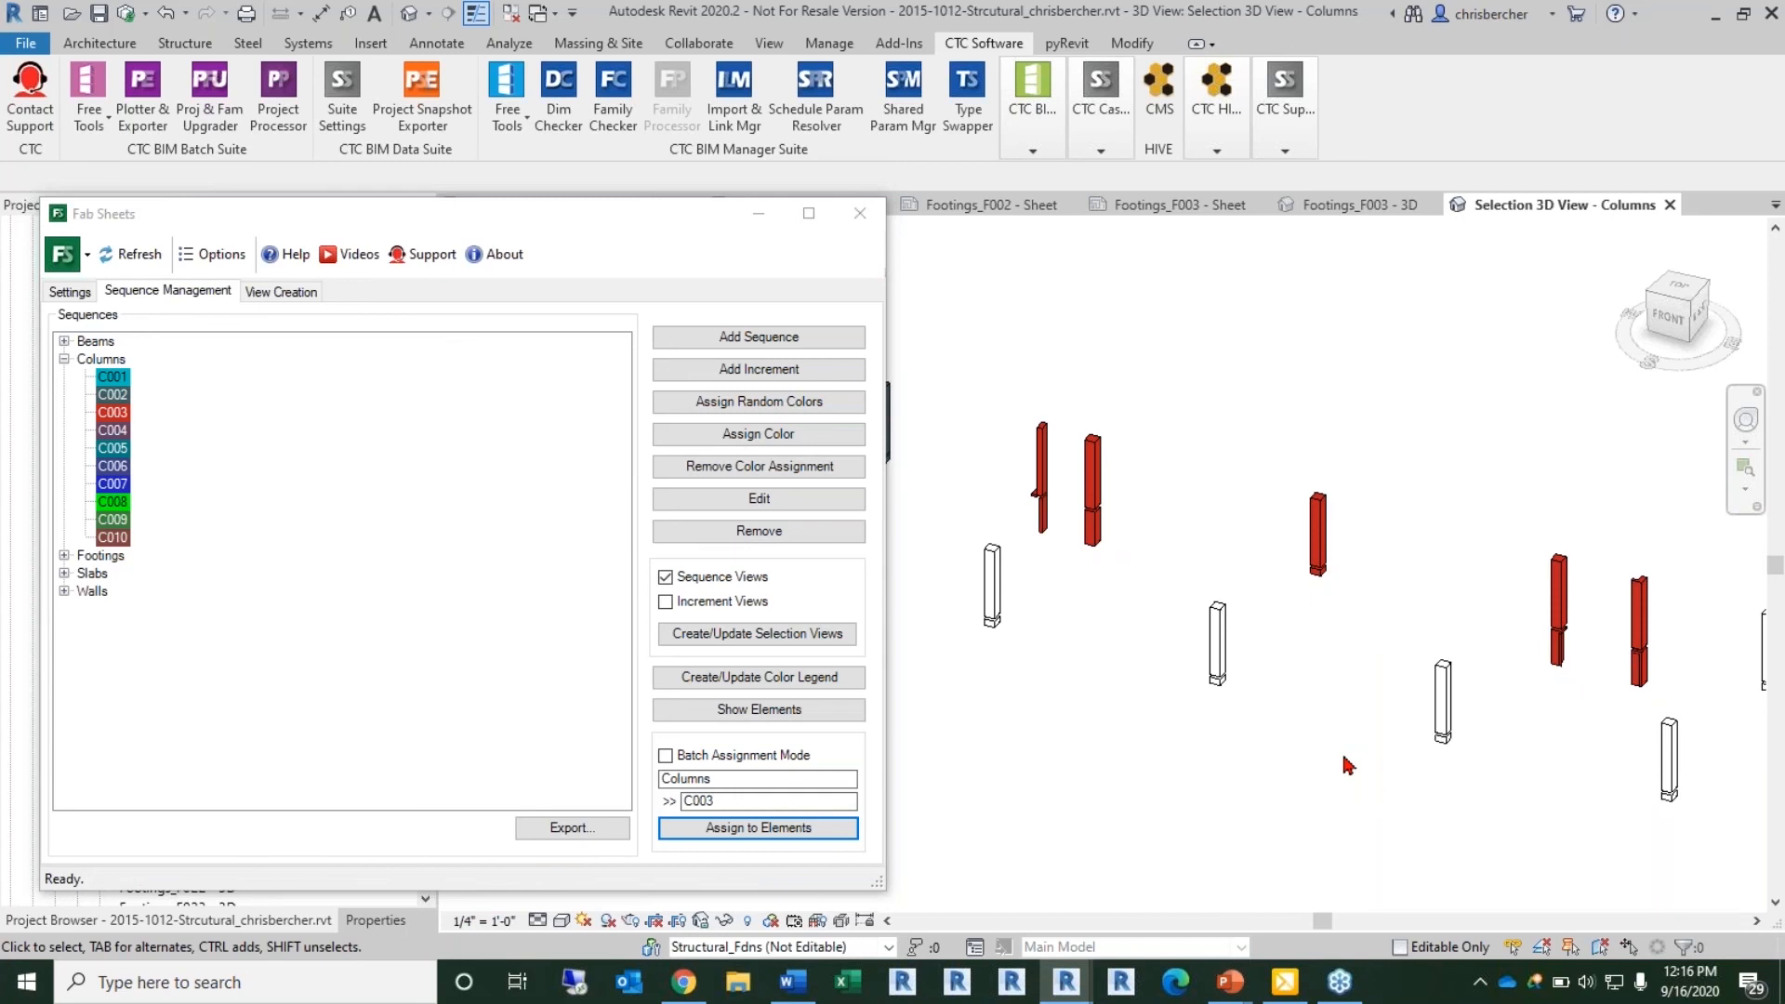
# Step: Open Fab Sheets' view creation settings and sort the list by sequence name in ascending order
pyautogui.scroll(-2, 1121, 567)
pyautogui.moveTo(1235, 612); pyautogui.dragTo(1421, 651, button='middle')
pyautogui.scroll(-1, 1413, 651)
pyautogui.click(671, 226)
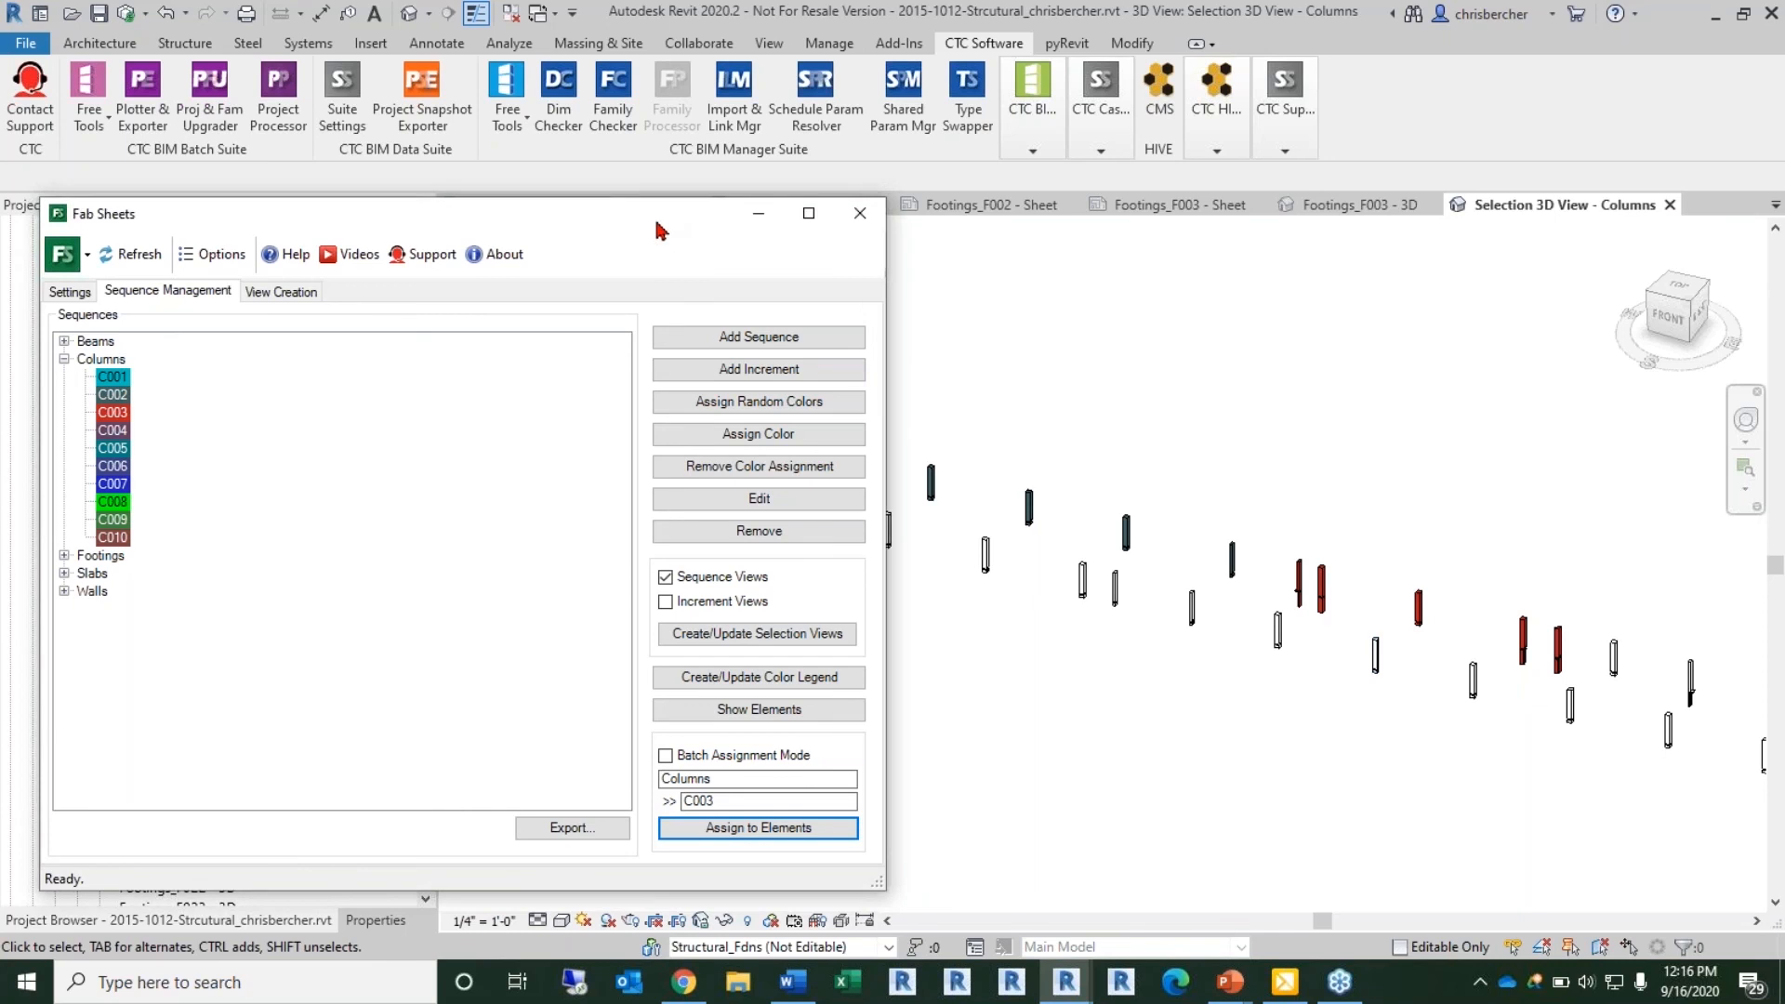
pyautogui.click(259, 291)
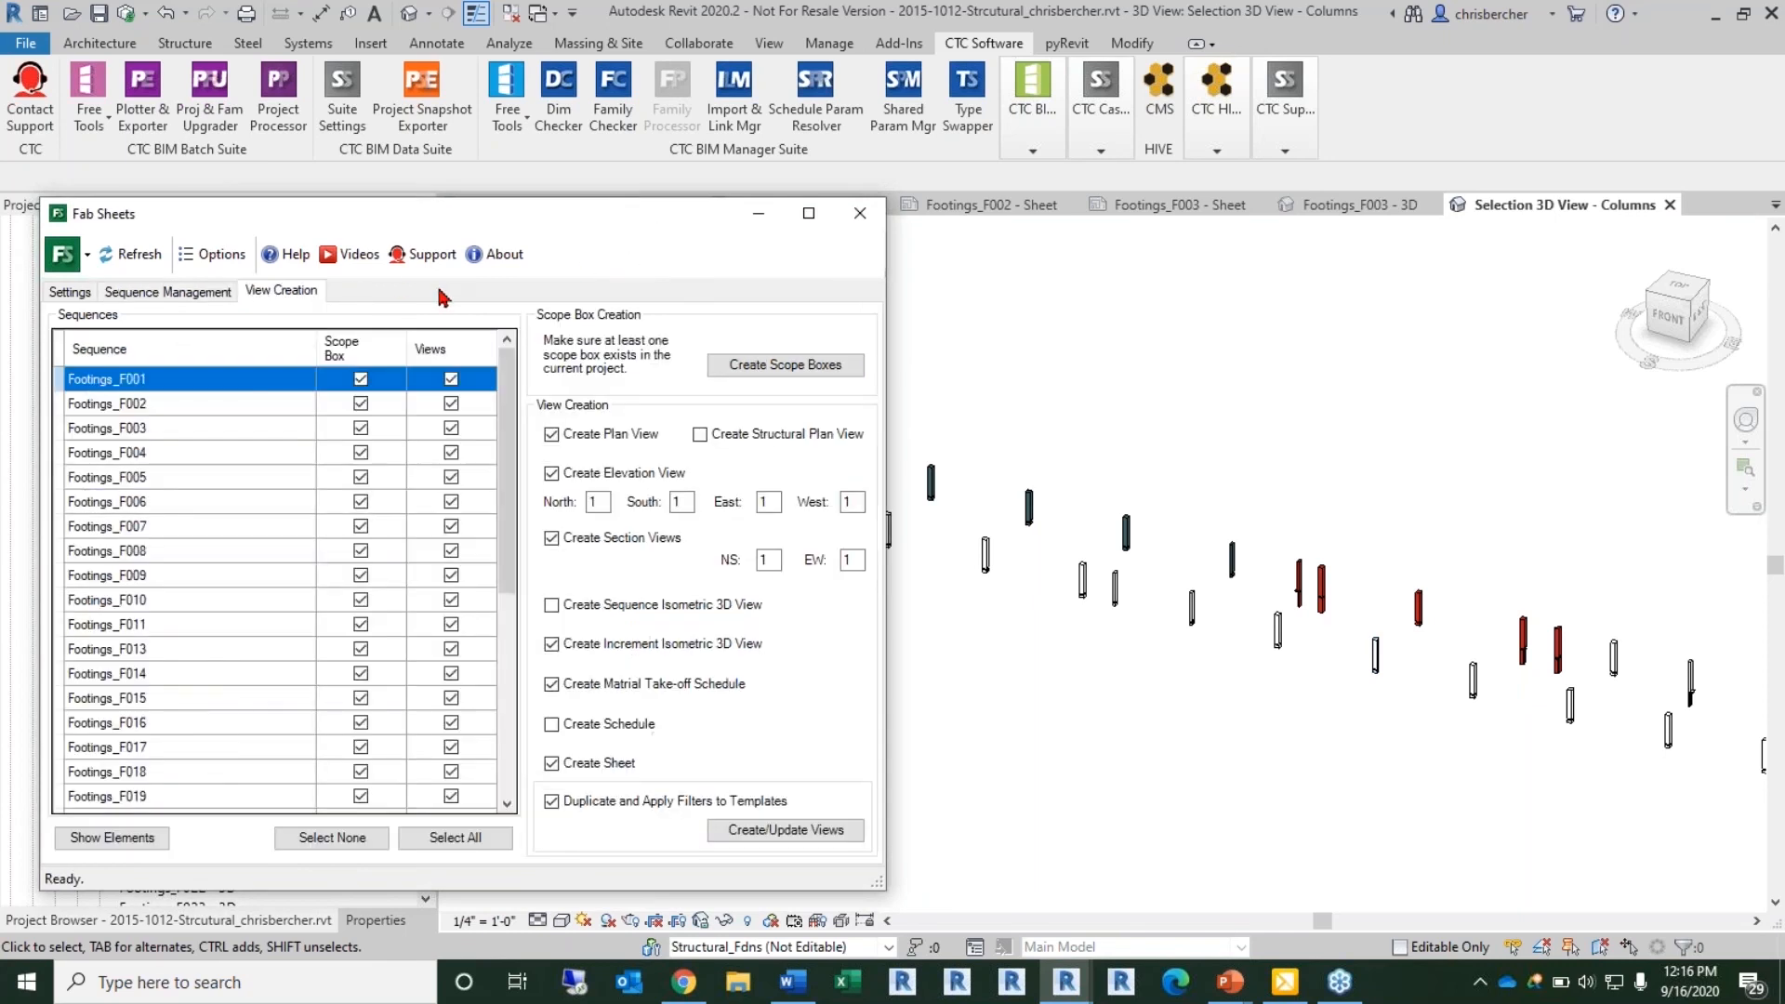
pyautogui.click(168, 292)
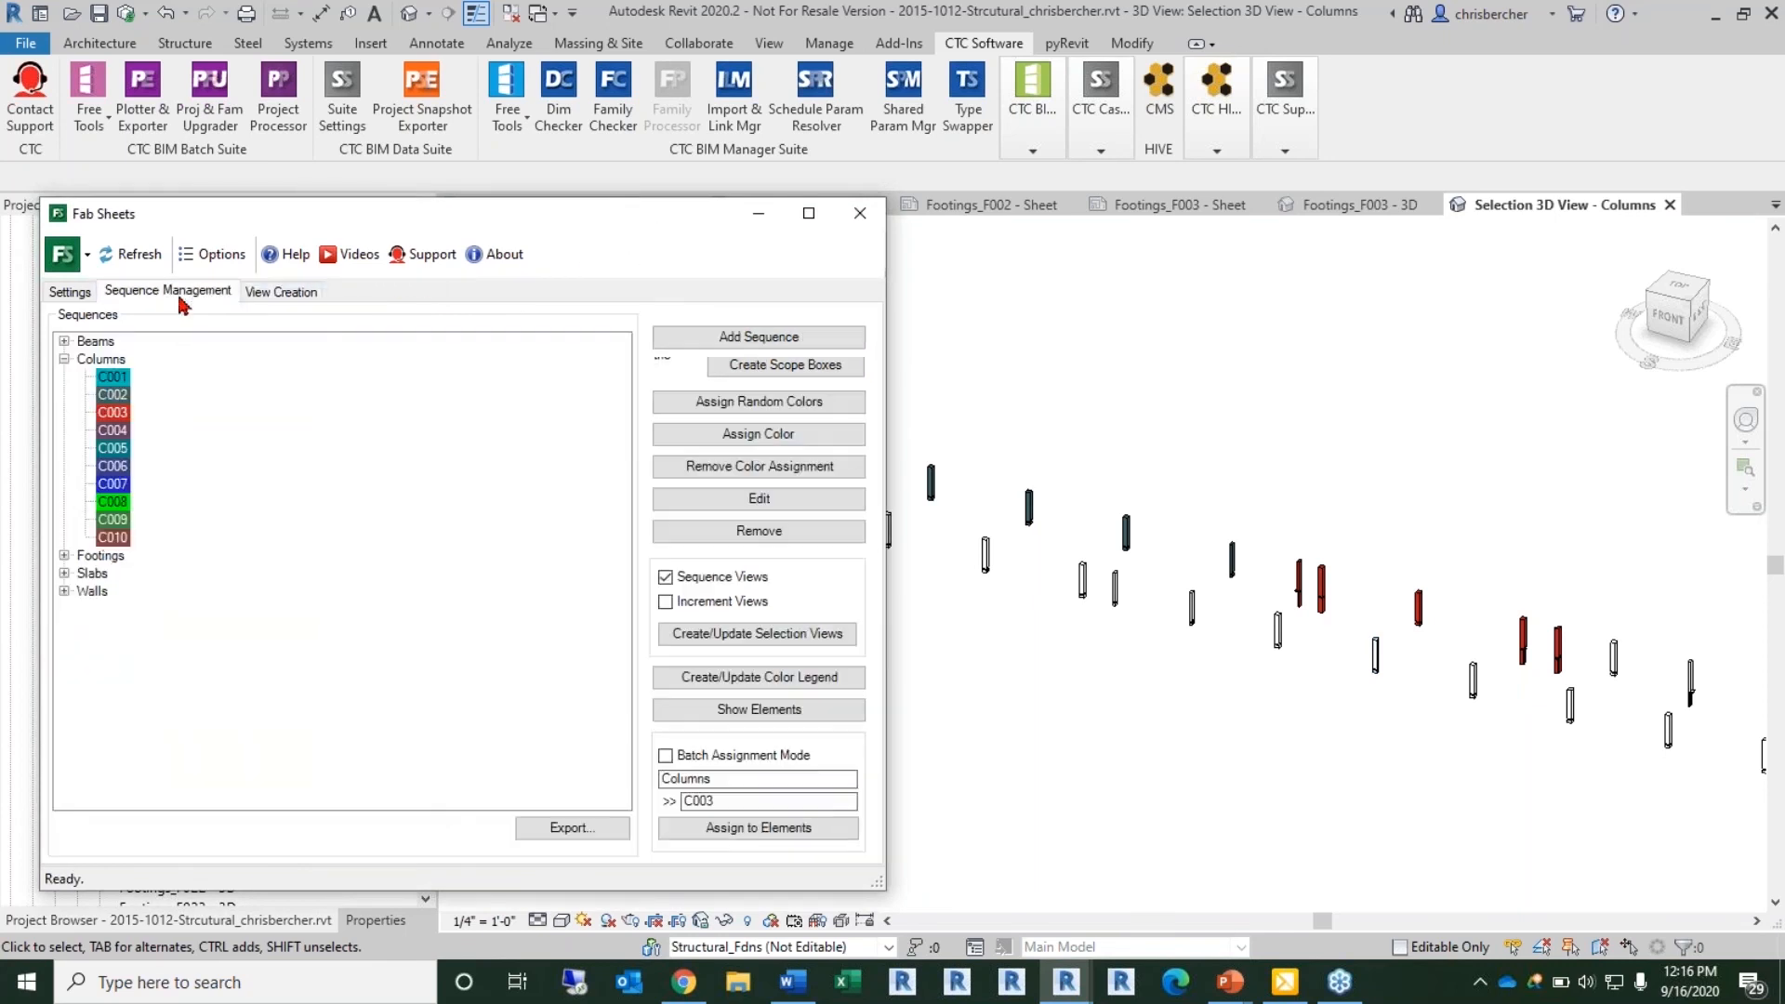
pyautogui.click(281, 291)
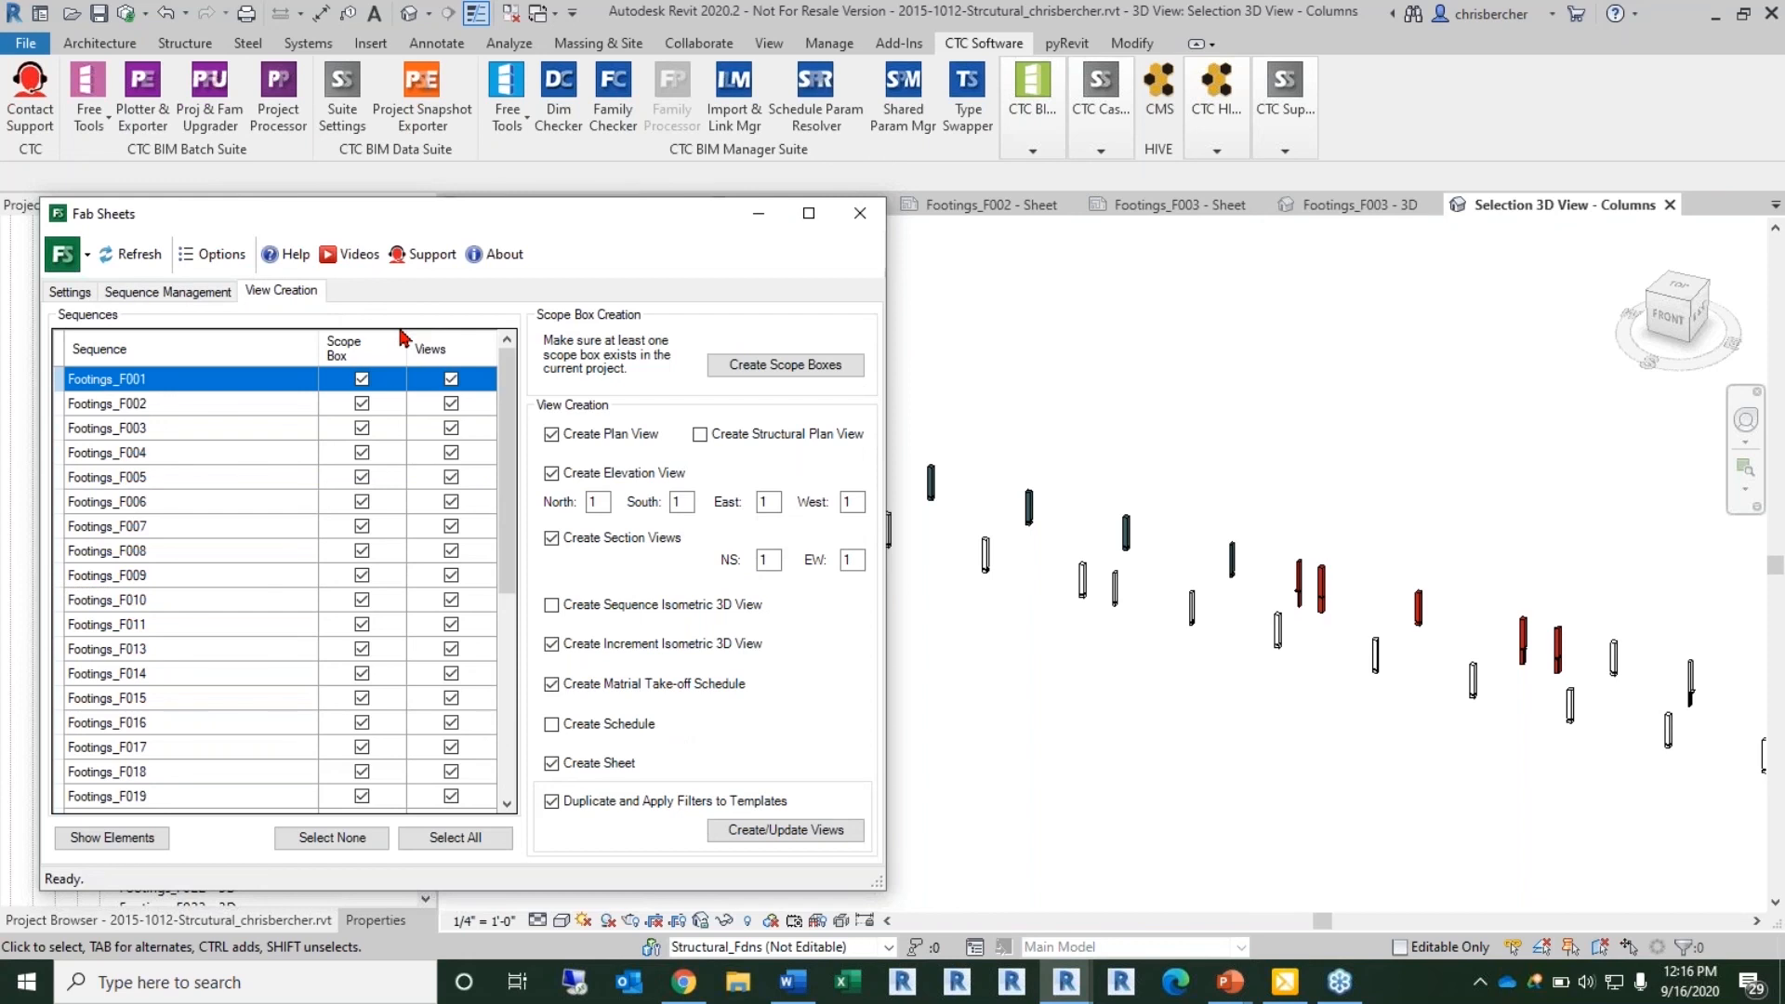
pyautogui.scroll(-5, 111, 470)
pyautogui.scroll(5, 271, 650)
pyautogui.scroll(-5, 276, 640)
pyautogui.click(175, 344)
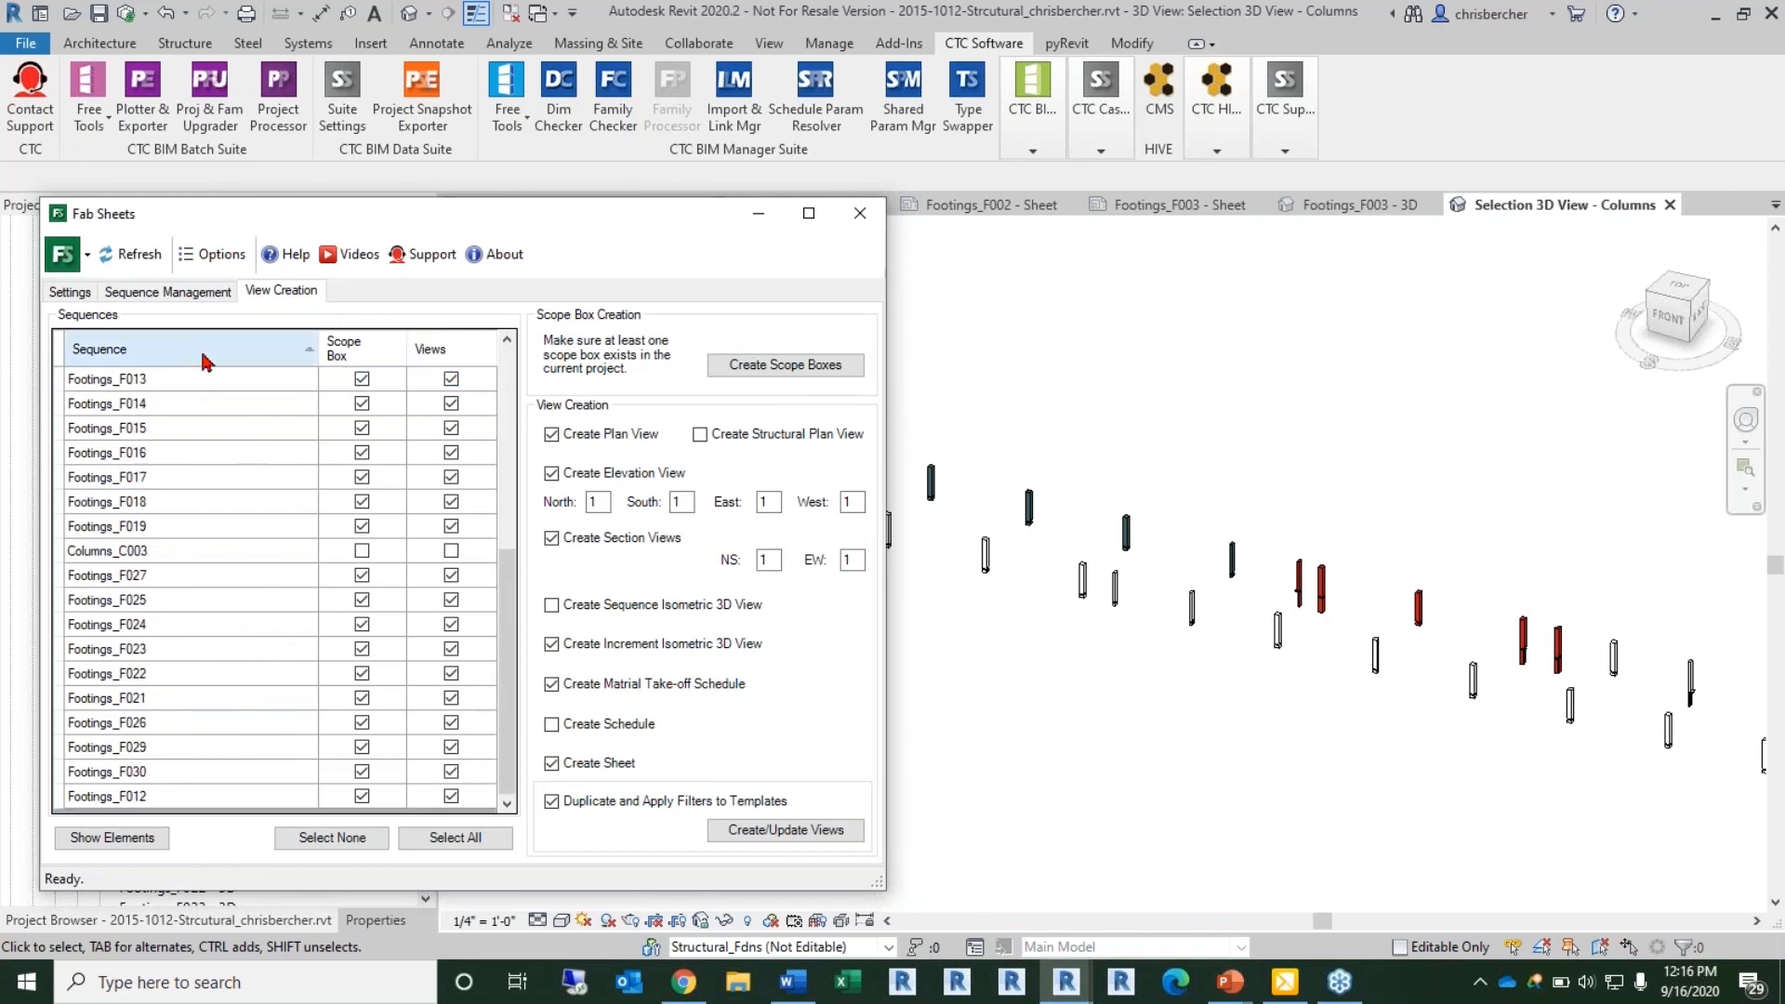
pyautogui.scroll(5, 265, 686)
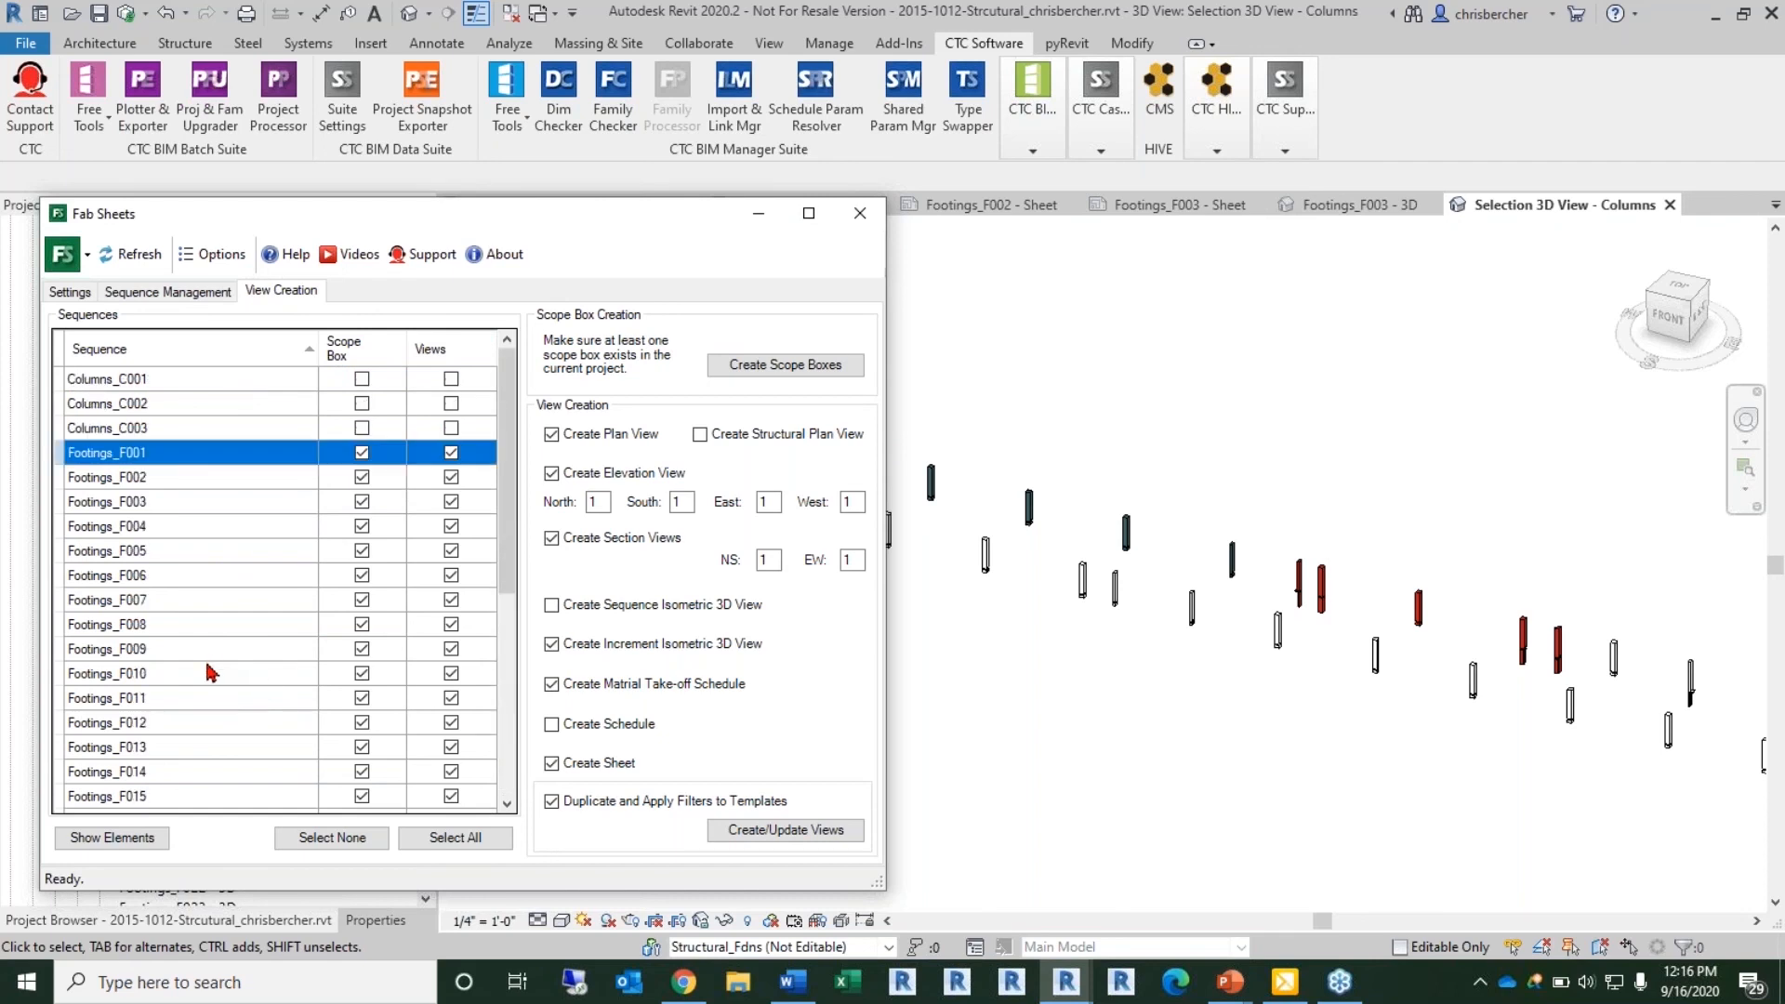
# Step: Create scope boxes for Columns_C001 through Columns_C003, and sort the list again by sequence name in ascending order
pyautogui.click(123, 429)
pyautogui.keyDown('shift'); pyautogui.click(105, 381); pyautogui.keyUp('shift')
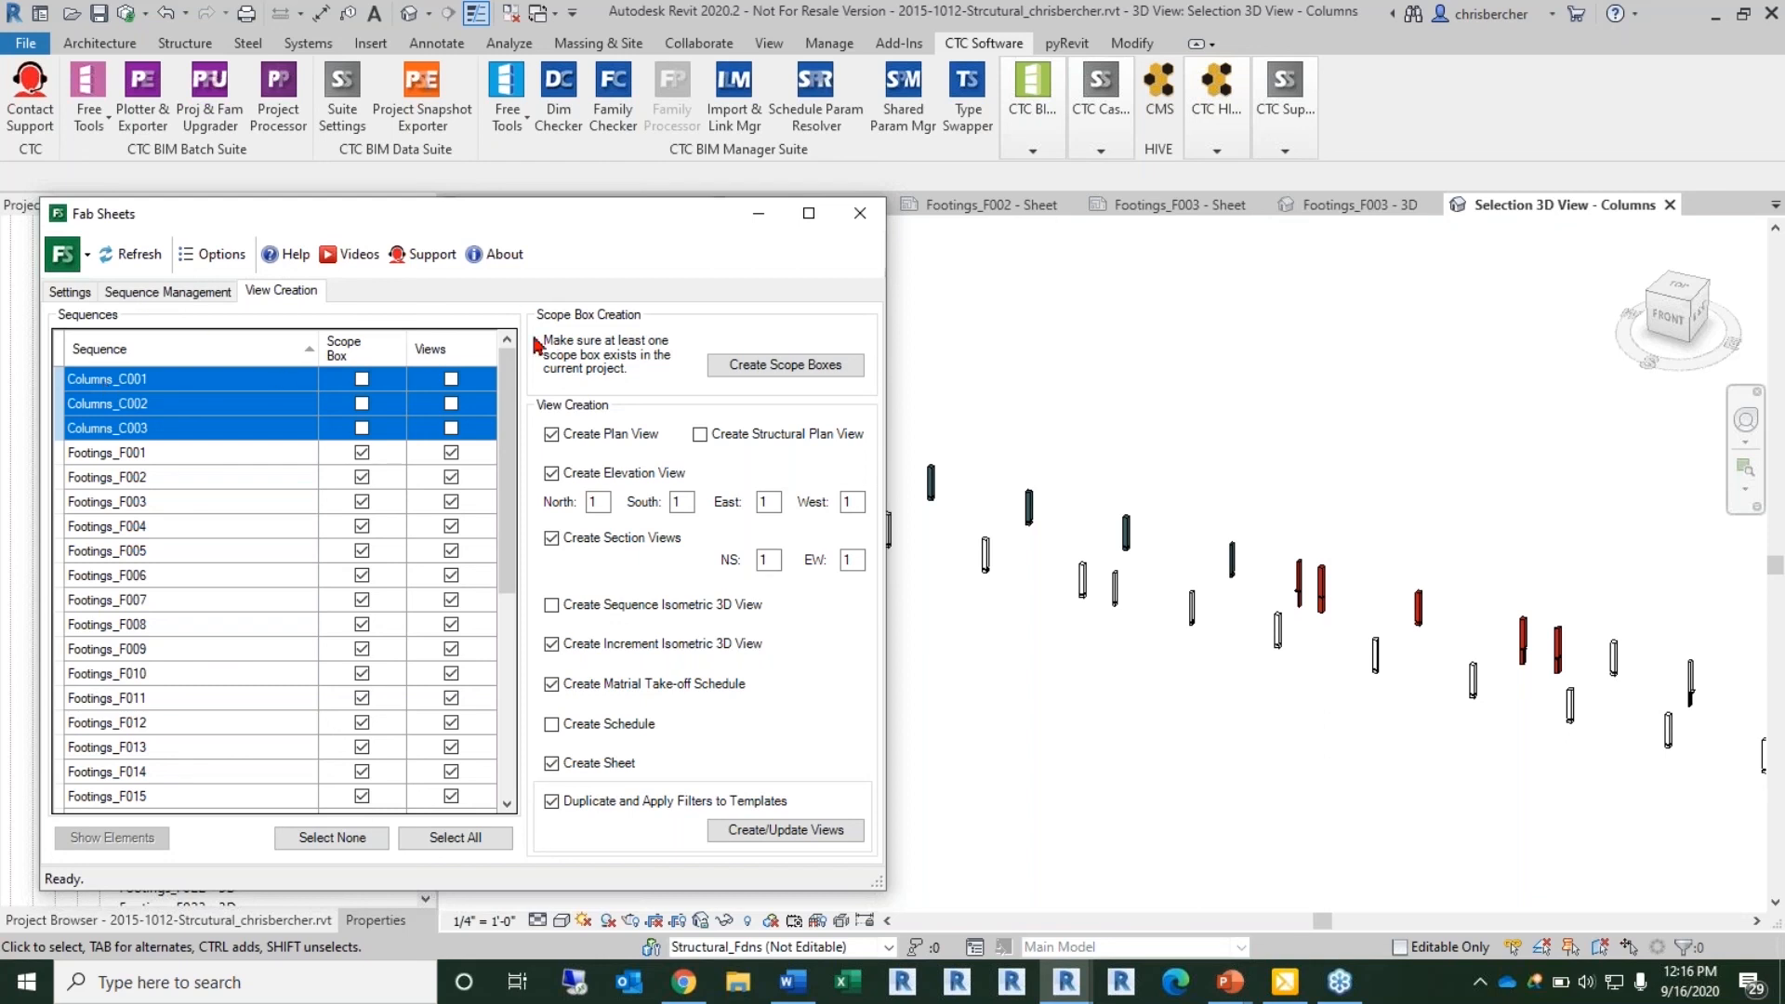
pyautogui.click(781, 365)
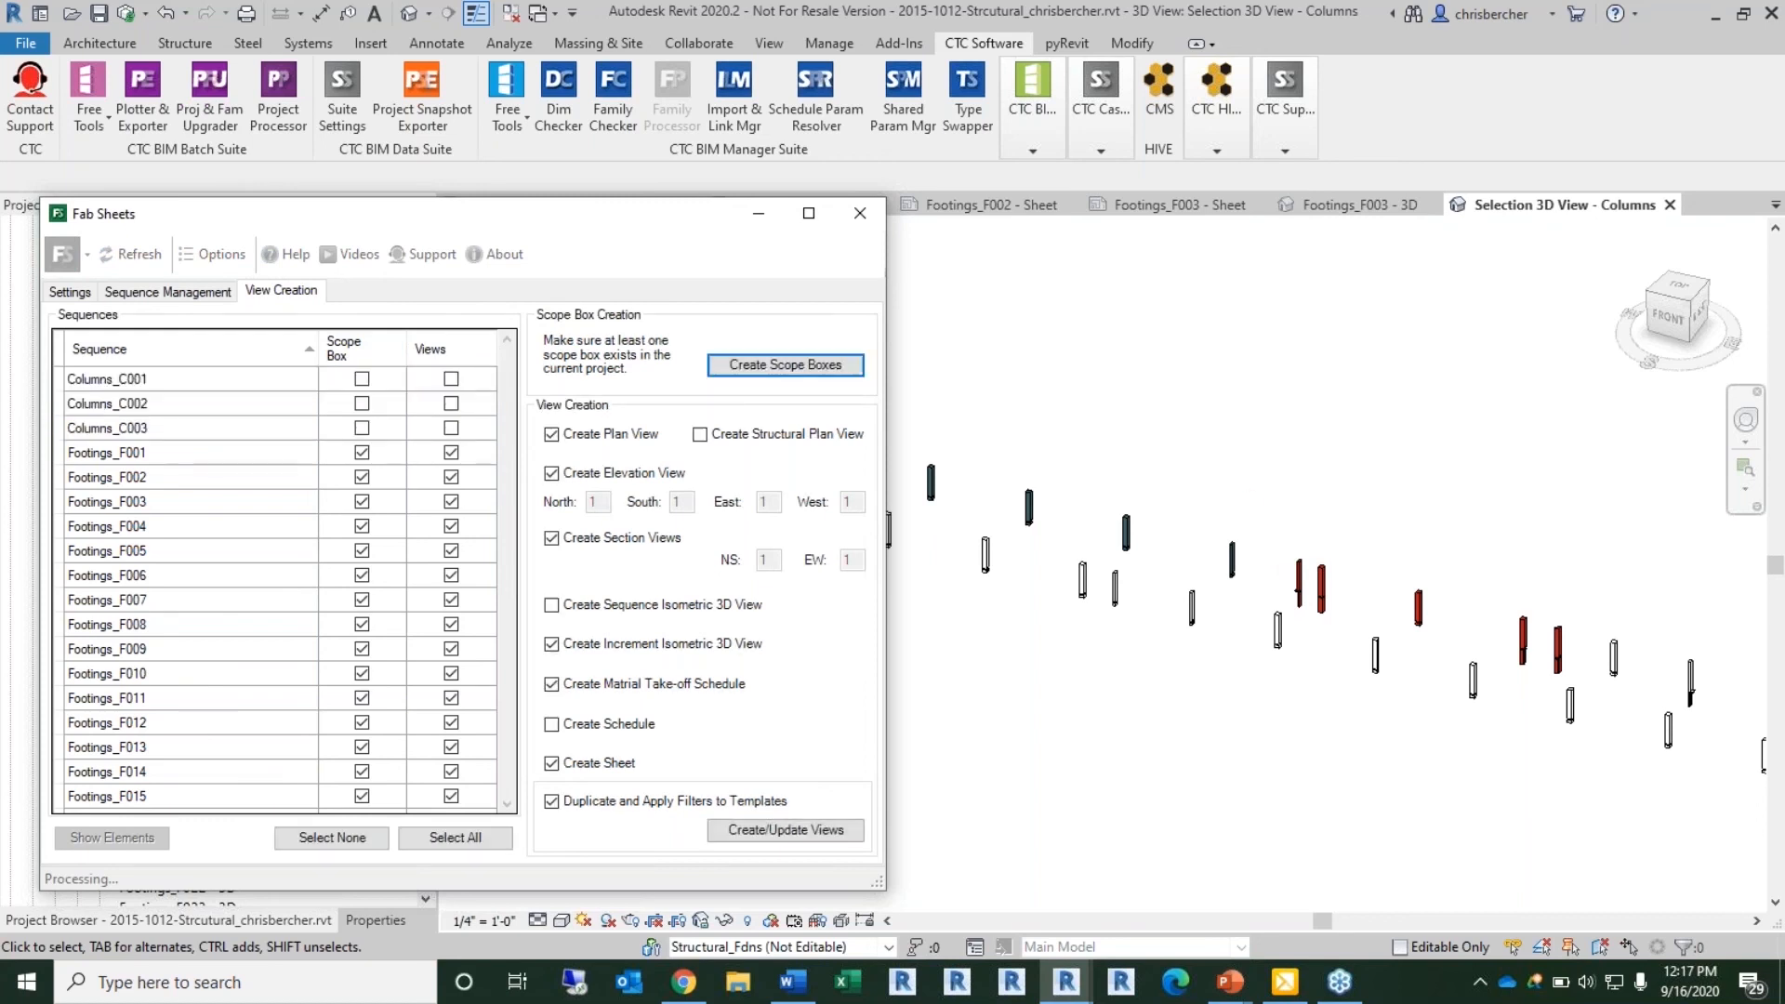
pyautogui.moveTo(1164, 433); pyautogui.dragTo(1267, 347, button='middle')
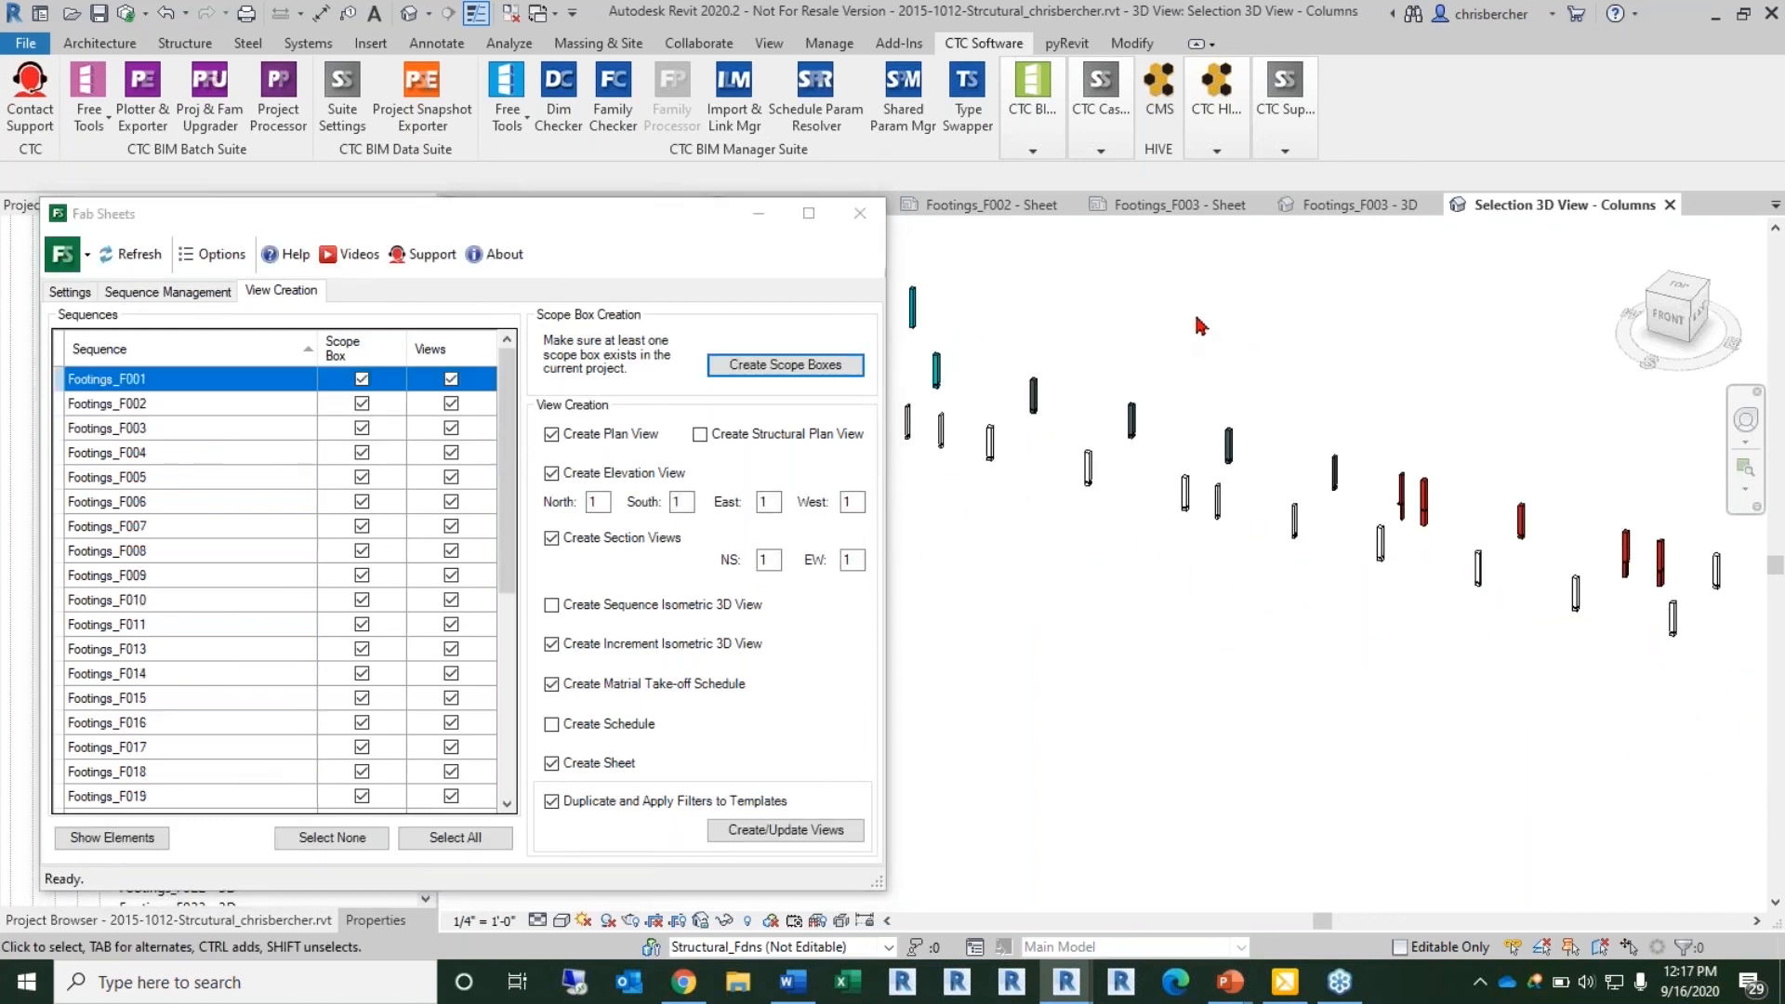
pyautogui.click(152, 352)
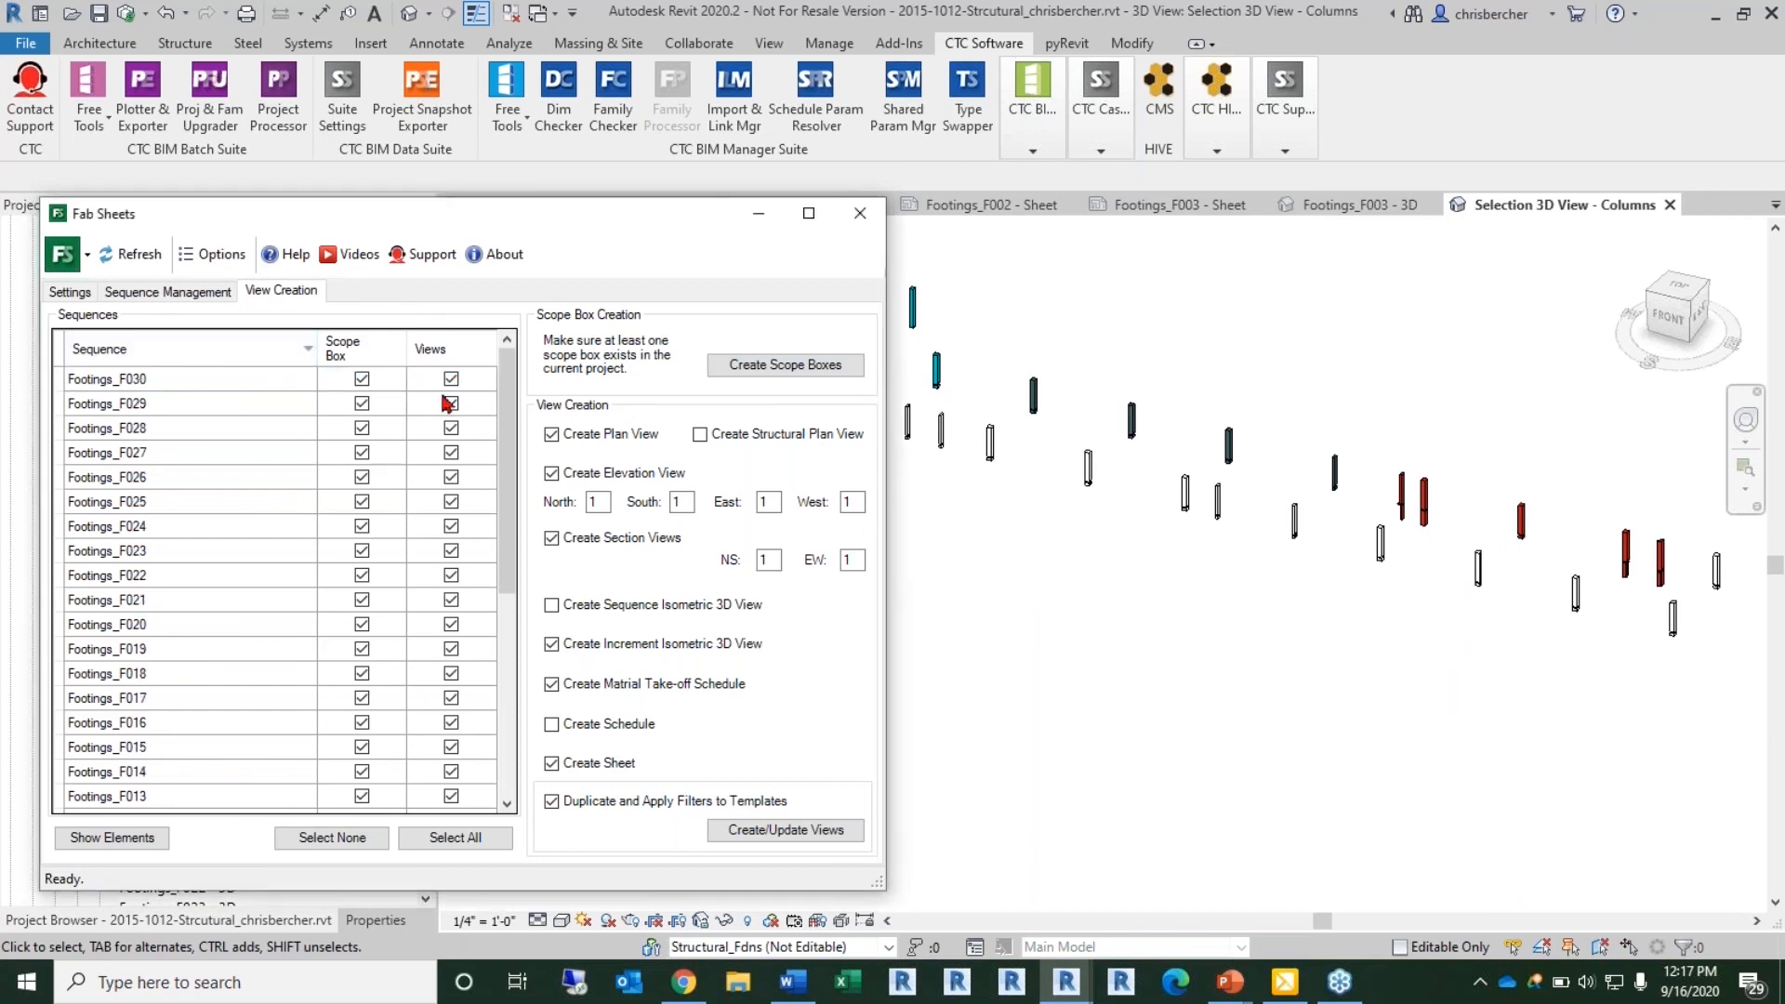
pyautogui.click(177, 353)
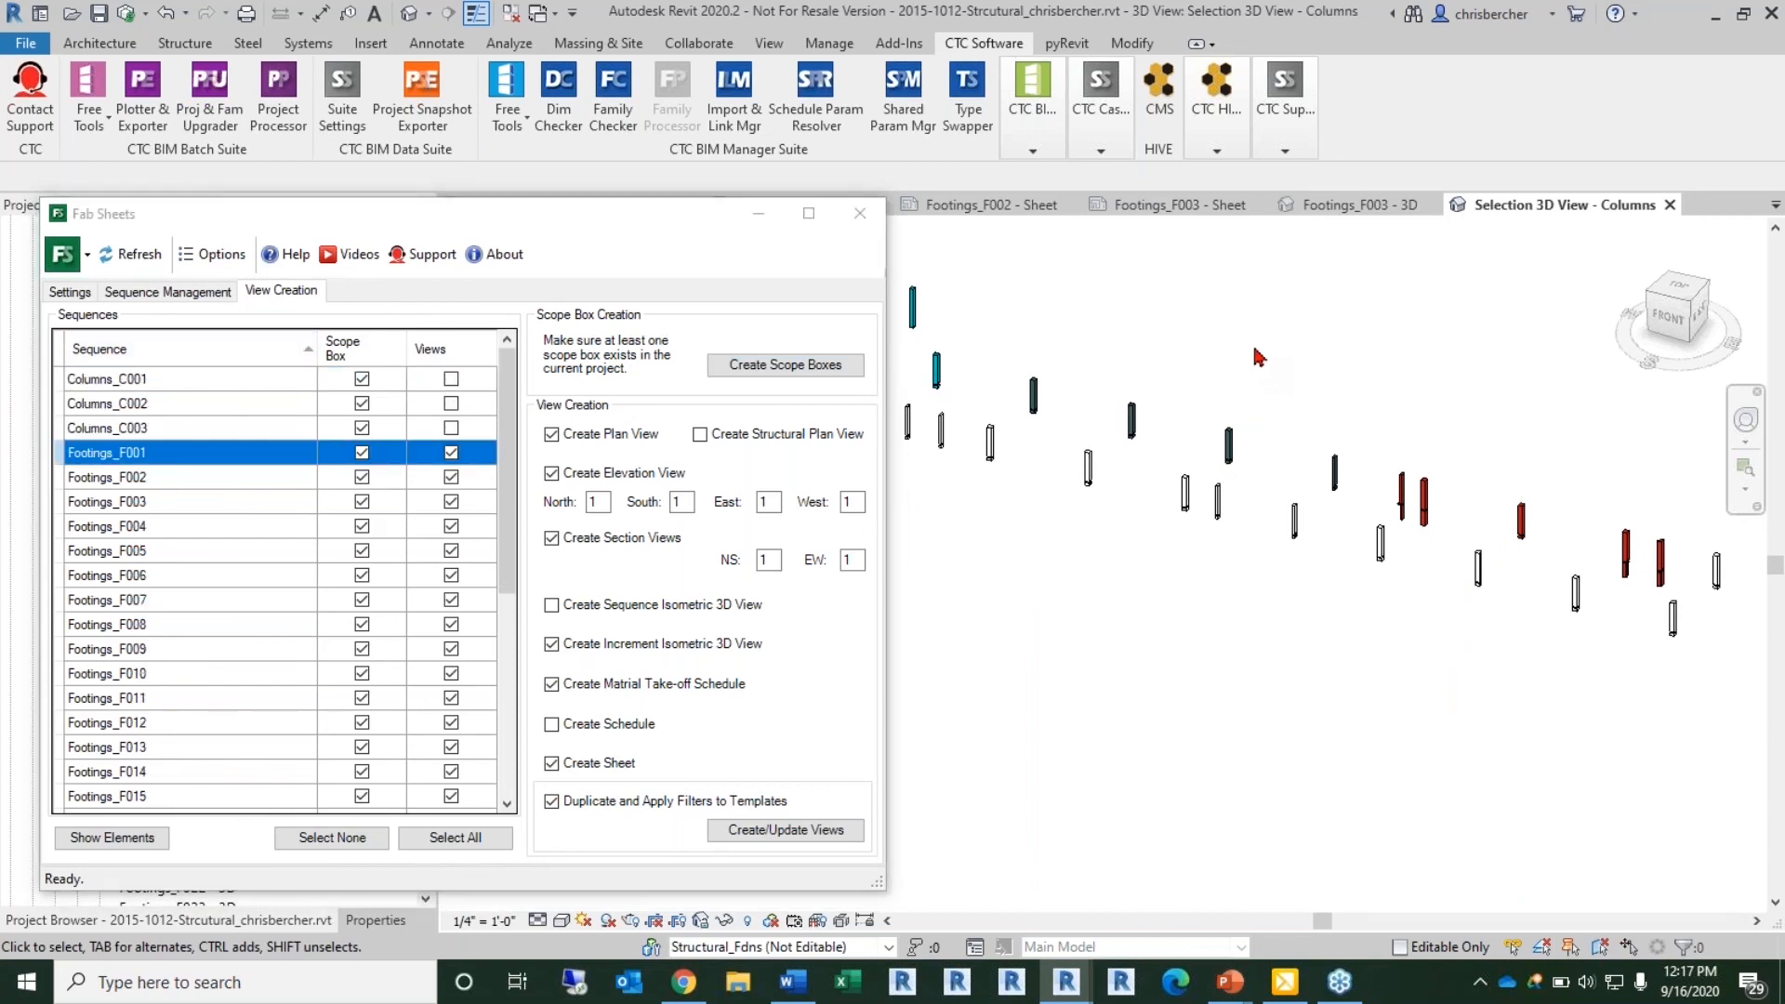
# Step: Turn on the visibility of scope boxes in the Selection 3D View - Columns view
pyautogui.press('v')
pyautogui.press('v')
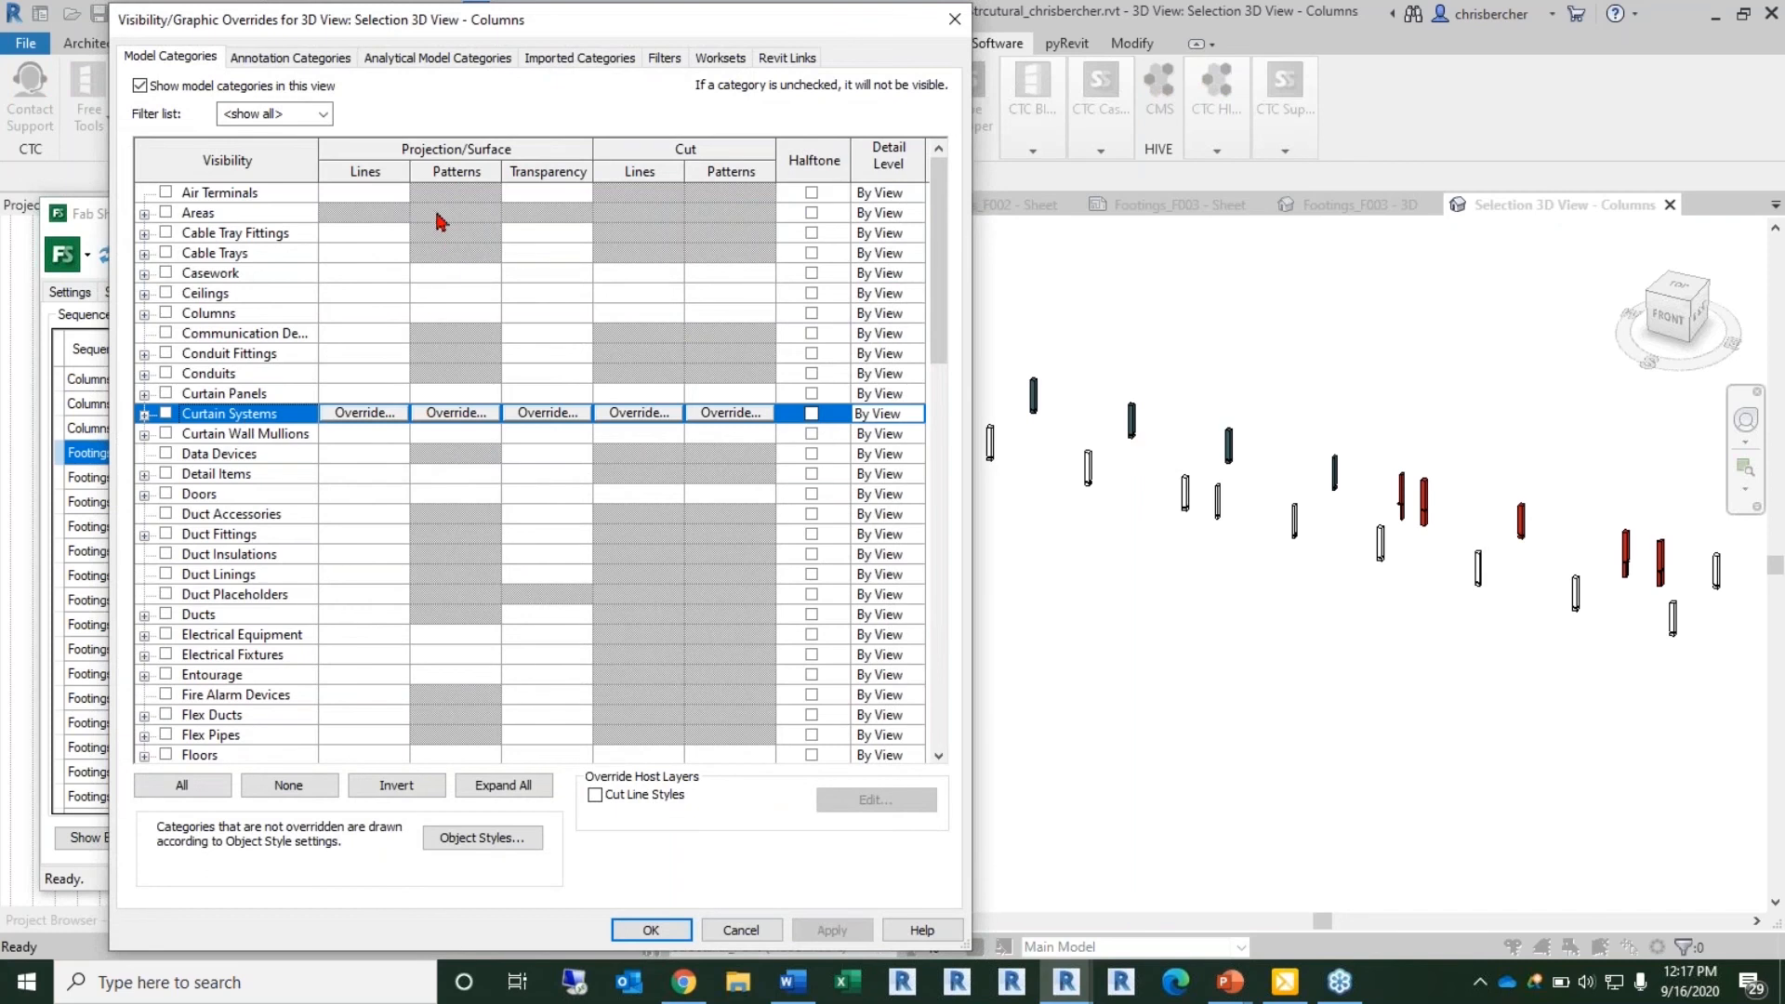
pyautogui.hotkey('ctrl', 'Tab')
pyautogui.press('s')
pyautogui.scroll(-2, 172, 707)
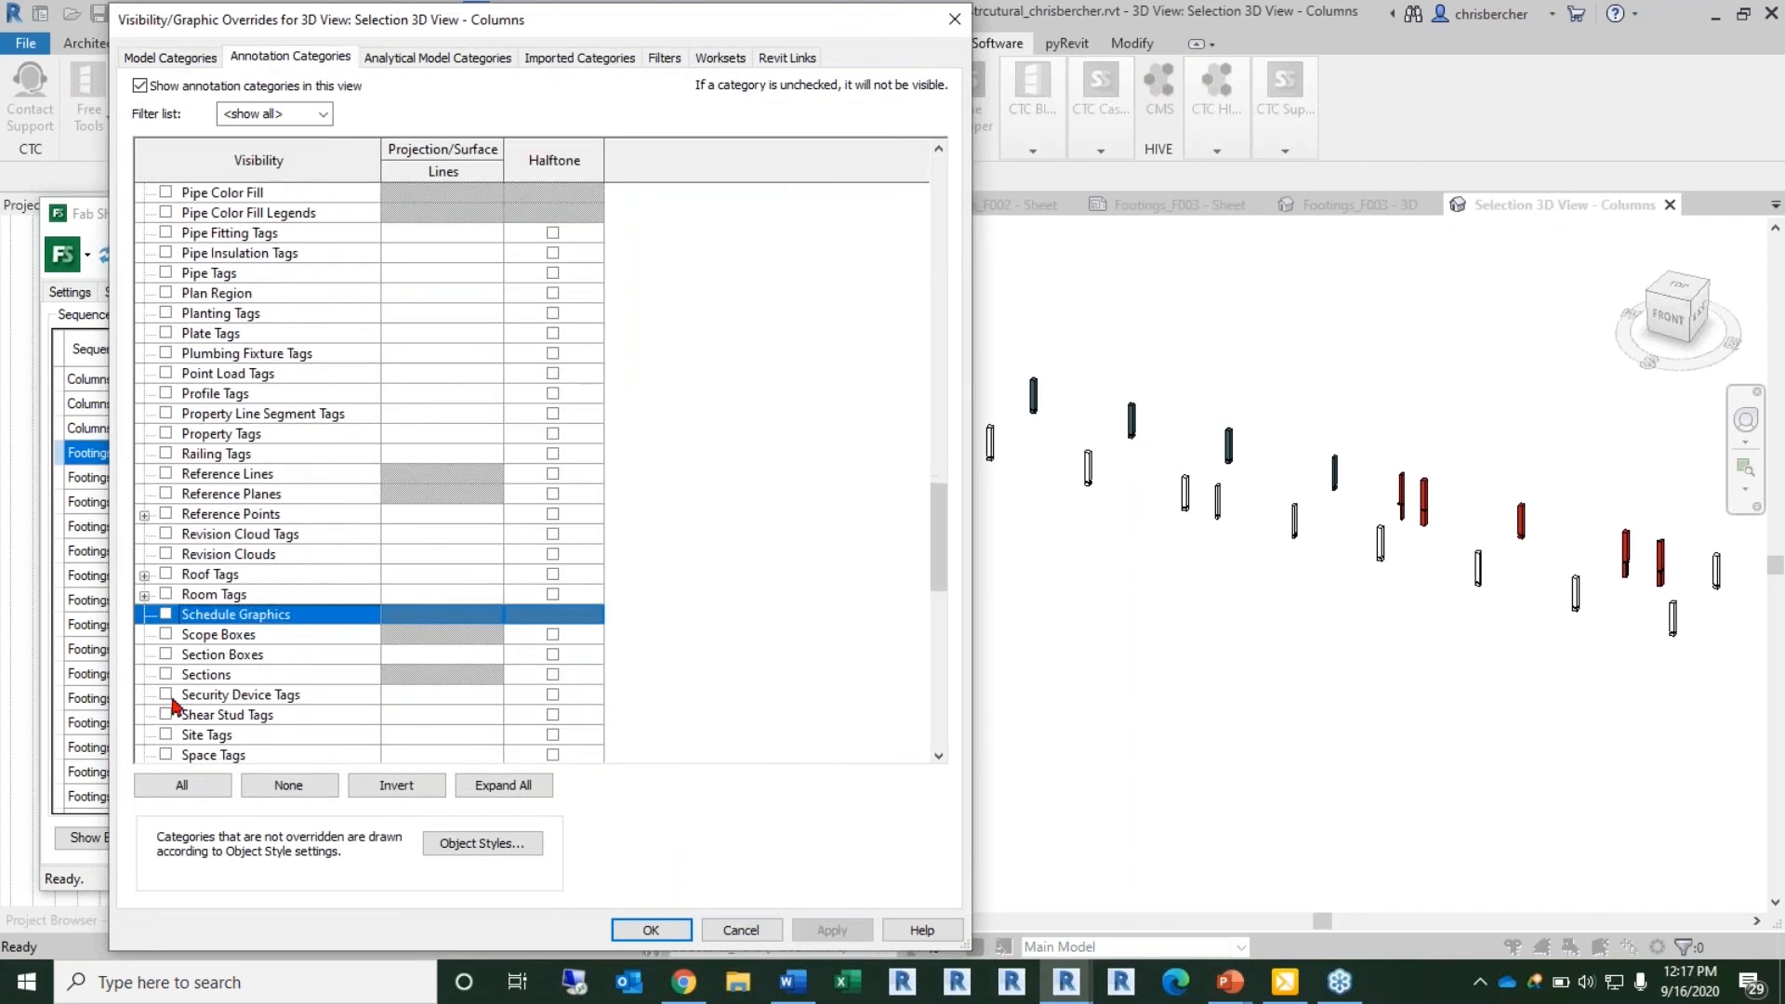
pyautogui.click(168, 634)
pyautogui.click(662, 930)
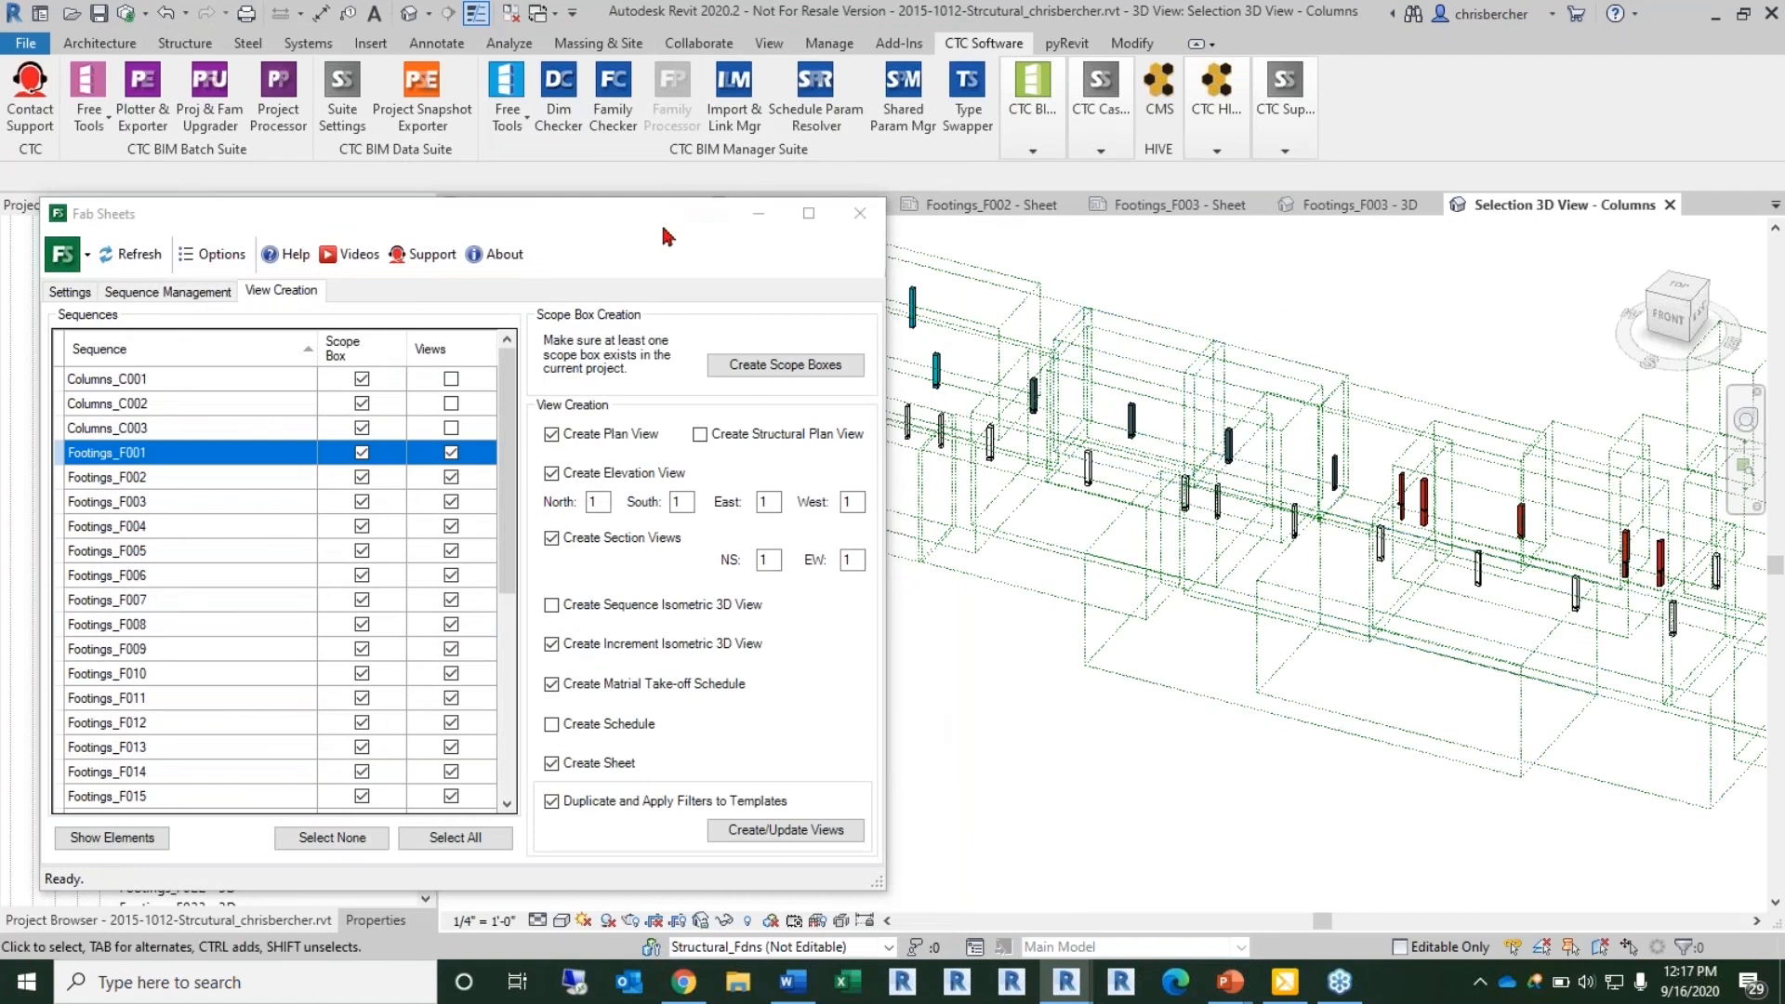
# Step: Select the Columns_C001 scope box, minimize Fab Sheets, and display the box's properties
pyautogui.moveTo(664, 229); pyautogui.dragTo(627, 210)
pyautogui.moveTo(1115, 461); pyautogui.dragTo(1408, 591, button='middle')
pyautogui.click(886, 541)
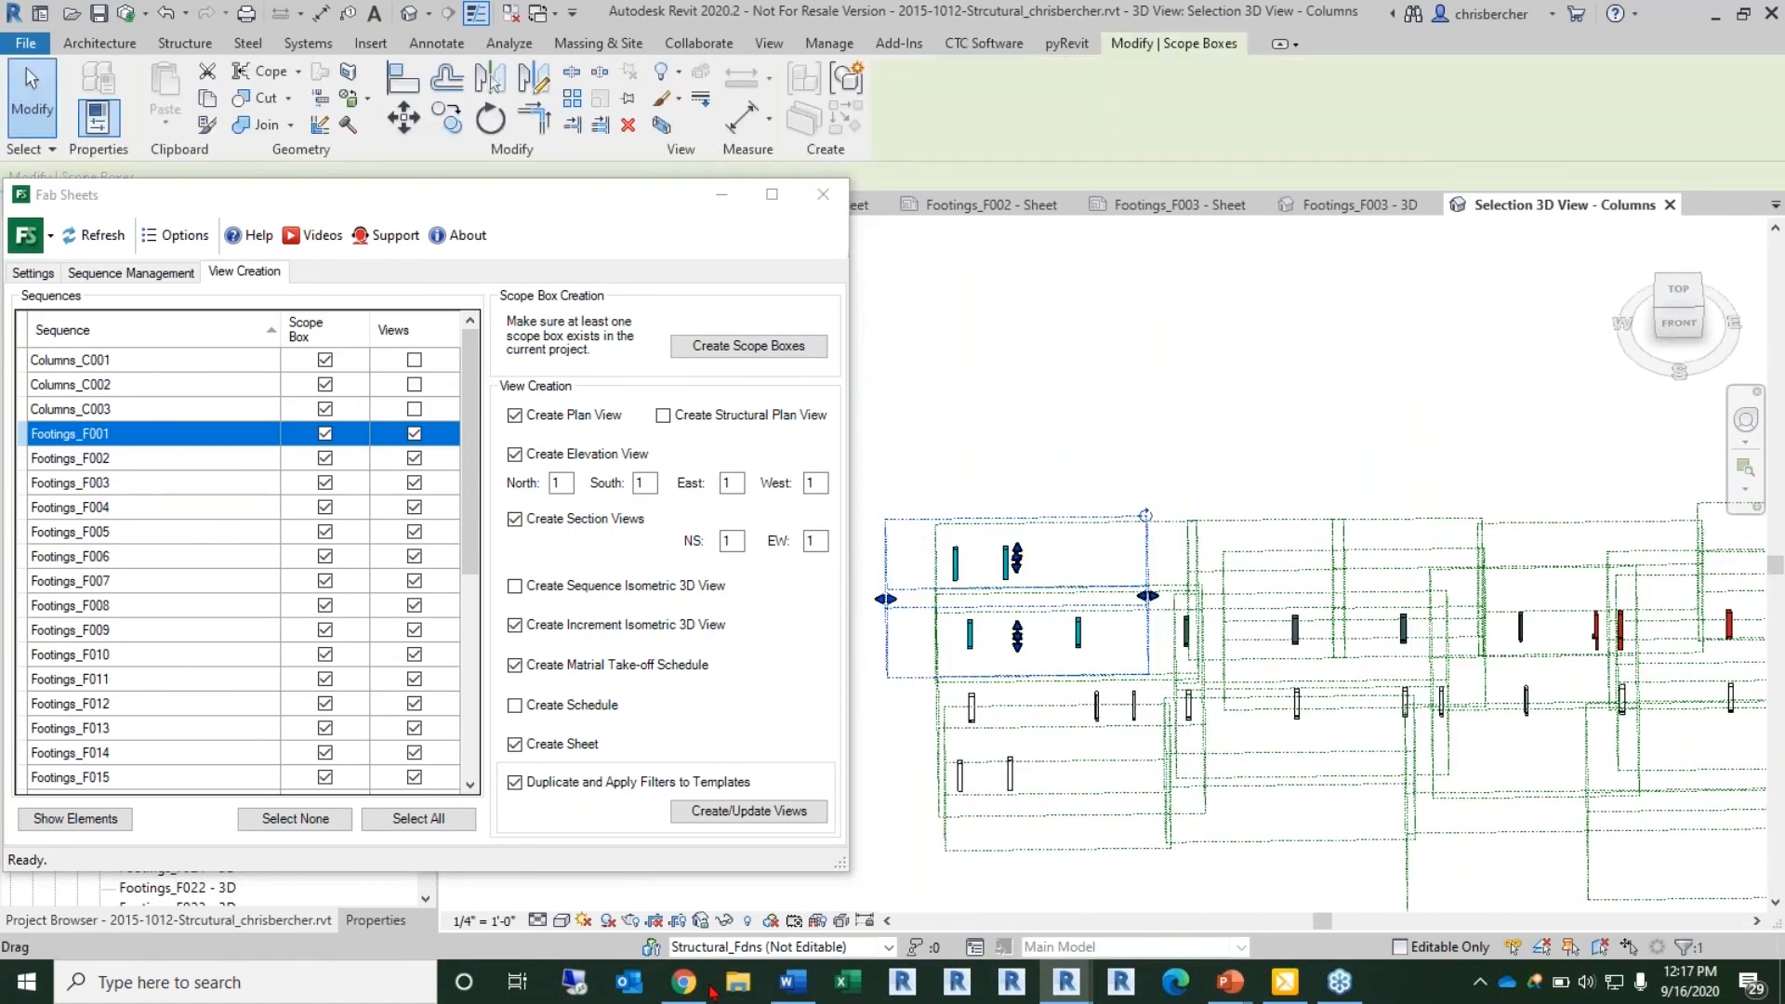
pyautogui.click(722, 194)
pyautogui.click(376, 921)
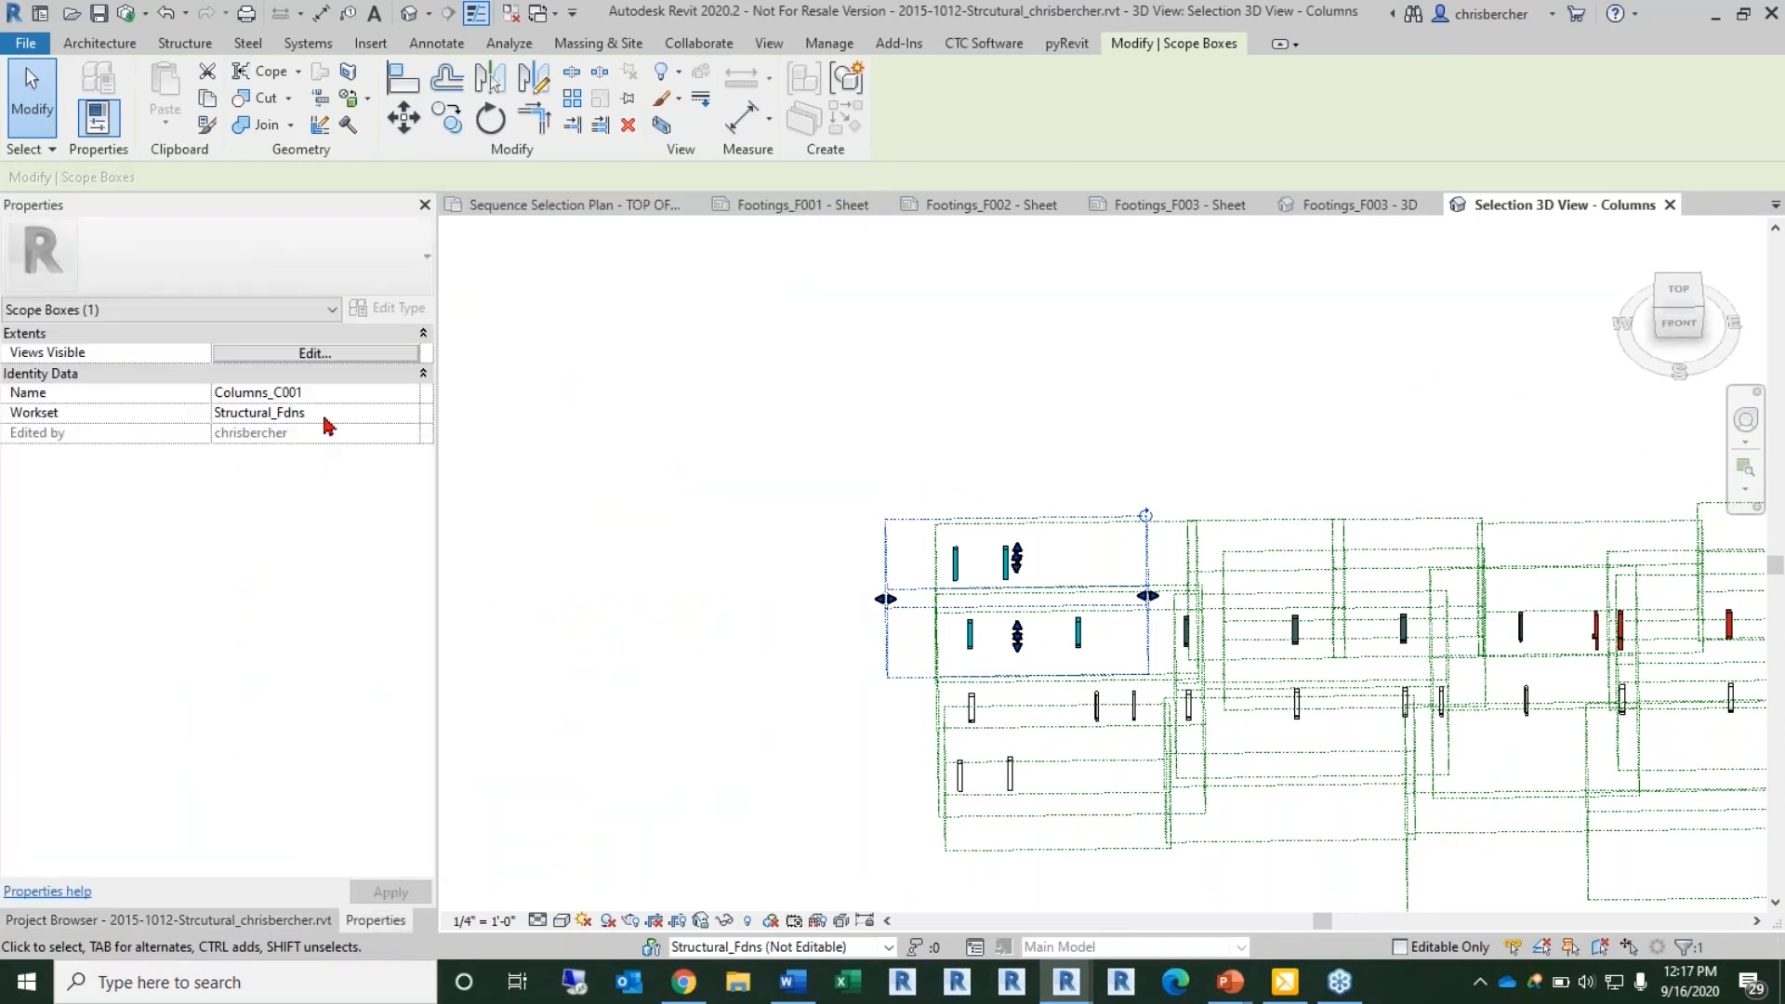
pyautogui.scroll(5, 964, 626)
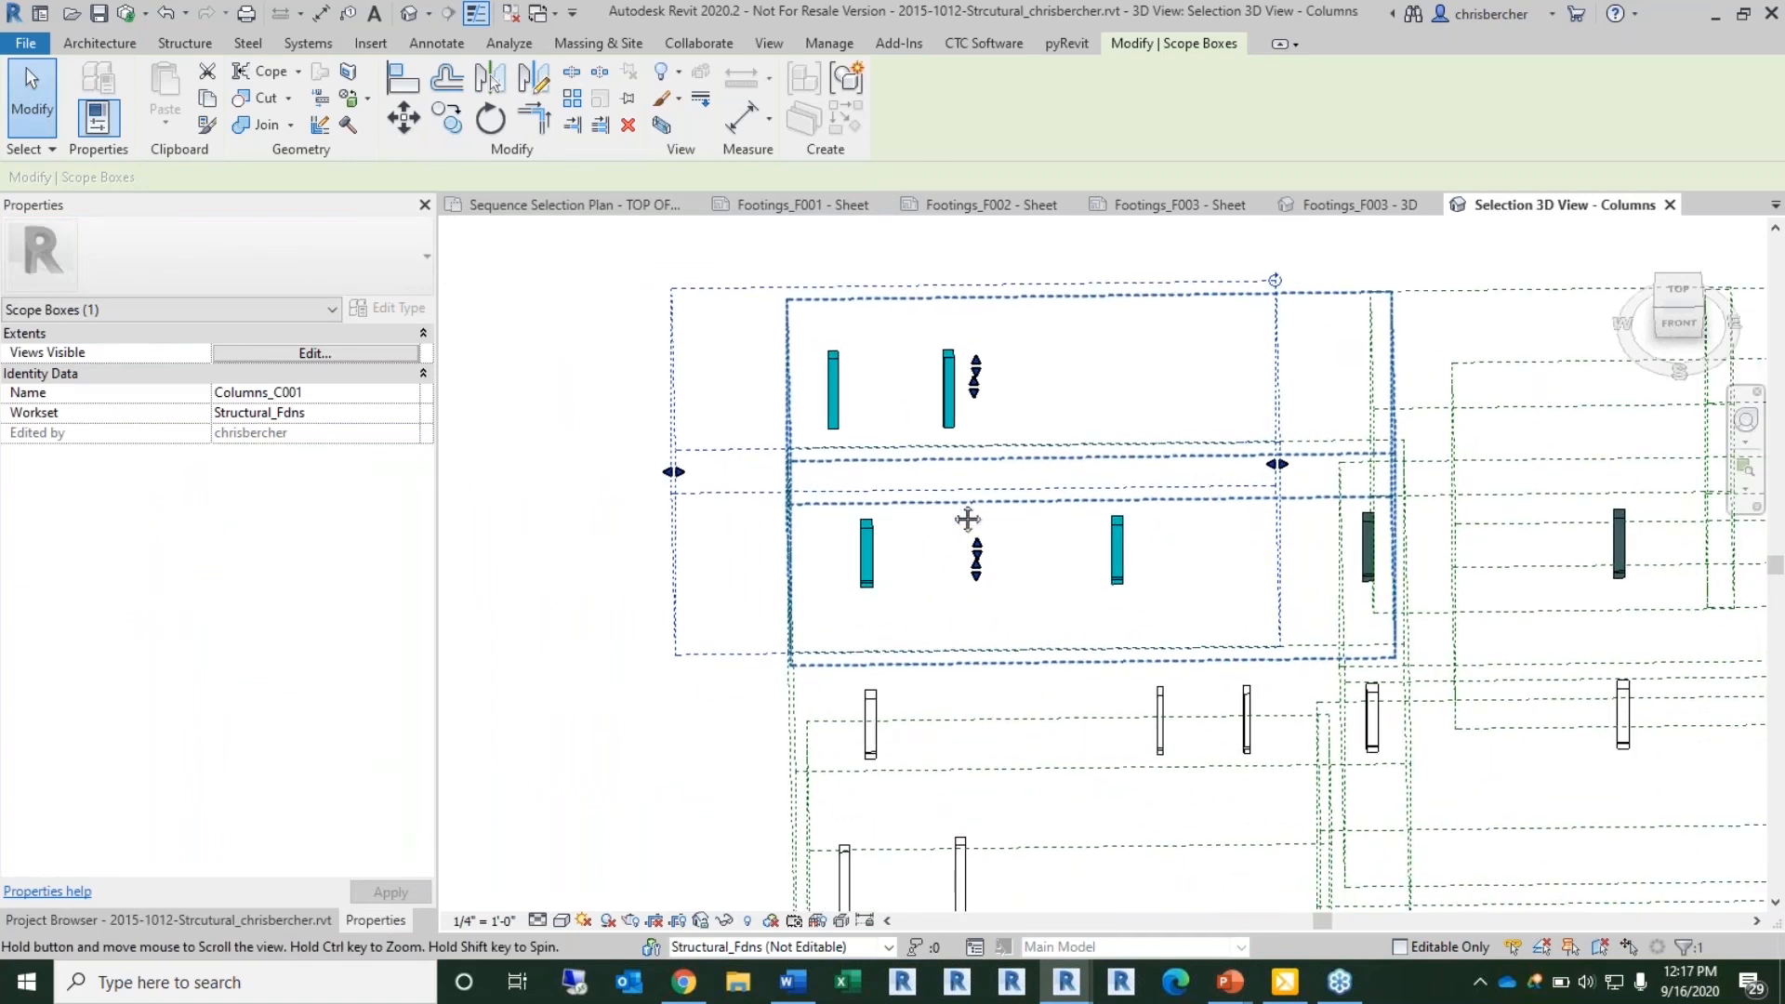
pyautogui.keyDown('shift'); pyautogui.moveTo(1012, 500); pyautogui.dragTo(883, 633, button='middle'); pyautogui.keyUp('shift')
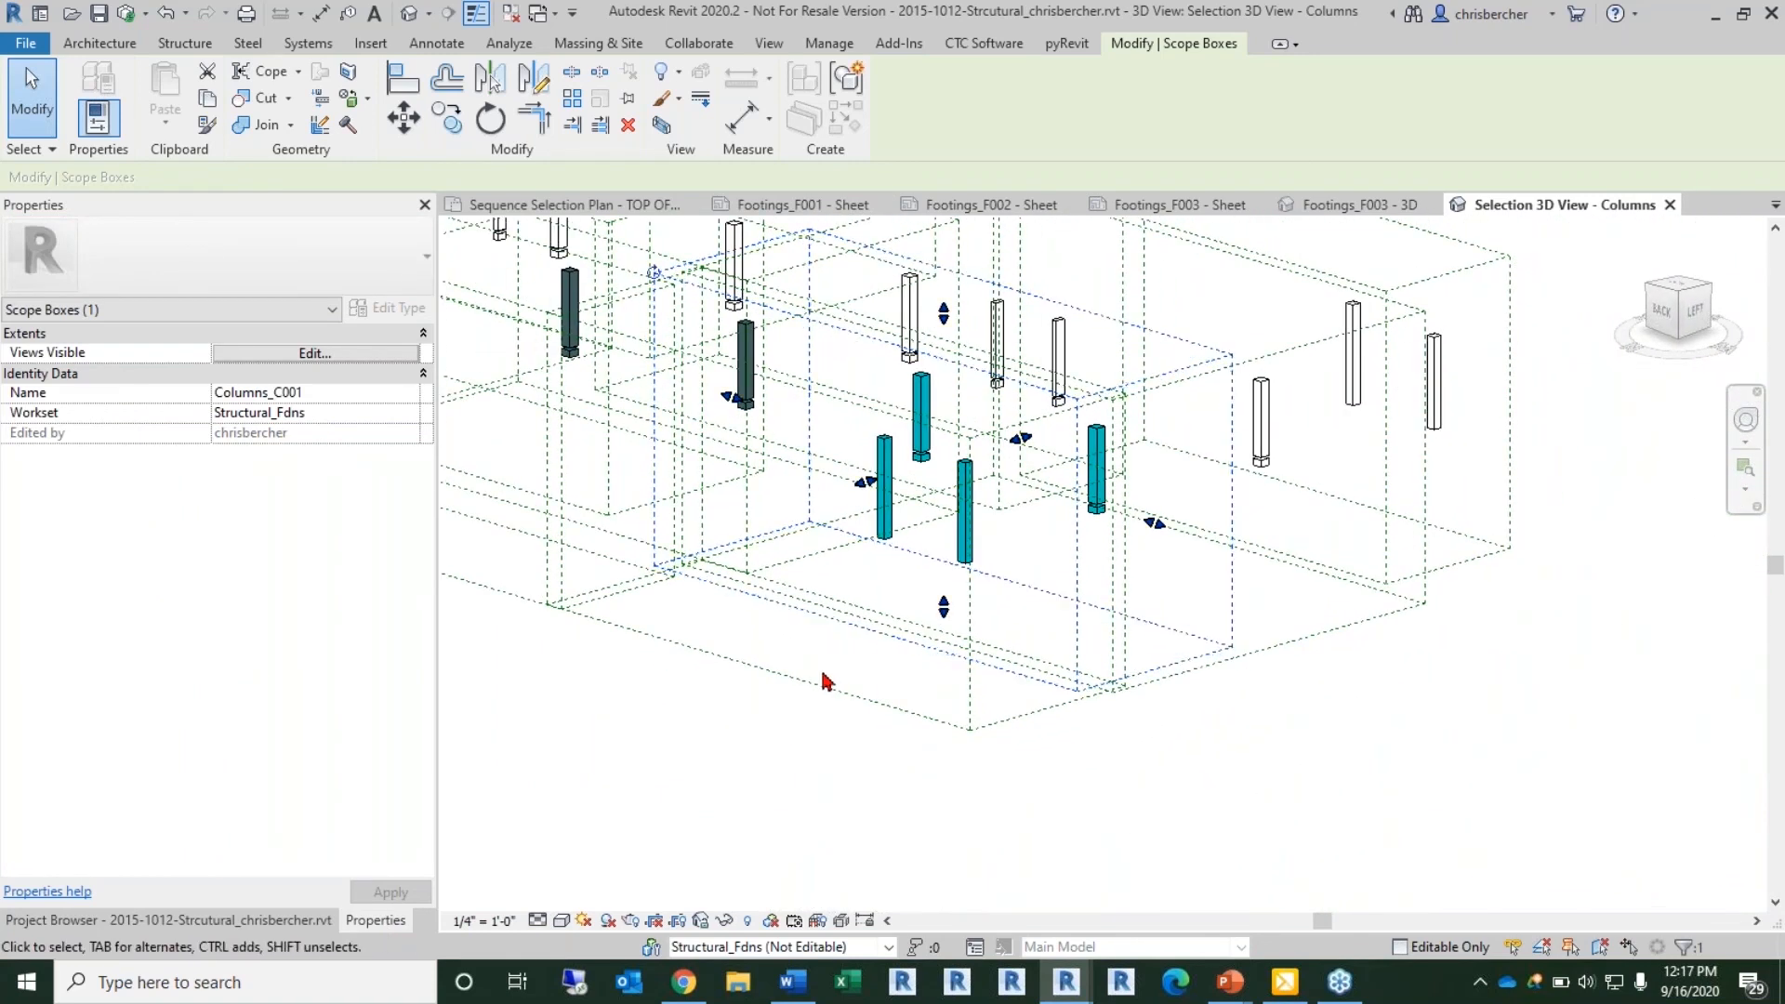
# Step: Tighten the Columns_C001 scope box's height and width around its four columns, working from the back view
pyautogui.moveTo(947, 606); pyautogui.dragTo(1123, 516)
pyautogui.click(1661, 309)
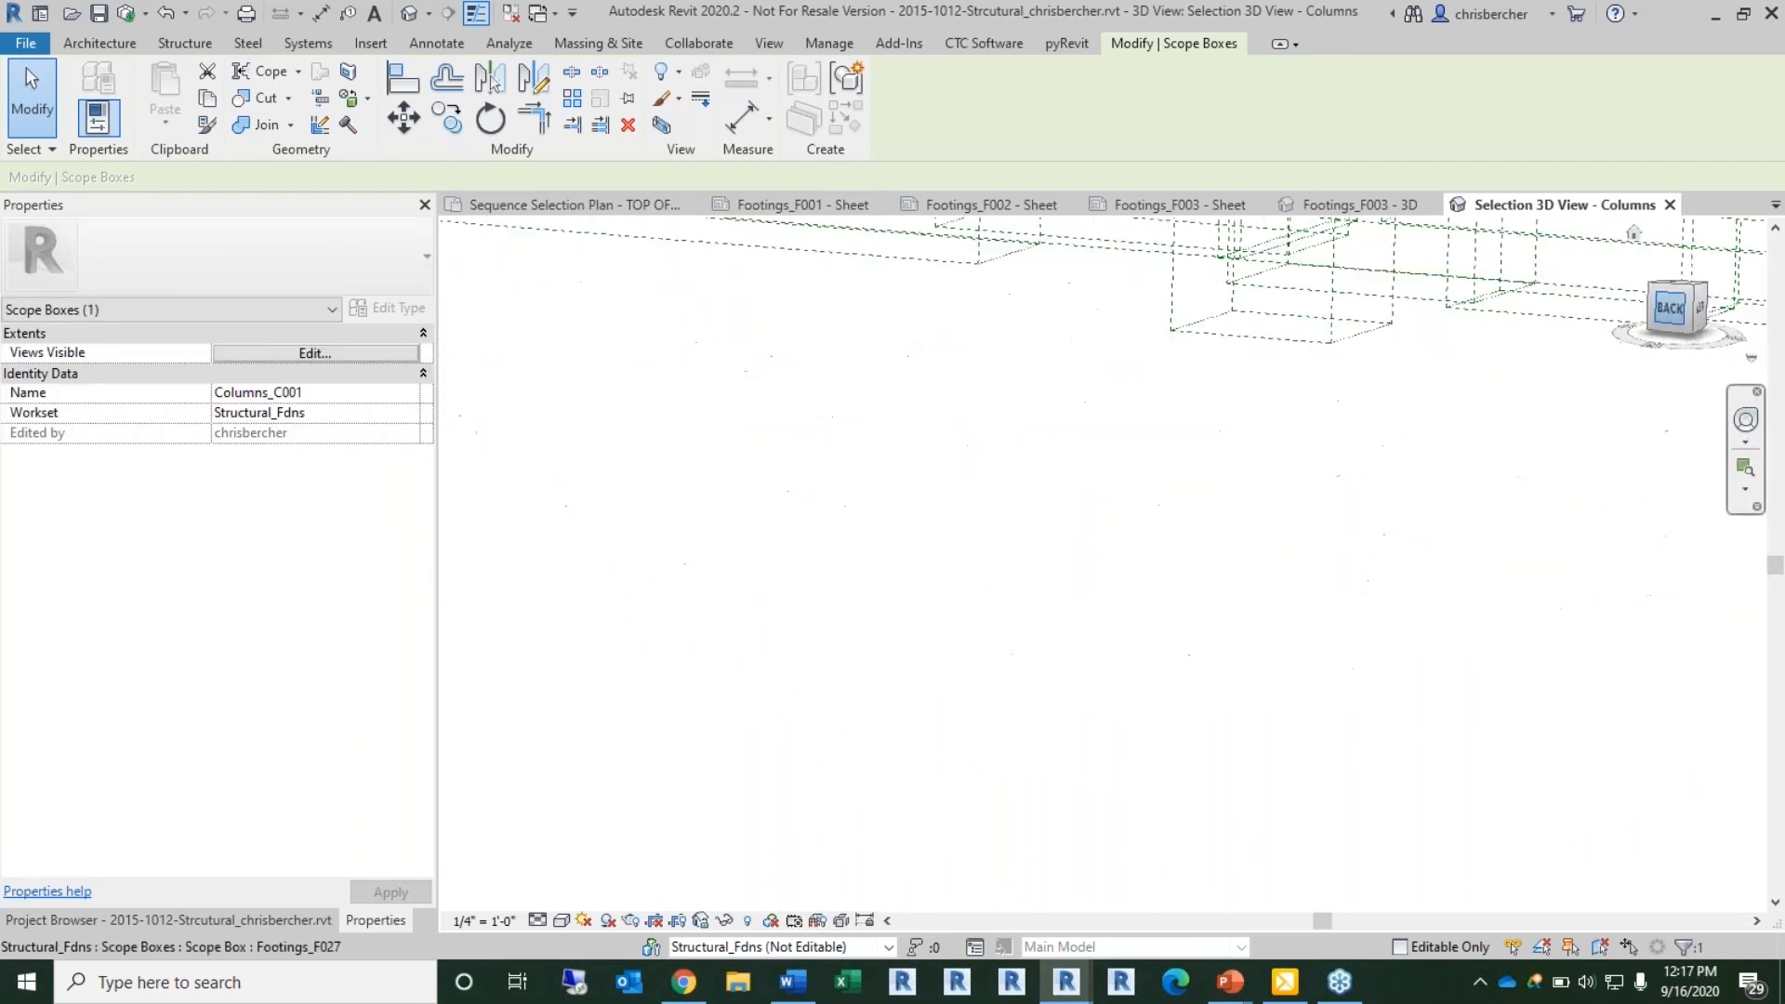
pyautogui.moveTo(1101, 700); pyautogui.dragTo(1103, 671)
pyautogui.moveTo(1103, 441); pyautogui.dragTo(1107, 530)
pyautogui.moveTo(1407, 596); pyautogui.dragTo(1269, 596)
pyautogui.moveTo(801, 599); pyautogui.dragTo(921, 599)
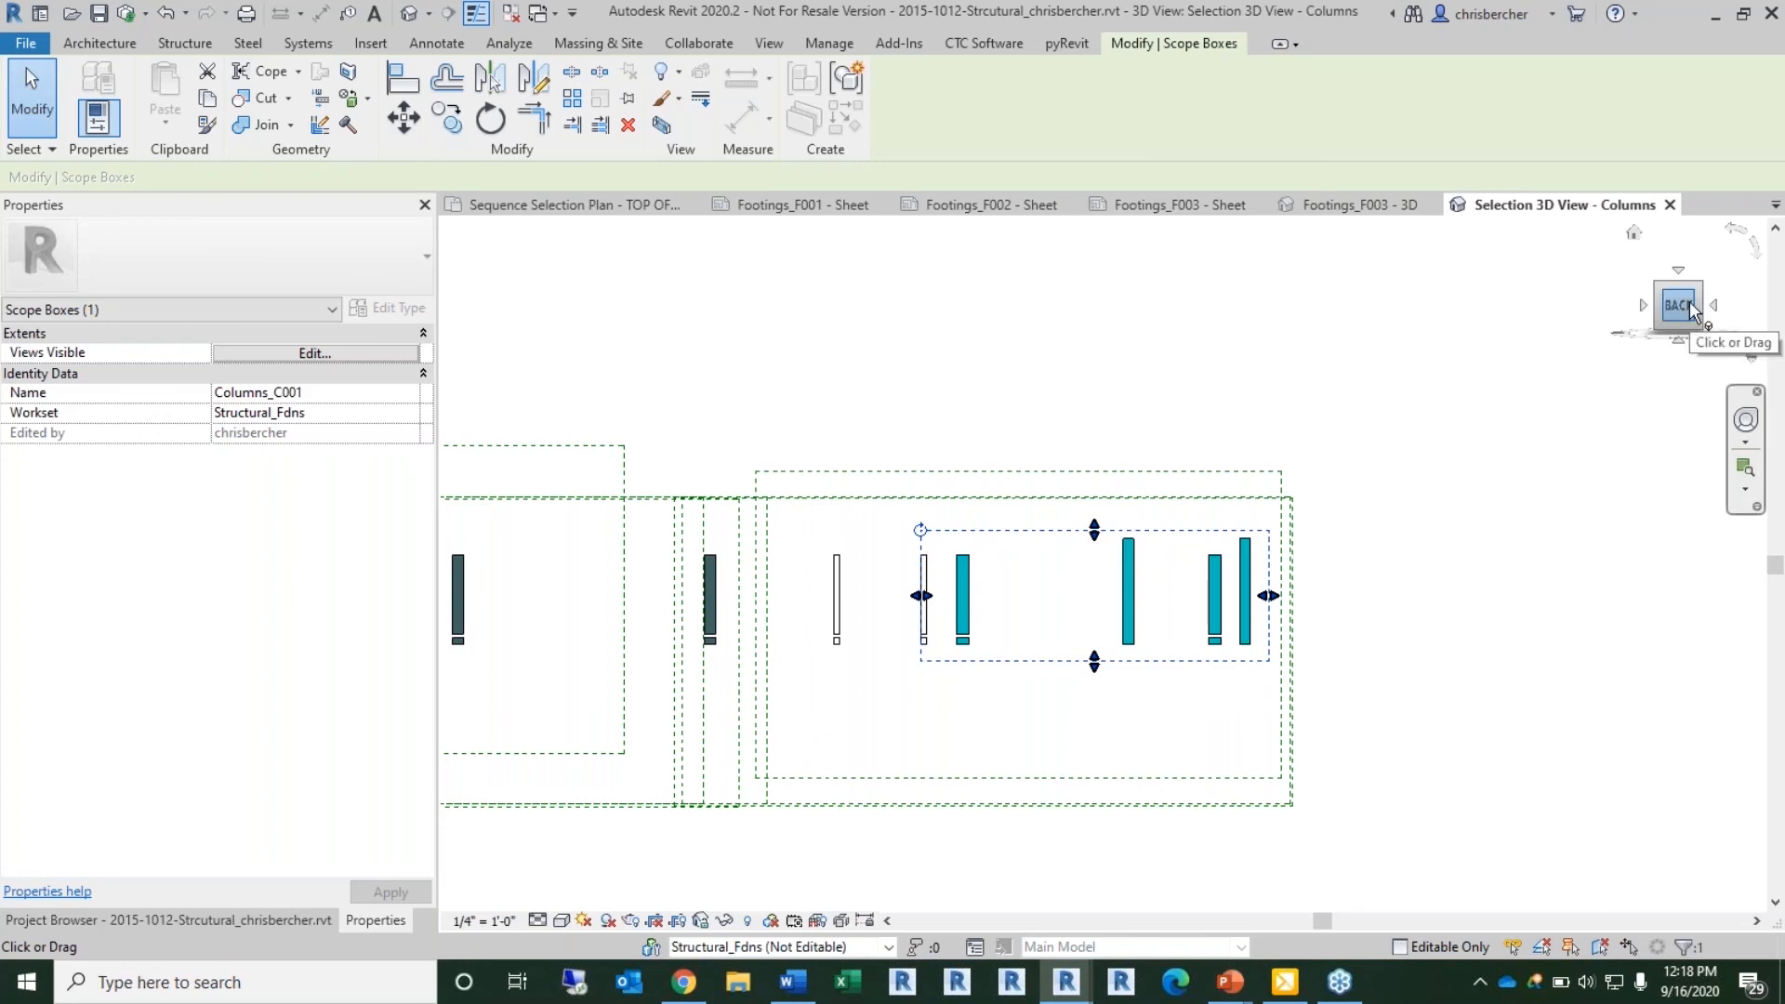
pyautogui.moveTo(923, 596); pyautogui.dragTo(947, 596)
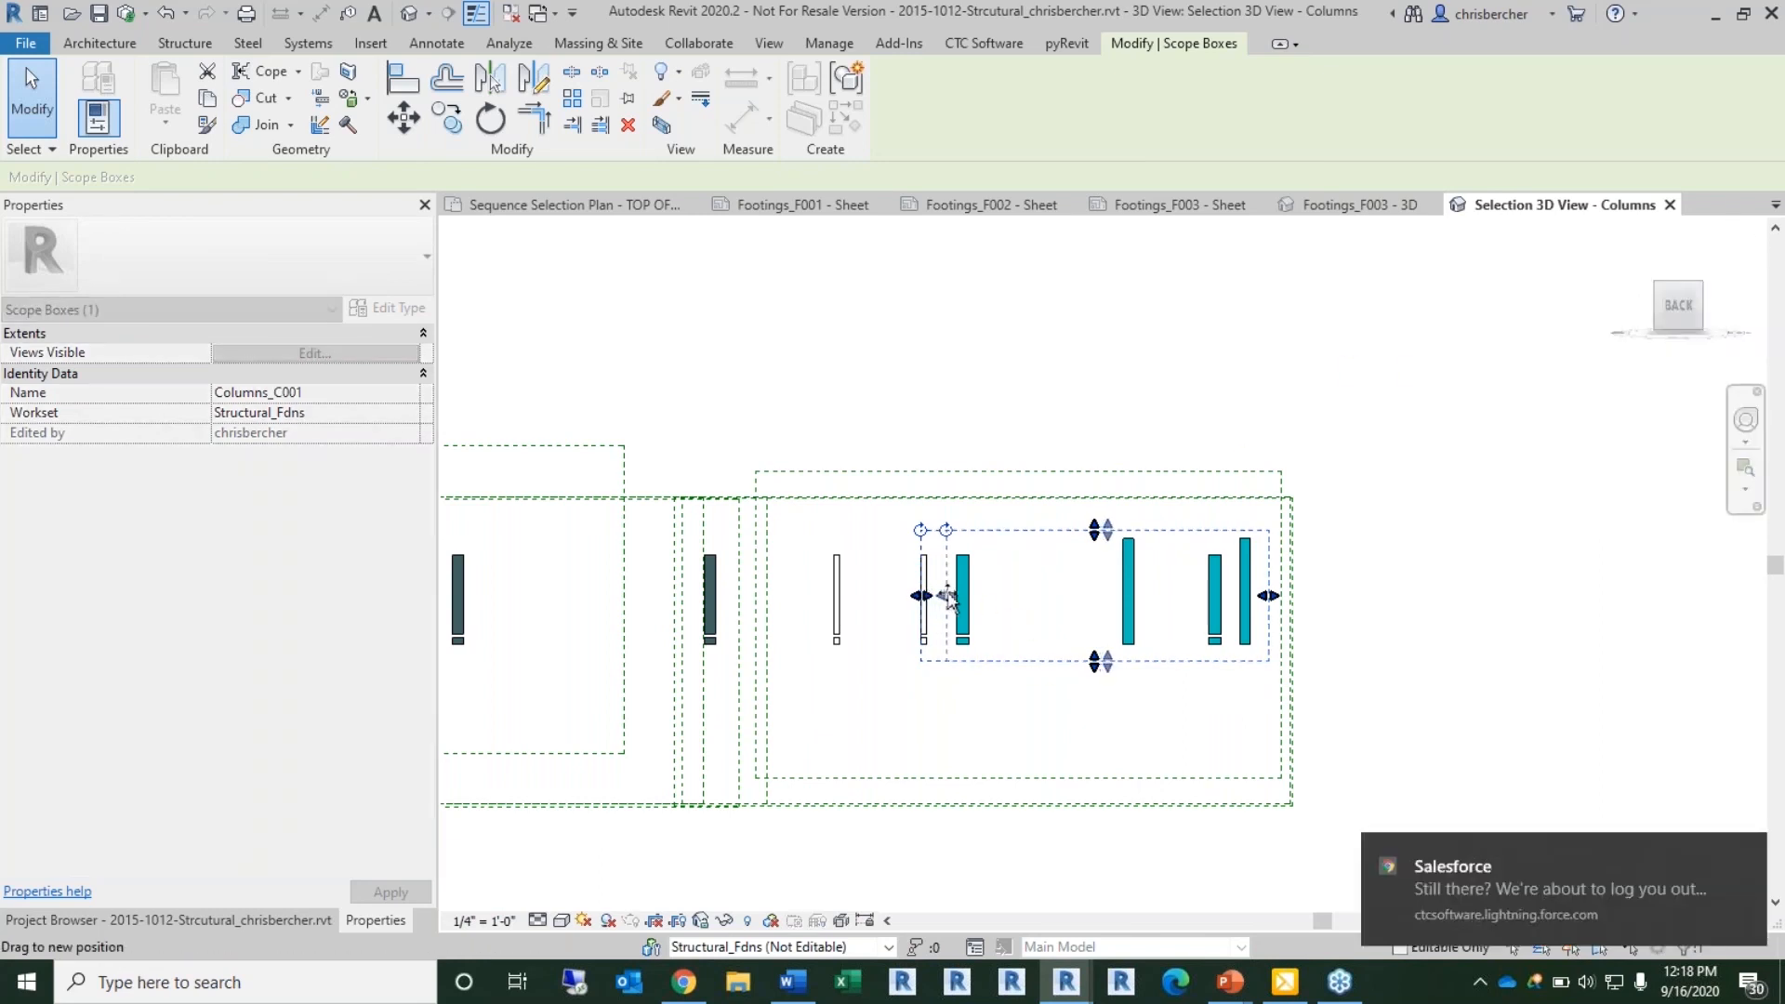
pyautogui.click(1745, 856)
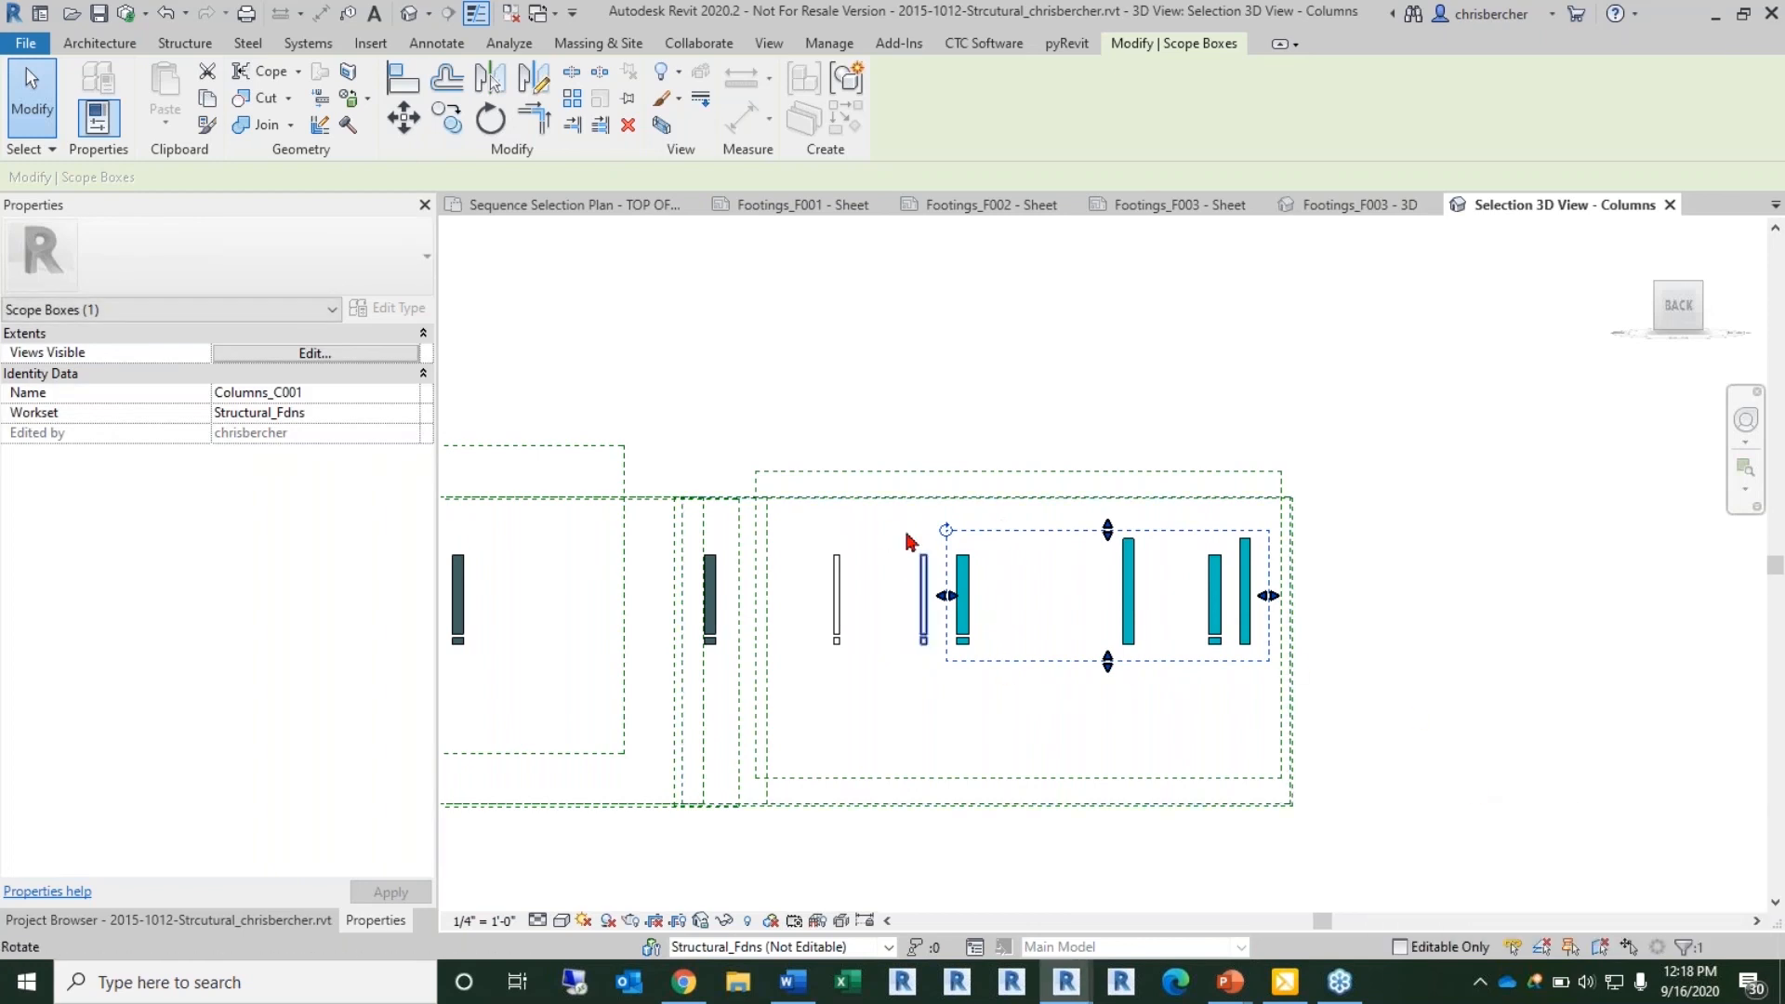
pyautogui.moveTo(947, 596); pyautogui.dragTo(912, 596)
# Step: Extend the Columns_C001 scope box slightly at its front and back edges in the top view
pyautogui.click(1664, 281)
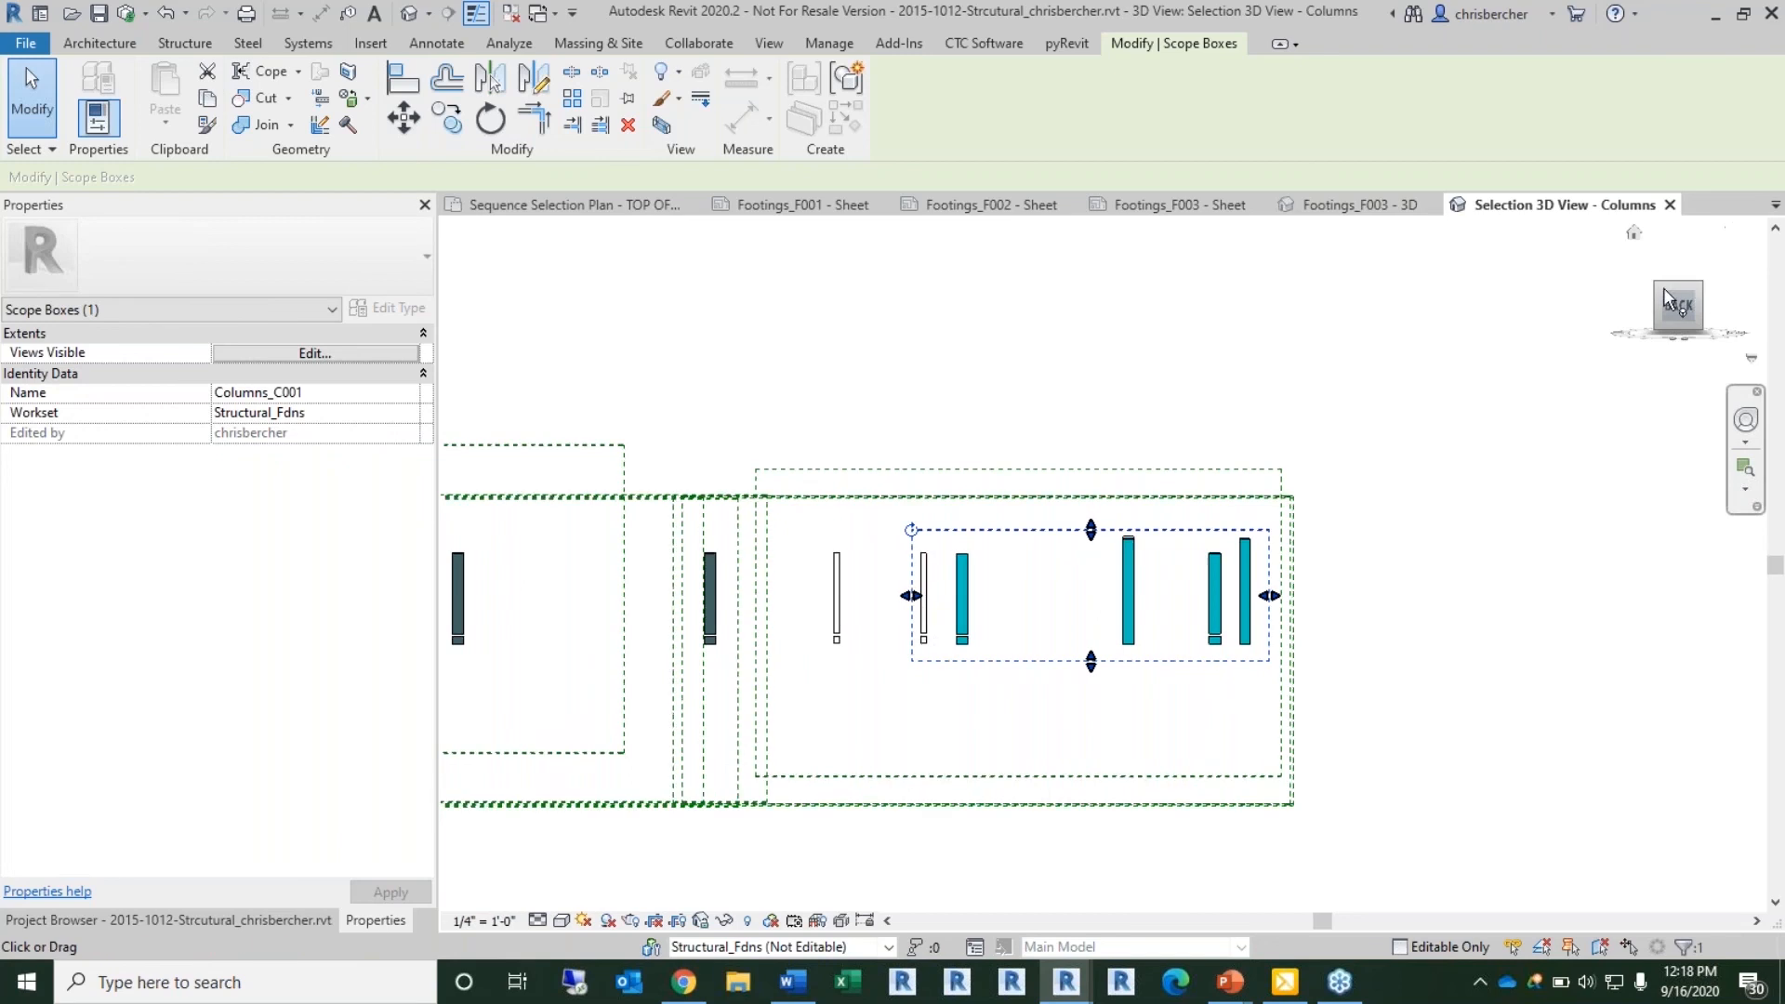
pyautogui.moveTo(1106, 389); pyautogui.dragTo(1104, 371)
pyautogui.moveTo(1104, 740); pyautogui.dragTo(1107, 762)
# Step: Stretch both ends of the Columns_C002 scope box in plan so that it encloses all four of its columns
pyautogui.scroll(-3, 1601, 711)
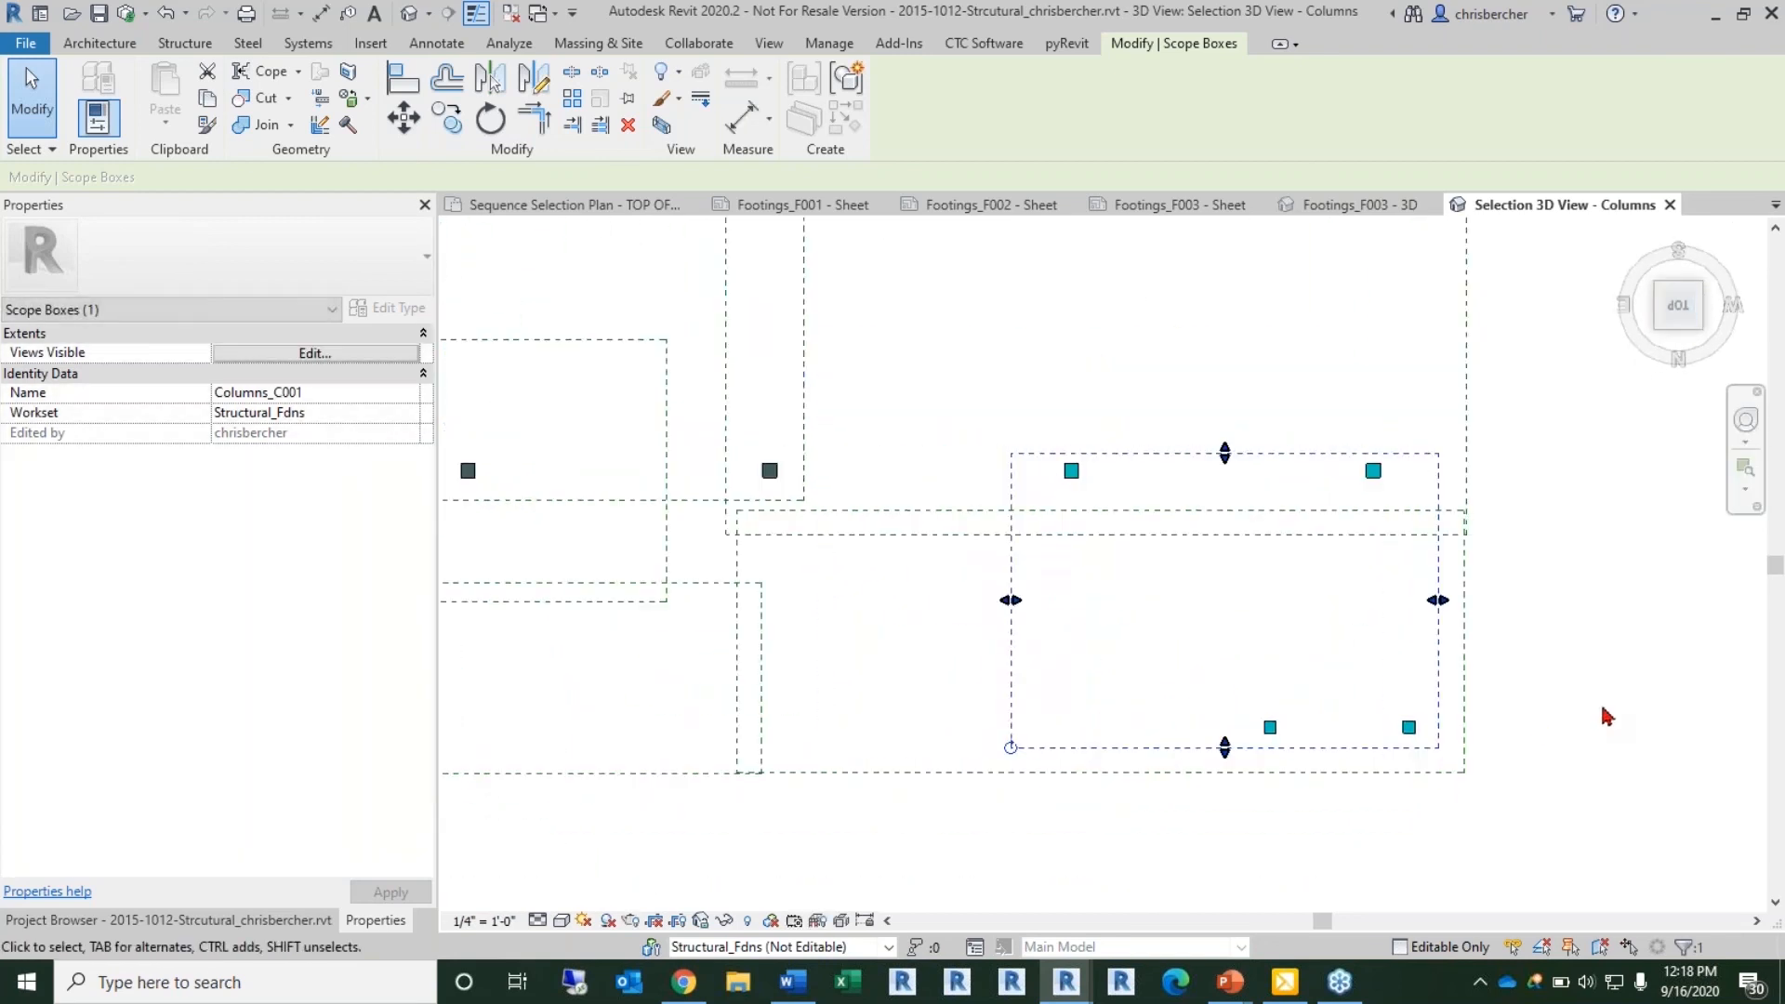
pyautogui.scroll(-2, 941, 568)
pyautogui.moveTo(940, 568); pyautogui.dragTo(1120, 598, button='middle')
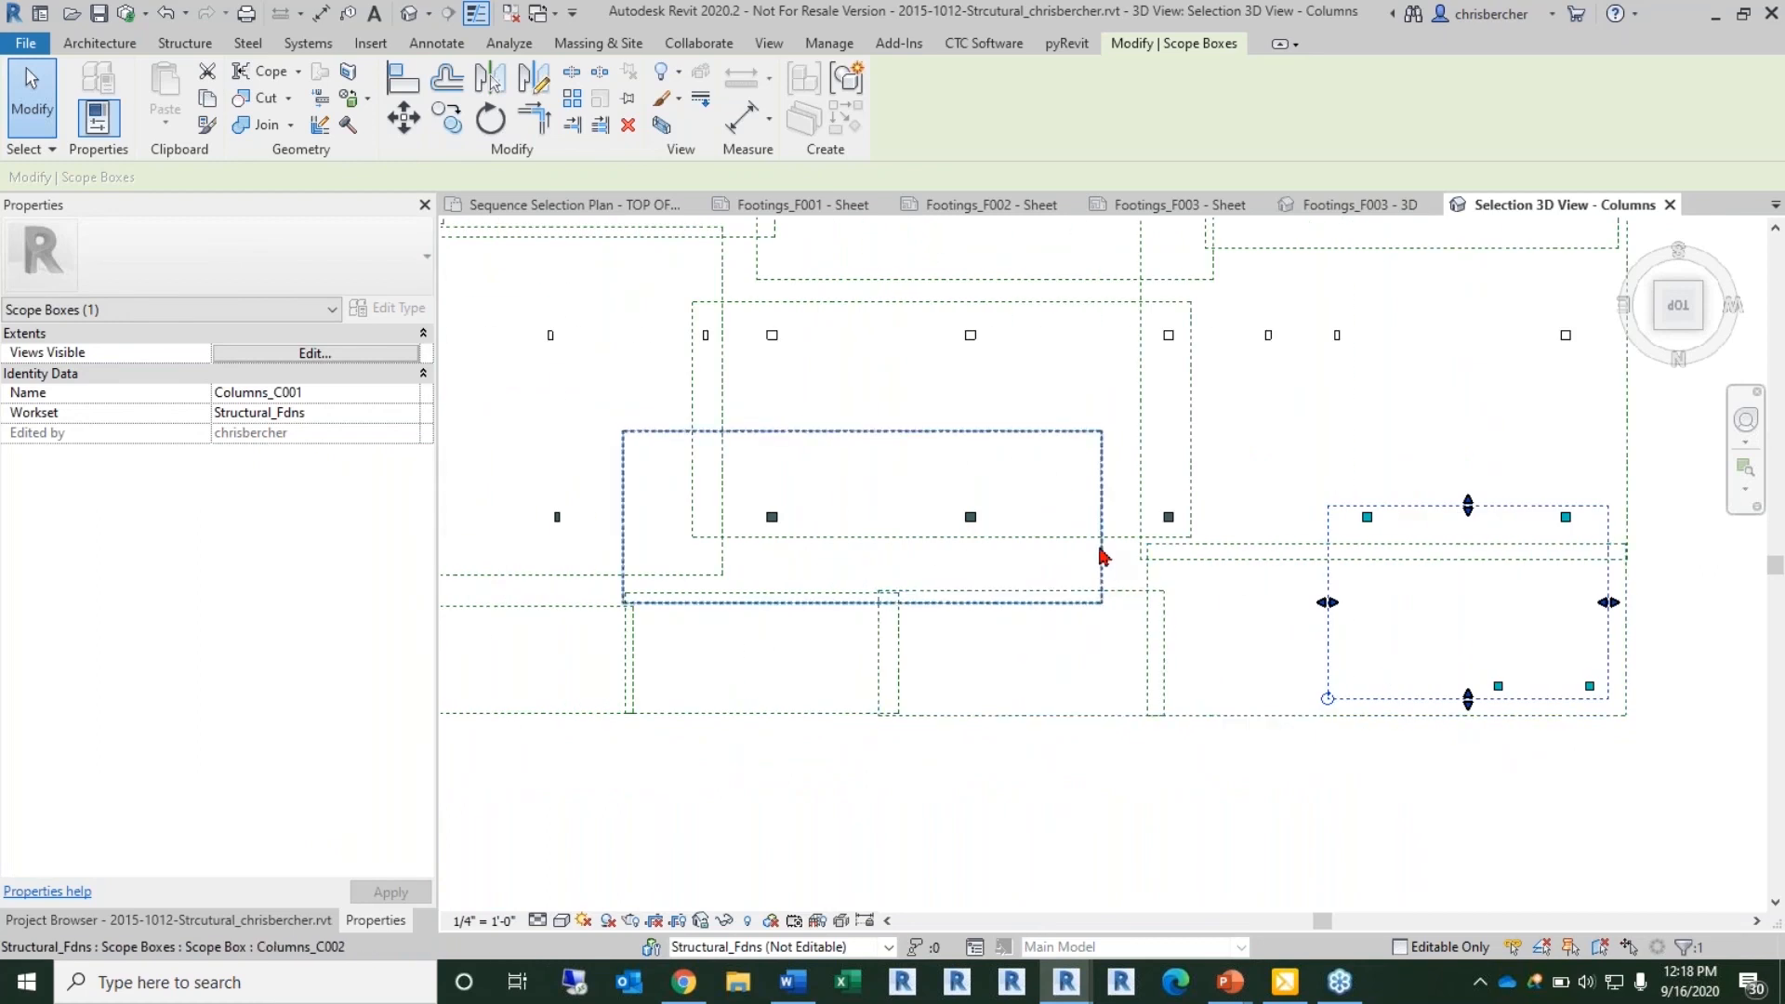
pyautogui.click(1098, 567)
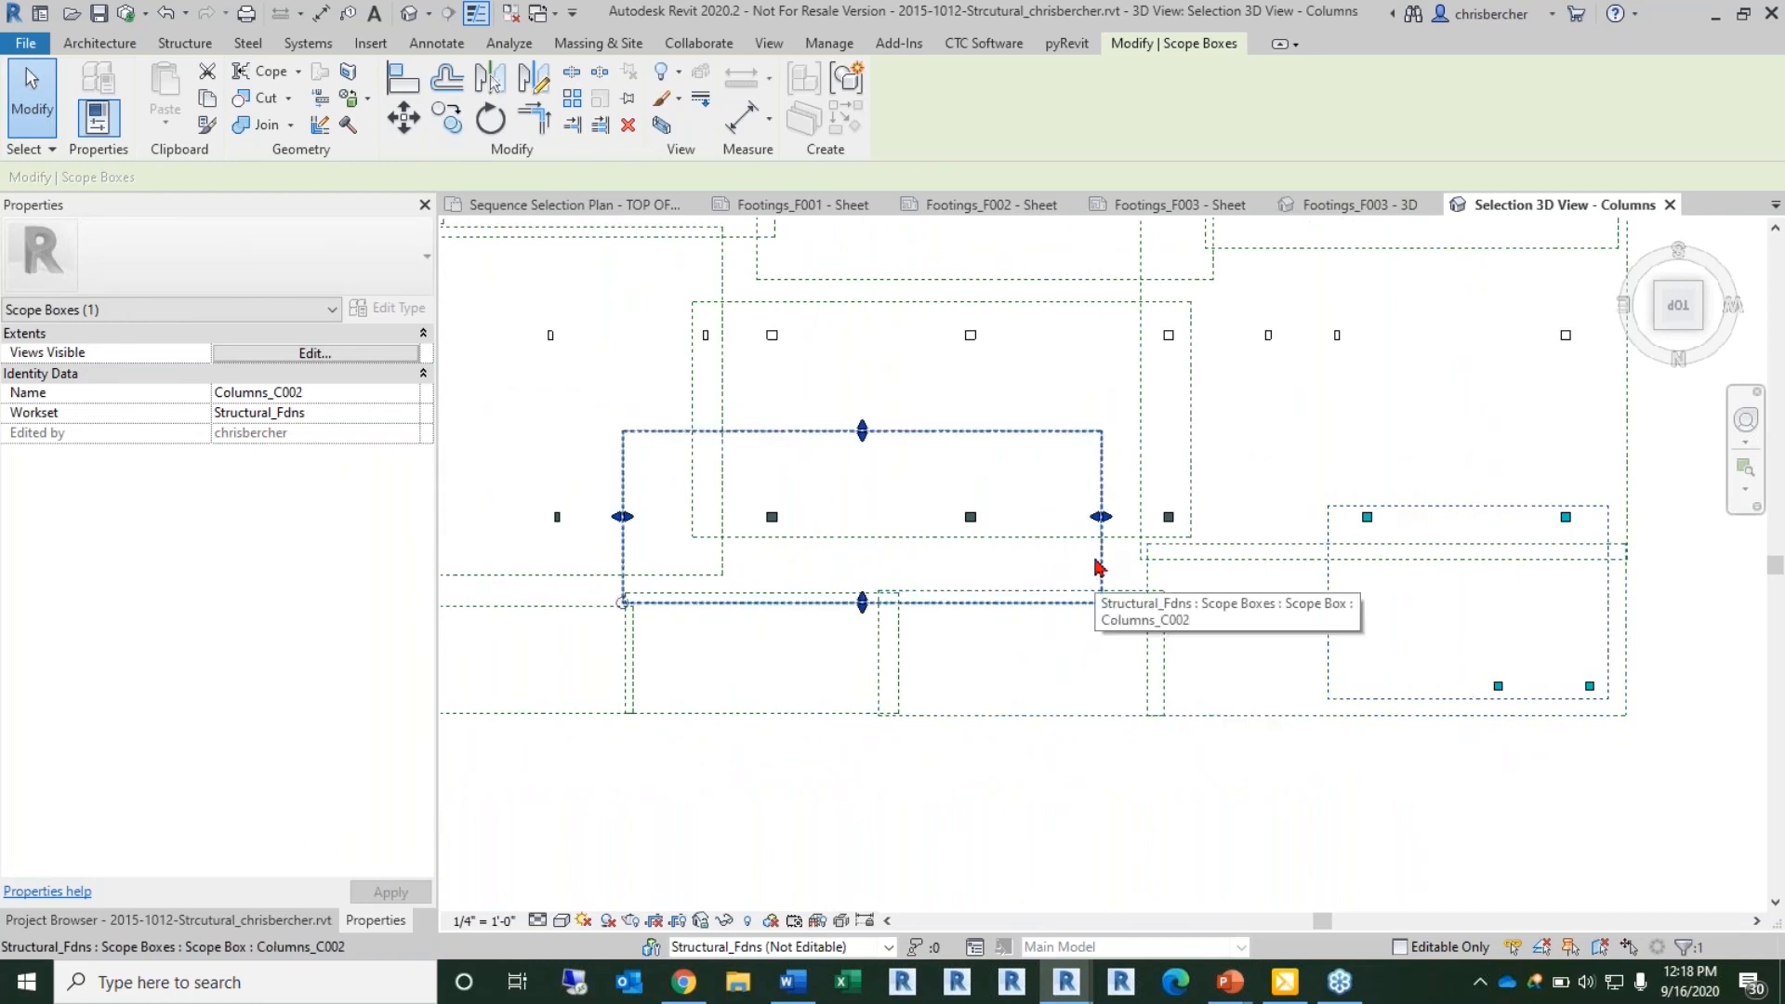
pyautogui.moveTo(1100, 516); pyautogui.dragTo(1206, 516)
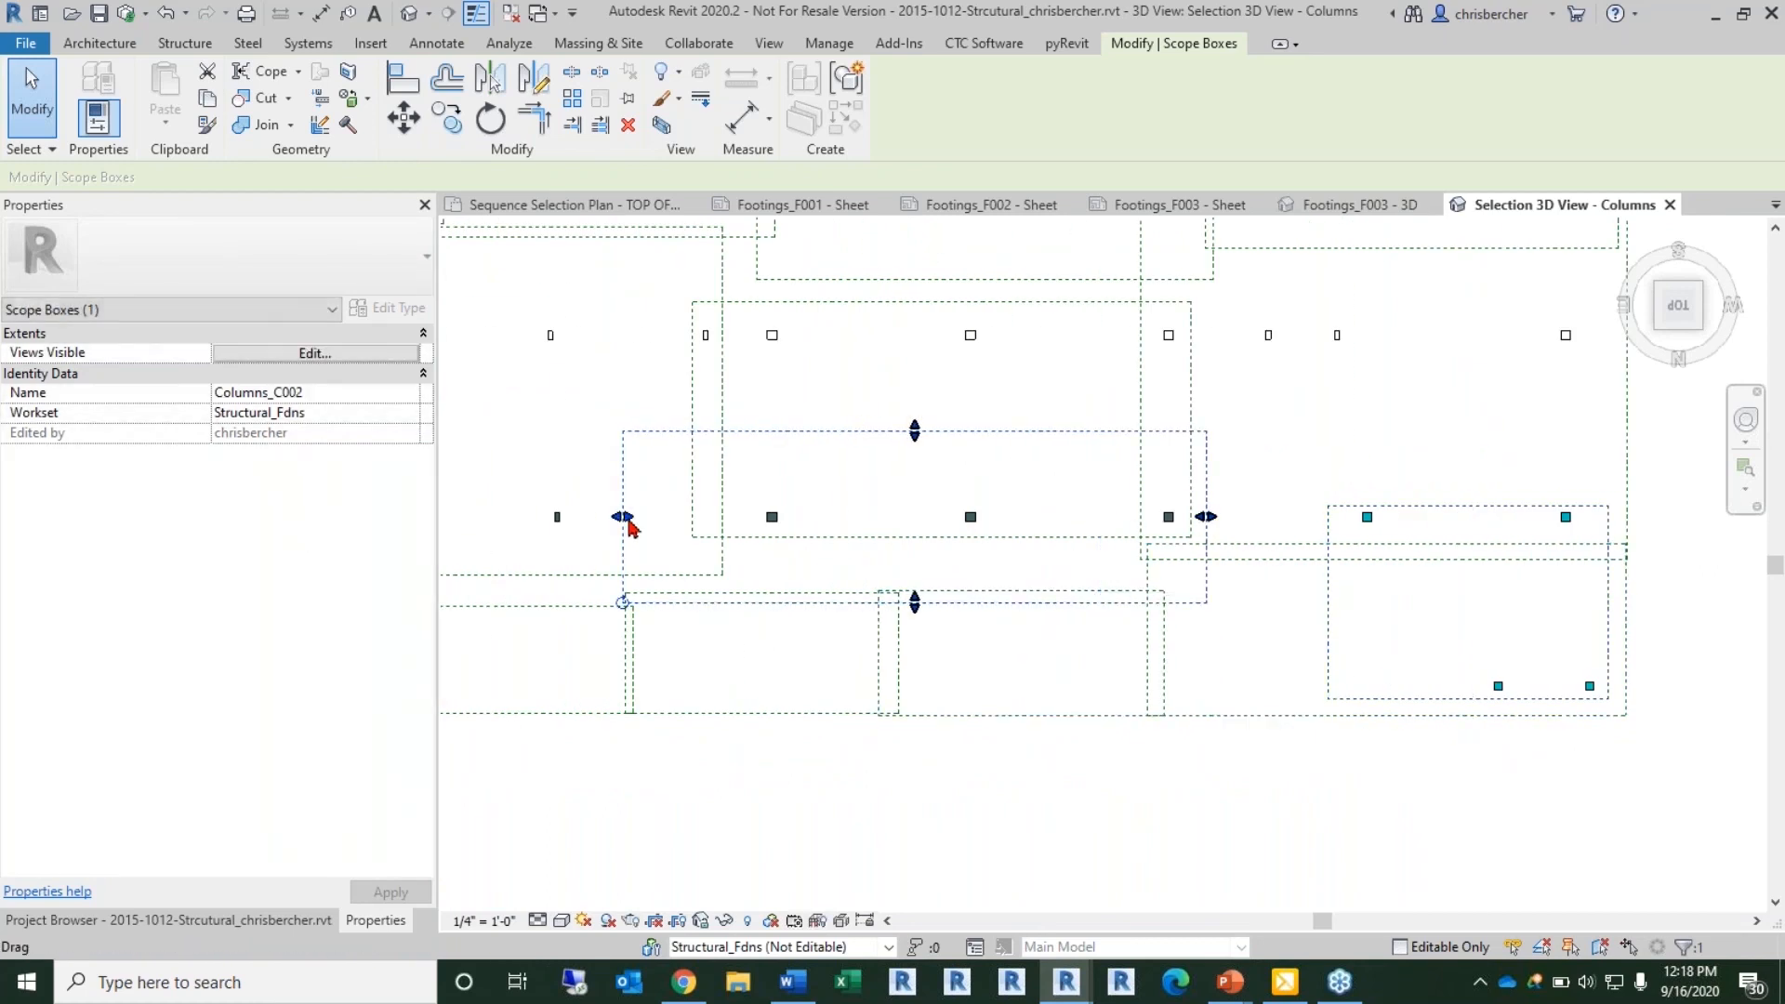
pyautogui.scroll(-1, 698, 546)
pyautogui.moveTo(699, 547); pyautogui.dragTo(861, 531, button='middle')
pyautogui.scroll(3, 772, 514)
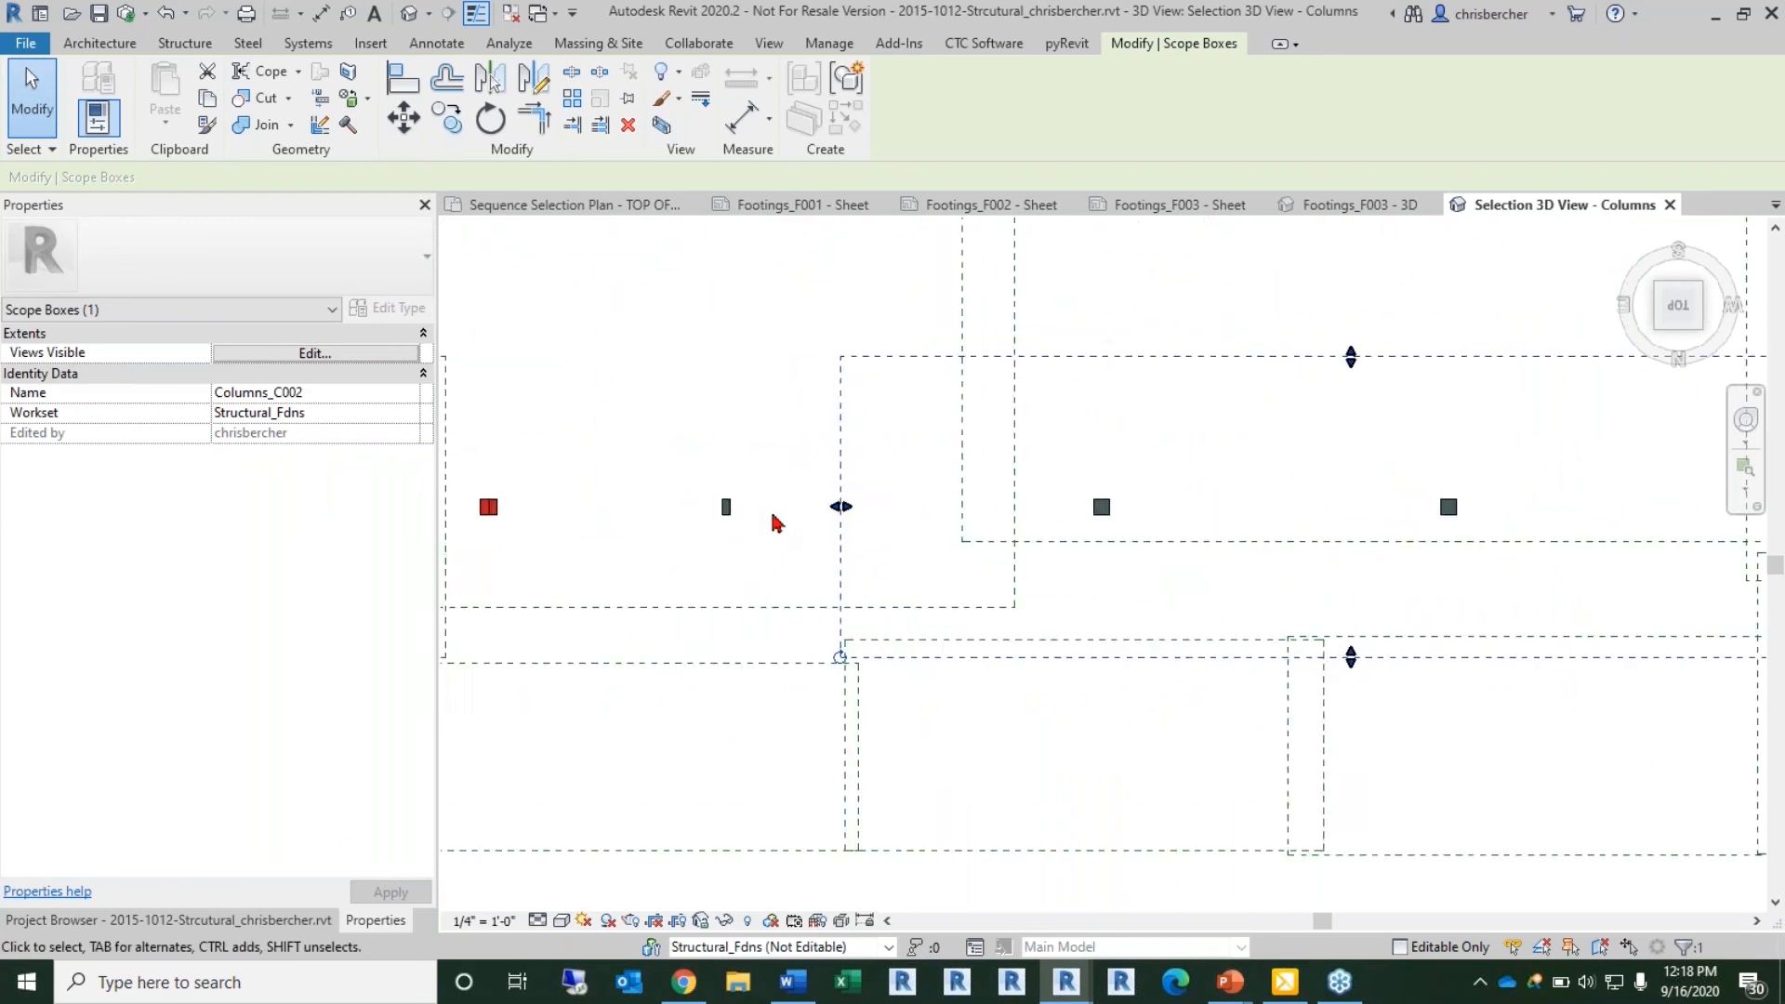
pyautogui.scroll(1, 776, 524)
pyautogui.moveTo(855, 508); pyautogui.dragTo(757, 476)
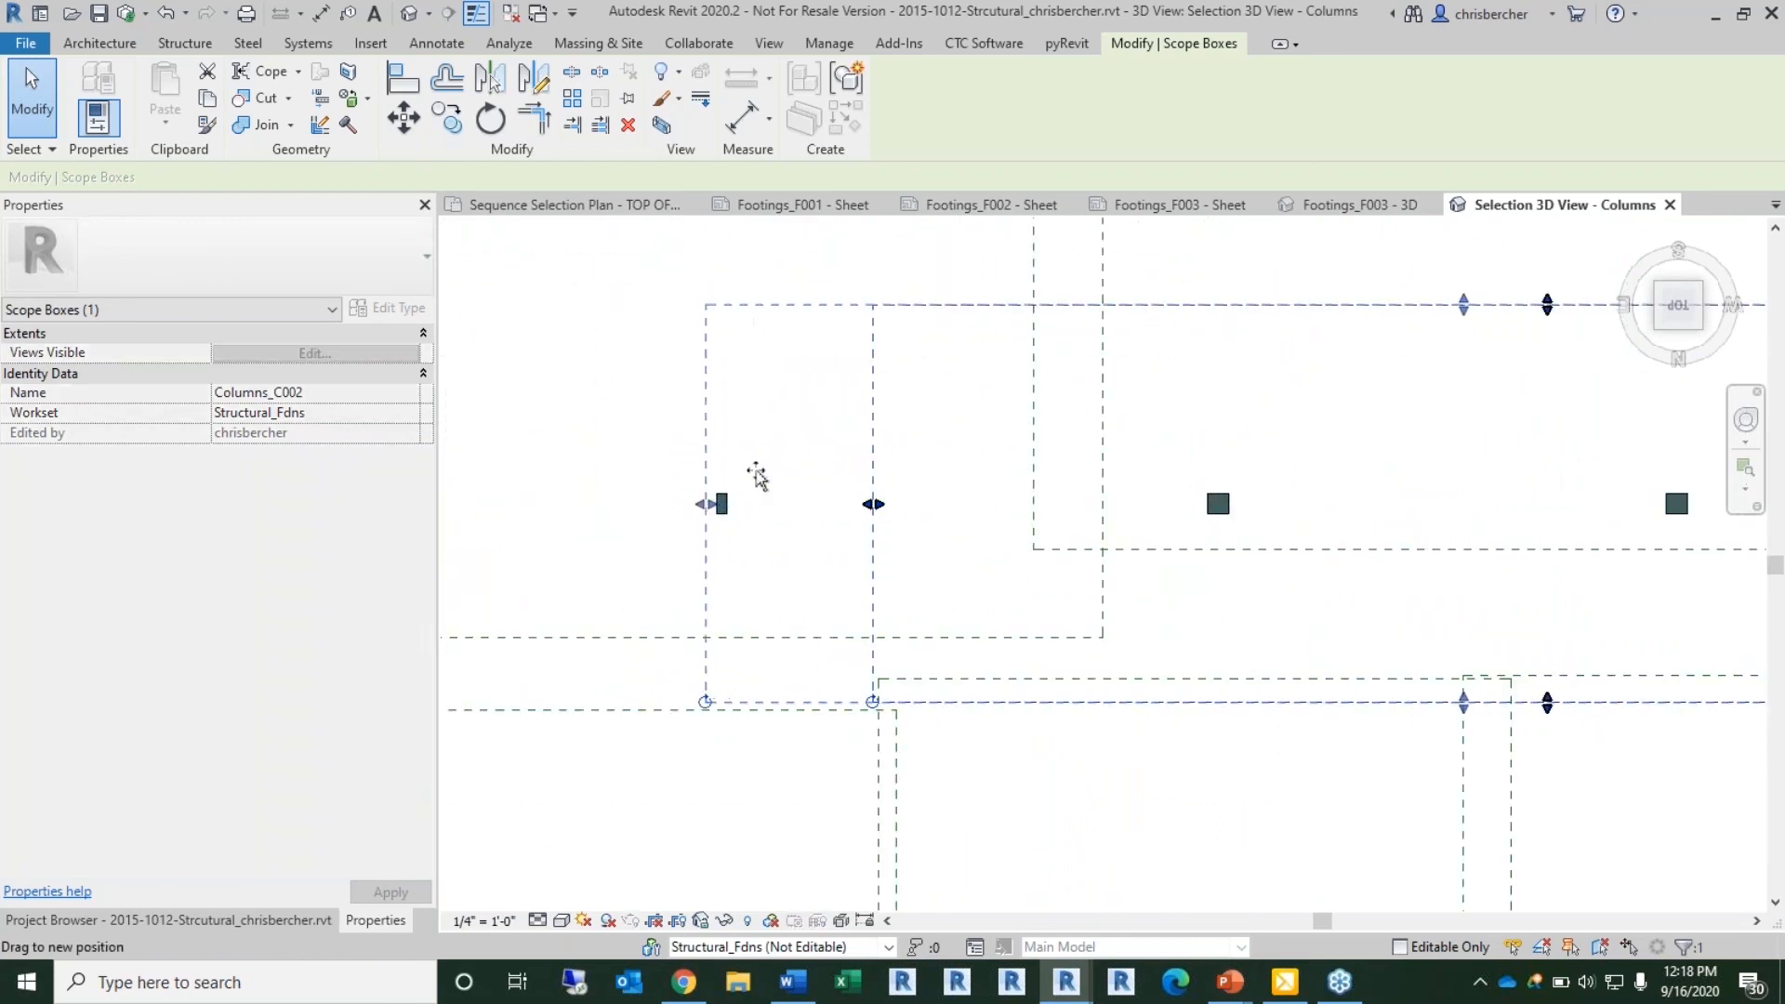
# Step: Narrow the Columns_C002 scope box's depth in plan to a strip around its column row
pyautogui.scroll(-3, 758, 476)
pyautogui.scroll(2, 1120, 358)
pyautogui.moveTo(1114, 346); pyautogui.dragTo(1116, 429)
pyautogui.moveTo(1112, 570); pyautogui.dragTo(1119, 502)
# Step: Stretch the Columns_C003 scope box in plan past its end columns, and narrow its depth to a strip around the row
pyautogui.moveTo(938, 413); pyautogui.dragTo(1560, 413, button='middle')
pyautogui.click(1097, 372)
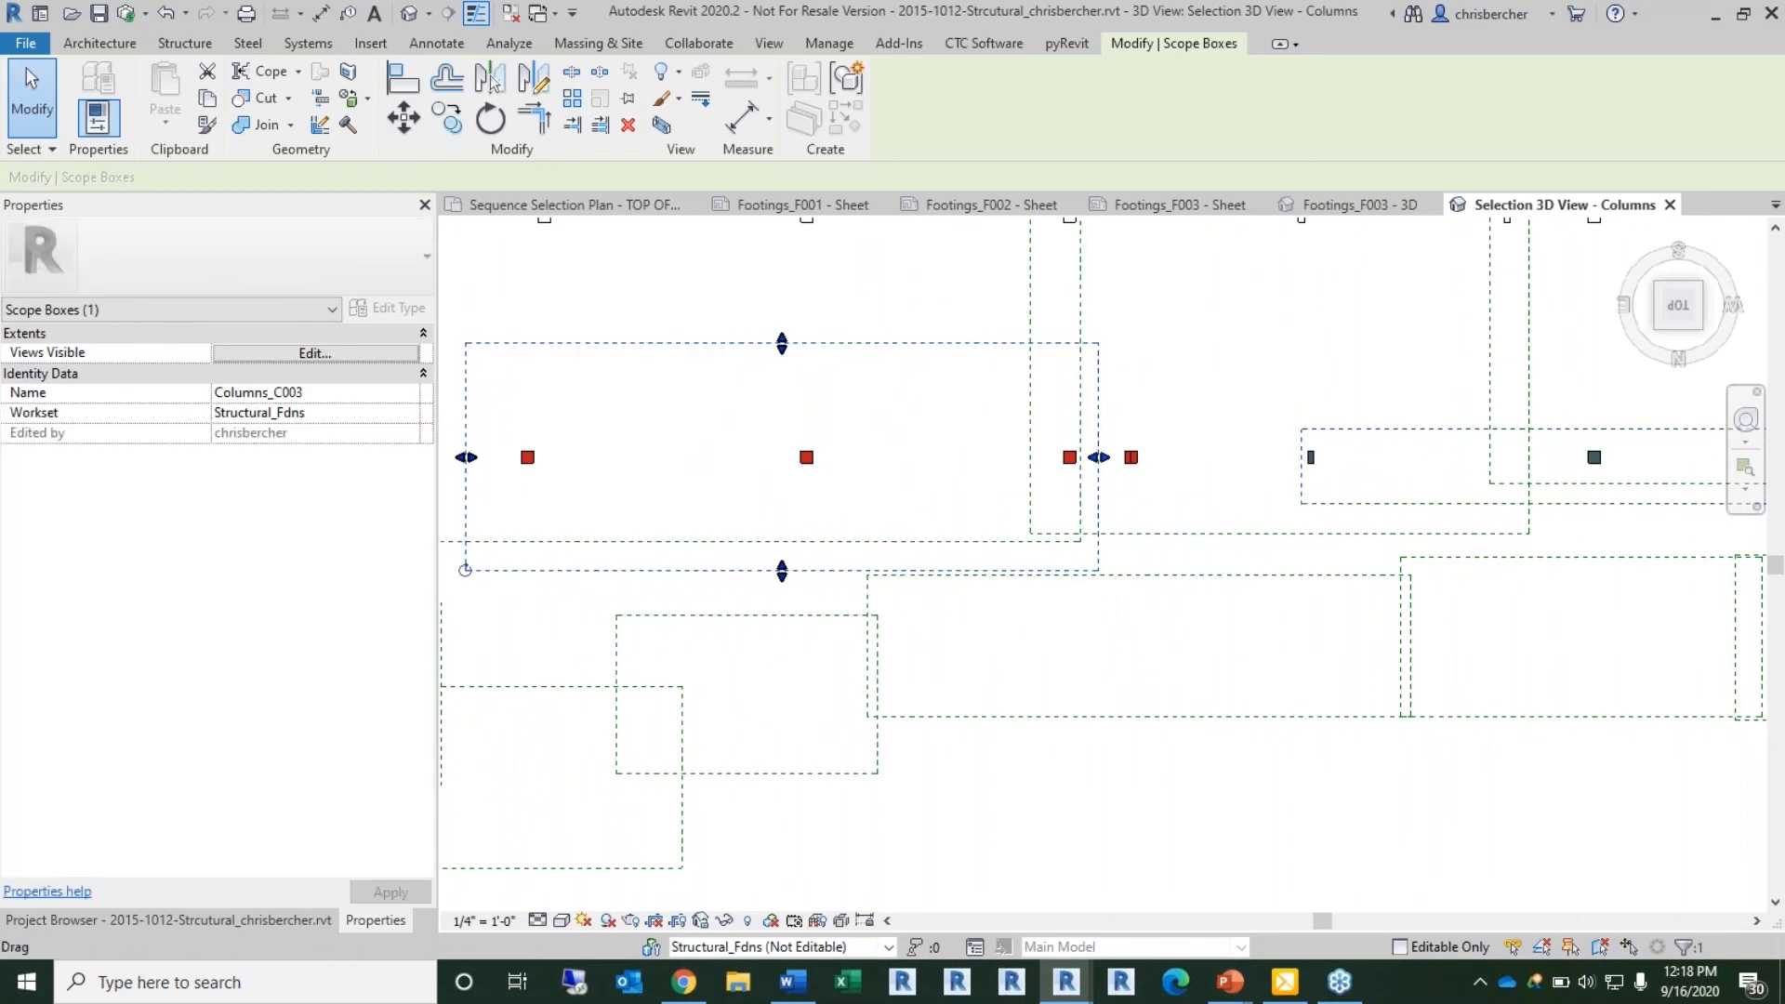
pyautogui.moveTo(1101, 464); pyautogui.dragTo(1152, 466)
pyautogui.moveTo(1090, 485); pyautogui.dragTo(1348, 491, button='middle')
pyautogui.scroll(-1, 1348, 491)
pyautogui.moveTo(806, 468); pyautogui.dragTo(763, 467)
pyautogui.moveTo(1084, 370); pyautogui.dragTo(1083, 447)
pyautogui.moveTo(1088, 569); pyautogui.dragTo(1107, 489)
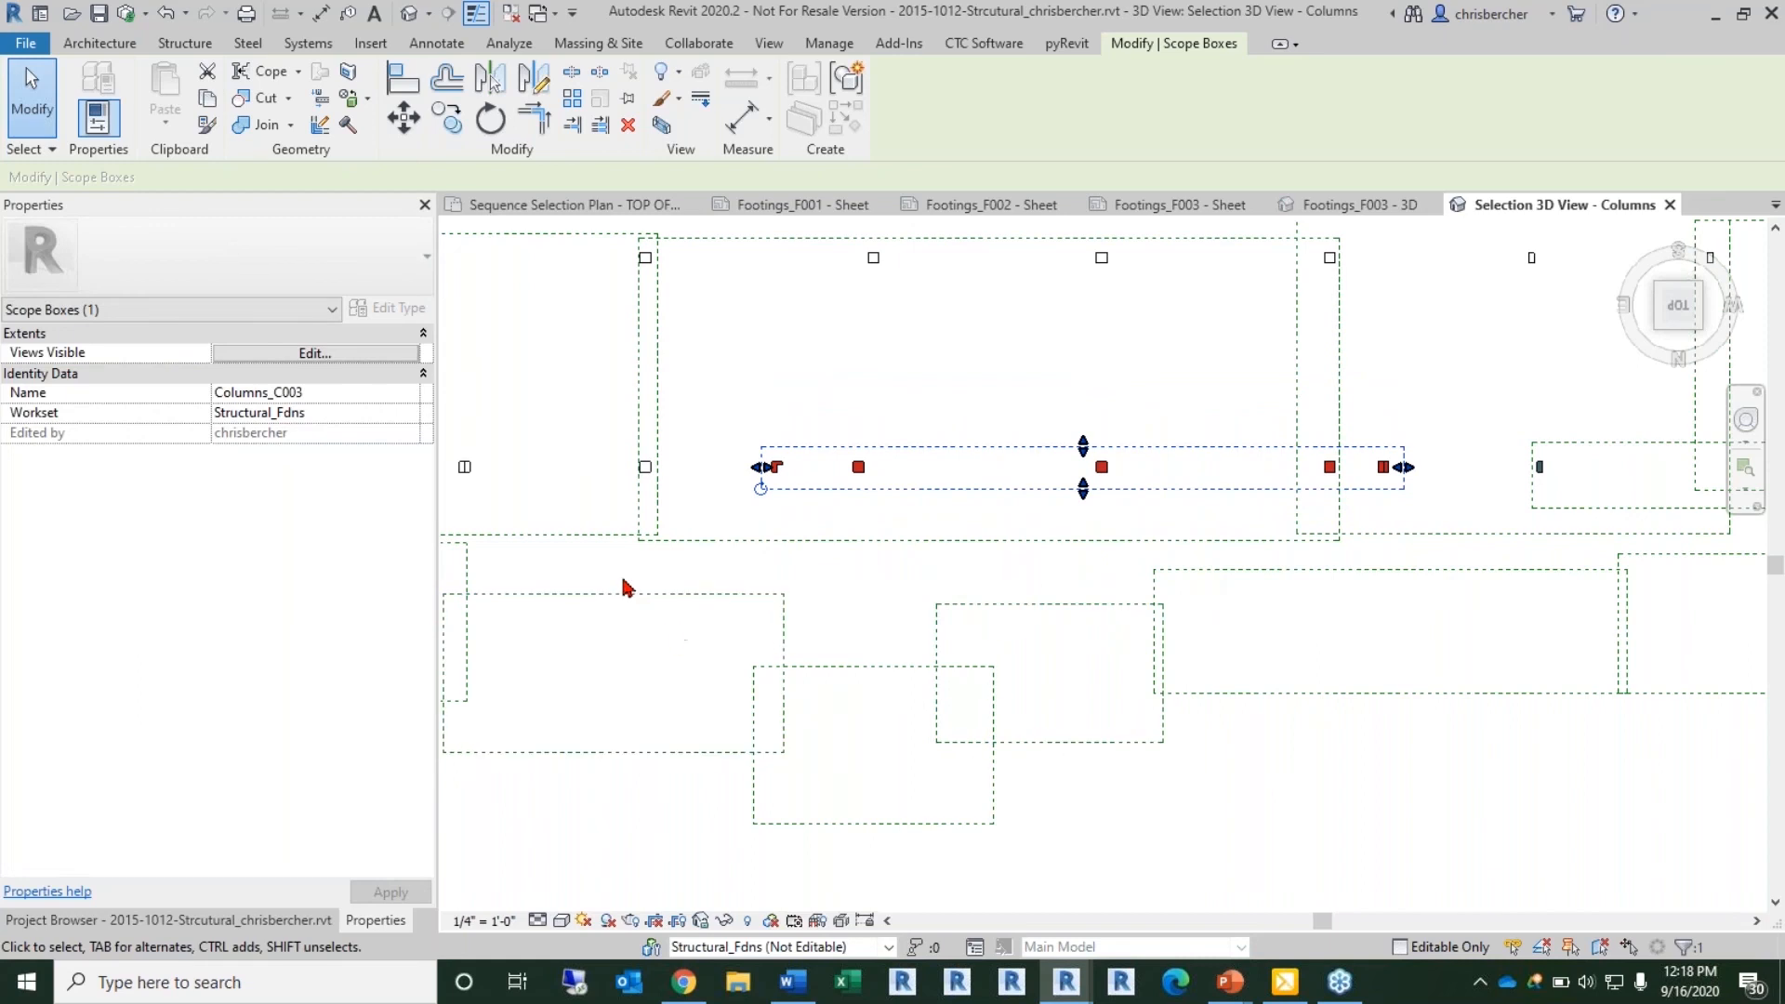
# Step: Inspect the resized Columns scope boxes and the remaining columns in plan, and clear the selection
pyautogui.moveTo(713, 601); pyautogui.dragTo(1131, 597, button='middle')
pyautogui.scroll(1, 1141, 590)
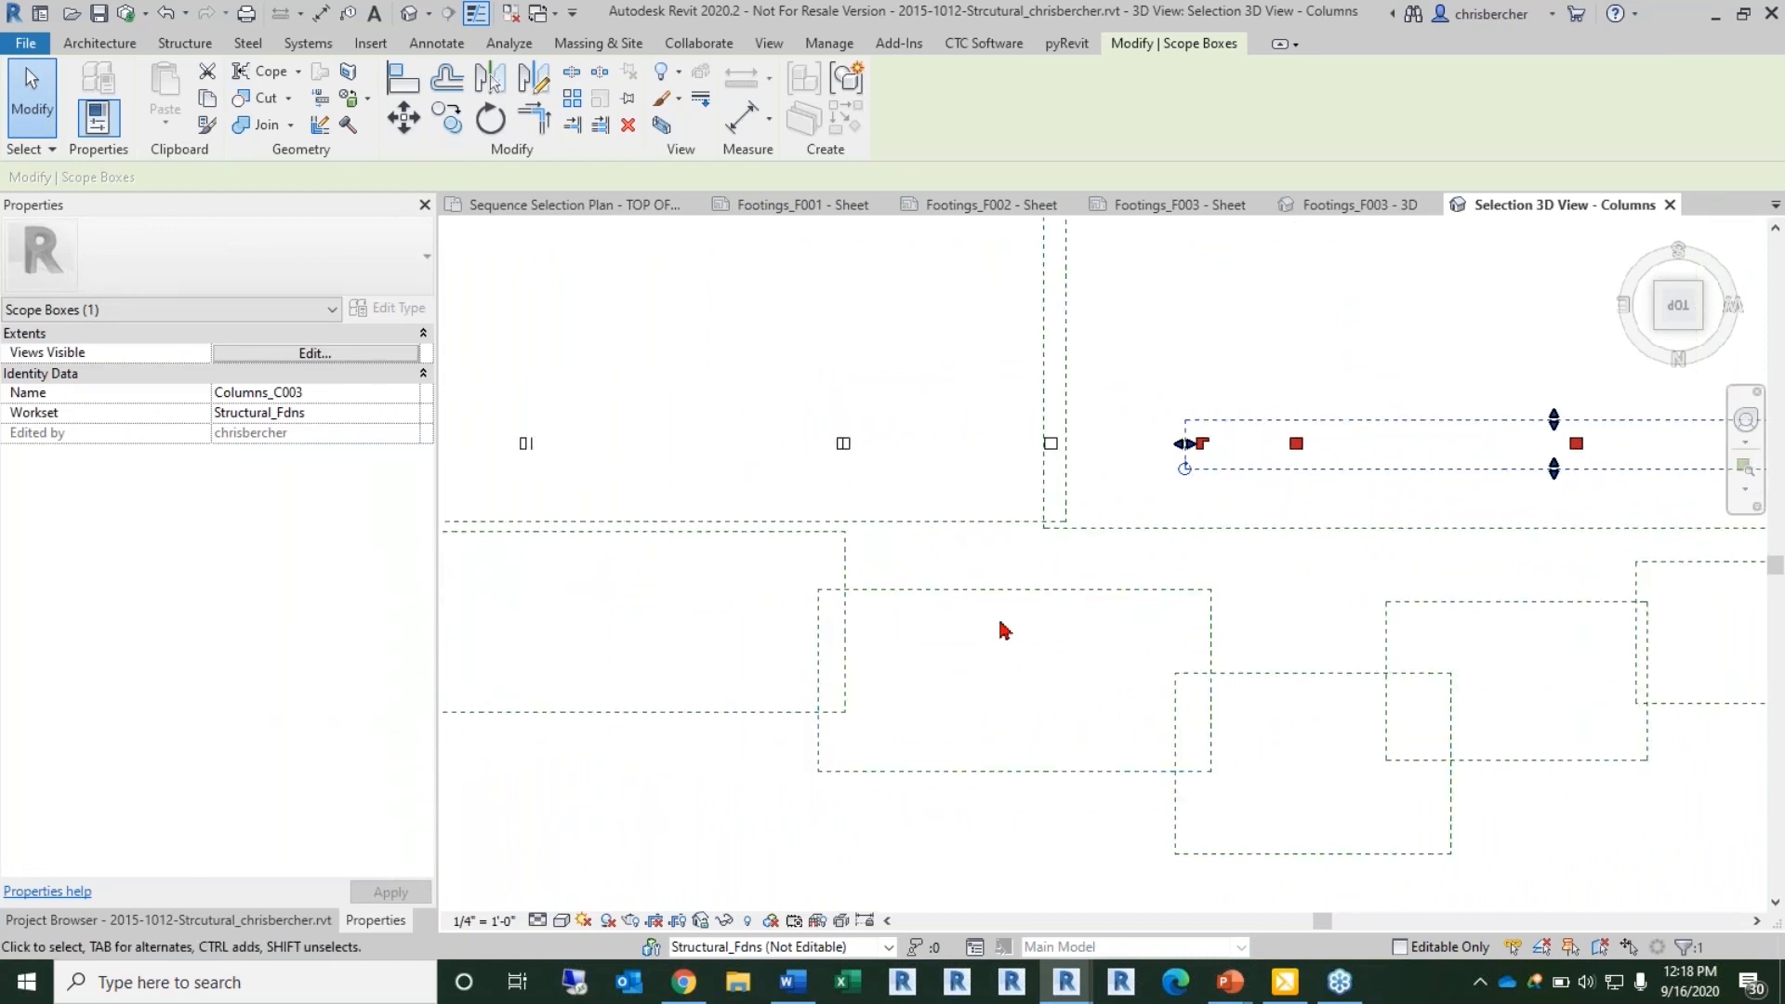
pyautogui.scroll(-3, 1523, 749)
pyautogui.moveTo(1533, 792); pyautogui.dragTo(1004, 757, button='middle')
pyautogui.scroll(-1, 1394, 763)
pyautogui.scroll(1, 1027, 717)
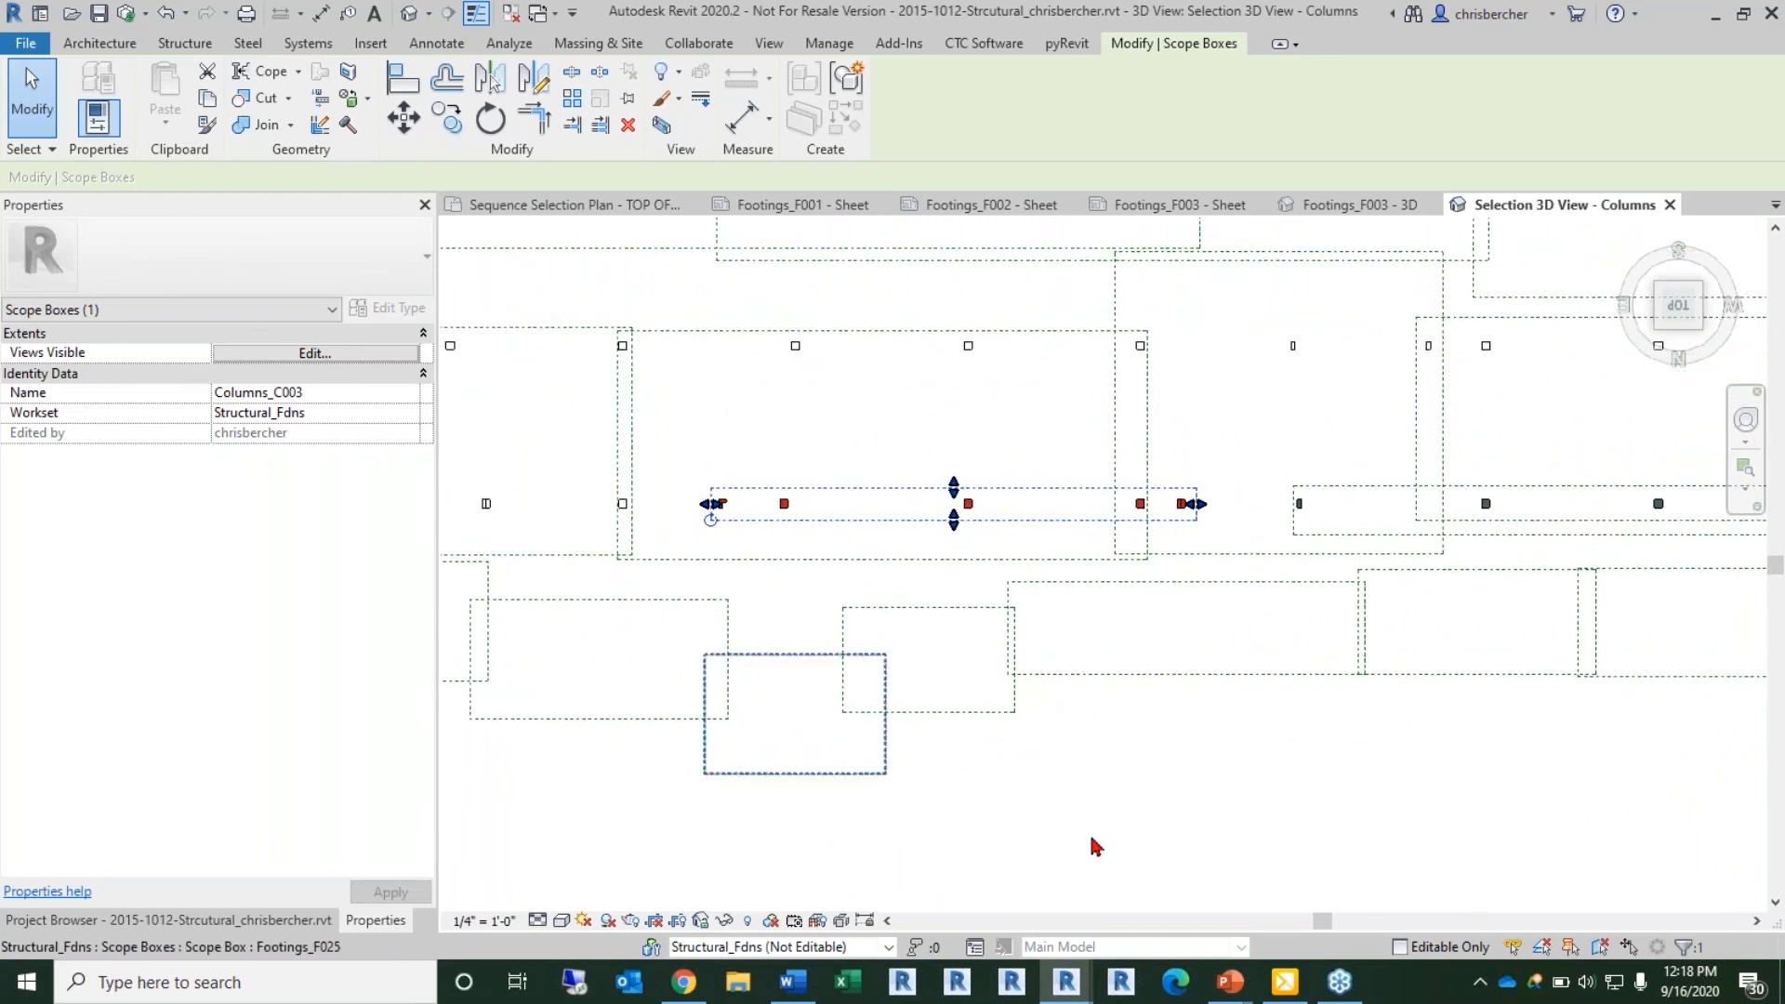
pyautogui.click(1252, 830)
pyautogui.scroll(-3, 1612, 593)
pyautogui.moveTo(1588, 639); pyautogui.dragTo(1244, 642, button='middle')
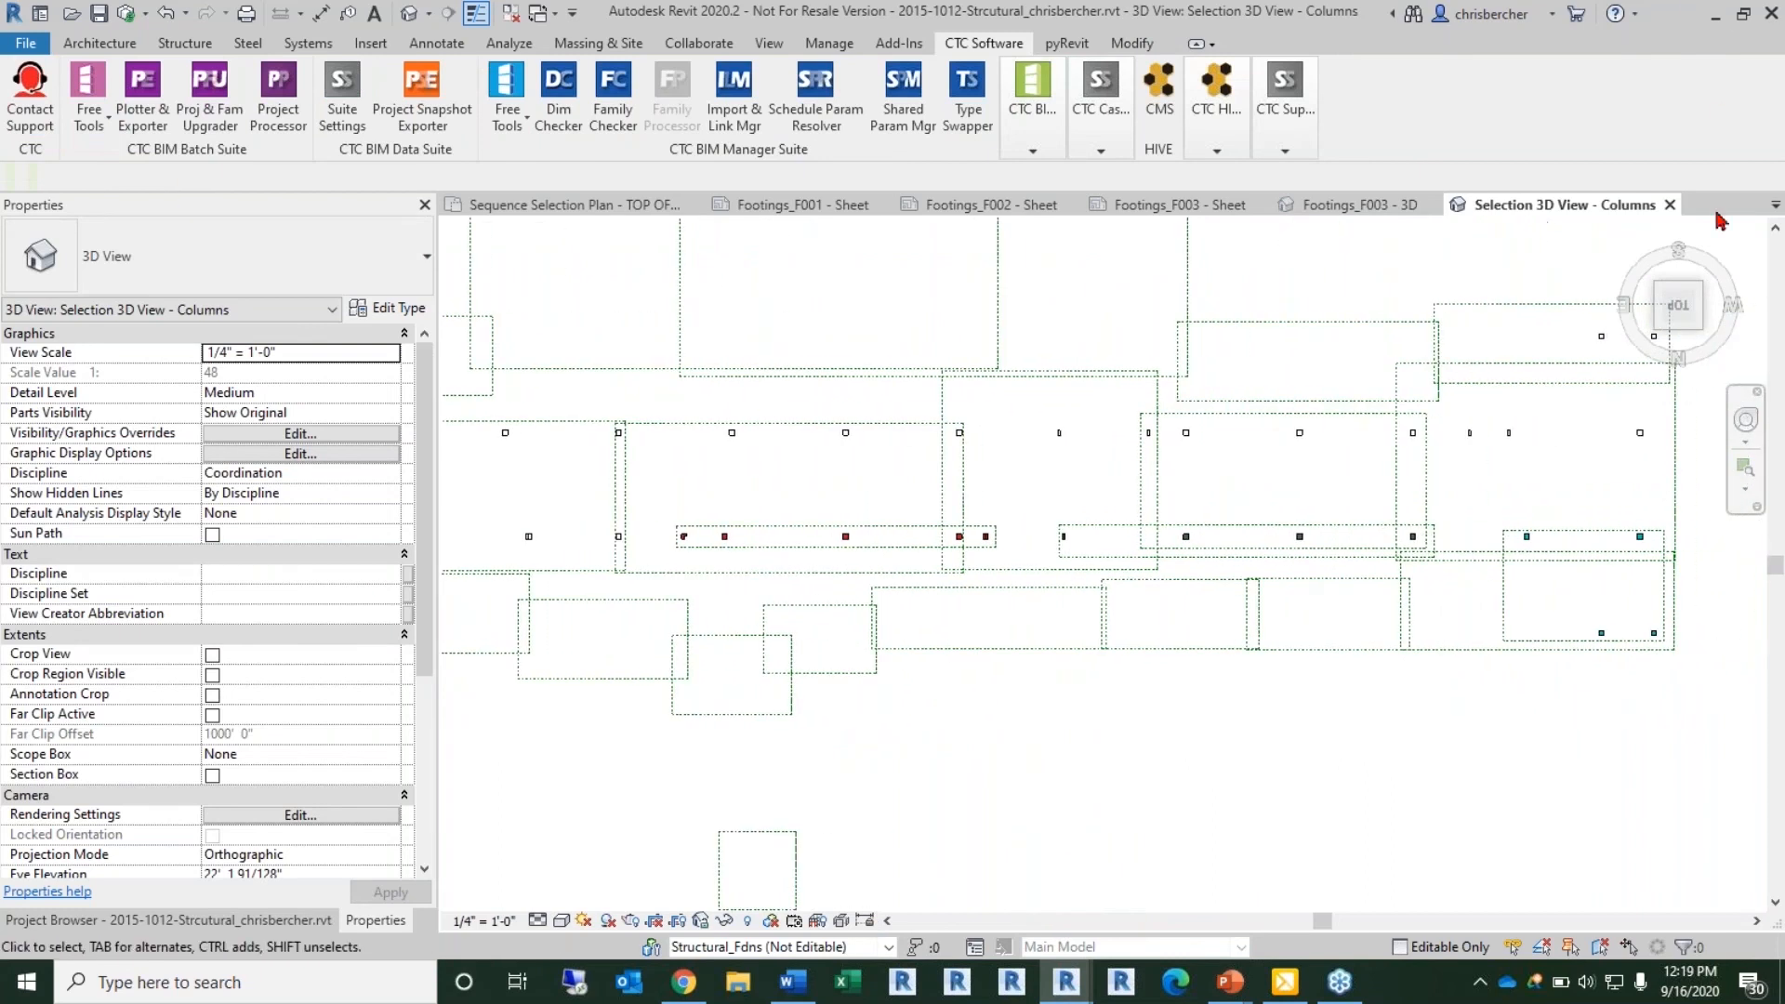
pyautogui.click(1679, 341)
pyautogui.scroll(5, 1304, 565)
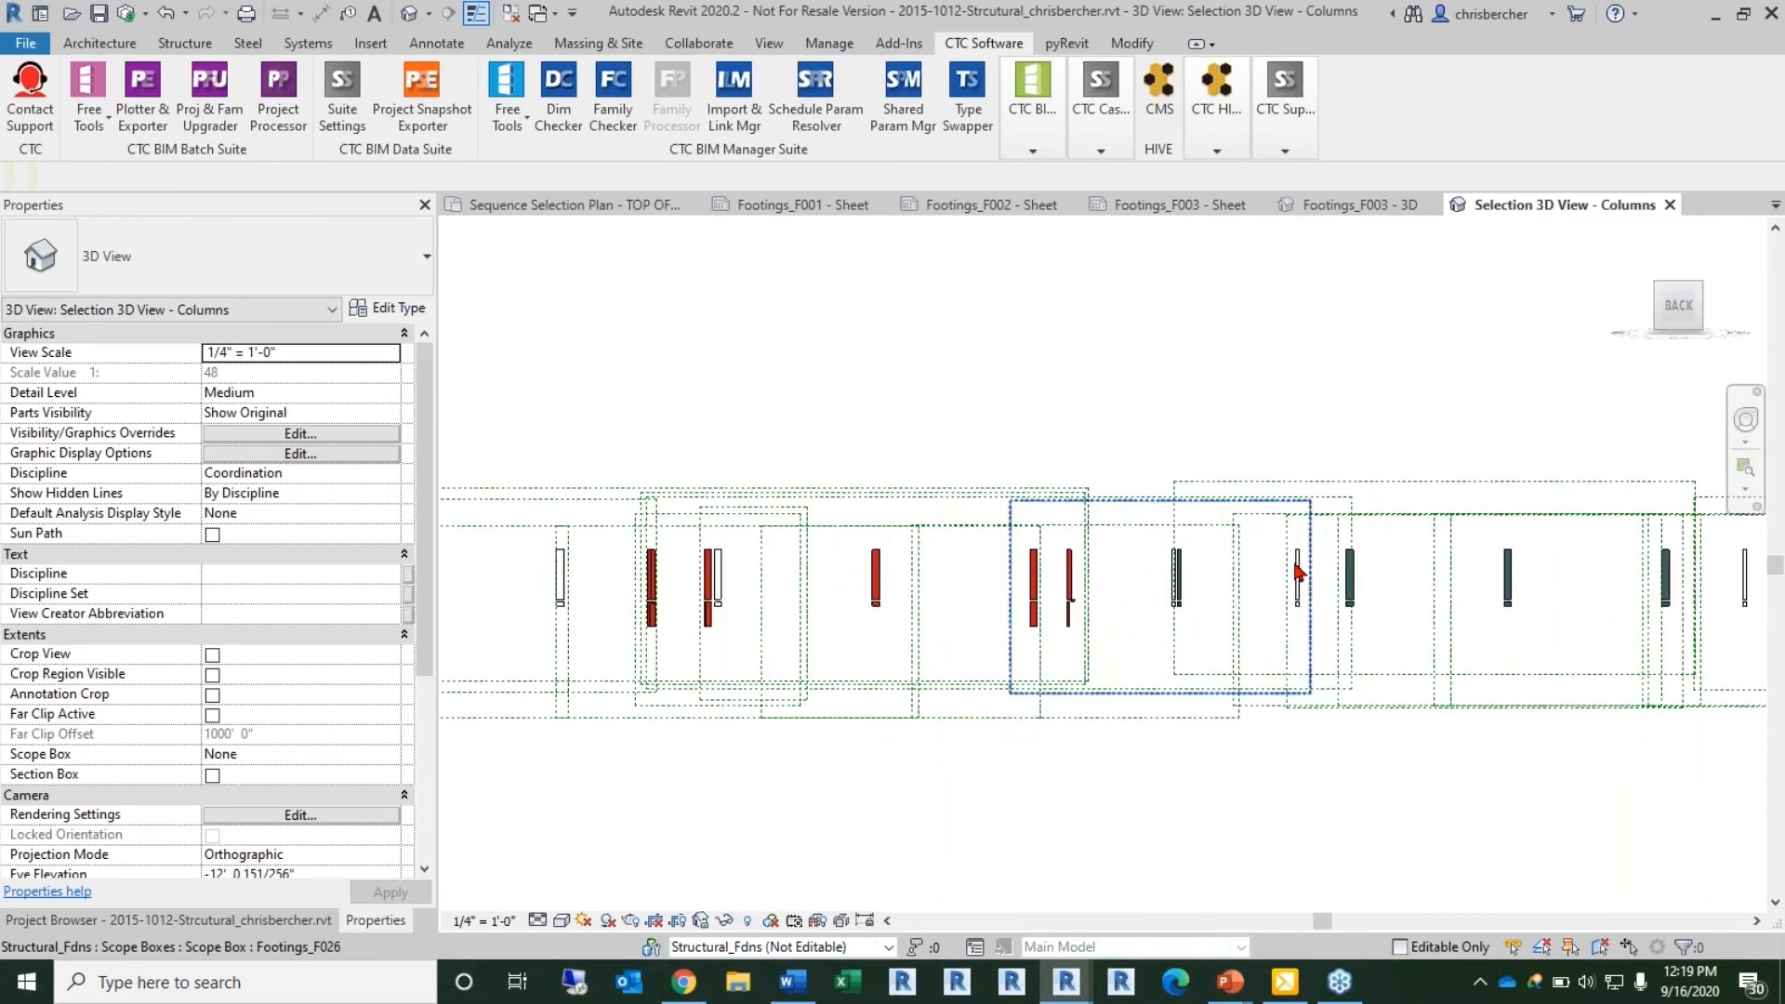
pyautogui.click(1159, 539)
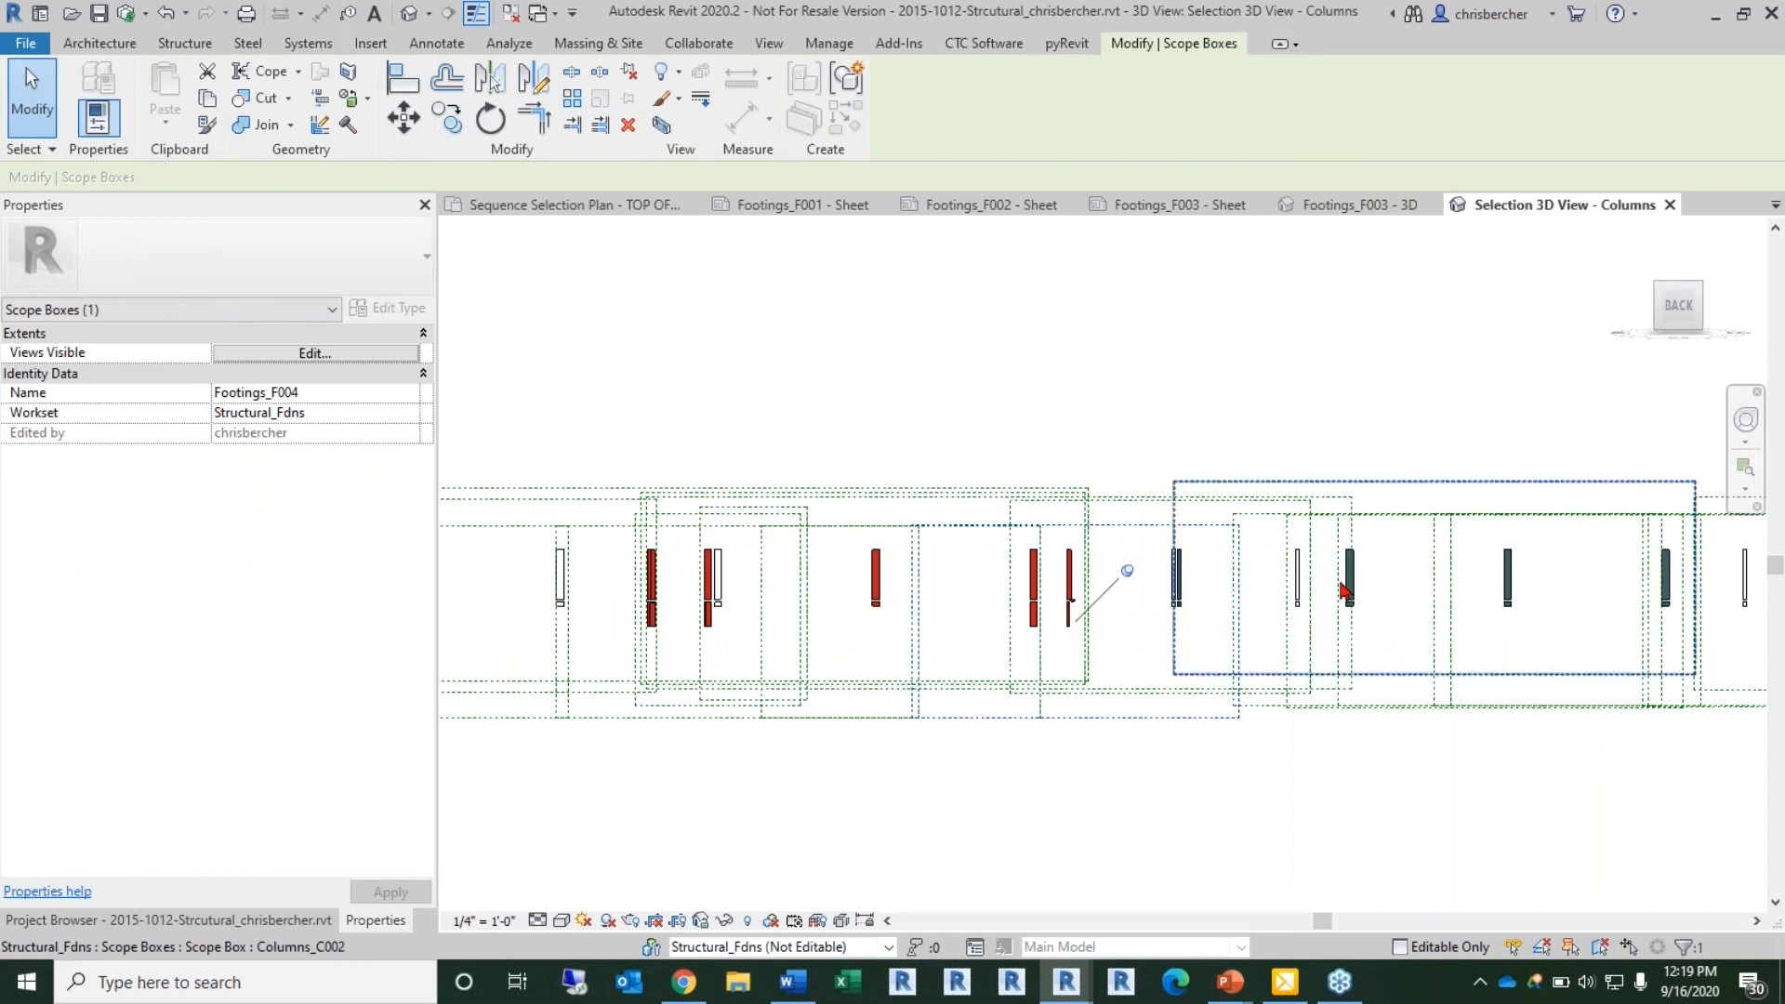
pyautogui.click(1335, 723)
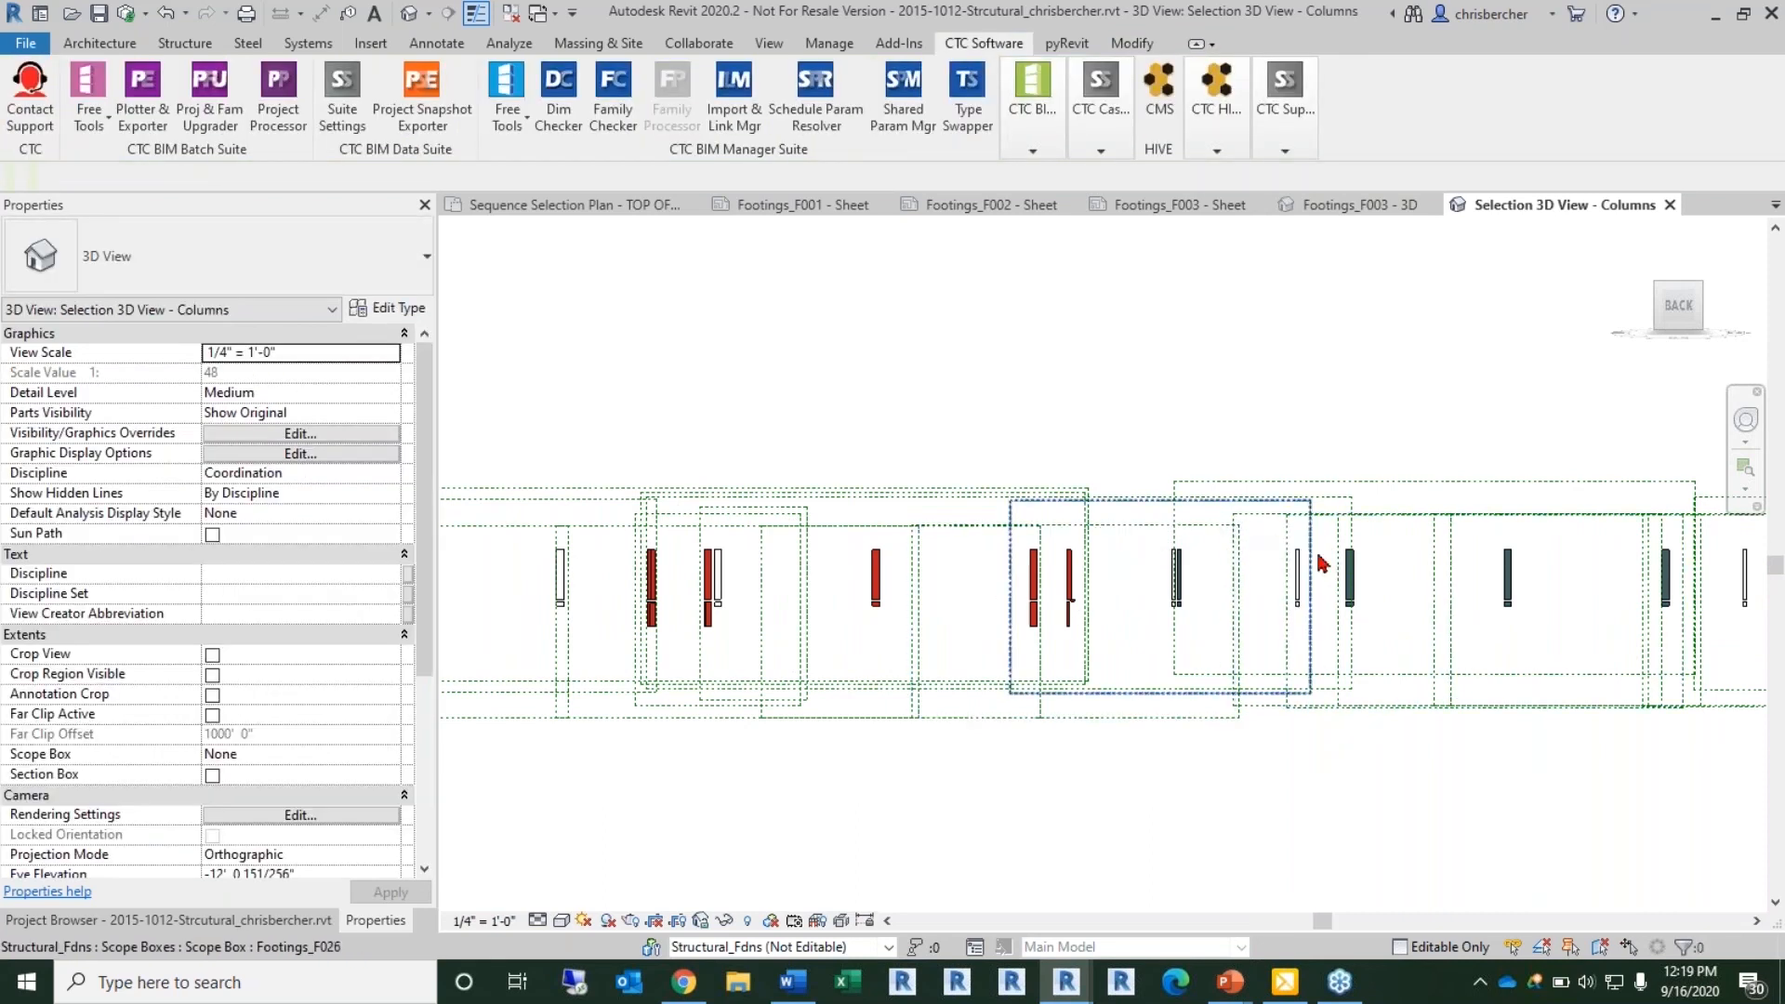
pyautogui.click(1356, 542)
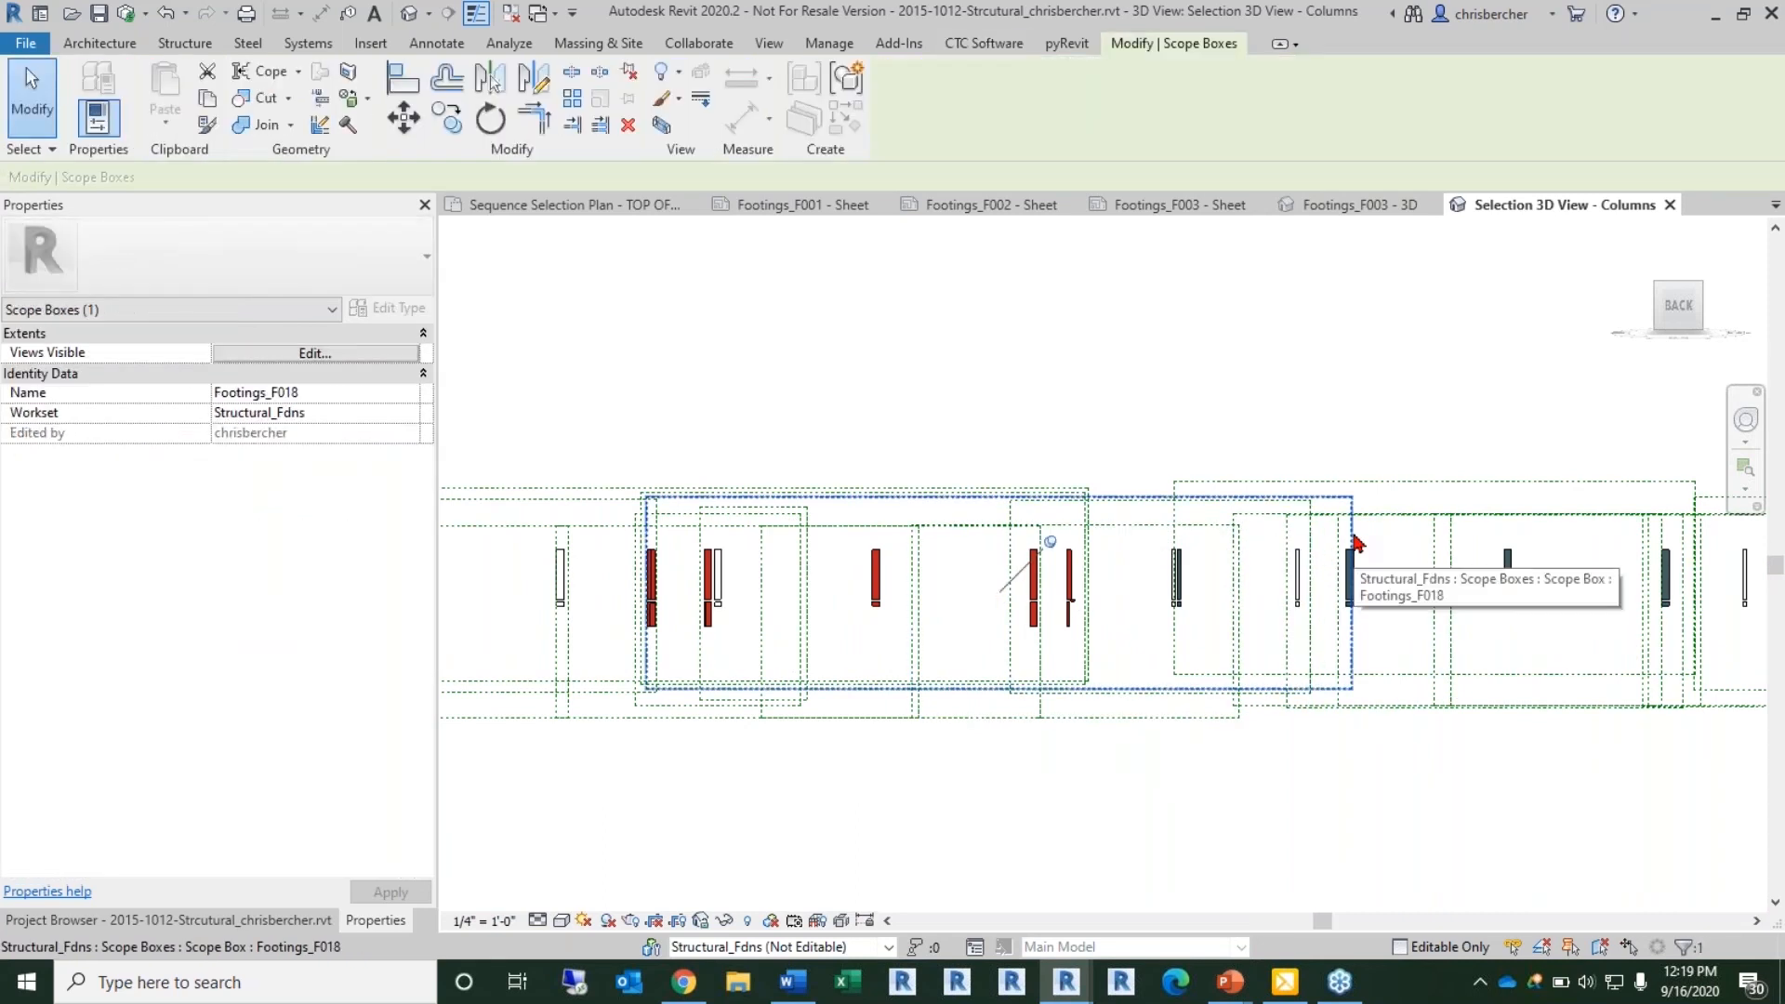
pyautogui.click(1310, 618)
pyautogui.click(1186, 869)
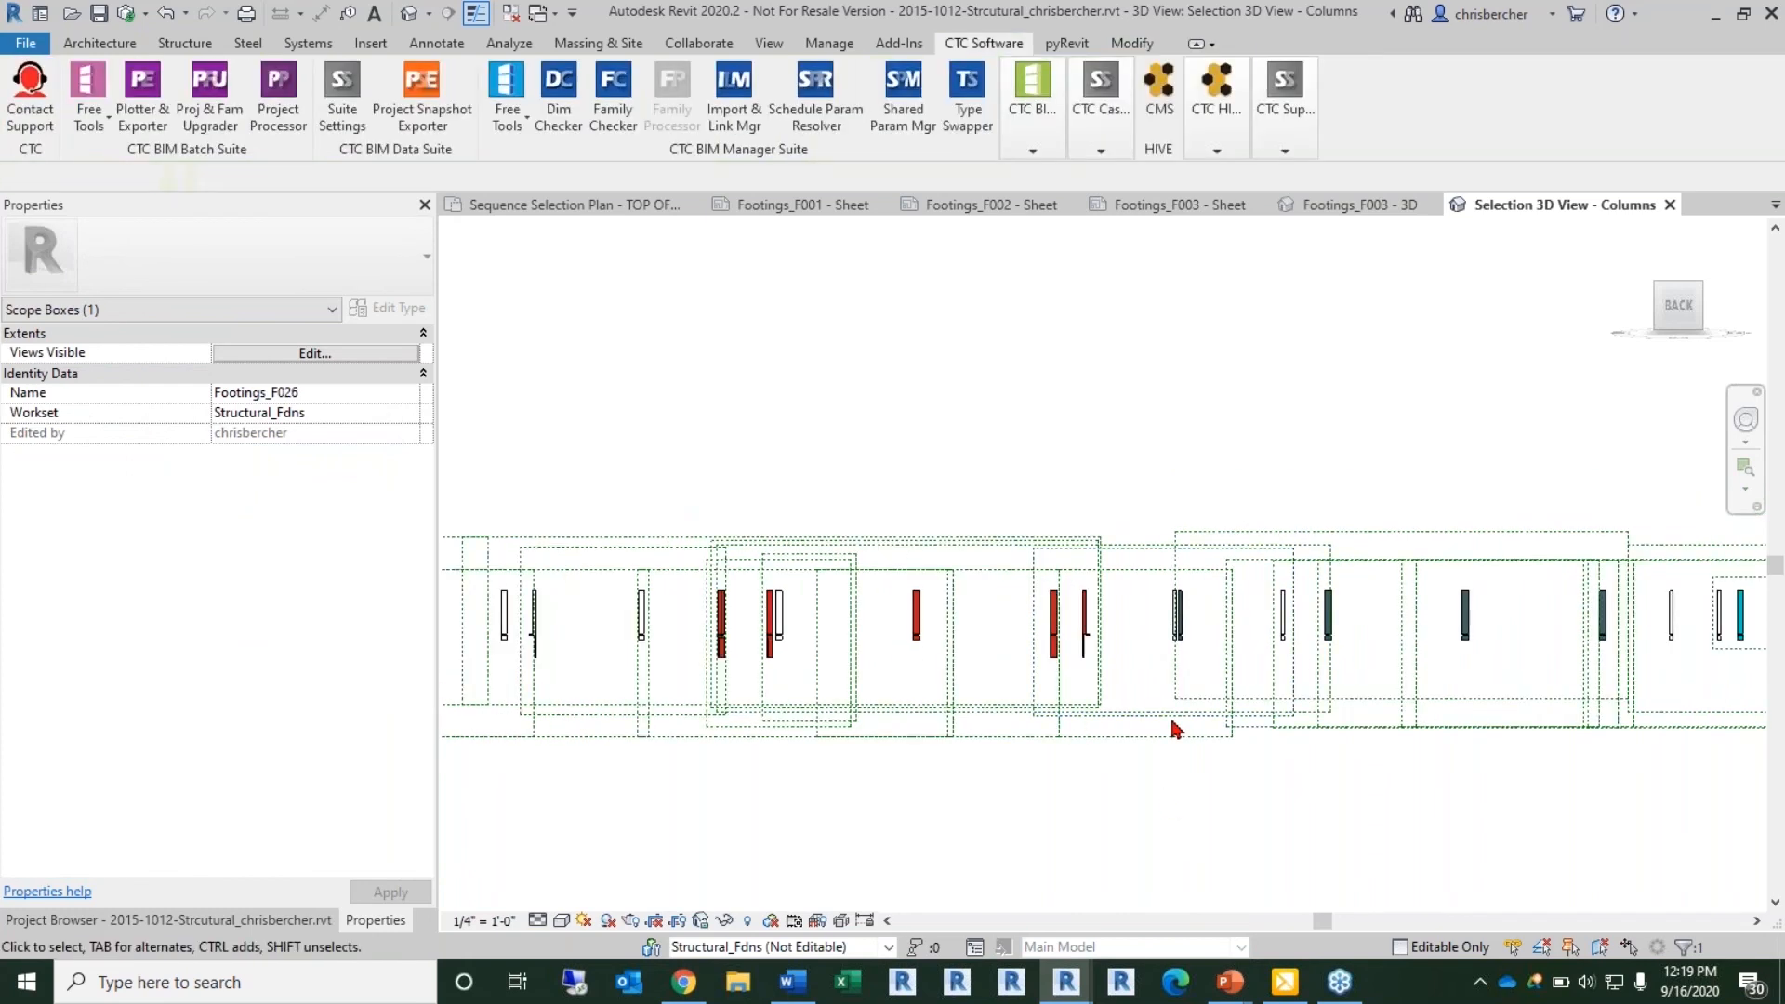
# Step: Reduce the height of a remaining Columns scope box by raising its base and lowering its top around the columns
pyautogui.keyDown('shift'); pyautogui.moveTo(1252, 385); pyautogui.dragTo(1302, 548, button='middle'); pyautogui.keyUp('shift')
pyautogui.click(1306, 298)
pyautogui.moveTo(1111, 614); pyautogui.dragTo(1114, 551)
pyautogui.moveTo(1111, 426); pyautogui.dragTo(1112, 476)
pyautogui.click(1128, 298)
pyautogui.keyDown('shift'); pyautogui.moveTo(1128, 299); pyautogui.dragTo(1162, 409, button='middle'); pyautogui.keyUp('shift')
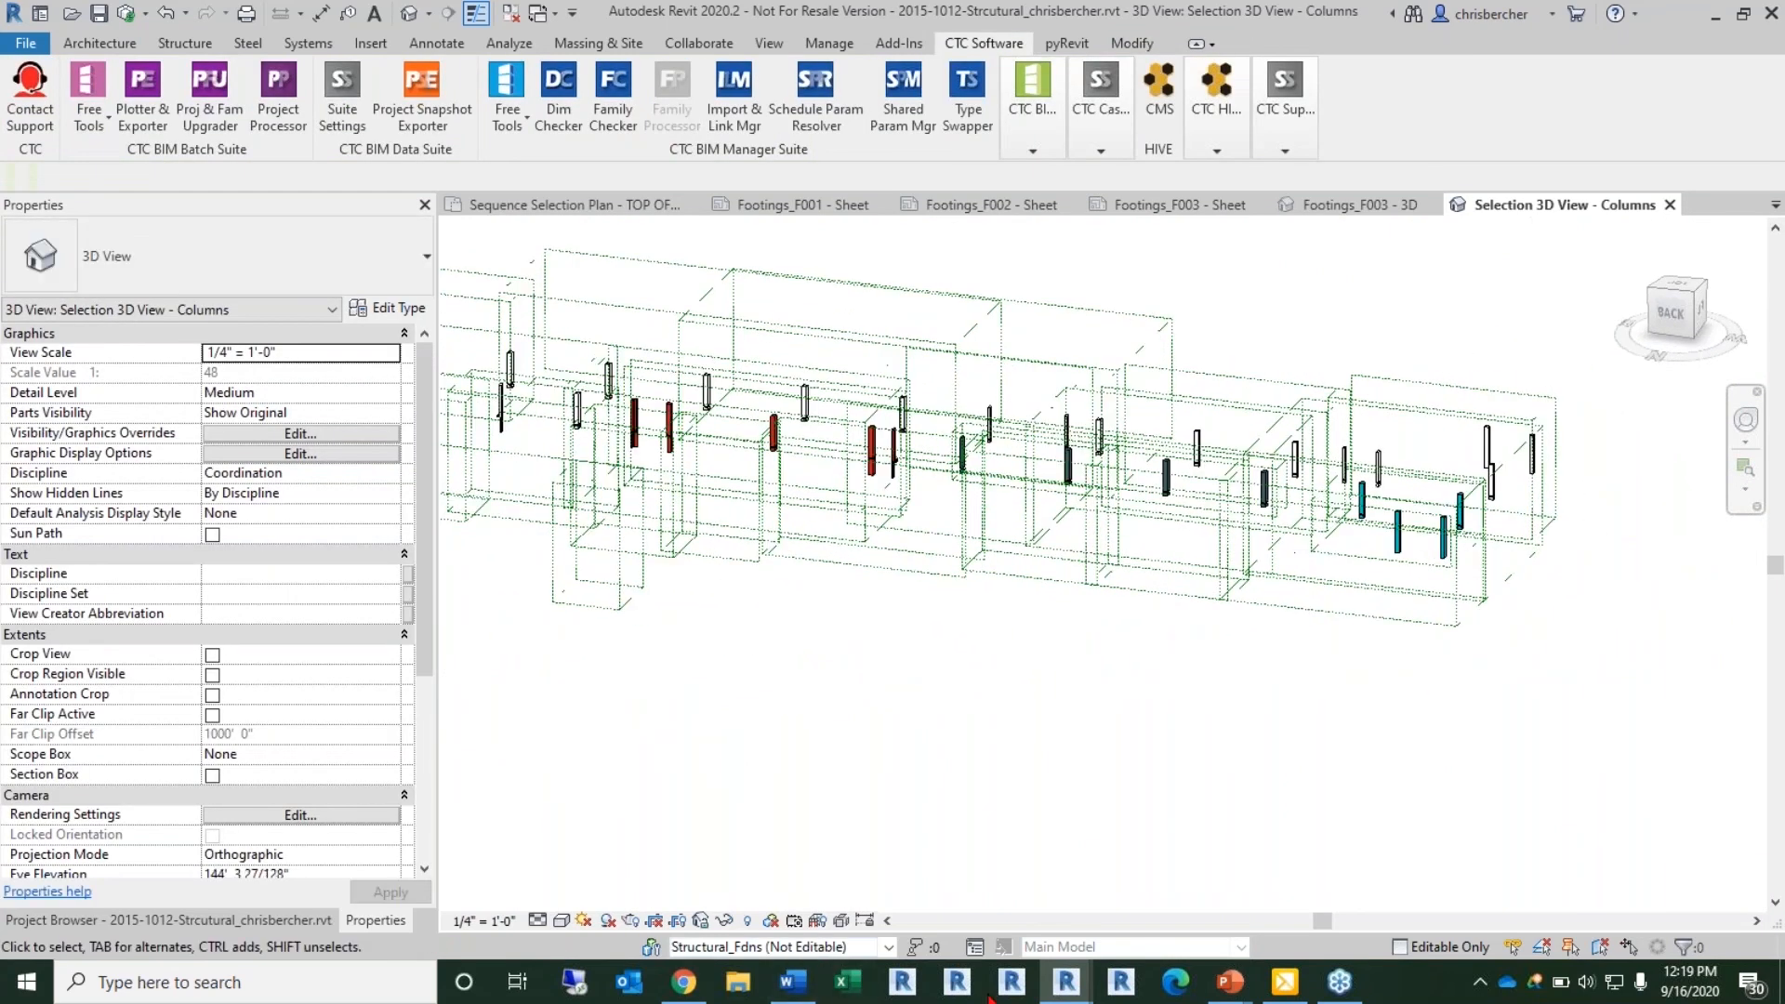
# Step: Bring back the Fab Sheets window and select the Columns_C001 sequence in the view creation list
pyautogui.moveTo(1069, 996)
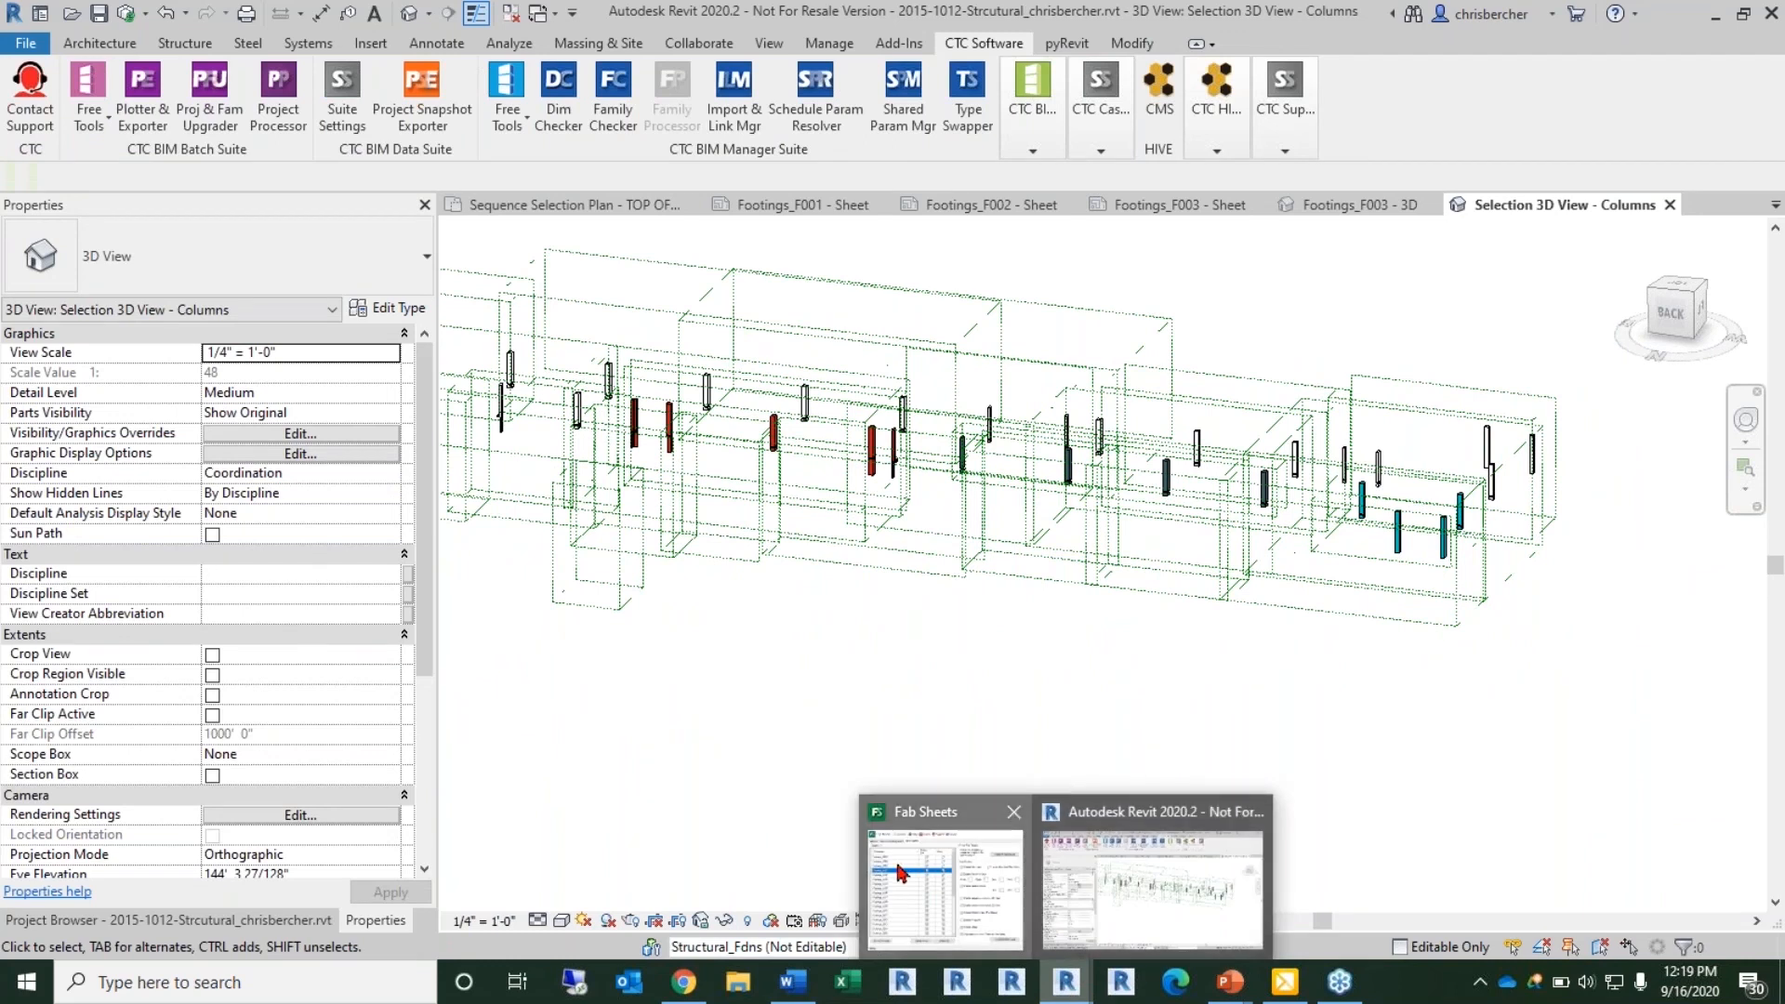
pyautogui.click(941, 888)
pyautogui.moveTo(522, 203); pyautogui.dragTo(604, 208)
pyautogui.click(316, 412)
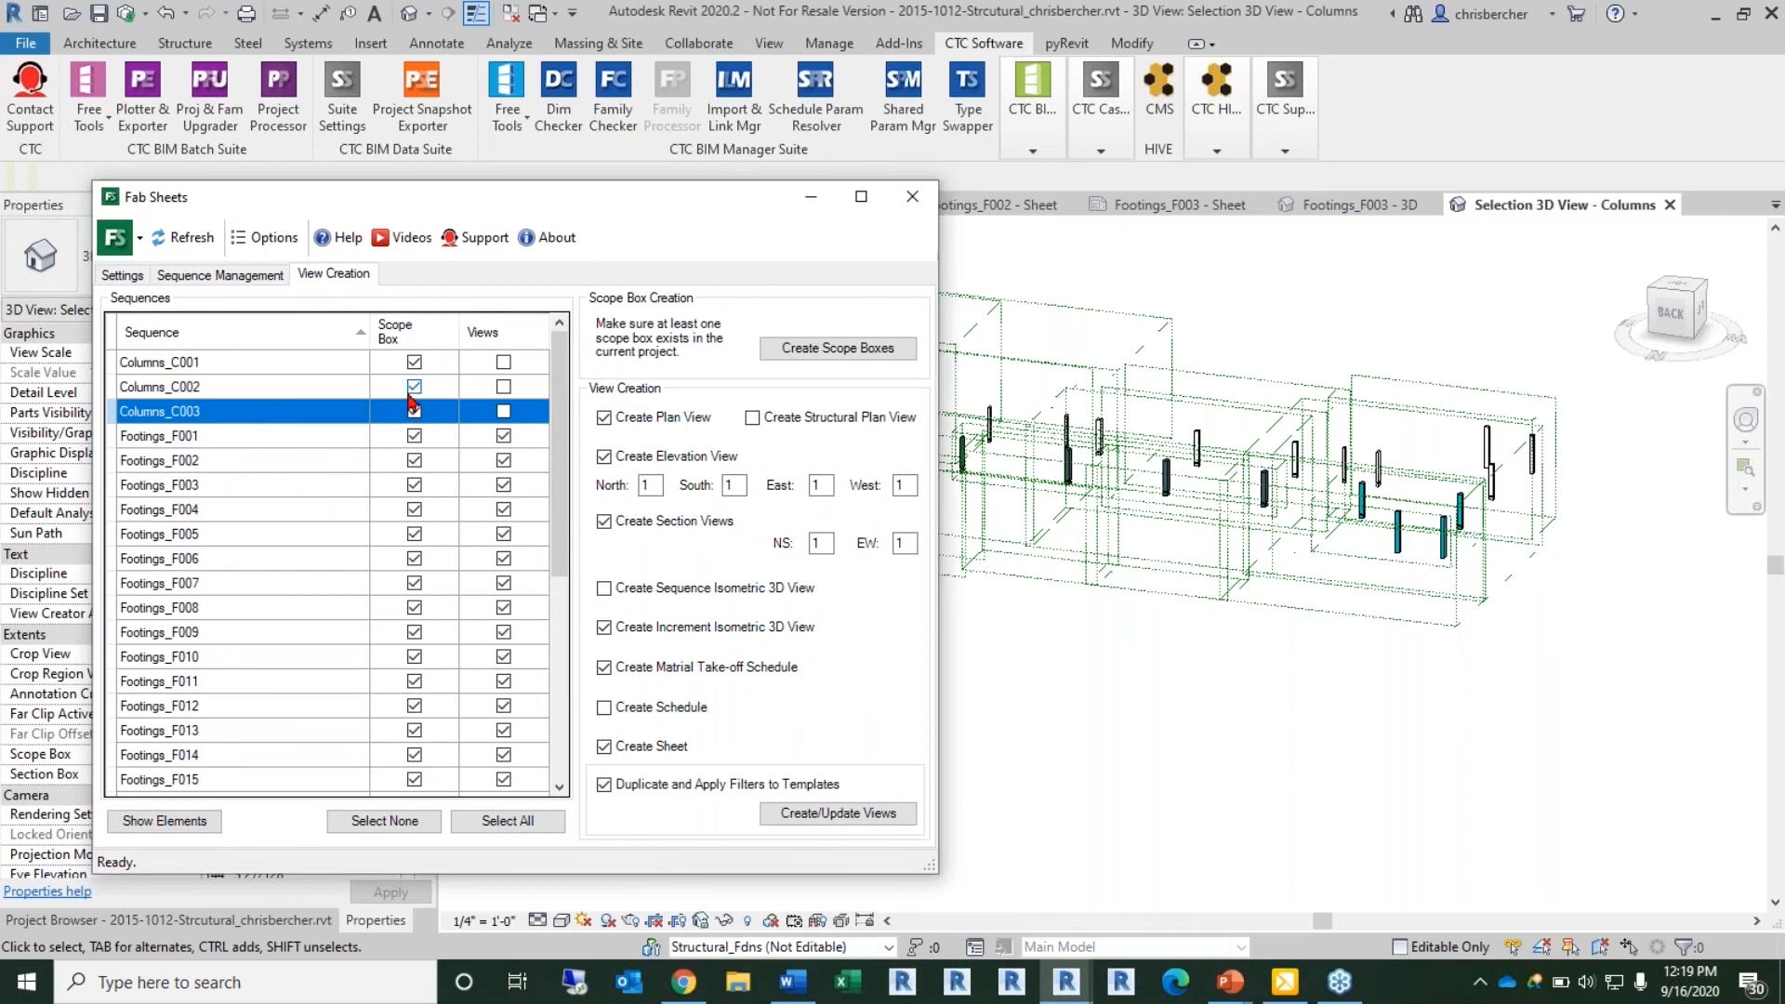
pyautogui.click(287, 363)
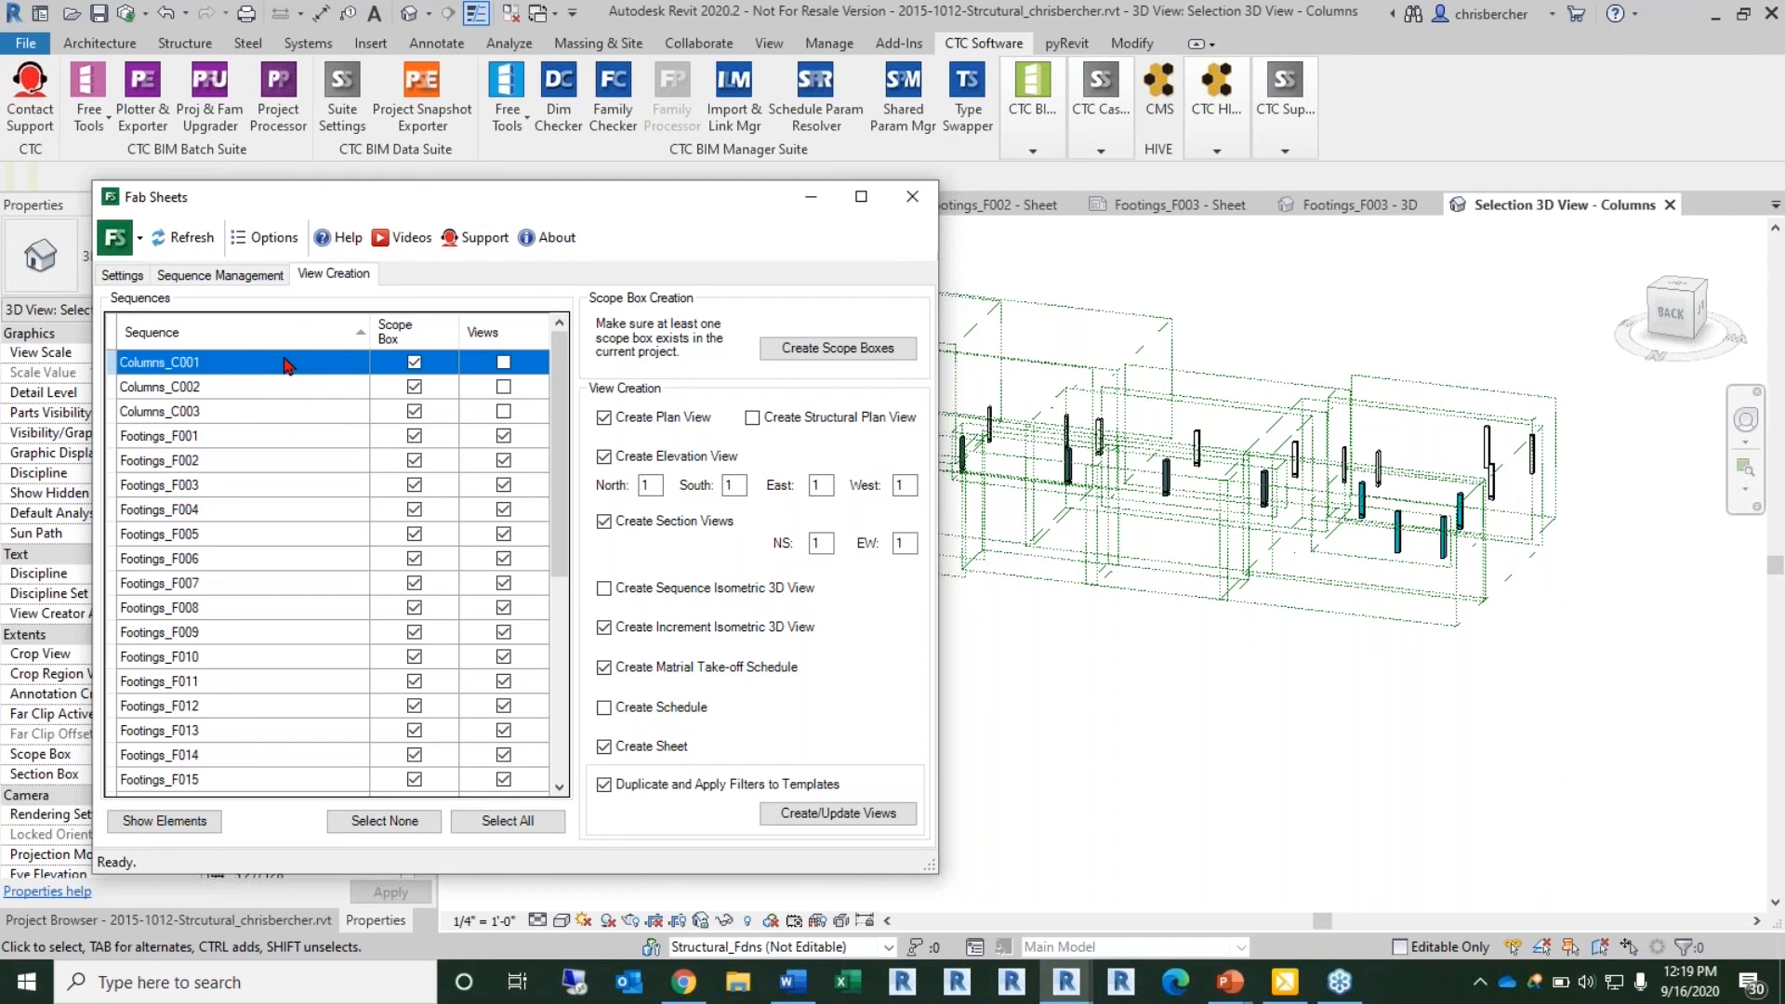
# Step: Review the view templates in Fab Sheets' settings, and re-sort the view creation list by sequence name in ascending order
pyautogui.click(137, 277)
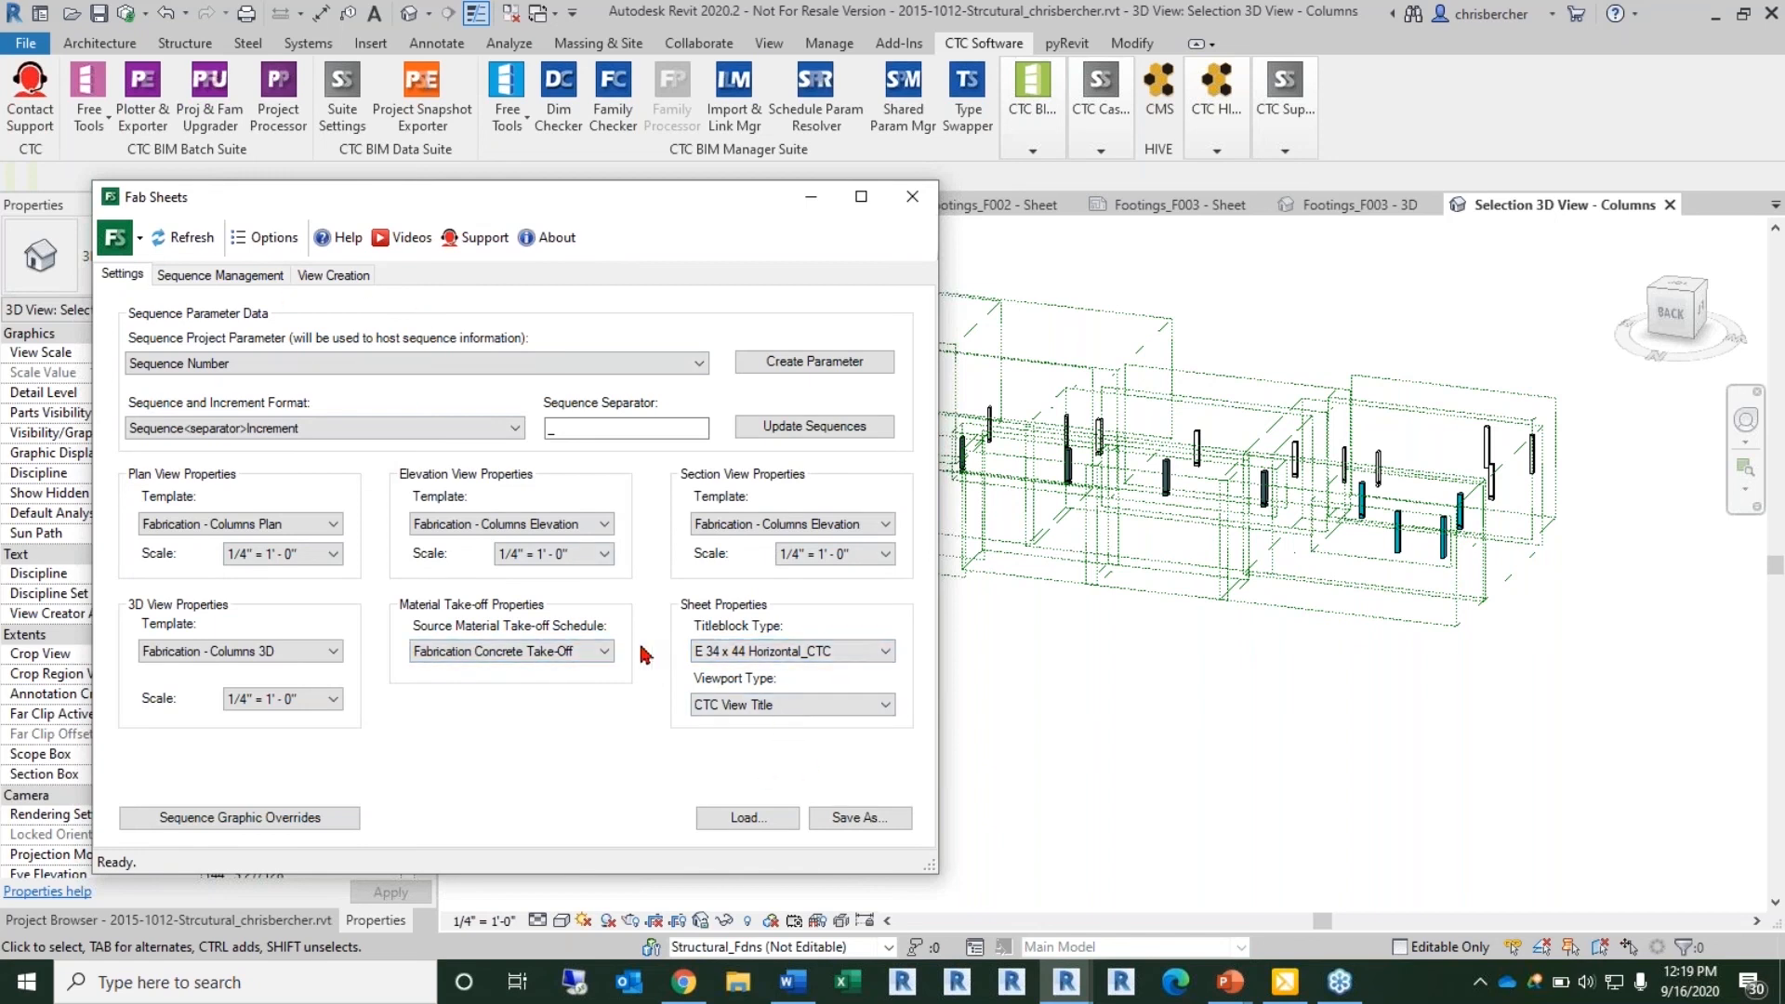
pyautogui.click(327, 275)
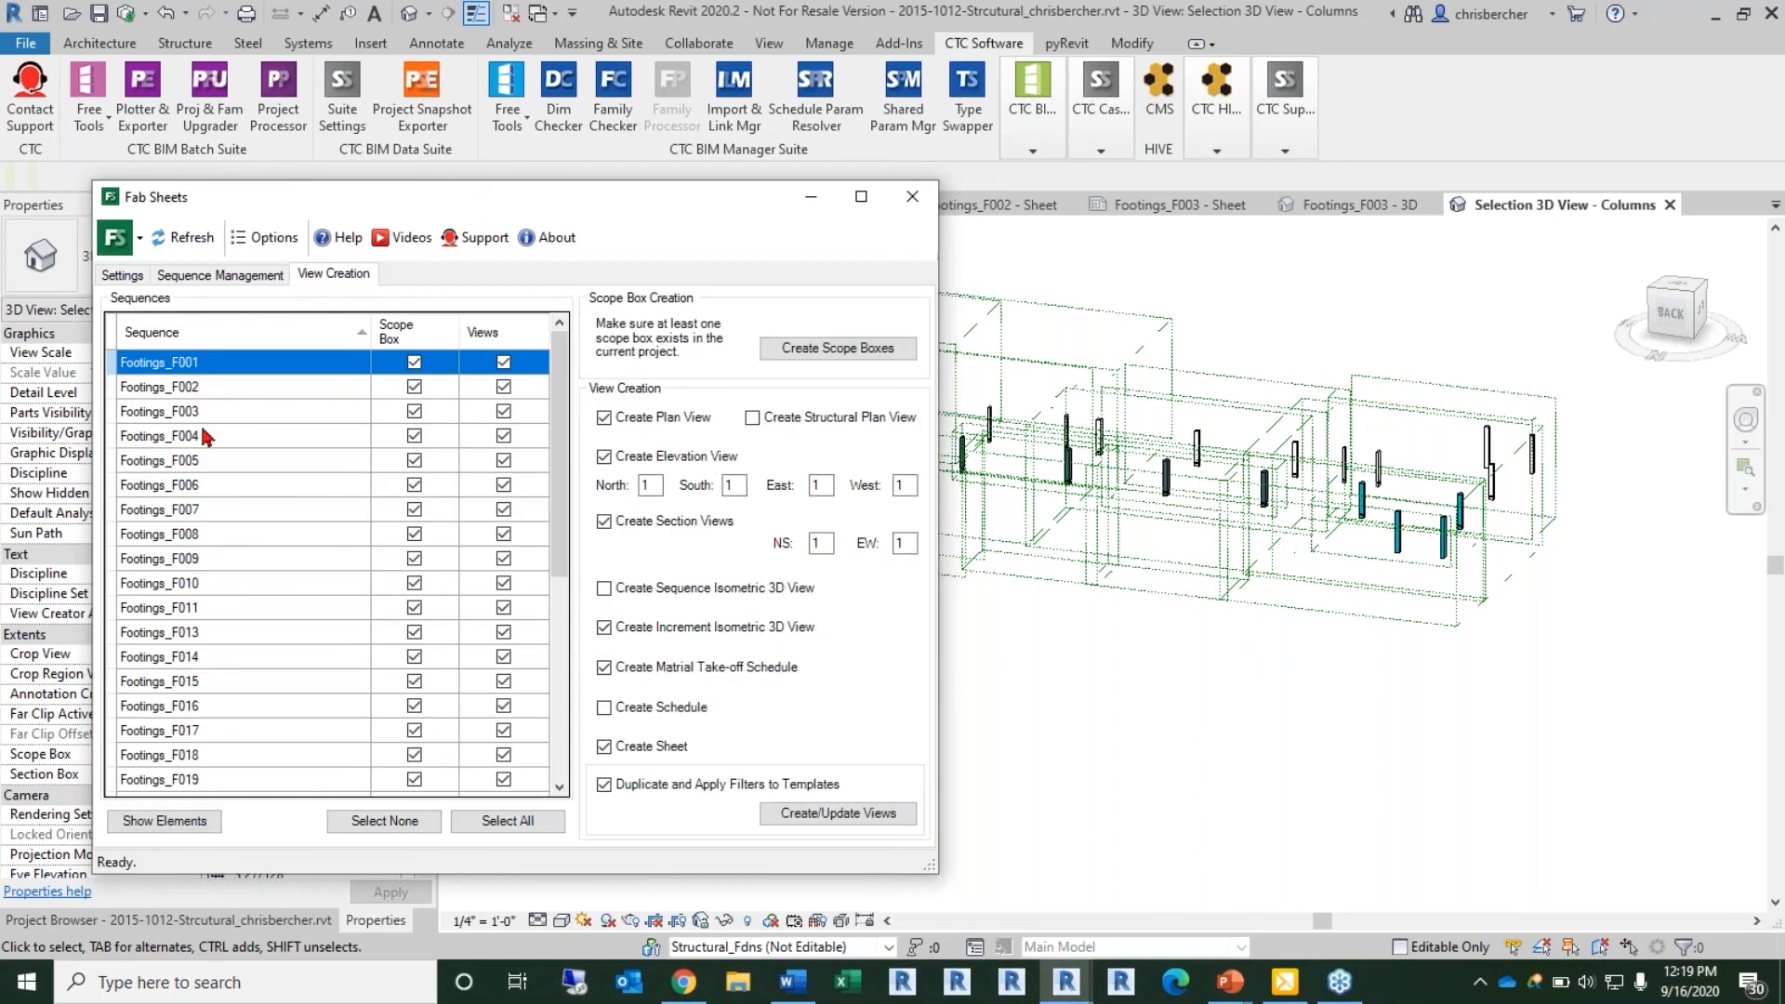
pyautogui.click(226, 337)
pyautogui.click(226, 337)
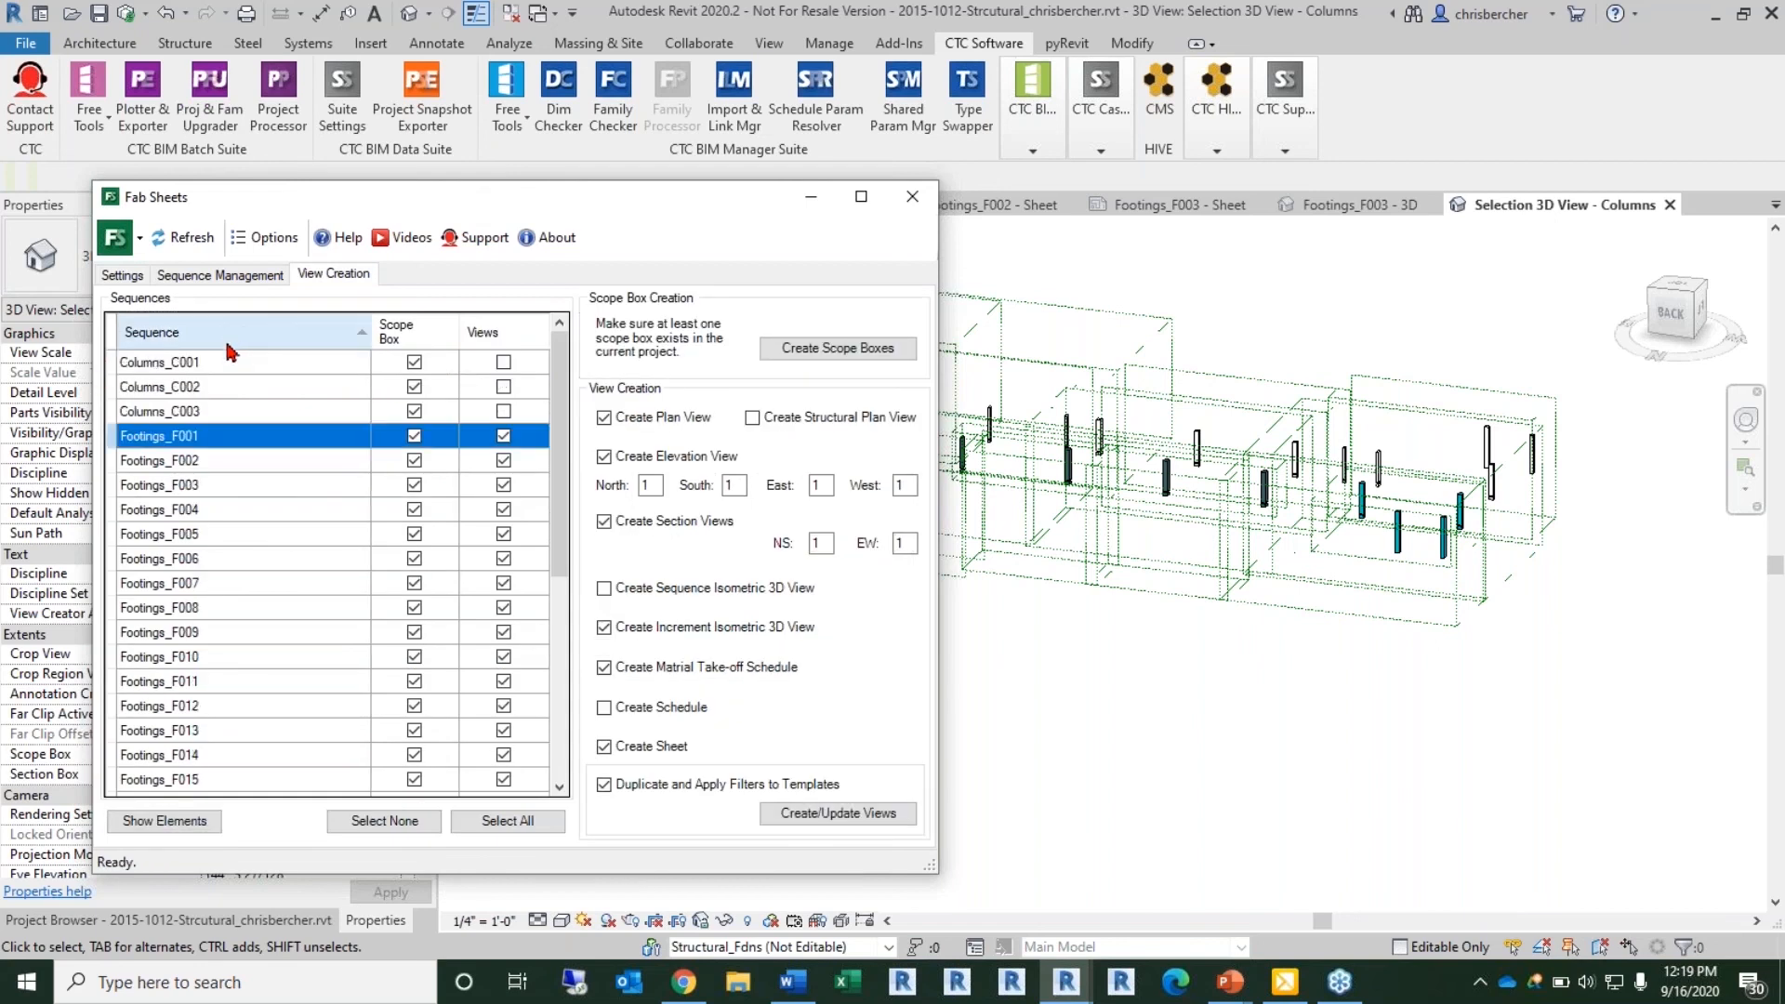
# Step: Select the Columns_C001 sequence, turn off elevation view creation, and check the view and material take-off settings in Fab Sheets
pyautogui.click(217, 370)
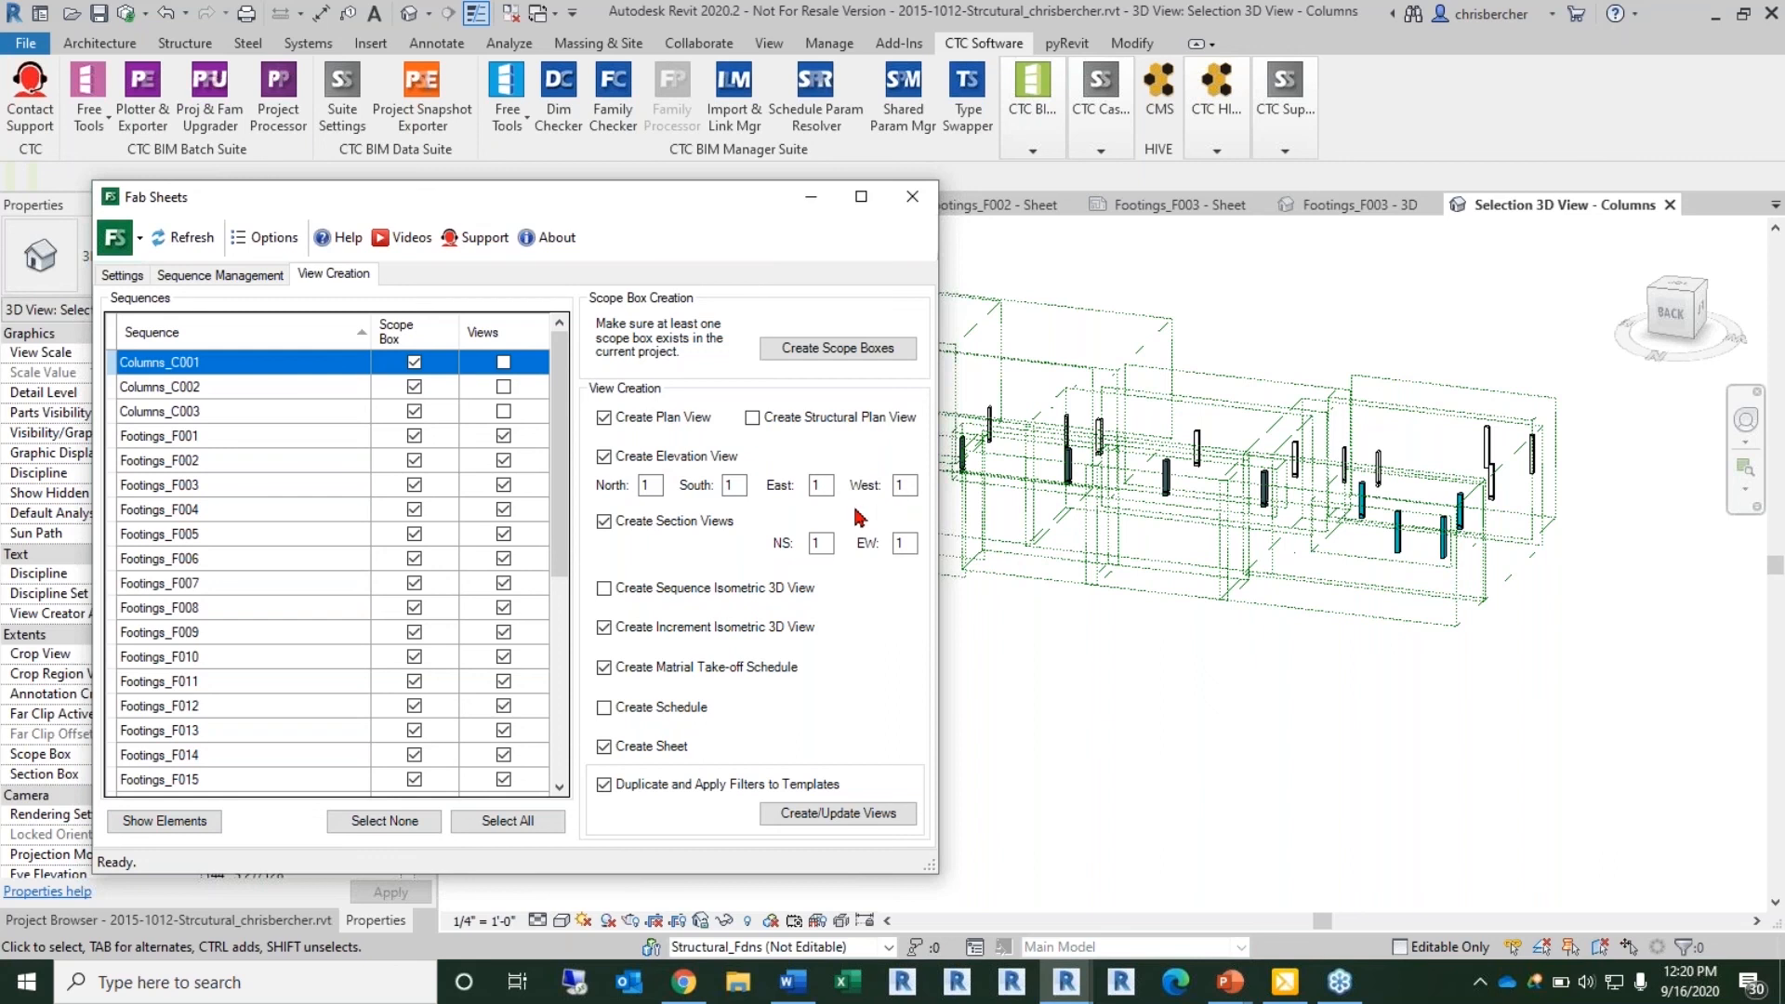
pyautogui.click(604, 457)
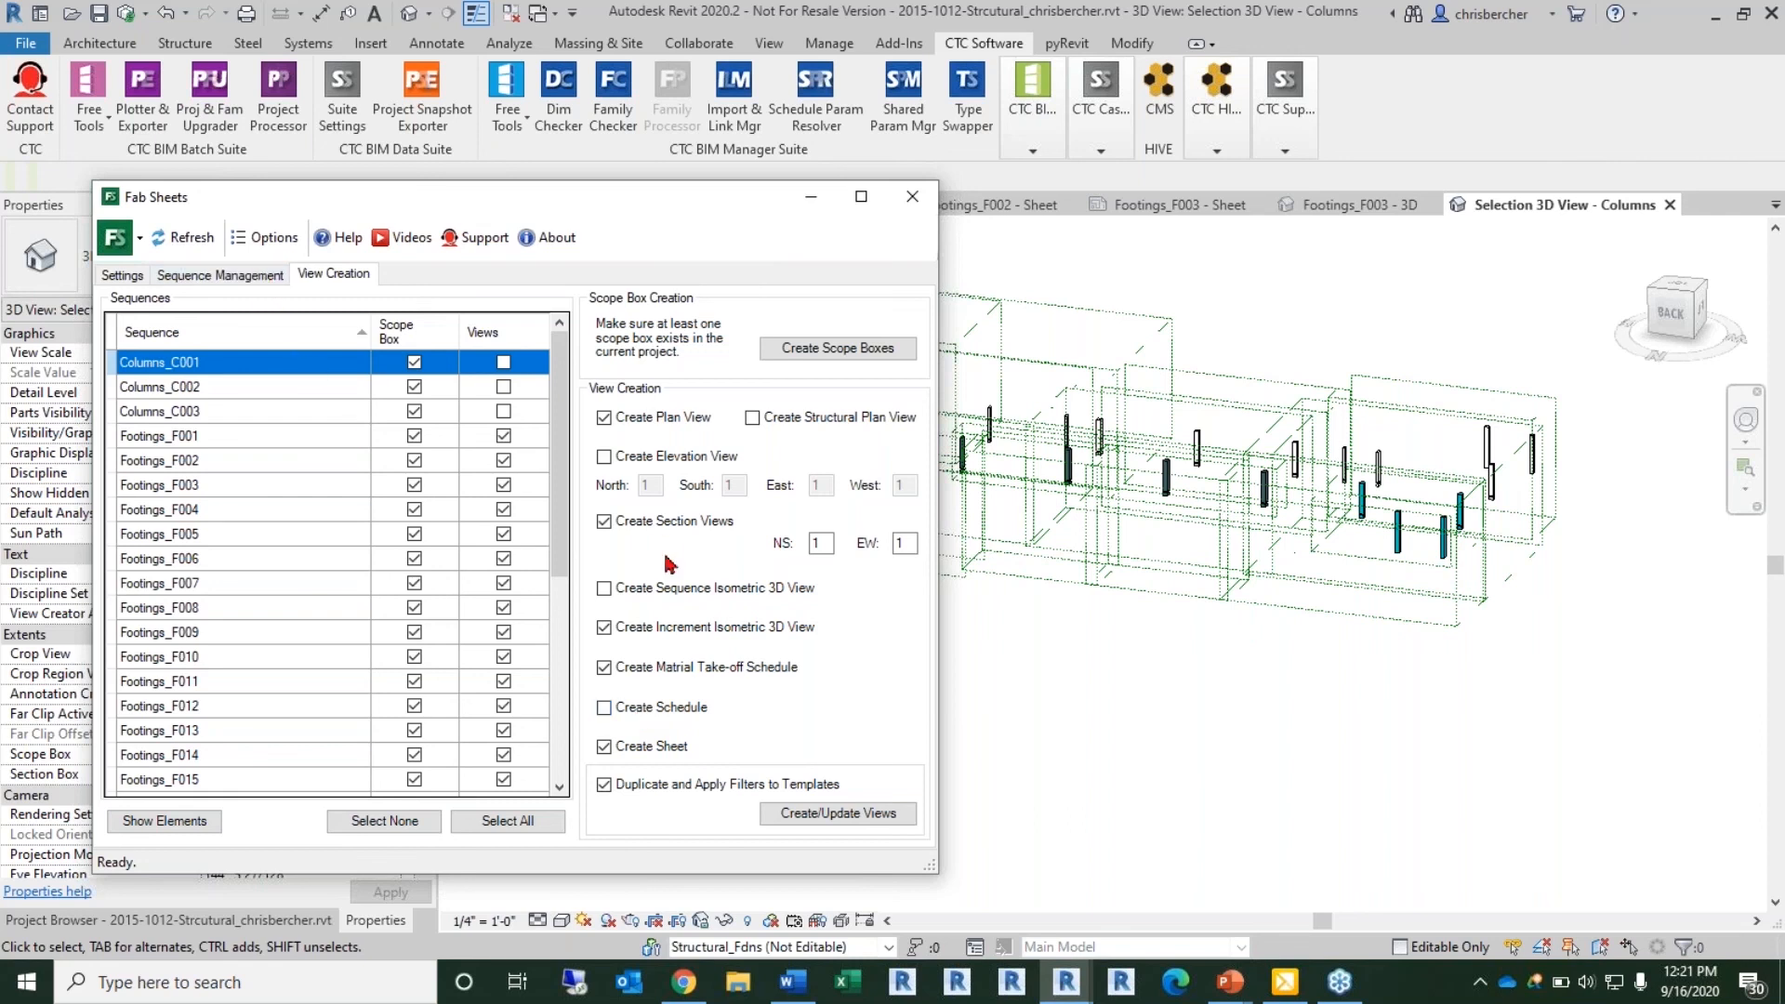
pyautogui.click(238, 279)
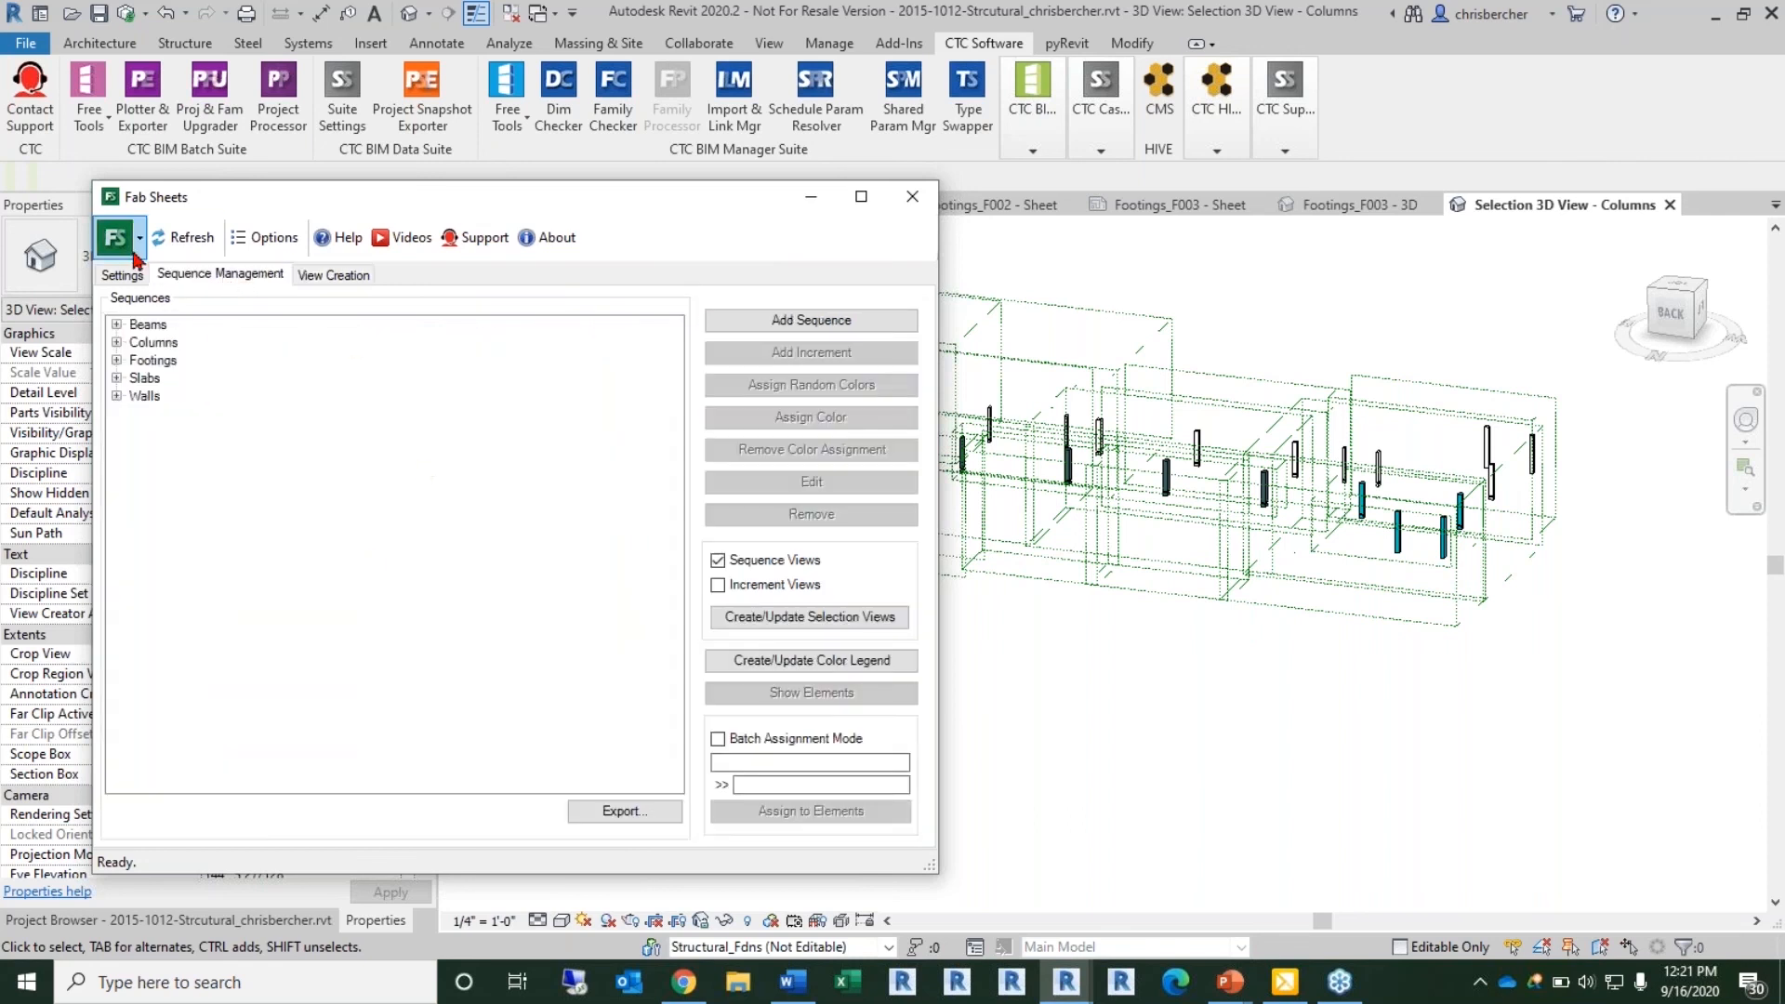
pyautogui.click(119, 275)
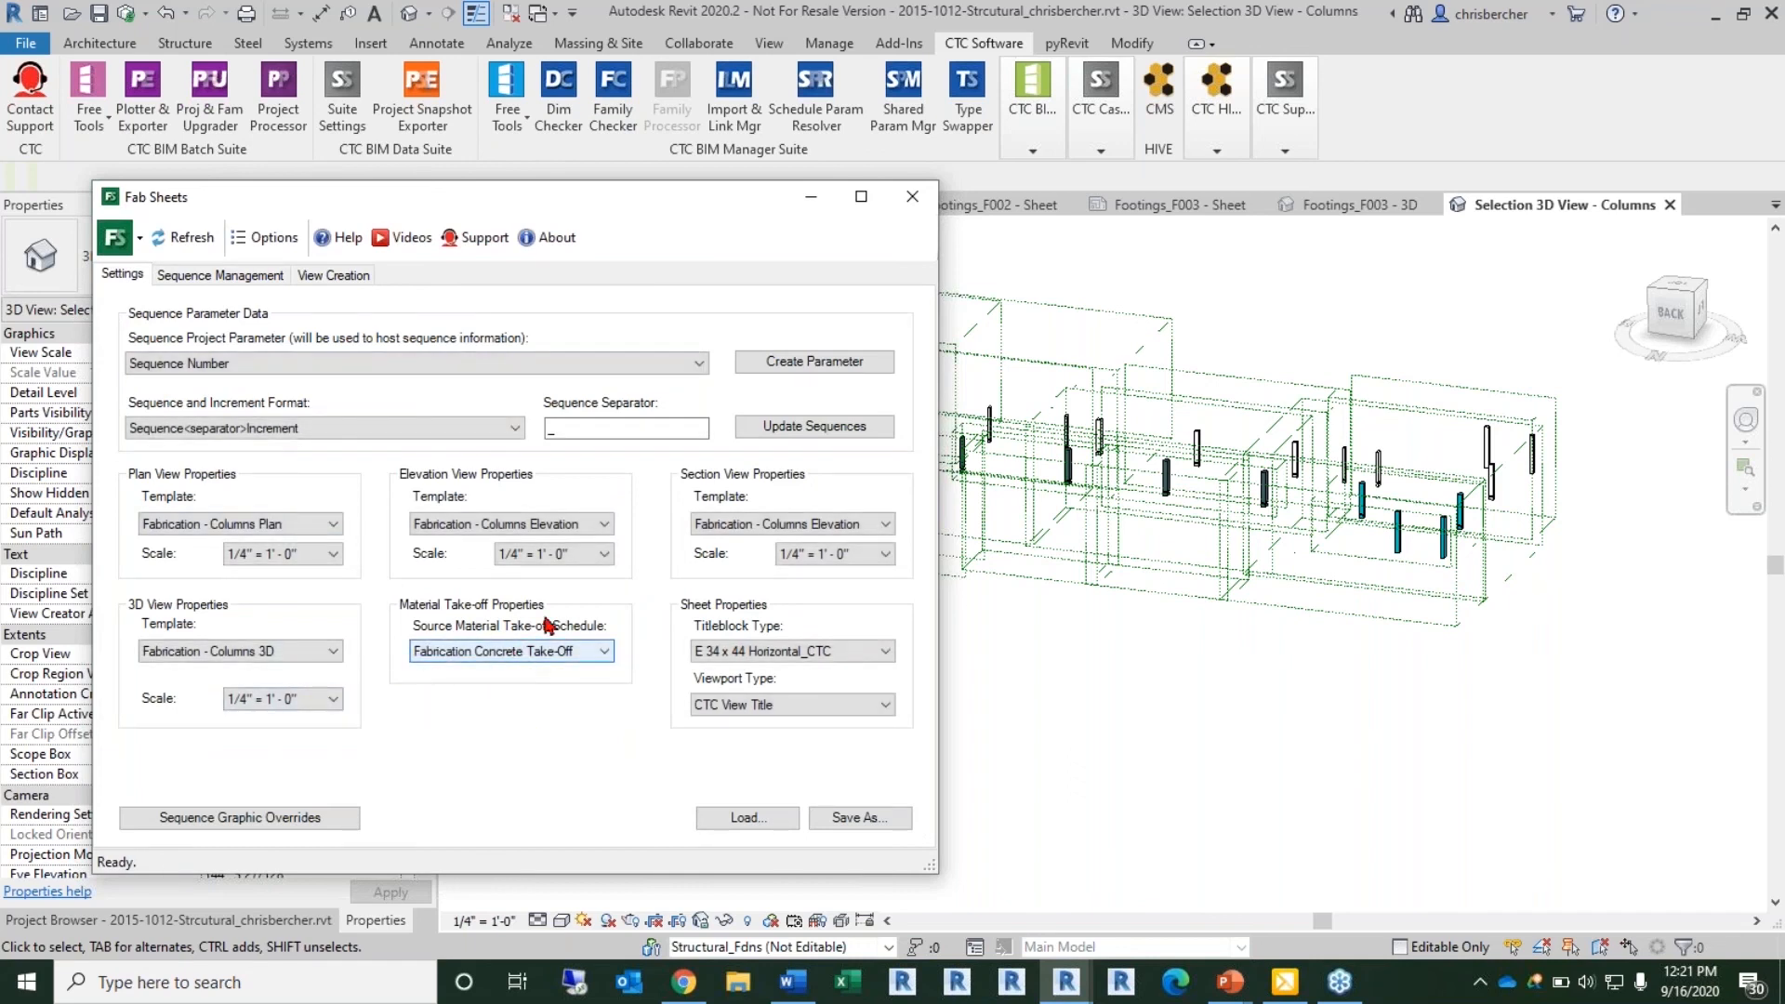
# Step: Create the fabrication views for Columns_C001 with sheet creation and filter duplication to templates turned off
pyautogui.click(333, 275)
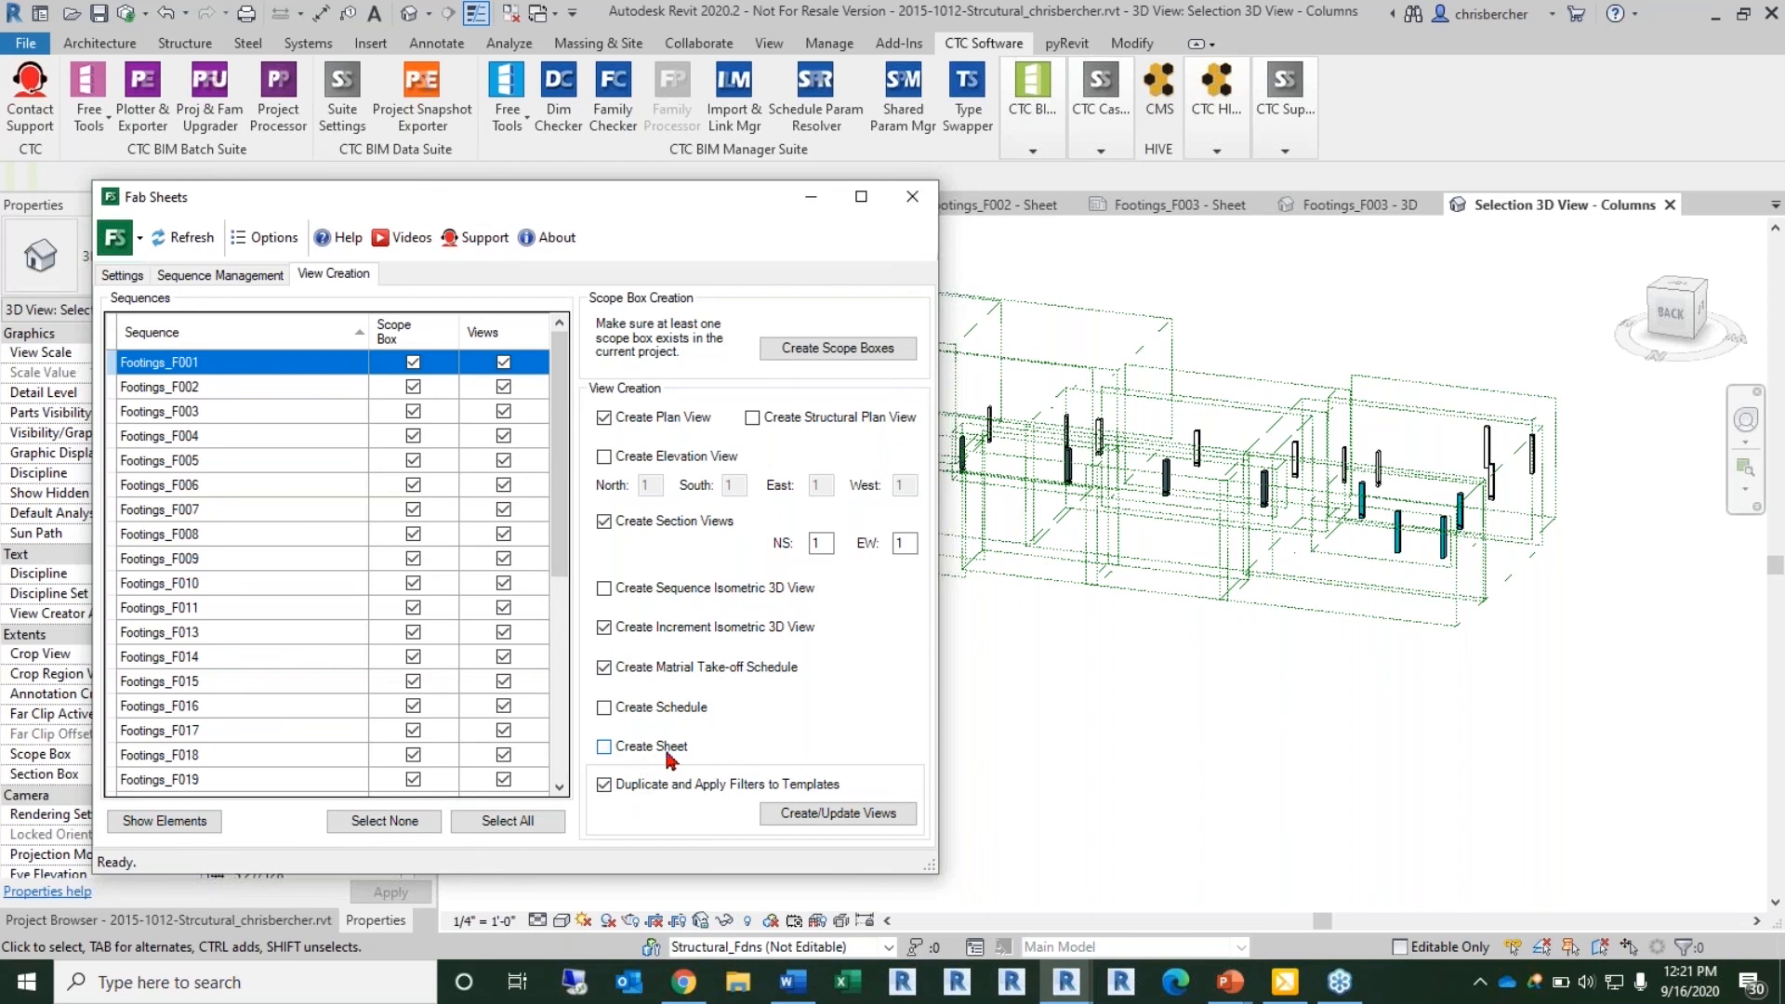
pyautogui.click(247, 333)
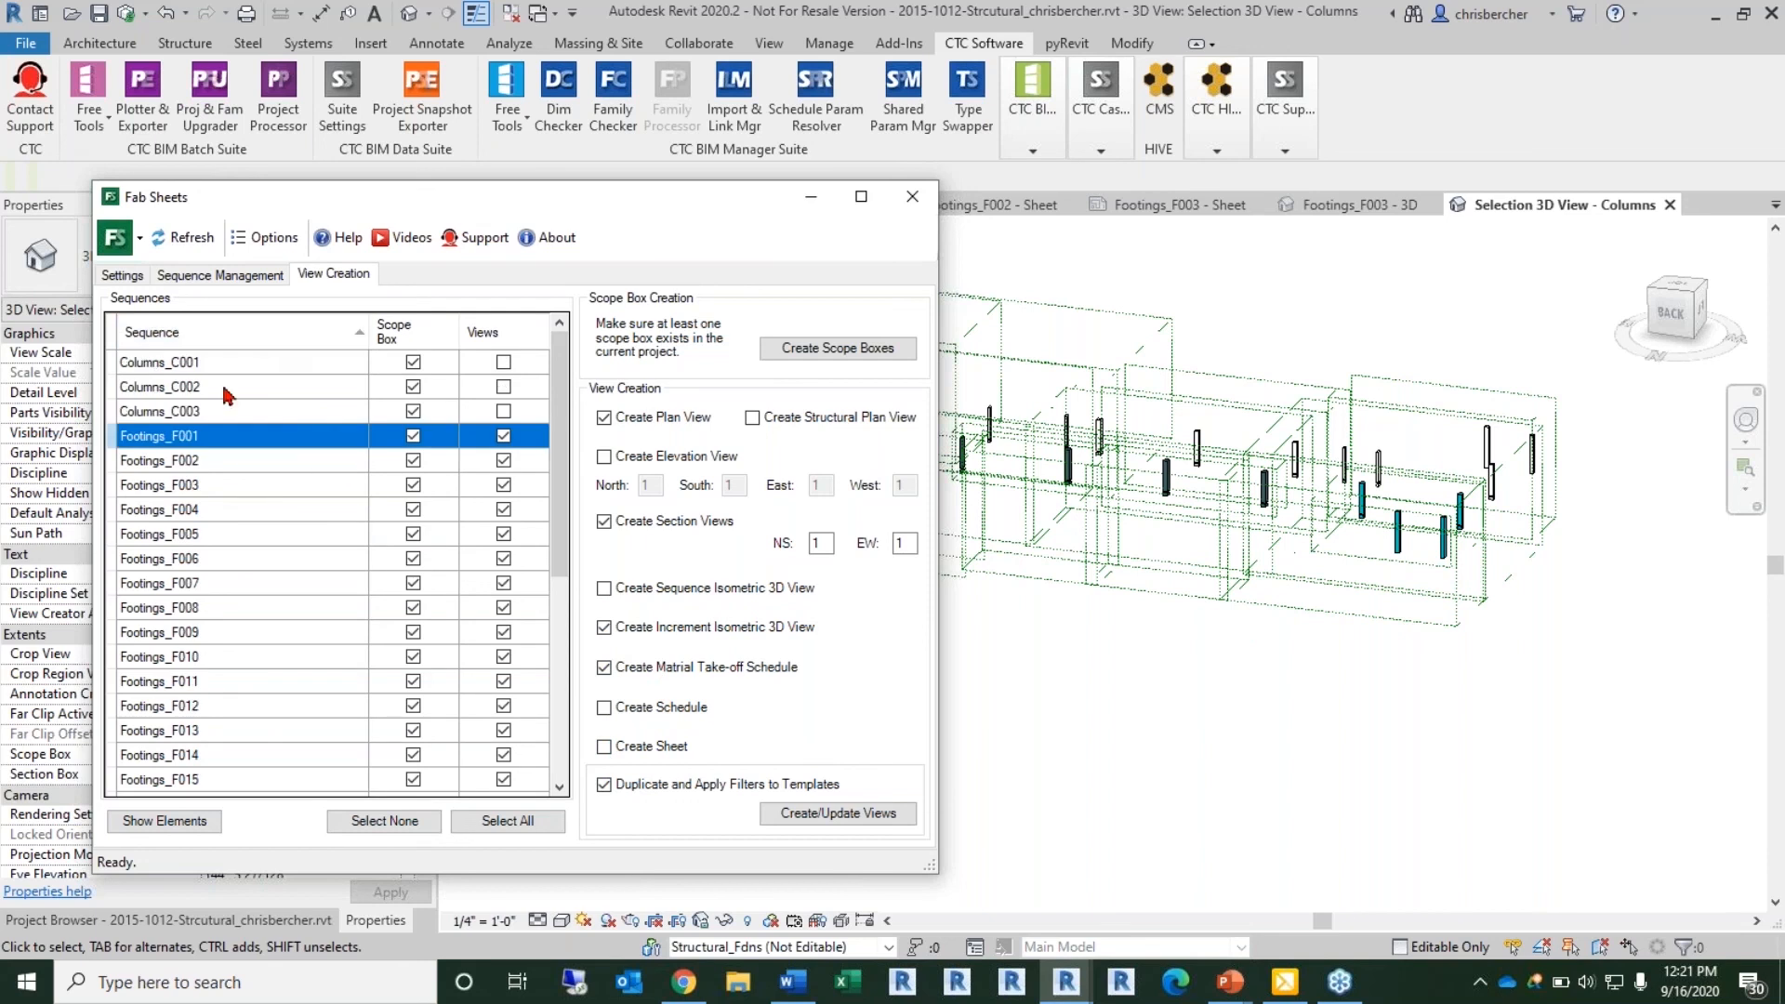
pyautogui.click(253, 362)
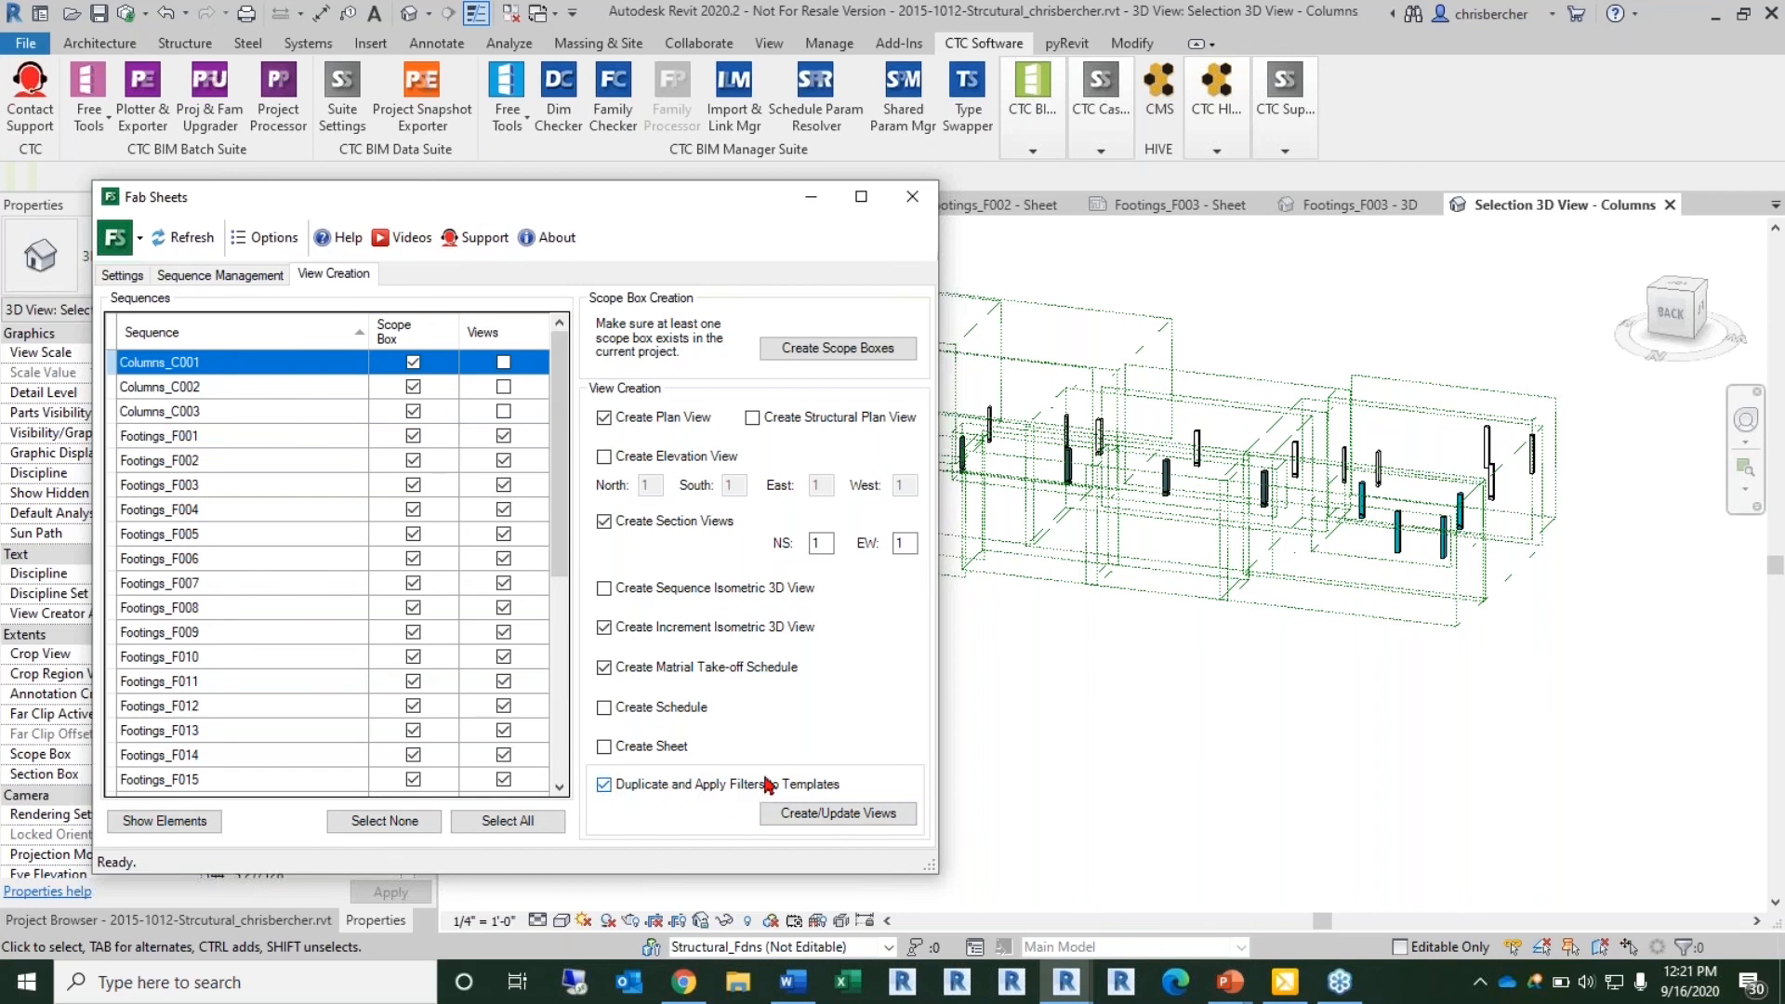
pyautogui.click(604, 786)
pyautogui.click(838, 815)
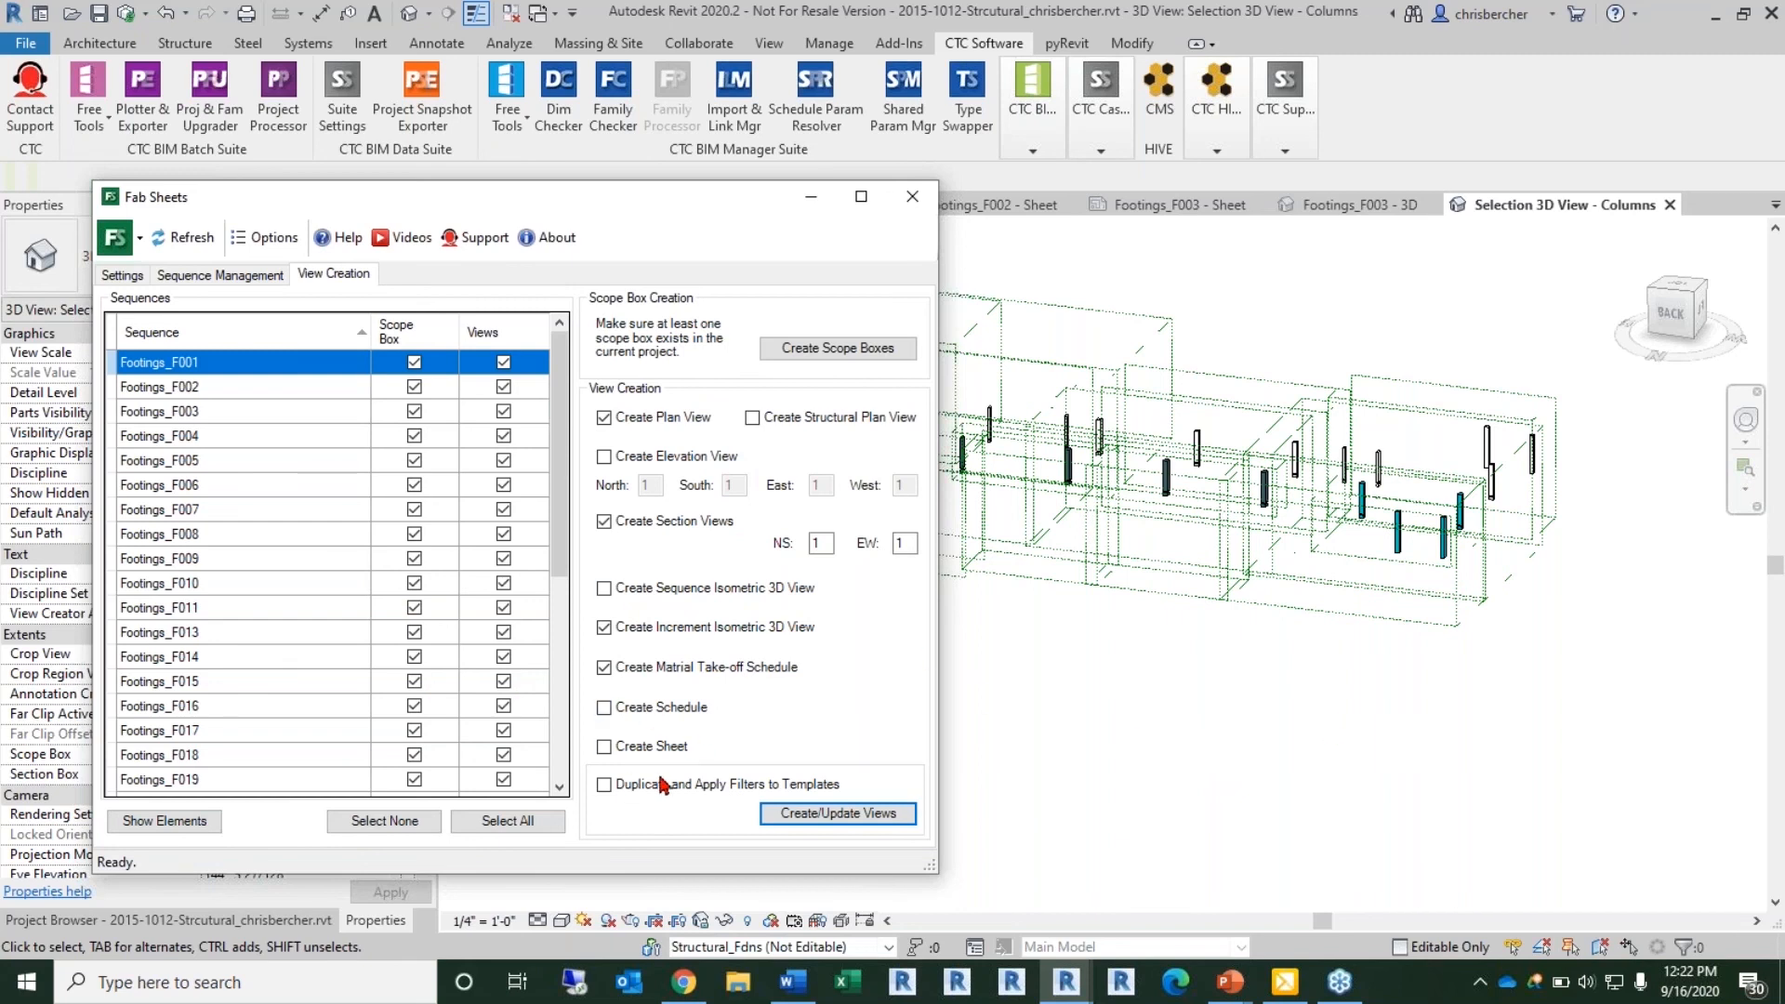
# Step: Move Fab Sheets off the browser and look up the new Columns_C001 3D and plan views in the project
pyautogui.moveTo(532, 206); pyautogui.dragTo(1147, 237)
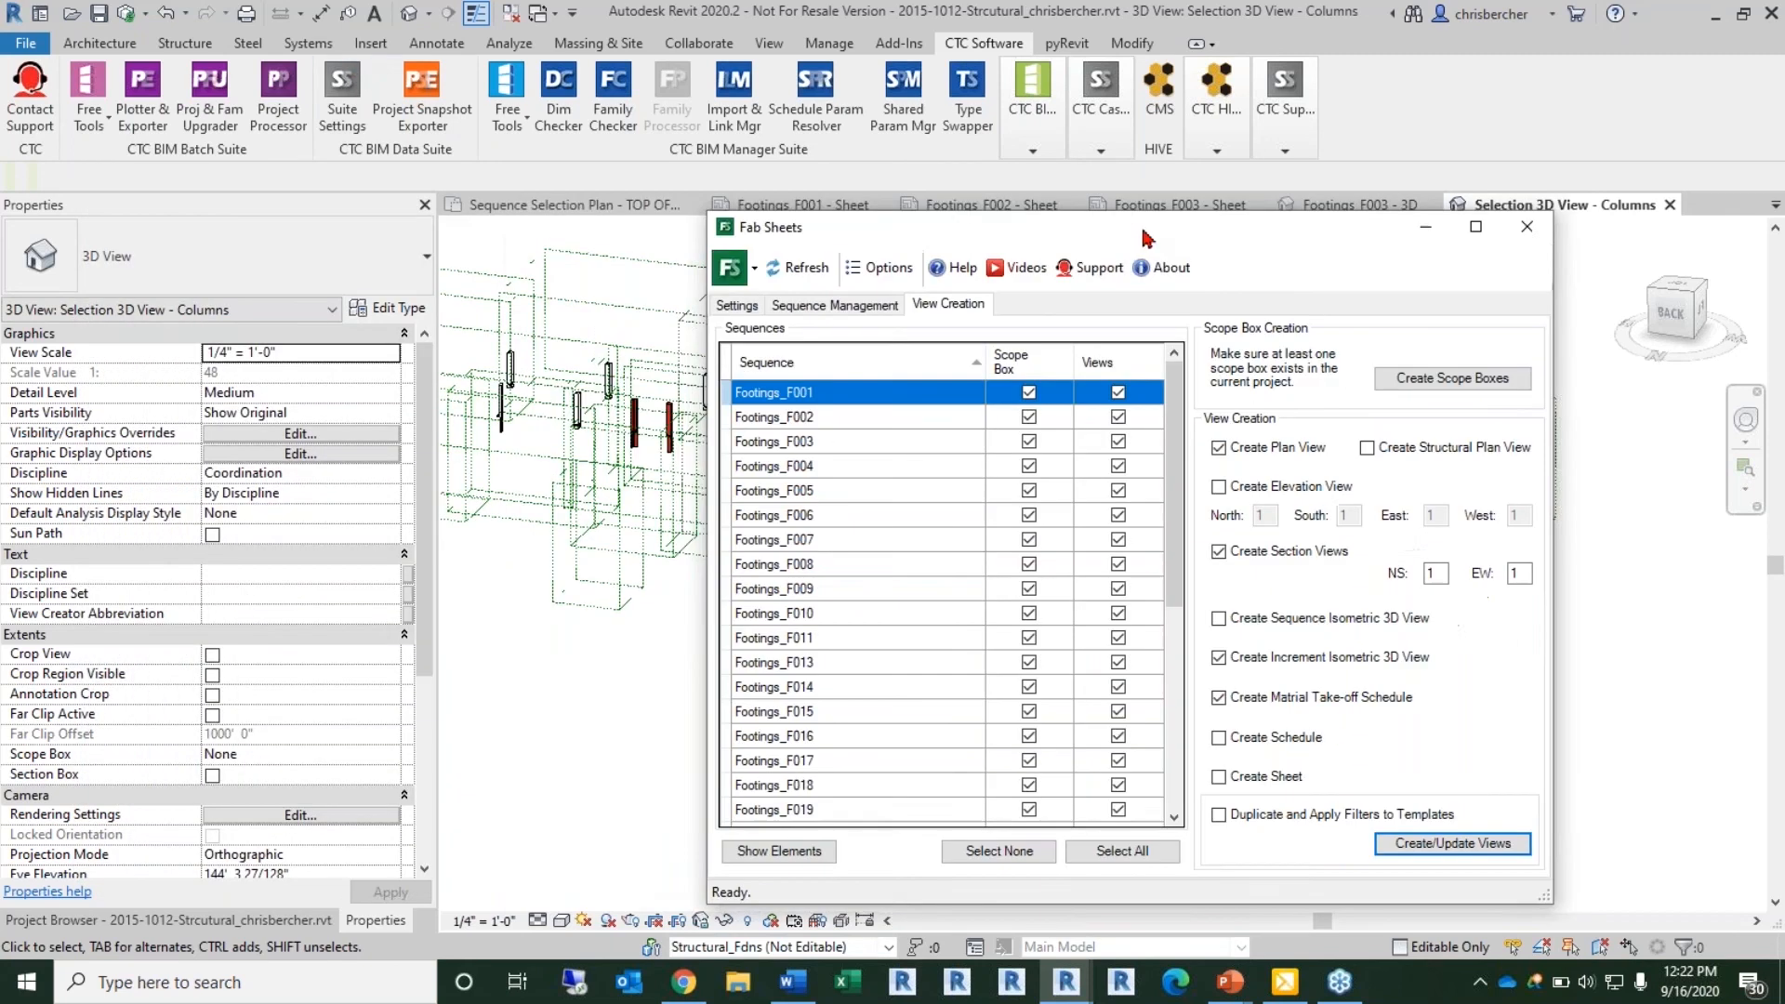
pyautogui.click(228, 921)
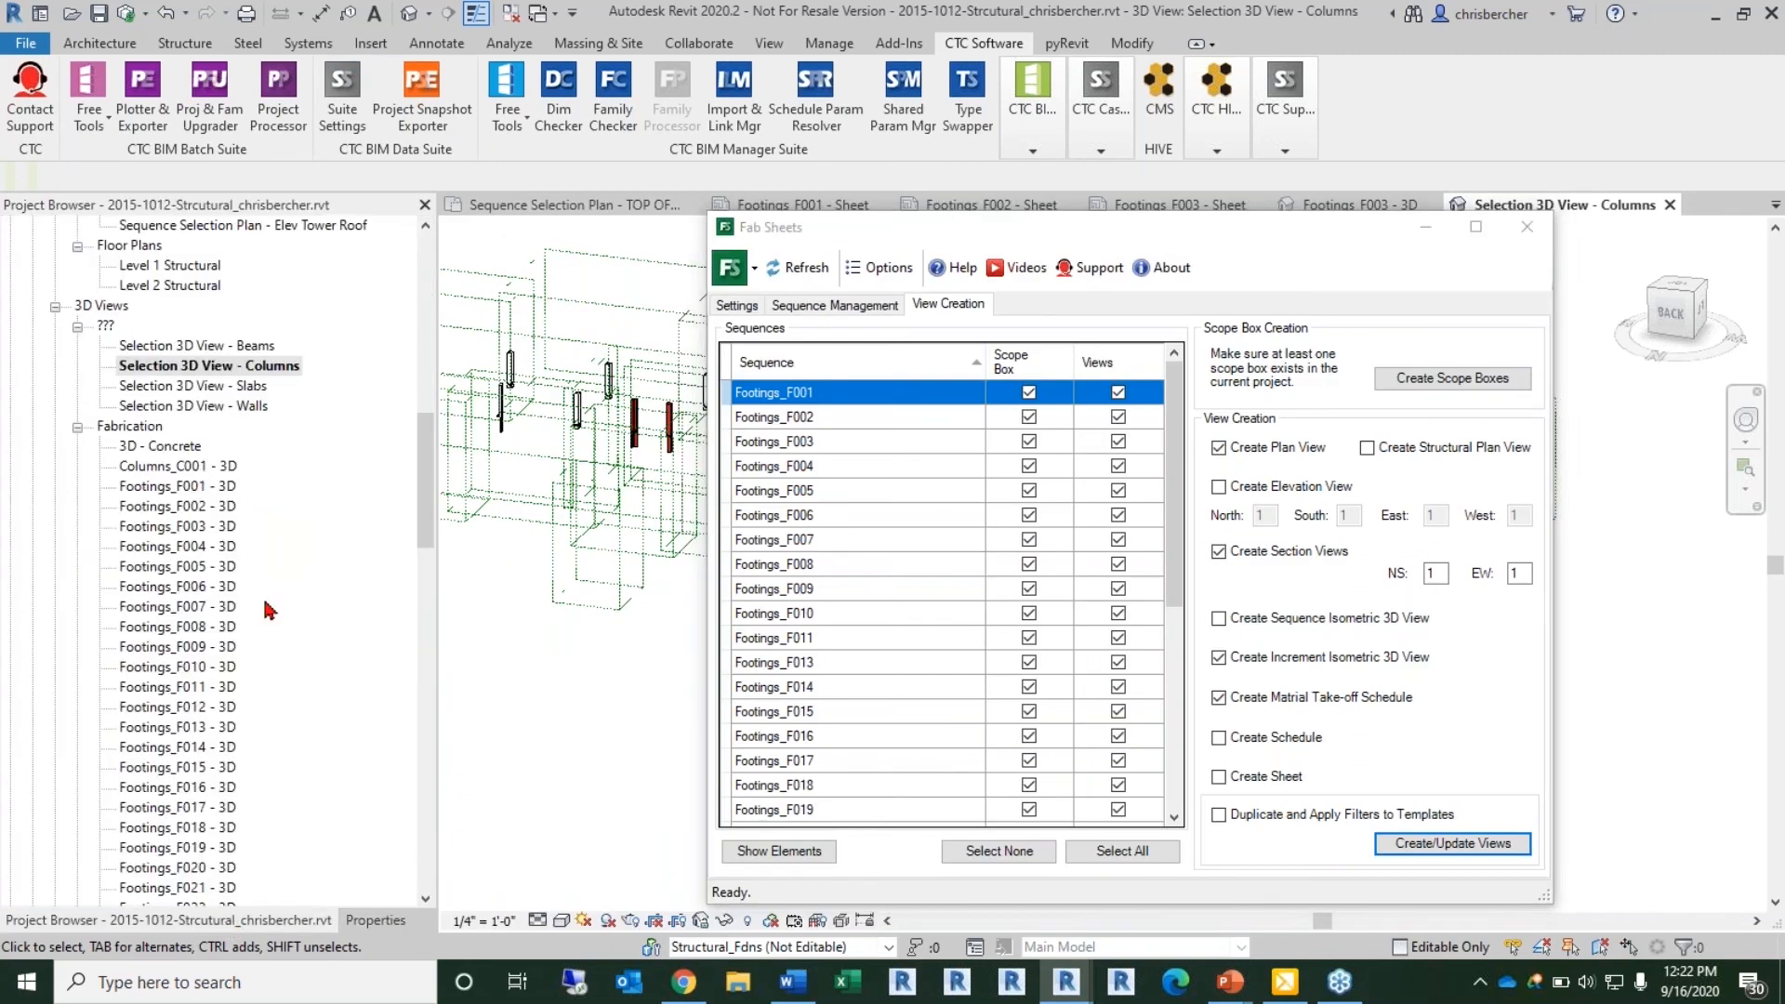
pyautogui.click(171, 467)
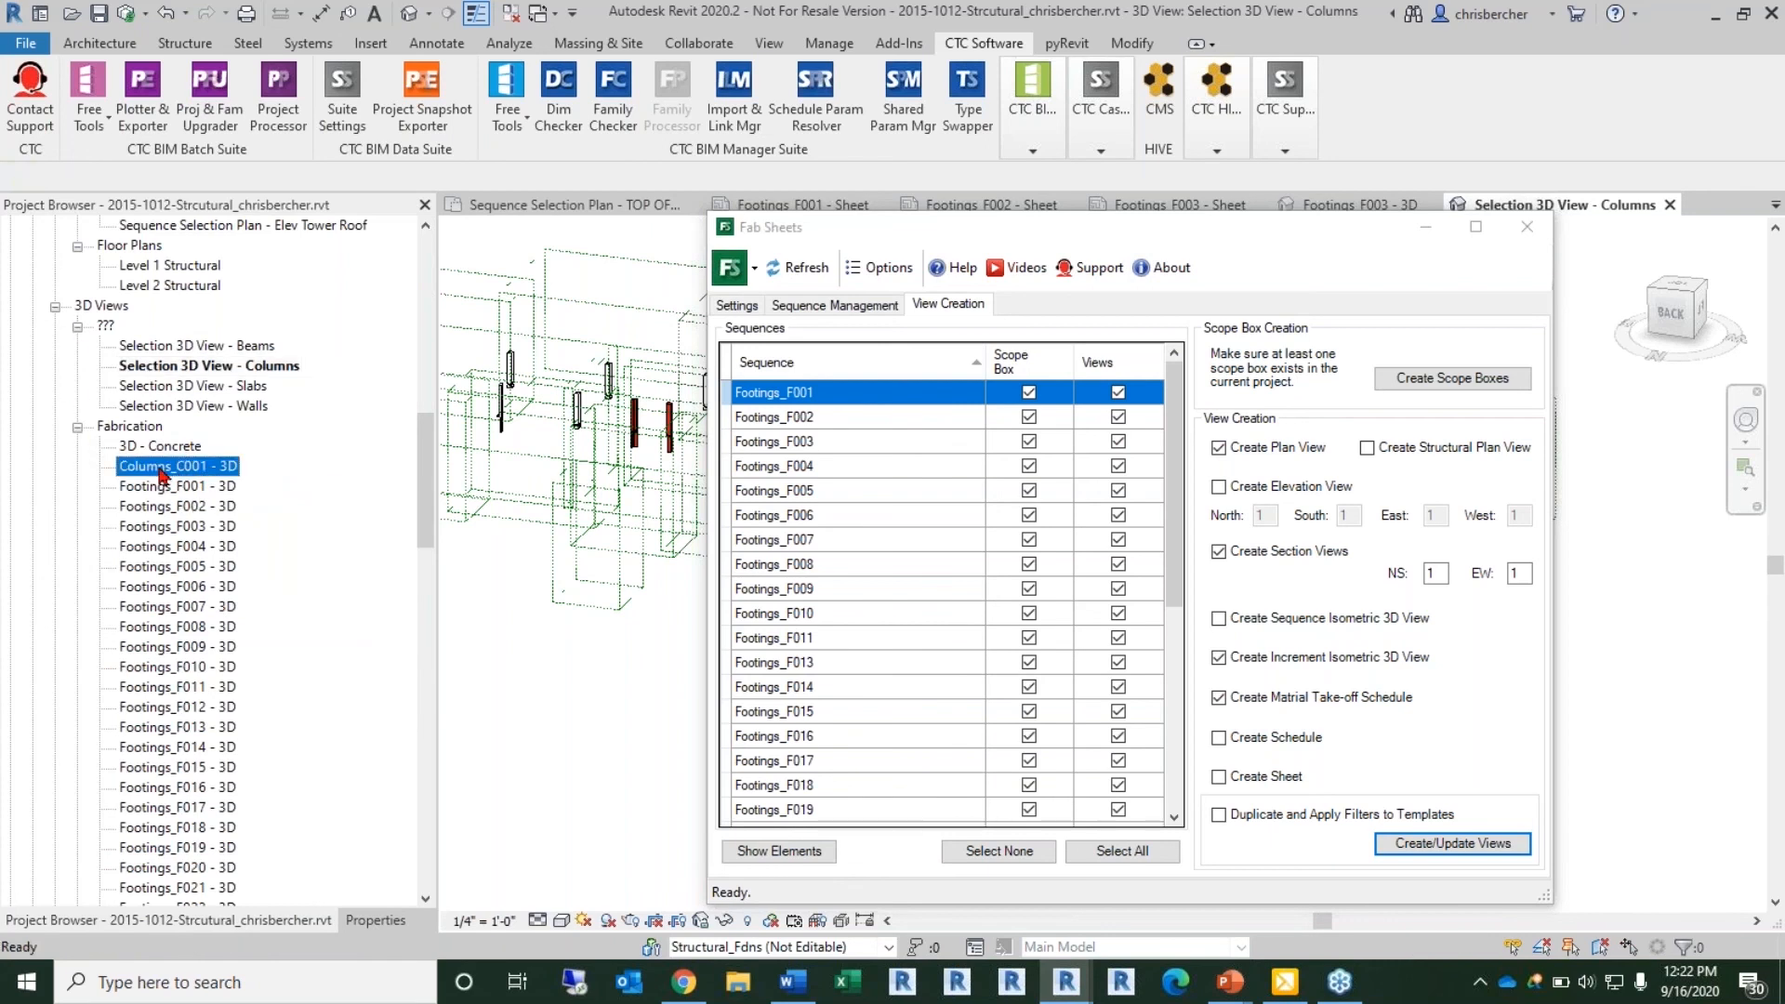
pyautogui.scroll(1, 151, 476)
pyautogui.scroll(9, 151, 483)
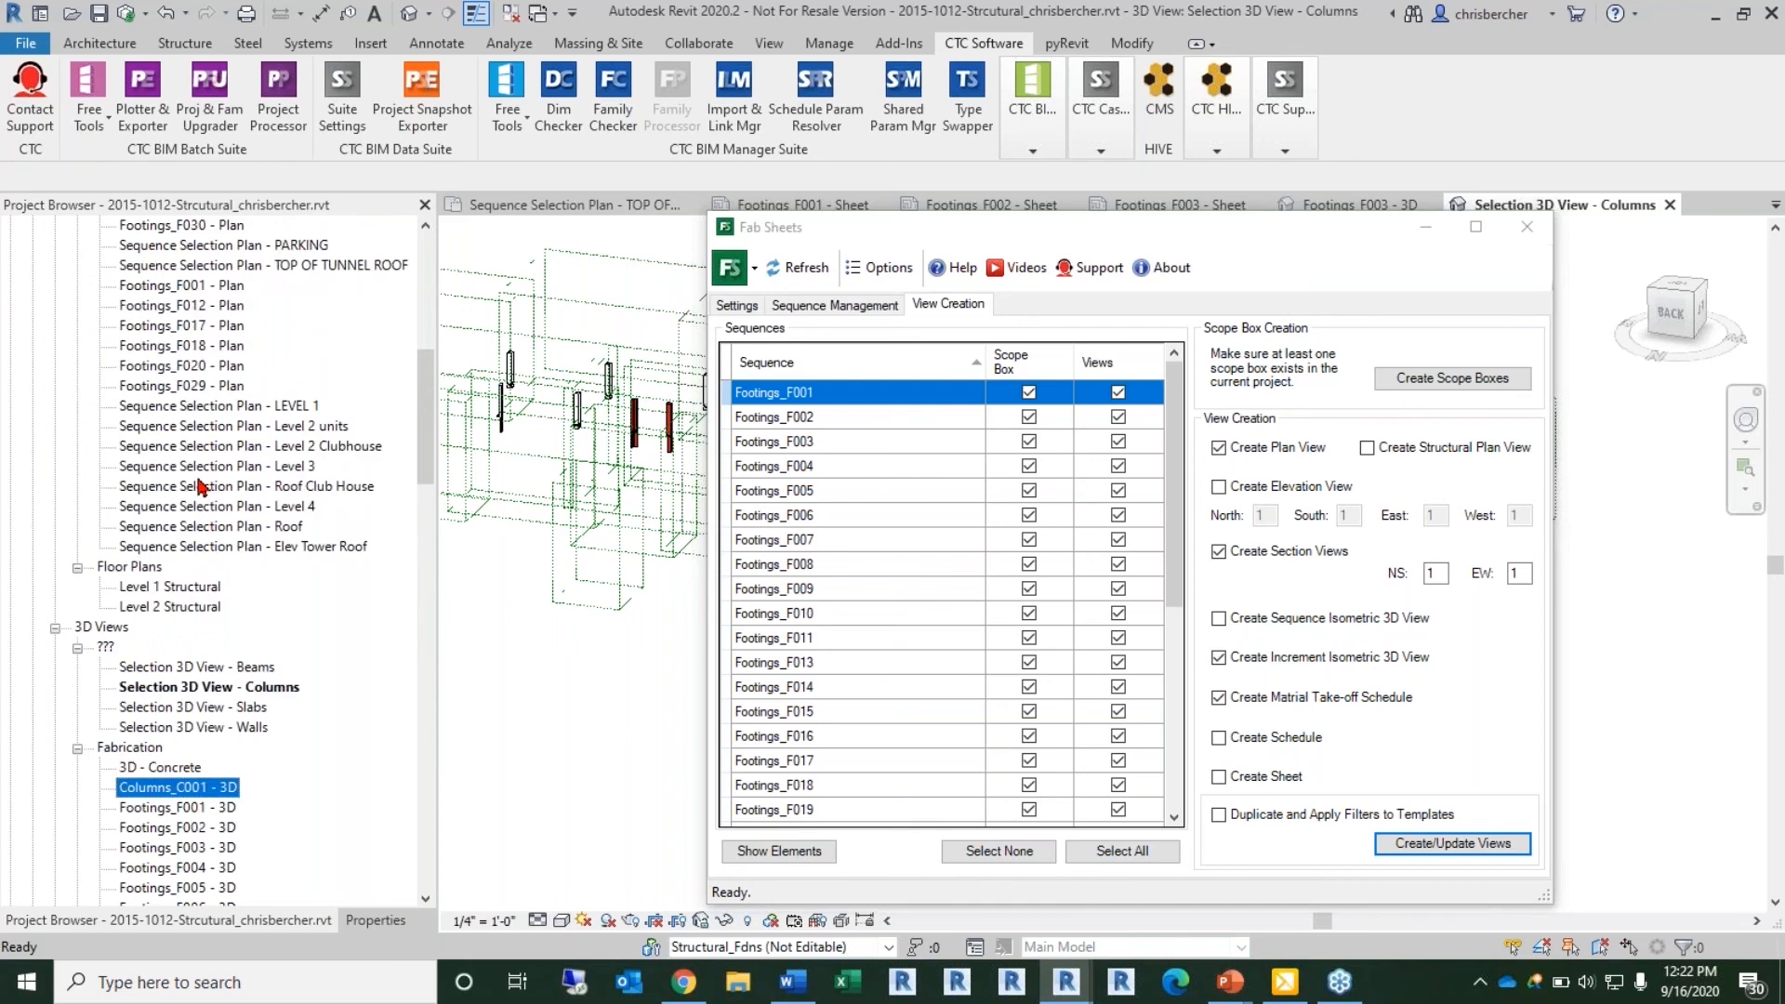
pyautogui.scroll(7, 140, 426)
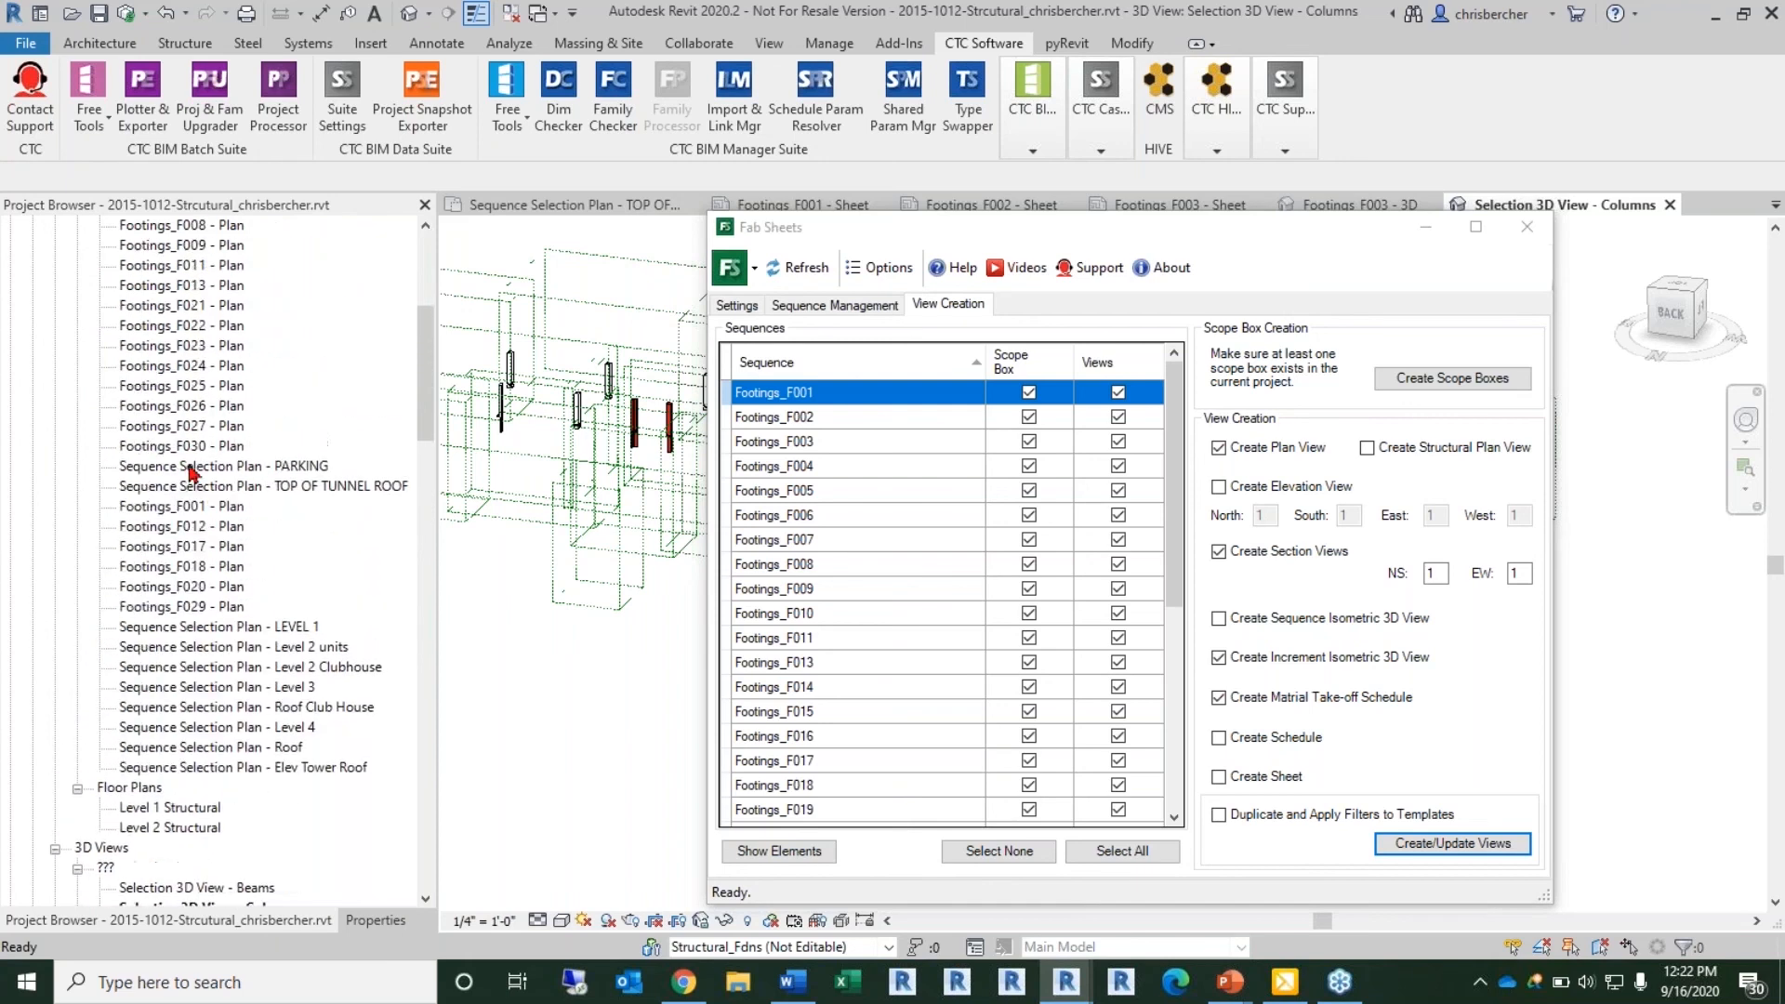
pyautogui.click(148, 303)
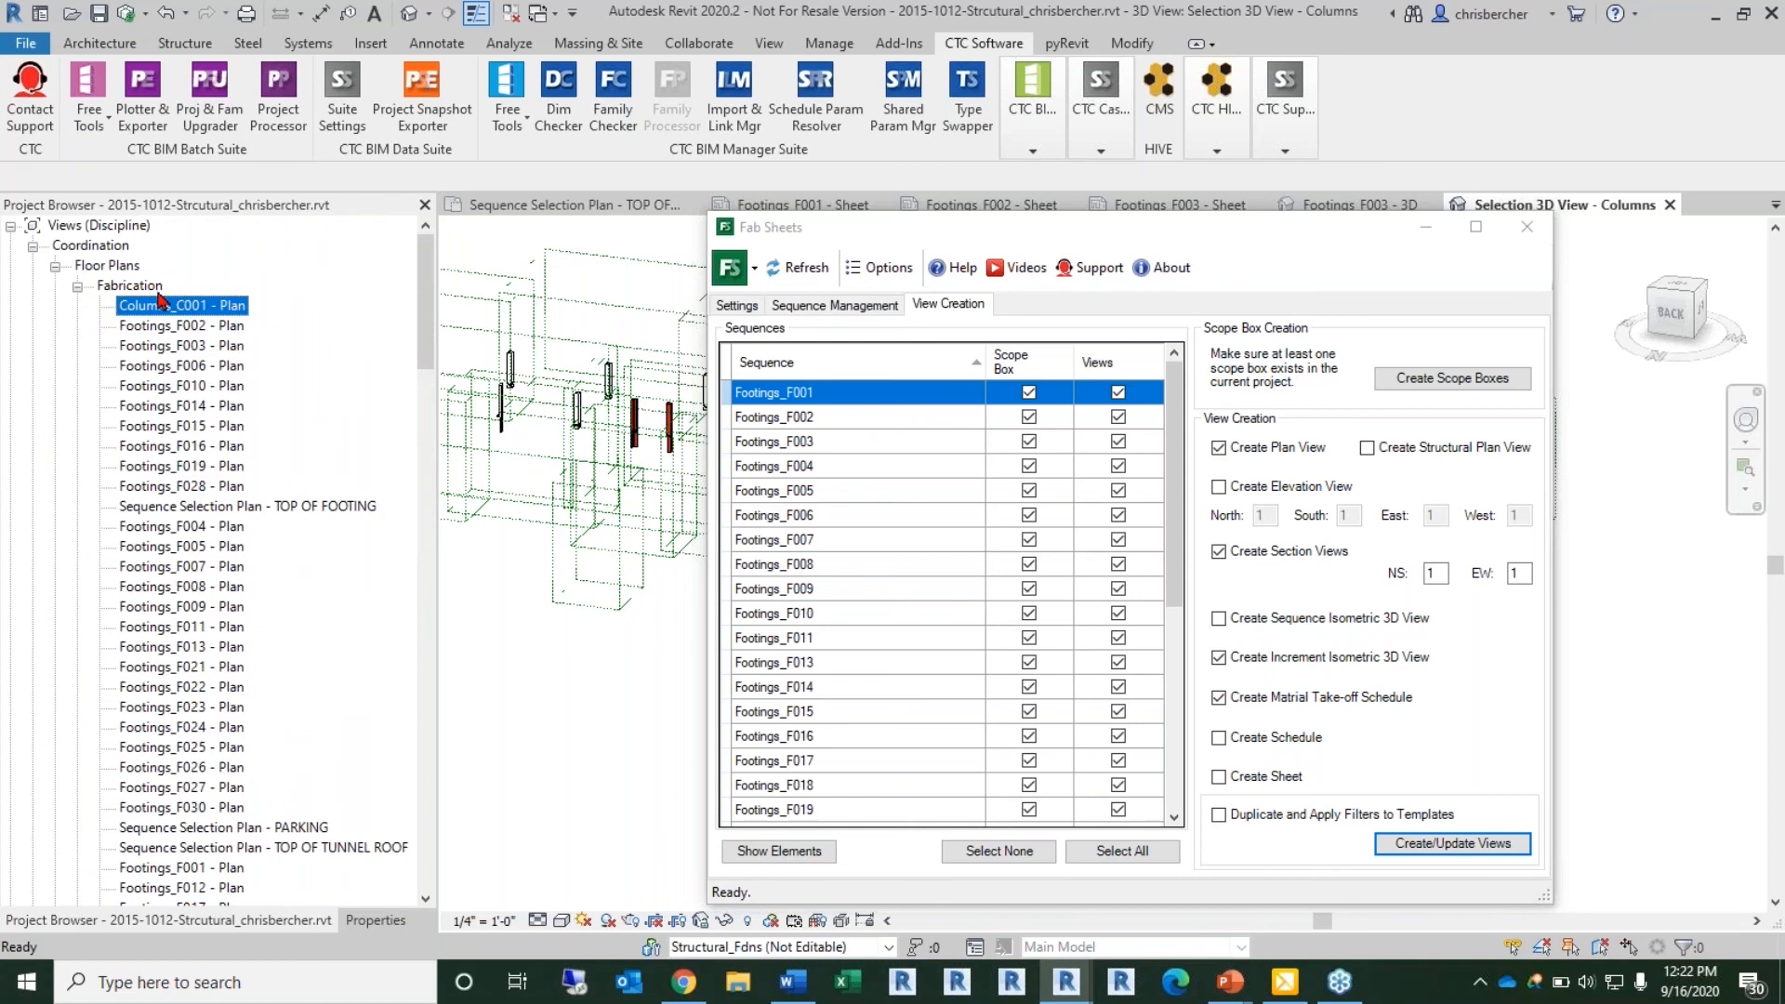
# Step: Collapse the floor plan and 3D view groups and look up the Columns_C001 EW and NS building sections
pyautogui.click(79, 286)
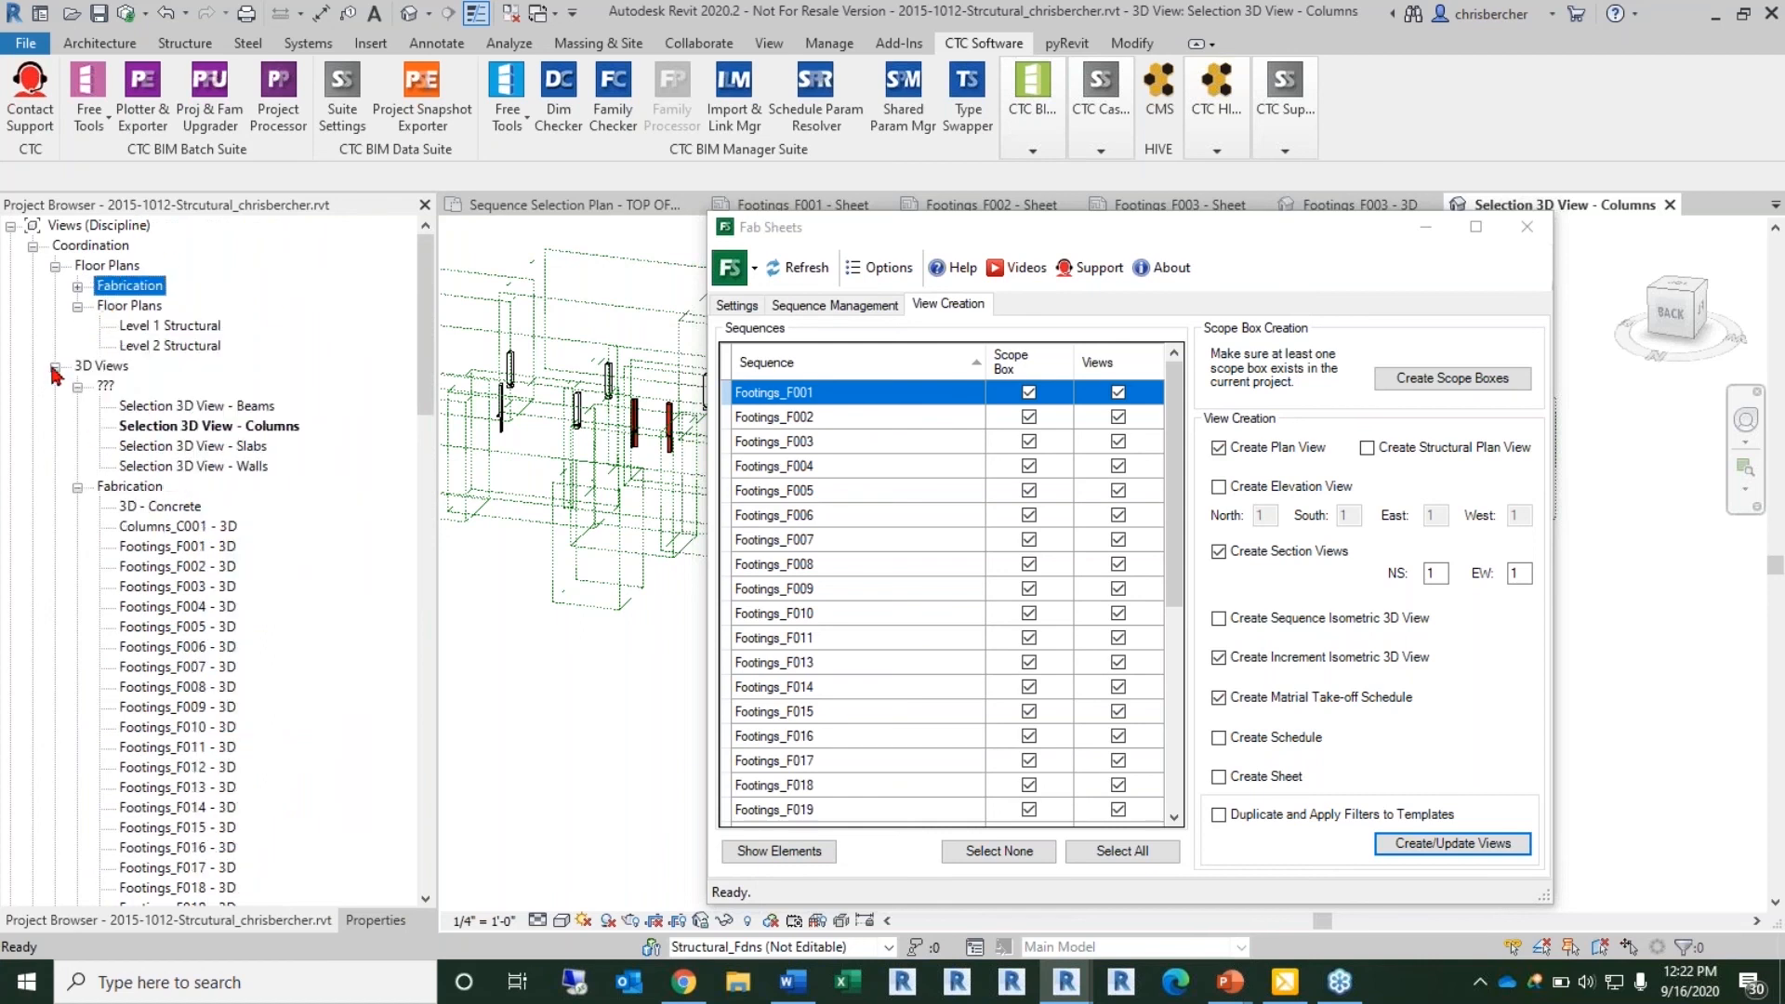
pyautogui.click(78, 386)
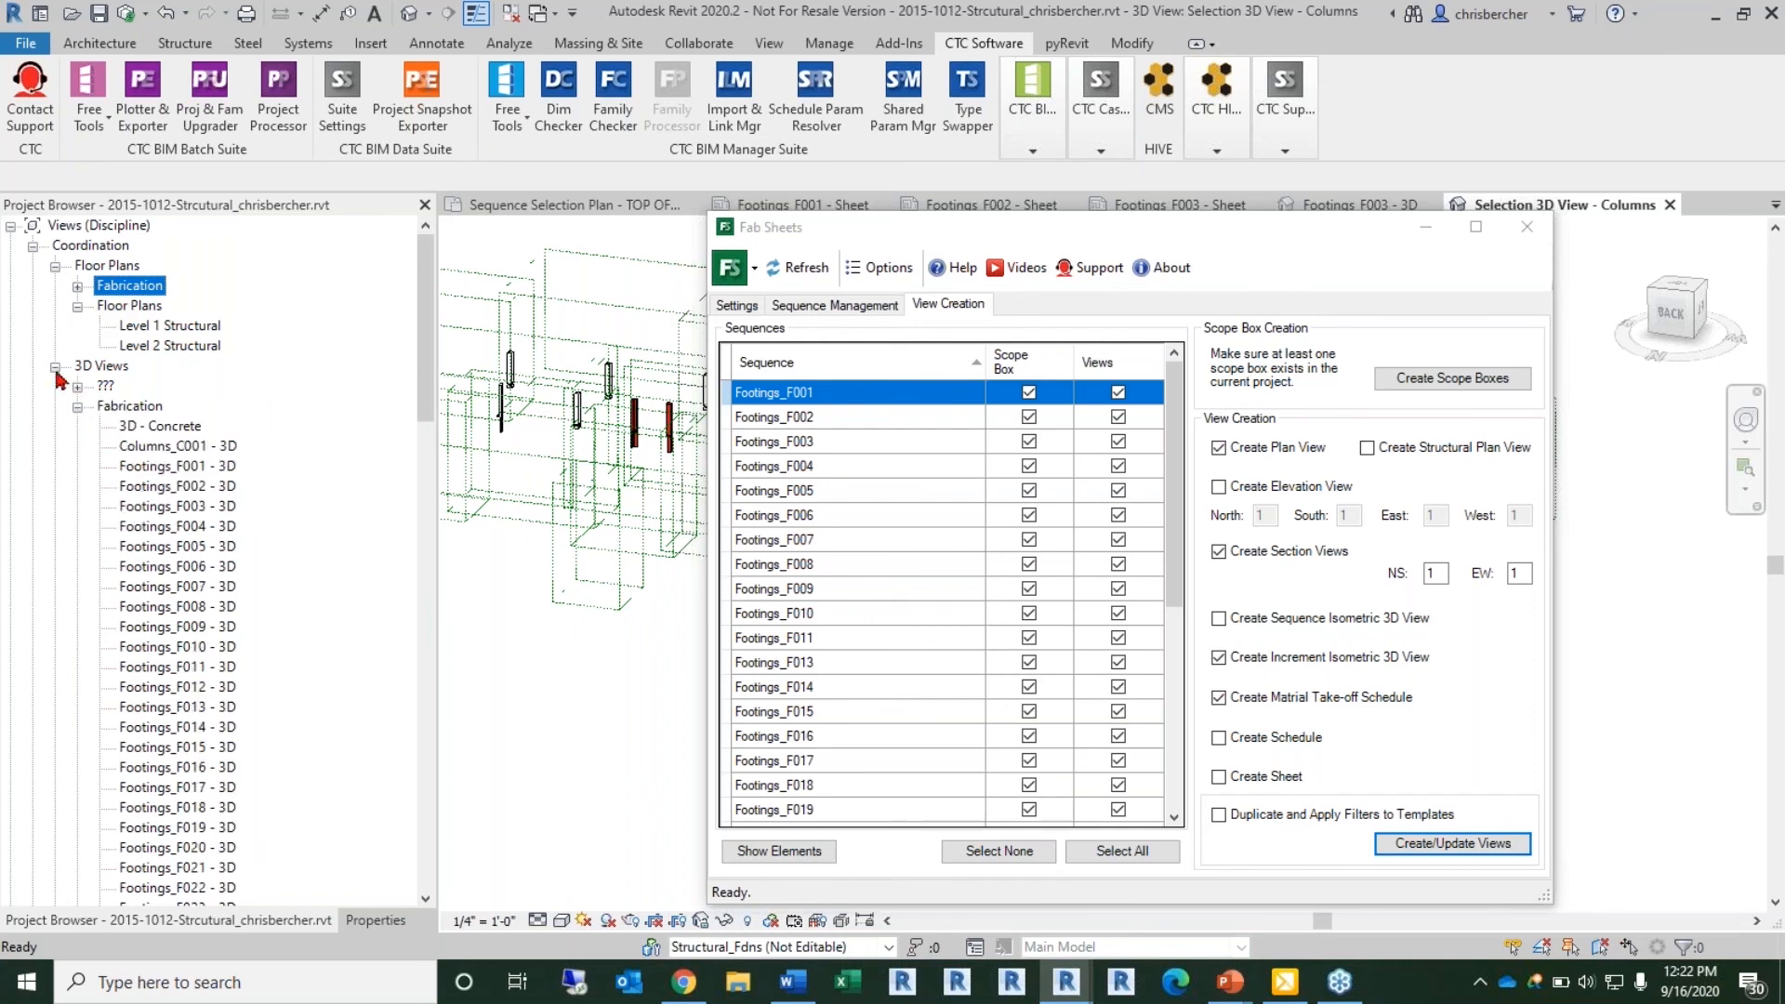
pyautogui.click(56, 366)
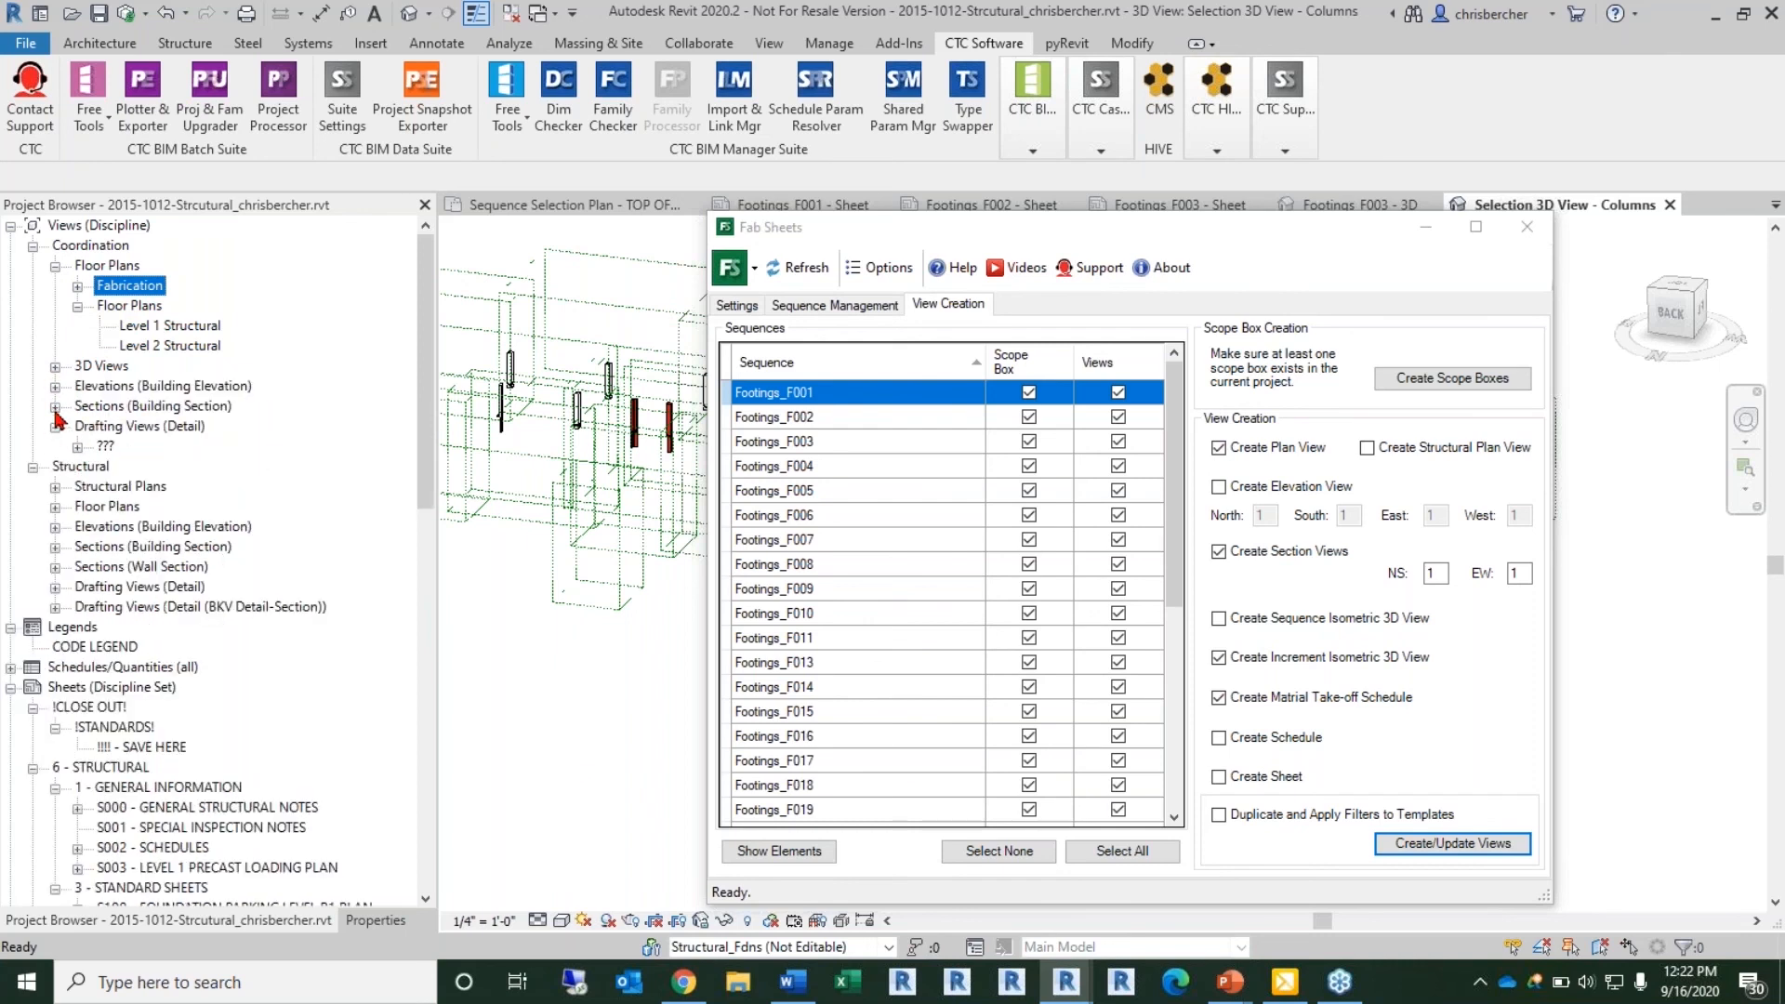
pyautogui.click(56, 409)
pyautogui.click(78, 427)
pyautogui.click(224, 267)
pyautogui.click(212, 247)
pyautogui.scroll(2, 212, 286)
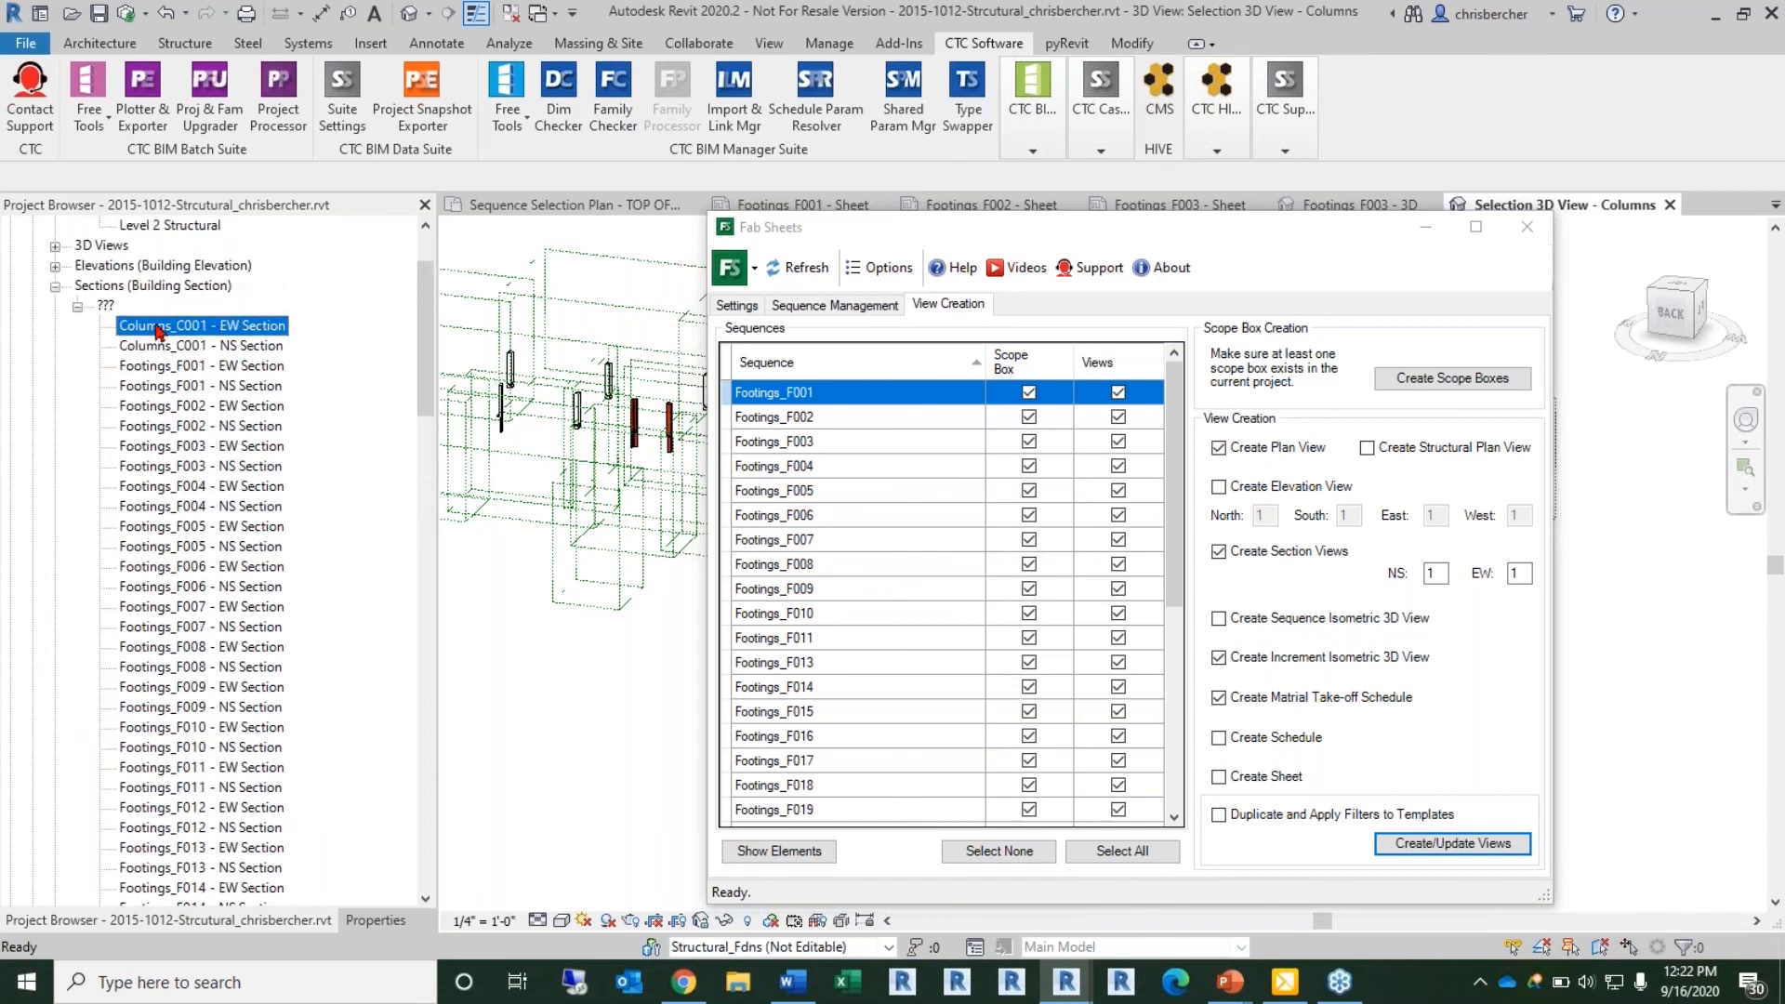
pyautogui.scroll(-3, 220, 446)
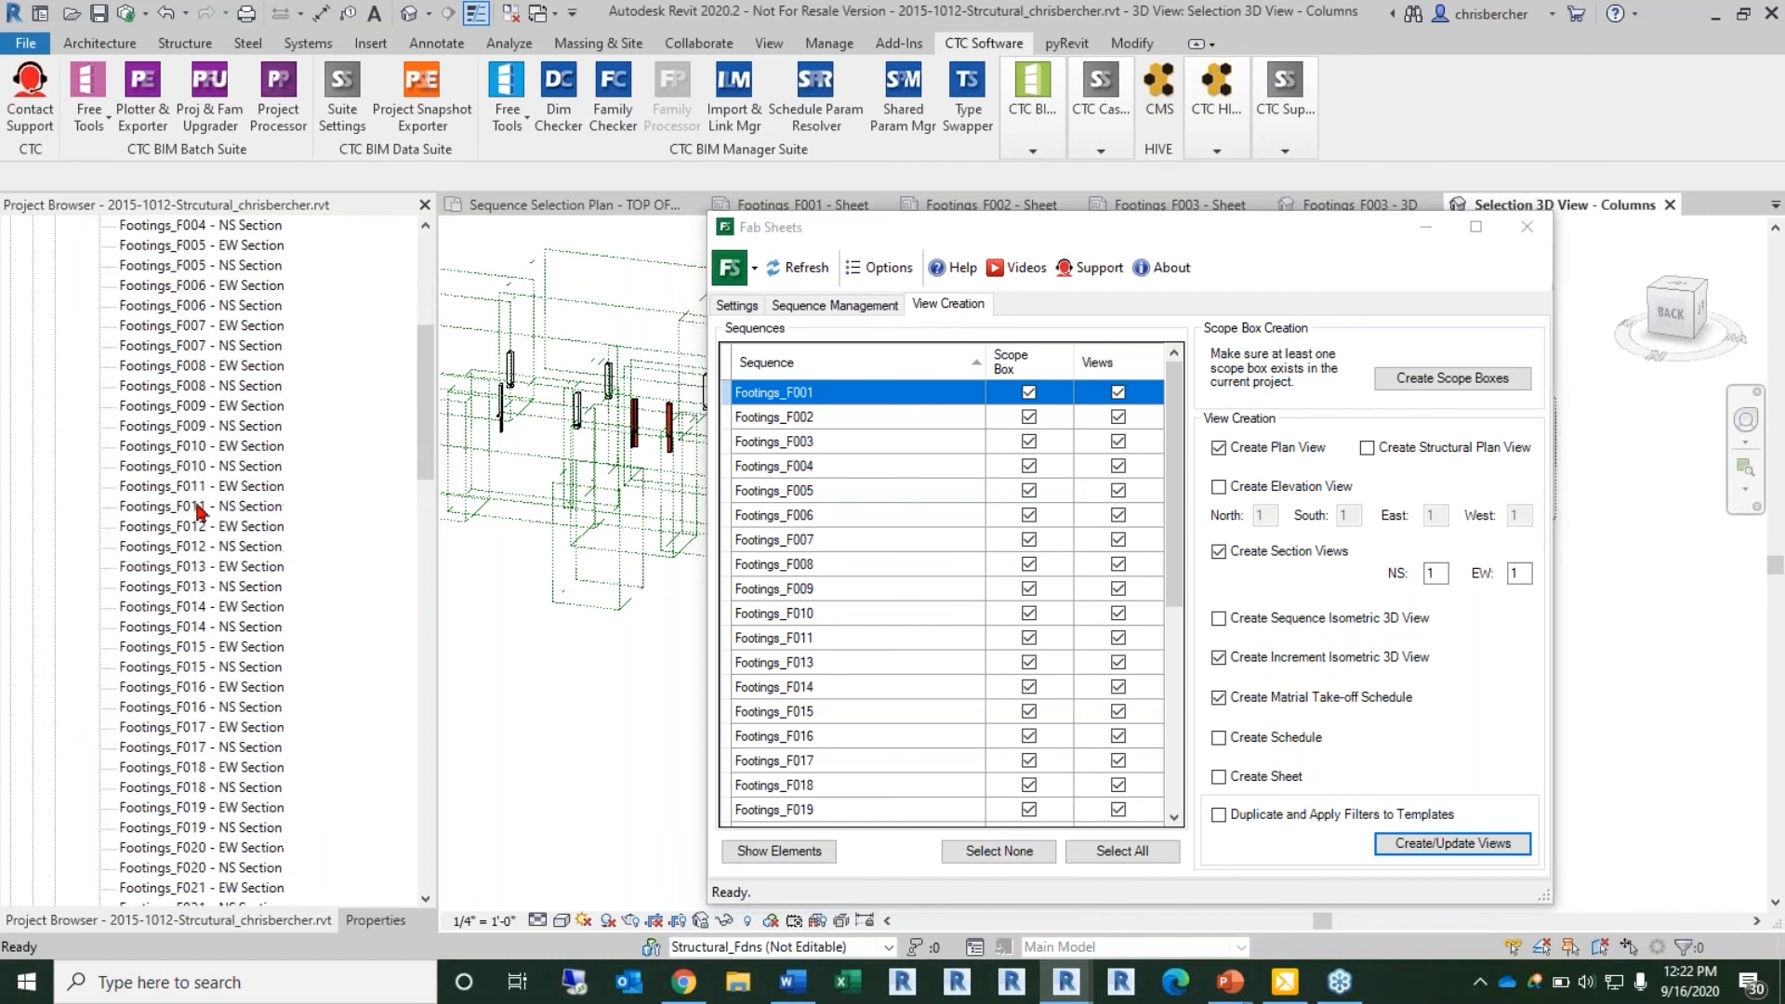
pyautogui.scroll(5, 223, 506)
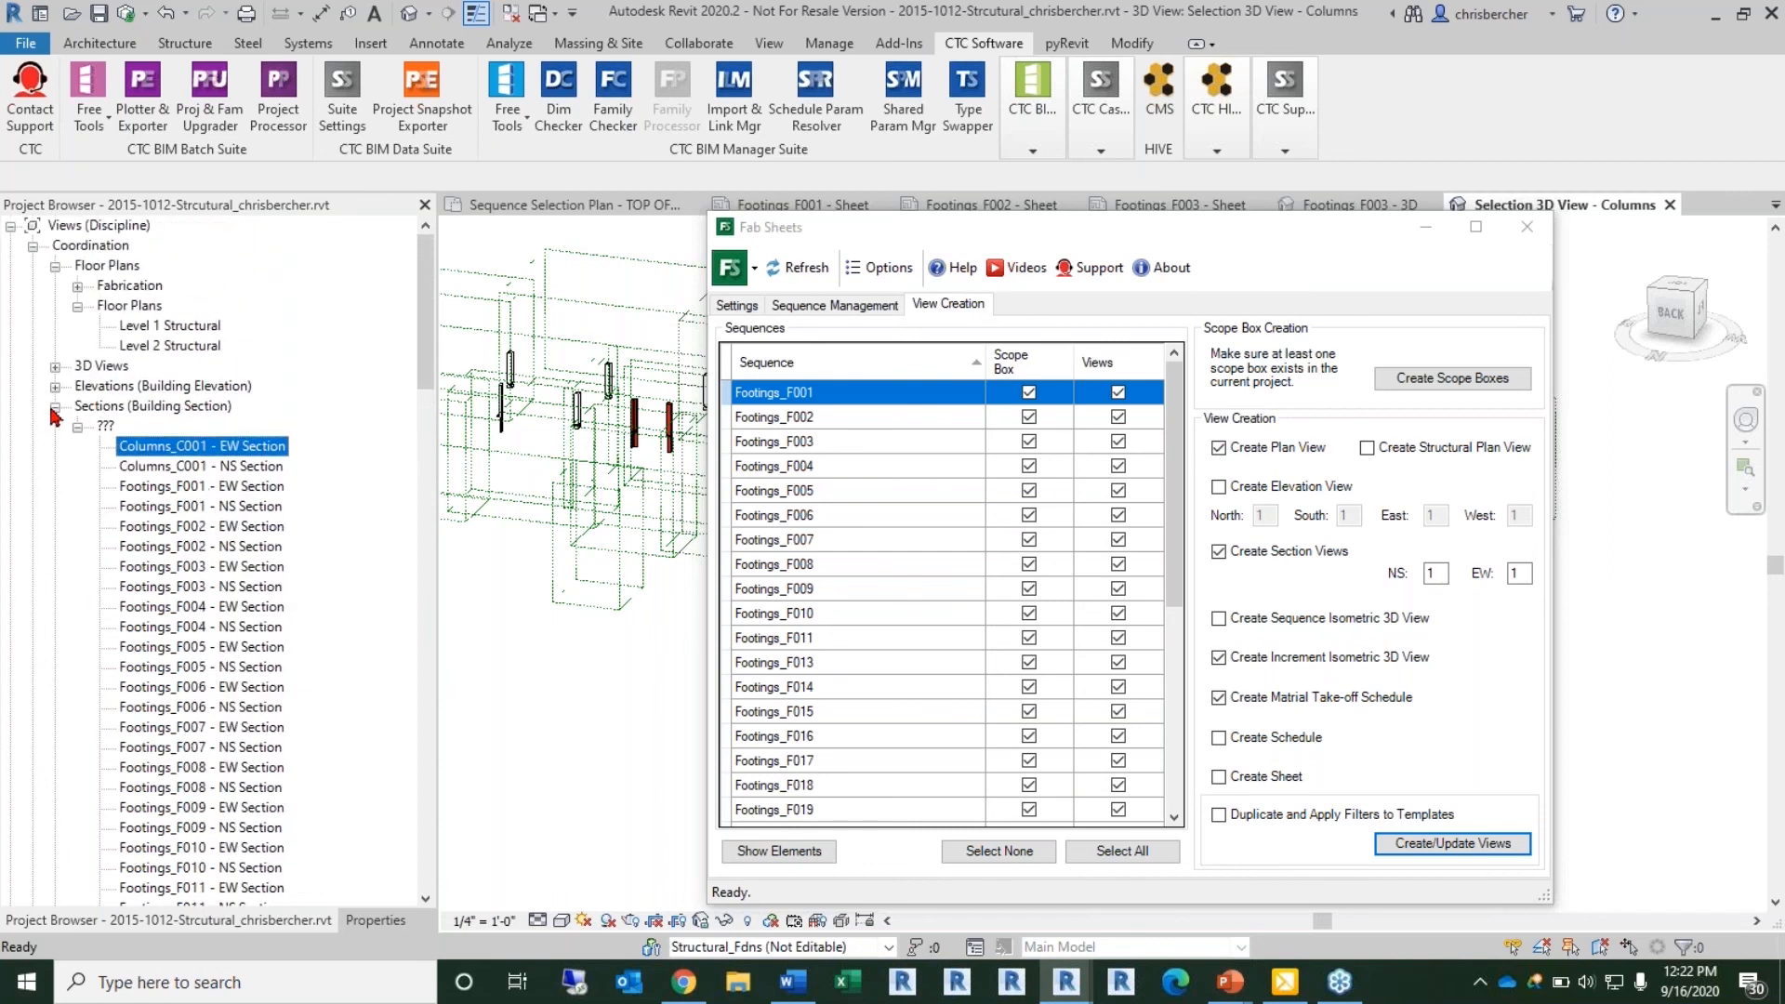
# Step: Collapse the project's views and look up the Columns_C001 material takeoff schedule
pyautogui.click(10, 225)
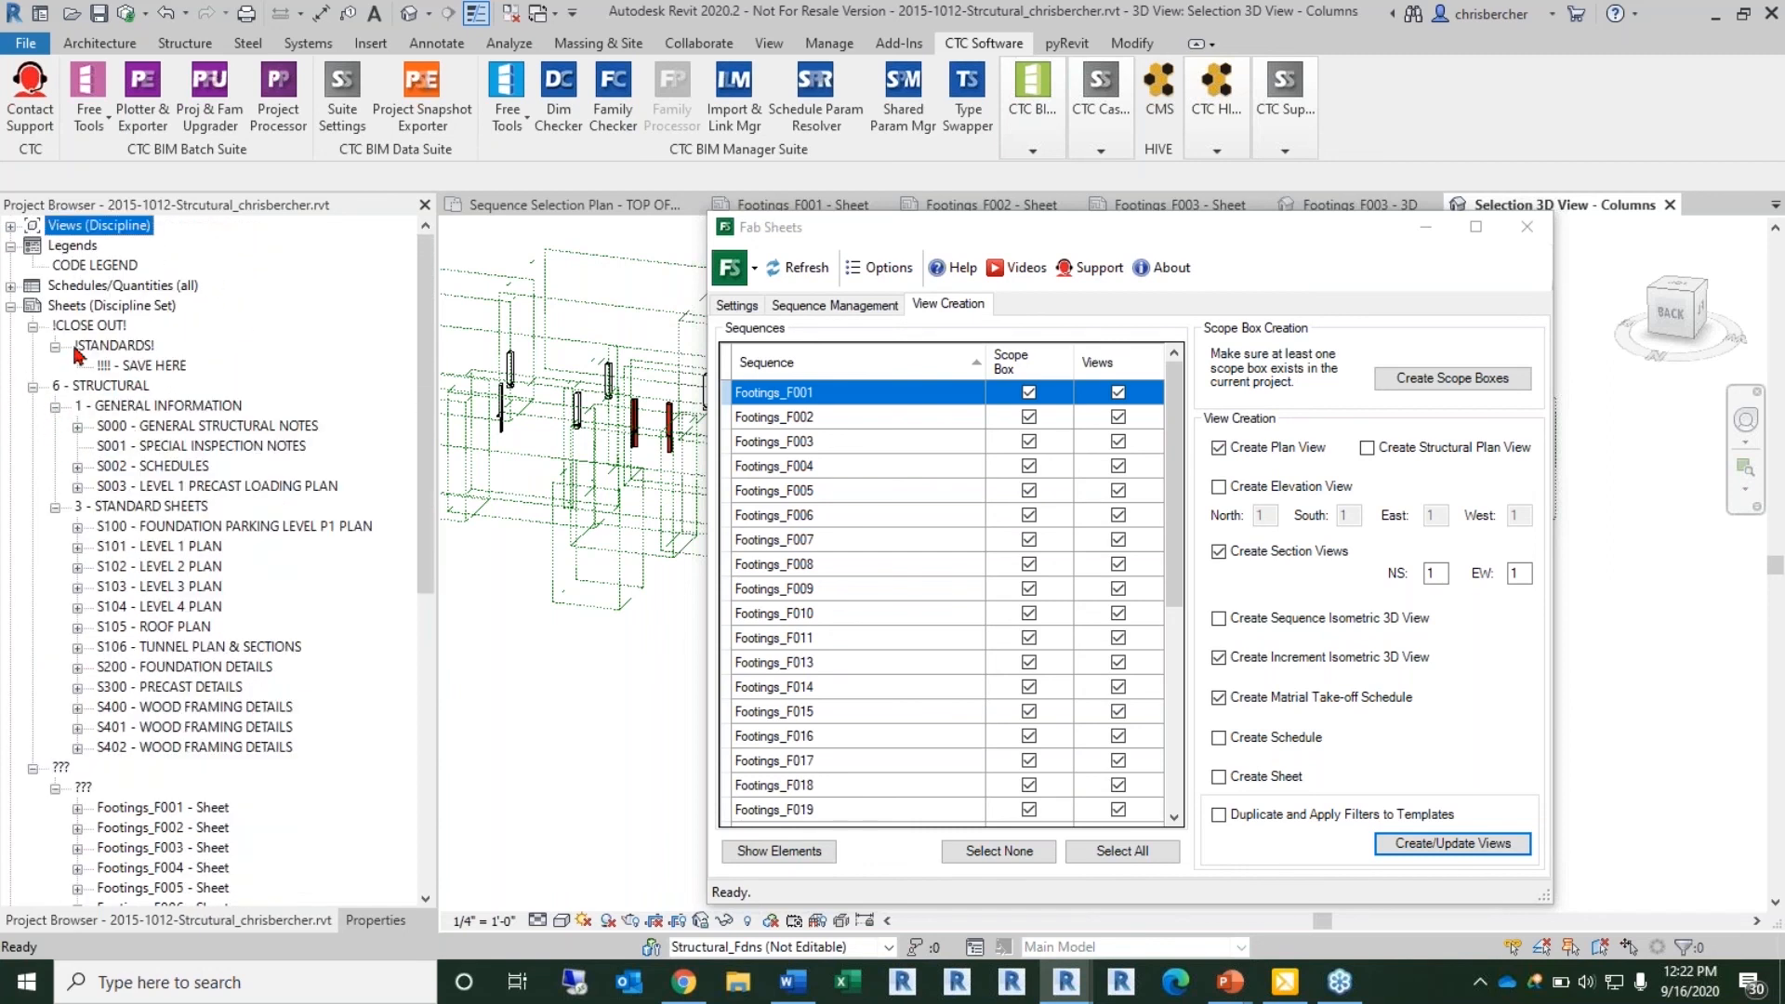
pyautogui.click(10, 286)
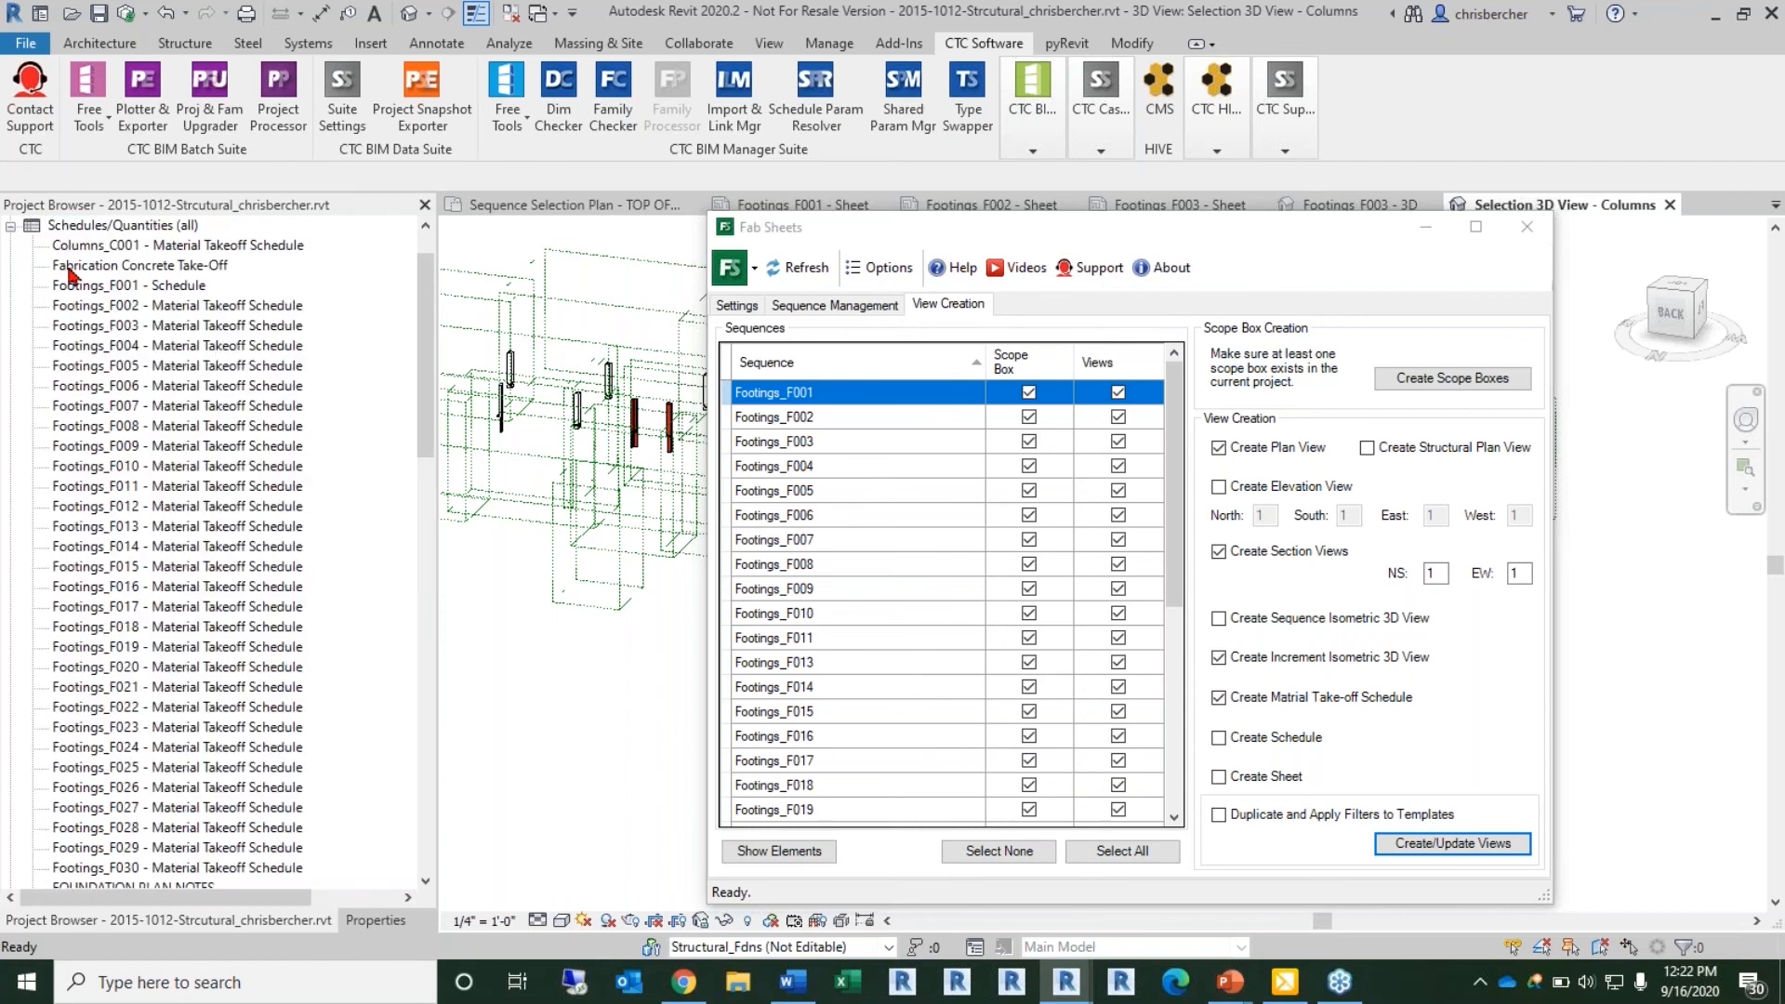
pyautogui.click(190, 248)
pyautogui.scroll(1, 200, 274)
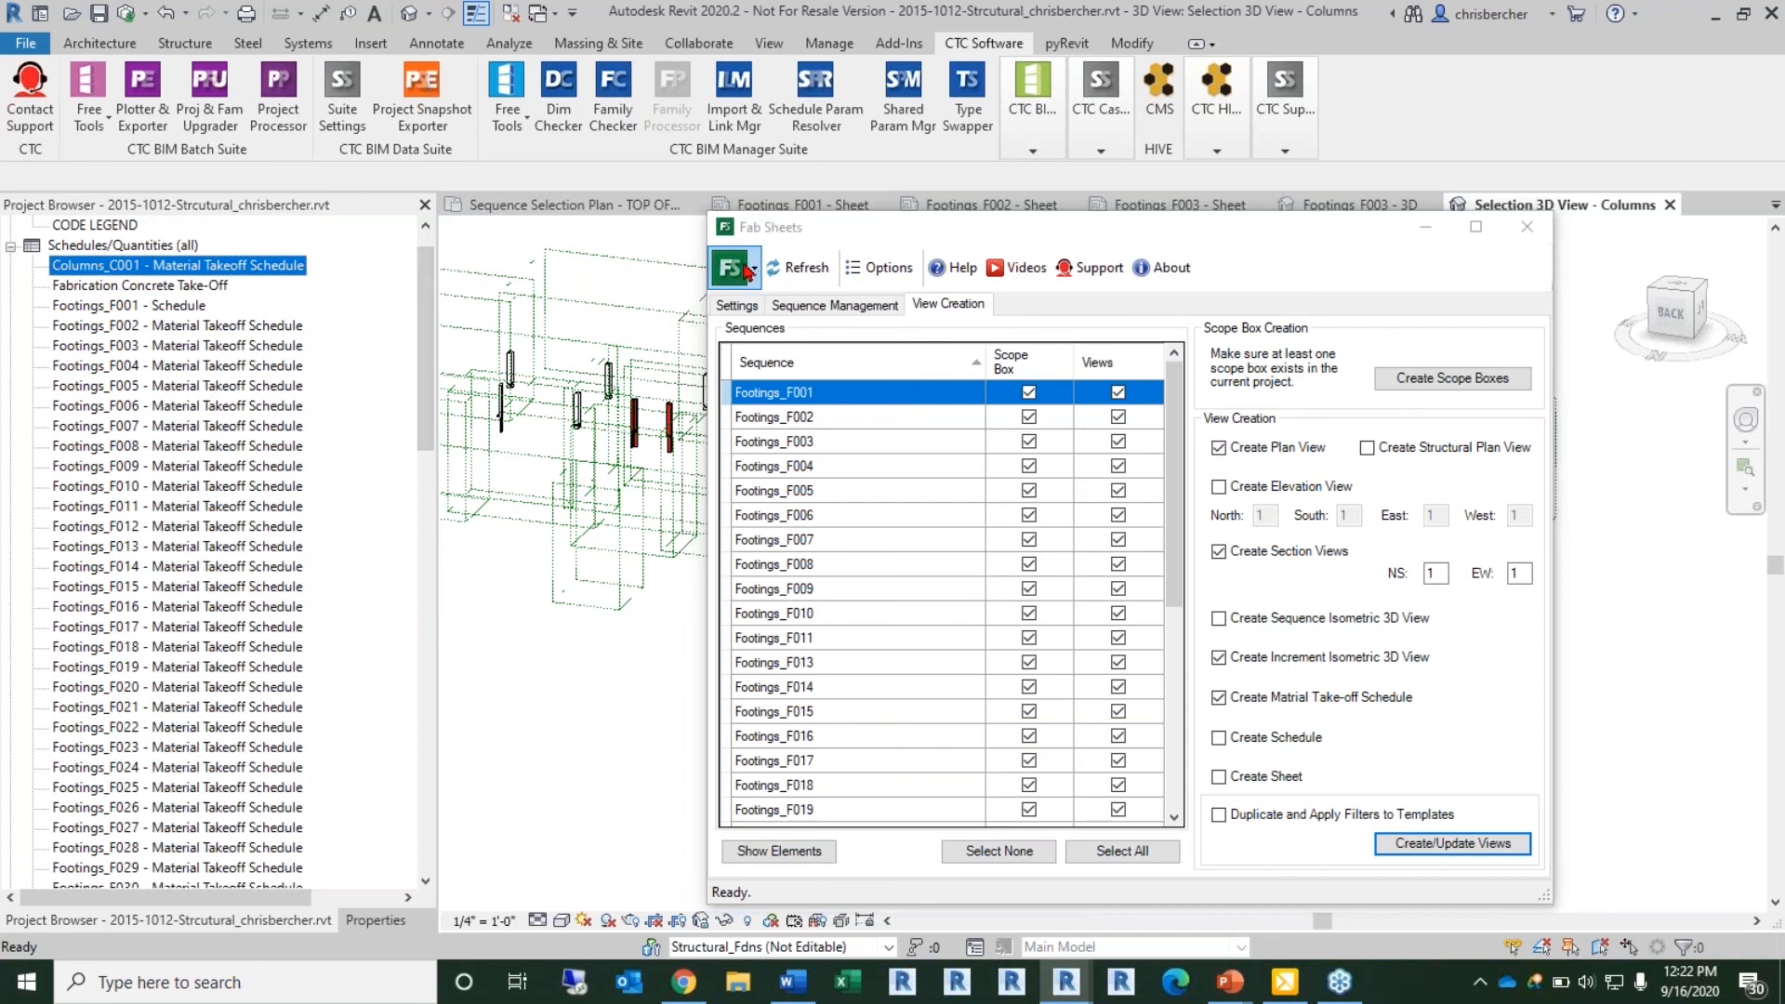
# Step: Update the Columns_C001 views with sheet creation turned on, and open the Columns_C001 sheet from the project's sheet list
pyautogui.click(1280, 778)
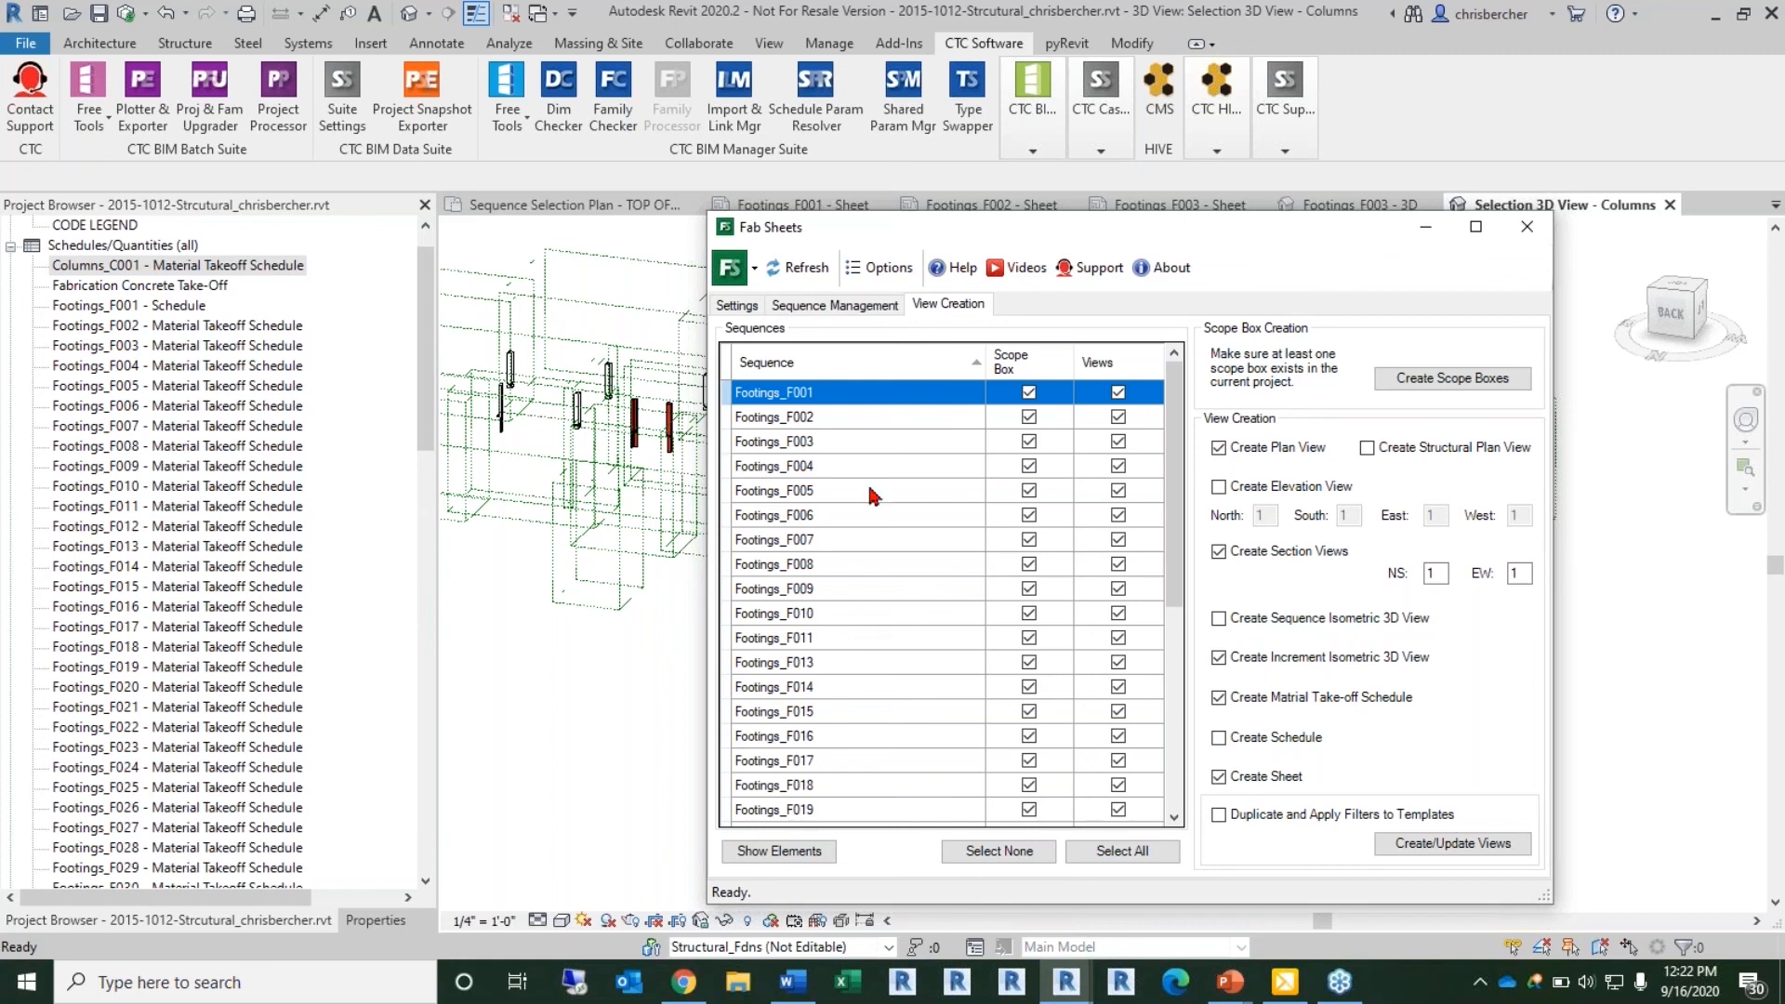
pyautogui.click(1446, 846)
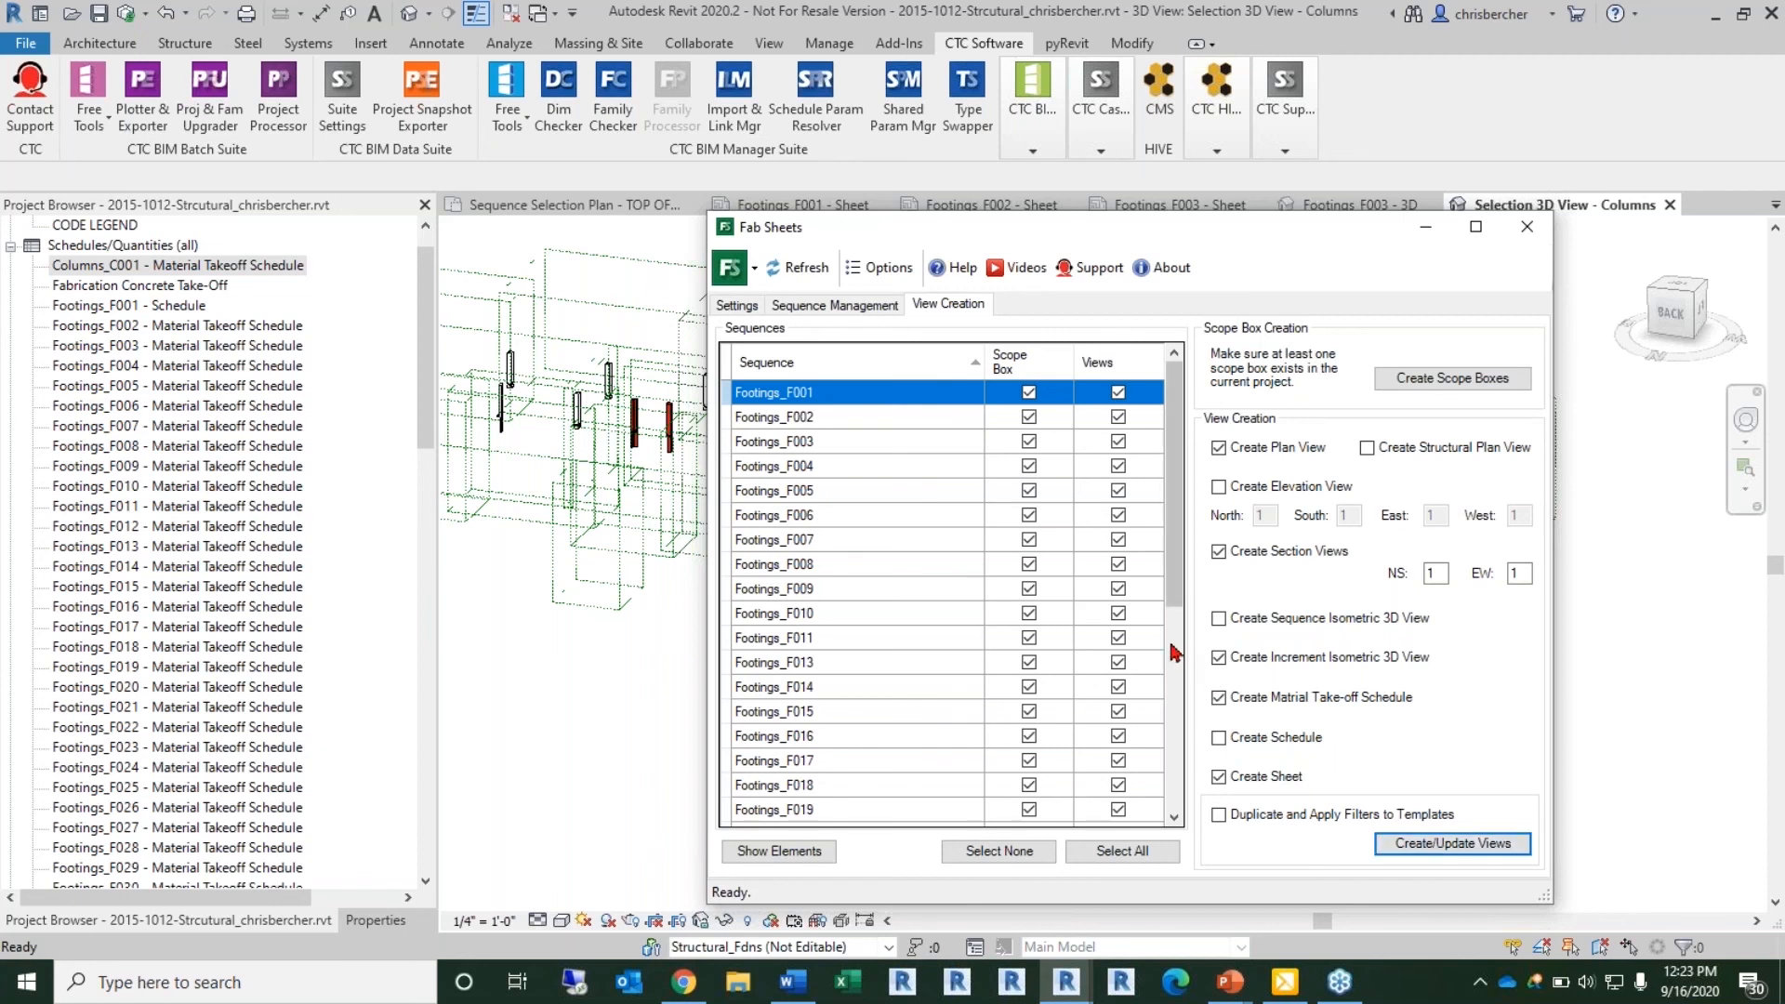
pyautogui.click(11, 246)
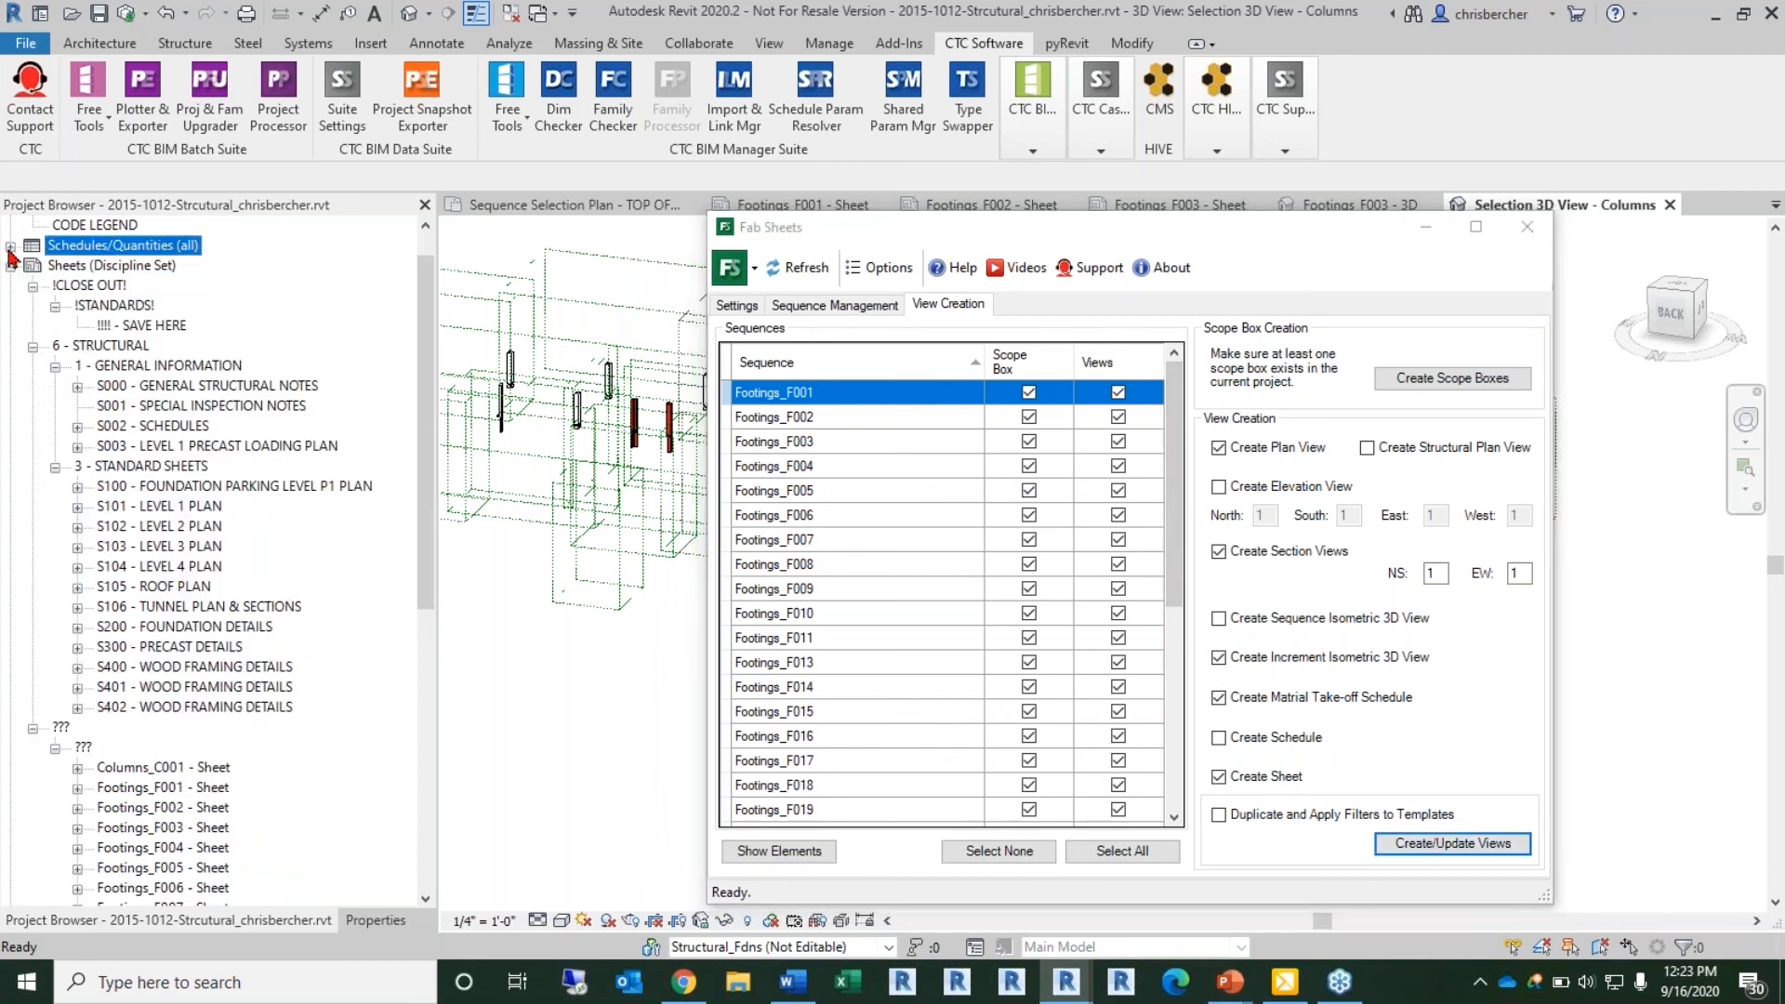
pyautogui.click(168, 787)
pyautogui.click(164, 767)
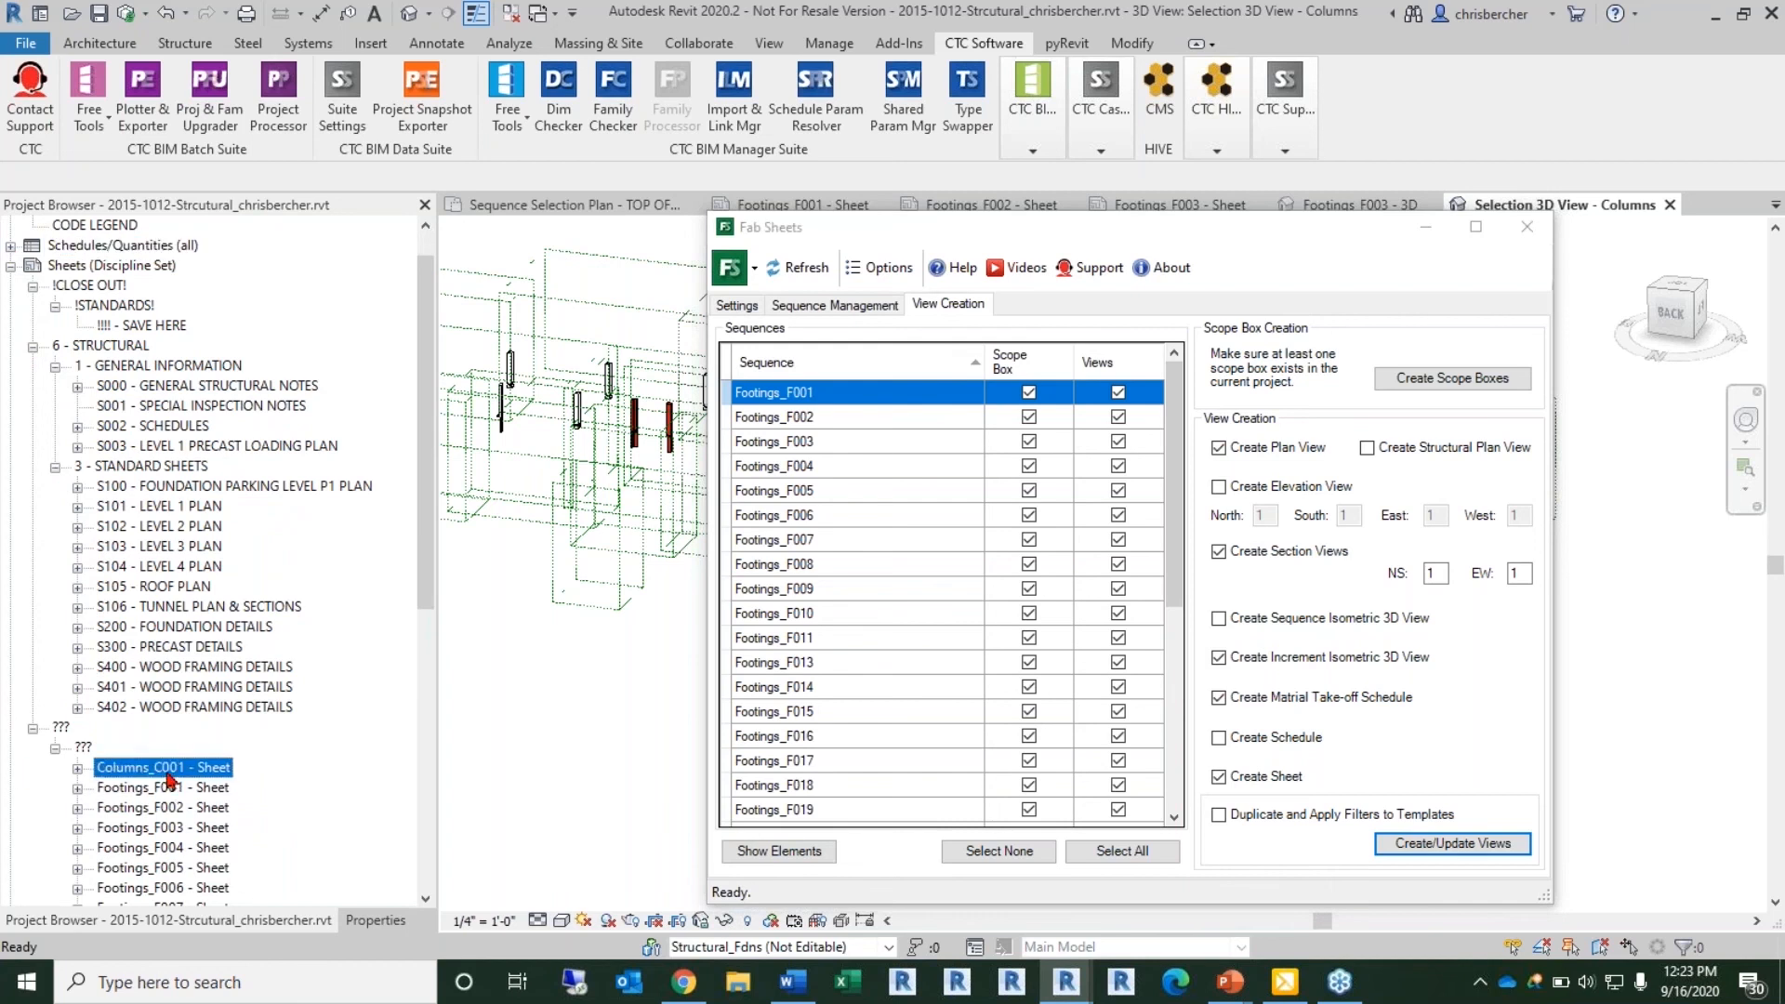
pyautogui.scroll(-2, 151, 712)
pyautogui.doubleClick(141, 693)
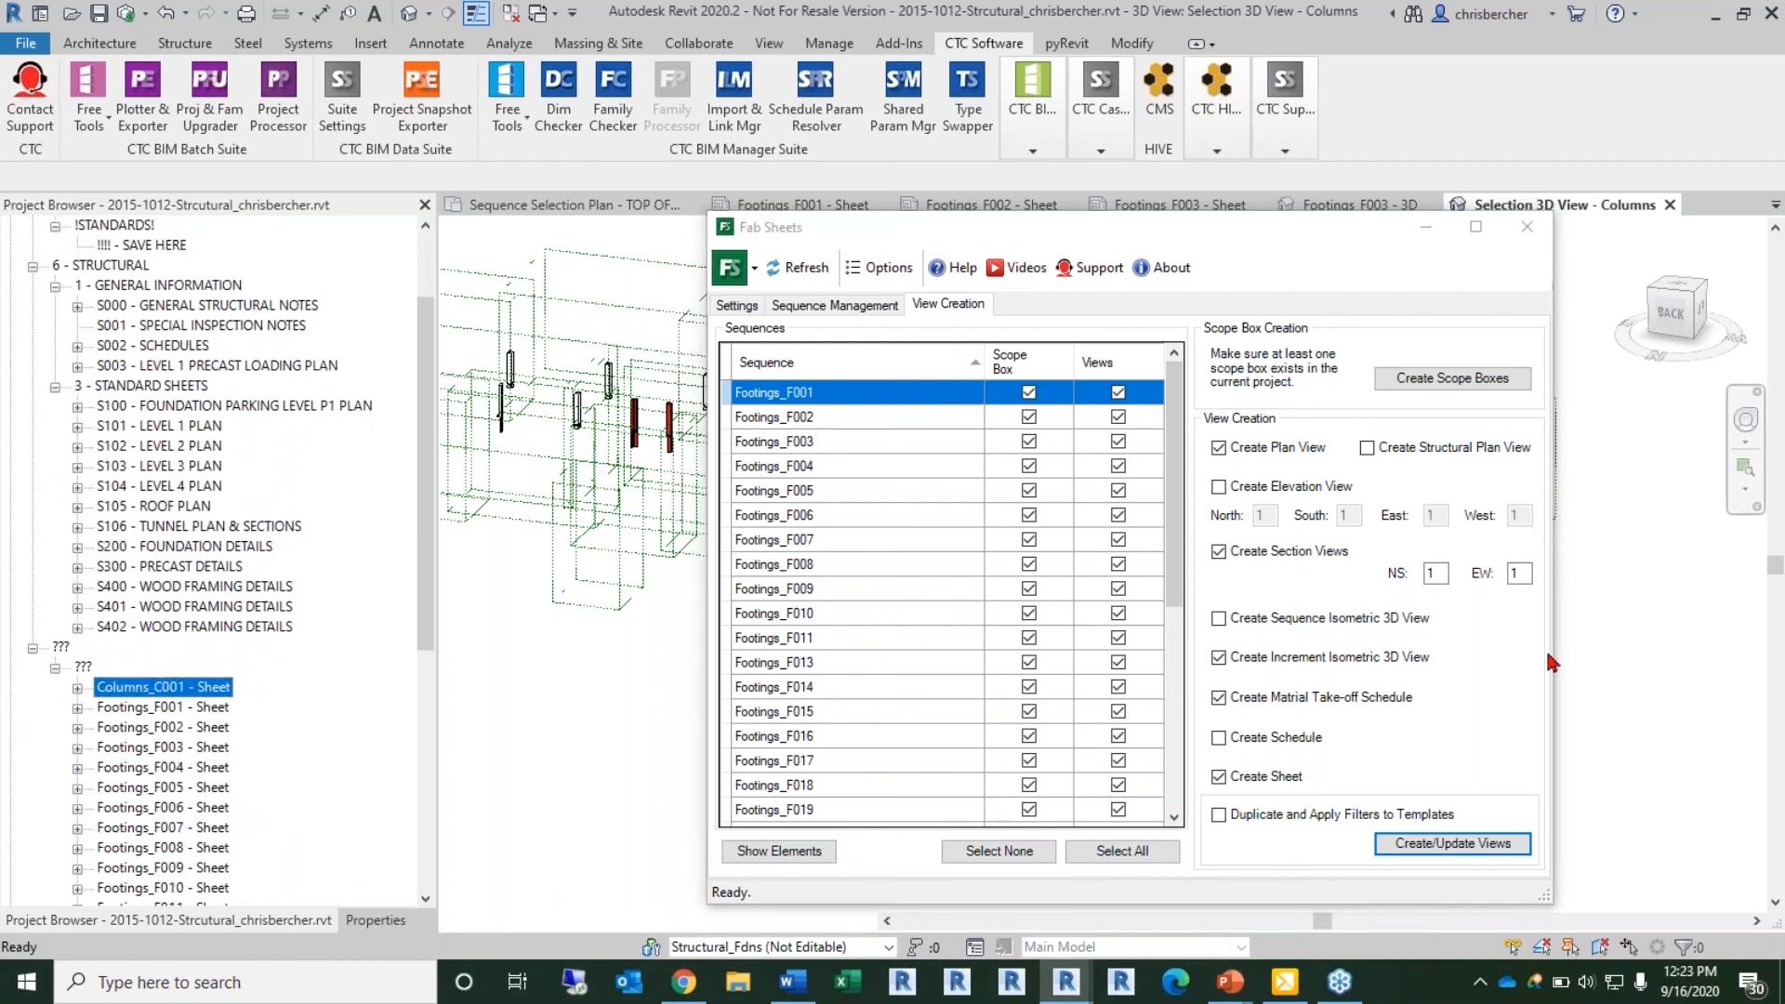
# Step: Move one section viewport out of the stacked views at the sheet's lower corner into the title block's drawing area
pyautogui.moveTo(853, 662); pyautogui.dragTo(901, 442, button='middle')
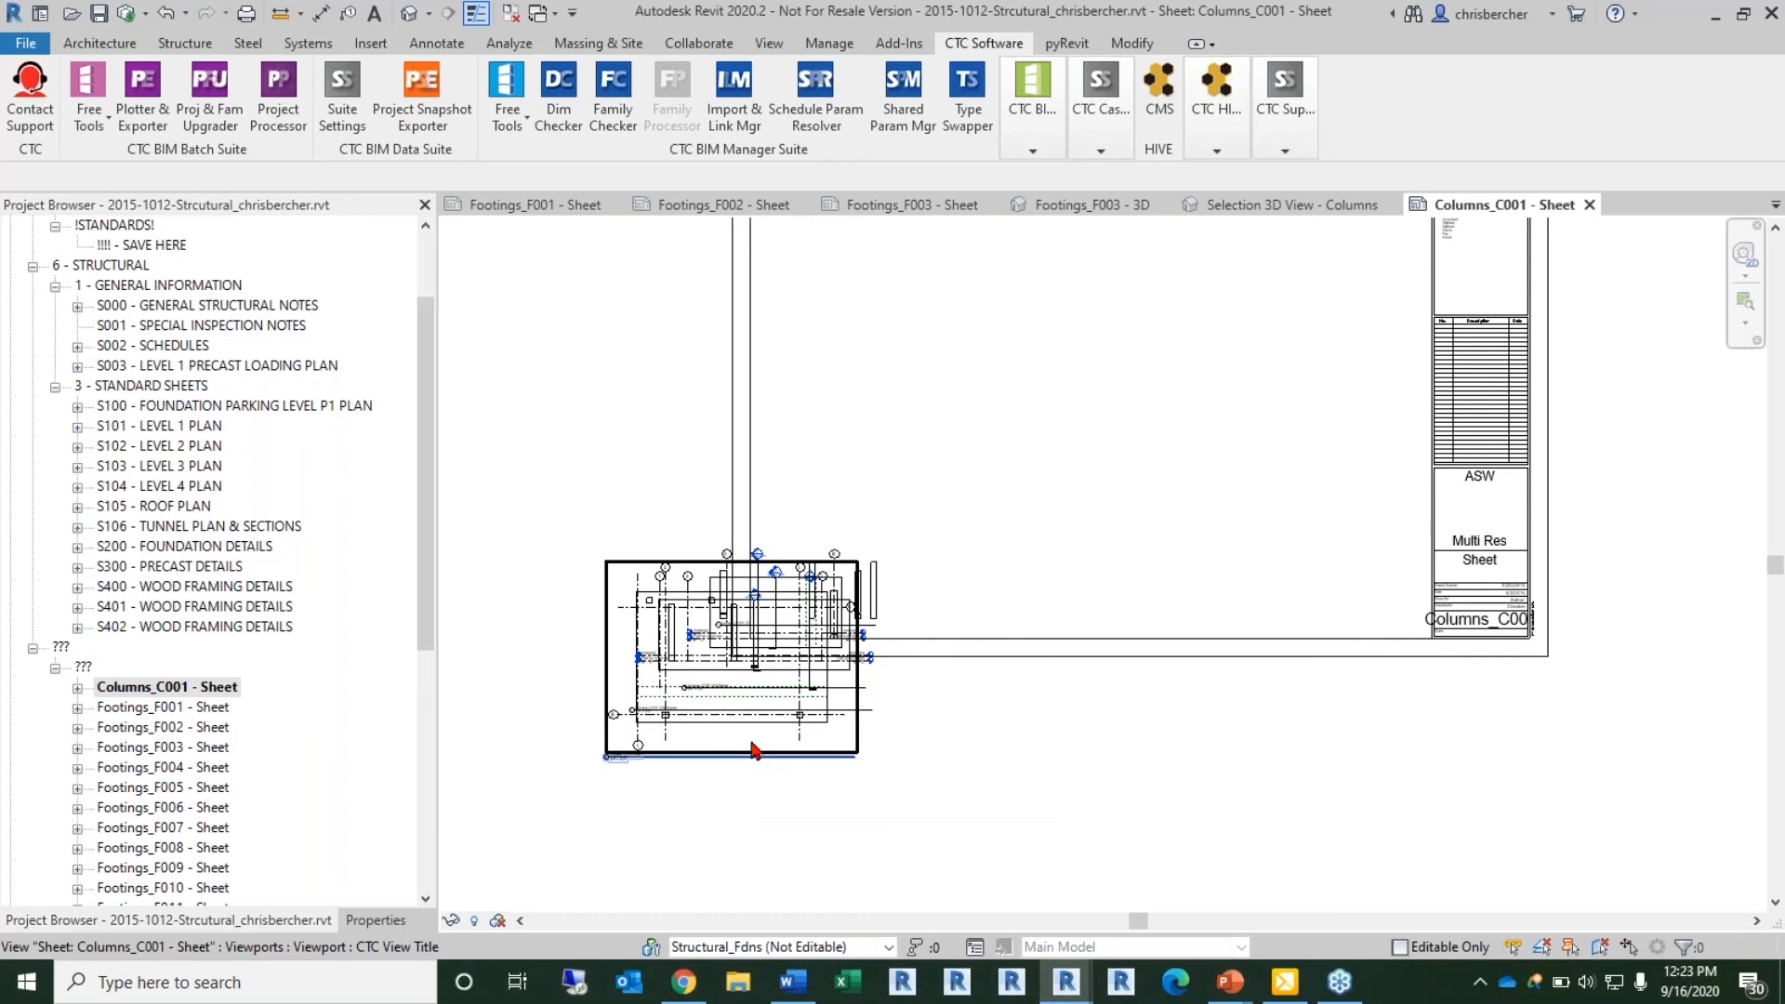
pyautogui.click(755, 751)
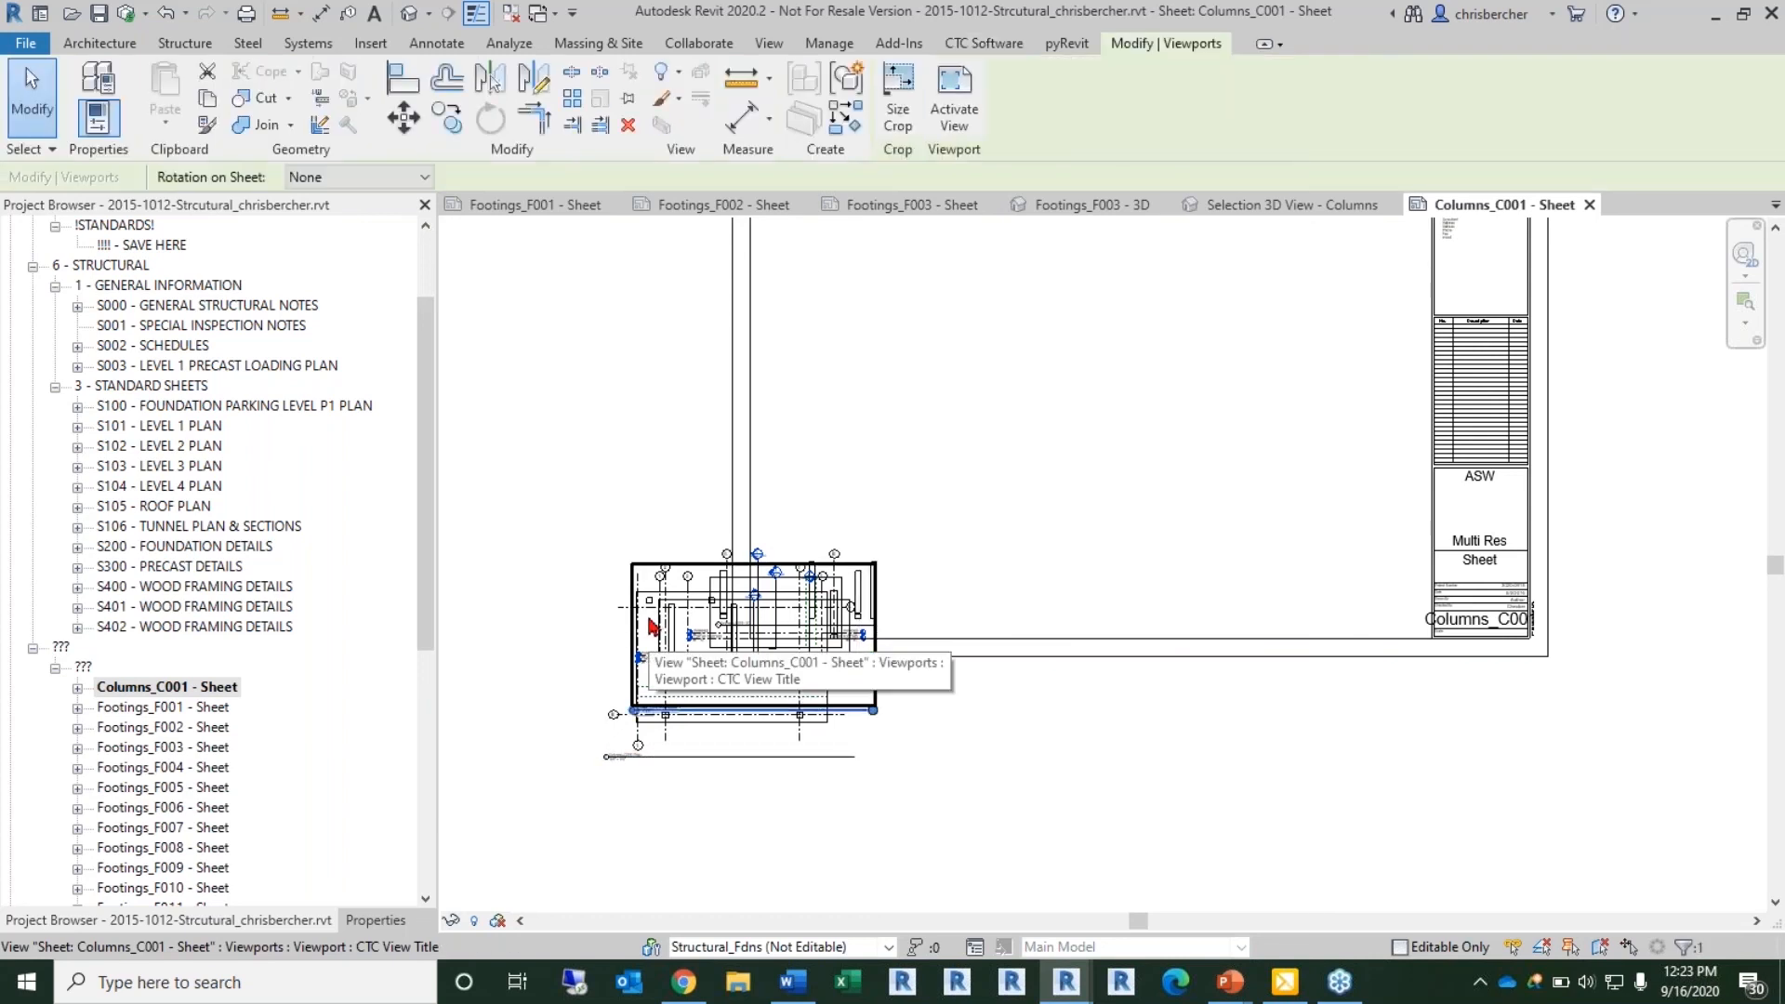
pyautogui.moveTo(651, 625); pyautogui.dragTo(952, 361)
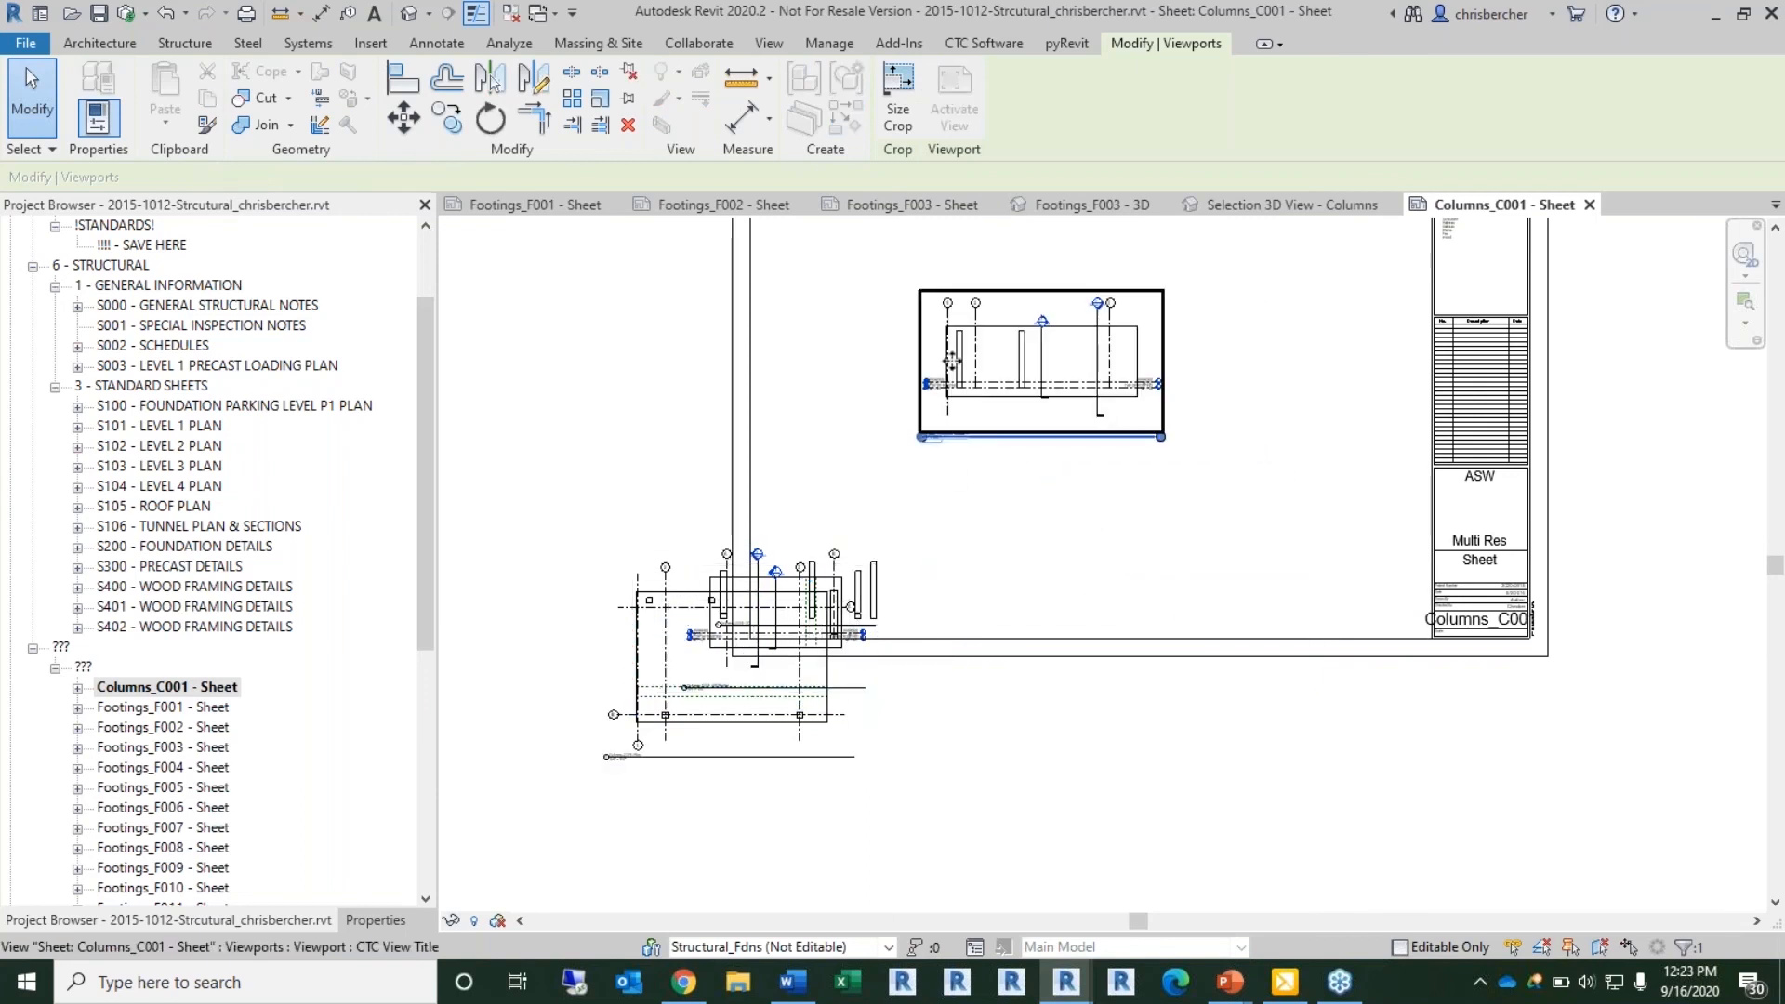
pyautogui.scroll(3, 986, 409)
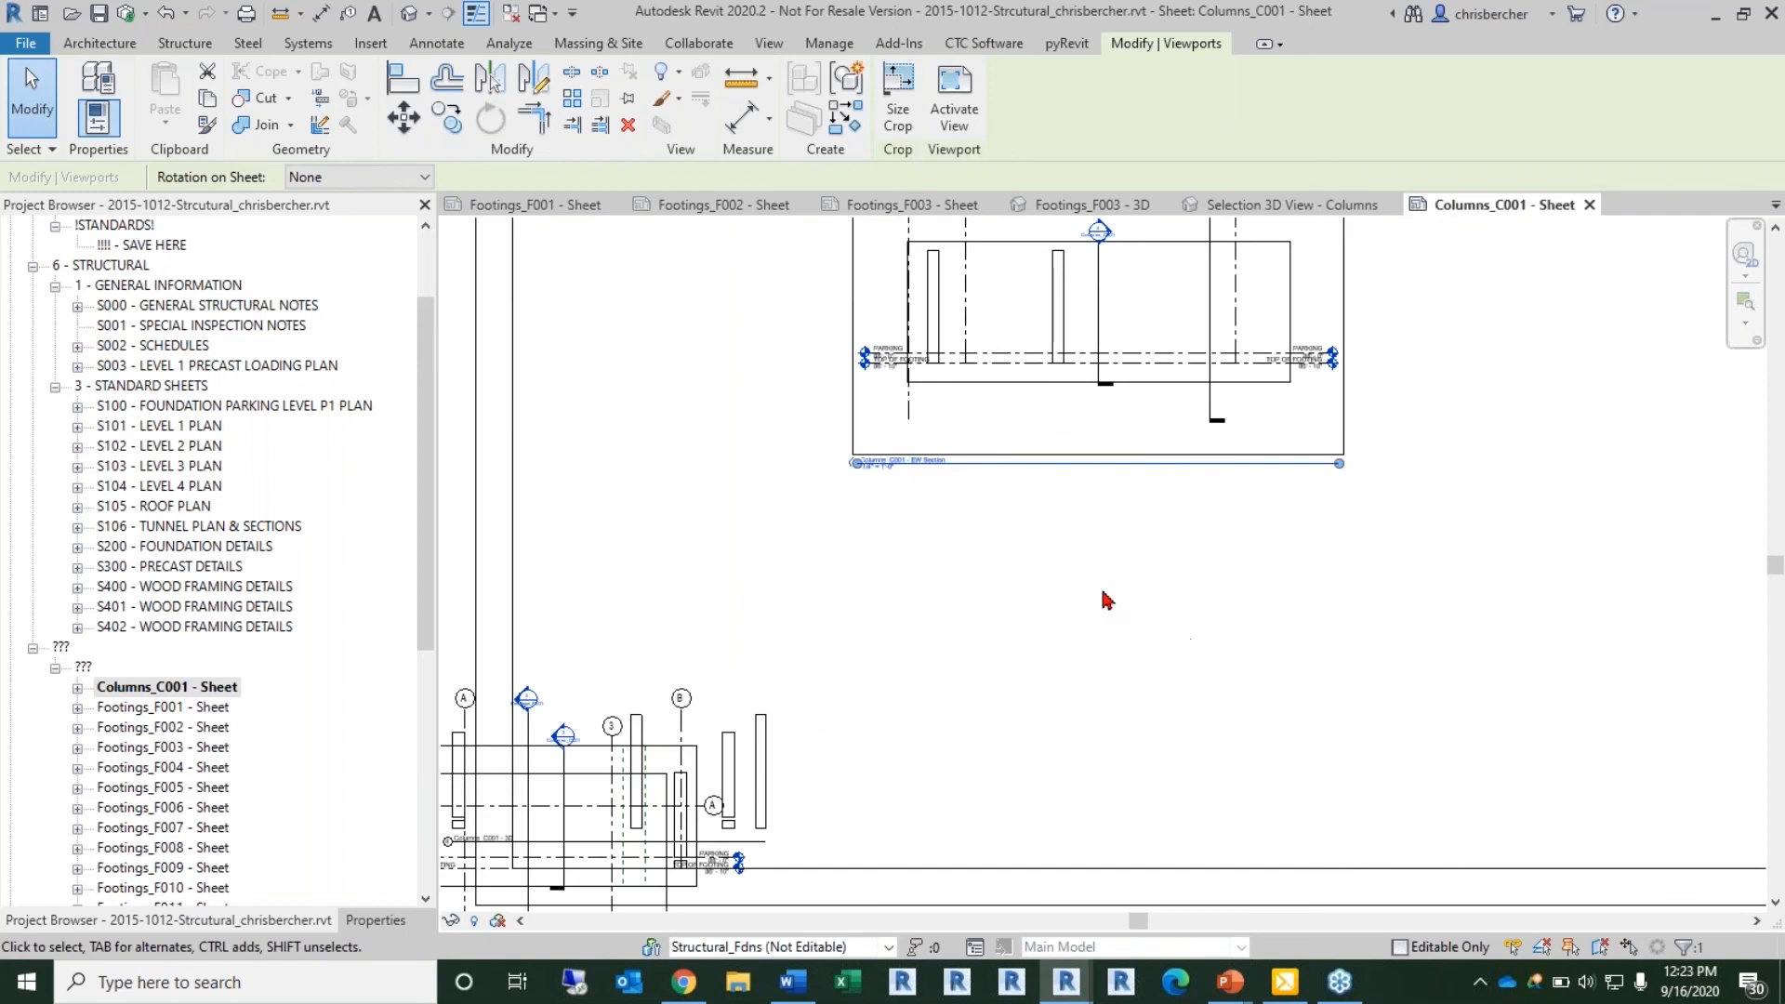
pyautogui.scroll(-3, 1107, 600)
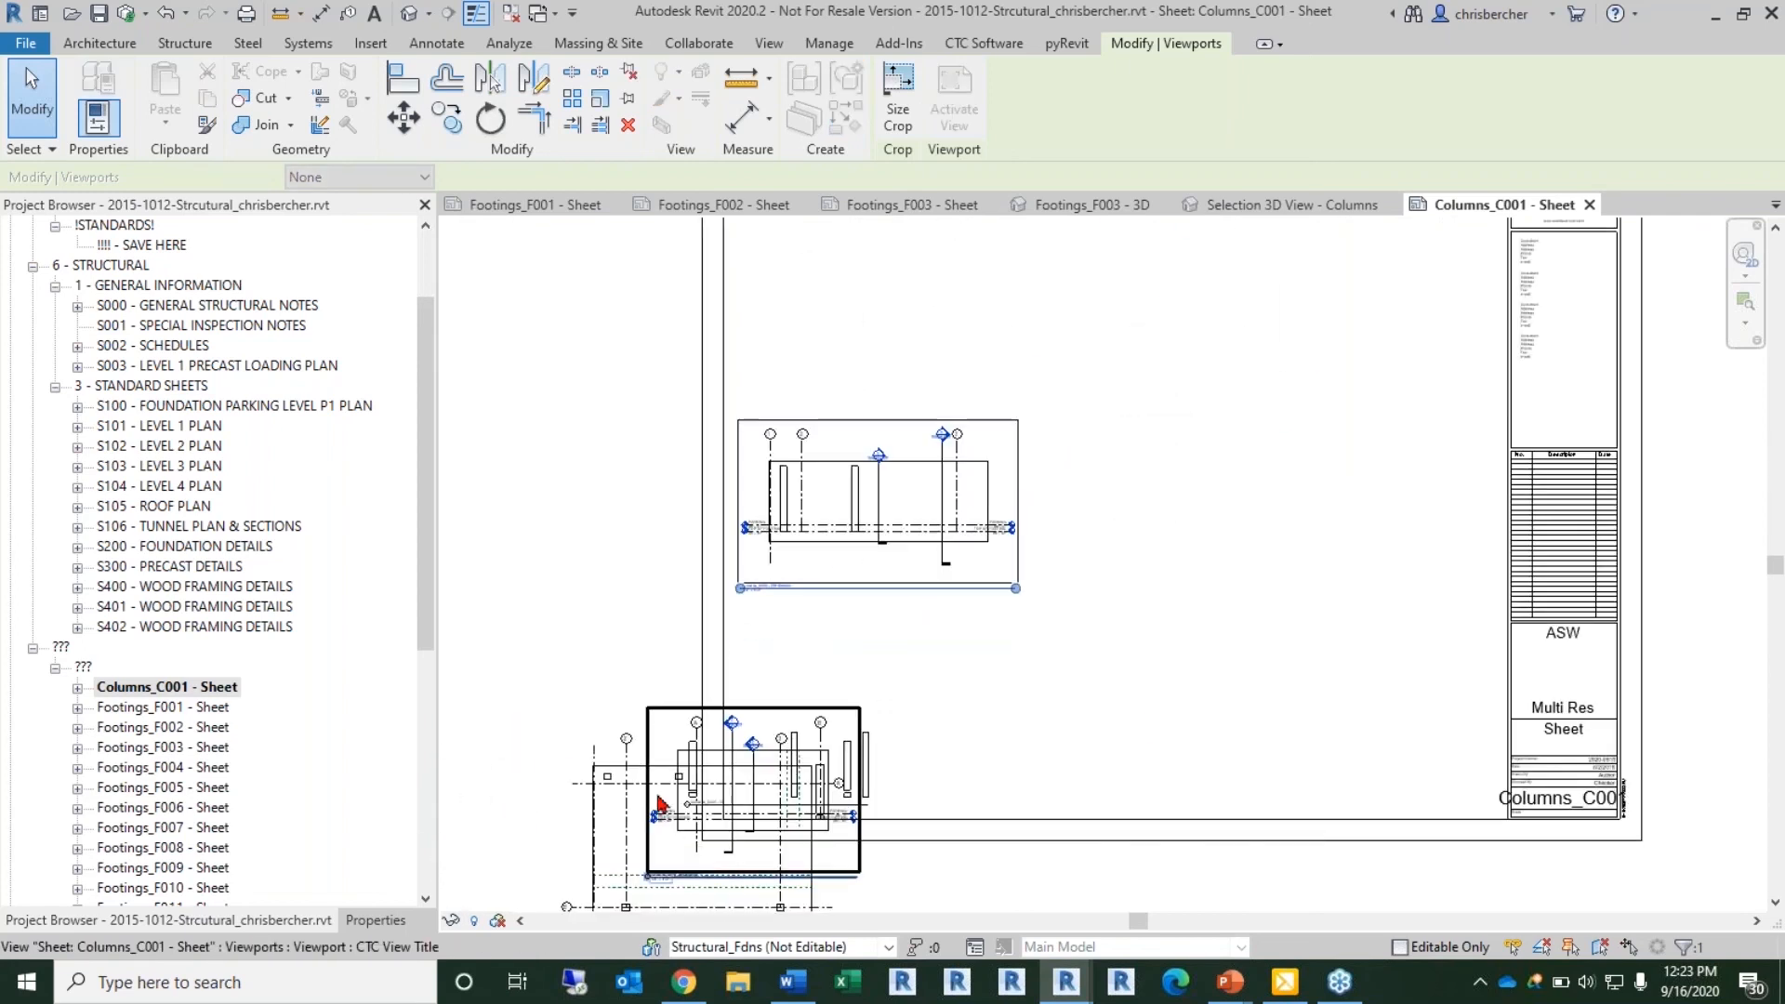
# Step: Move the column plan viewport from the remaining stack to the sheet's upper corner, directly above the placed section
pyautogui.click(658, 802)
pyautogui.moveTo(658, 801); pyautogui.dragTo(1229, 455)
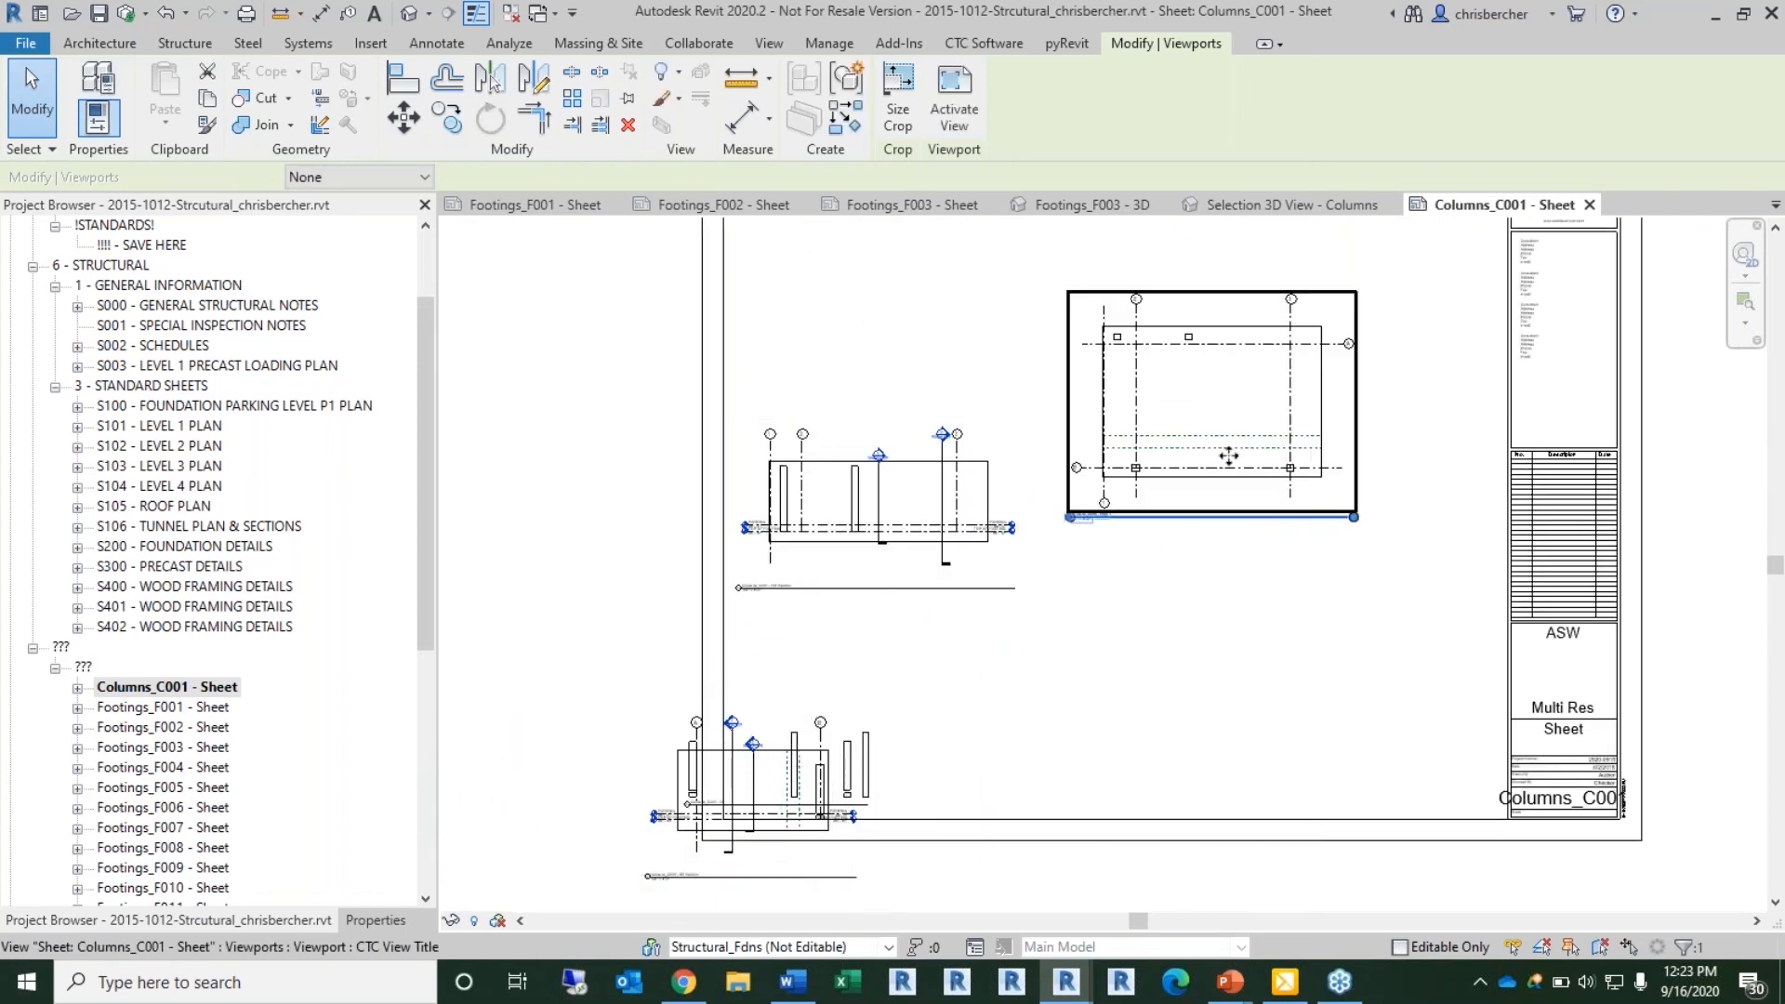
pyautogui.moveTo(1295, 650); pyautogui.dragTo(1343, 883, button='middle')
pyautogui.moveTo(1168, 610); pyautogui.dragTo(857, 479)
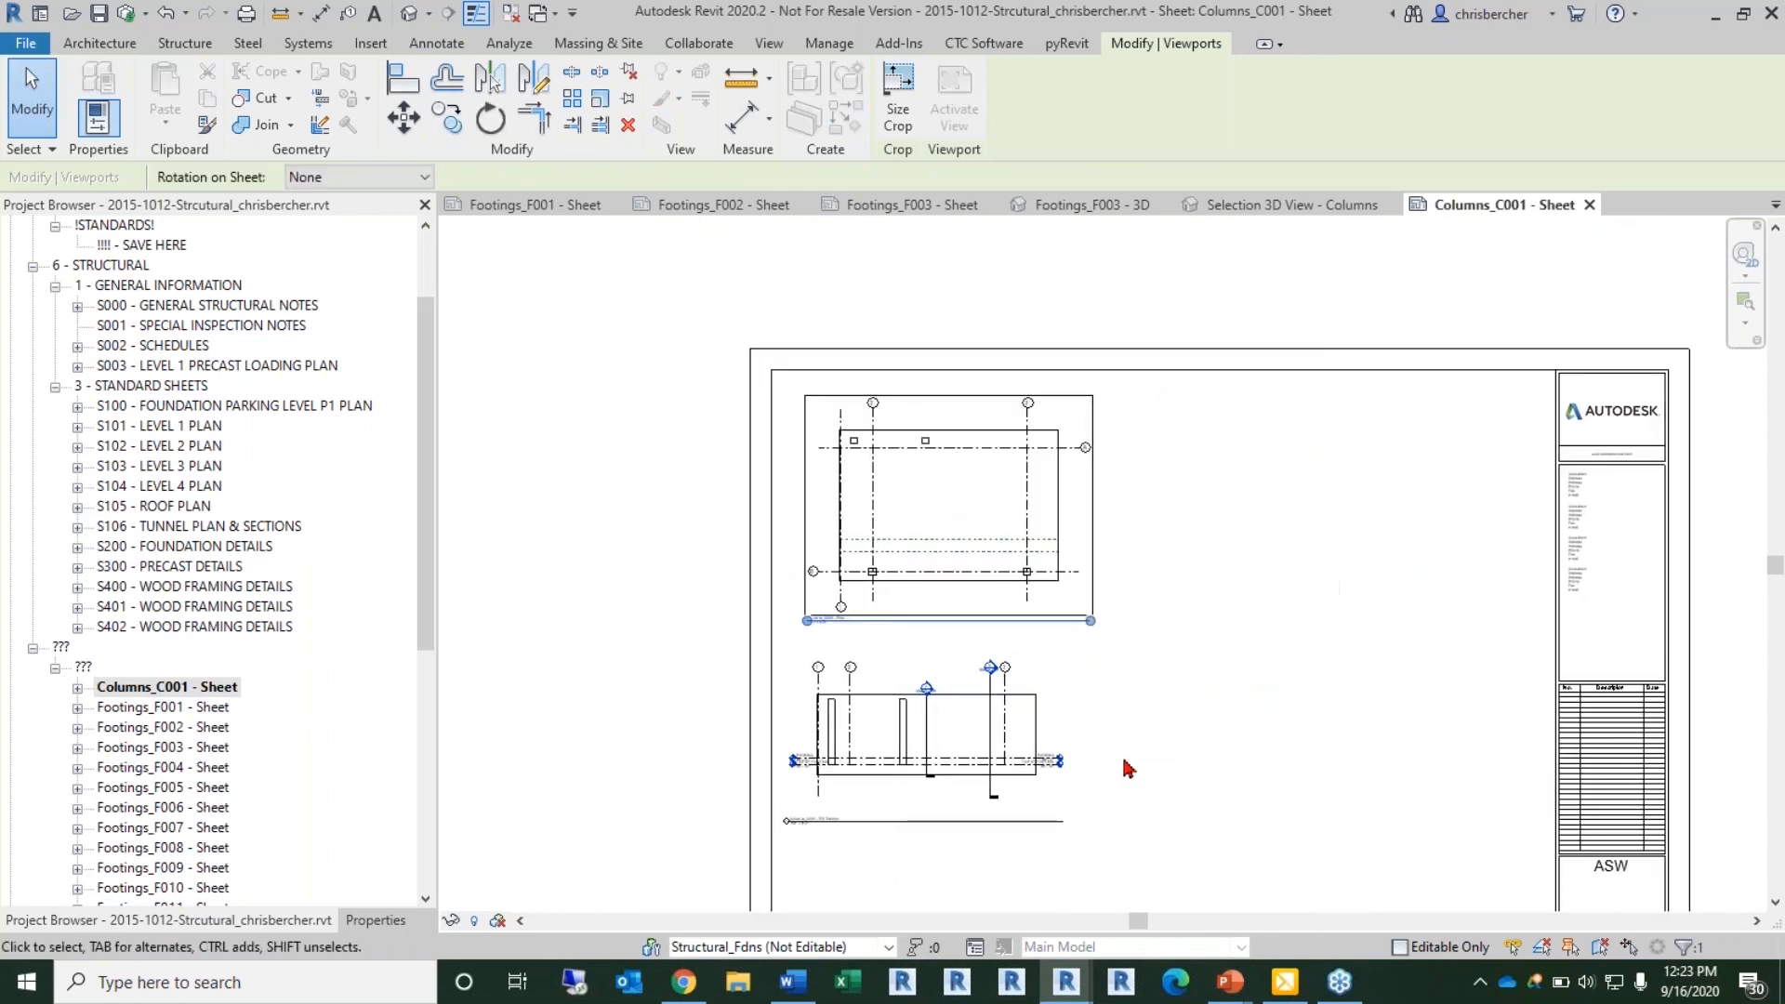
# Step: Move the Columns_C001 3D viewport out of the remaining stack into the drawing area beside the column plan
pyautogui.moveTo(1123, 761); pyautogui.dragTo(1150, 456, button='middle')
pyautogui.click(786, 699)
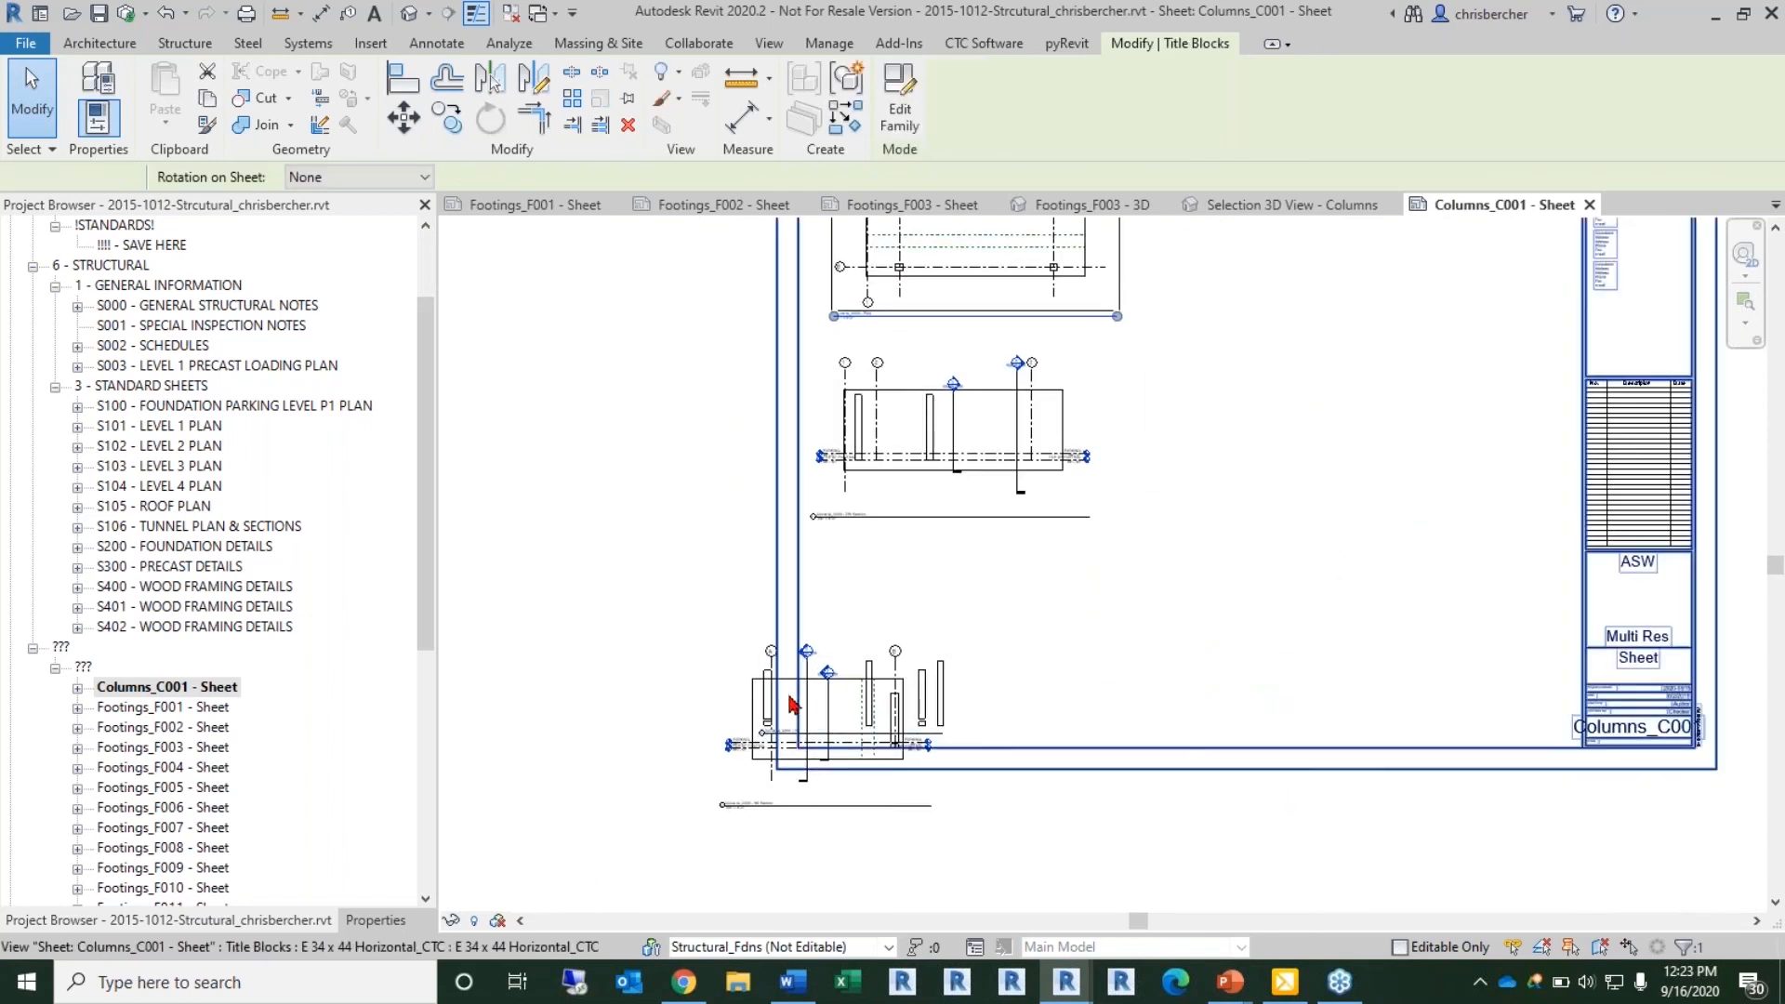
pyautogui.click(874, 723)
pyautogui.moveTo(874, 723); pyautogui.dragTo(1276, 361)
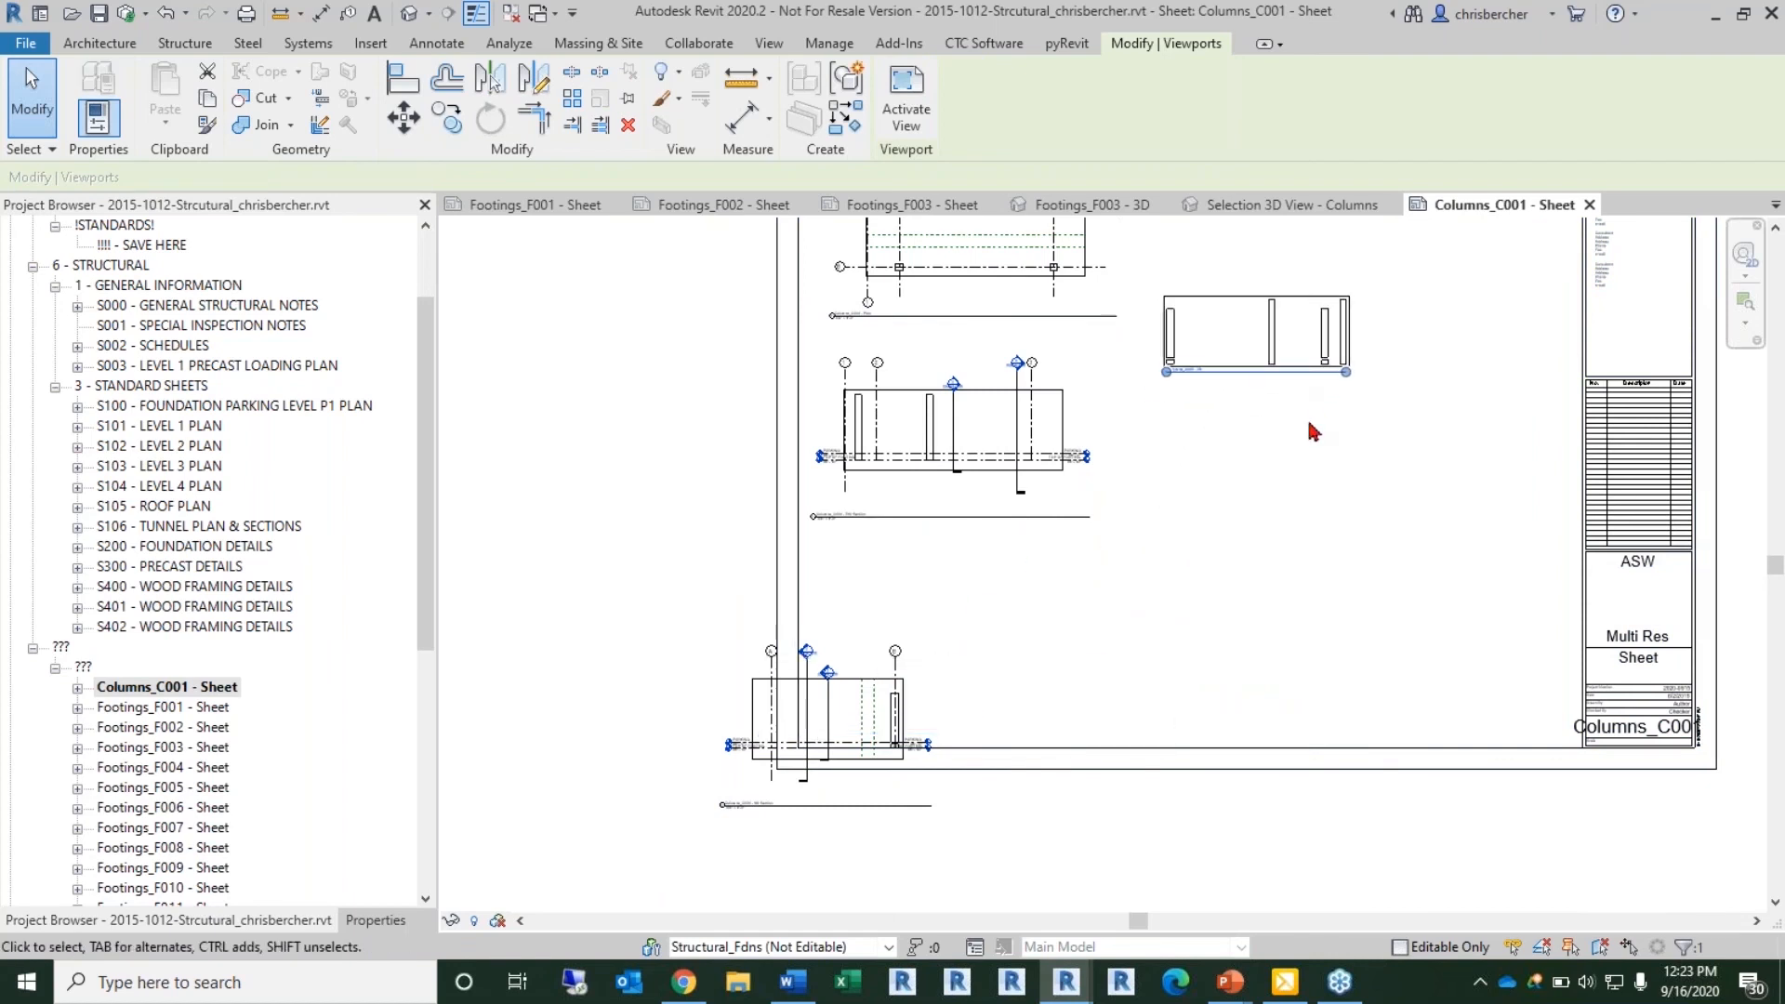
pyautogui.scroll(4, 1302, 446)
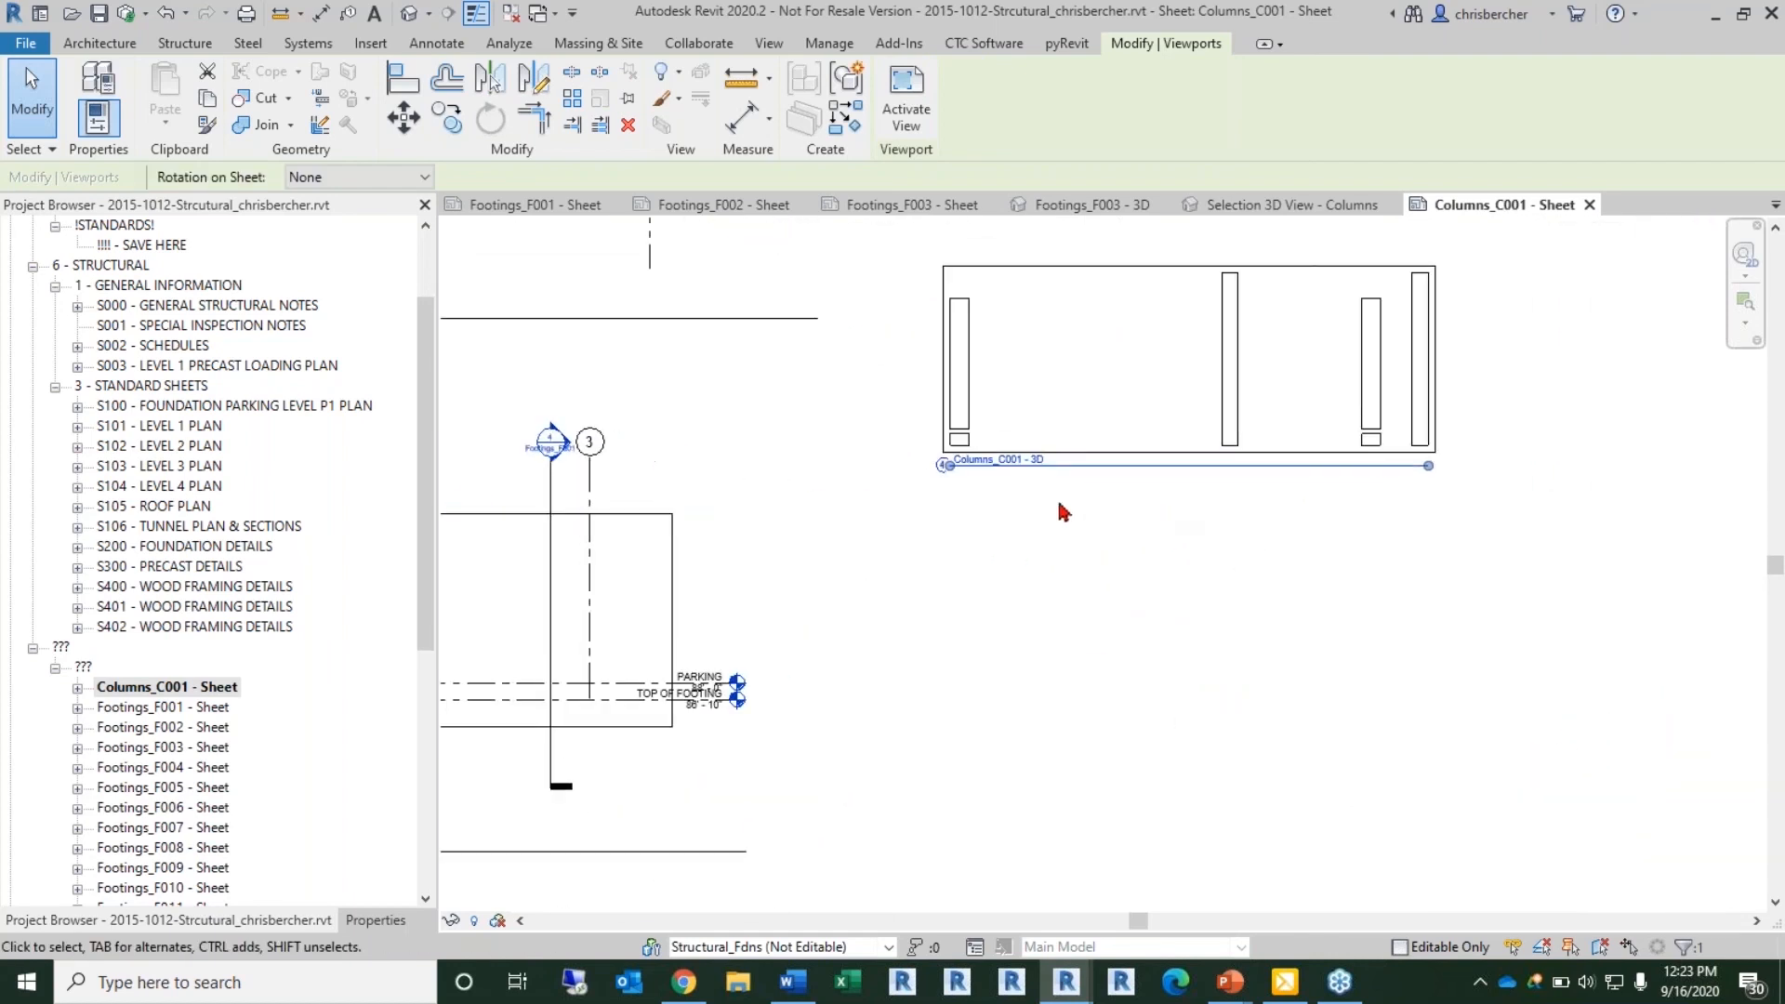
pyautogui.moveTo(1031, 765); pyautogui.dragTo(961, 886, button='middle')
pyautogui.moveTo(1074, 631); pyautogui.dragTo(1307, 517)
# Step: Move the NS Section viewport from the sheet's lower corner to directly below the 3D viewport, level with the first section
pyautogui.scroll(-1, 901, 812)
pyautogui.moveTo(901, 812); pyautogui.dragTo(1084, 509, button='middle')
pyautogui.click(799, 760)
pyautogui.moveTo(799, 761); pyautogui.dragTo(1322, 471)
pyautogui.click(1060, 717)
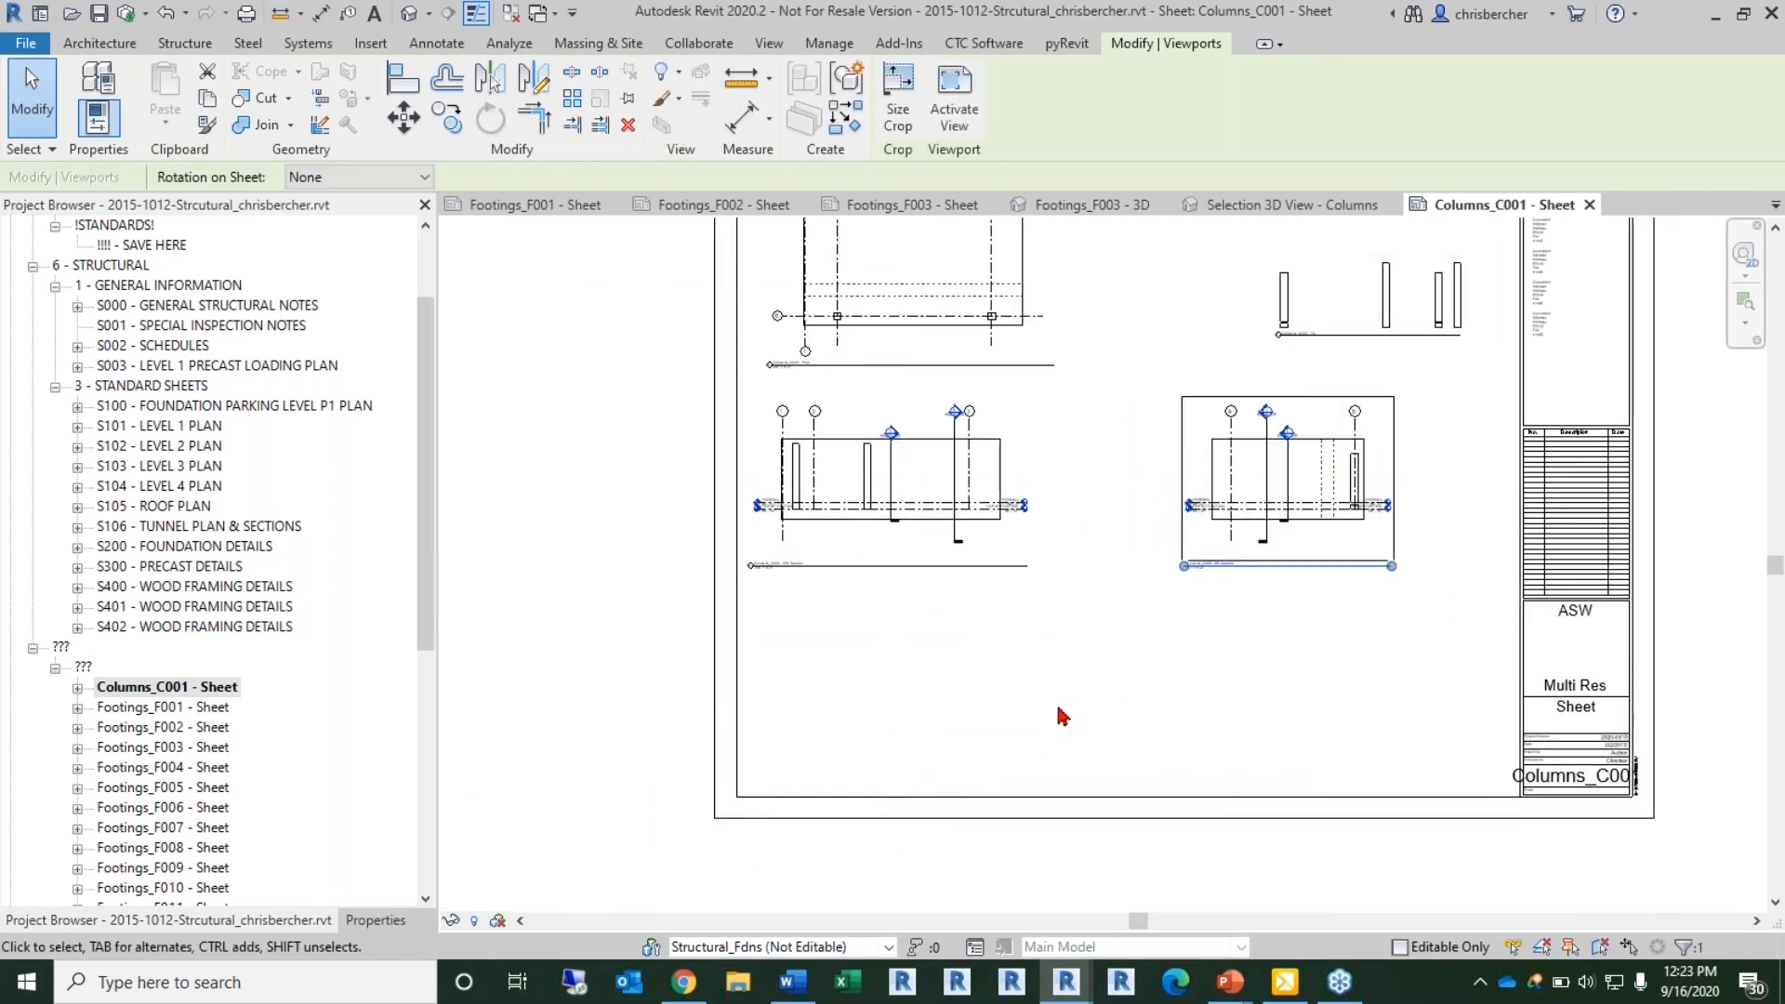
# Step: Place the Columns_C001 material takeoff schedule on the sheet in the empty area below the section viewports
pyautogui.scroll(-5, 1060, 717)
pyautogui.scroll(-1, 964, 697)
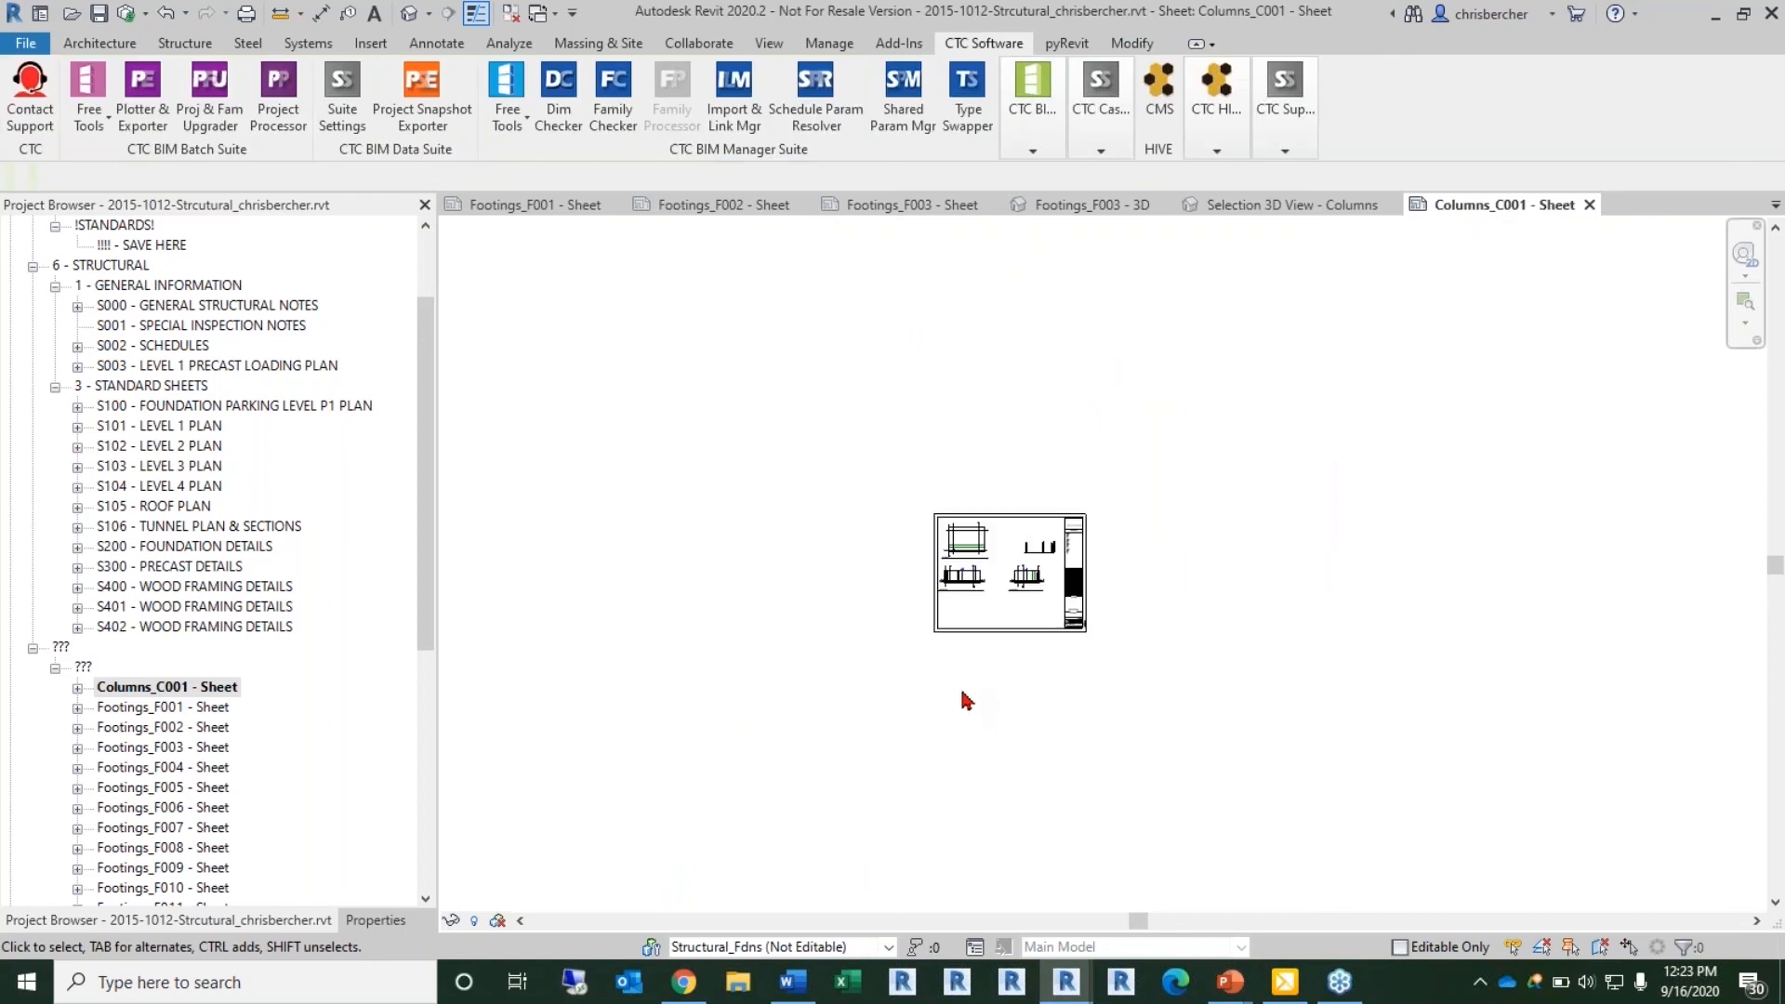
pyautogui.scroll(2, 944, 716)
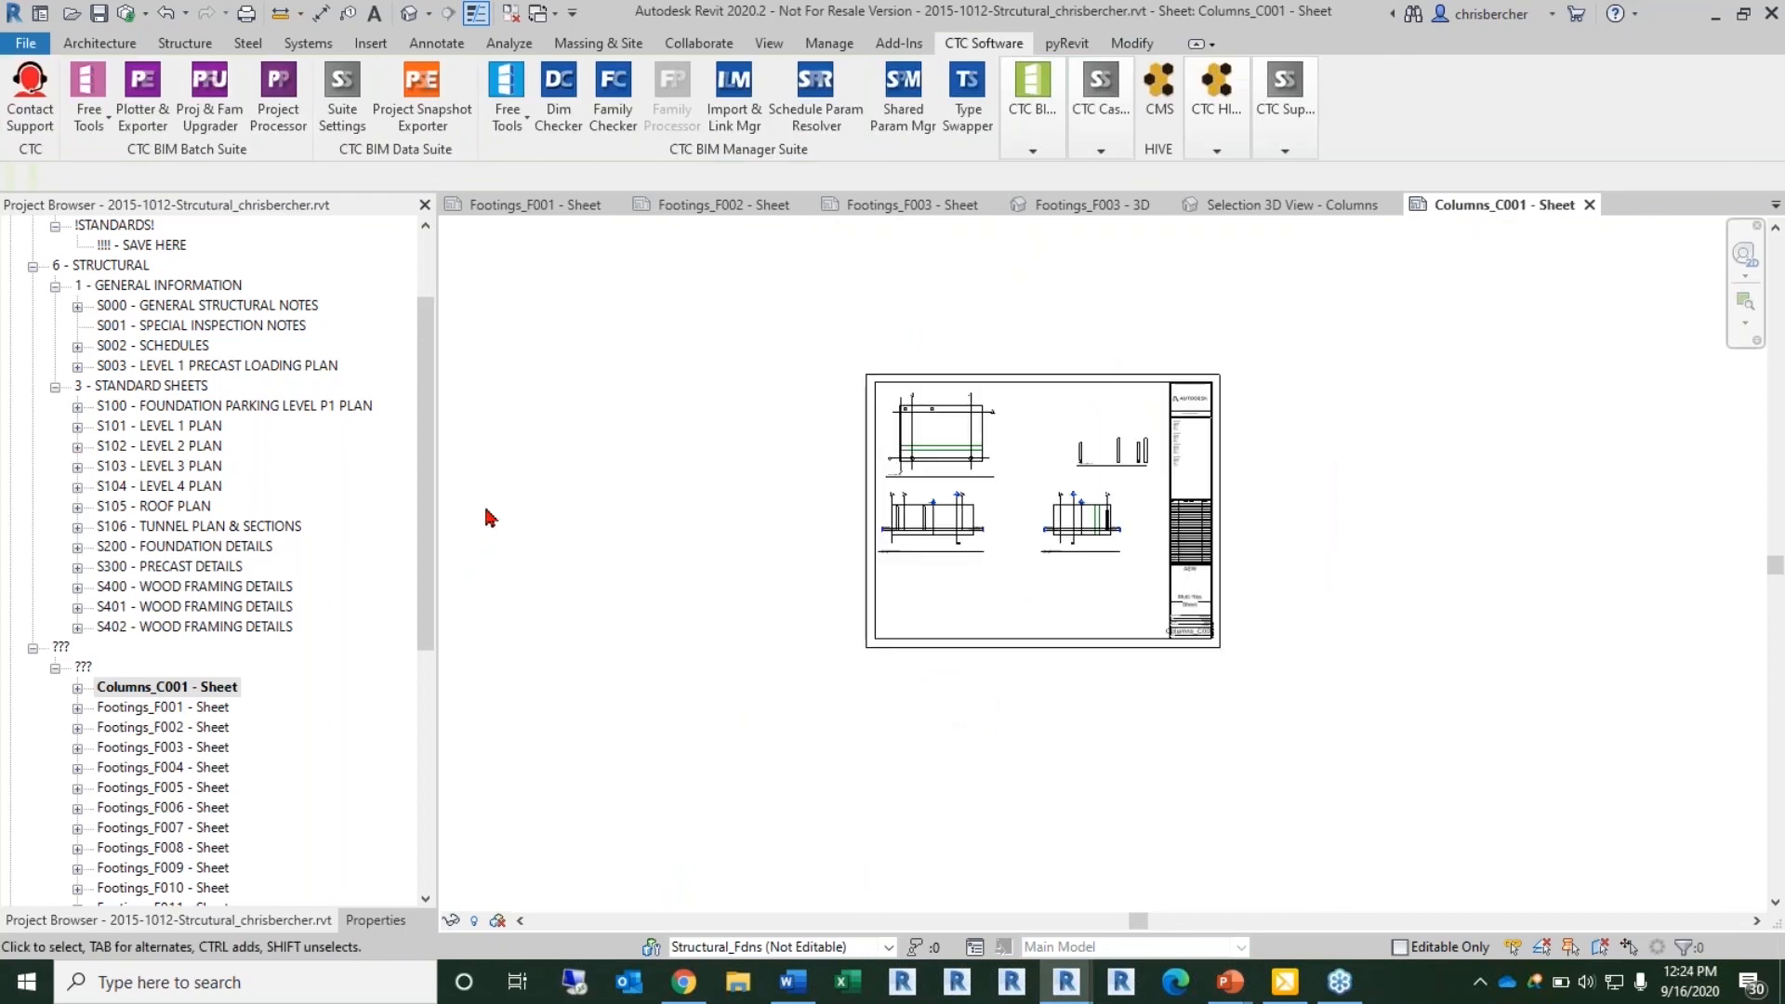
pyautogui.scroll(3, 153, 290)
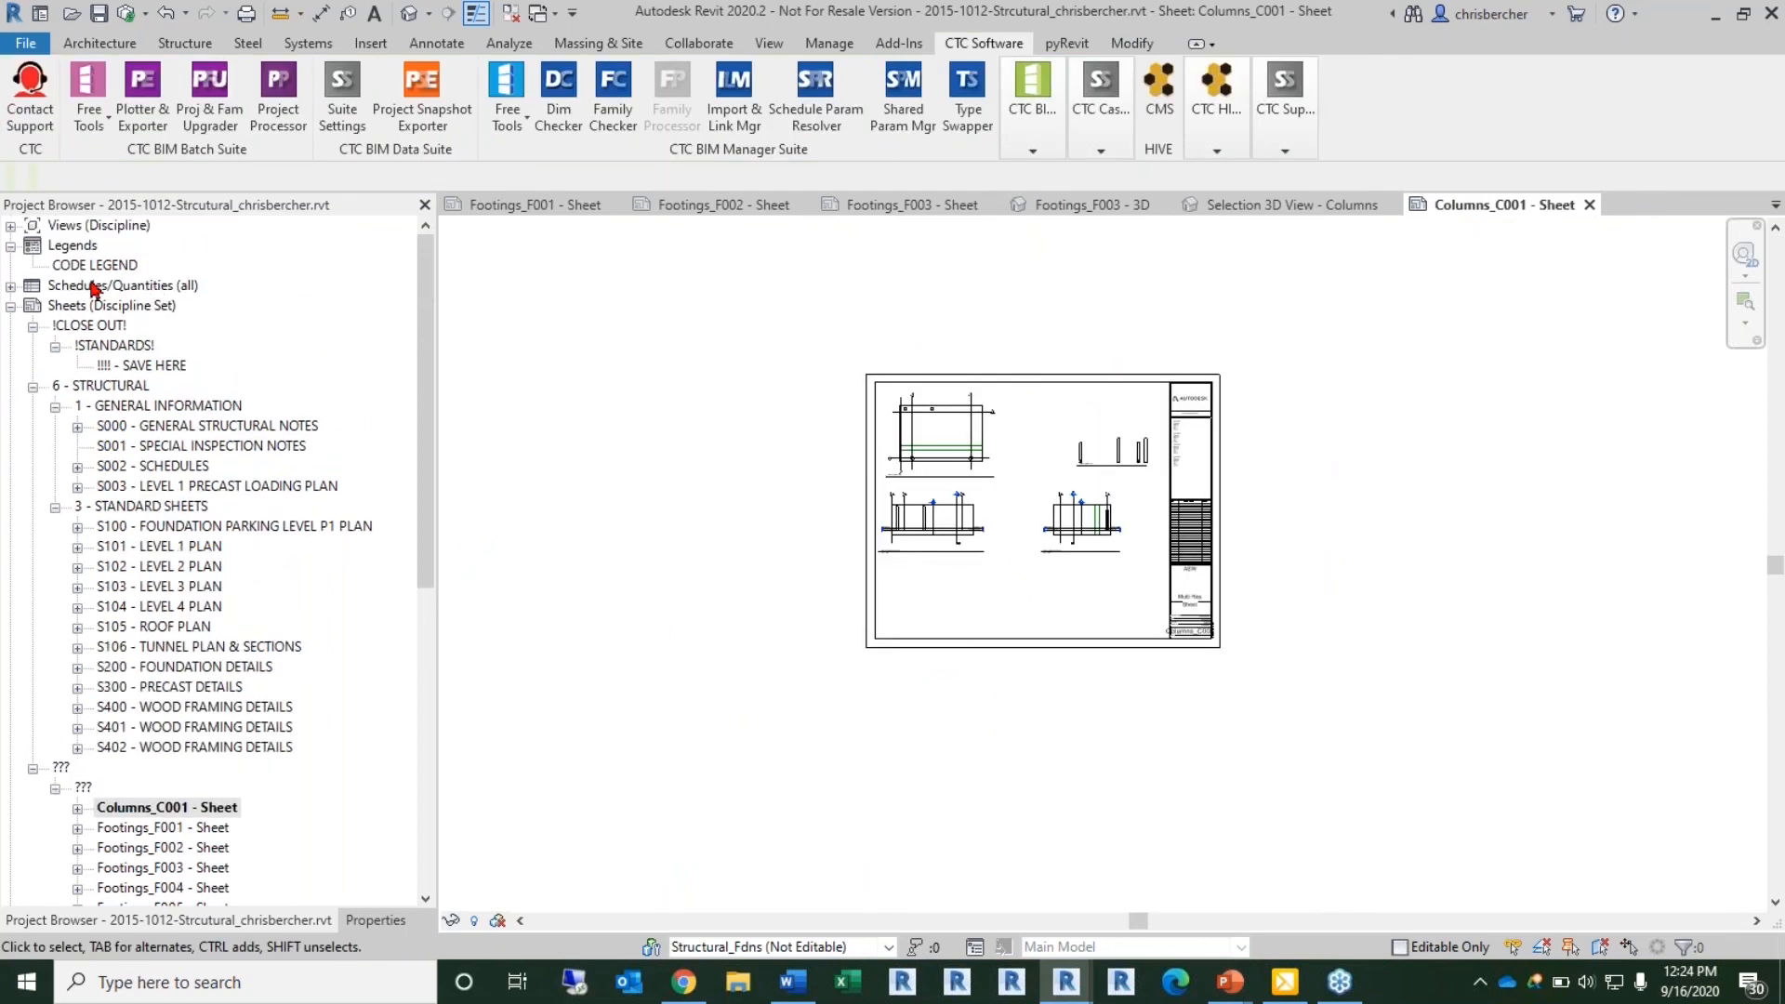
pyautogui.doubleClick(93, 285)
pyautogui.click(178, 247)
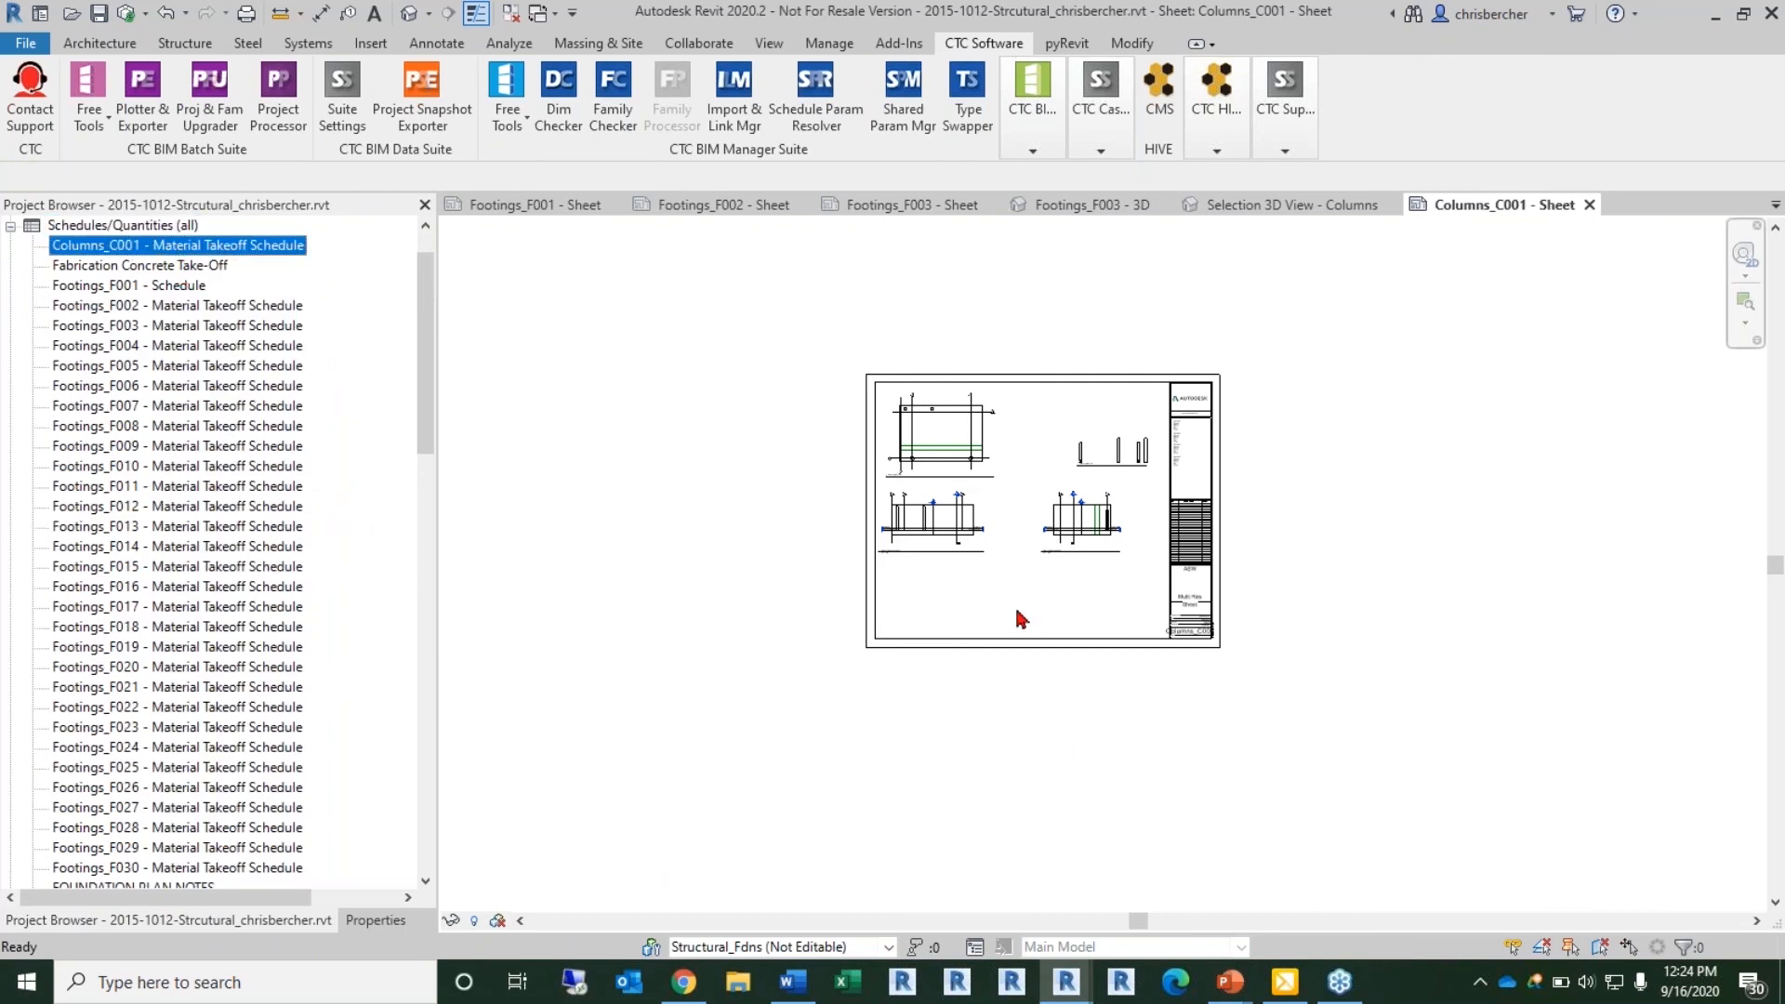
pyautogui.click(1018, 611)
pyautogui.scroll(4, 1013, 636)
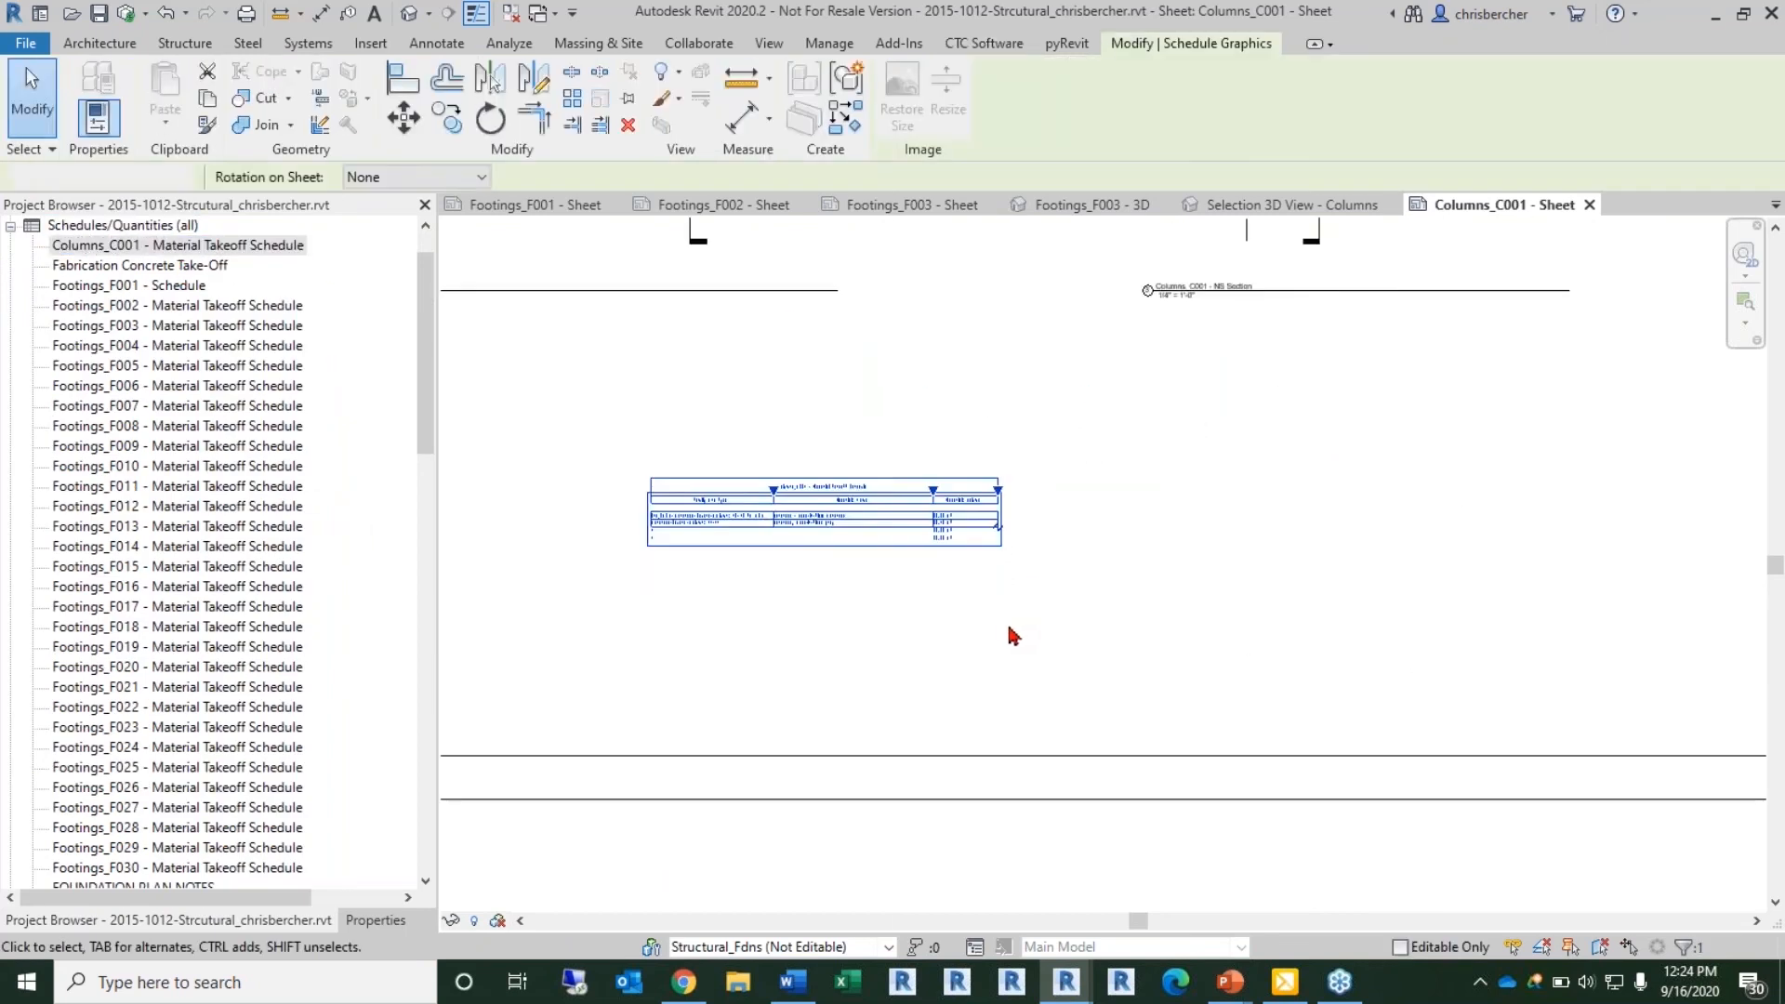
pyautogui.click(1013, 636)
# Step: Examine the placed schedule's materials and volumes, and the level and section markers in the NS Section viewport
pyautogui.scroll(6, 757, 558)
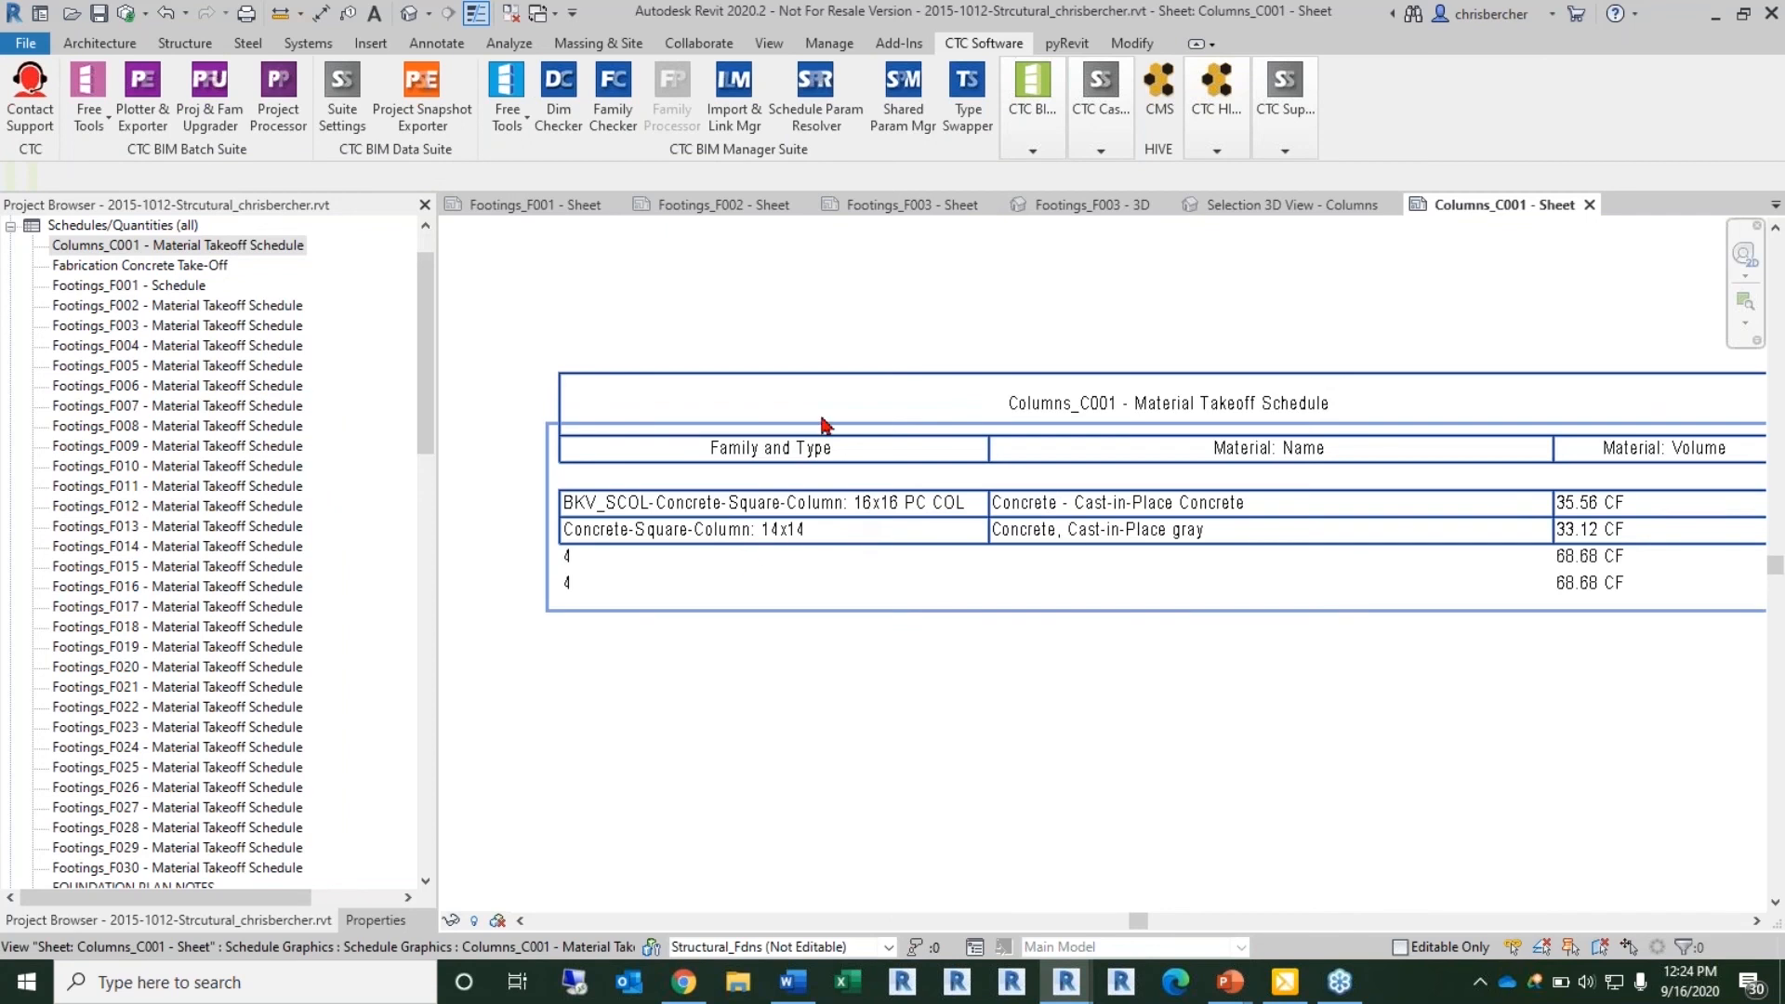
pyautogui.scroll(-3, 702, 539)
pyautogui.moveTo(825, 557); pyautogui.dragTo(565, 568, button='middle')
pyautogui.scroll(2, 654, 557)
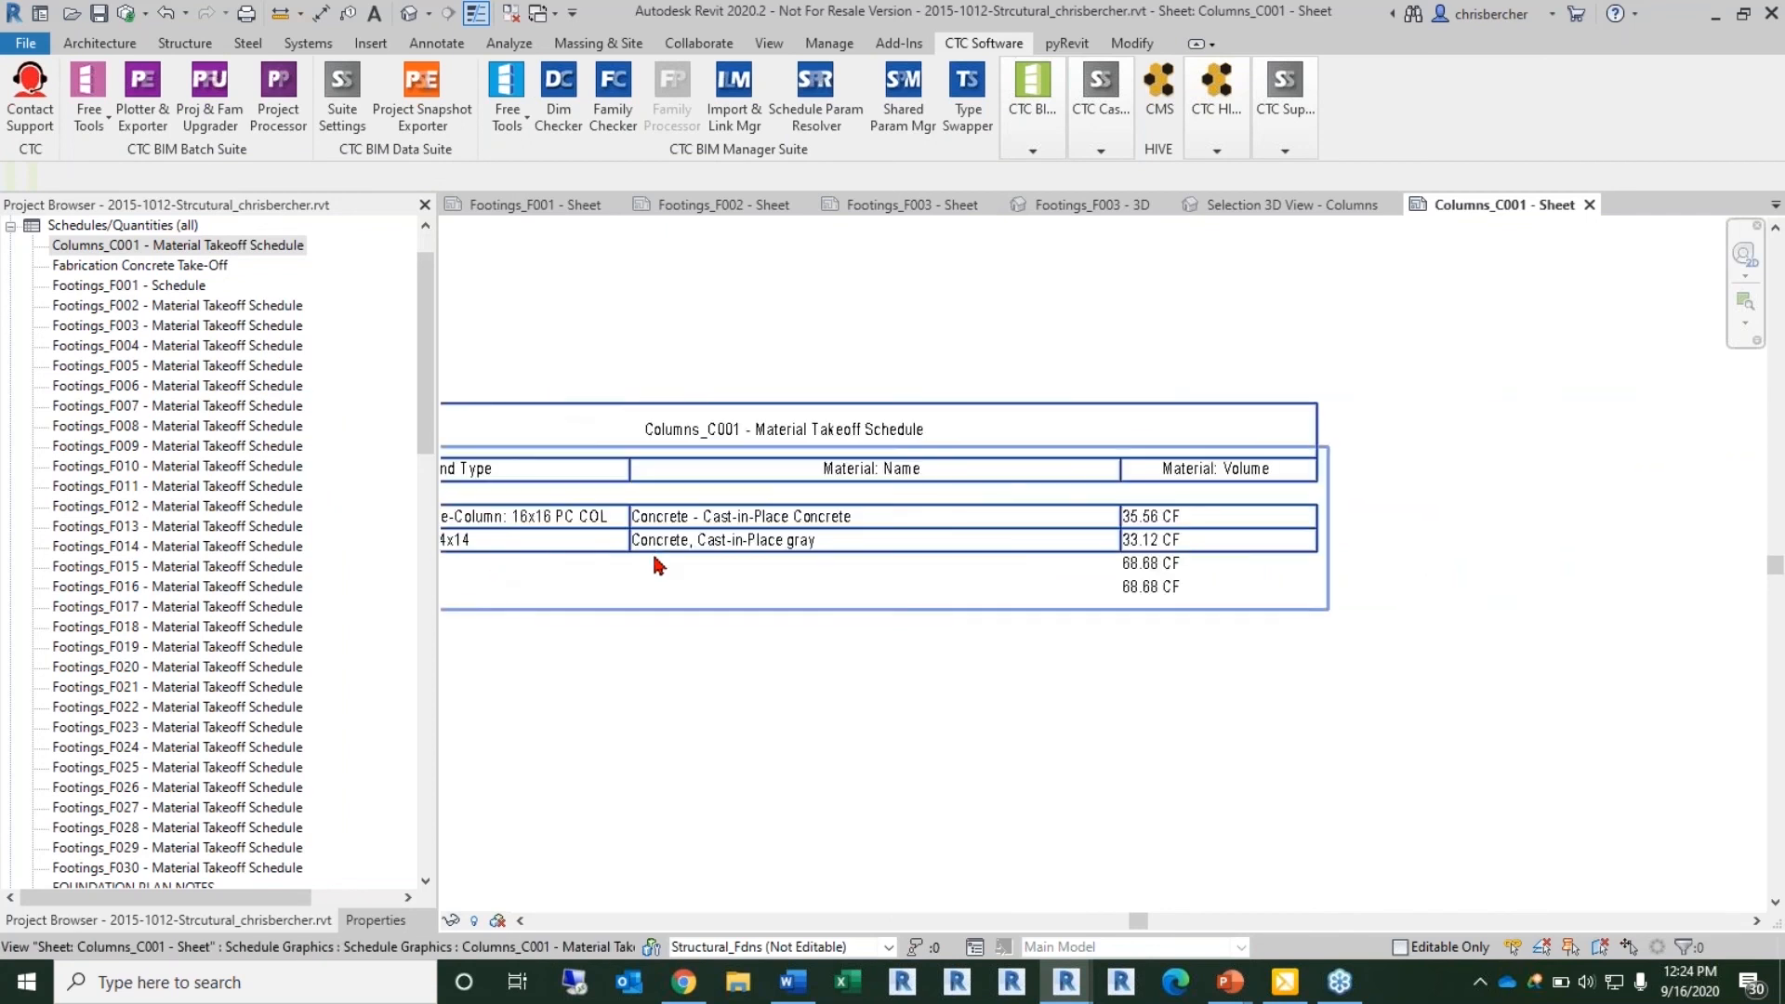
pyautogui.scroll(2, 654, 557)
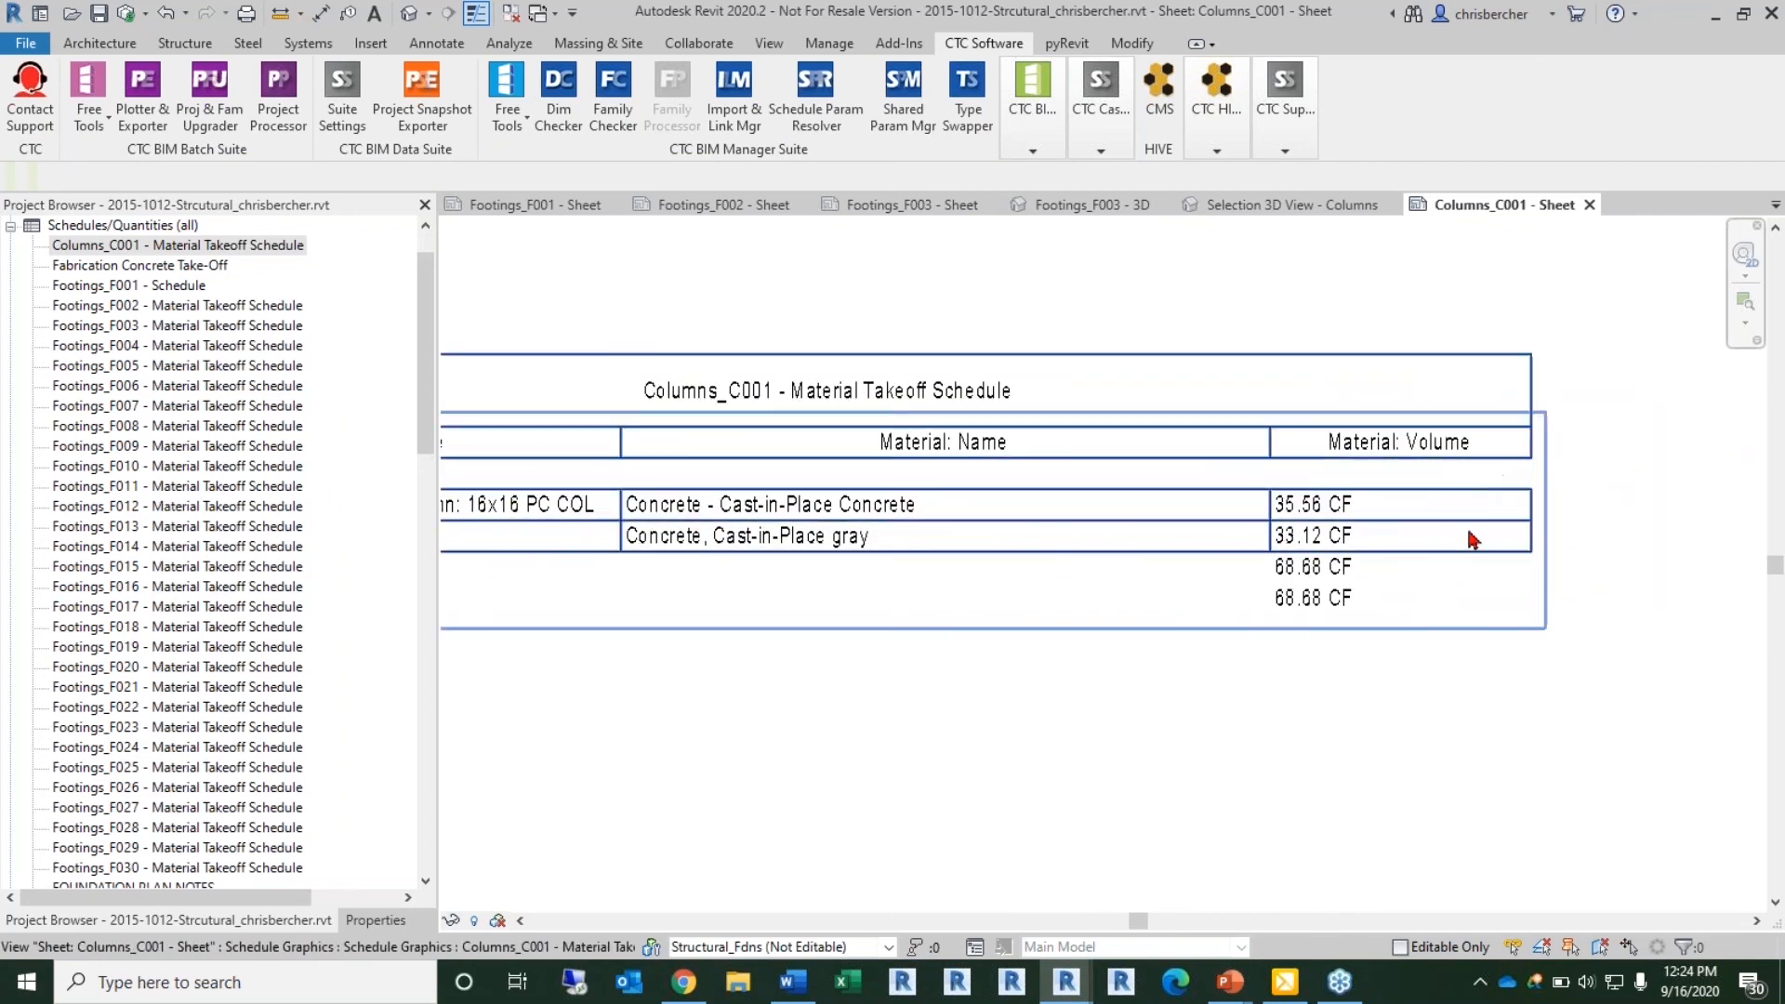
pyautogui.scroll(-2, 1032, 532)
pyautogui.moveTo(1028, 422); pyautogui.dragTo(460, 744, button='middle')
pyautogui.scroll(-1, 461, 743)
pyautogui.scroll(-2, 881, 575)
pyautogui.scroll(2, 923, 565)
pyautogui.scroll(2, 1128, 694)
pyautogui.scroll(1, 1043, 633)
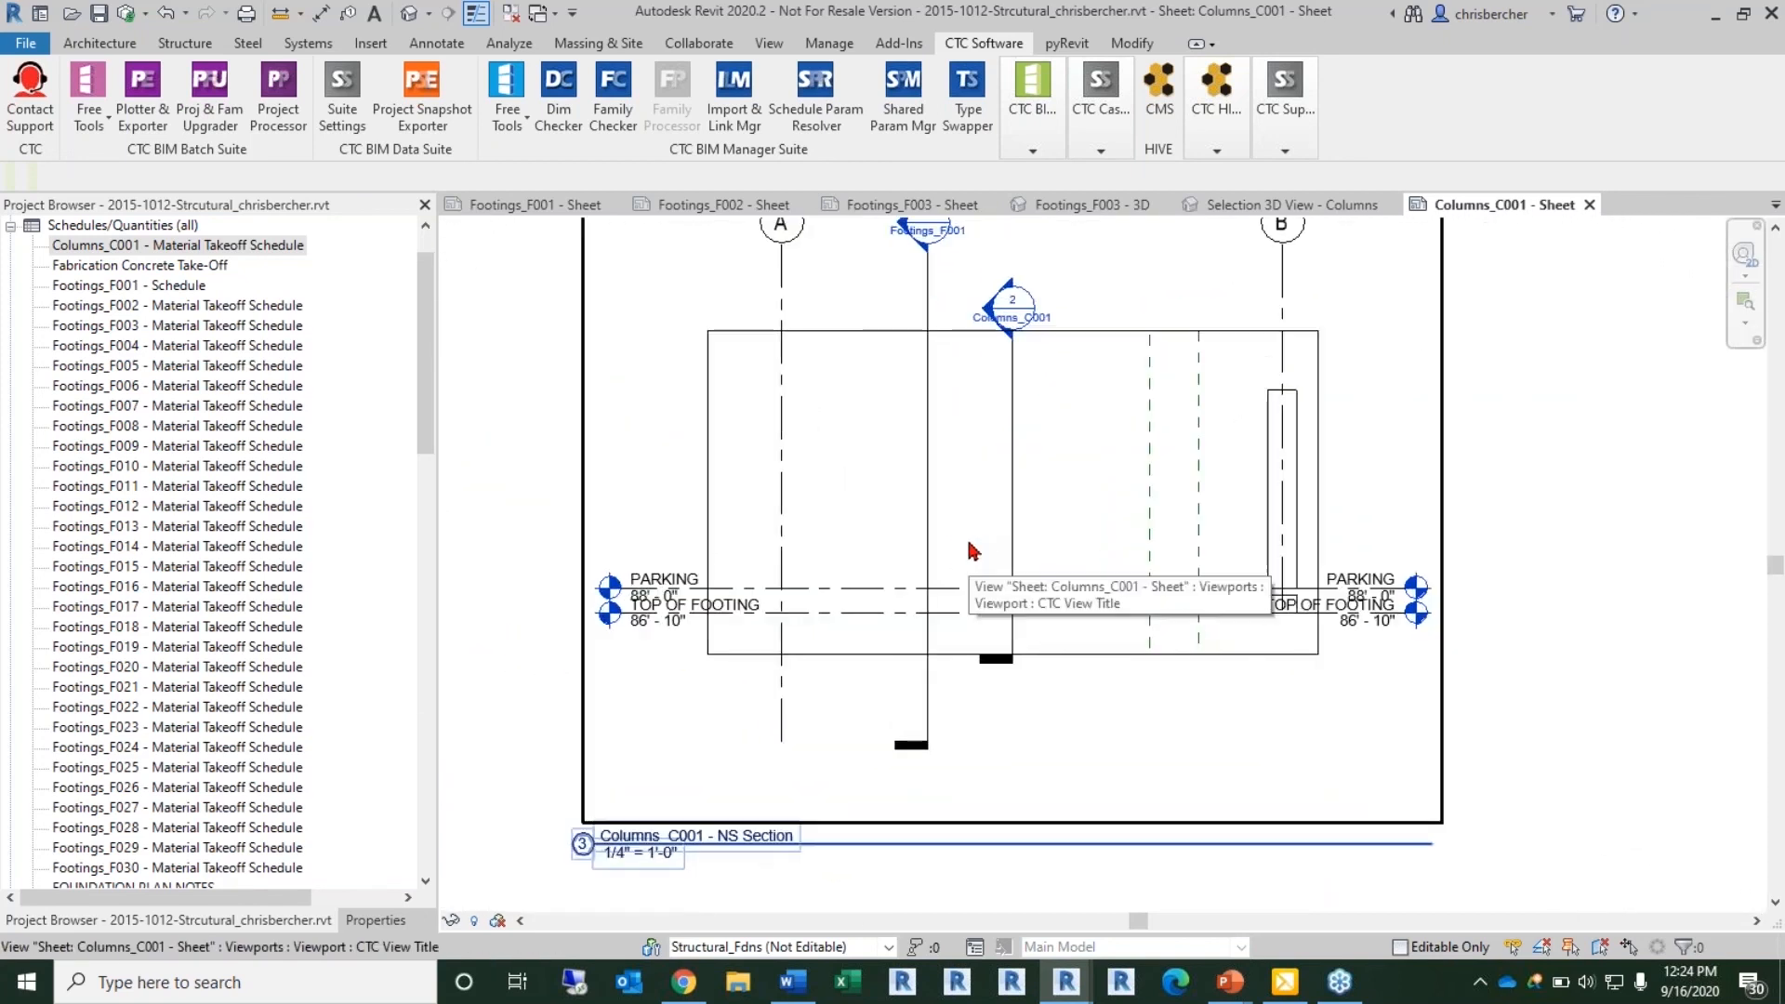
pyautogui.scroll(-1, 967, 545)
pyautogui.scroll(-1, 967, 545)
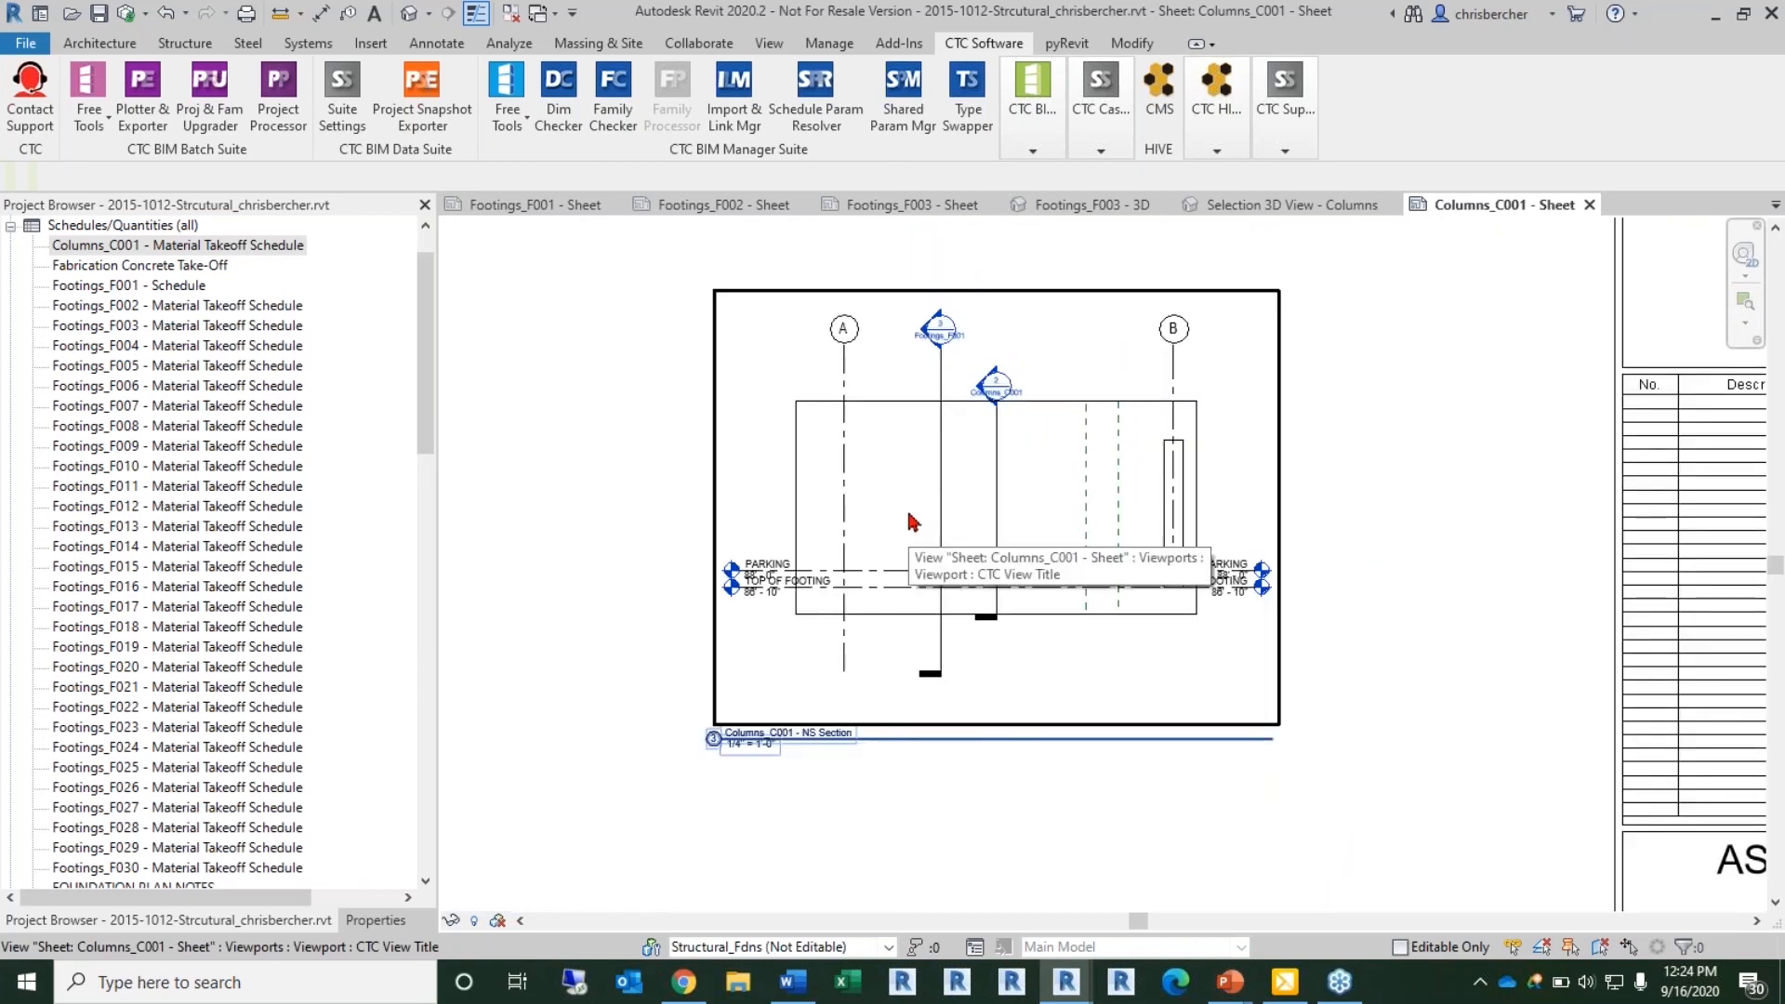
# Step: Activate the Columns_C001 3D viewport, rotate its view to an isometric orientation, and deactivate the view
pyautogui.moveTo(976, 490); pyautogui.dragTo(1034, 511, button='middle')
pyautogui.moveTo(1050, 385); pyautogui.dragTo(1008, 676, button='middle')
pyautogui.scroll(-1, 1009, 671)
pyautogui.doubleClick(1153, 449)
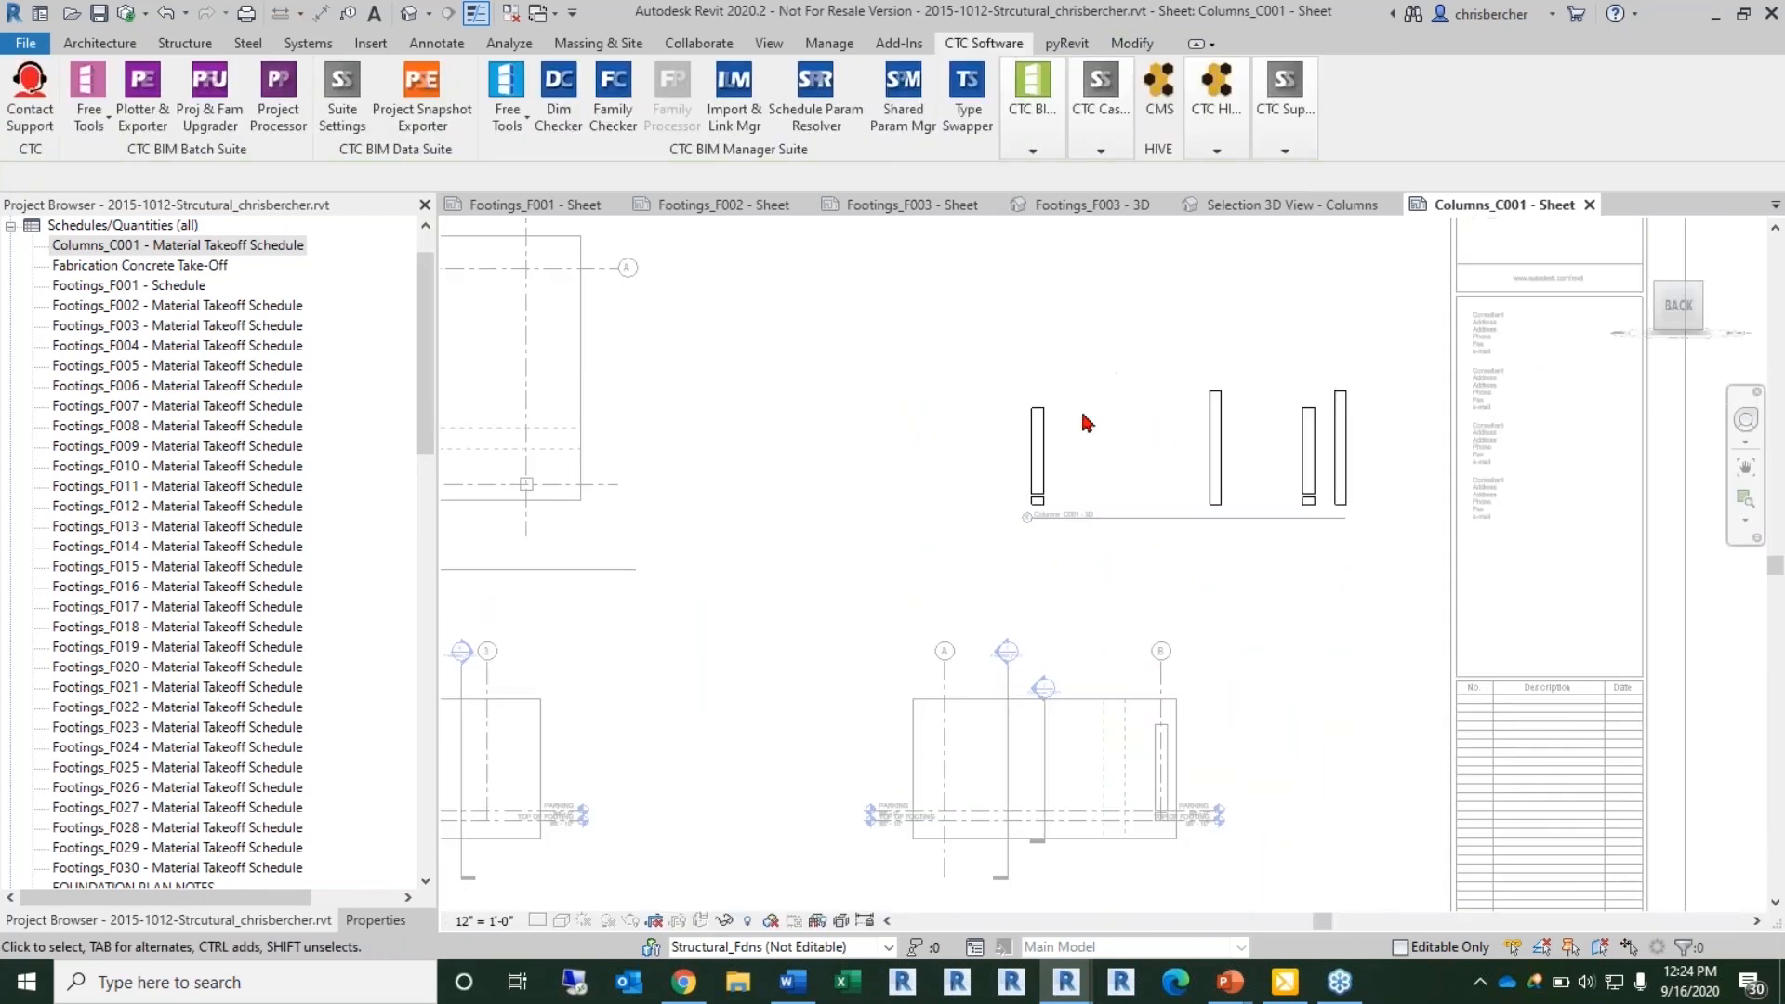
pyautogui.click(1634, 233)
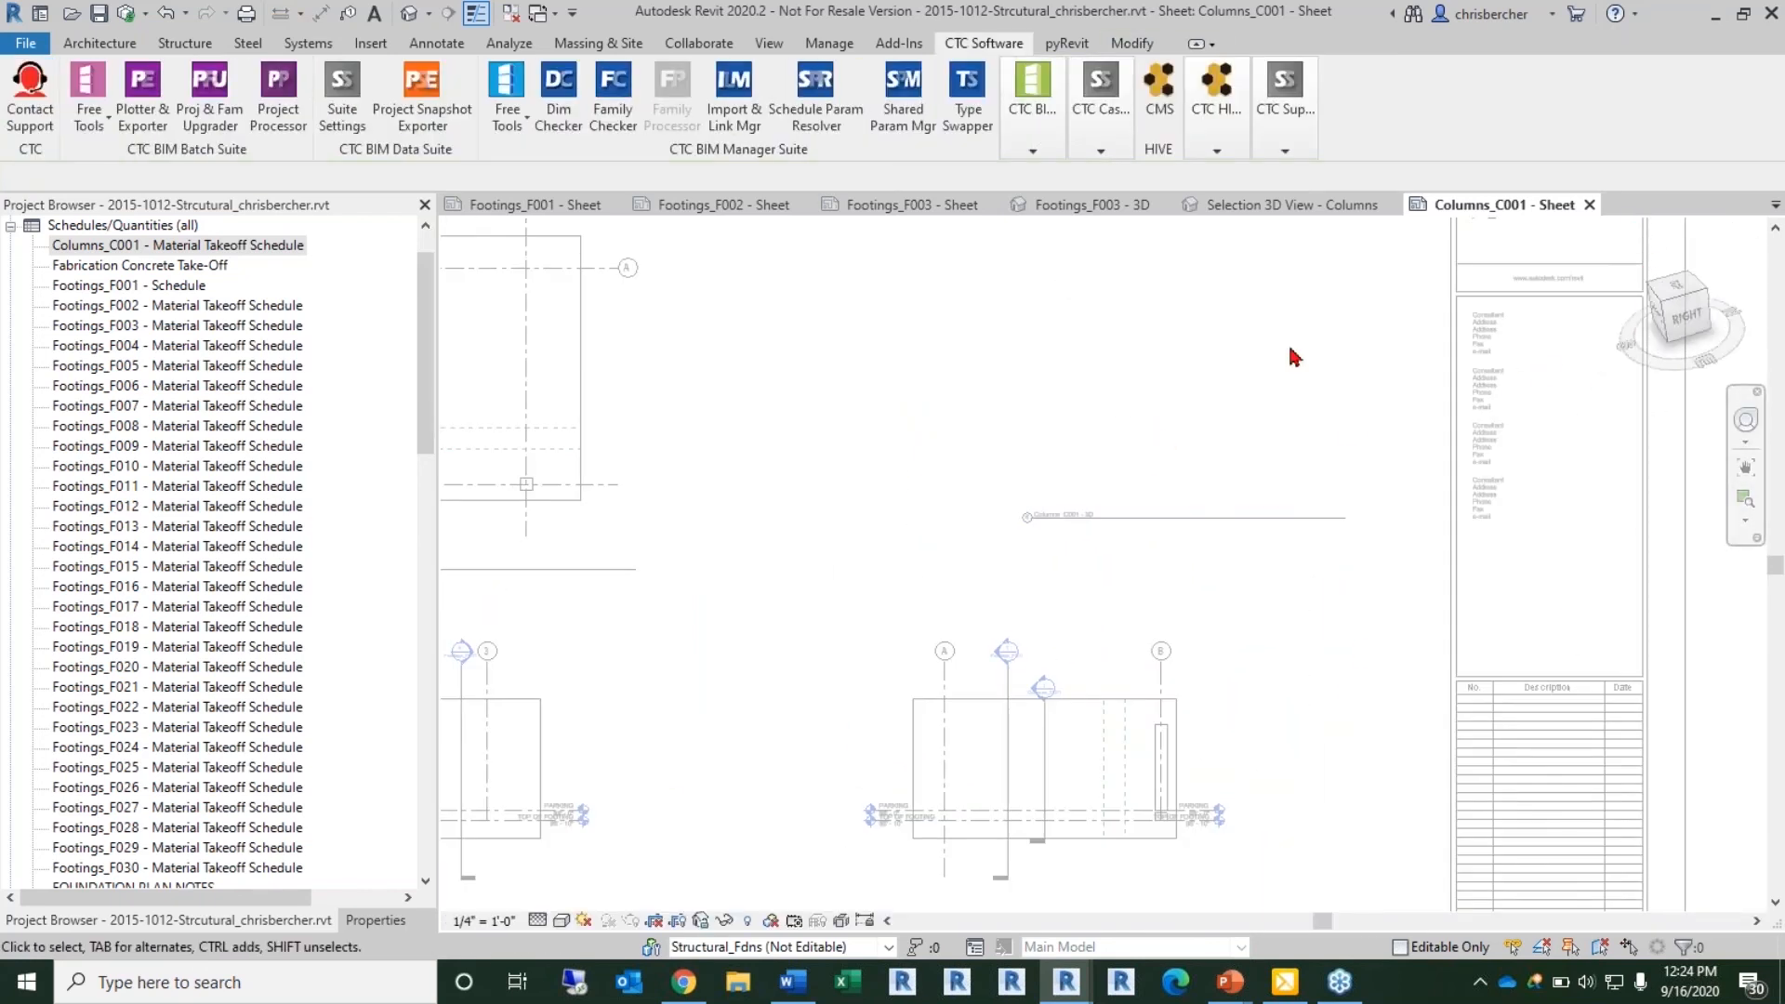
pyautogui.doubleClick(744, 805)
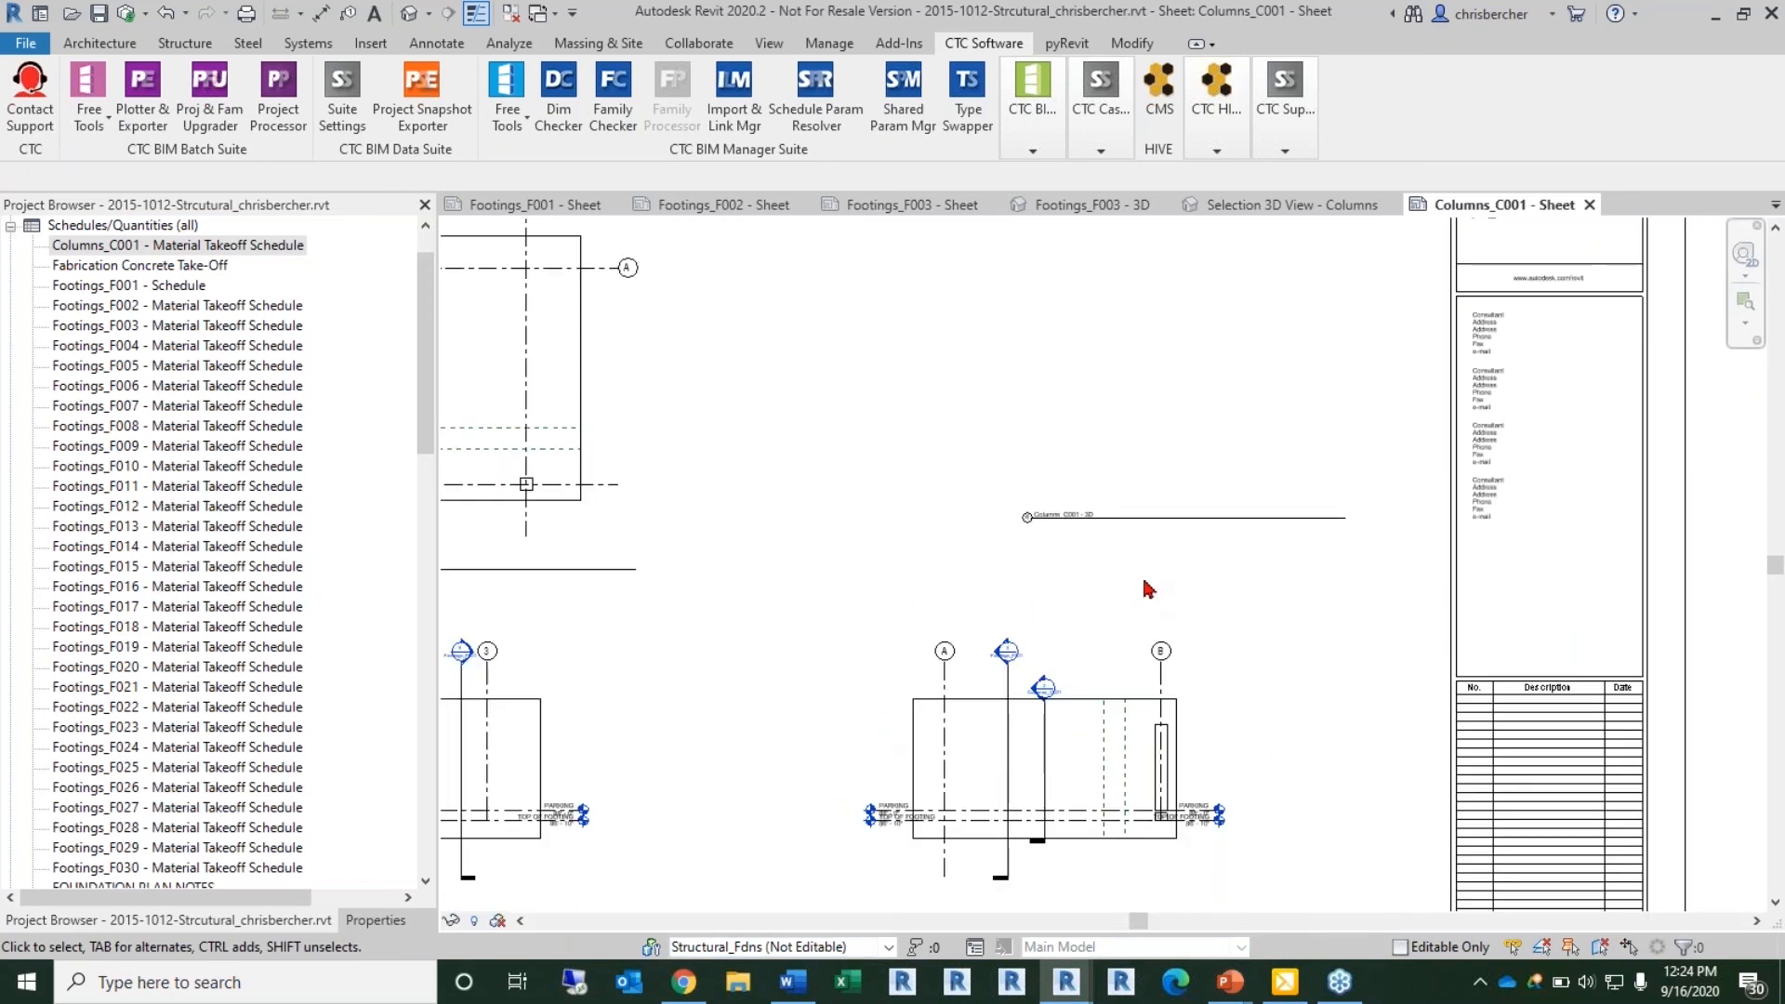
# Step: Reposition the rotated 3D viewport and its title in the drawing area beside the column plan, above the NS Section
pyautogui.click(1135, 517)
pyautogui.scroll(-5, 1100, 533)
pyautogui.moveTo(1138, 596); pyautogui.dragTo(1219, 691, button='middle')
pyautogui.scroll(1, 1184, 635)
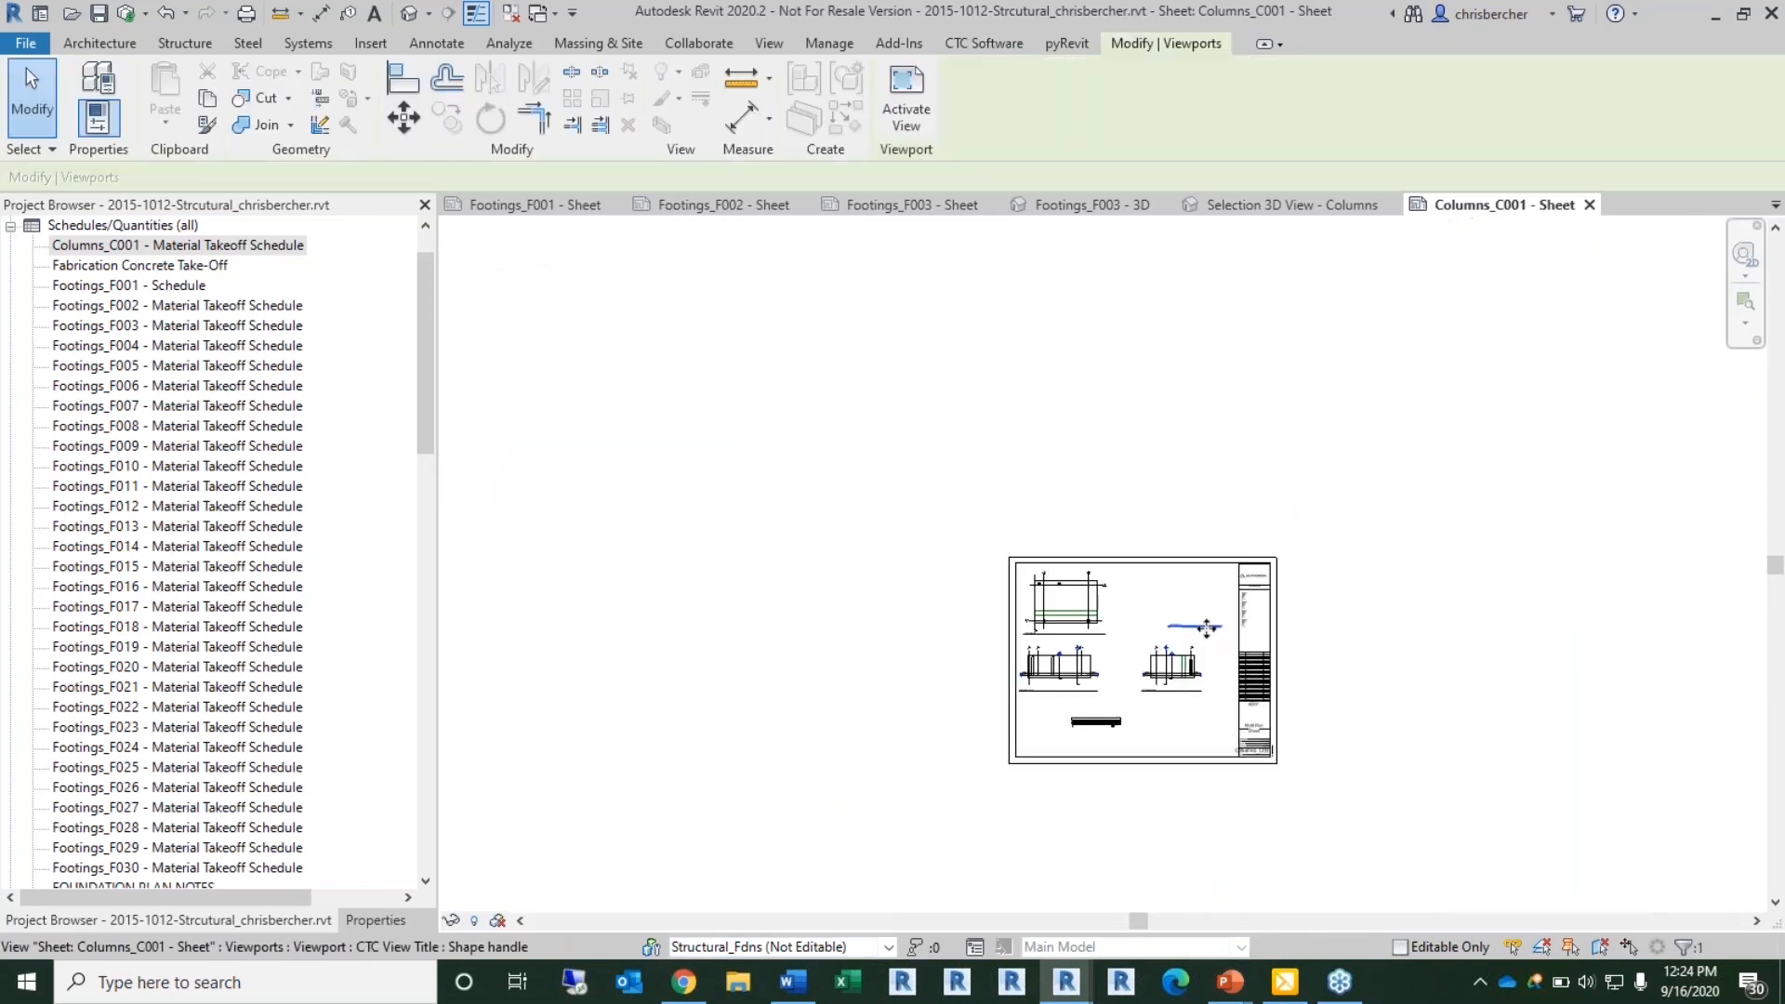
pyautogui.moveTo(1208, 629); pyautogui.dragTo(622, 399)
pyautogui.moveTo(699, 459); pyautogui.dragTo(1143, 645, button='middle')
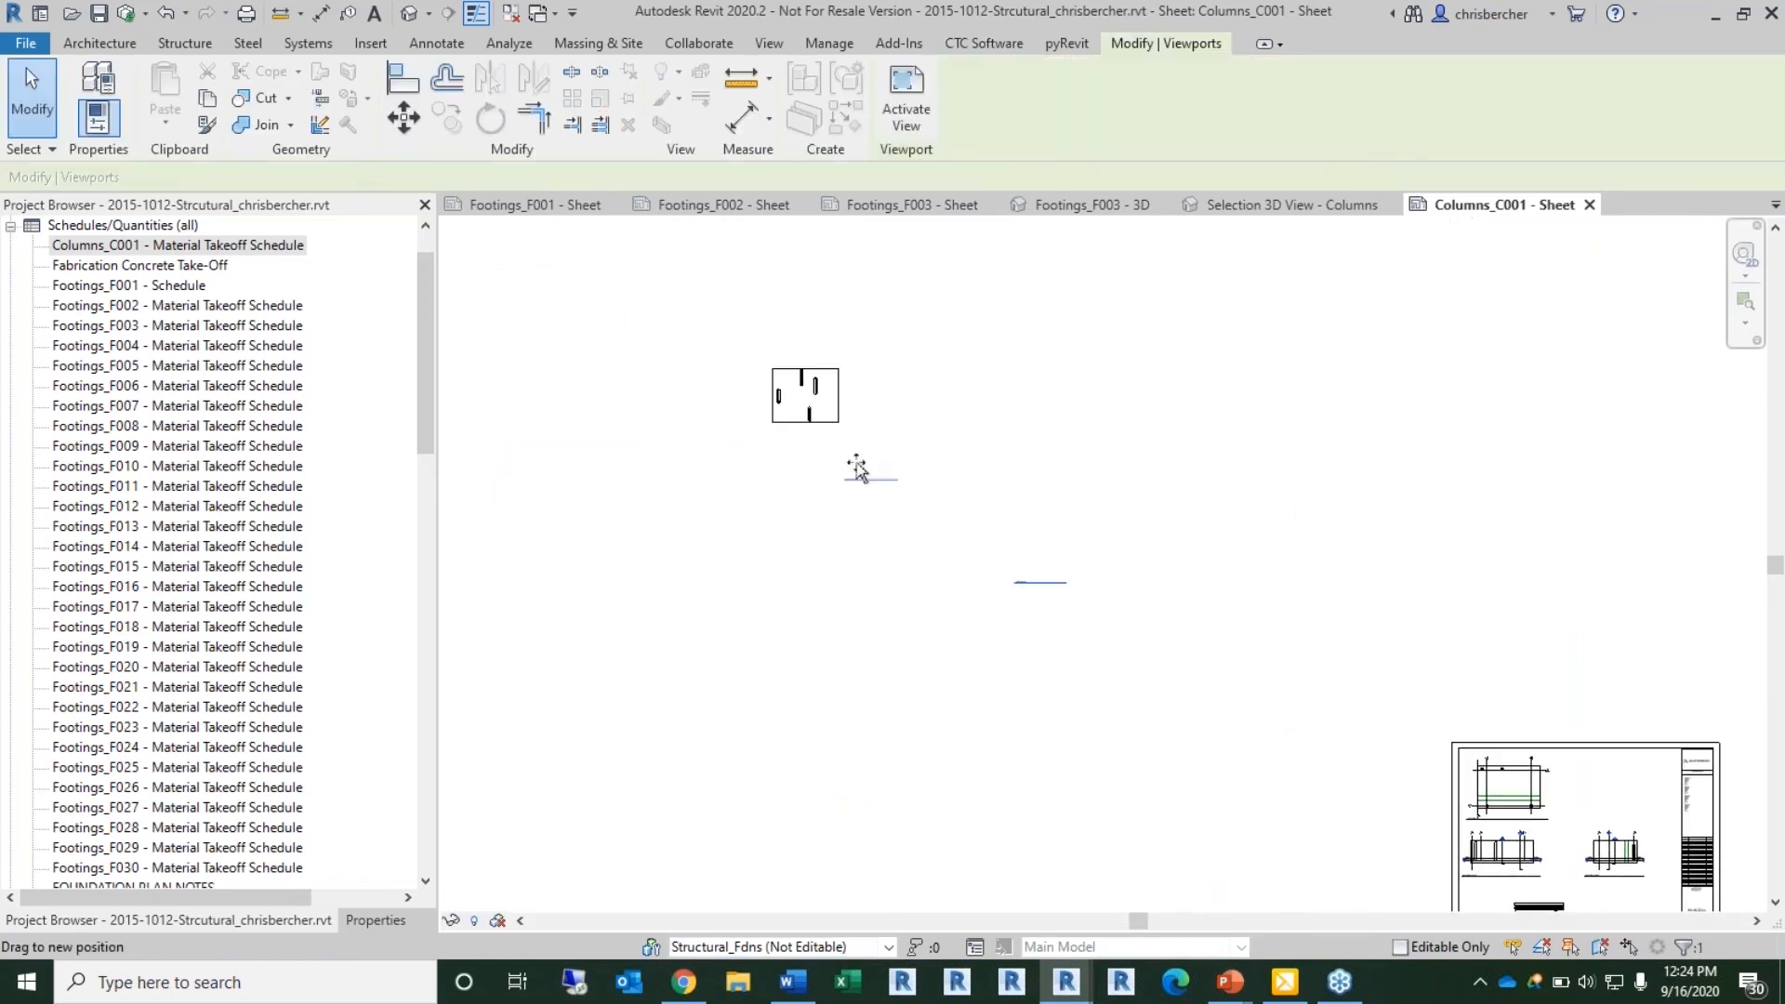
pyautogui.moveTo(805, 433); pyautogui.dragTo(1619, 781)
pyautogui.click(1057, 514)
pyautogui.click(1650, 706)
# Step: Review the overall layout of the viewports and schedule on the Columns_C001 sheet
pyautogui.scroll(1, 1651, 707)
pyautogui.moveTo(1651, 707); pyautogui.dragTo(1508, 634, button='middle')
pyautogui.scroll(3, 1590, 779)
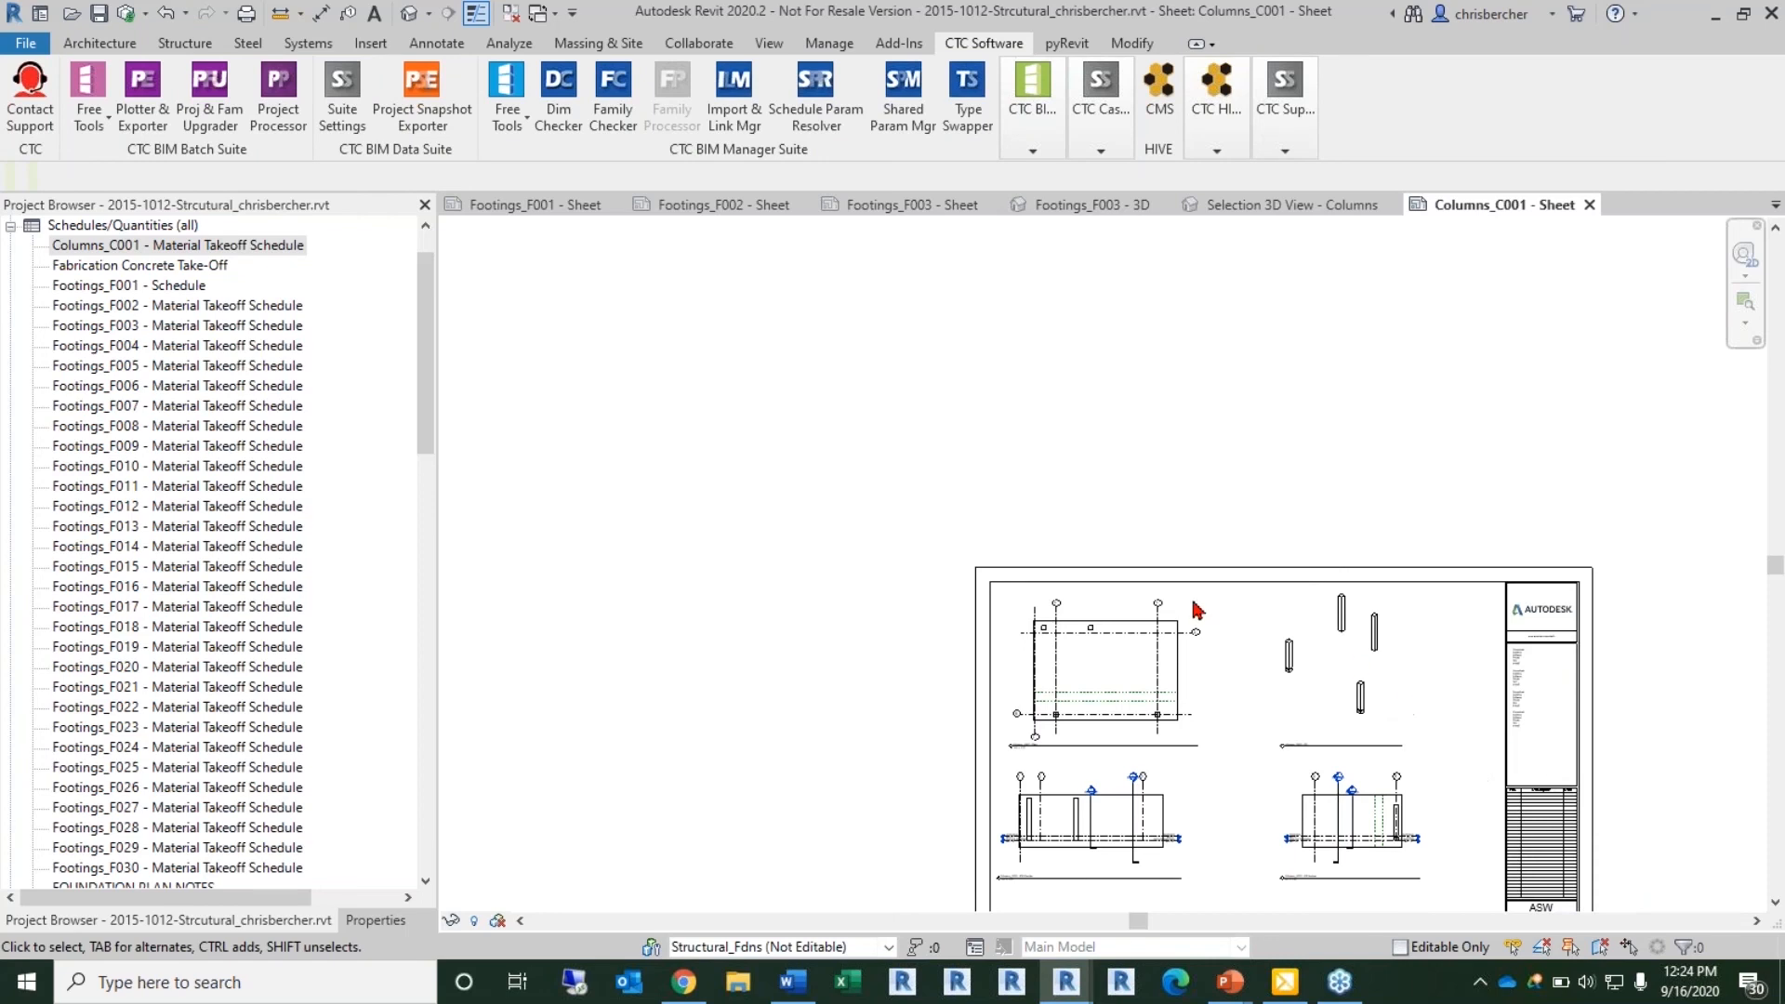
pyautogui.scroll(2, 1199, 611)
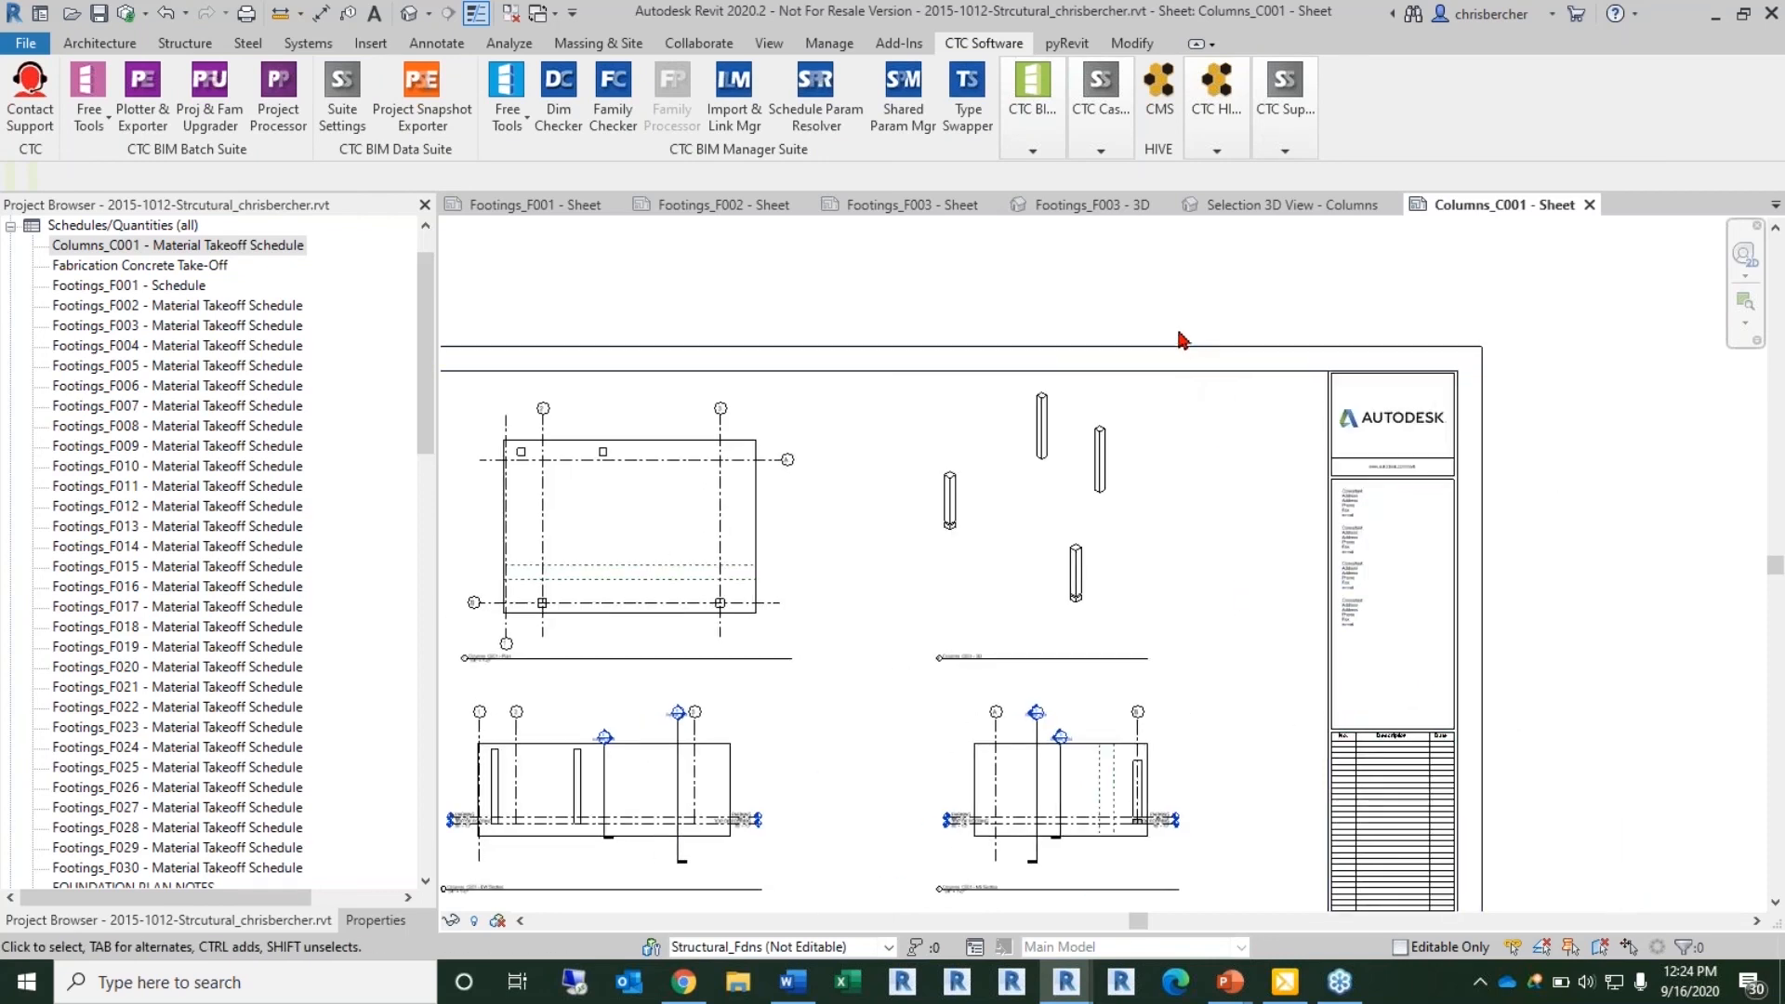
pyautogui.scroll(-2, 961, 598)
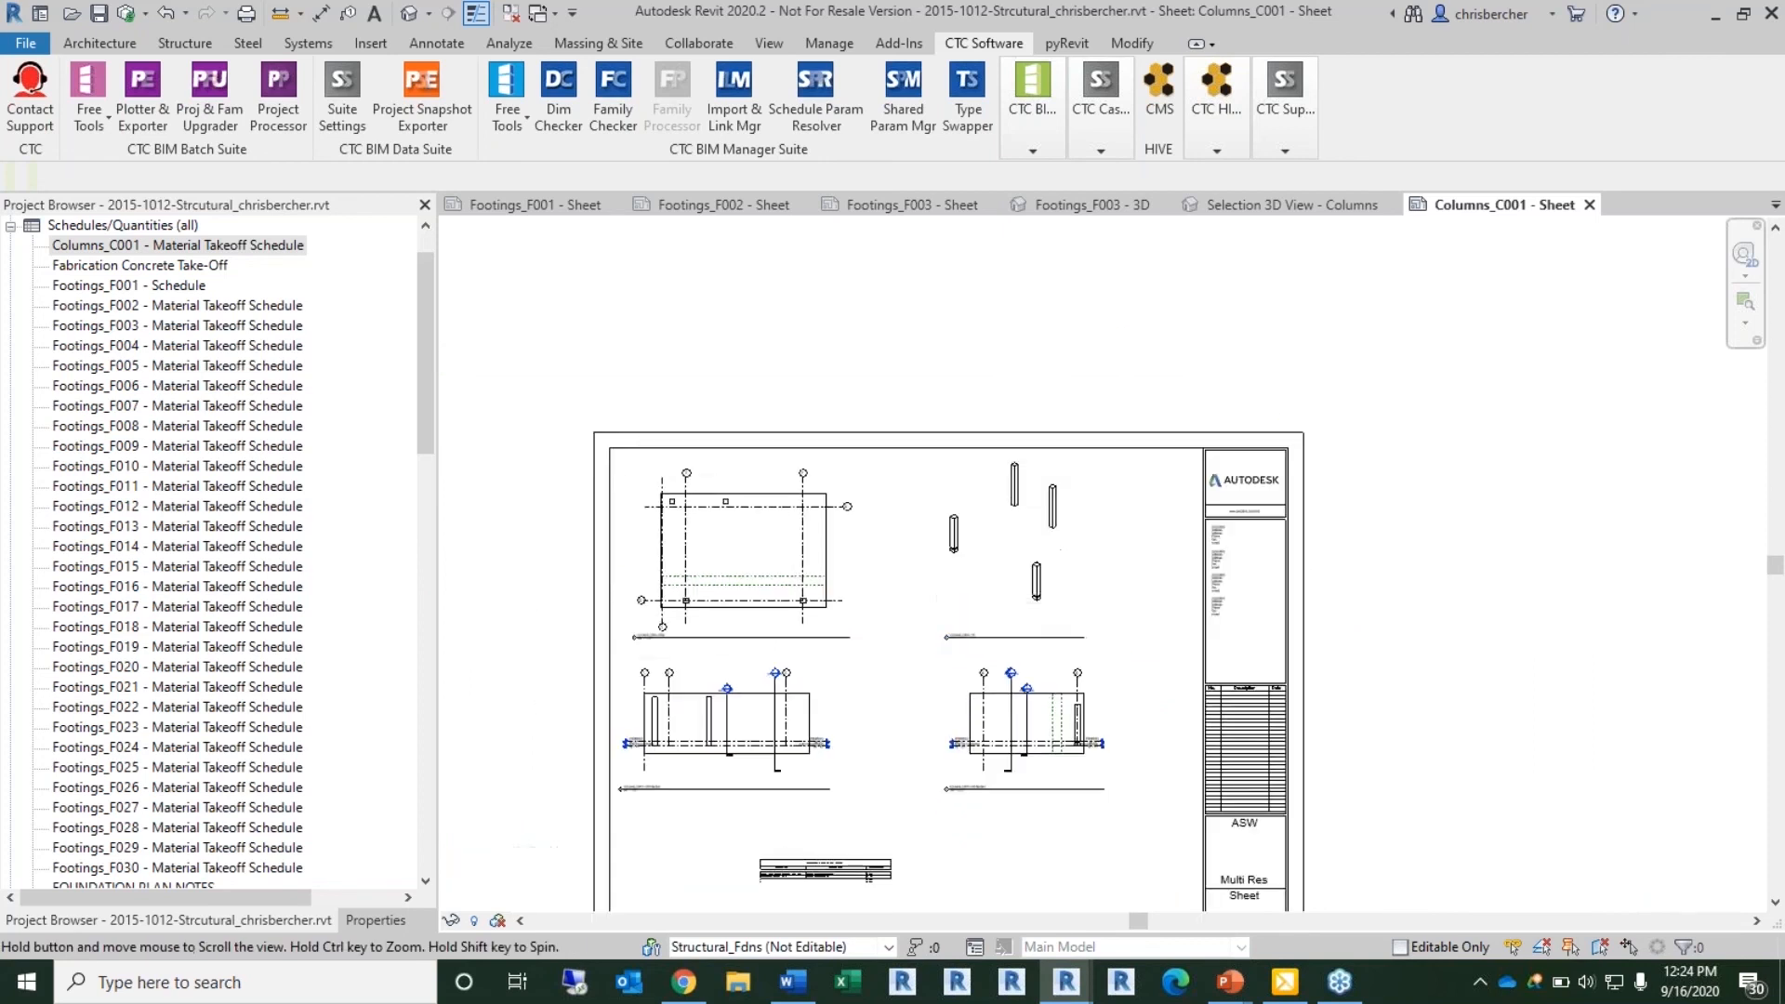
pyautogui.scroll(-1, 981, 633)
pyautogui.moveTo(980, 632); pyautogui.dragTo(1103, 477, button='middle')
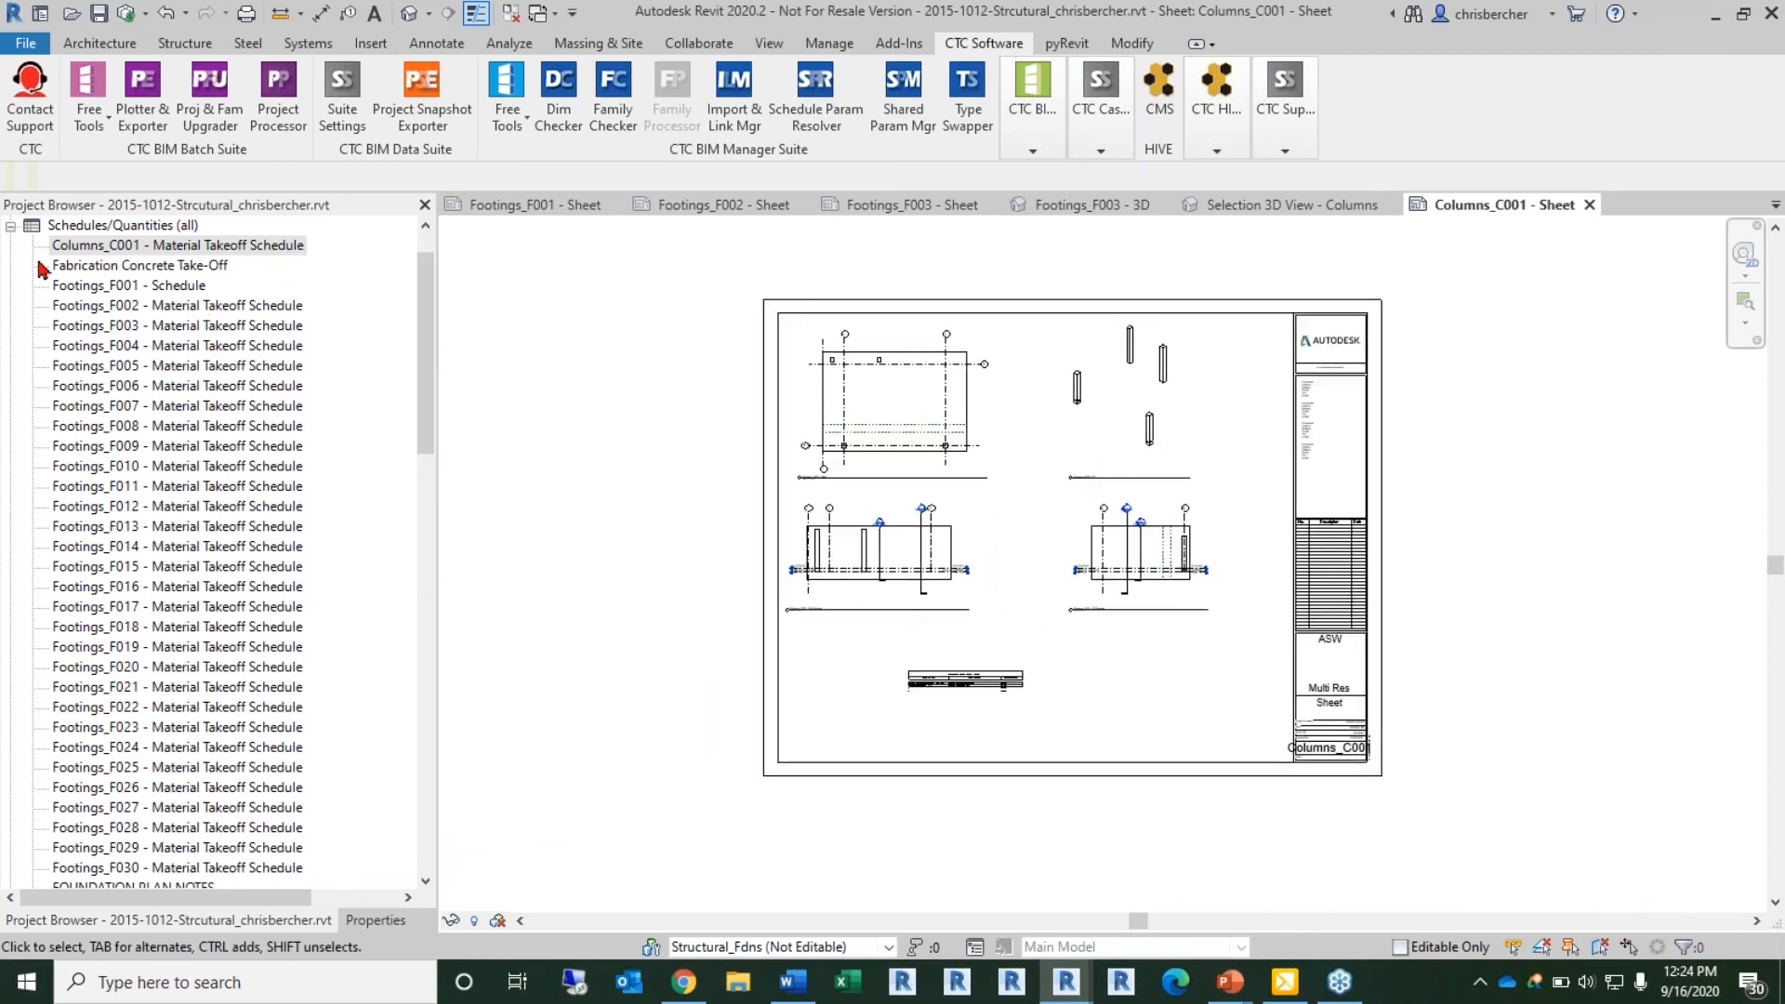
# Step: Collapse the project's schedules, then open the Footings_F001 sheet and review its viewport layout
pyautogui.click(11, 225)
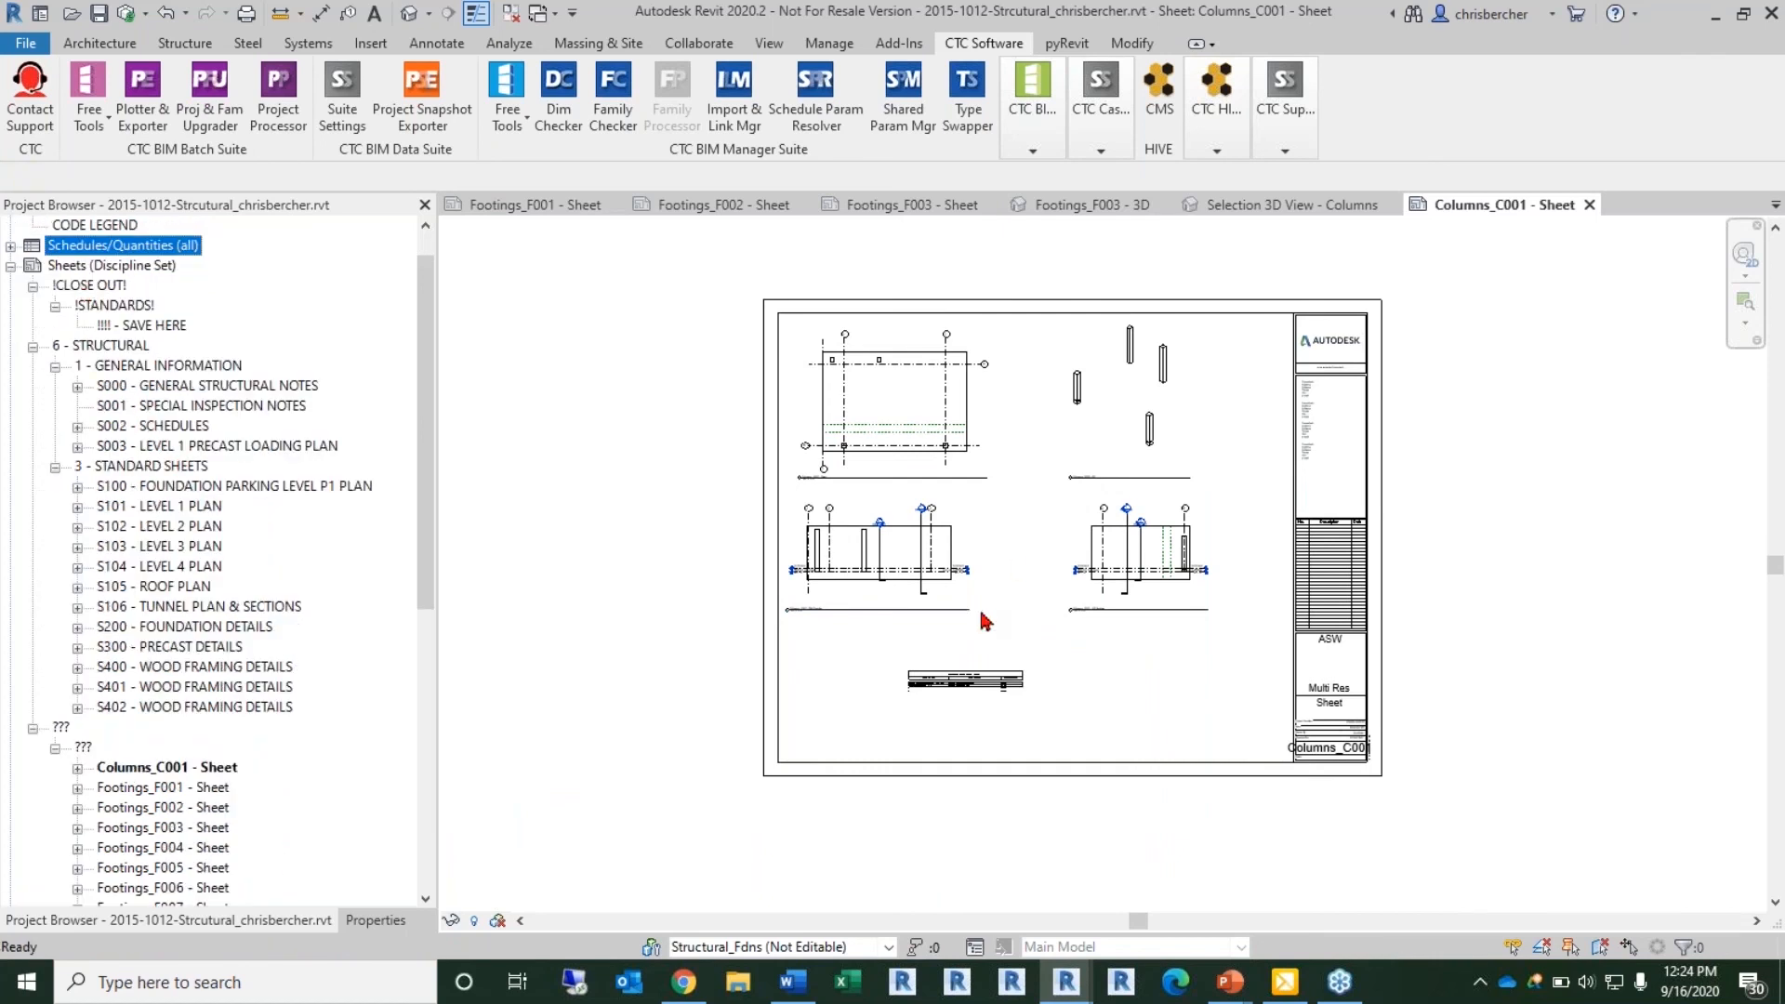
pyautogui.click(139, 788)
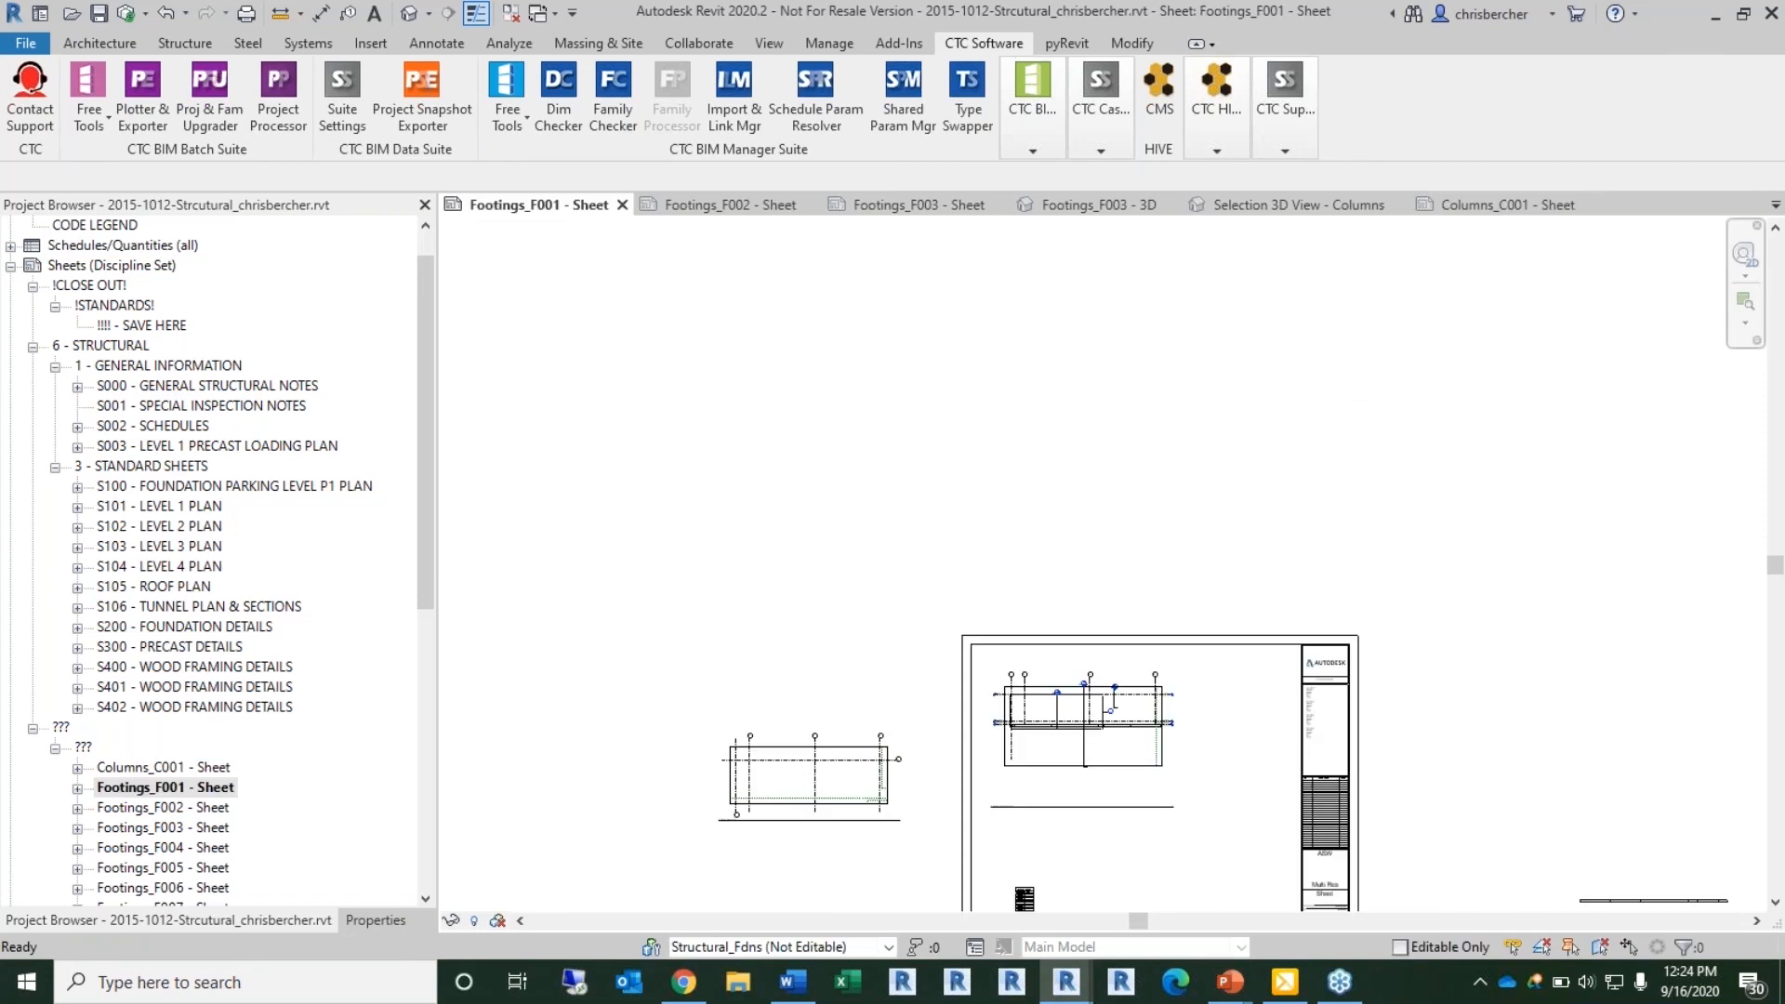
pyautogui.scroll(-1, 1107, 623)
pyautogui.scroll(-2, 1023, 558)
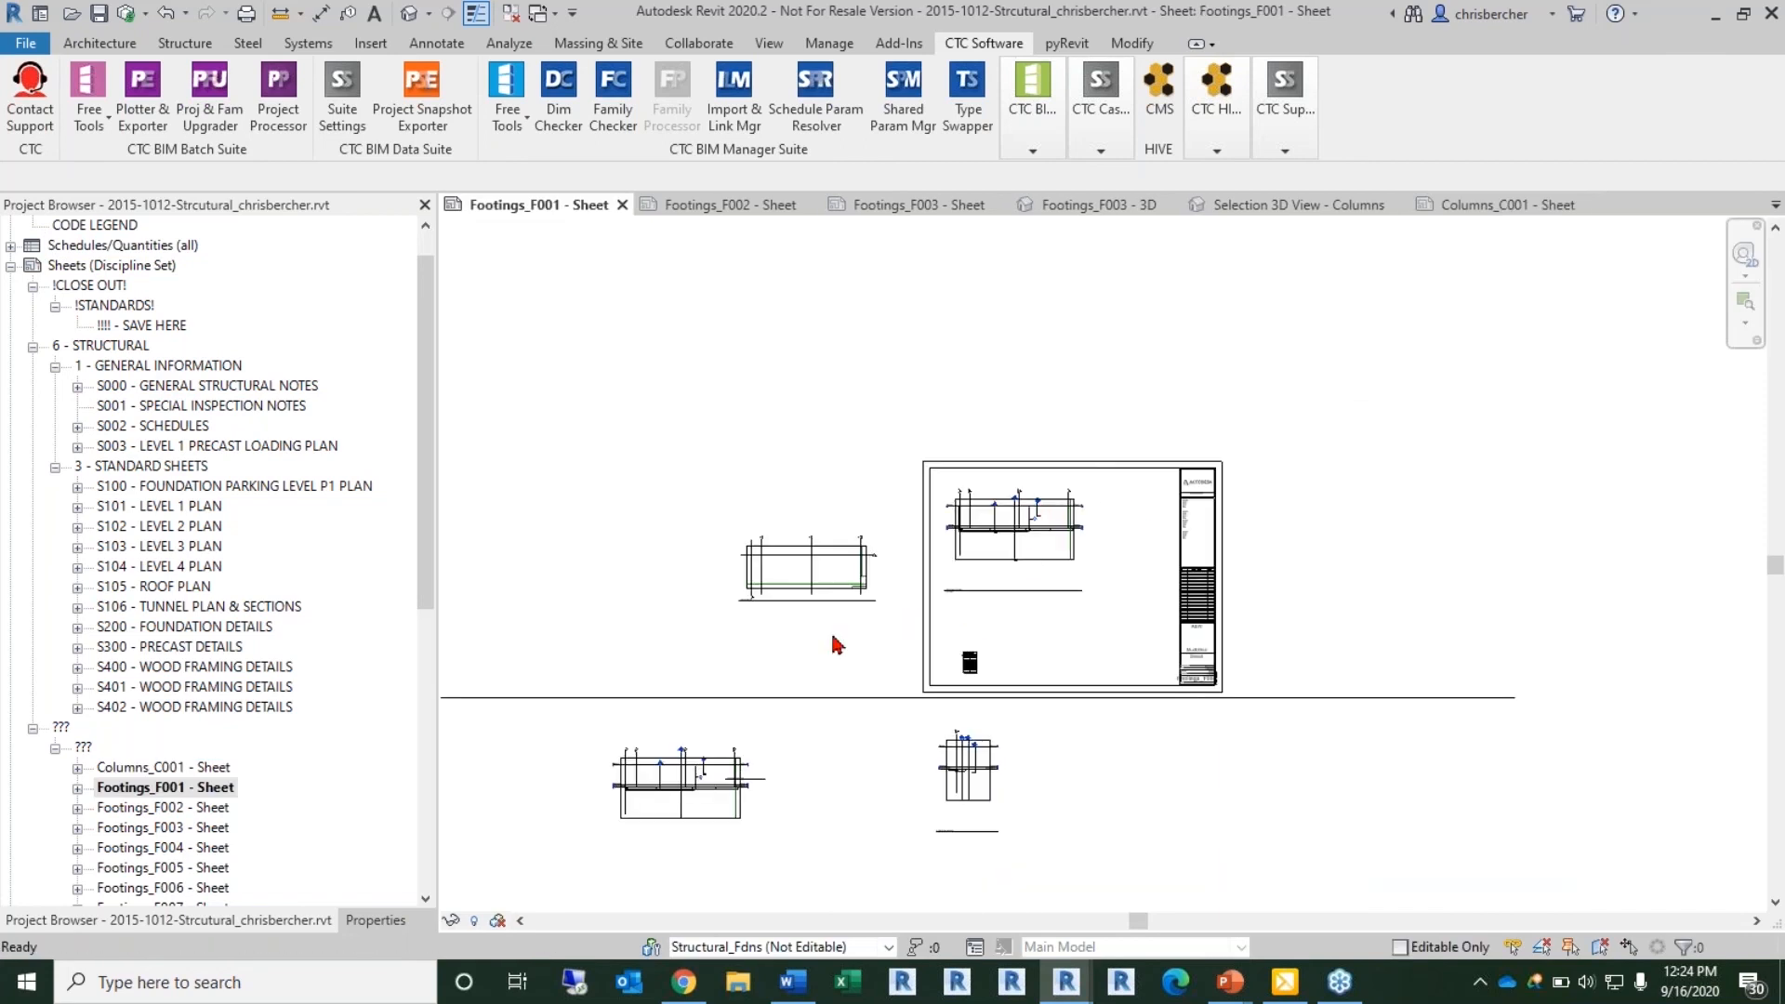
# Step: Open the Footings_F002 sheet and review how its plan, 3D view, sections and schedule are arranged
pyautogui.click(179, 809)
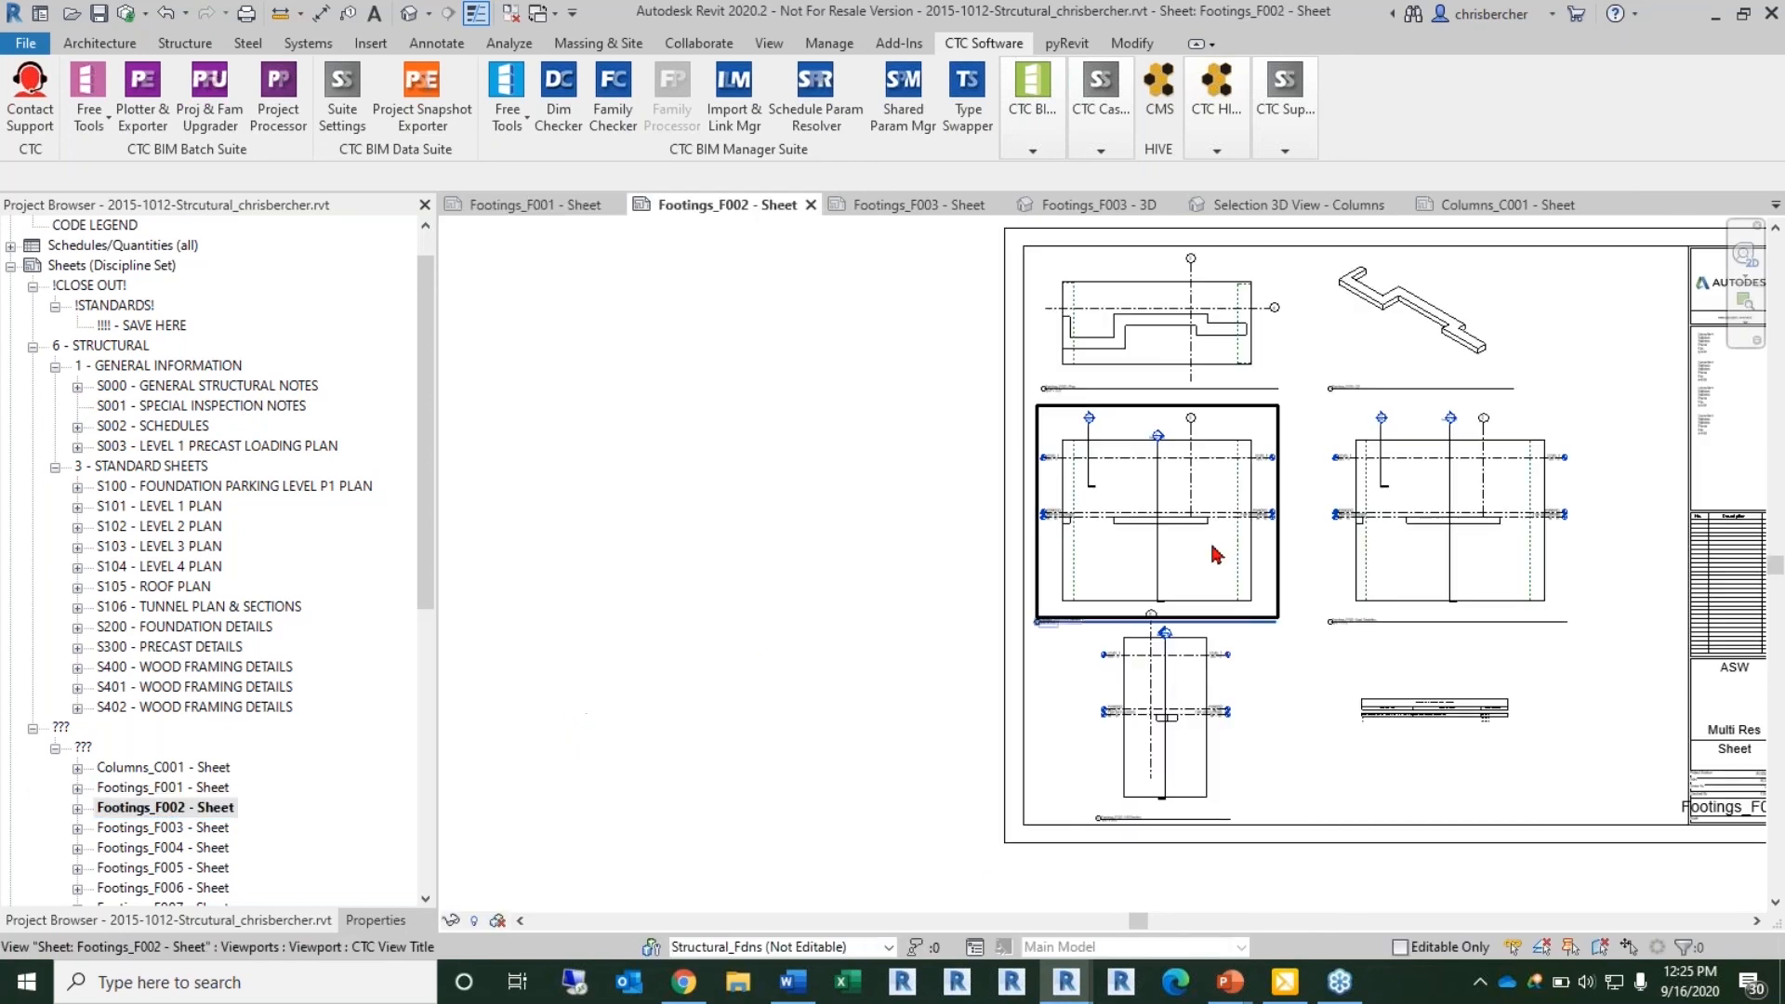
pyautogui.moveTo(1364, 600); pyautogui.dragTo(1067, 632, button='middle')
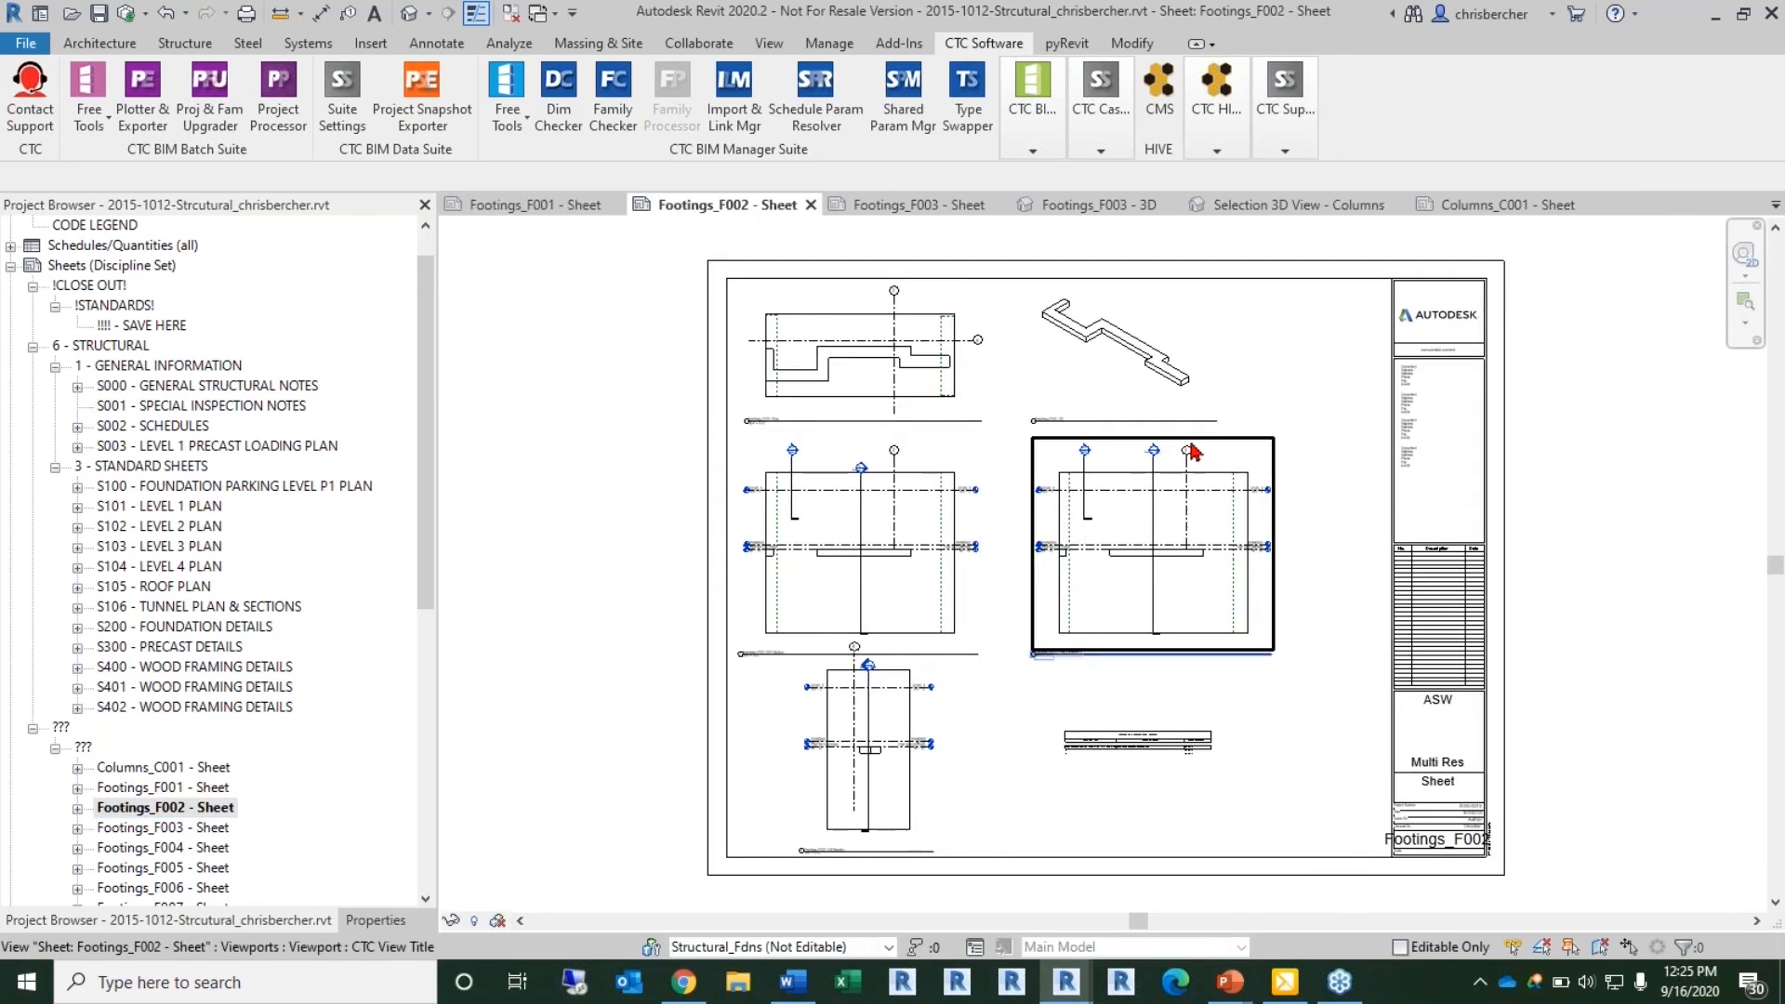
pyautogui.scroll(-1, 1153, 786)
pyautogui.moveTo(1153, 785); pyautogui.dragTo(1153, 747, button='middle')
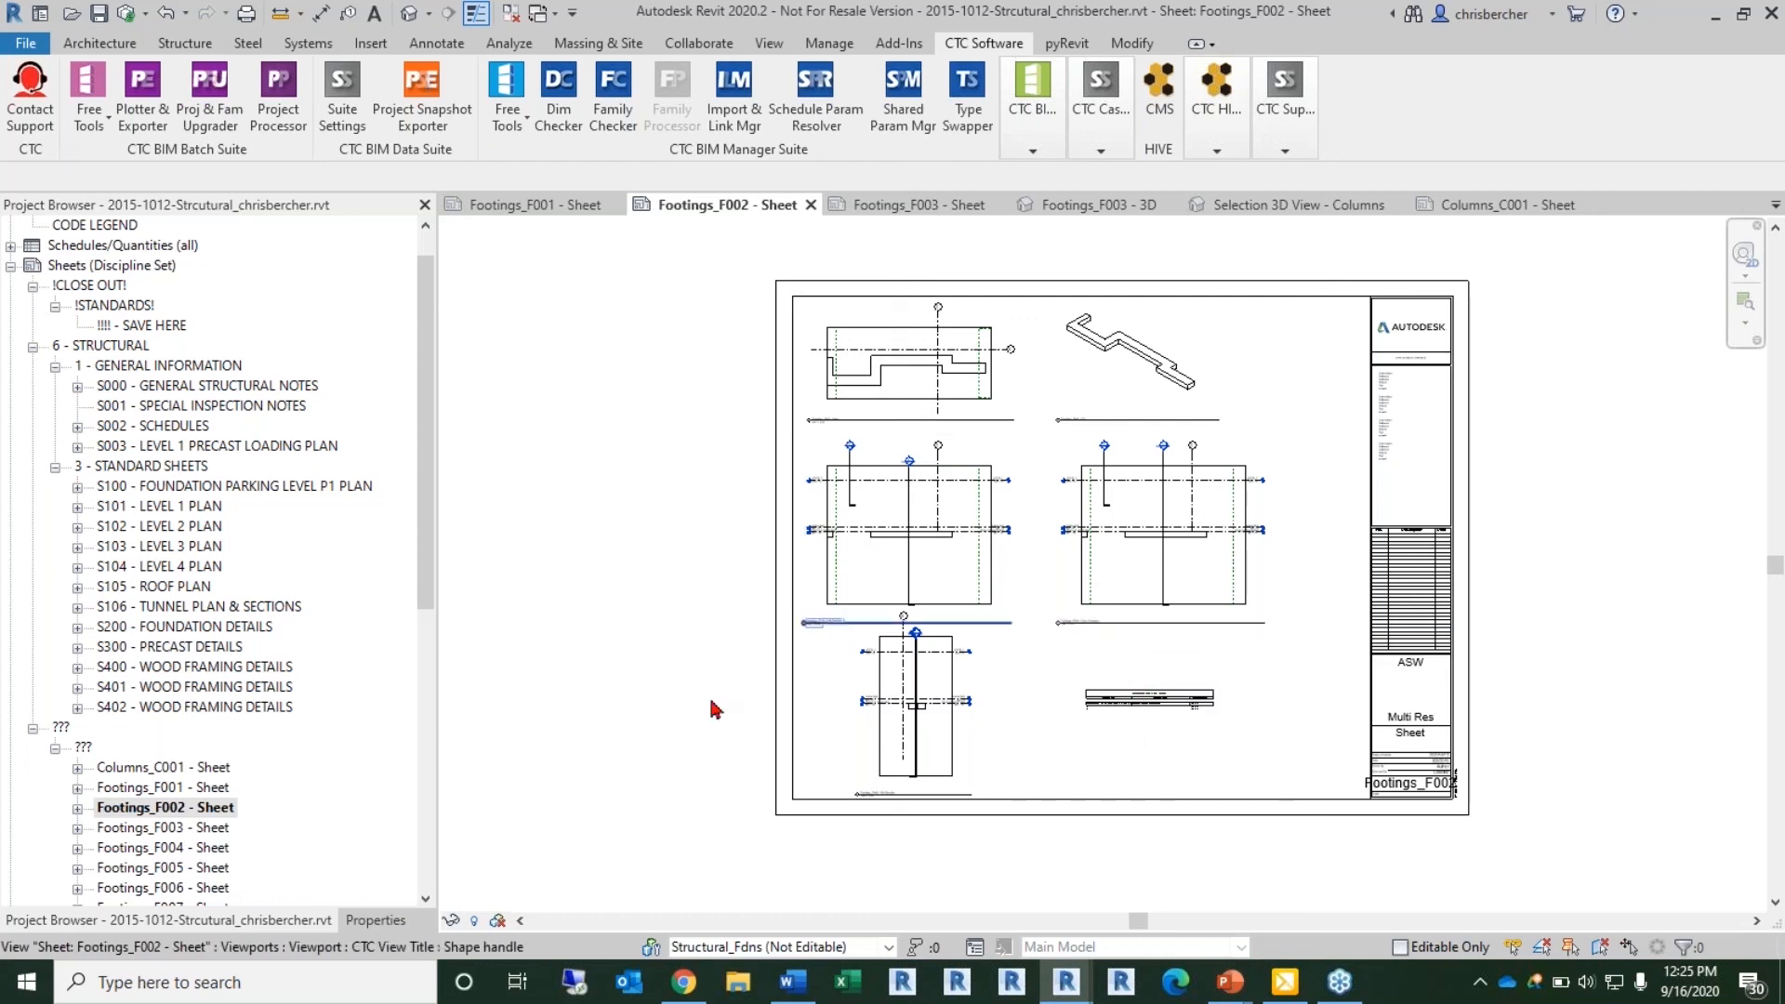
# Step: Open the Footings_F003 sheet and examine its section viewports, markers and overall arrangement
pyautogui.doubleClick(180, 828)
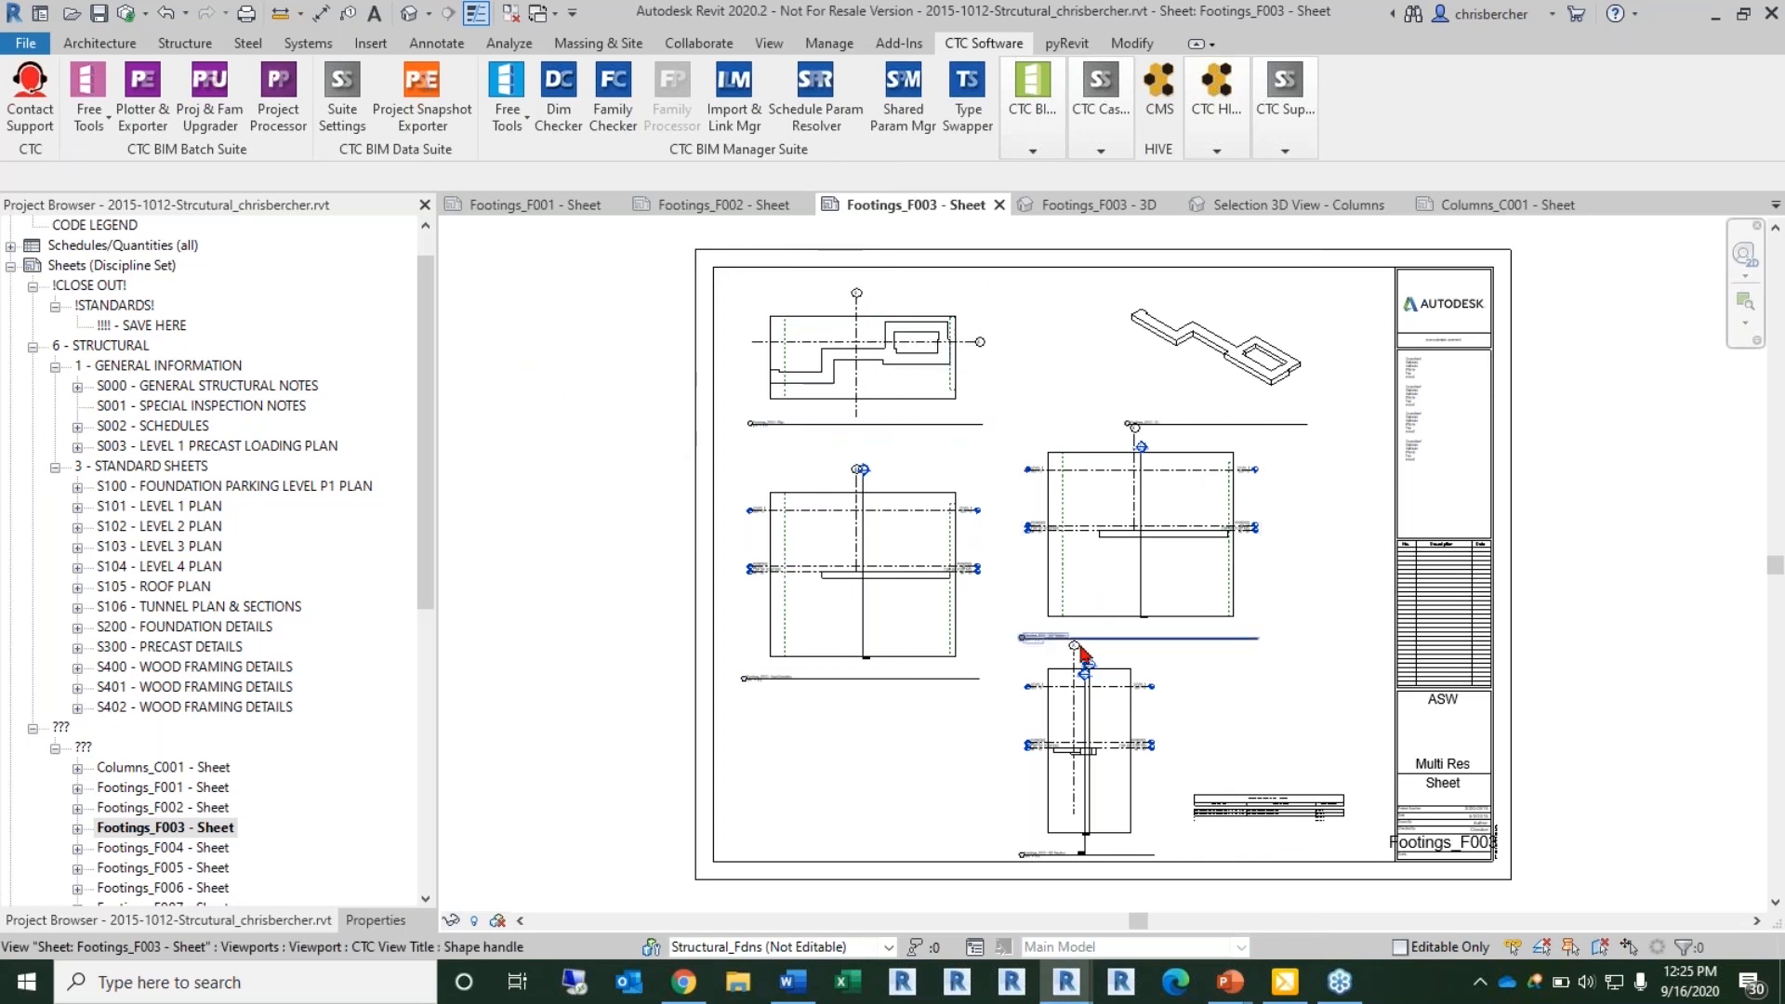
pyautogui.scroll(4, 1130, 795)
pyautogui.scroll(2, 1046, 631)
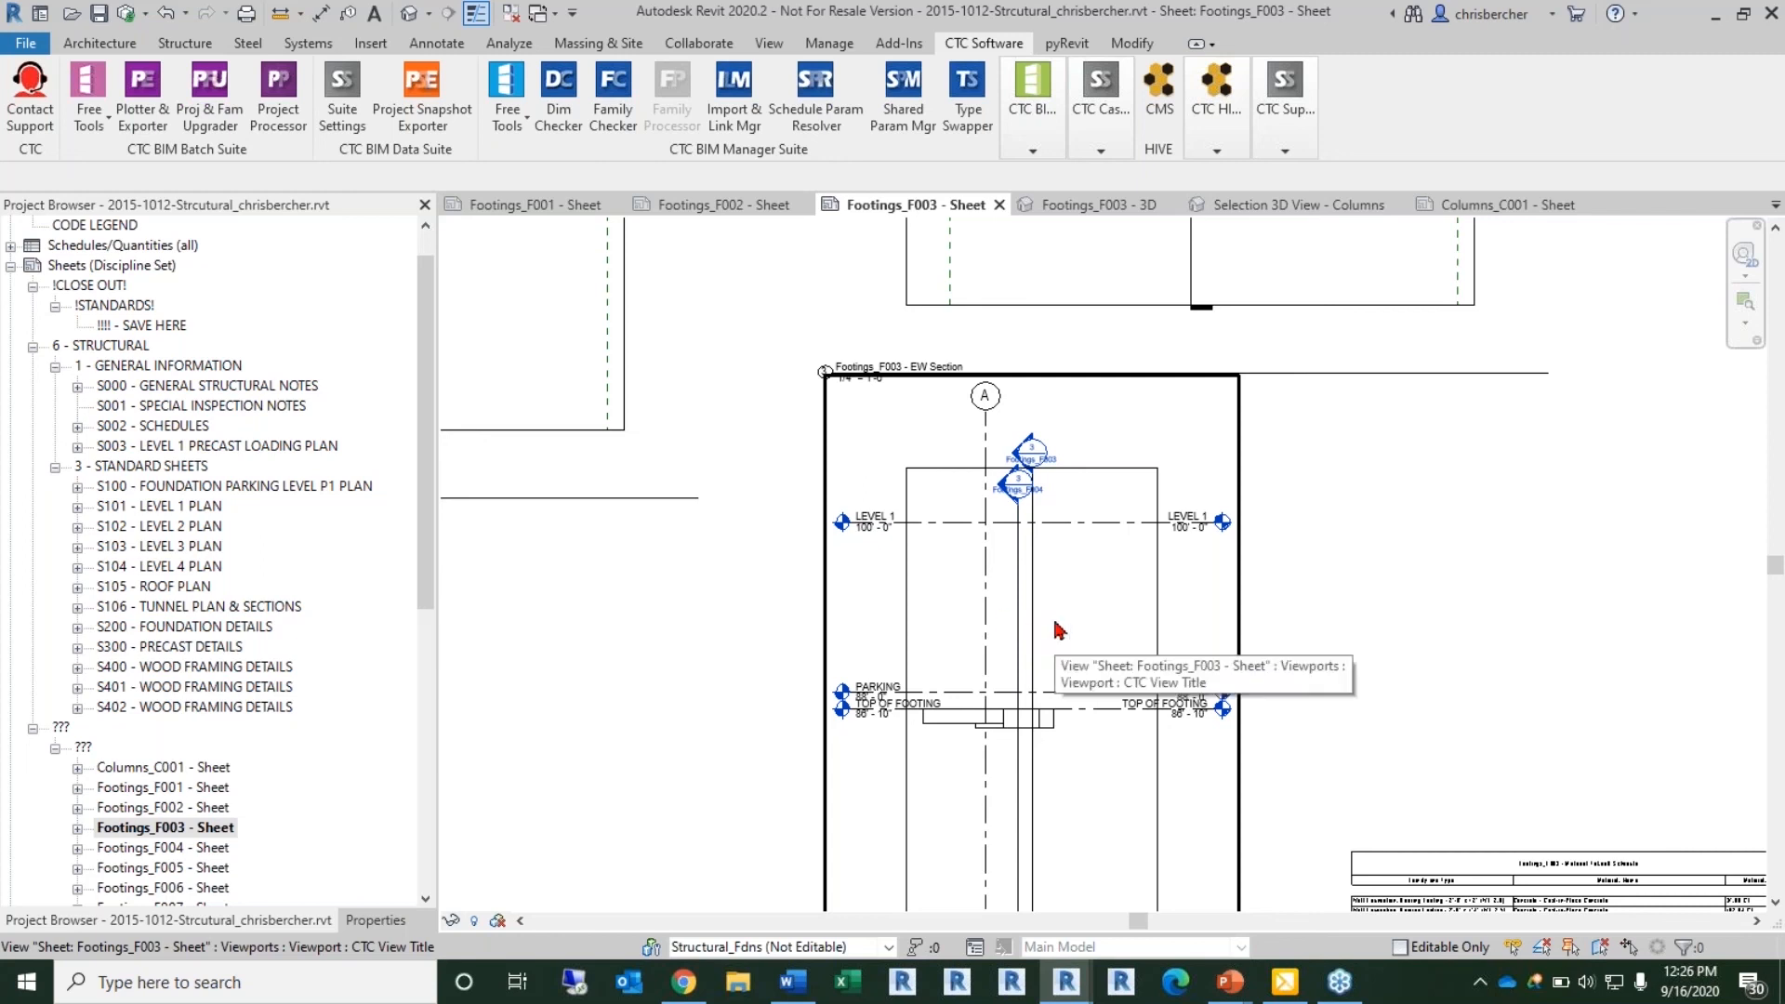
pyautogui.scroll(-2, 644, 645)
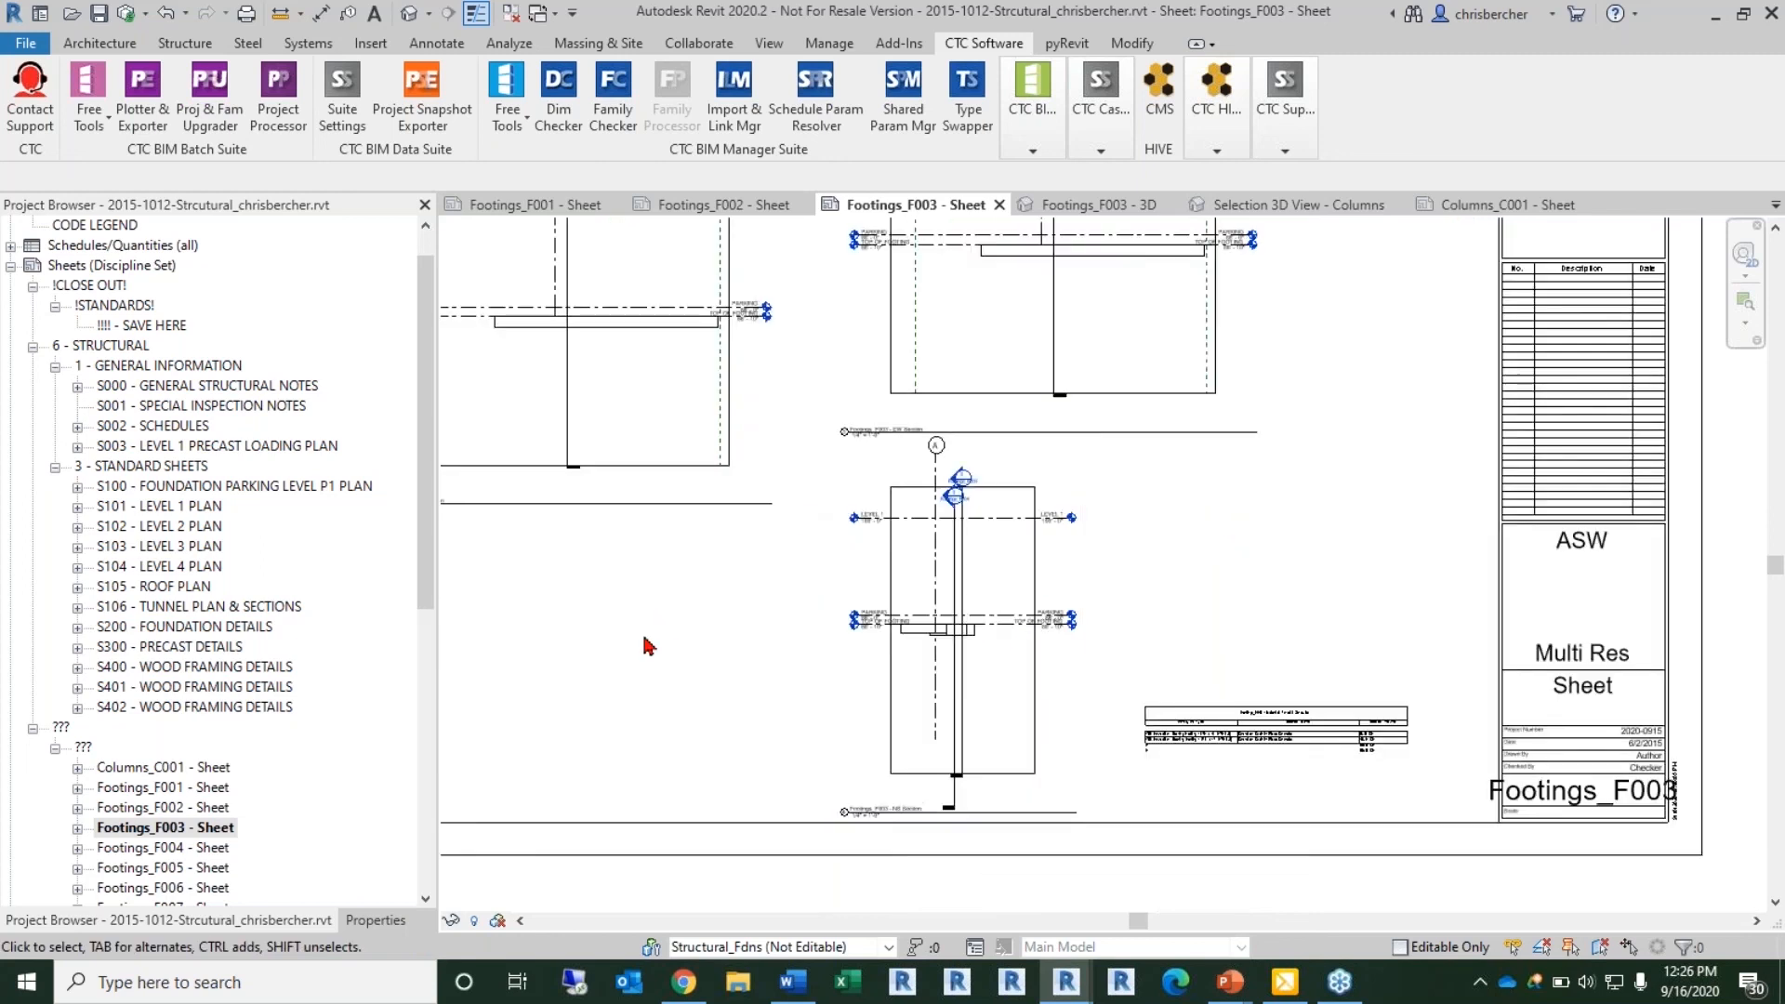
pyautogui.scroll(2, 917, 570)
pyautogui.moveTo(765, 574); pyautogui.dragTo(1155, 789, button='middle')
pyautogui.moveTo(1151, 655); pyautogui.dragTo(980, 765, button='middle')
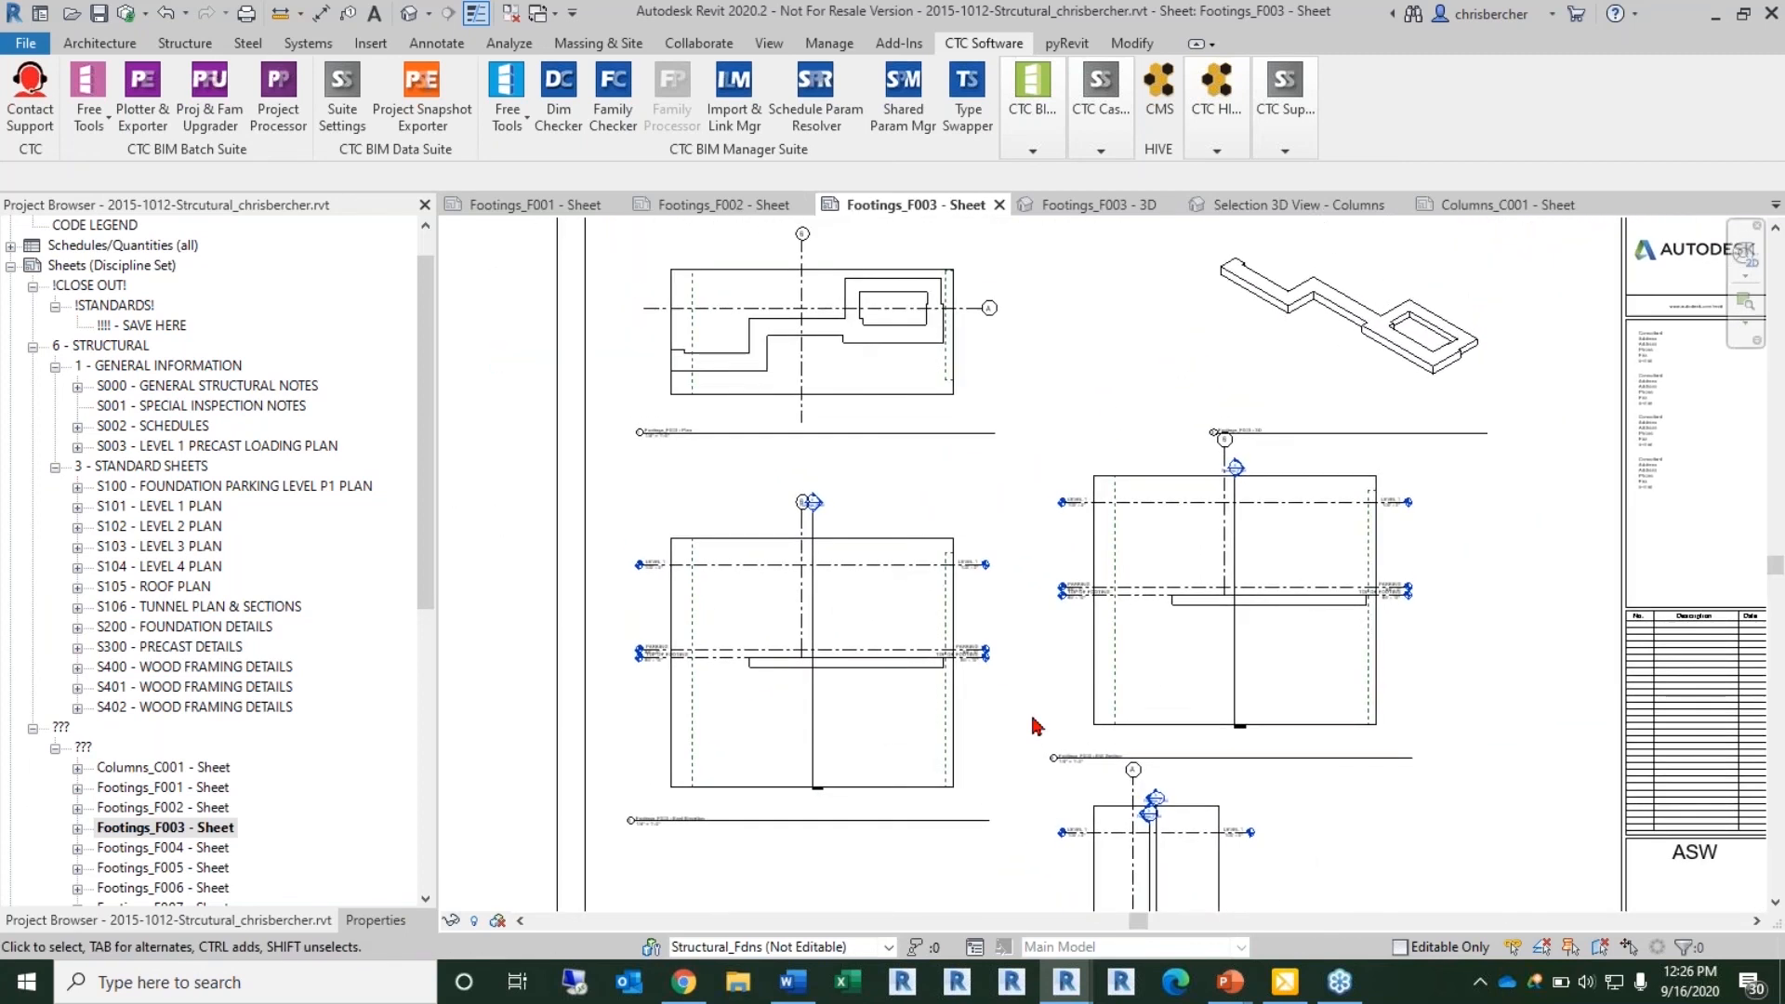
pyautogui.moveTo(1000, 611); pyautogui.dragTo(1041, 328, button='middle')
pyautogui.scroll(-1, 1041, 328)
pyautogui.moveTo(976, 741); pyautogui.dragTo(943, 602, button='middle')
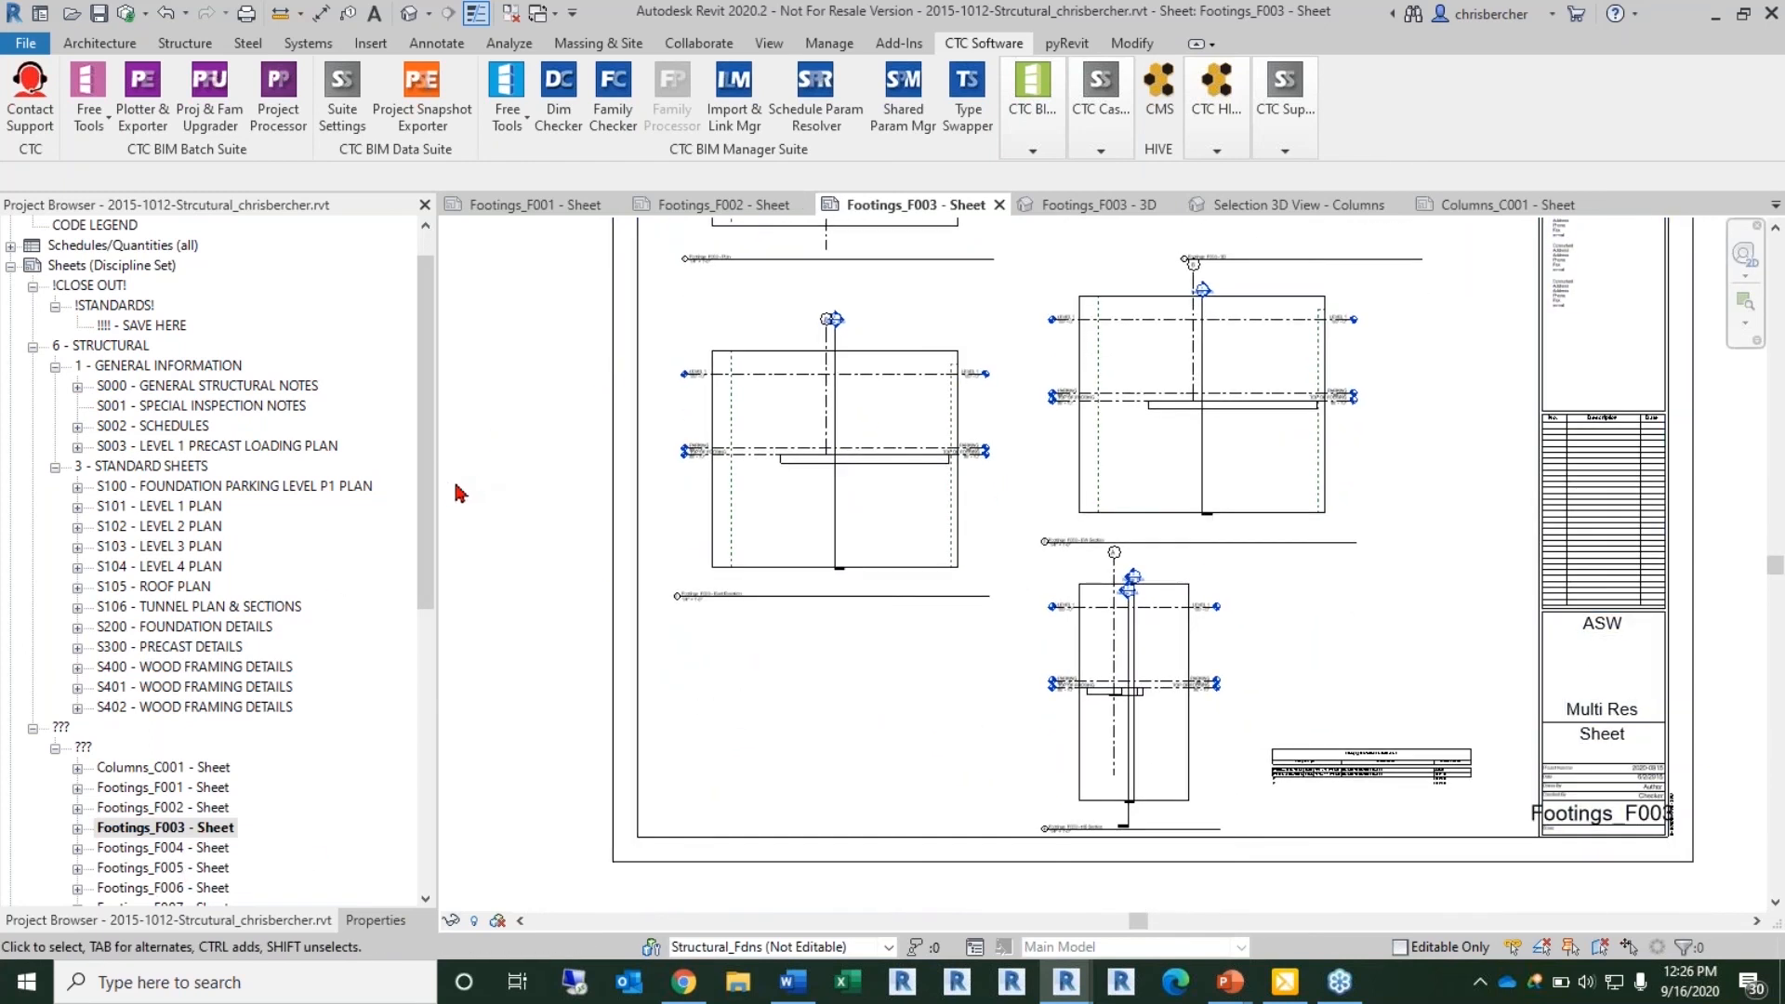
pyautogui.moveTo(946, 584); pyautogui.dragTo(944, 664, button='middle')
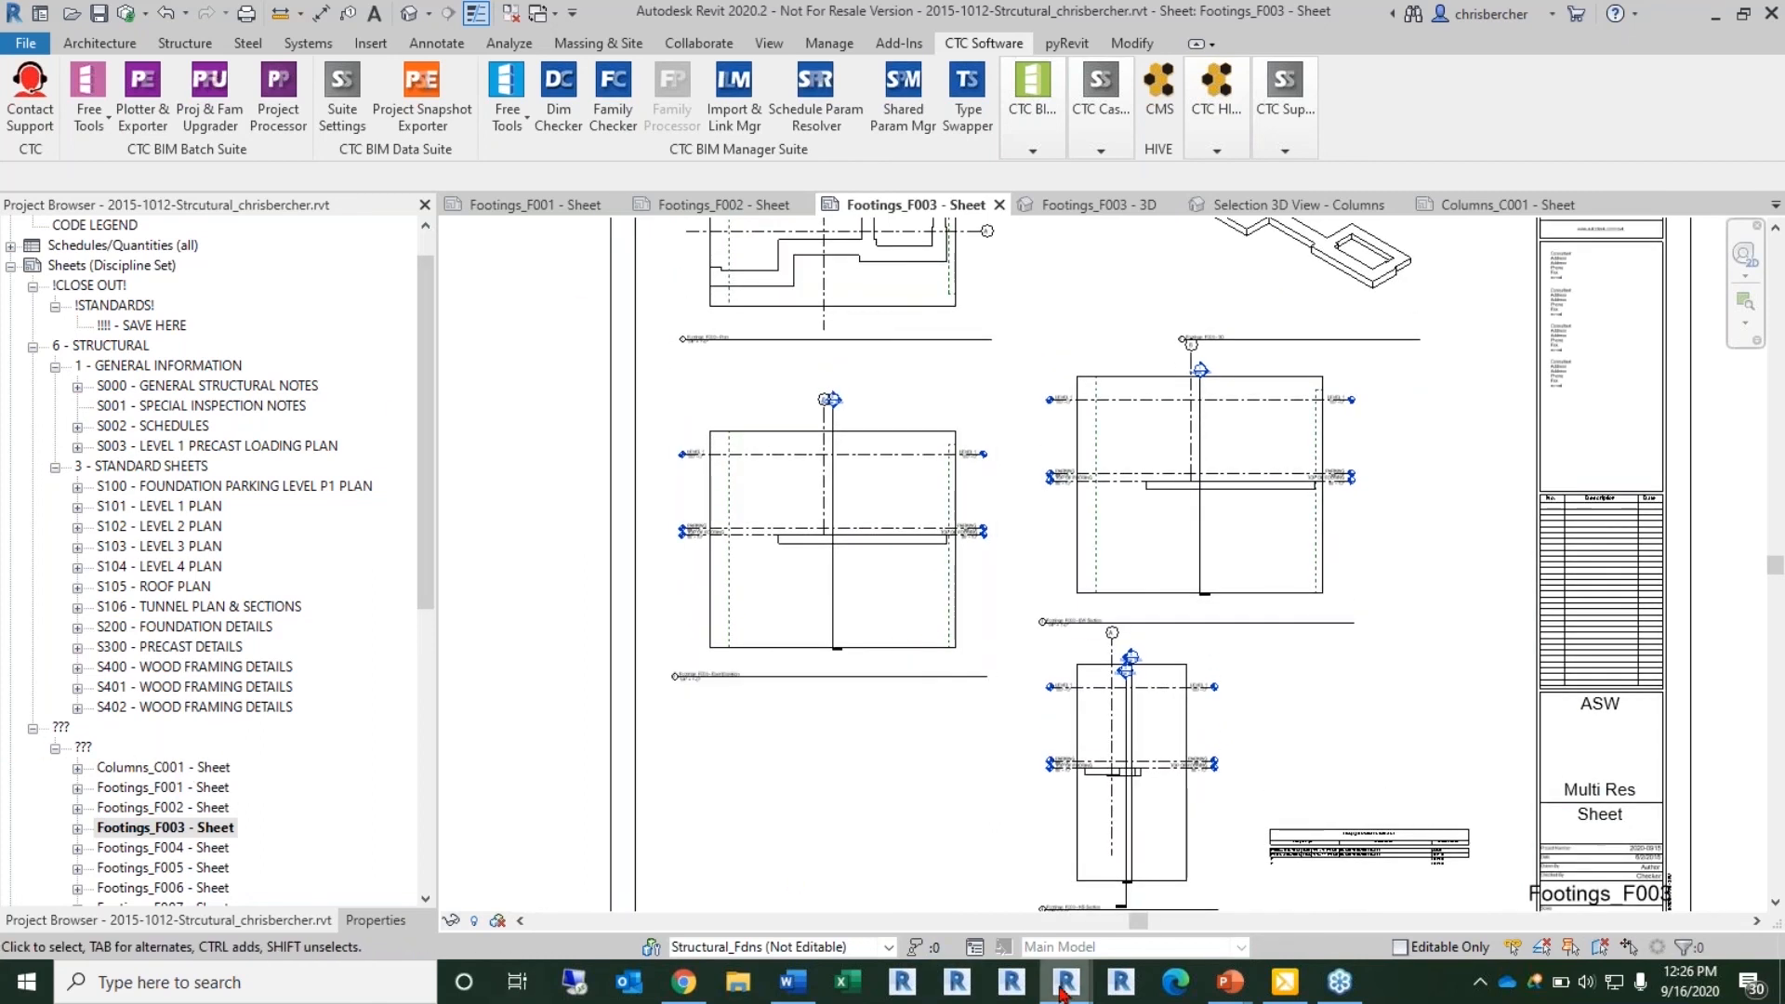
# Step: Switch back to the Fab Sheets window and sort the sequences by name so the Columns sequences are listed first
pyautogui.moveTo(1067, 982)
pyautogui.click(861, 874)
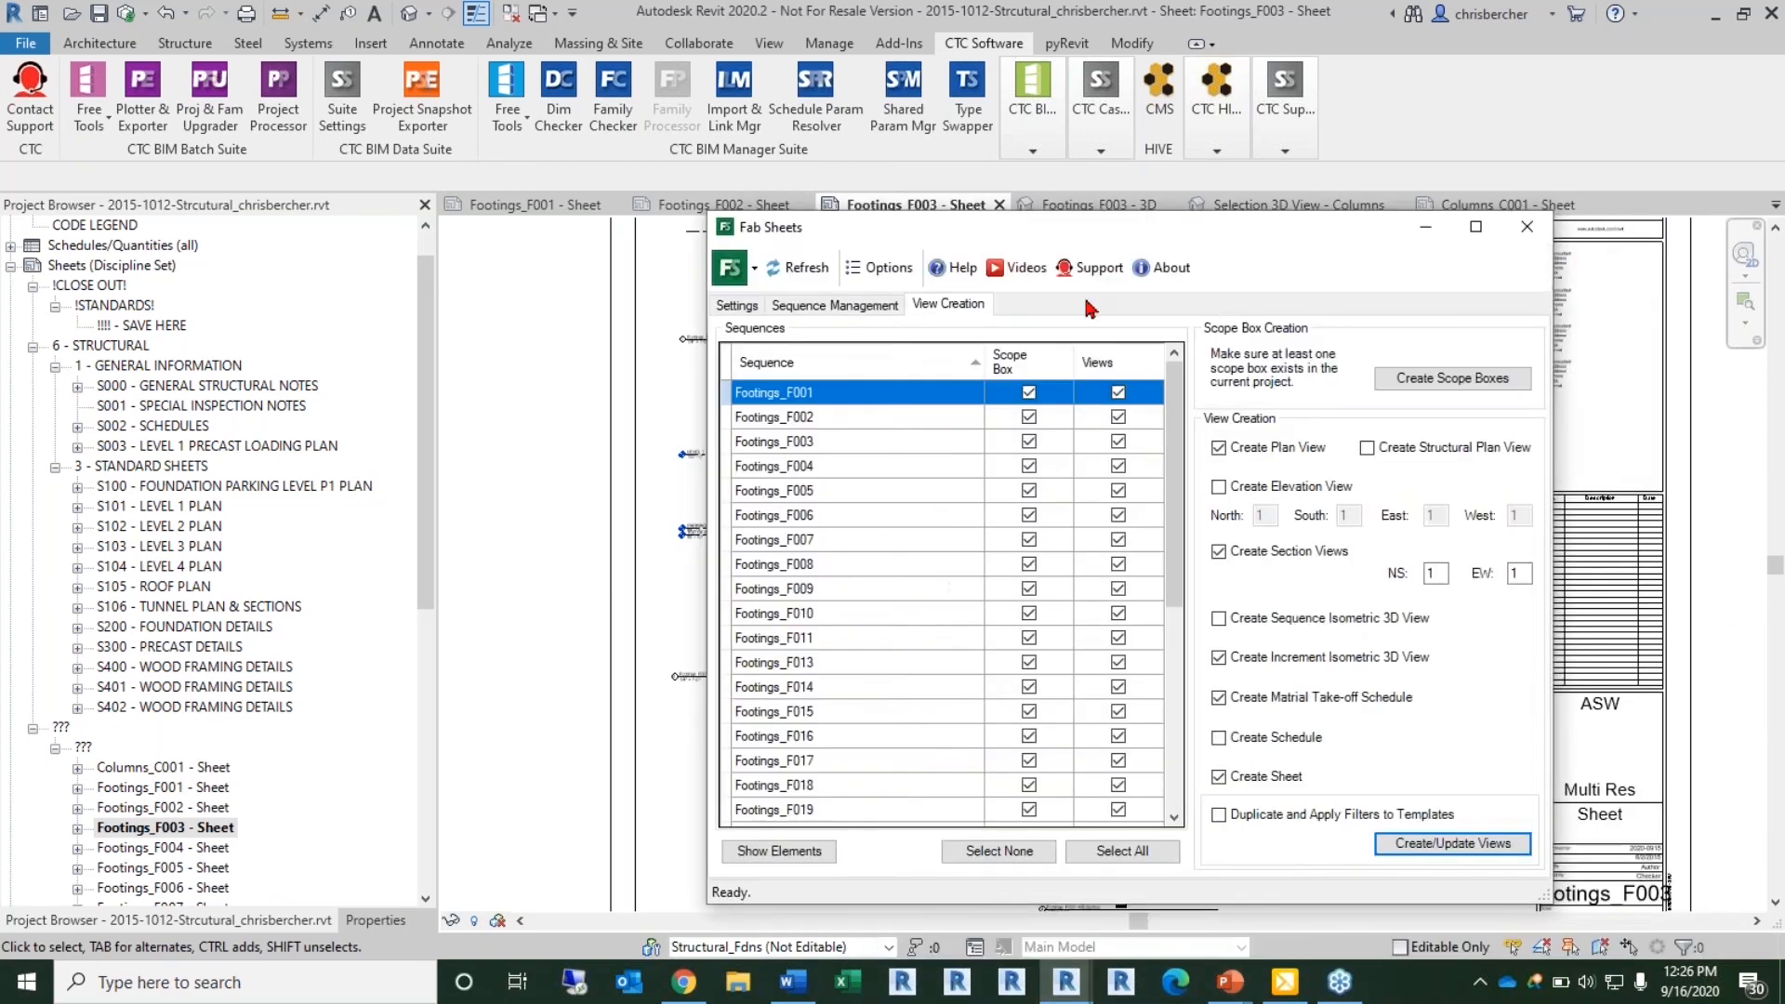
pyautogui.moveTo(936, 103); pyautogui.dragTo(871, 109)
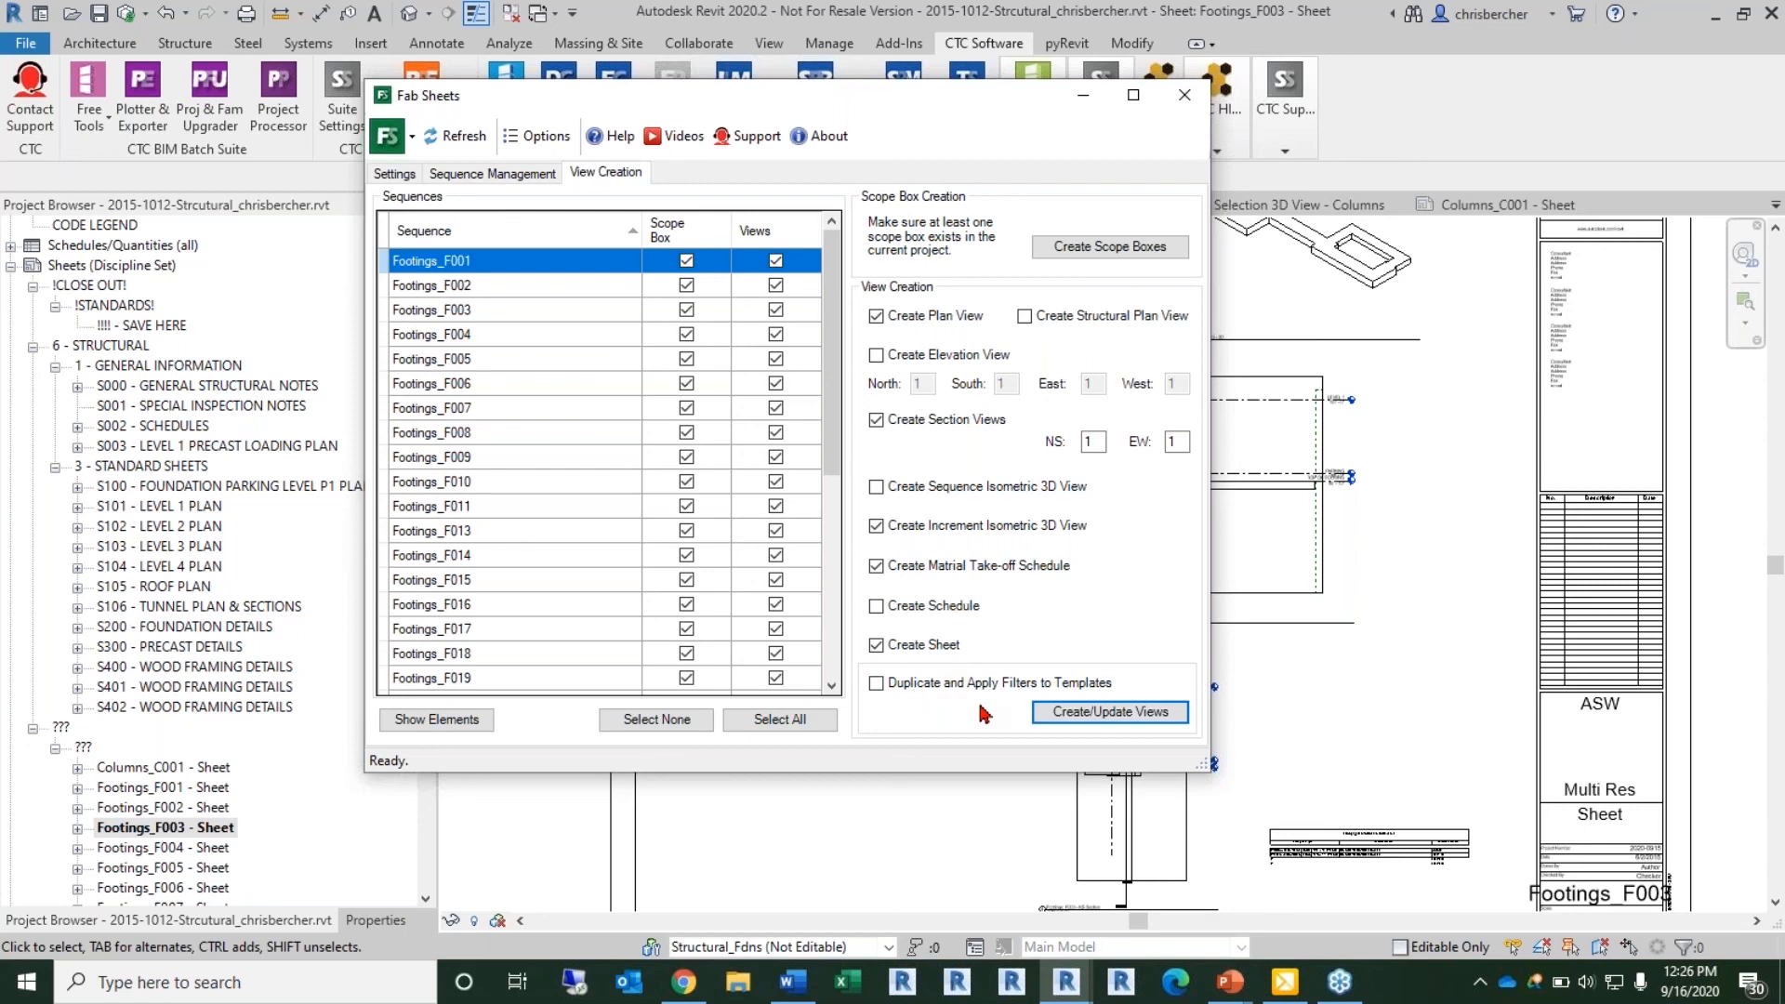
pyautogui.click(510, 232)
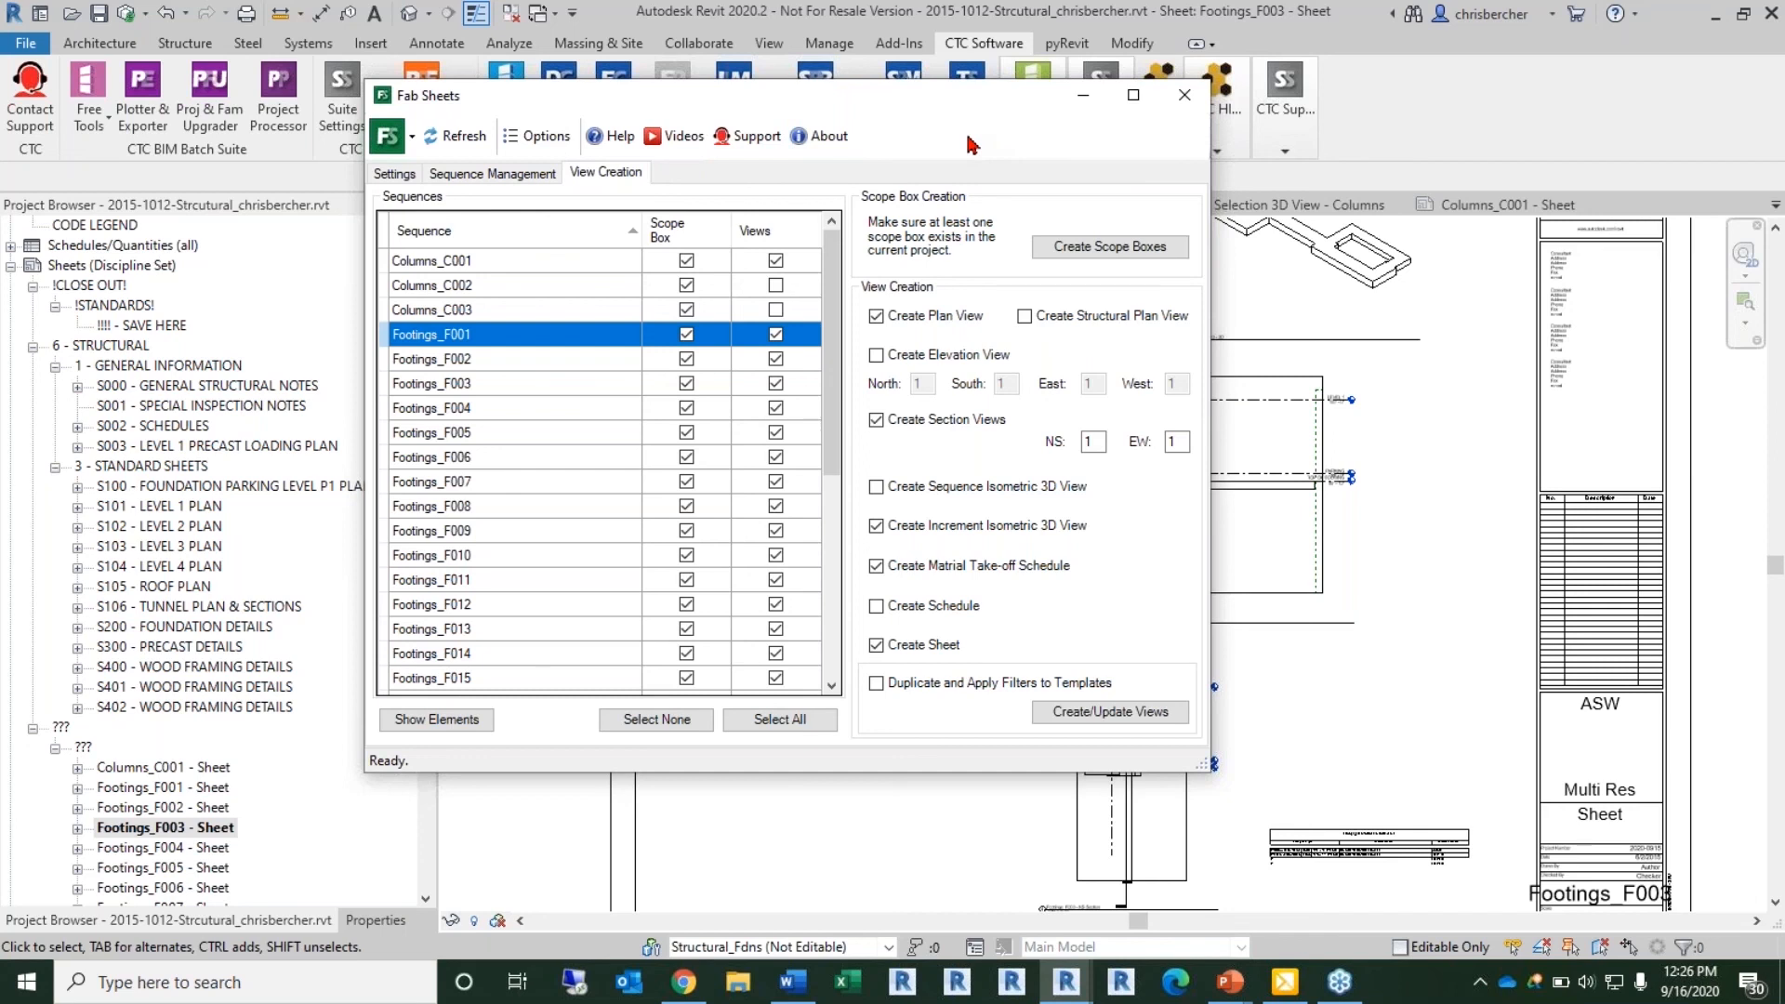
pyautogui.moveTo(976, 101); pyautogui.dragTo(1005, 166)
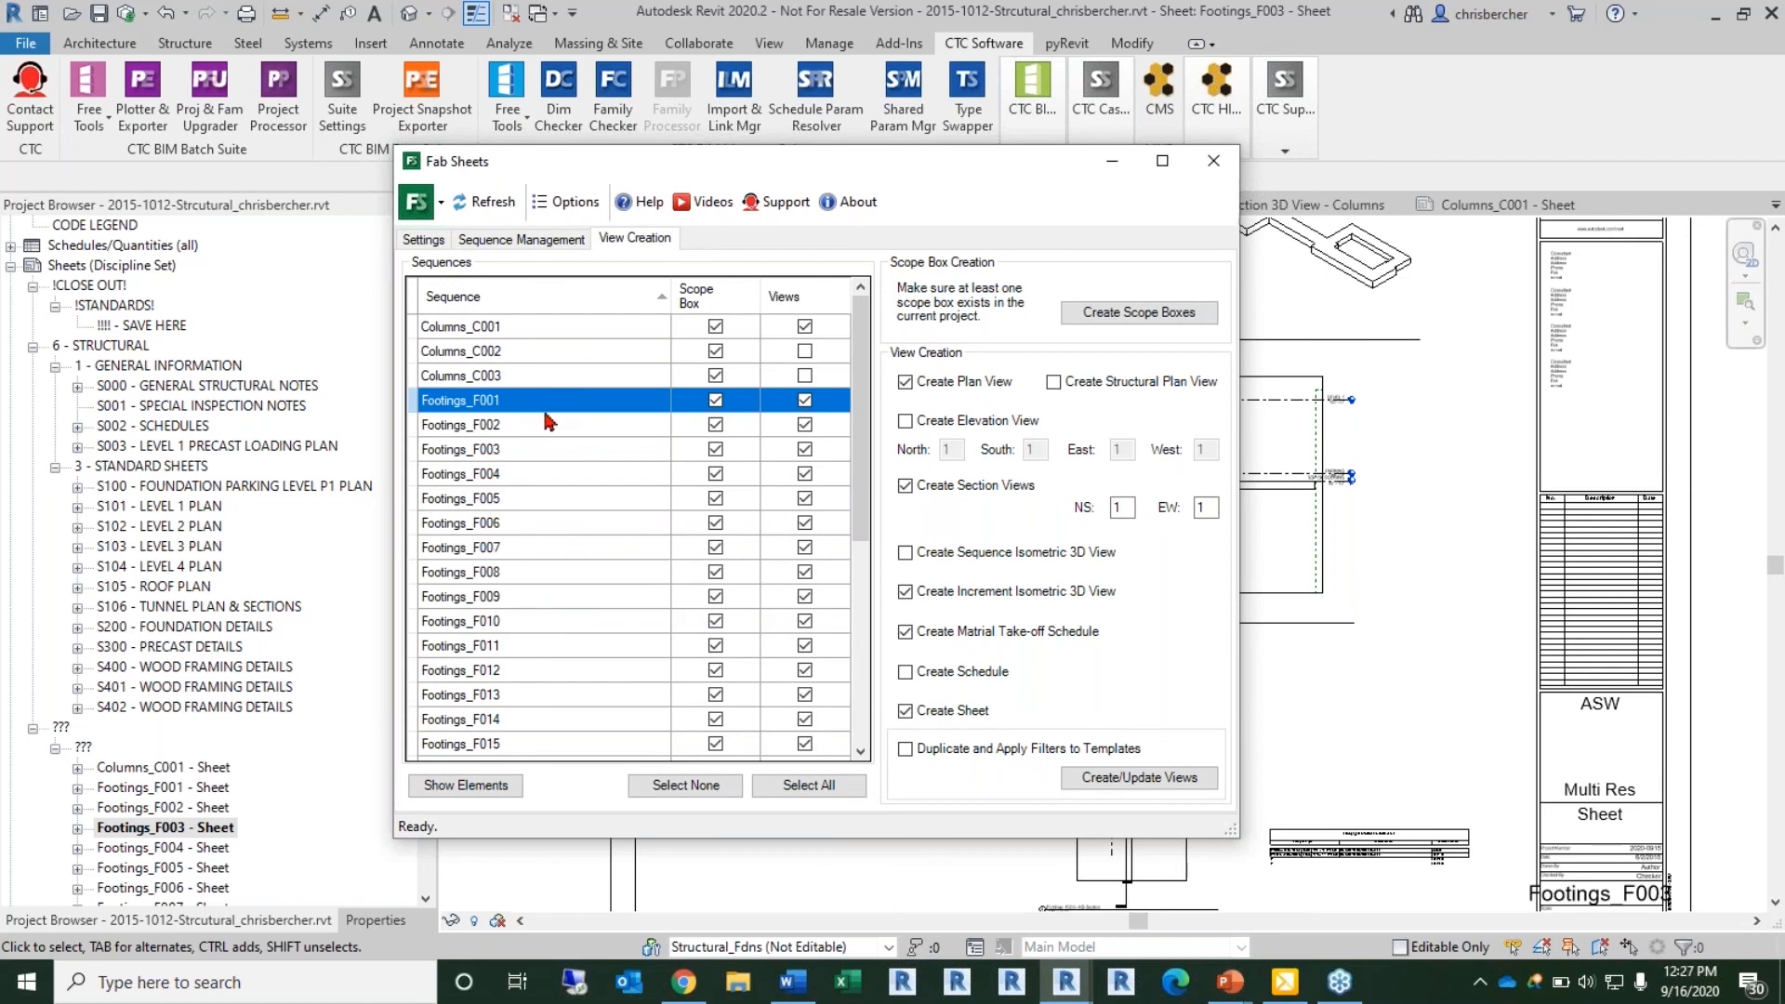
pyautogui.scroll(-5, 544, 493)
pyautogui.scroll(5, 530, 723)
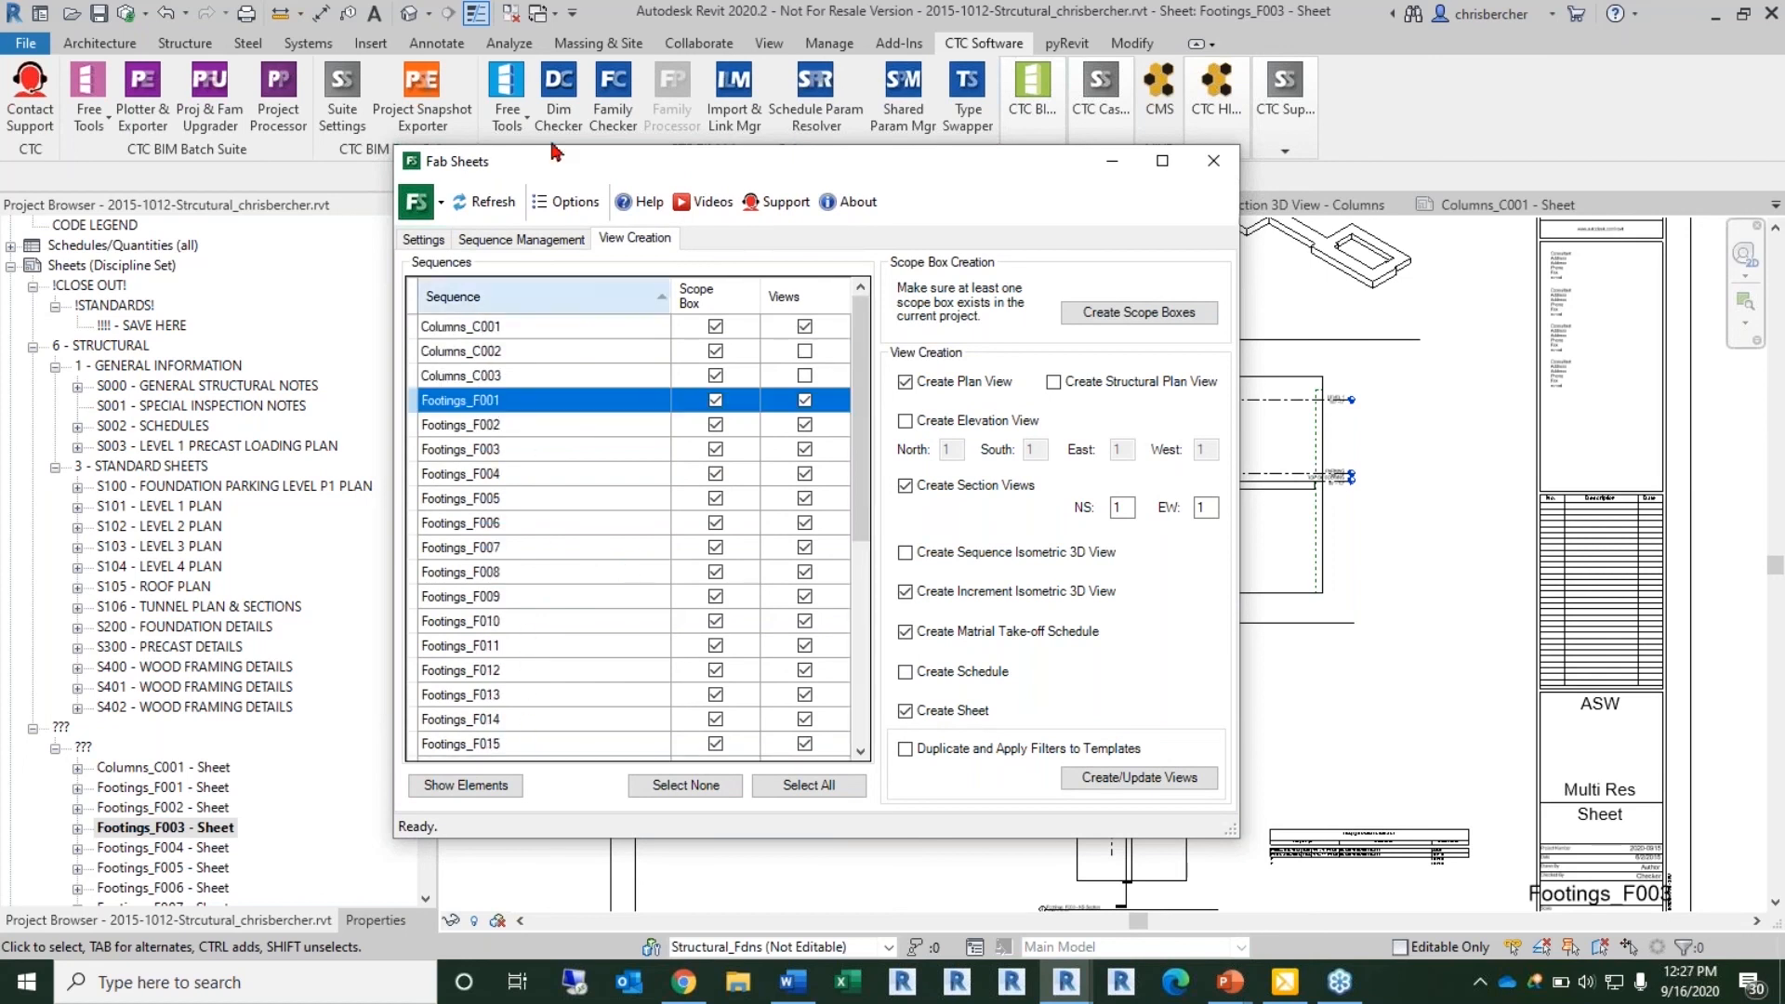
# Step: Examine the project's view templates, including the Footings_F001 (3D) template and the other per-footing templates, without changing anything
pyautogui.click(769, 43)
pyautogui.click(105, 116)
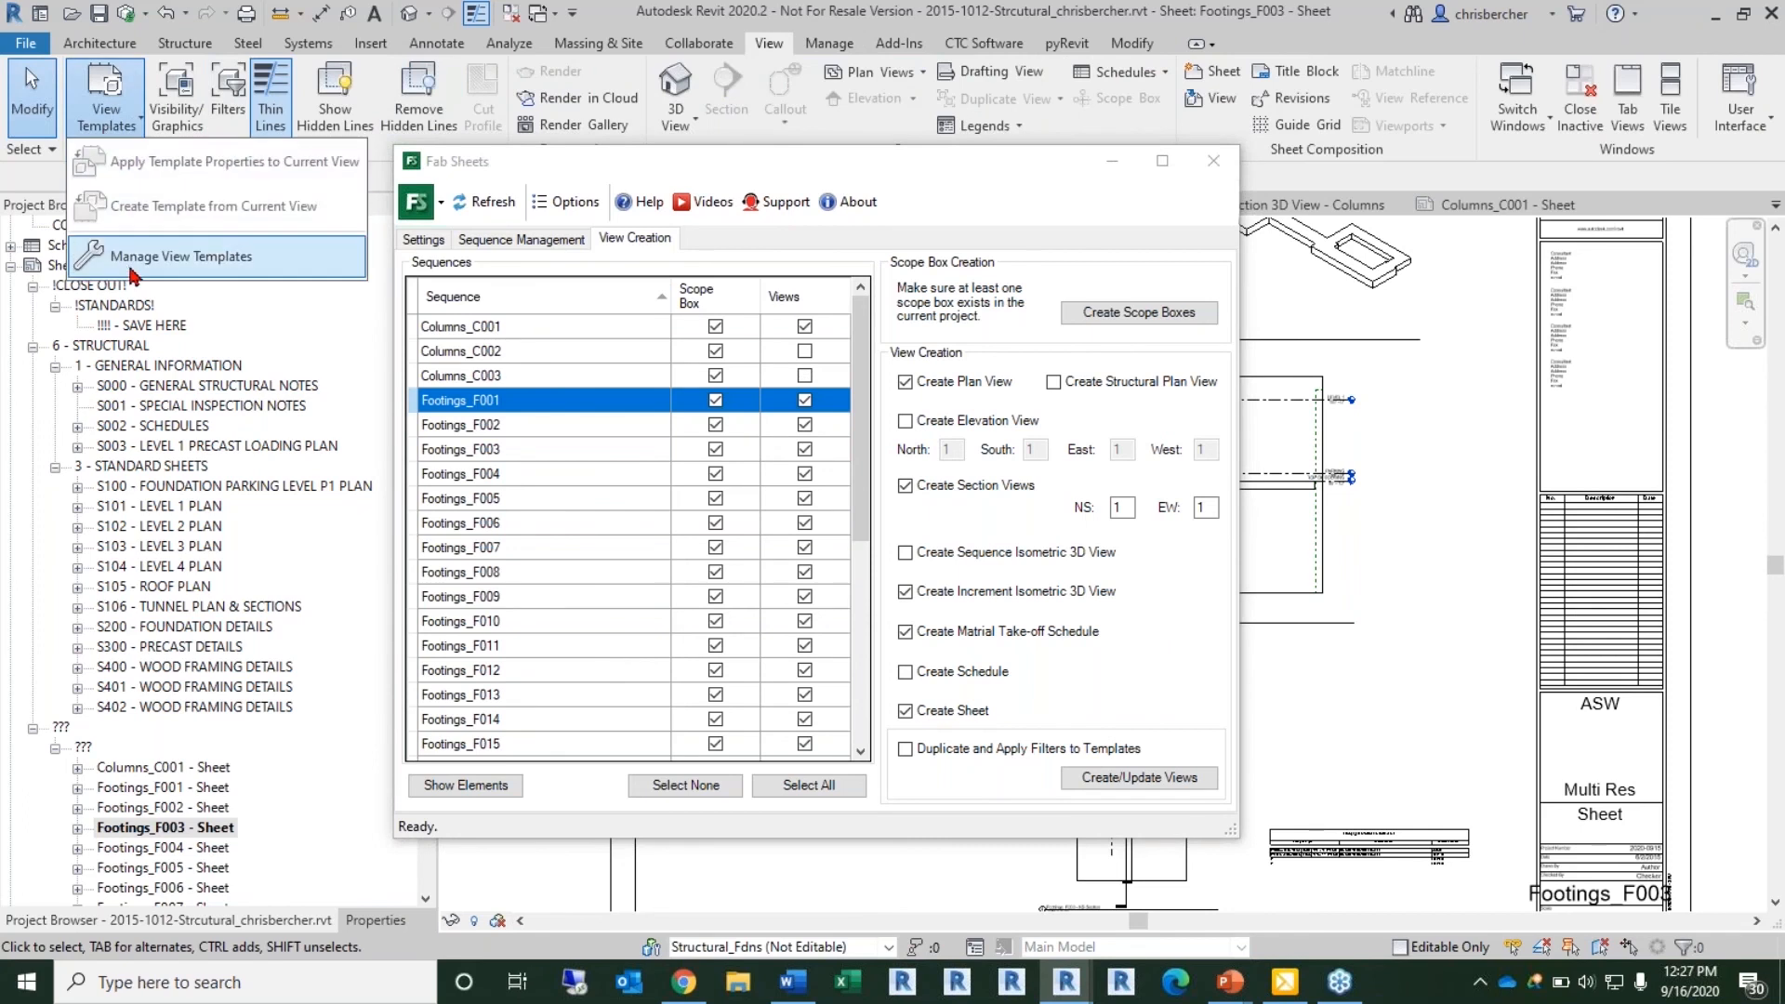
pyautogui.click(131, 270)
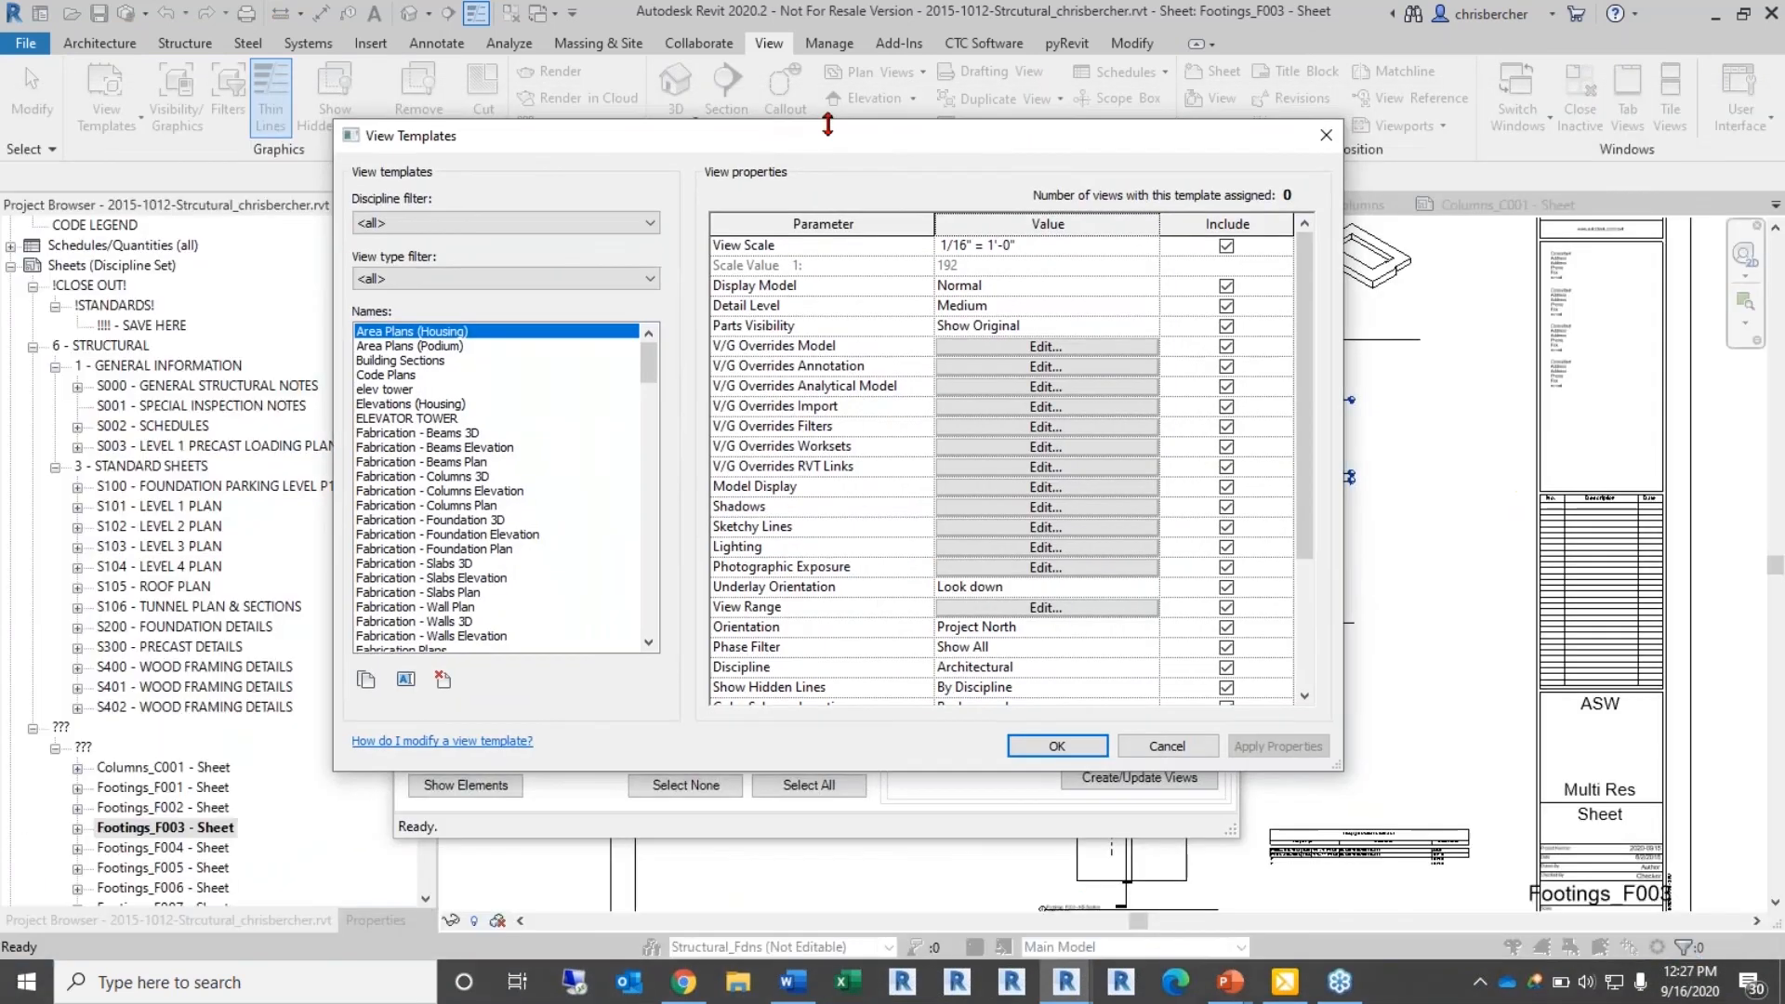
pyautogui.scroll(-5, 428, 552)
pyautogui.click(441, 505)
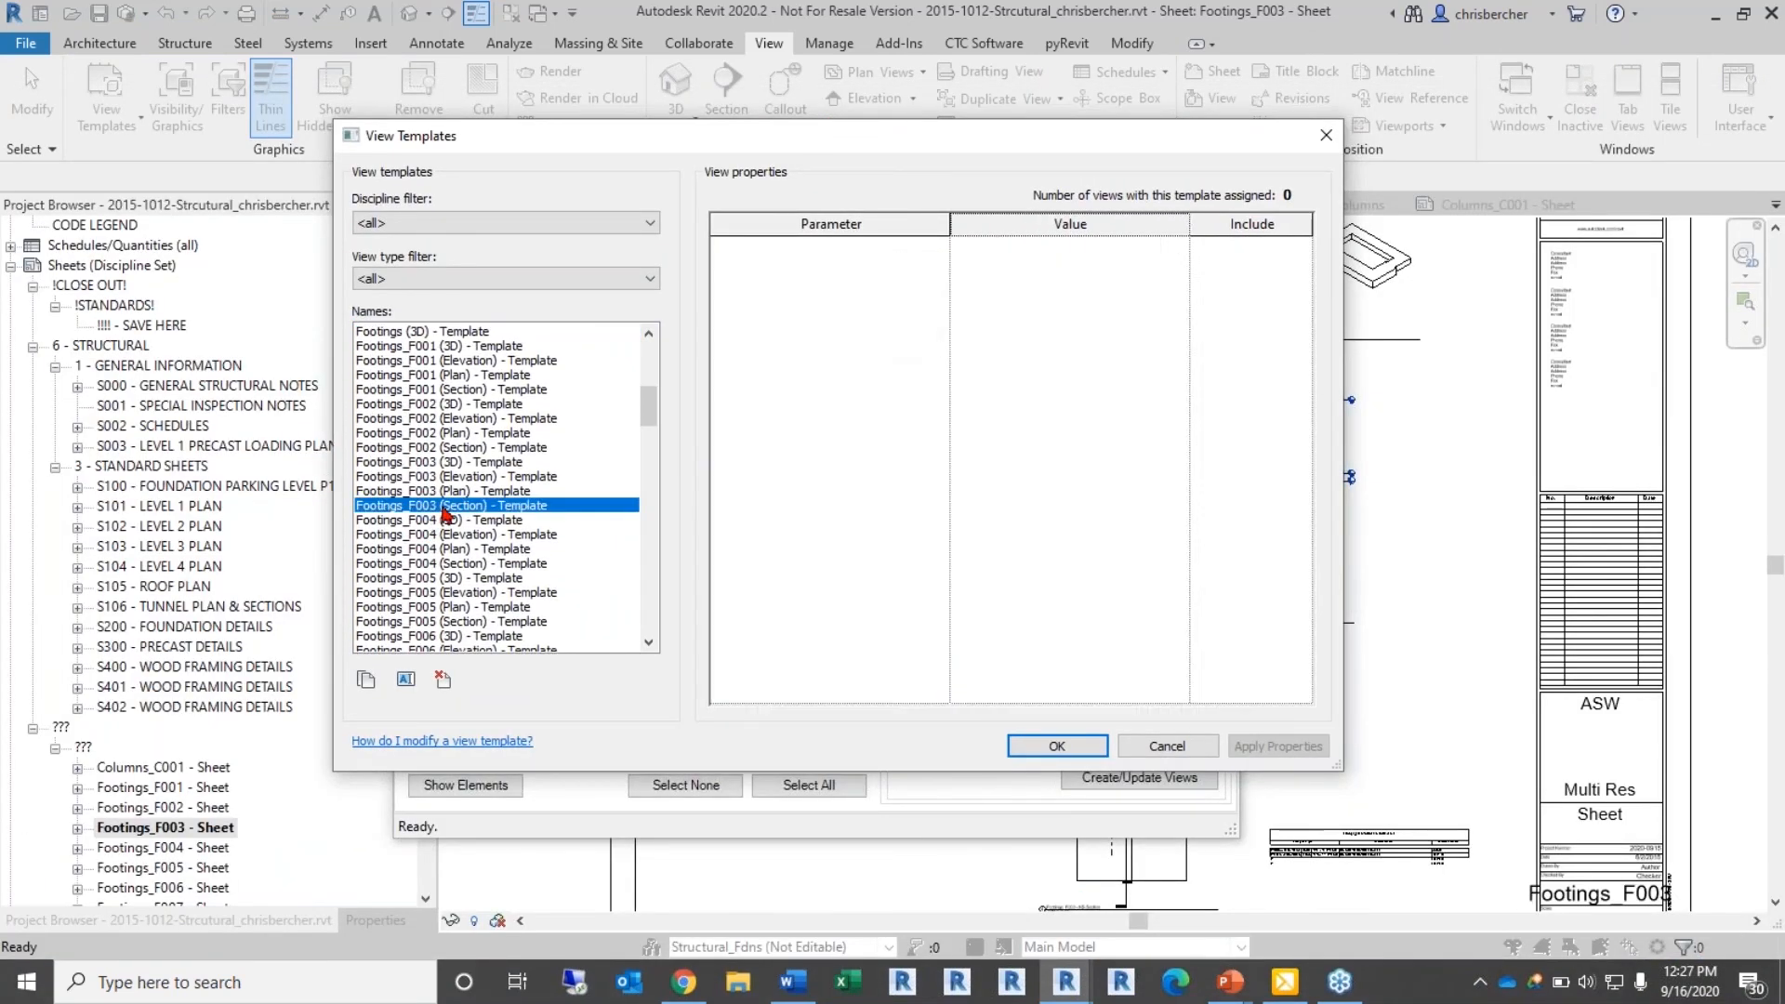
pyautogui.click(463, 348)
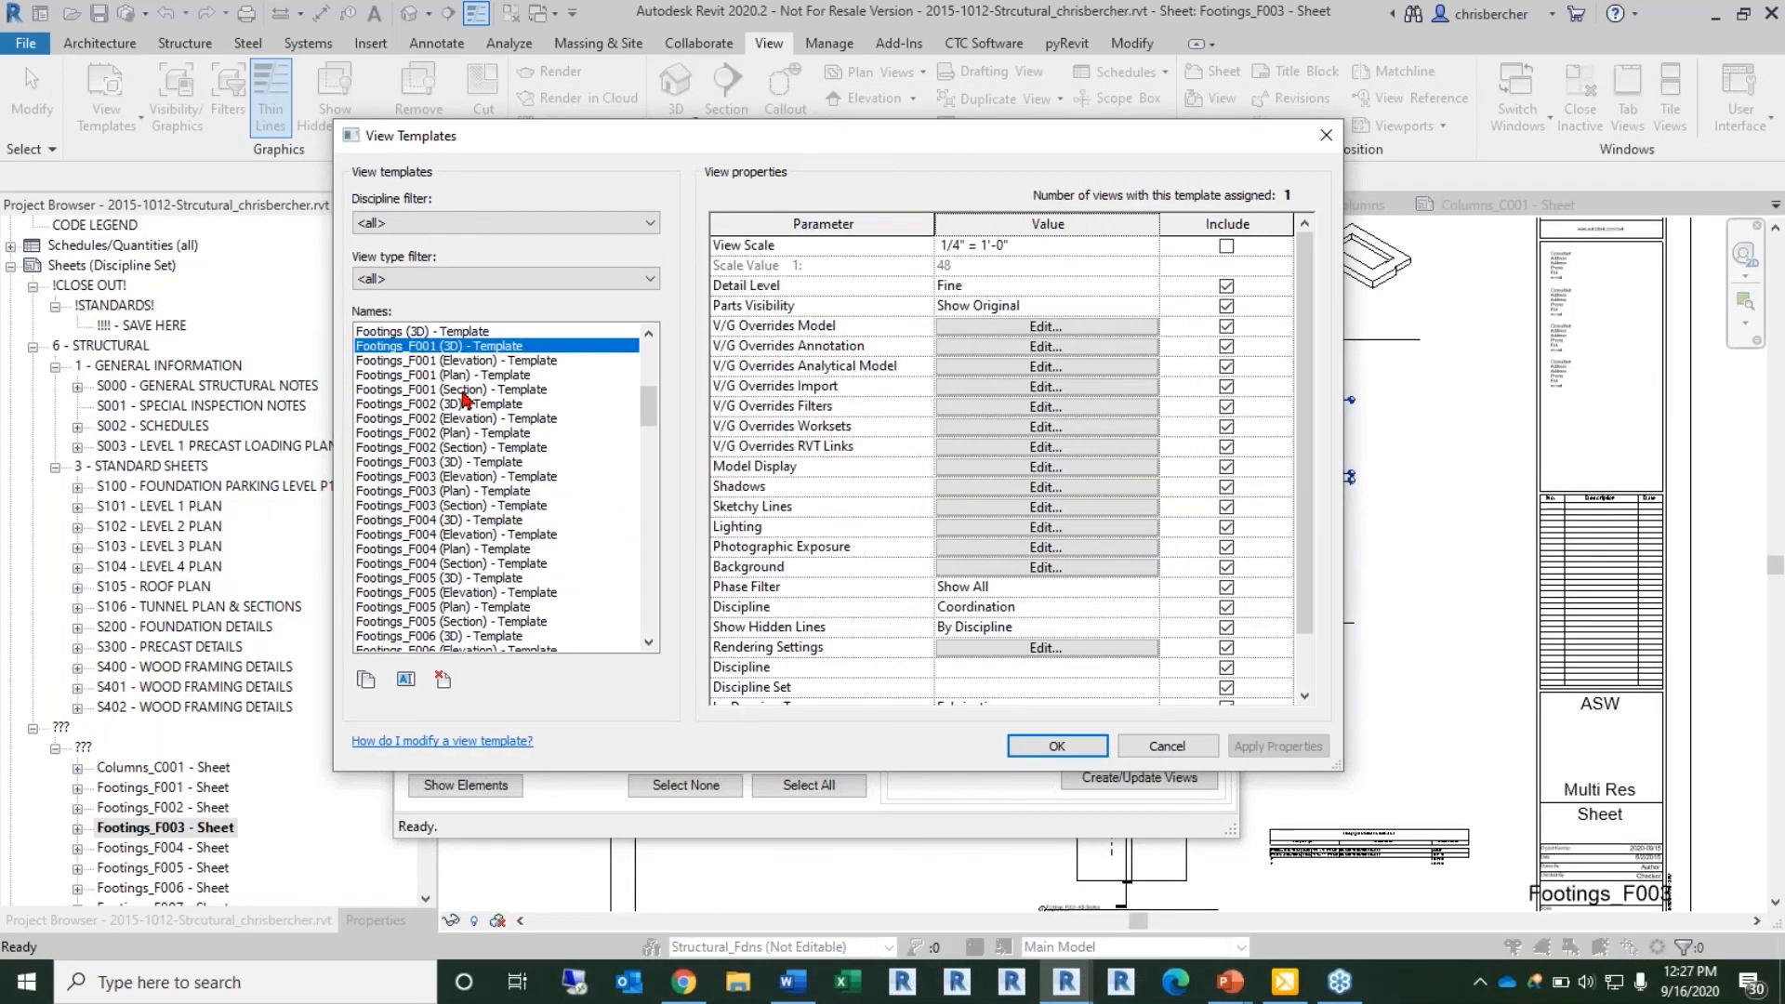
pyautogui.scroll(-12, 464, 399)
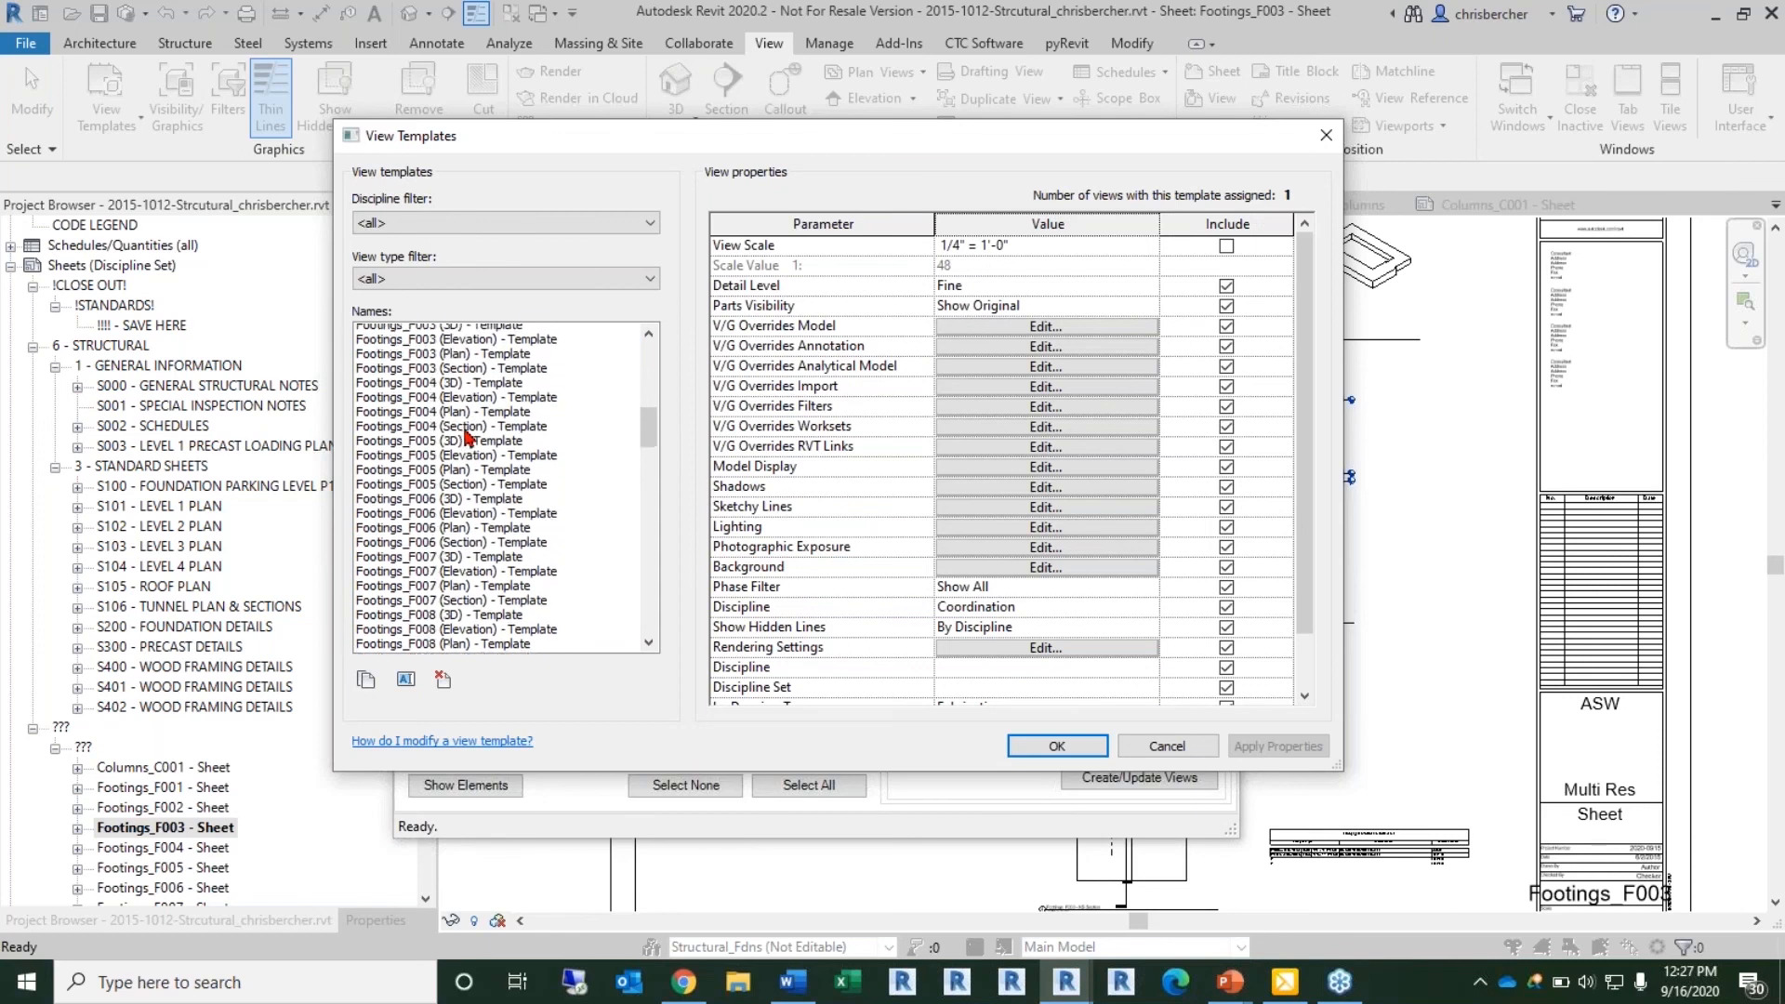
pyautogui.scroll(-6, 465, 445)
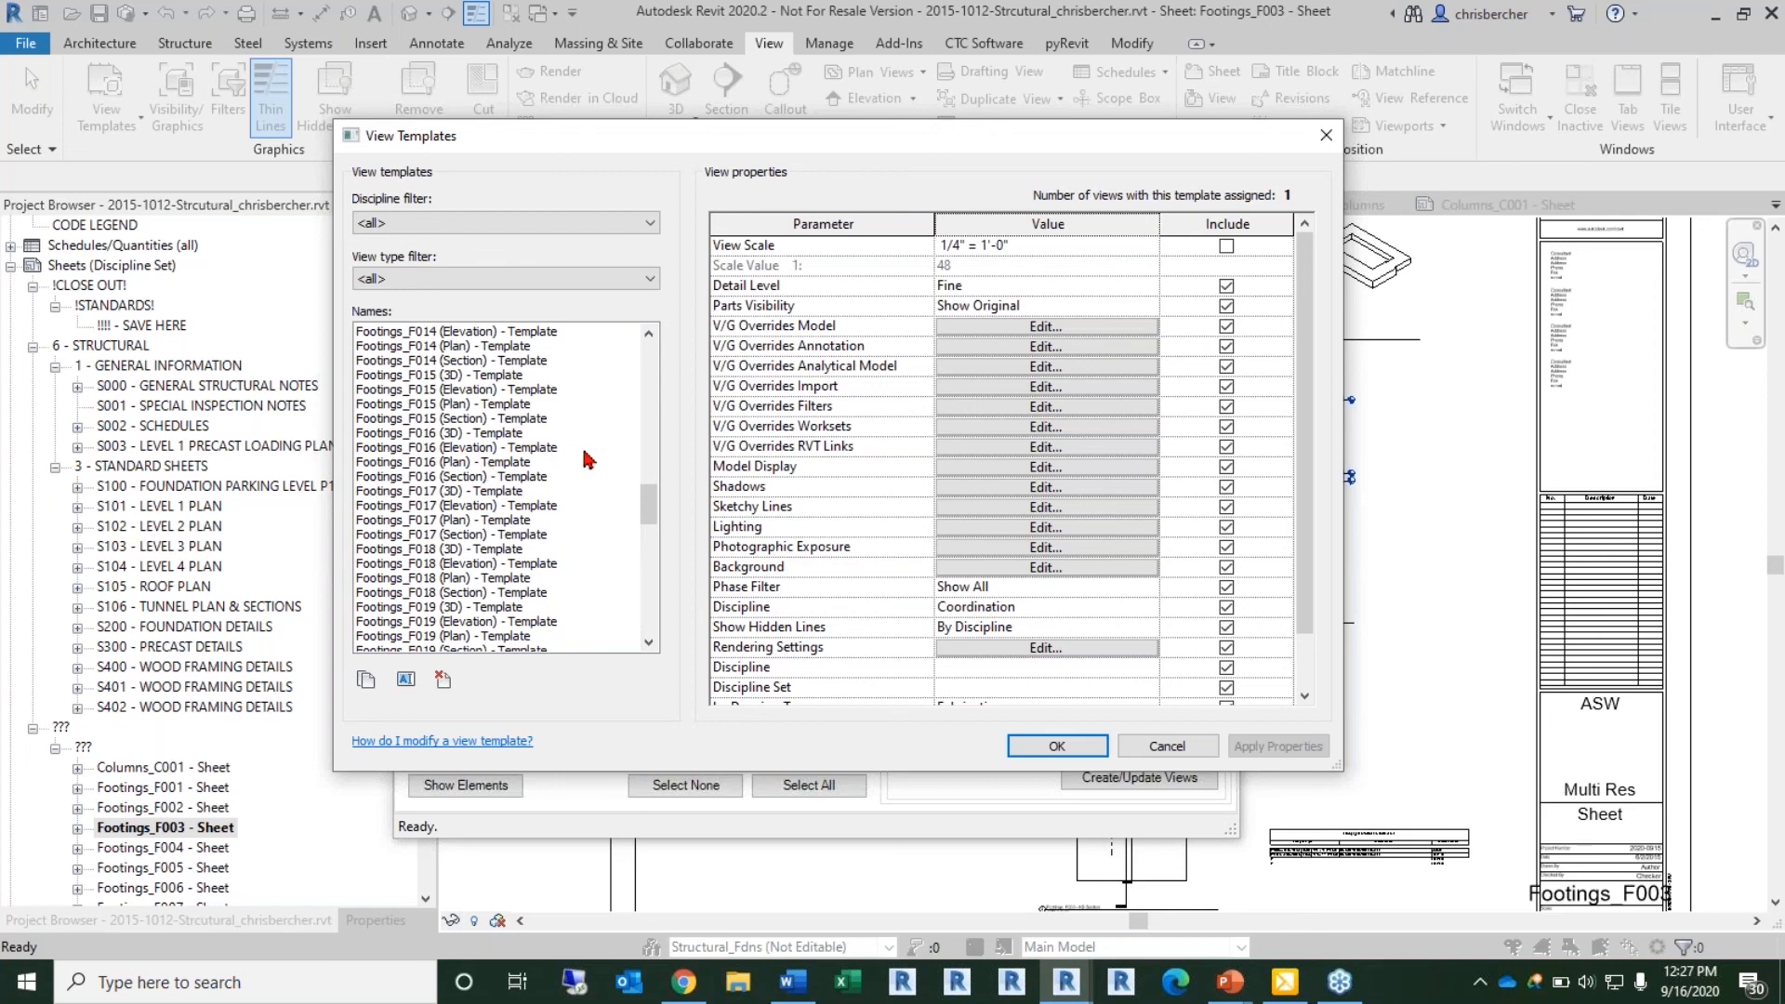
pyautogui.scroll(-4, 497, 432)
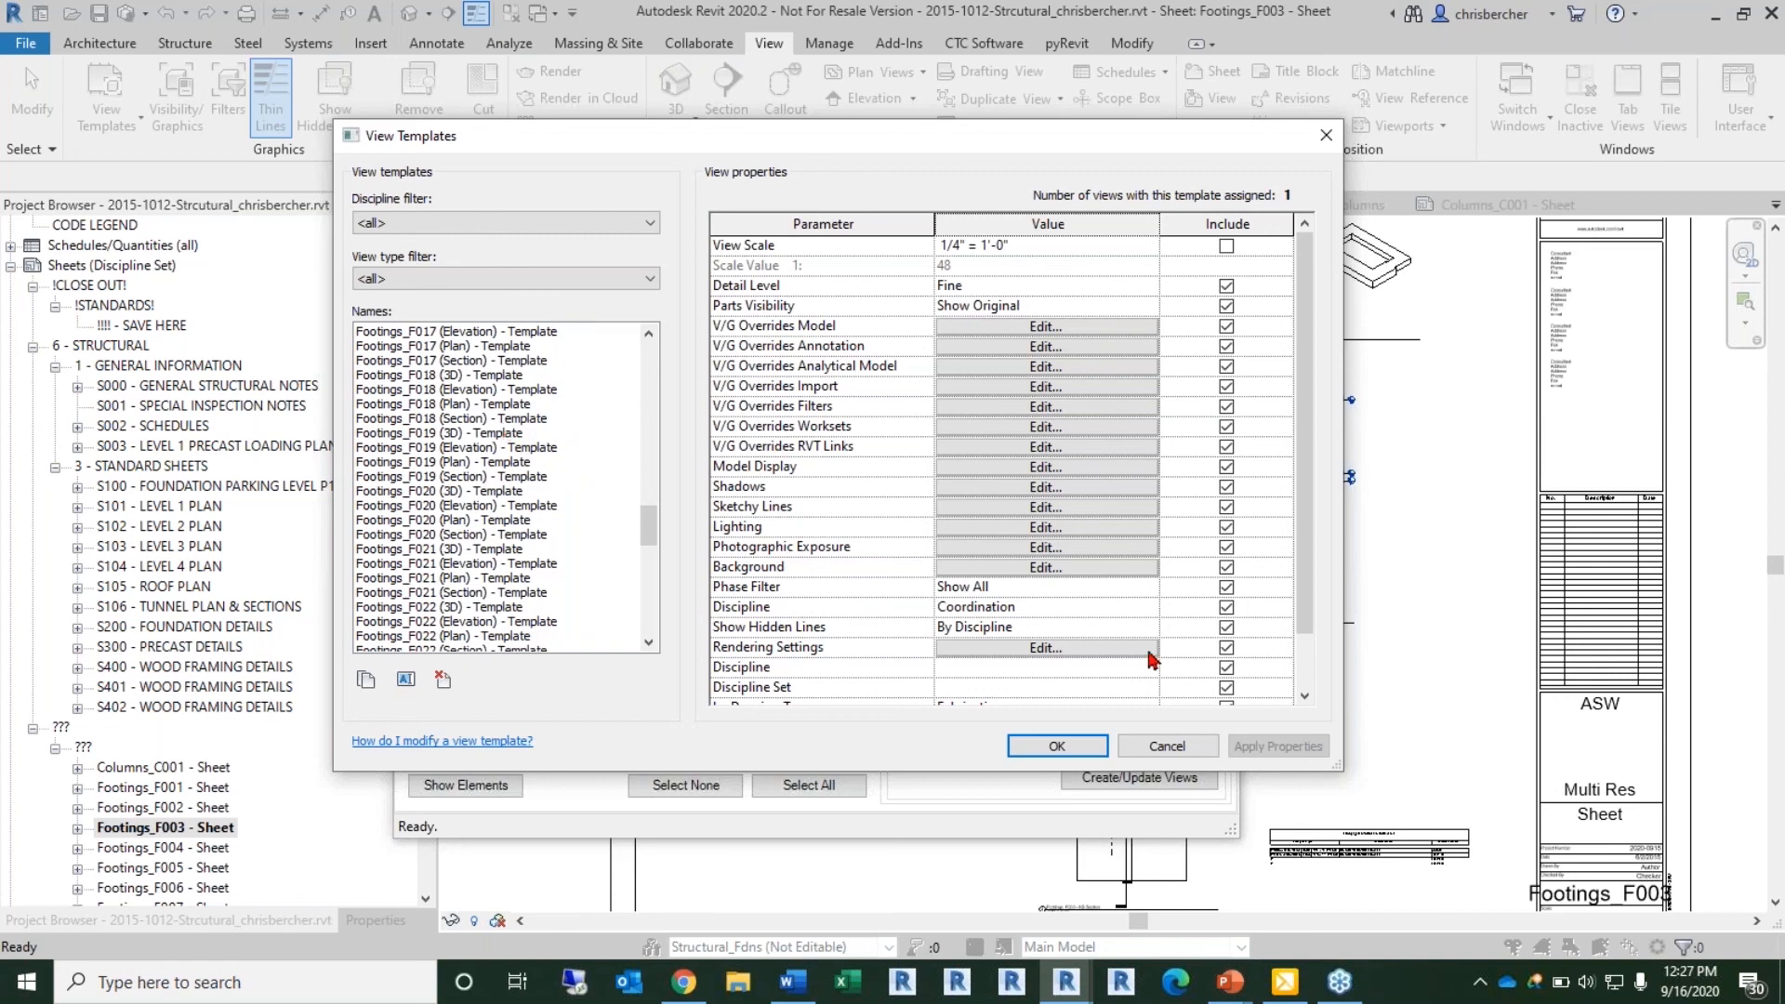
pyautogui.click(1182, 747)
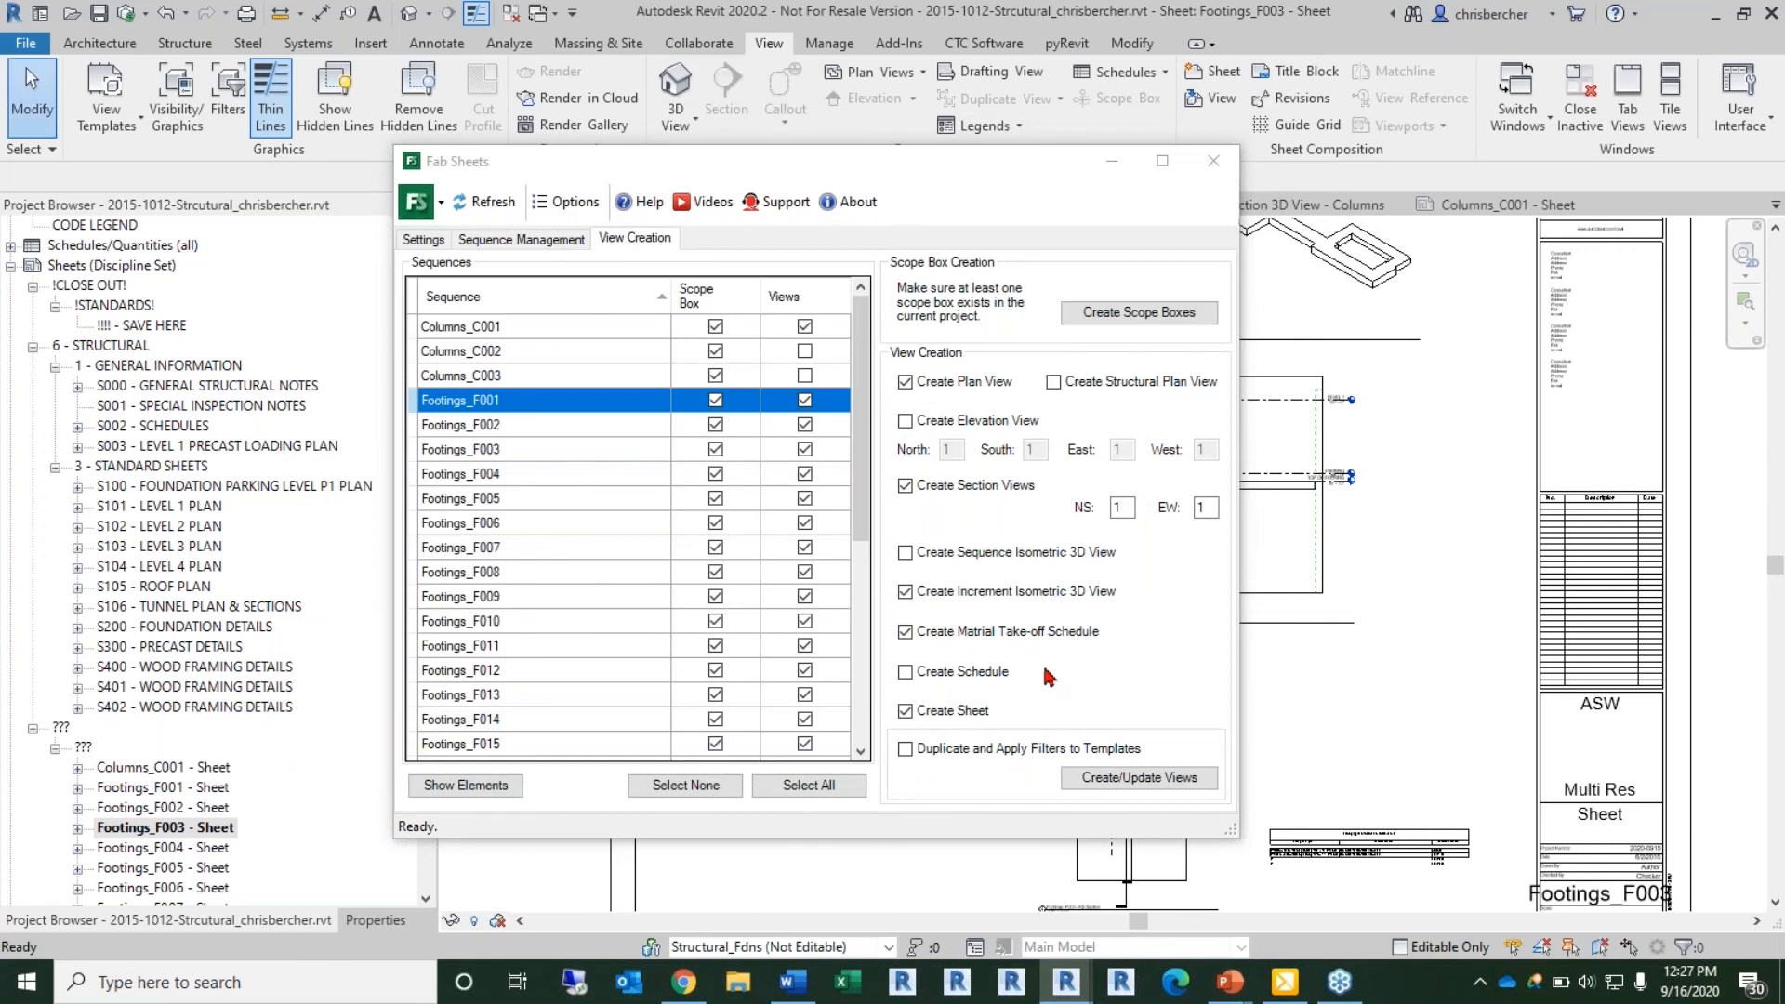
# Step: Create the plan, section, increment 3D views, material take-off schedules and sheets for Columns_C002 and Columns_C003
pyautogui.moveTo(537, 330); pyautogui.dragTo(533, 360)
pyautogui.click(533, 360)
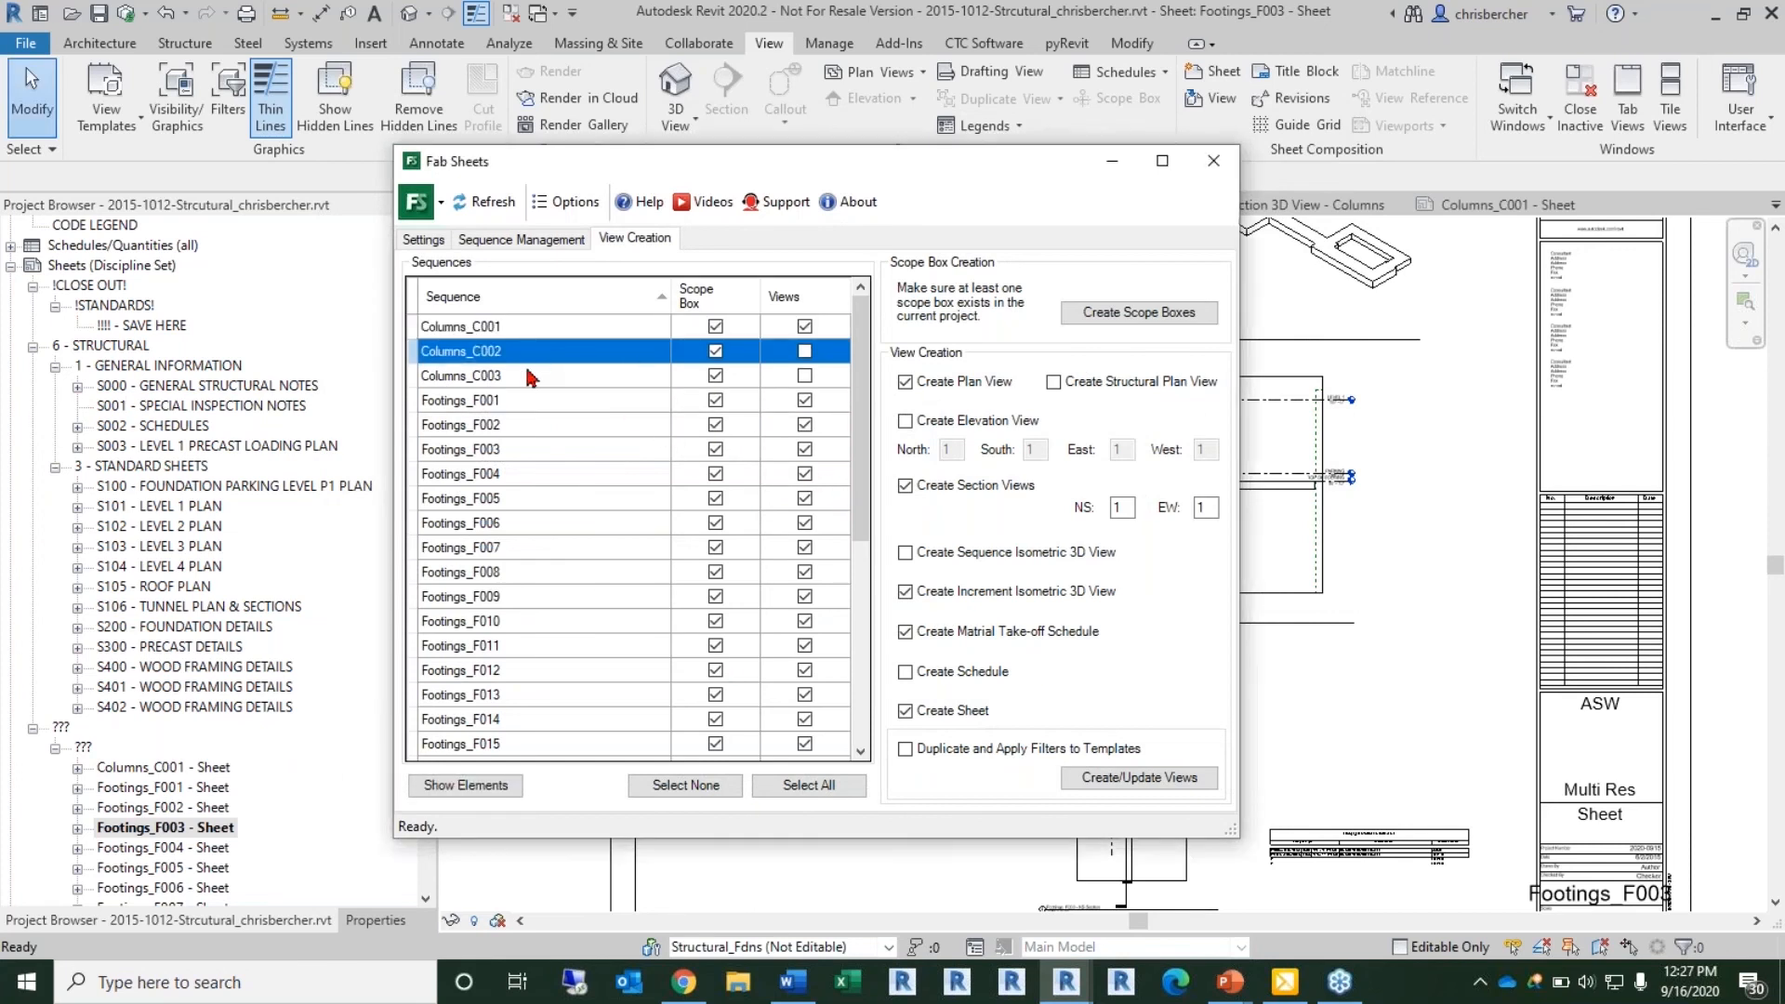
pyautogui.keyDown('shift'); pyautogui.click(531, 377); pyautogui.keyUp('shift')
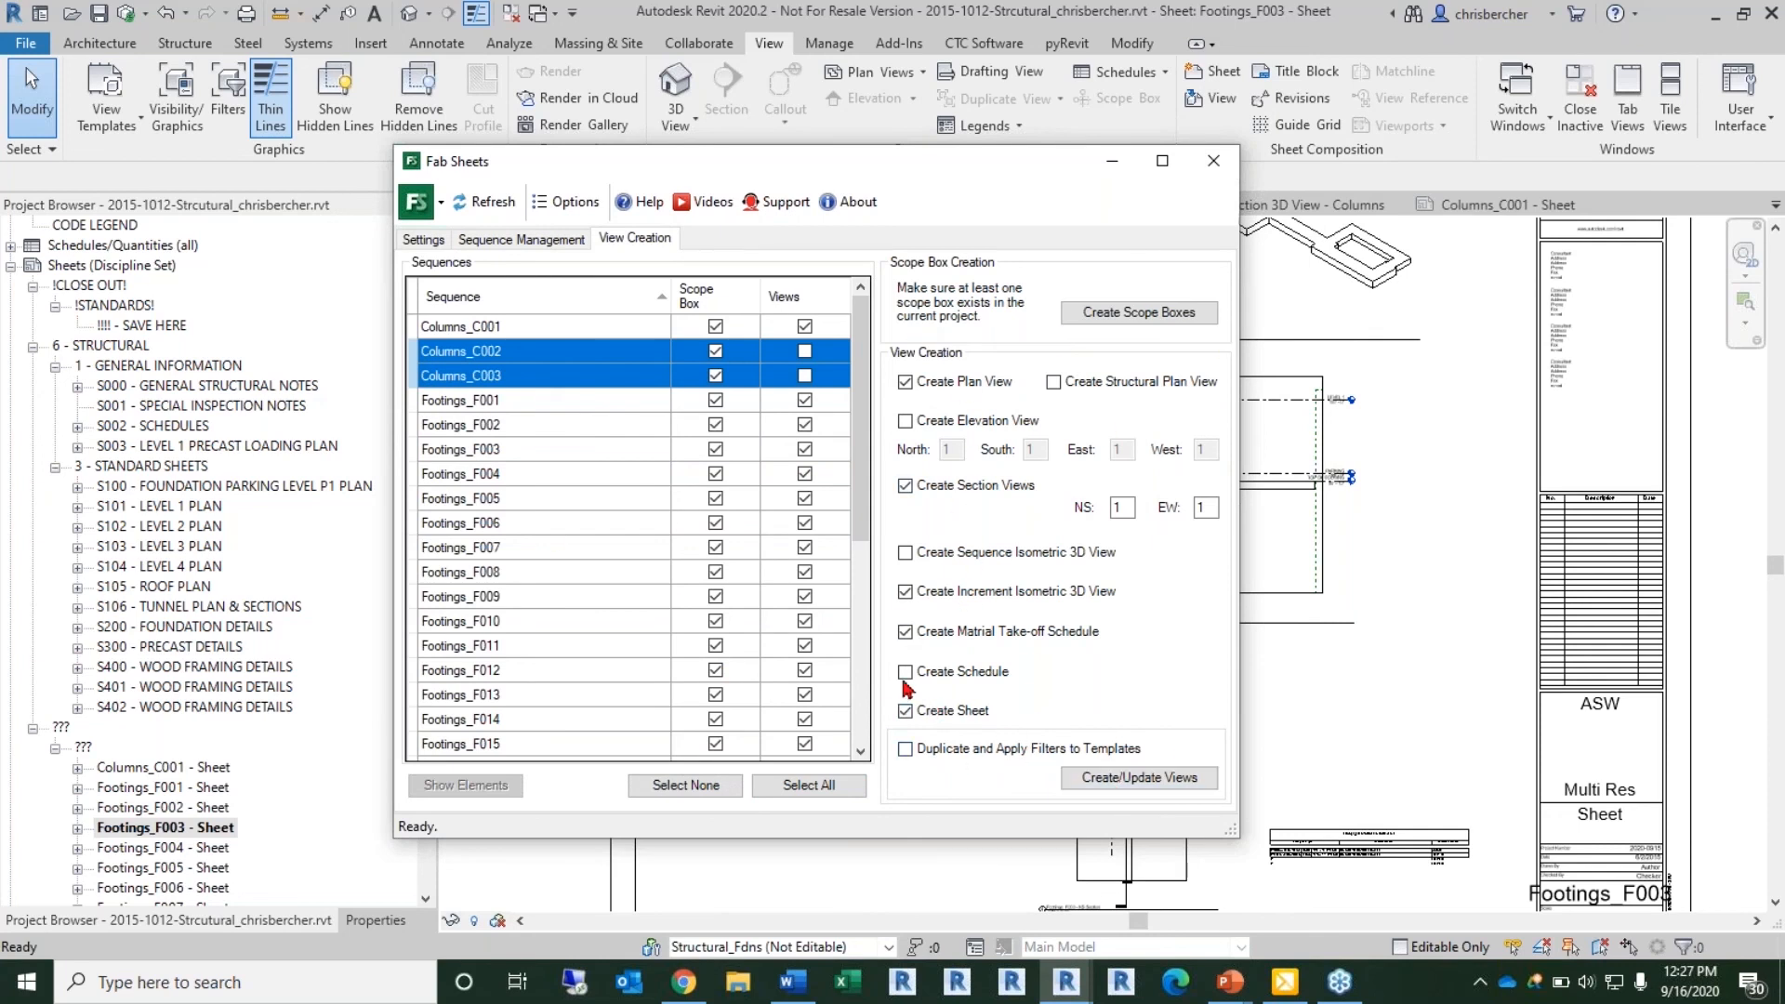
pyautogui.click(1141, 777)
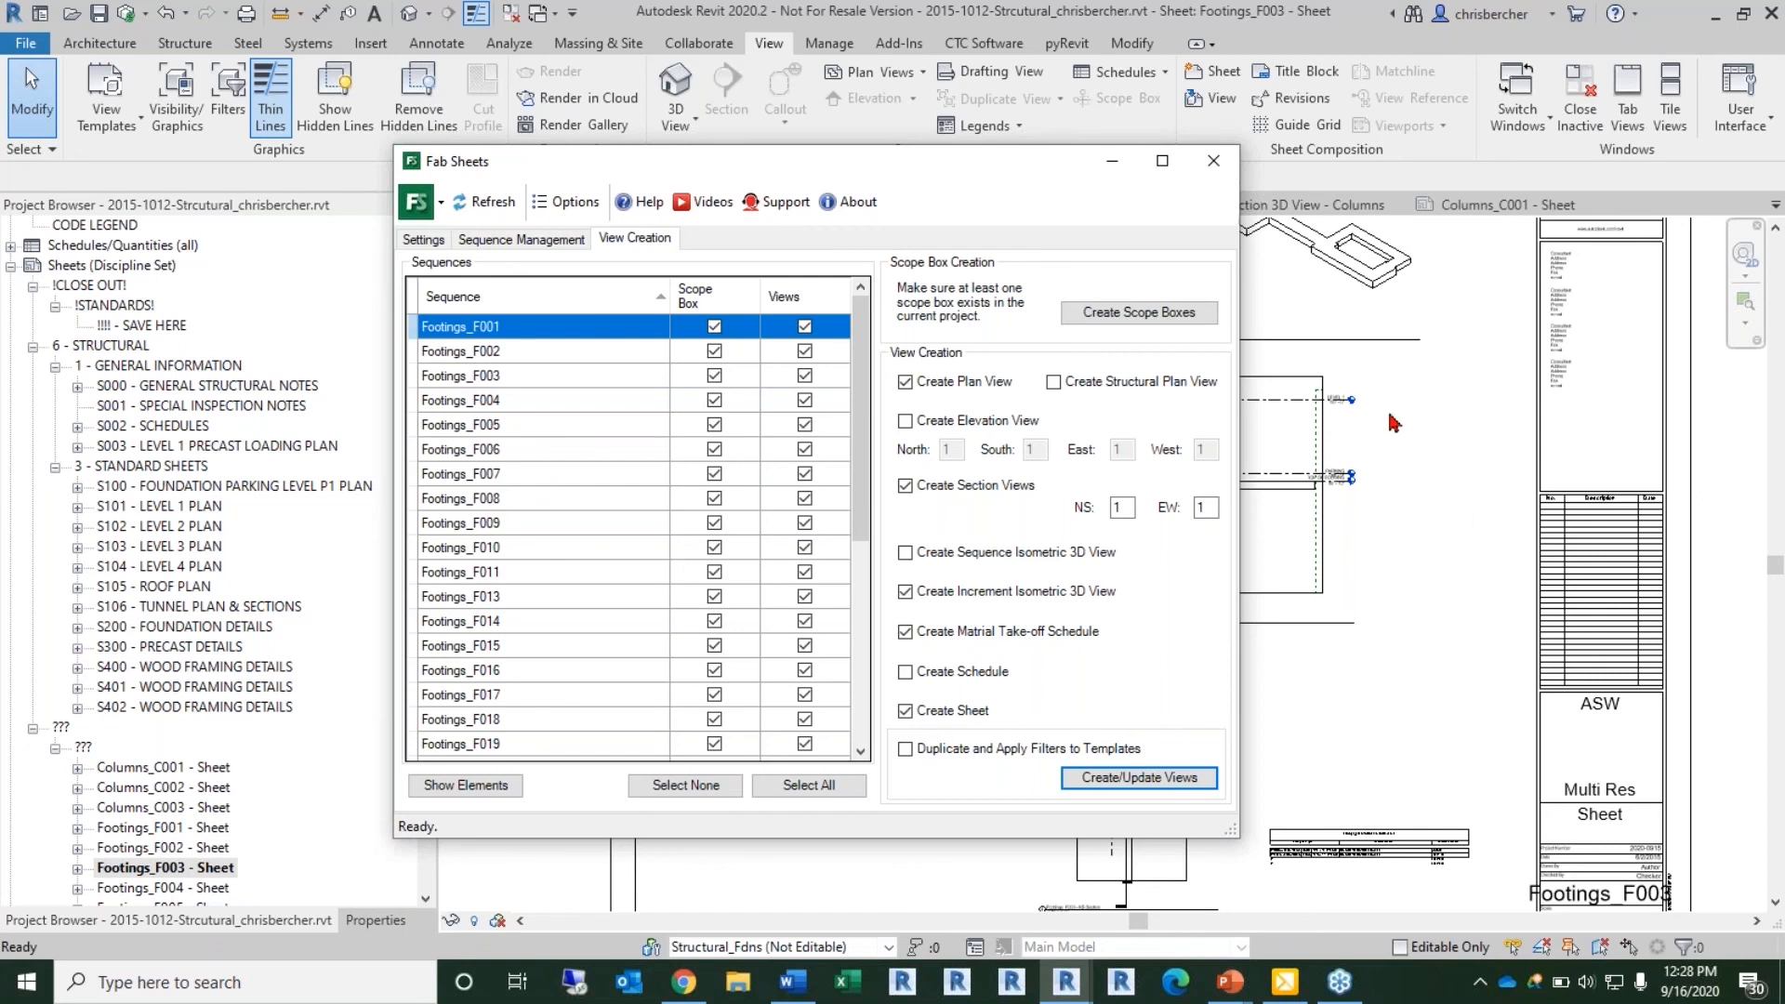
# Step: Minimize Fab Sheets and open the new Columns_C002 sheet from the ??? sheet group
pyautogui.click(1112, 161)
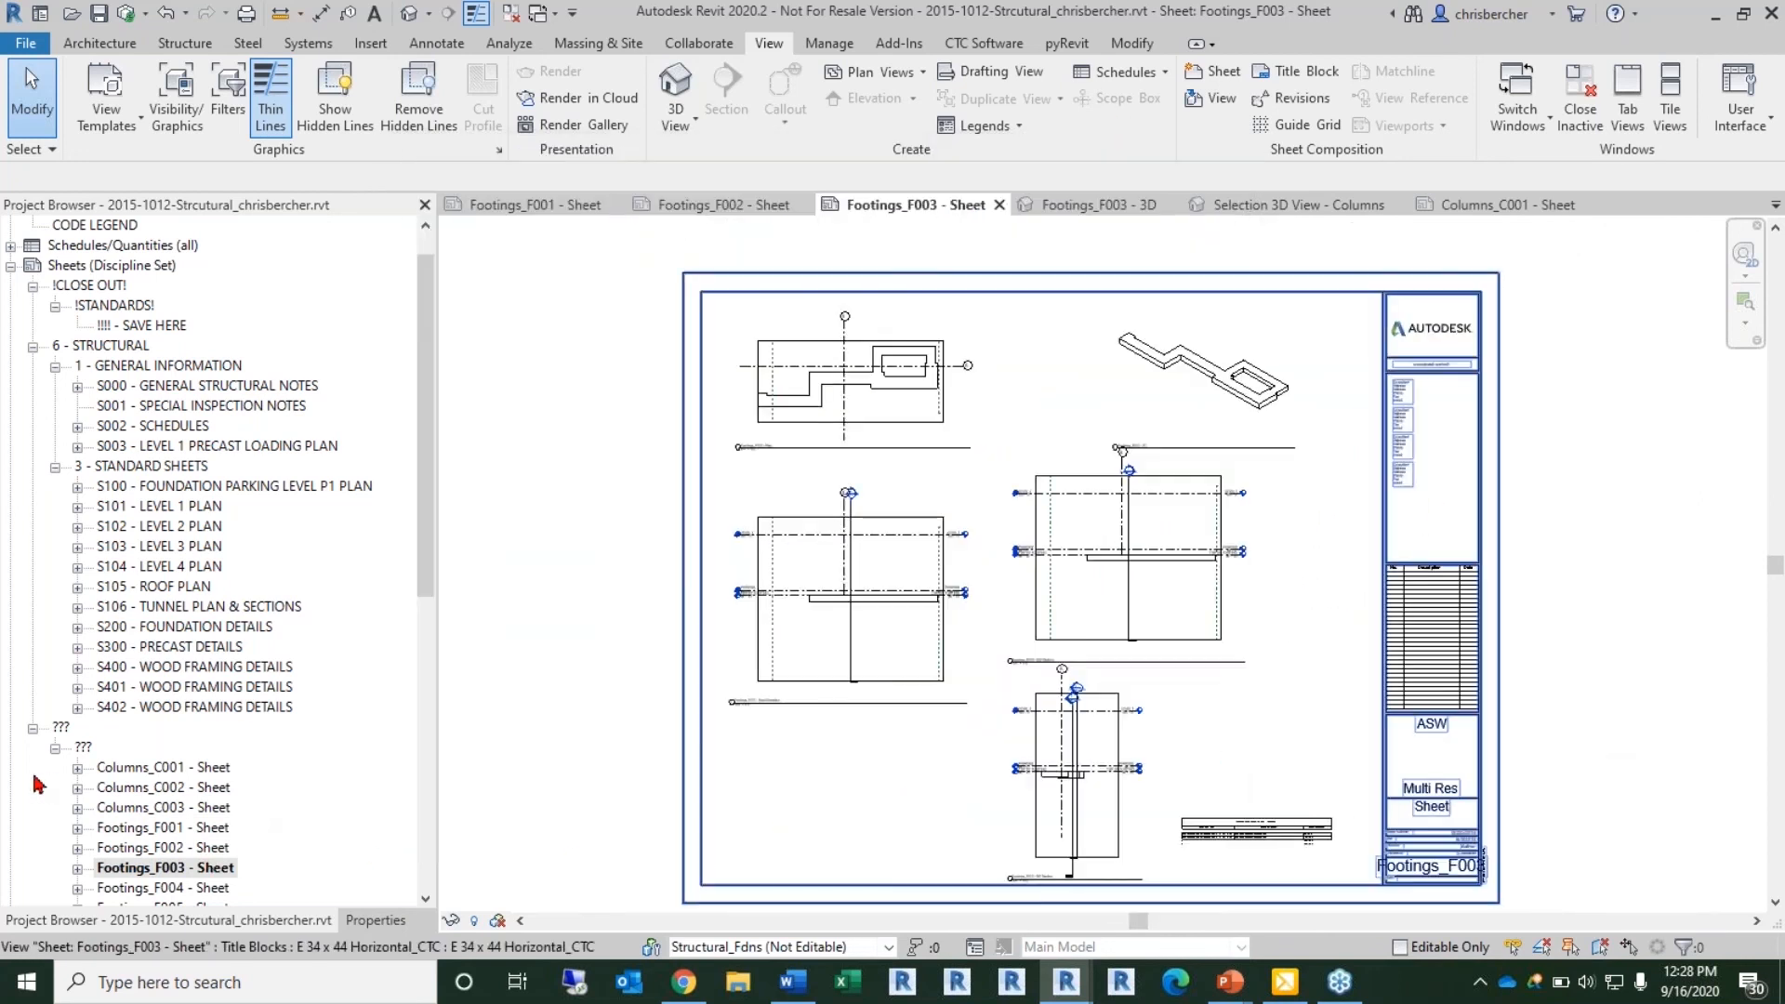
pyautogui.click(32, 730)
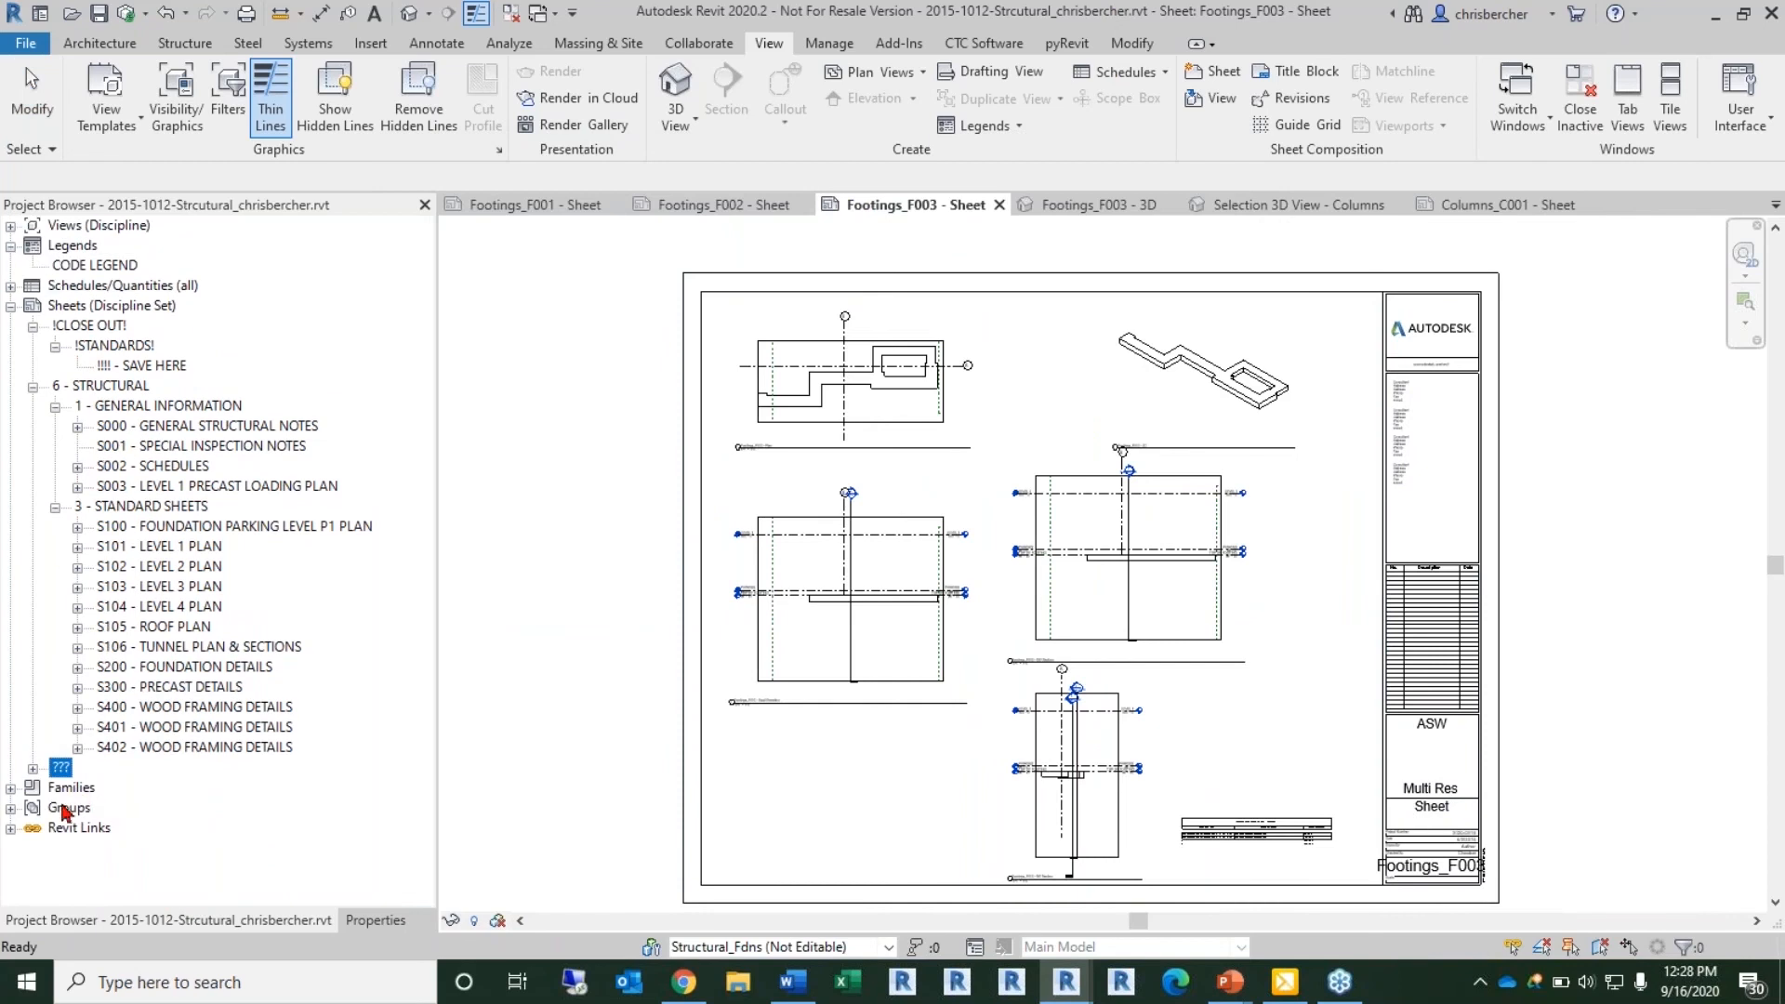
pyautogui.click(33, 769)
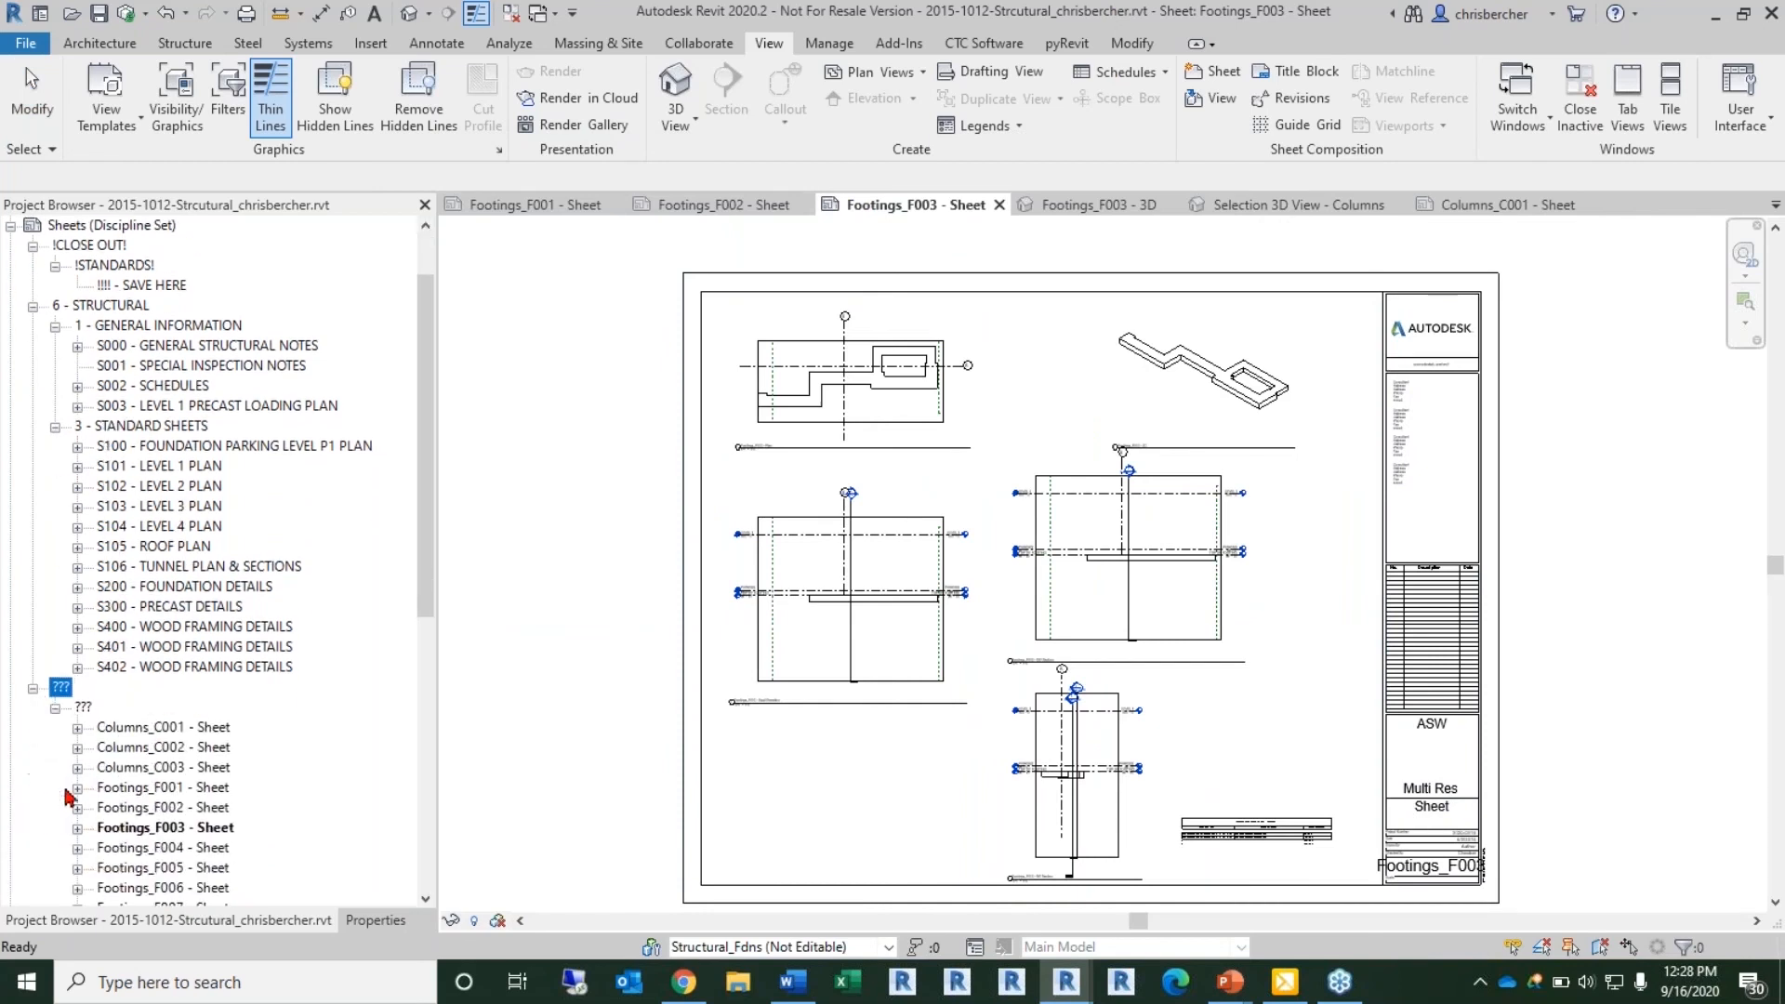
pyautogui.click(170, 730)
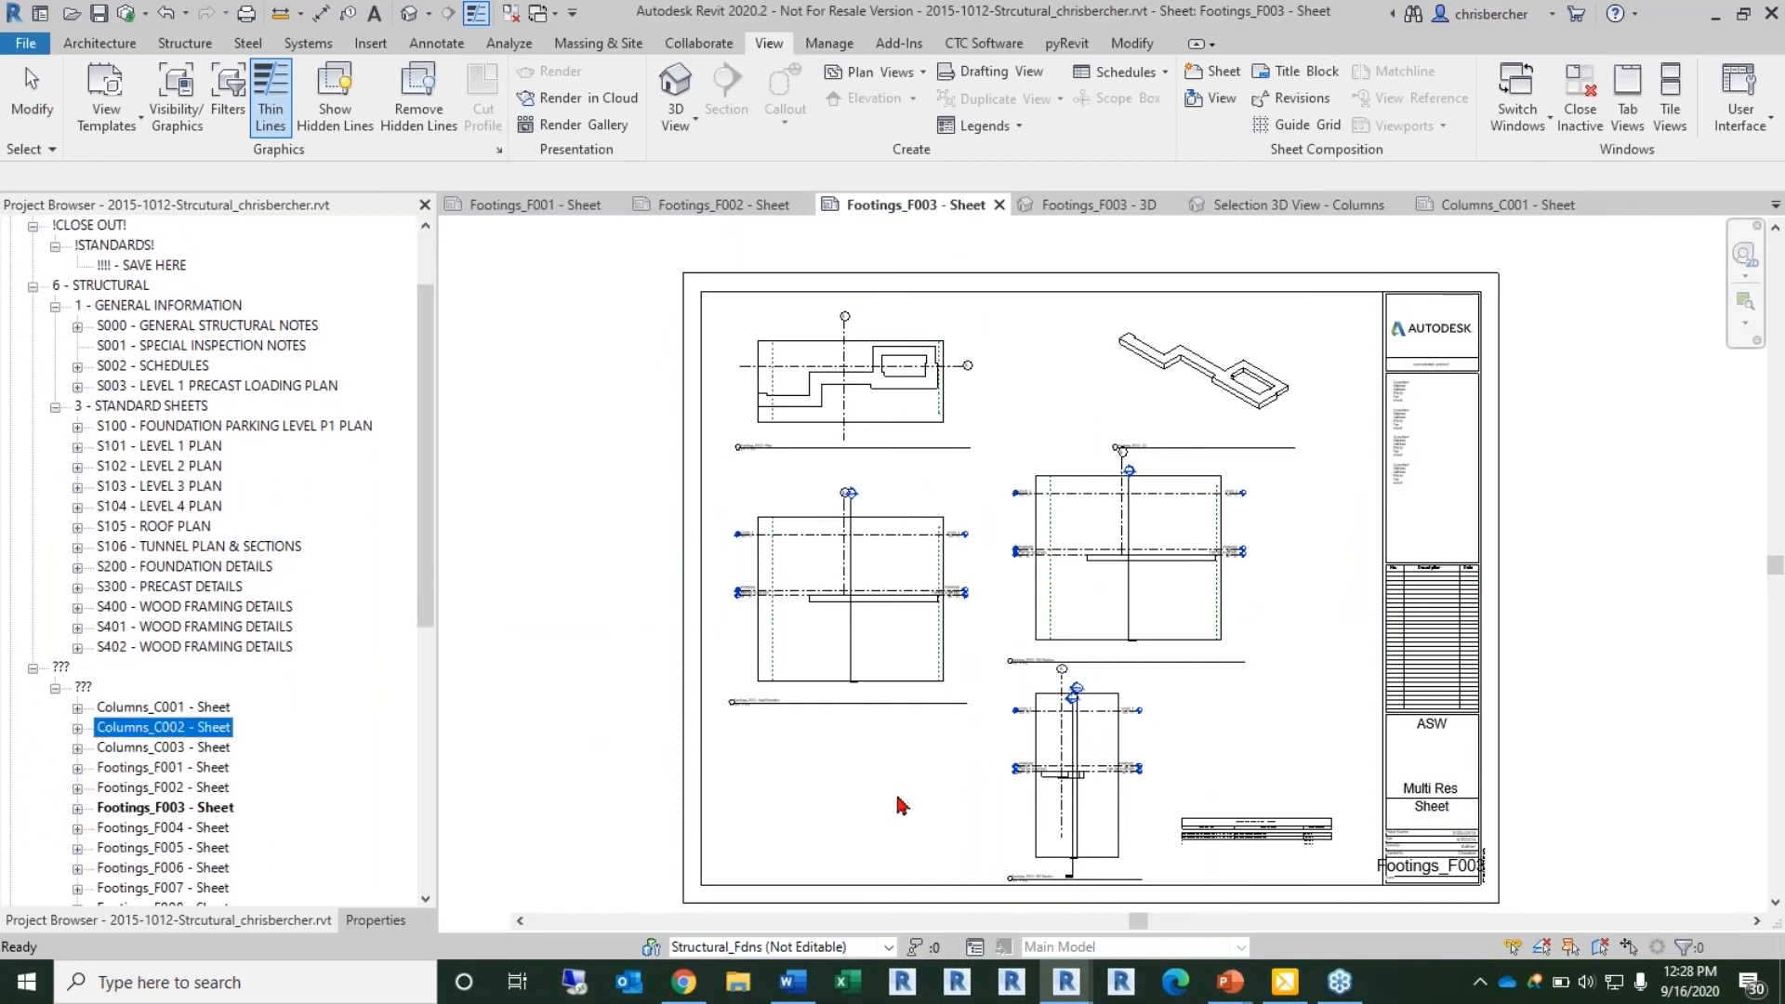
pyautogui.moveTo(1007, 699); pyautogui.dragTo(1030, 595, button='middle')
# Step: Move the 3D viewport from the lower-left corner of the Columns_C002 sheet to the upper part of the sheet
pyautogui.click(960, 754)
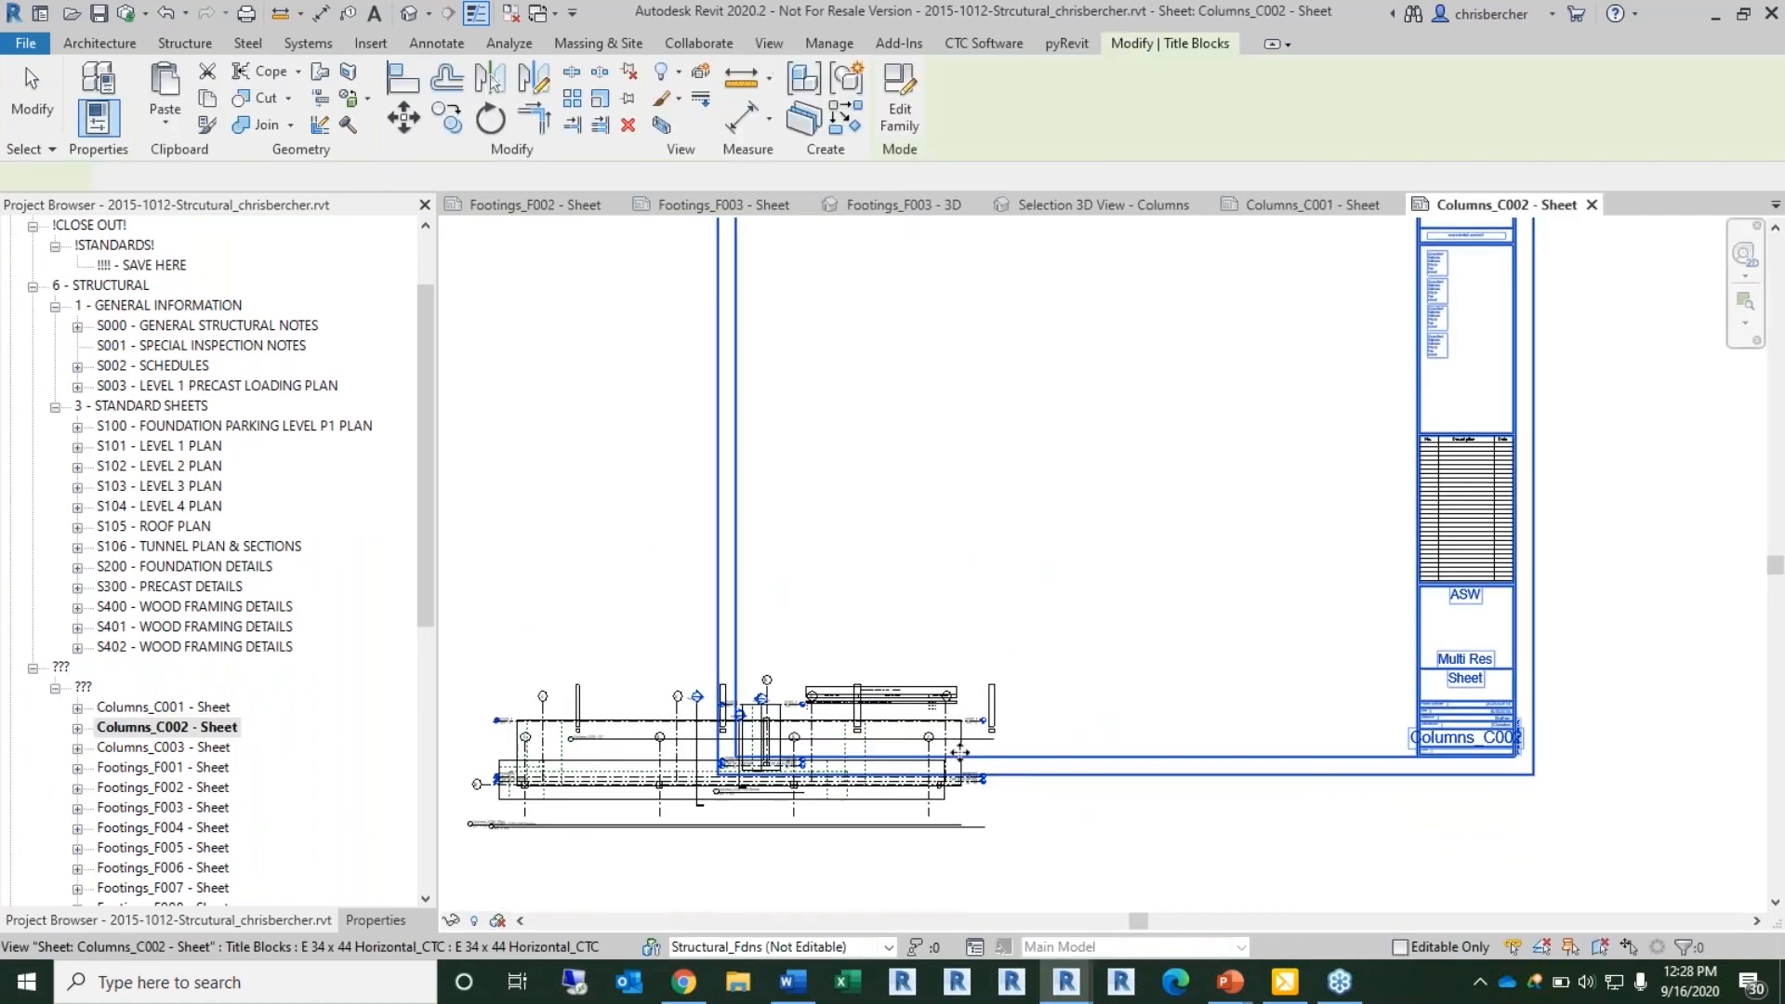
pyautogui.click(961, 824)
pyautogui.click(591, 684)
pyautogui.moveTo(589, 678); pyautogui.dragTo(940, 307)
pyautogui.scroll(3, 952, 321)
pyautogui.scroll(-3, 1021, 372)
pyautogui.moveTo(1227, 337); pyautogui.dragTo(1296, 322)
# Step: Place the EW section viewport in the lower middle of the Columns_C002 sheet and the plan viewport directly above it
pyautogui.click(555, 782)
pyautogui.moveTo(614, 762); pyautogui.dragTo(881, 370)
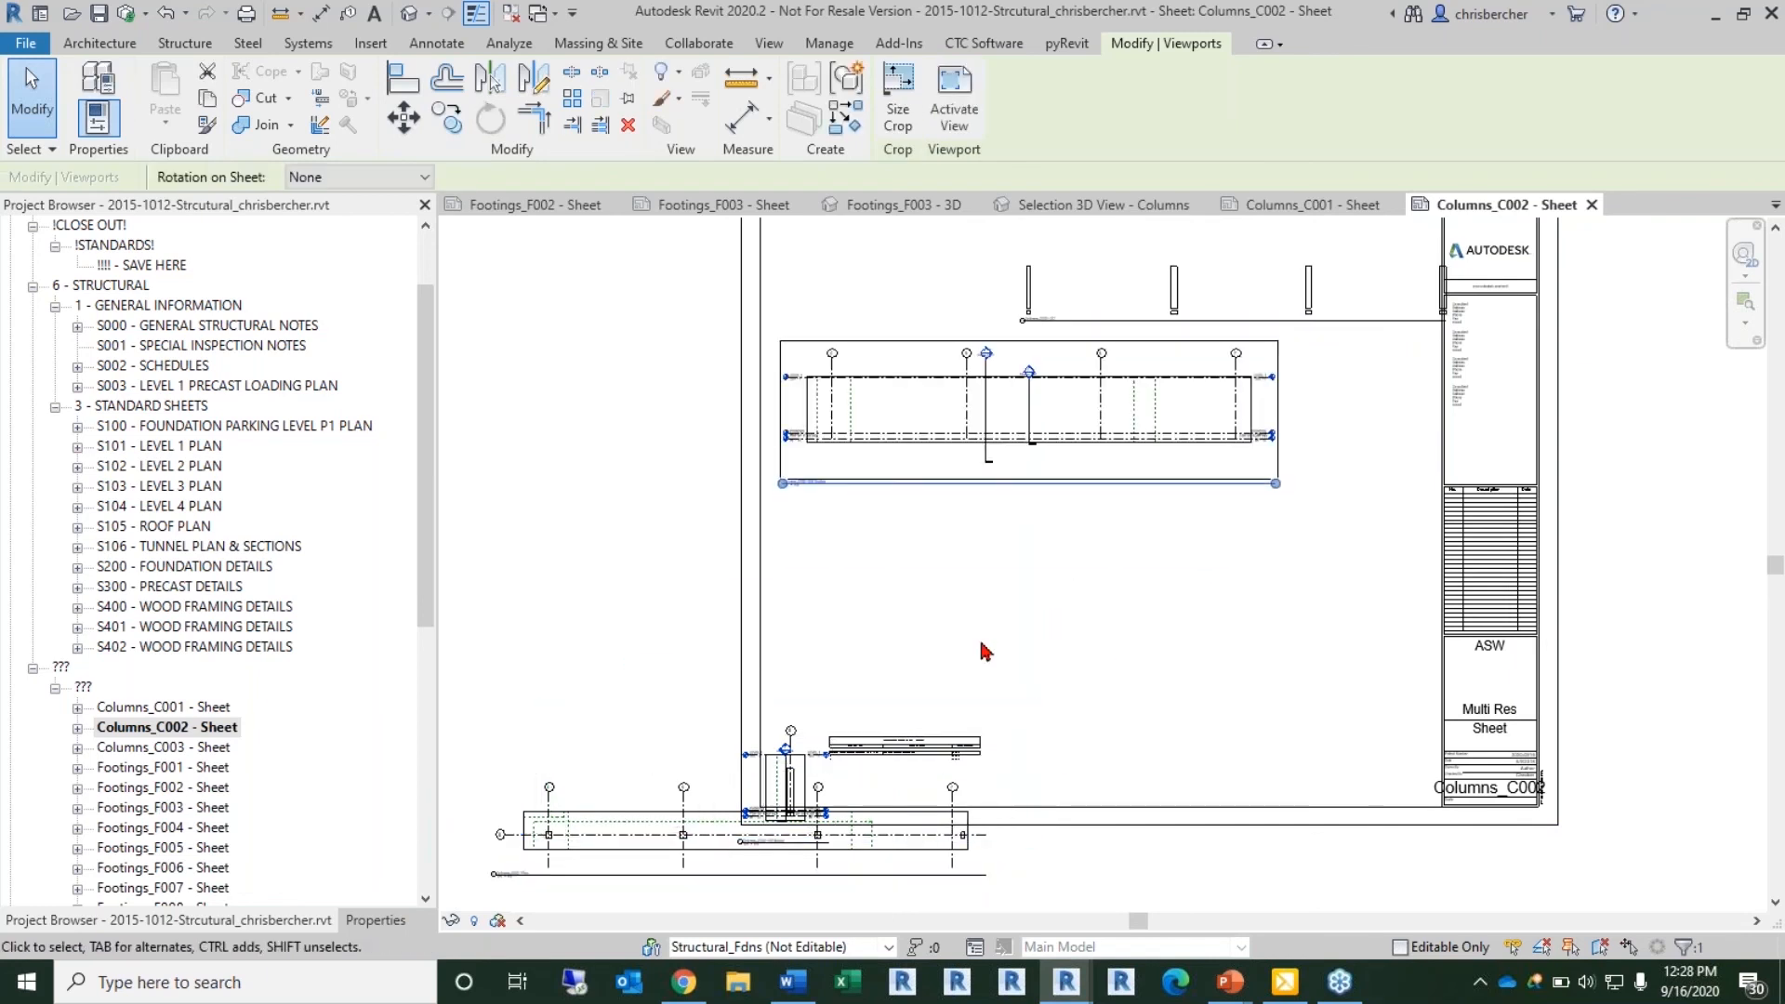
pyautogui.moveTo(1008, 470); pyautogui.dragTo(1000, 666)
pyautogui.click(700, 843)
pyautogui.moveTo(700, 844); pyautogui.dragTo(983, 441)
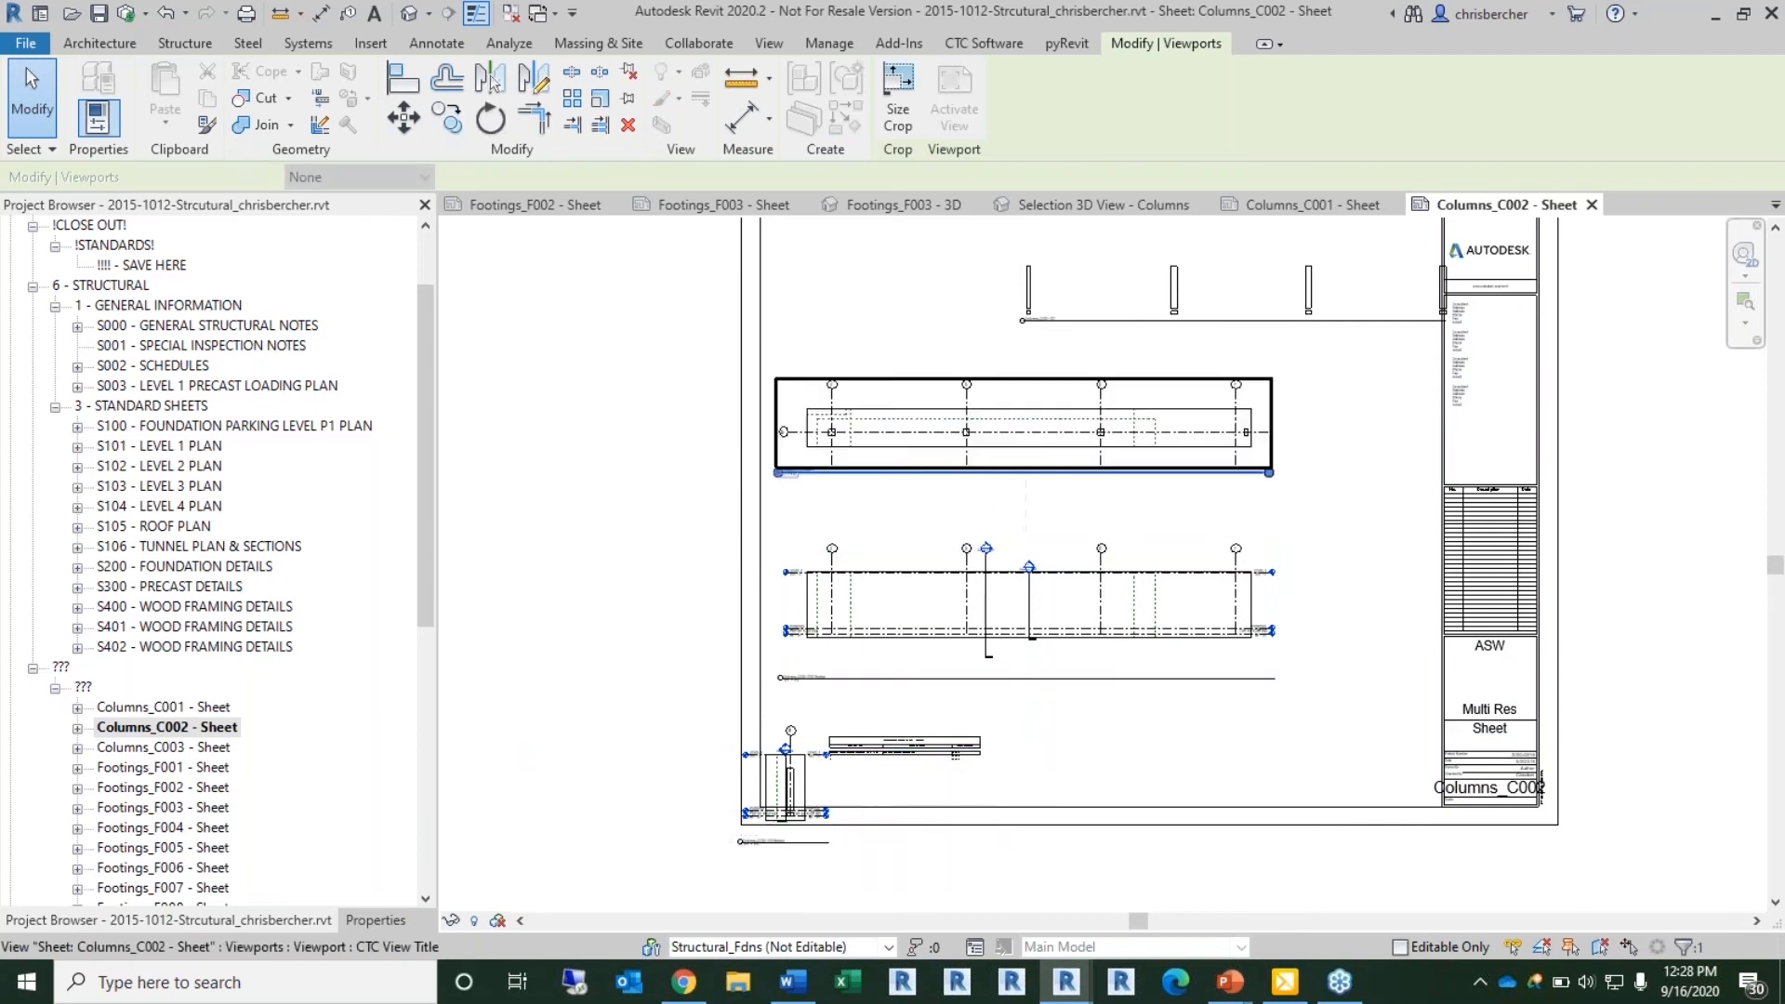
# Step: Move the NS section viewport to the sheet's lower-right corner beside the title block, and inspect the material take-off schedule
pyautogui.scroll(-3, 1112, 516)
pyautogui.click(901, 721)
pyautogui.moveTo(921, 707); pyautogui.dragTo(1294, 681)
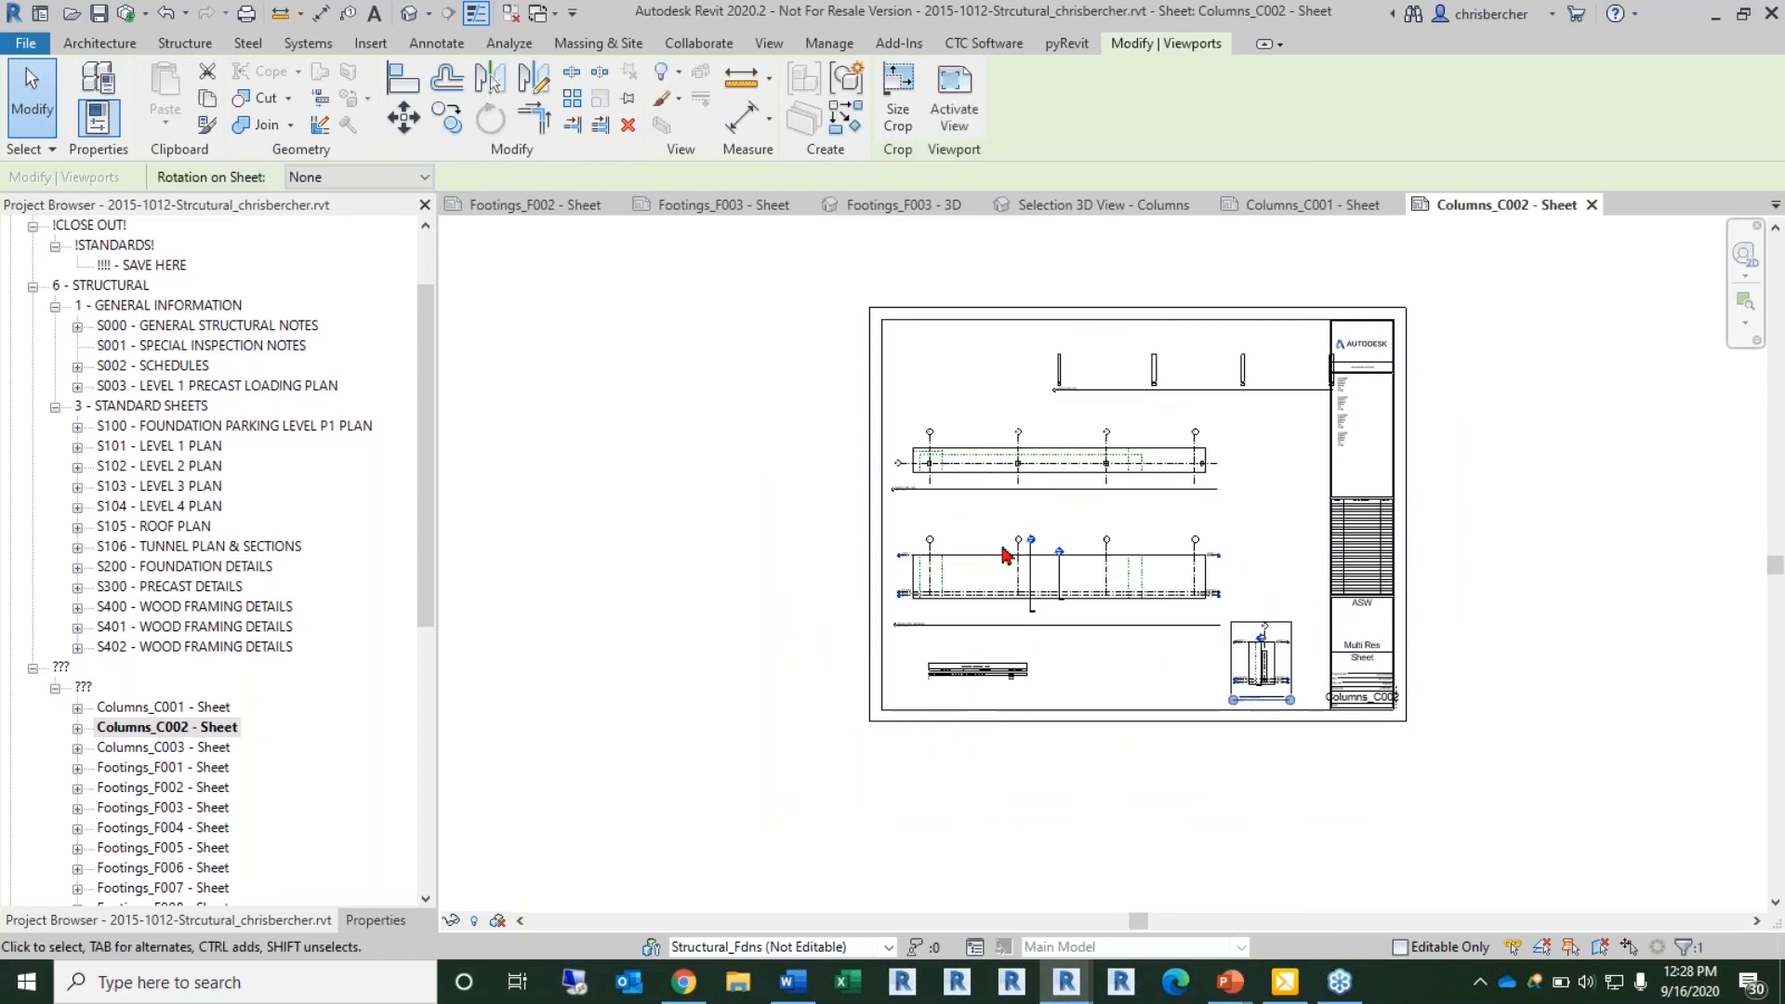
pyautogui.click(976, 671)
pyautogui.scroll(5, 985, 670)
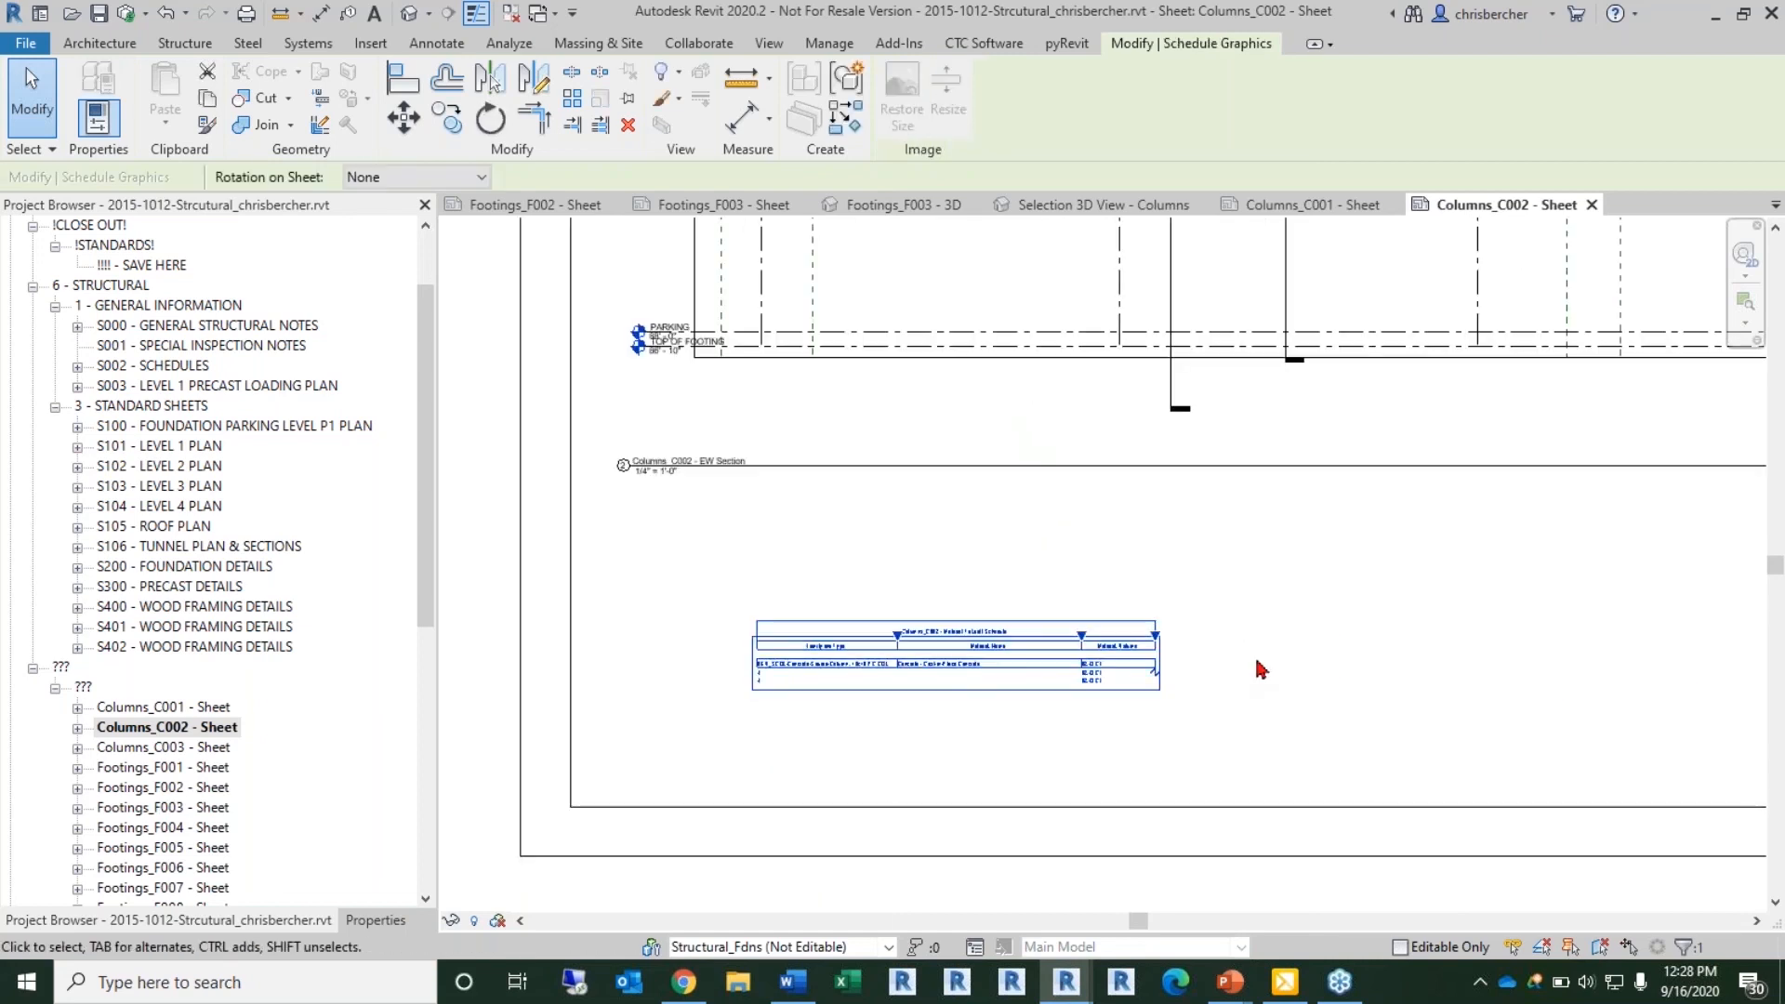
pyautogui.click(1261, 669)
pyautogui.scroll(-4, 1261, 670)
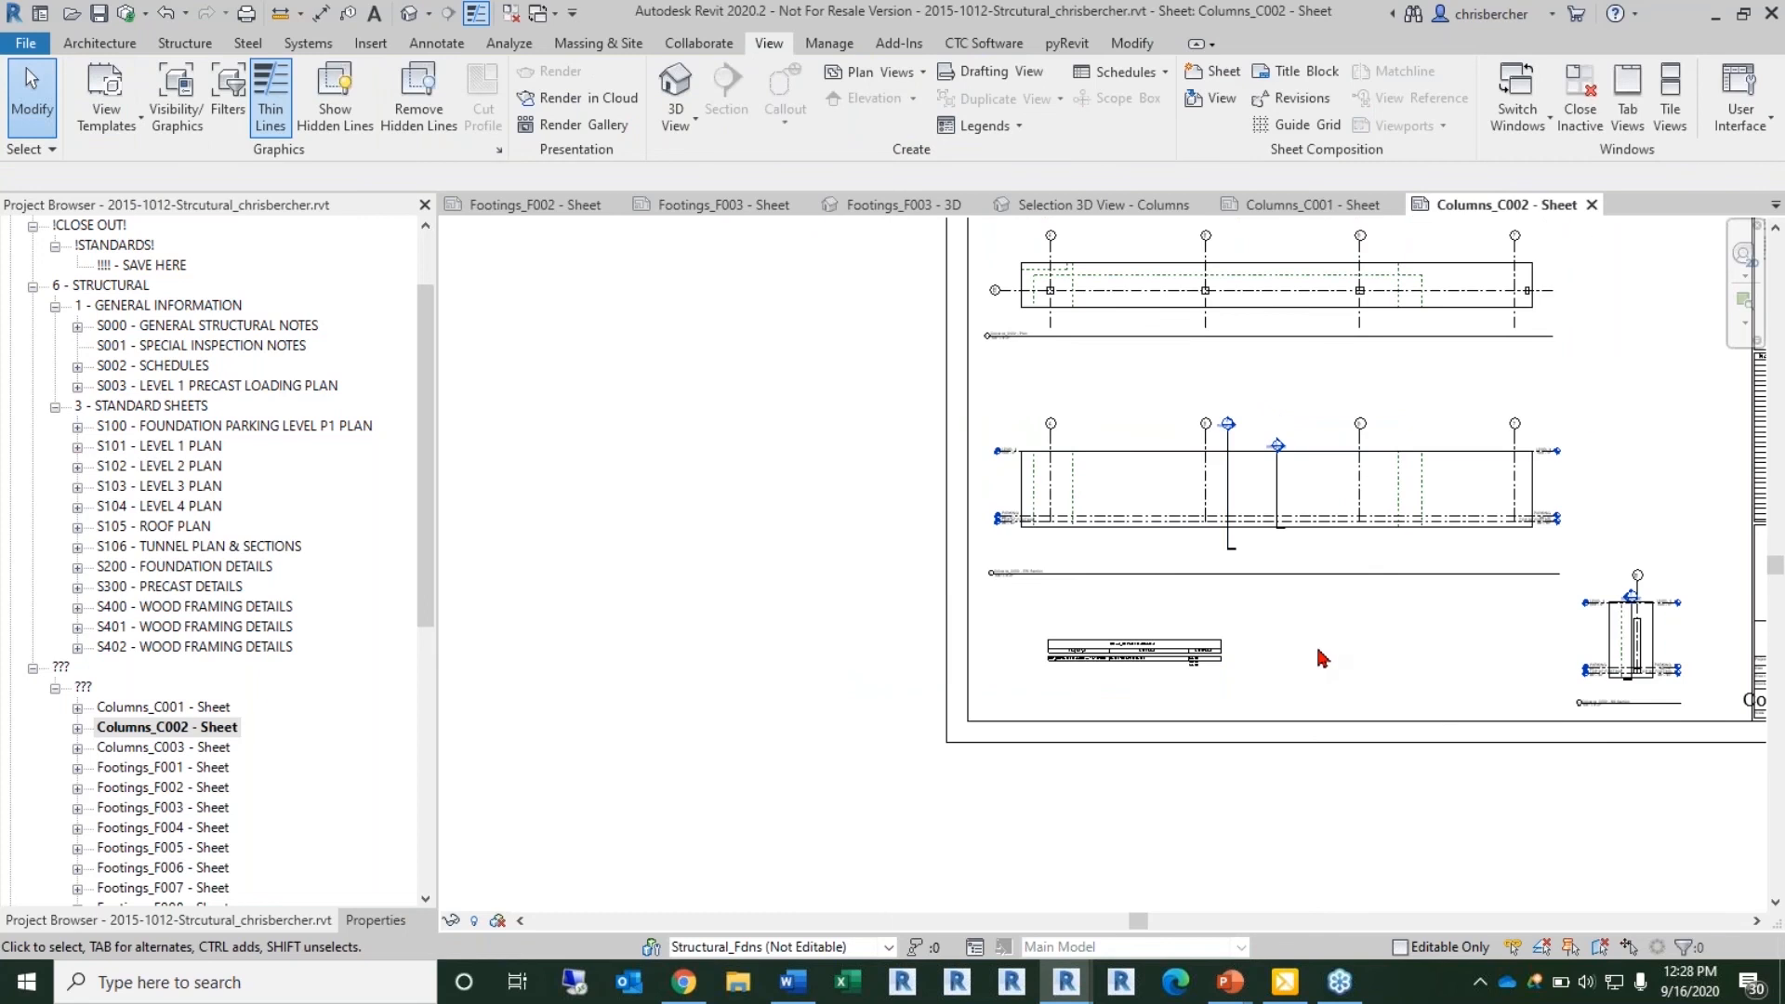
pyautogui.moveTo(1276, 612); pyautogui.dragTo(1014, 750, button='middle')
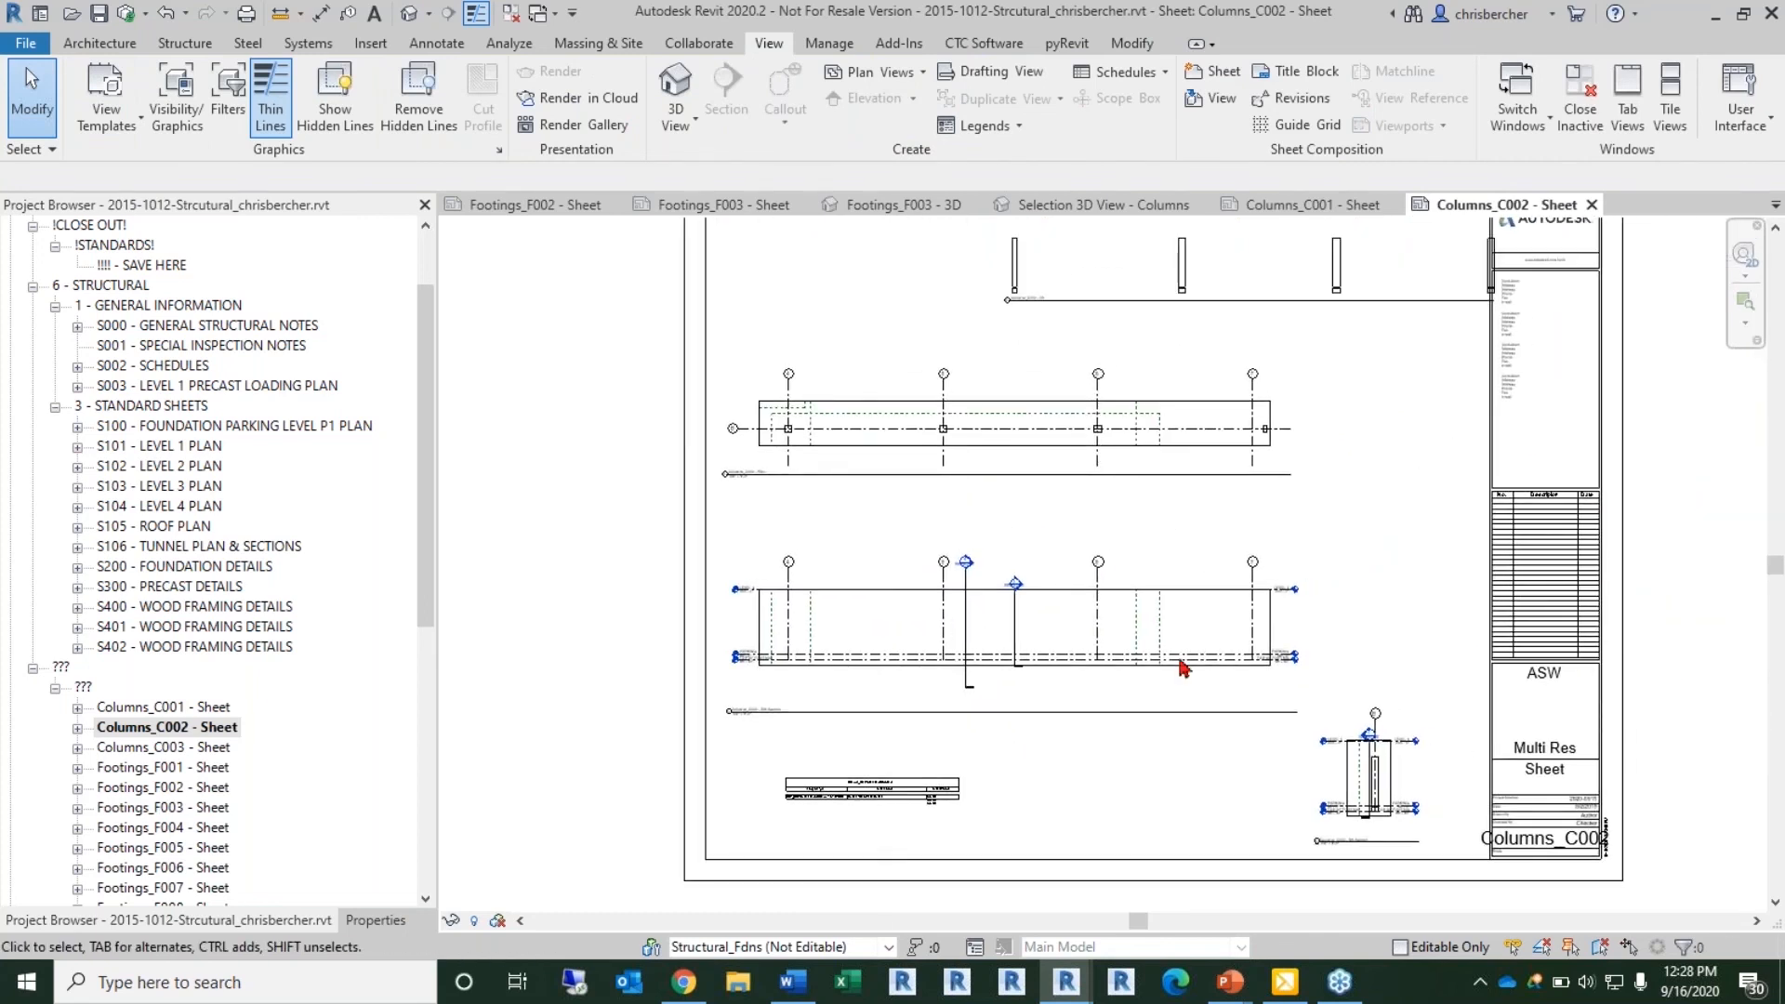
# Step: Shift the 3D viewport left on the Columns_C002 sheet so its last column clears the title block
pyautogui.click(1102, 297)
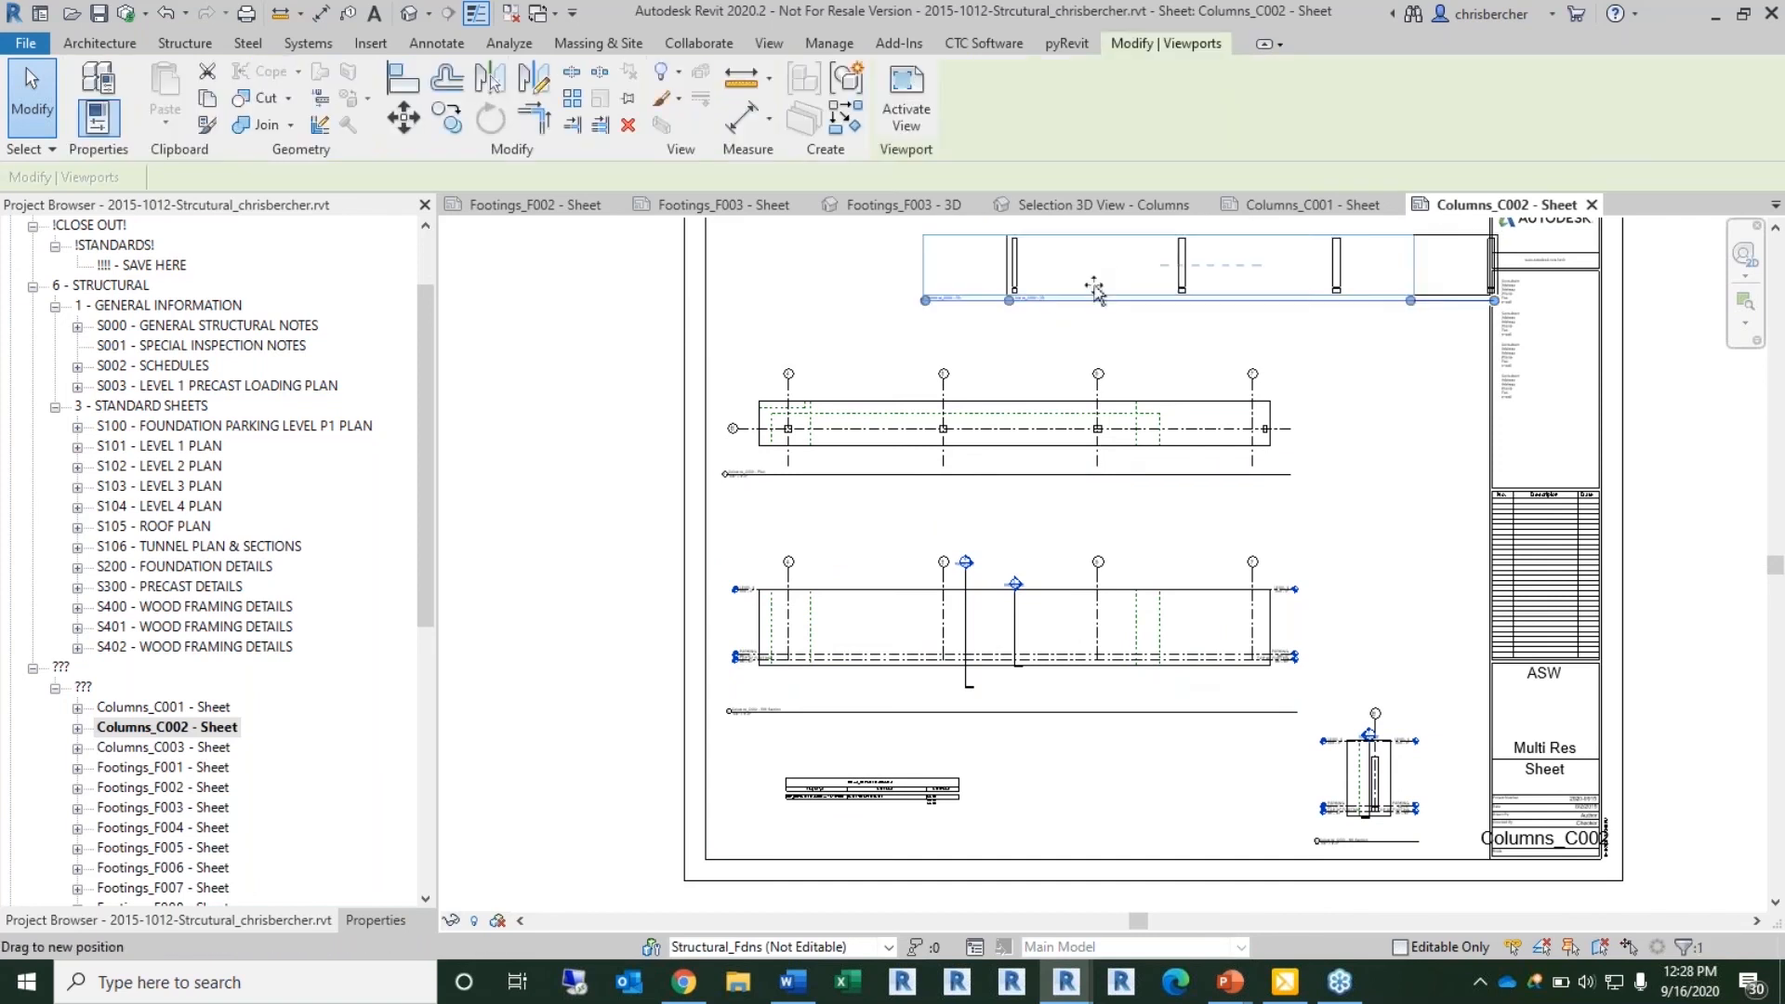
pyautogui.moveTo(1095, 290); pyautogui.dragTo(1003, 290)
pyautogui.click(704, 802)
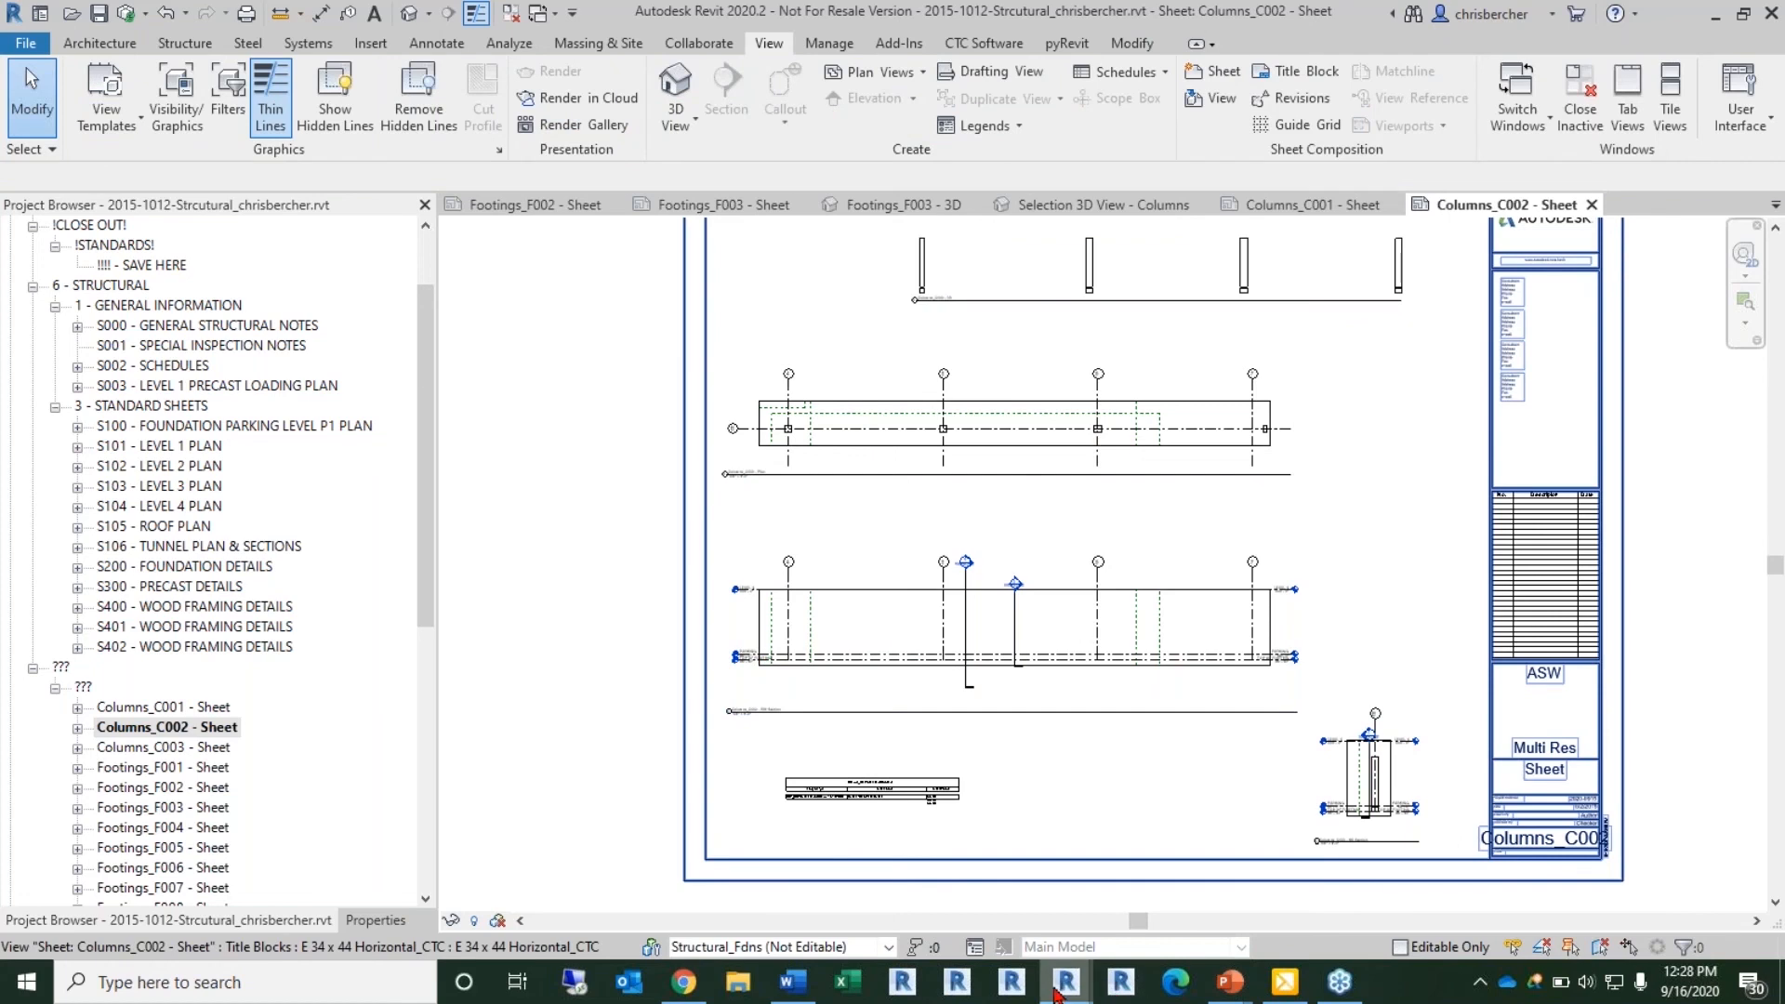
# Step: Review the view templates, scales and sequence graphic overrides in the Fab Sheets settings, and open the sequence management list
pyautogui.moveTo(1063, 987)
pyautogui.click(944, 887)
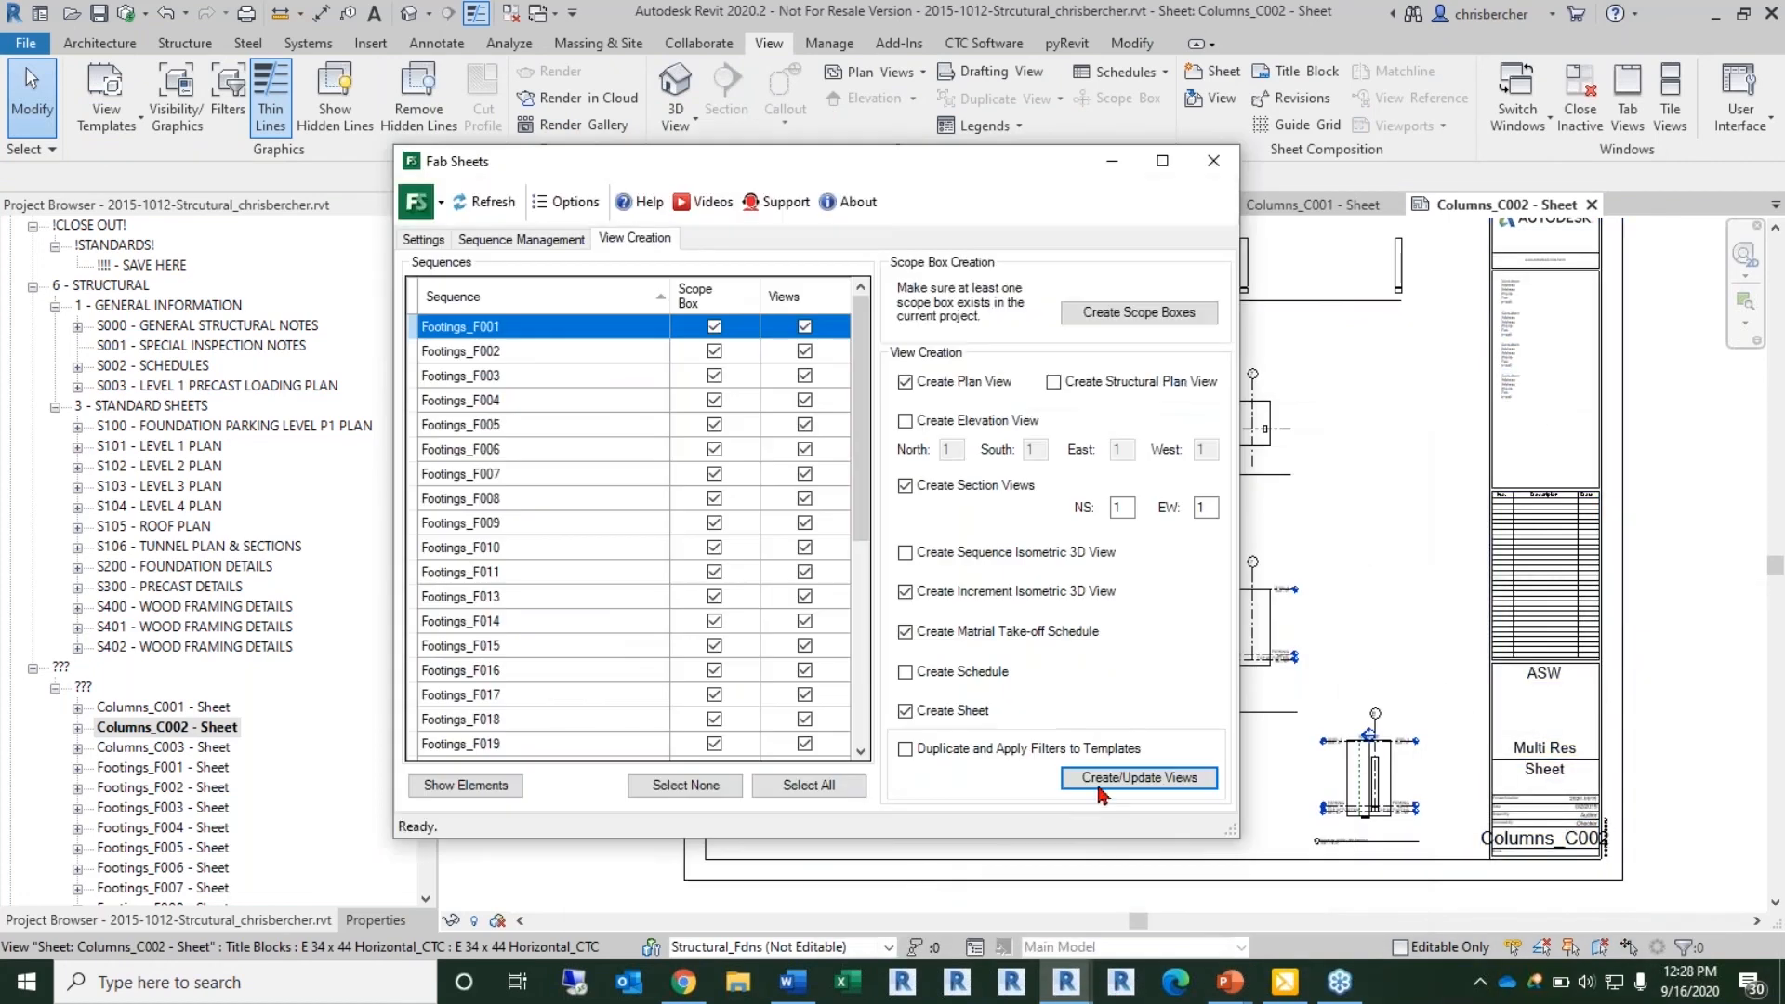
pyautogui.click(423, 239)
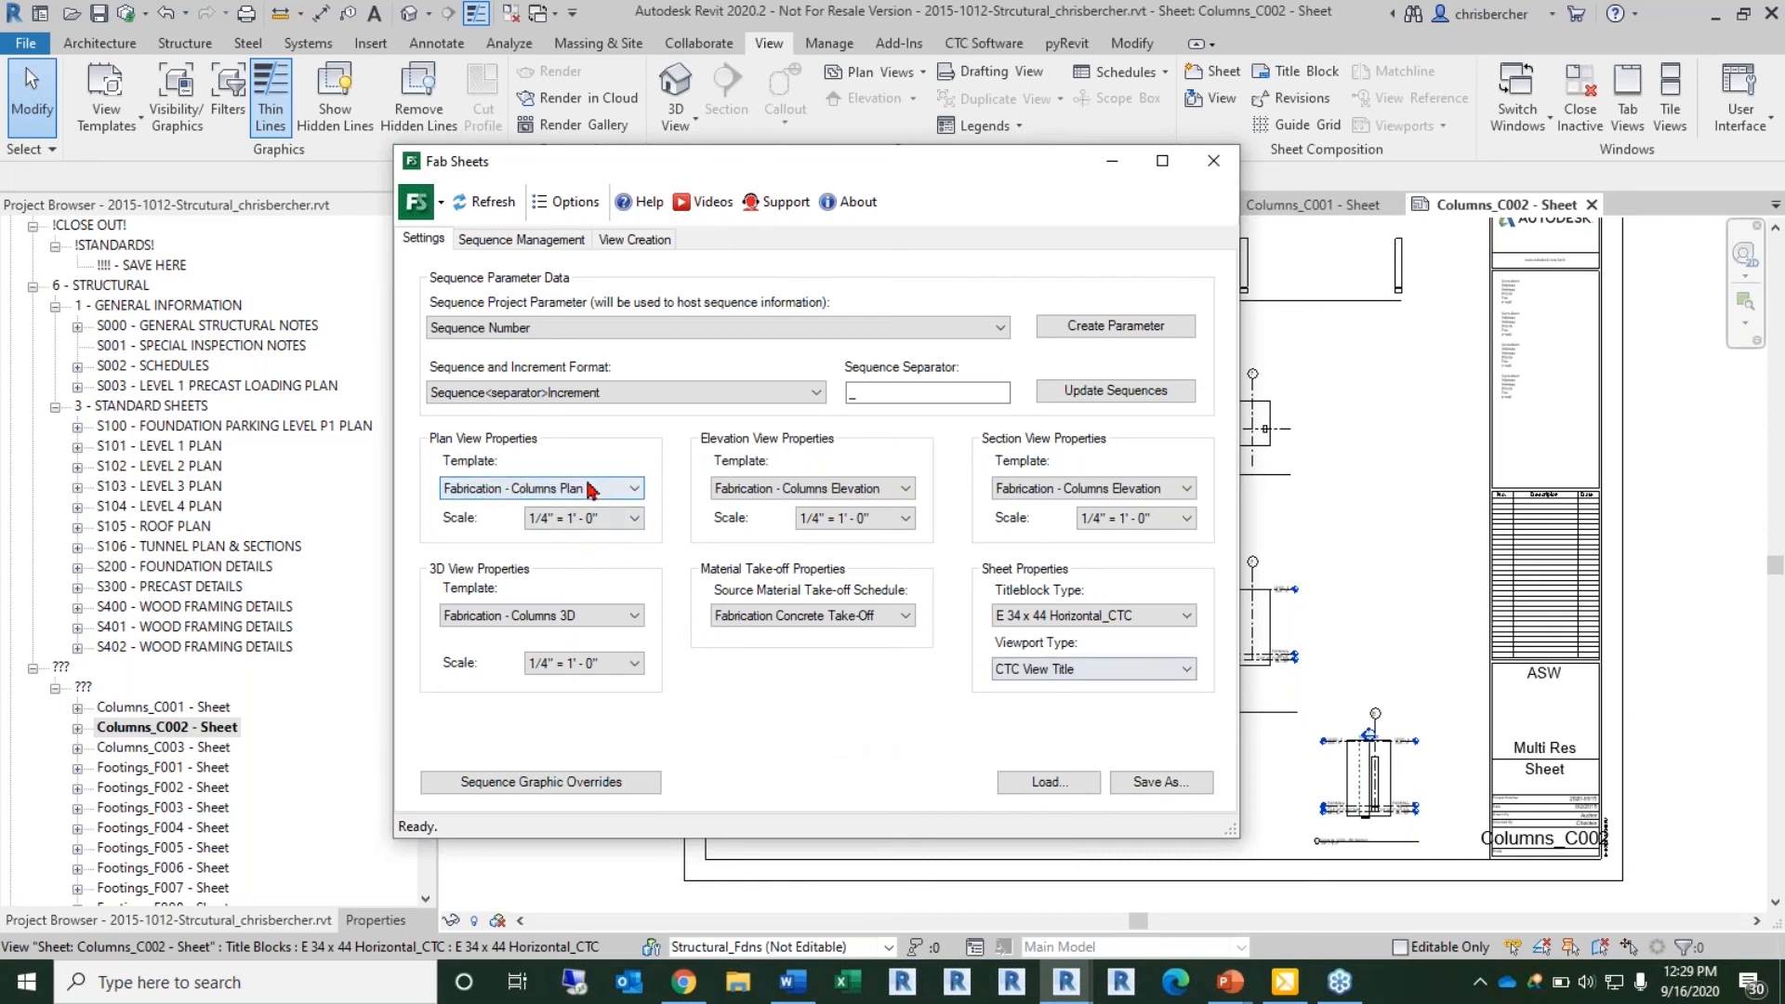
pyautogui.click(485, 495)
pyautogui.click(797, 735)
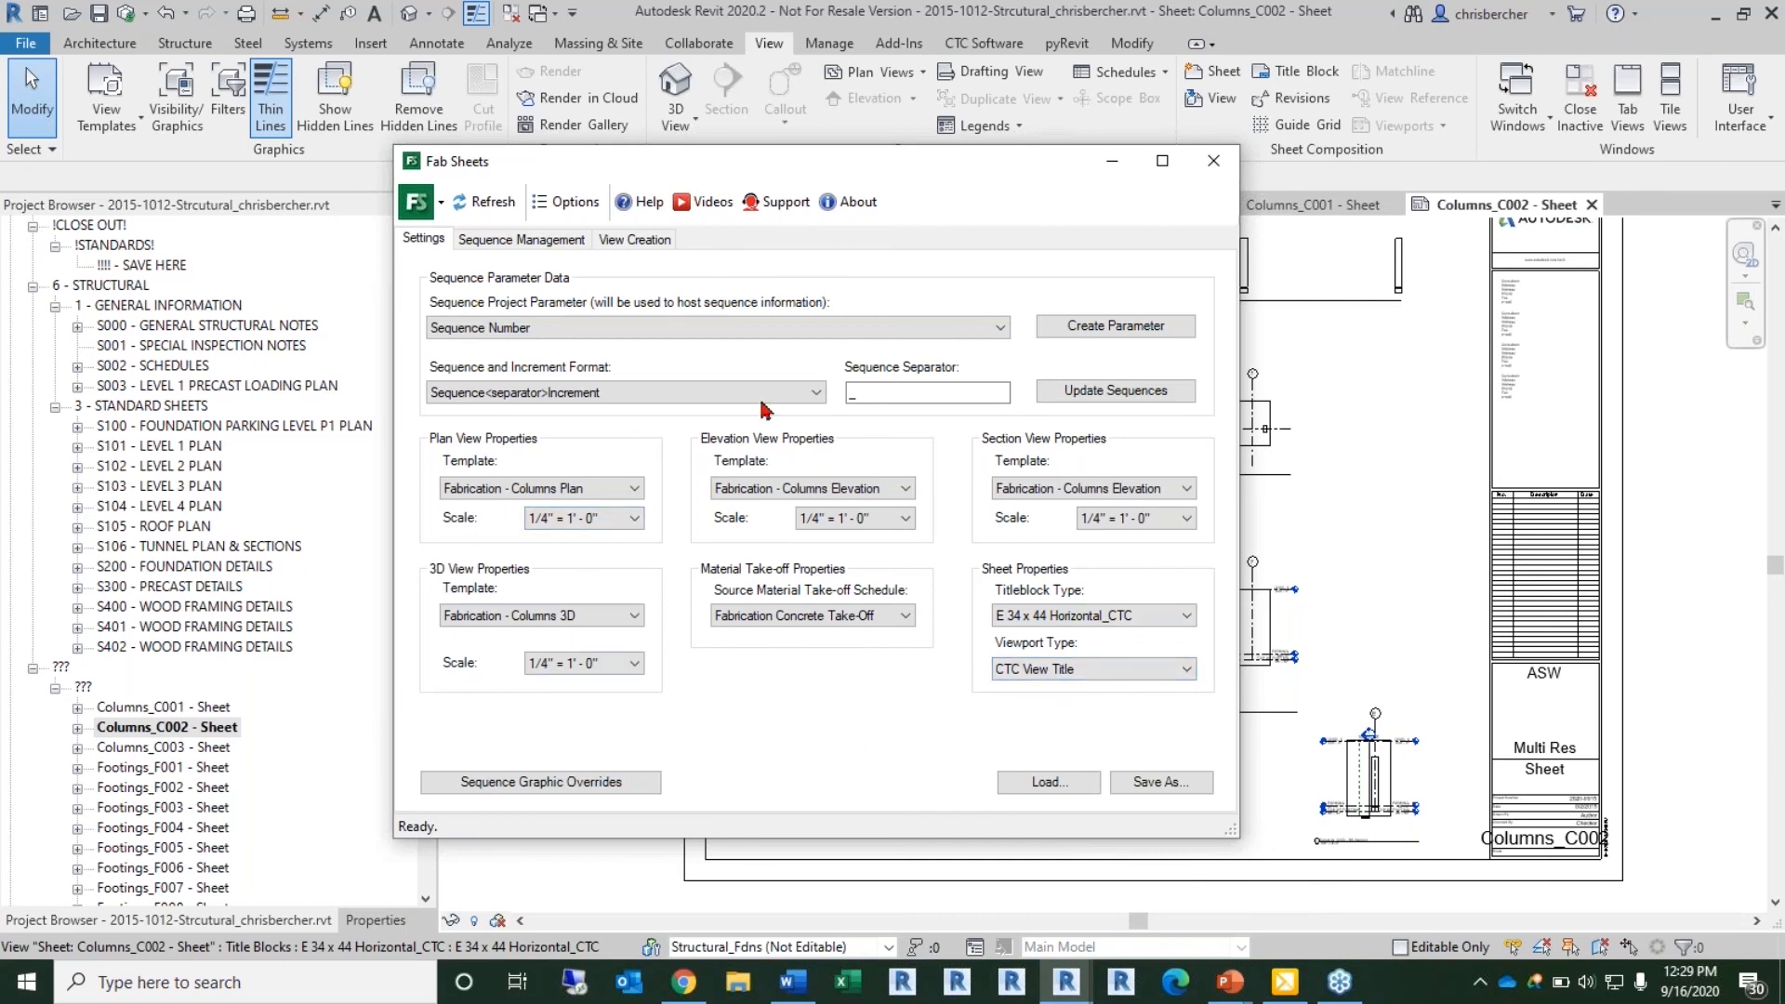
pyautogui.click(549, 787)
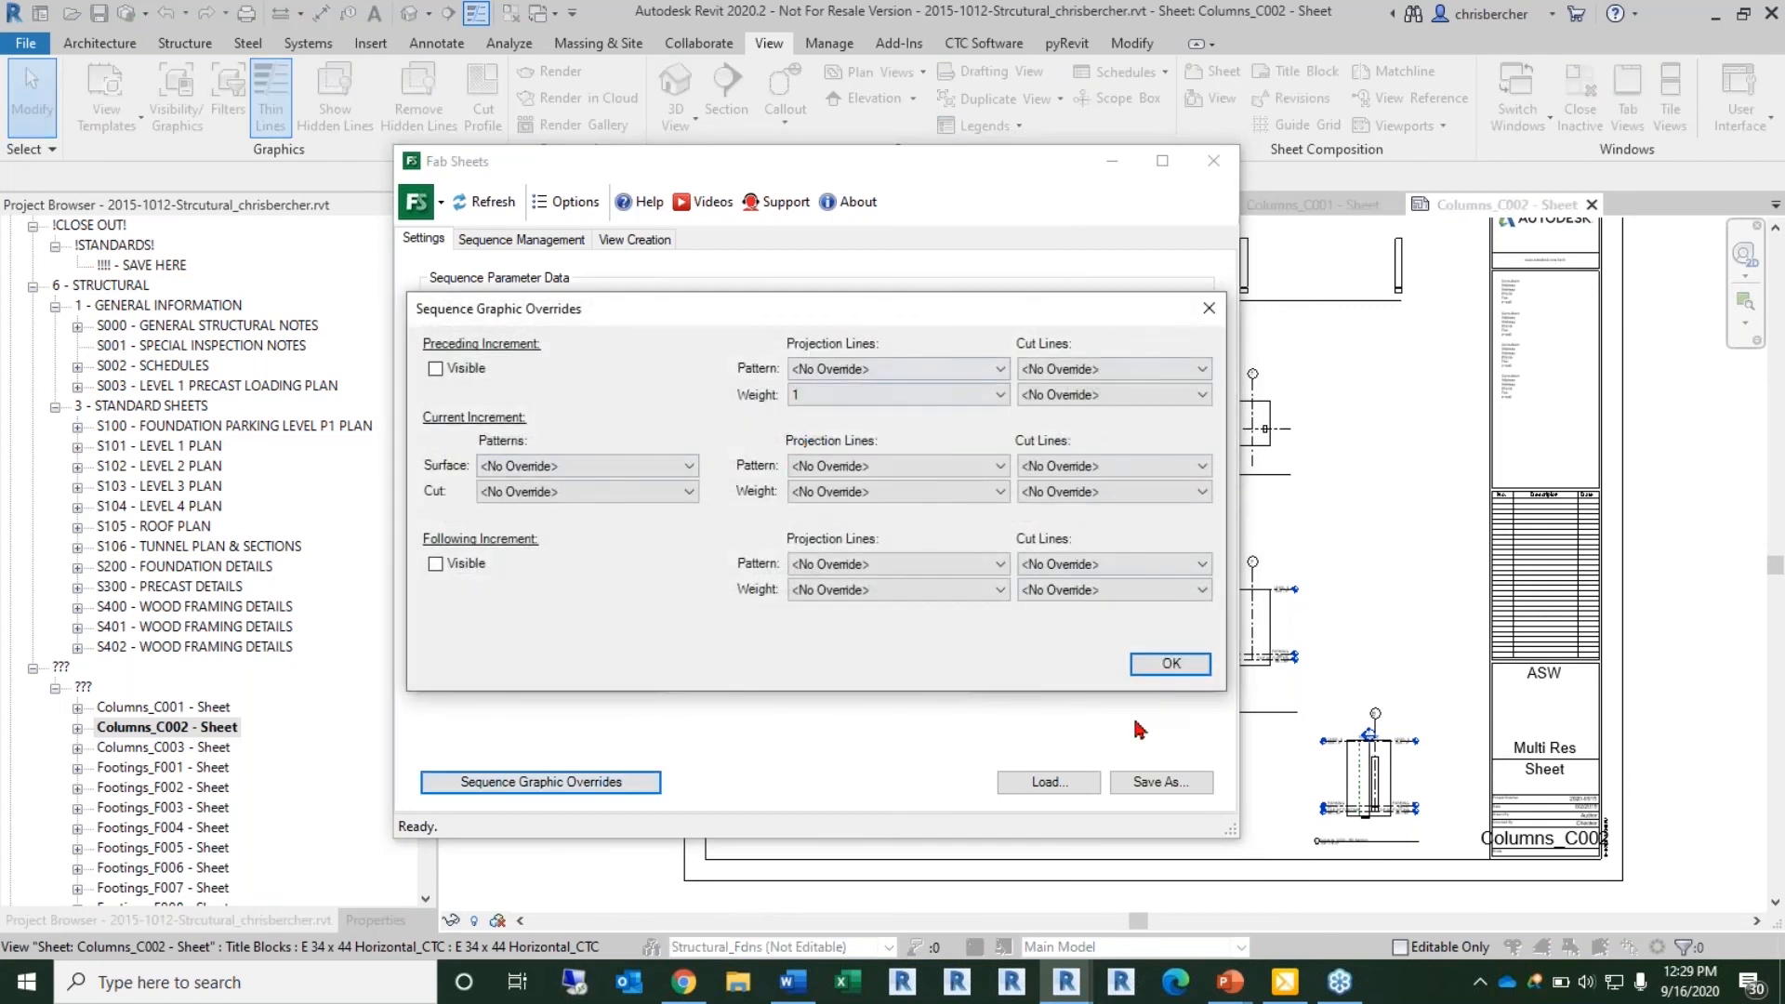
pyautogui.click(1154, 662)
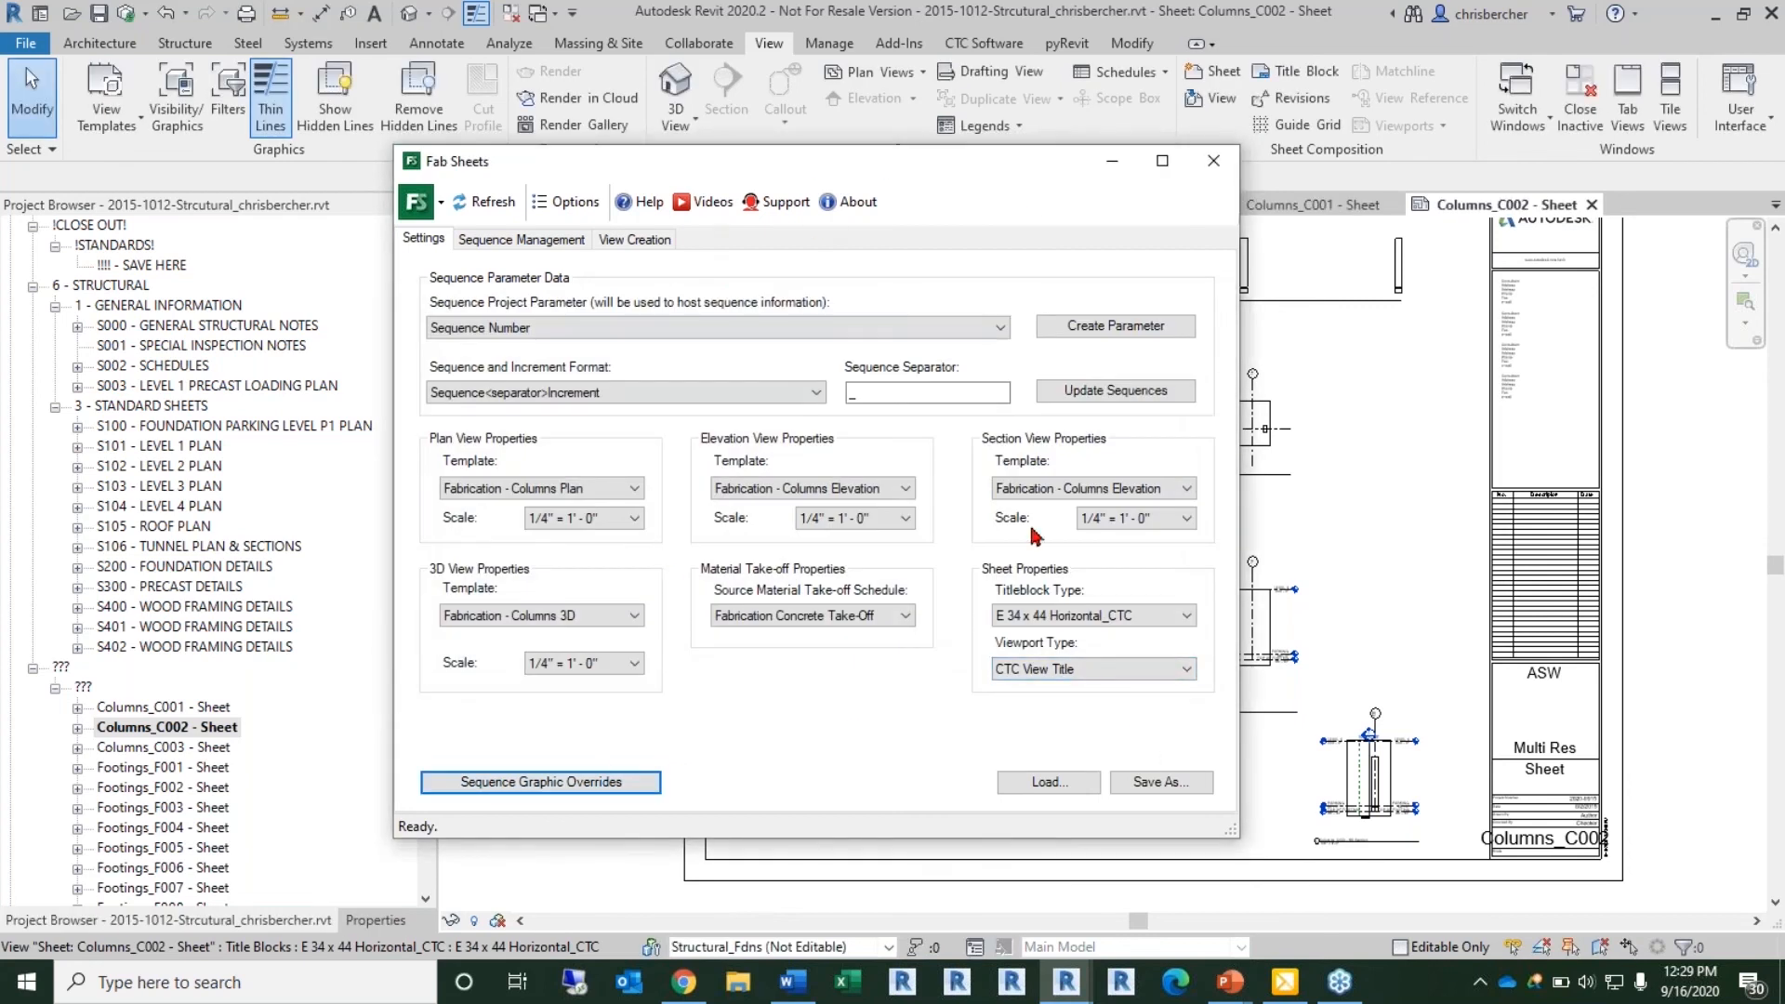
pyautogui.click(561, 239)
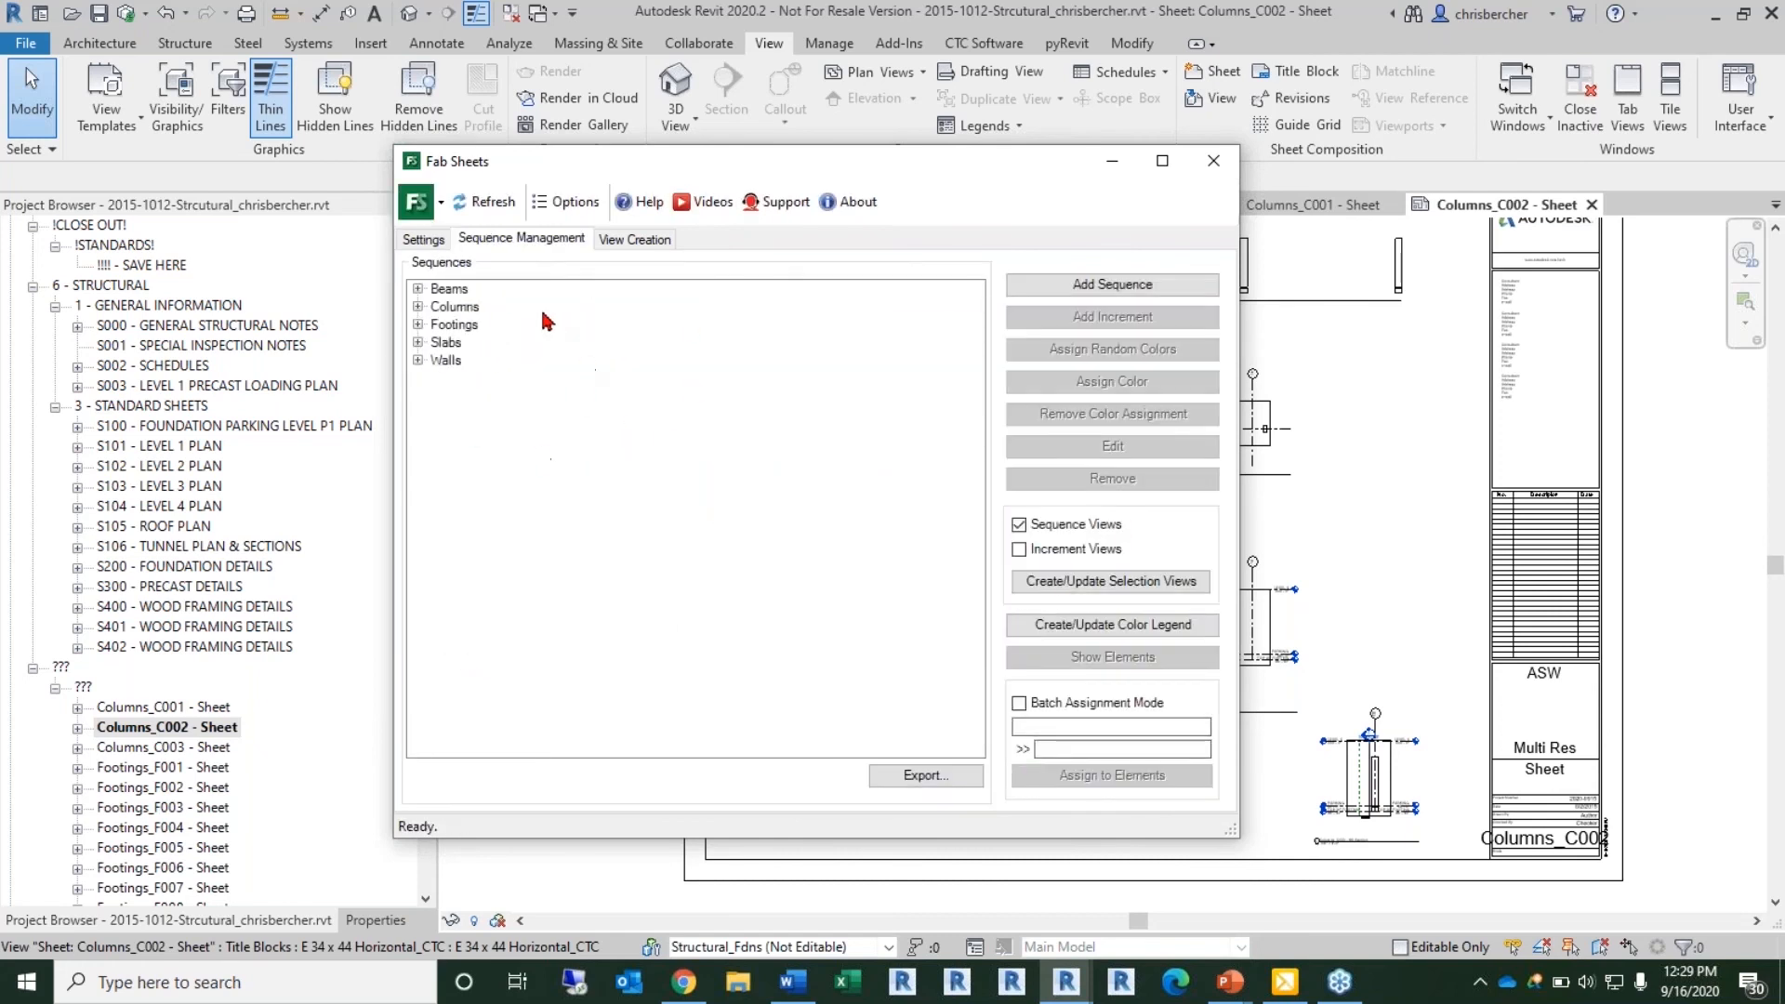
# Step: Save the current Fab Sheets settings to Concrete Pours.fssettings in the 04-Fab Sheets folder, replacing the existing file
pyautogui.click(423, 239)
pyautogui.click(418, 201)
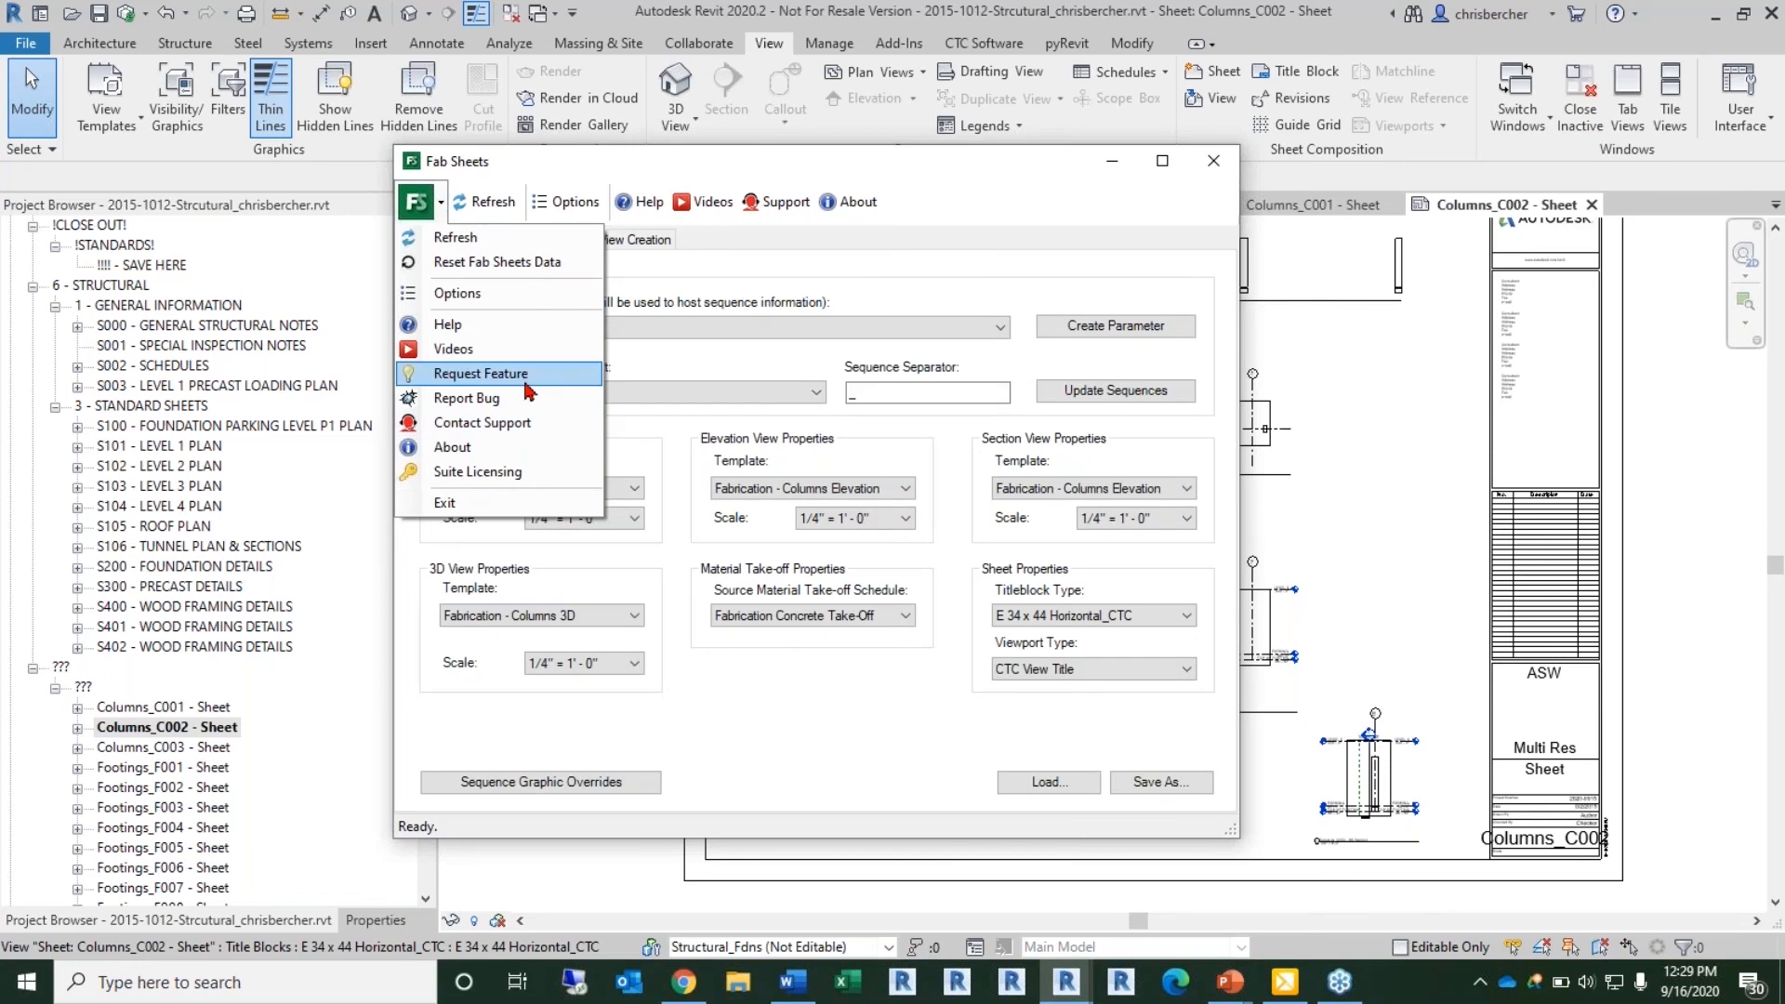
pyautogui.click(970, 229)
pyautogui.click(1164, 782)
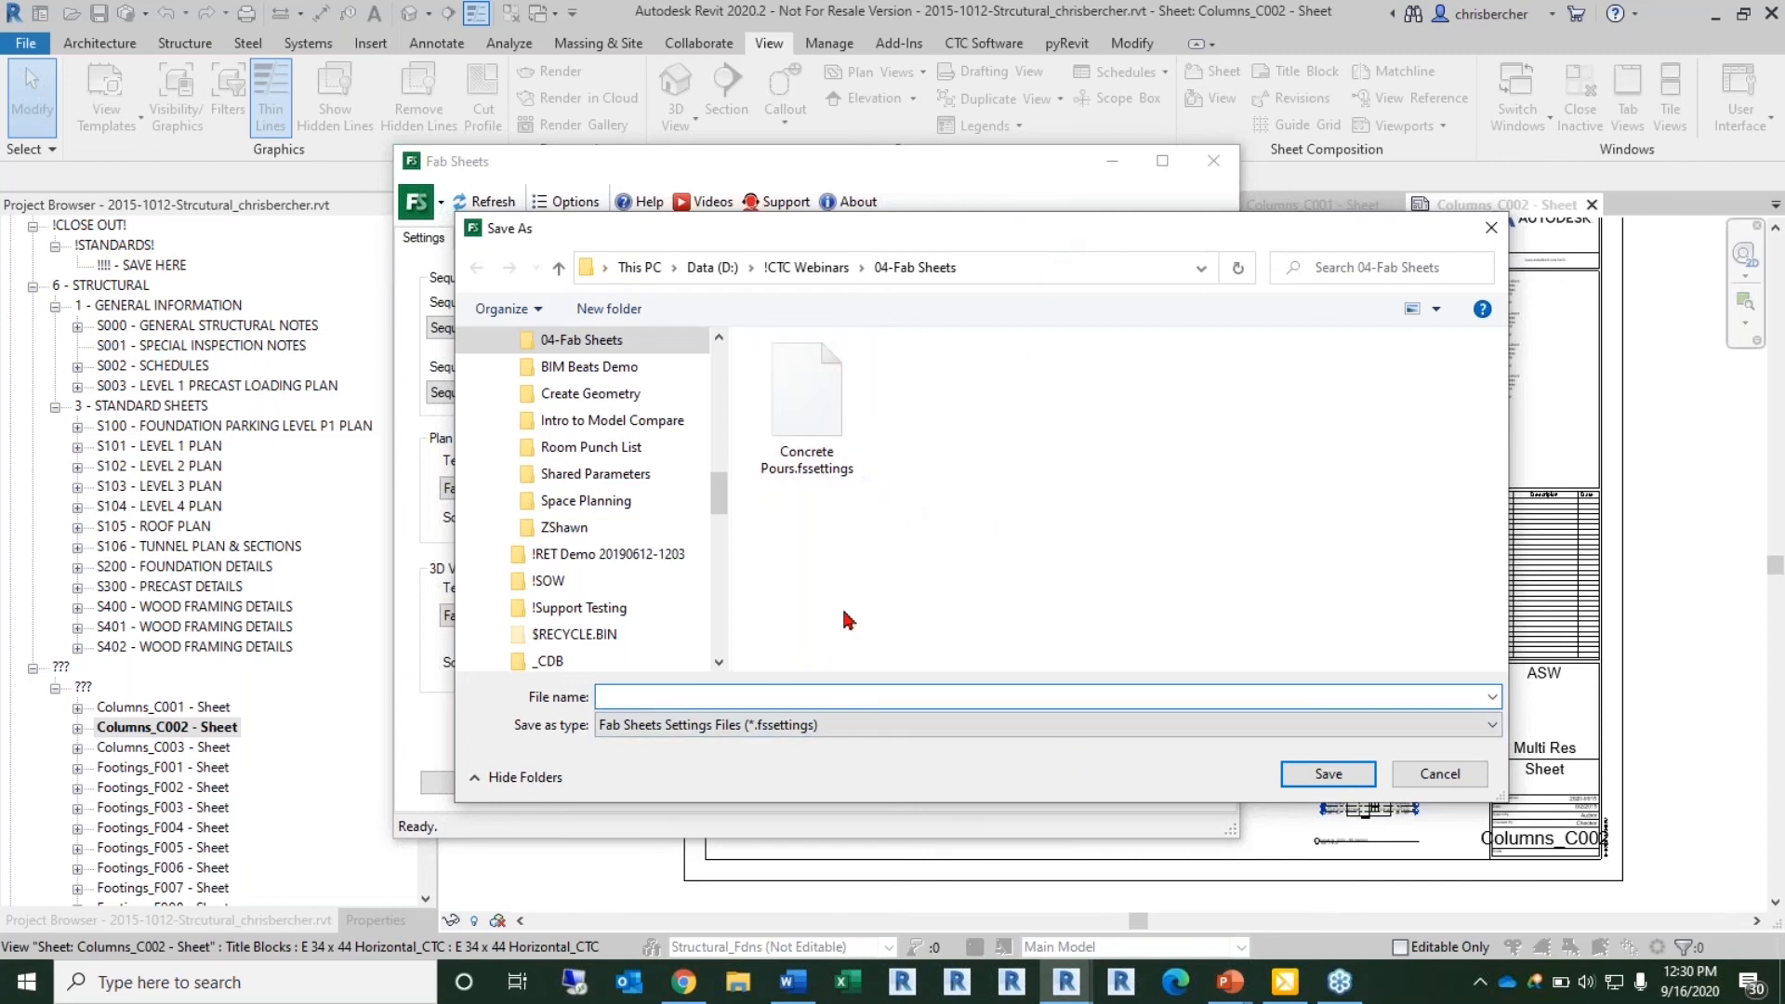
pyautogui.click(809, 409)
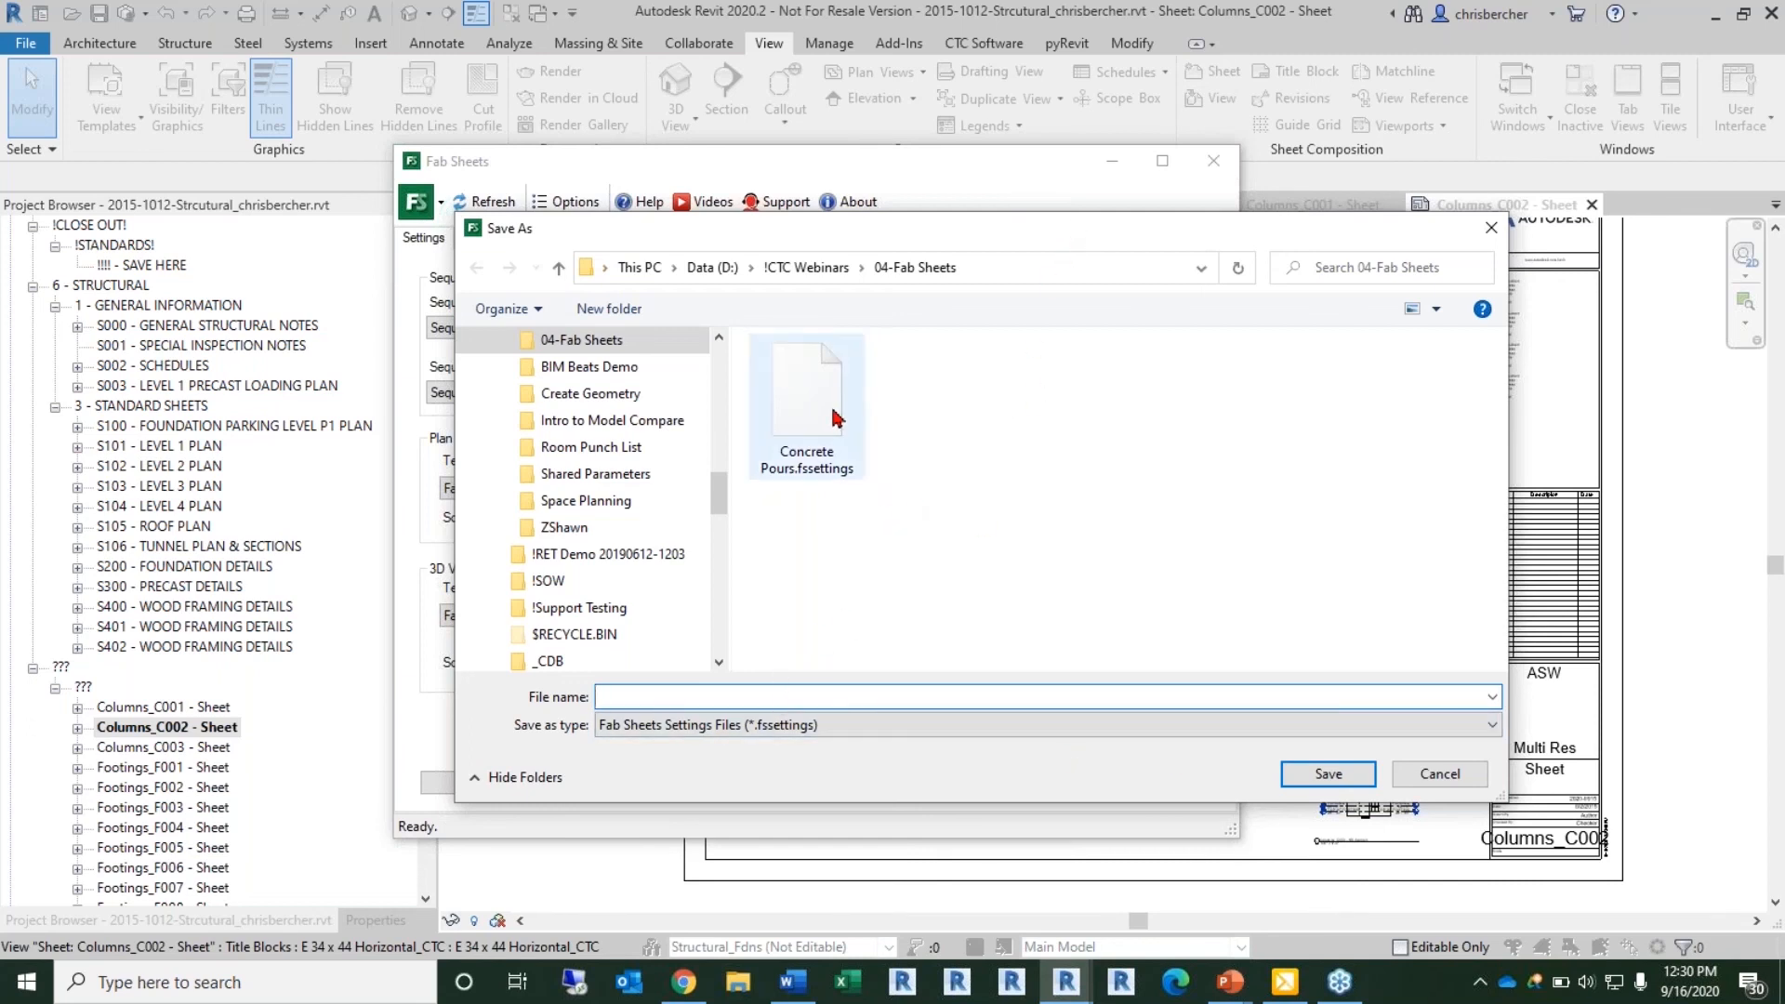
pyautogui.click(1325, 774)
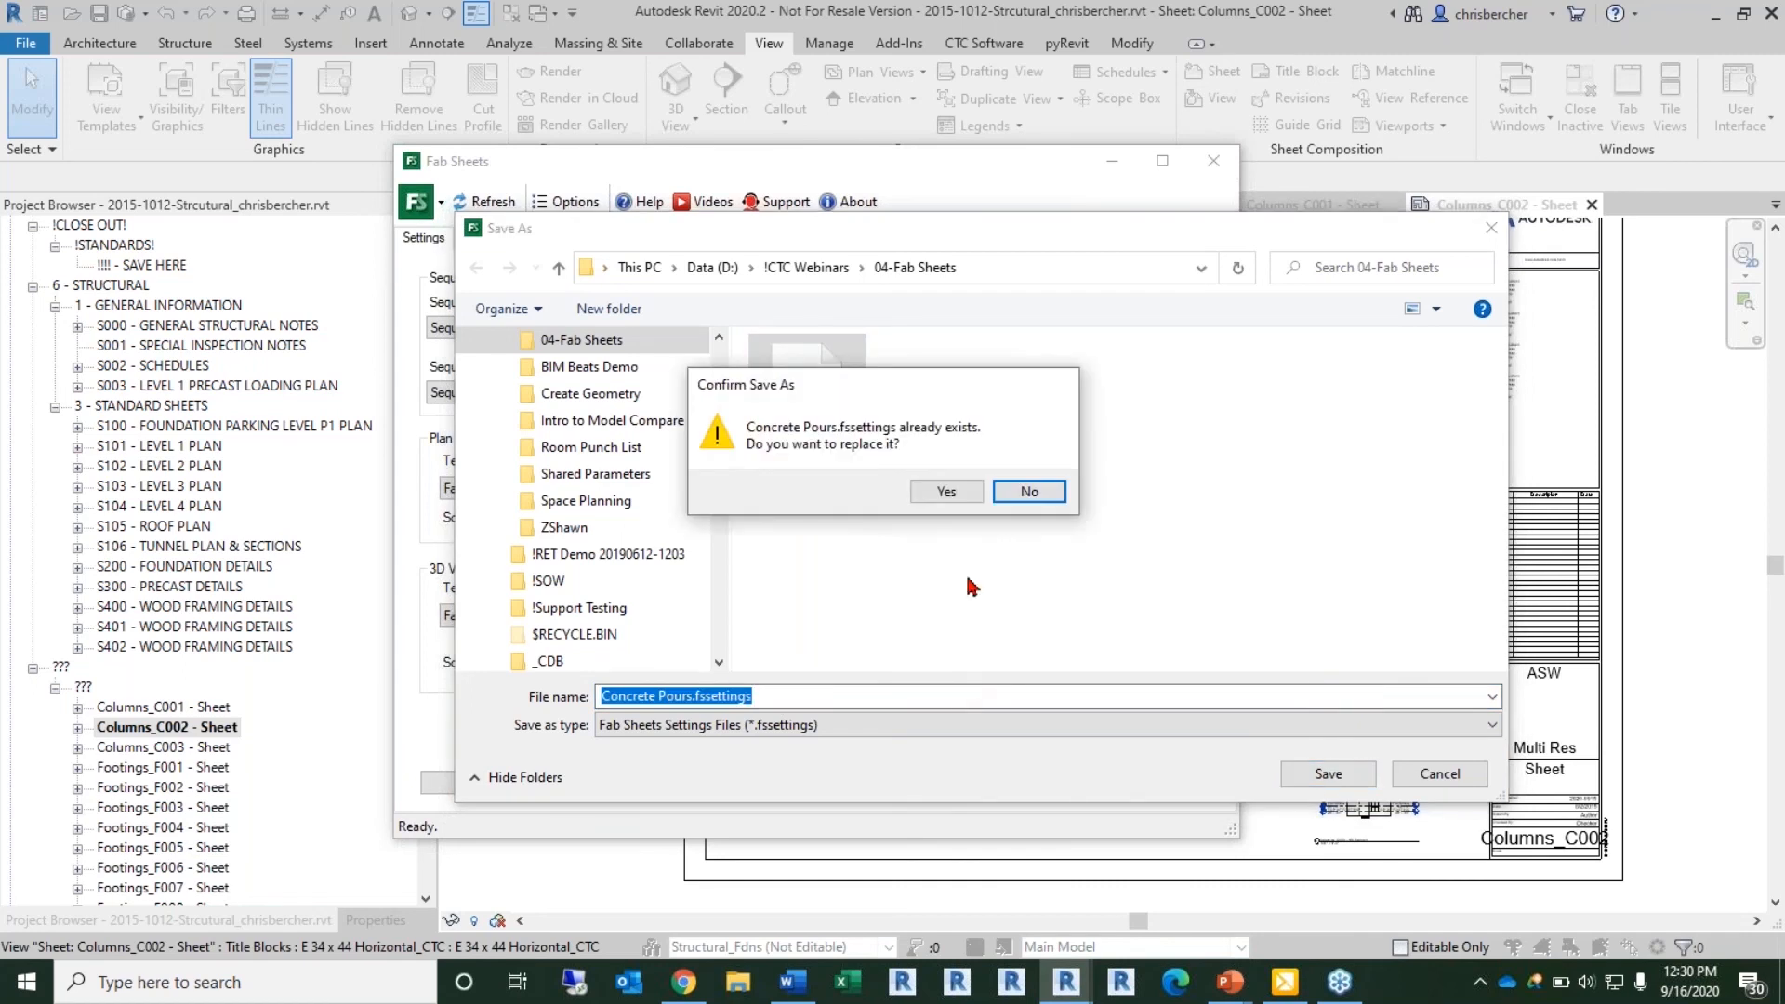
pyautogui.click(958, 490)
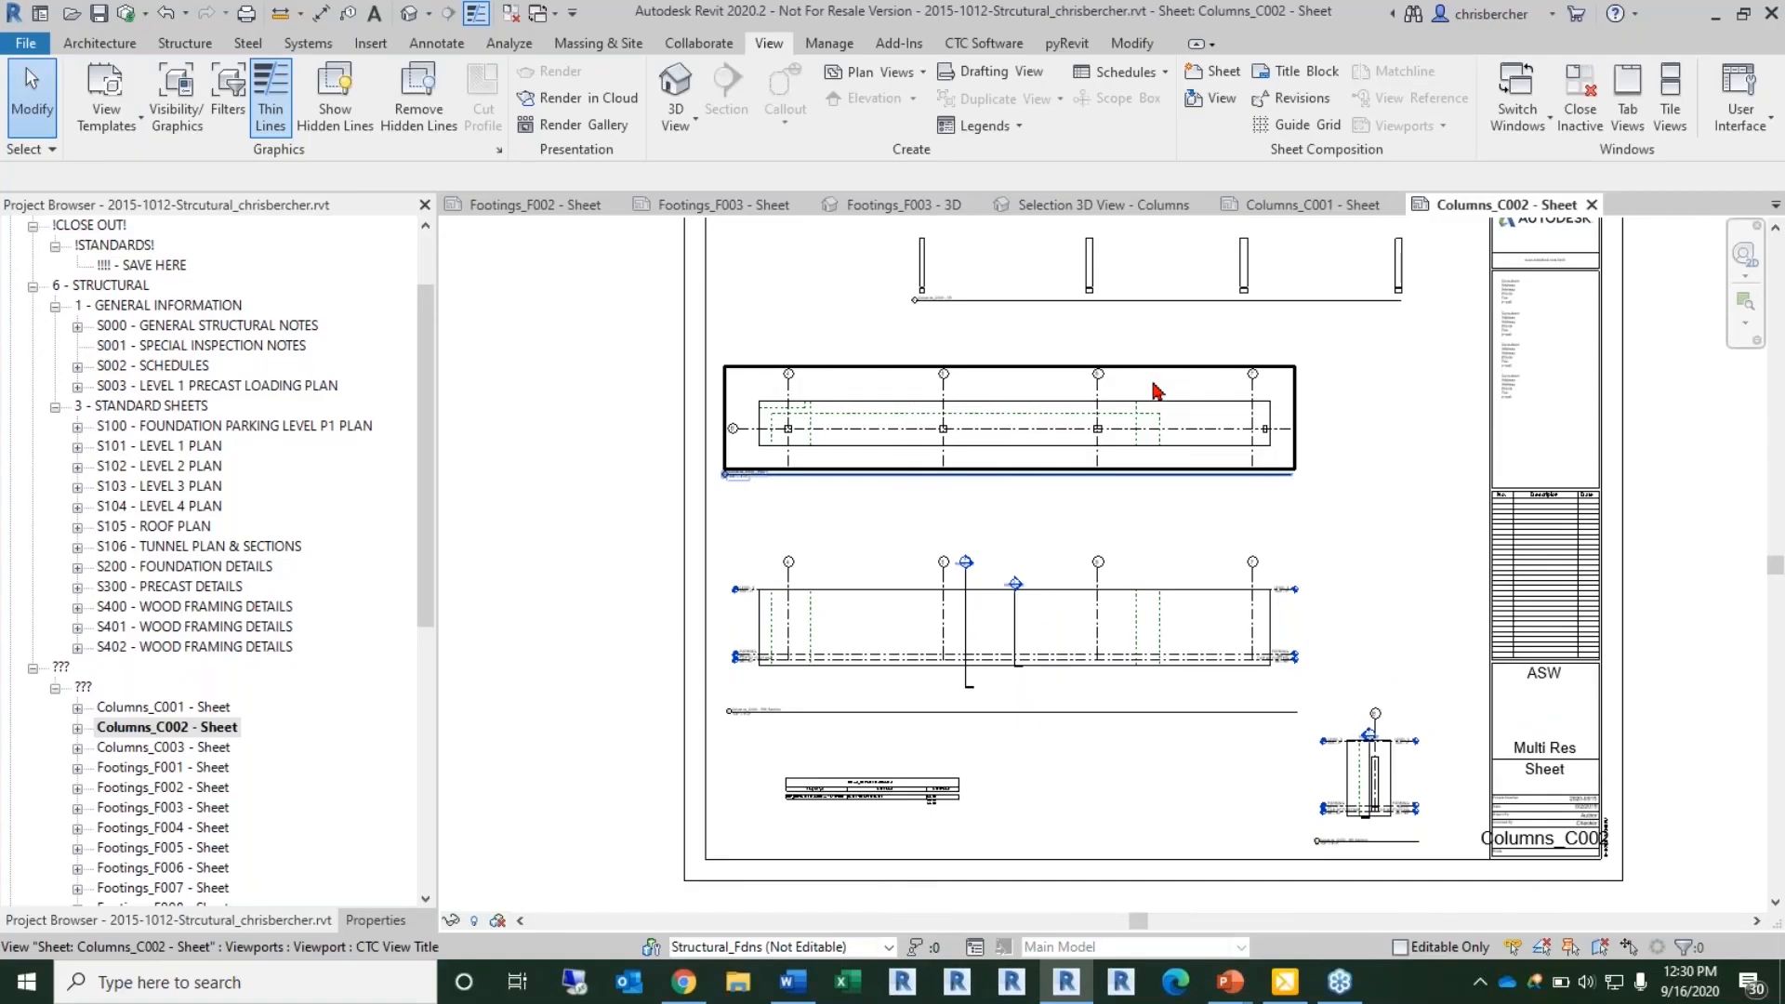
# Step: Create a new project based on the Structural Template
pyautogui.hotkey('ctrl', 'n')
pyautogui.click(860, 446)
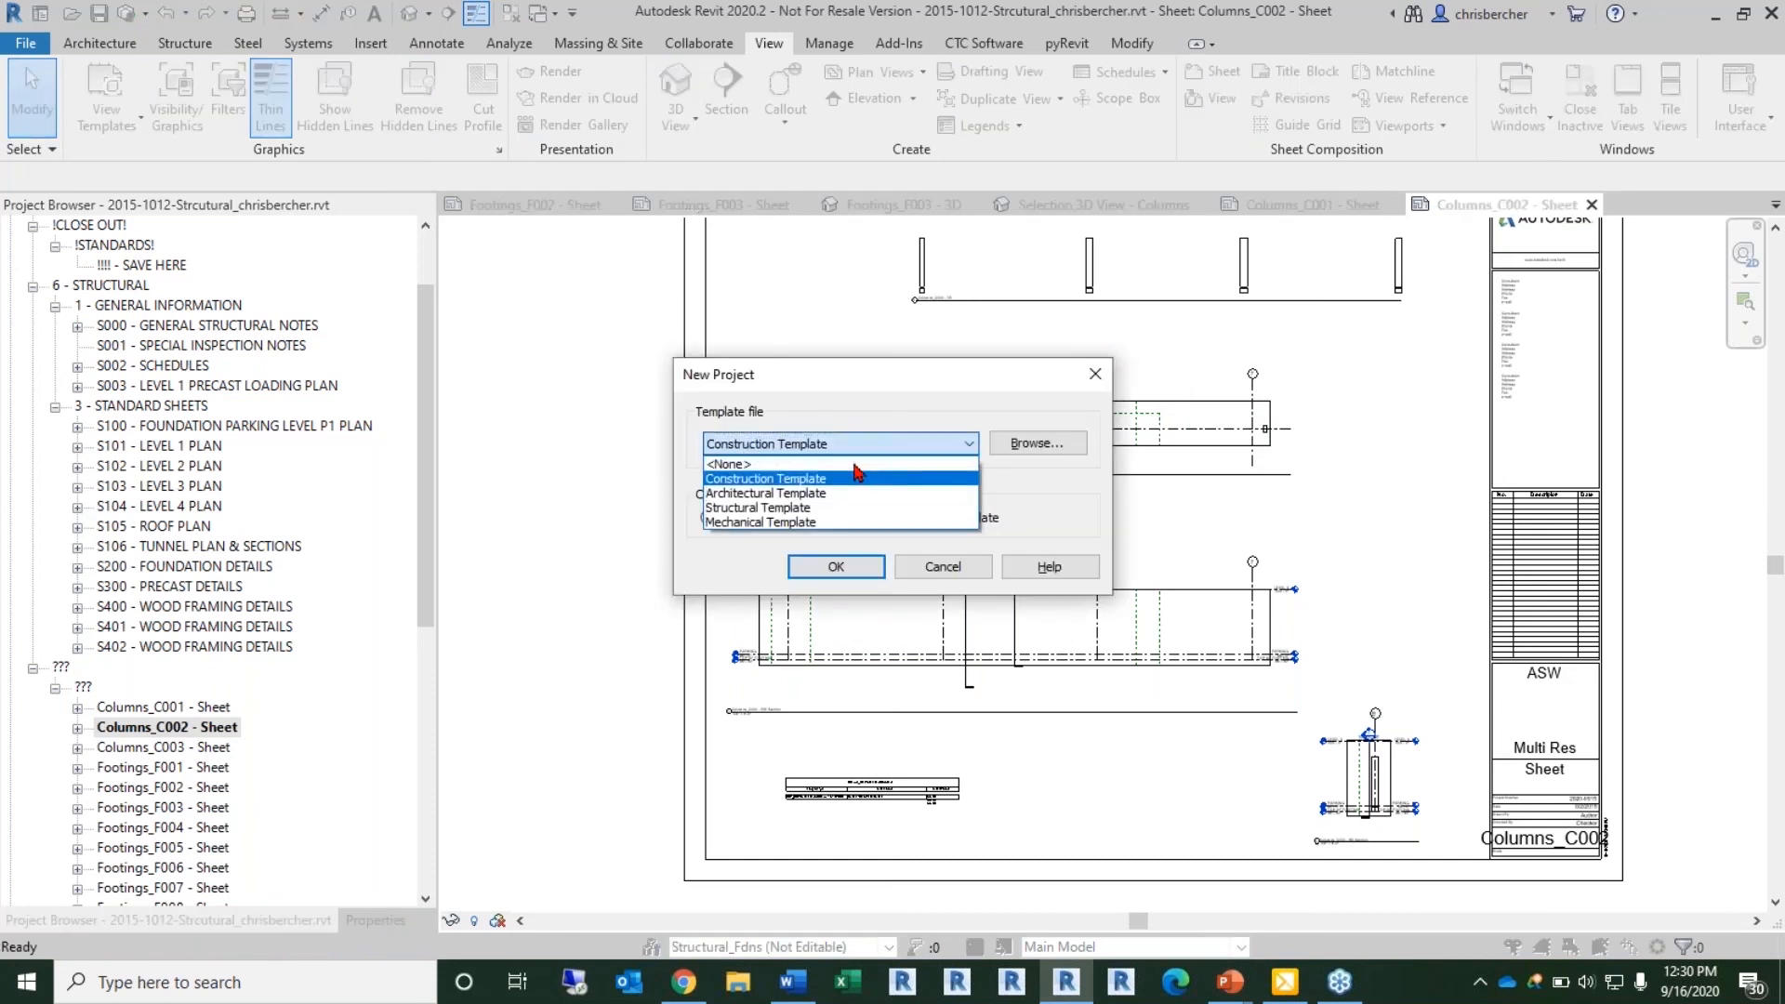
pyautogui.click(854, 508)
pyautogui.click(830, 567)
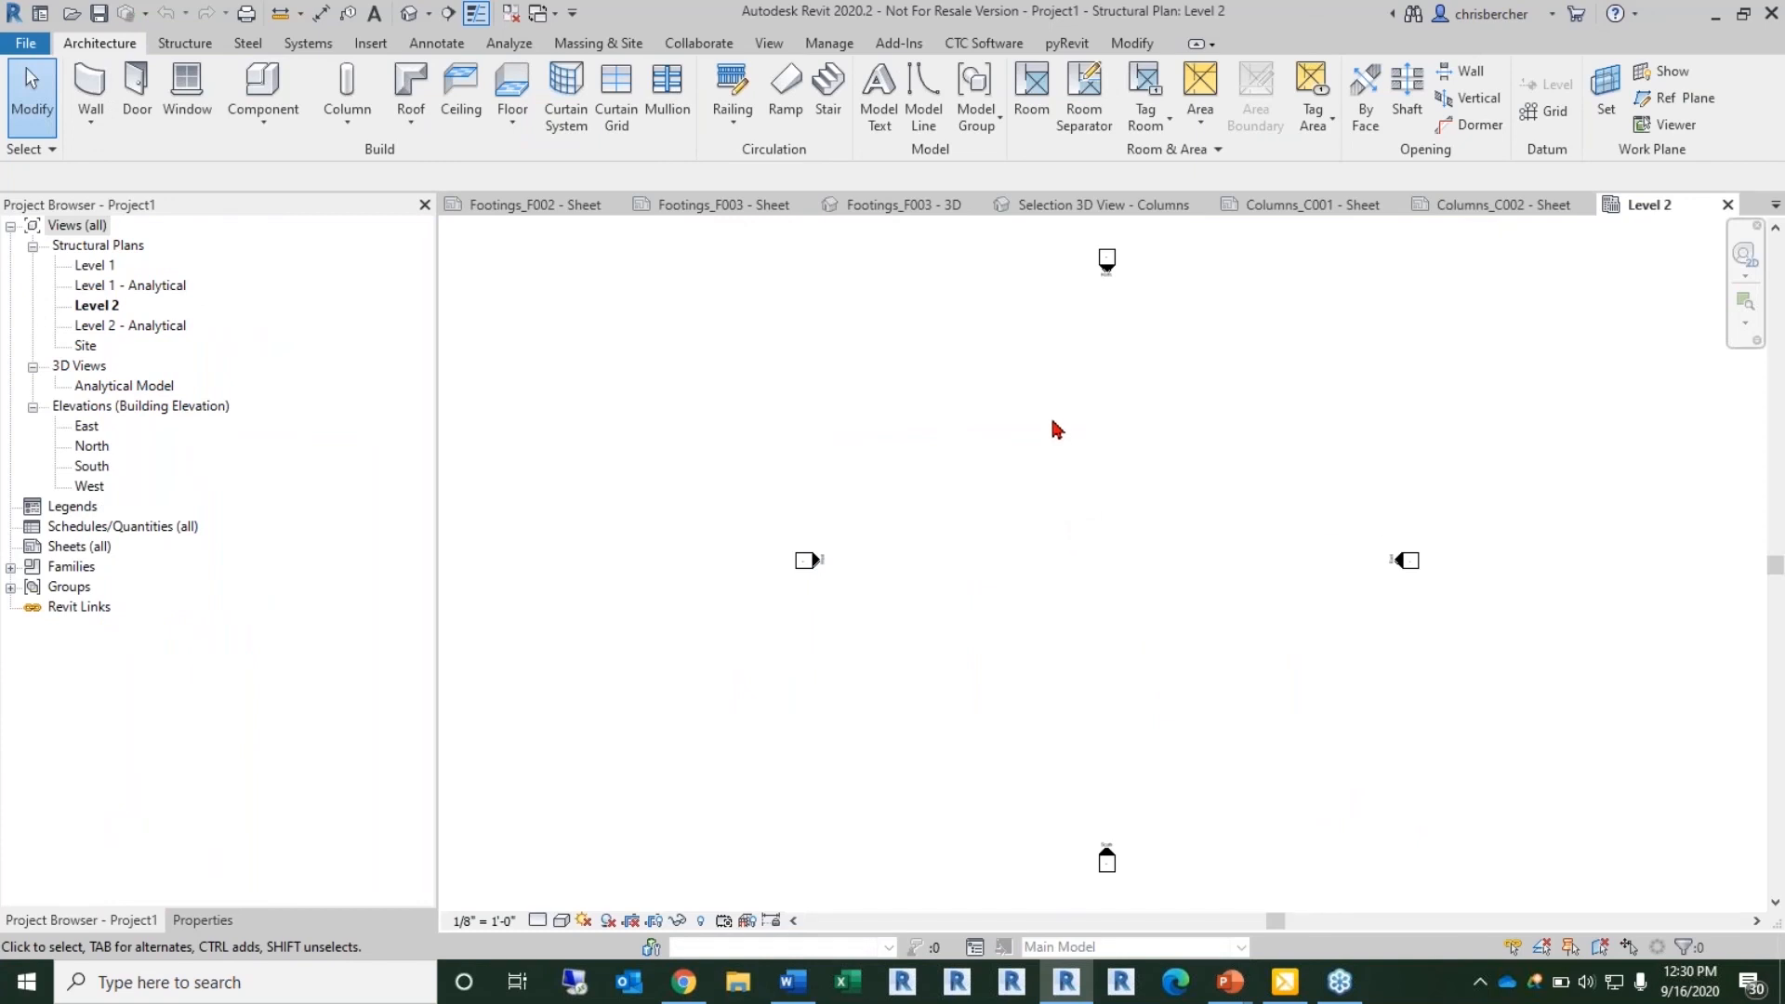
# Step: Start Fab Sheets in the new project and load the settings file Concrete Pours.fssettings
pyautogui.click(982, 44)
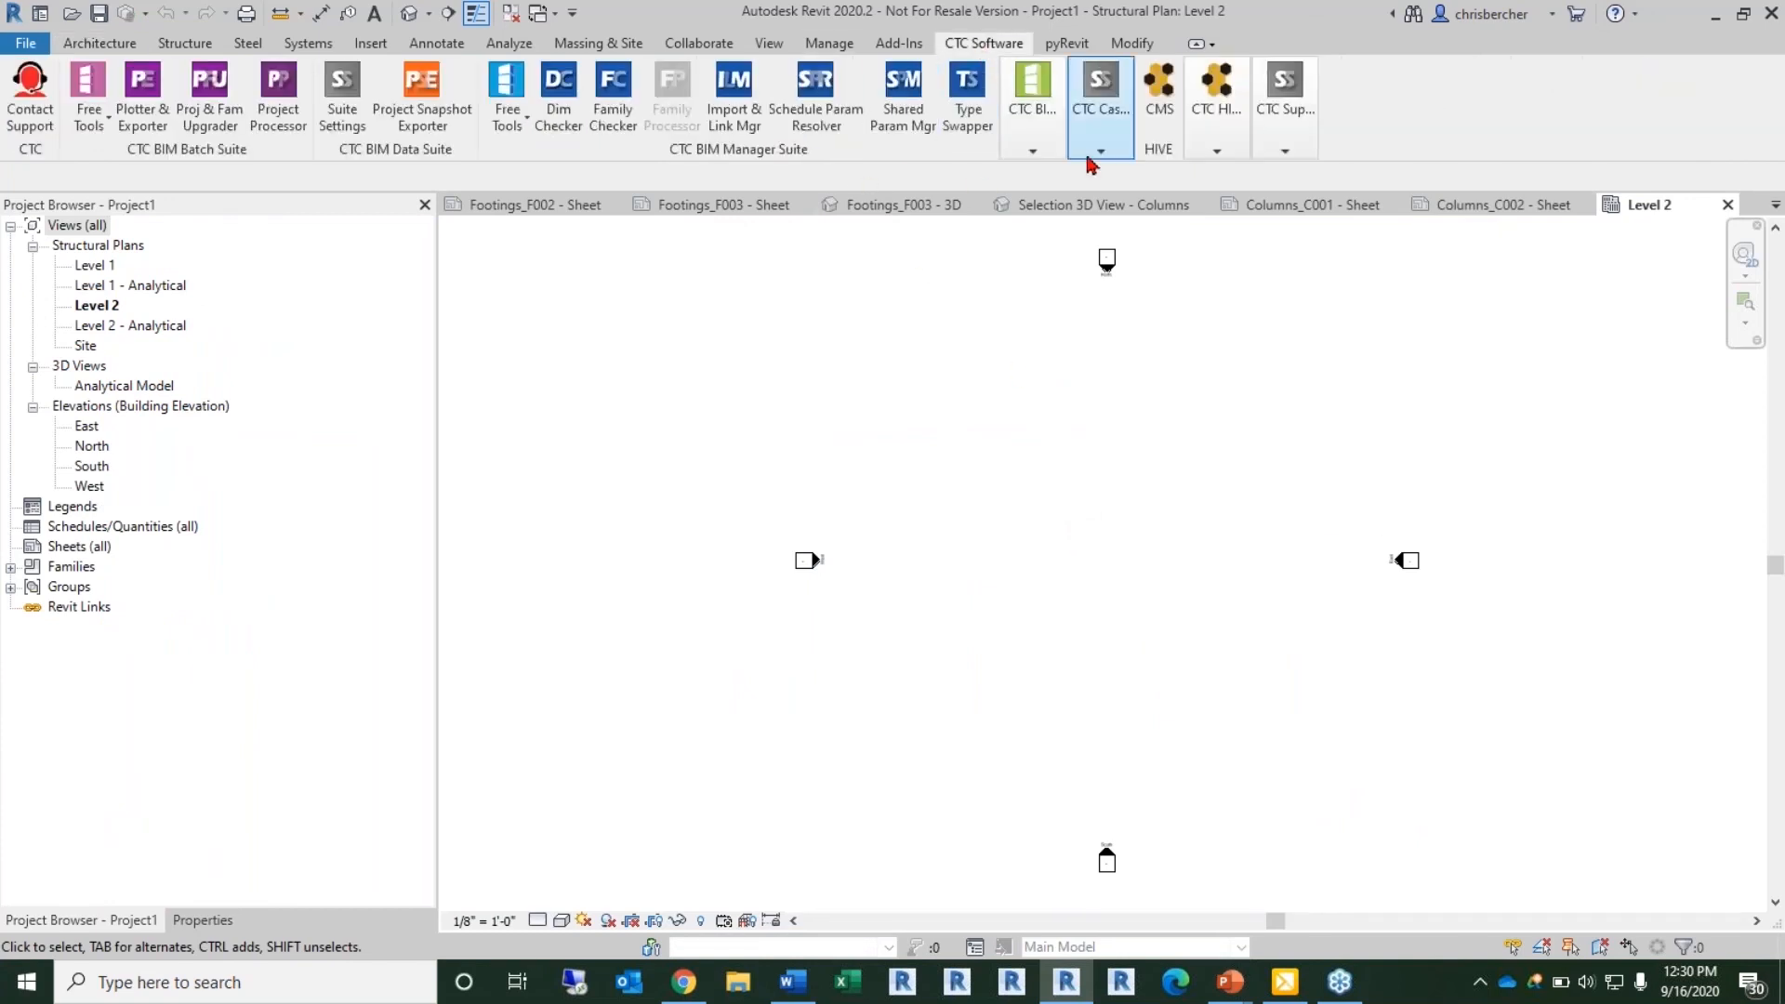
pyautogui.click(1032, 149)
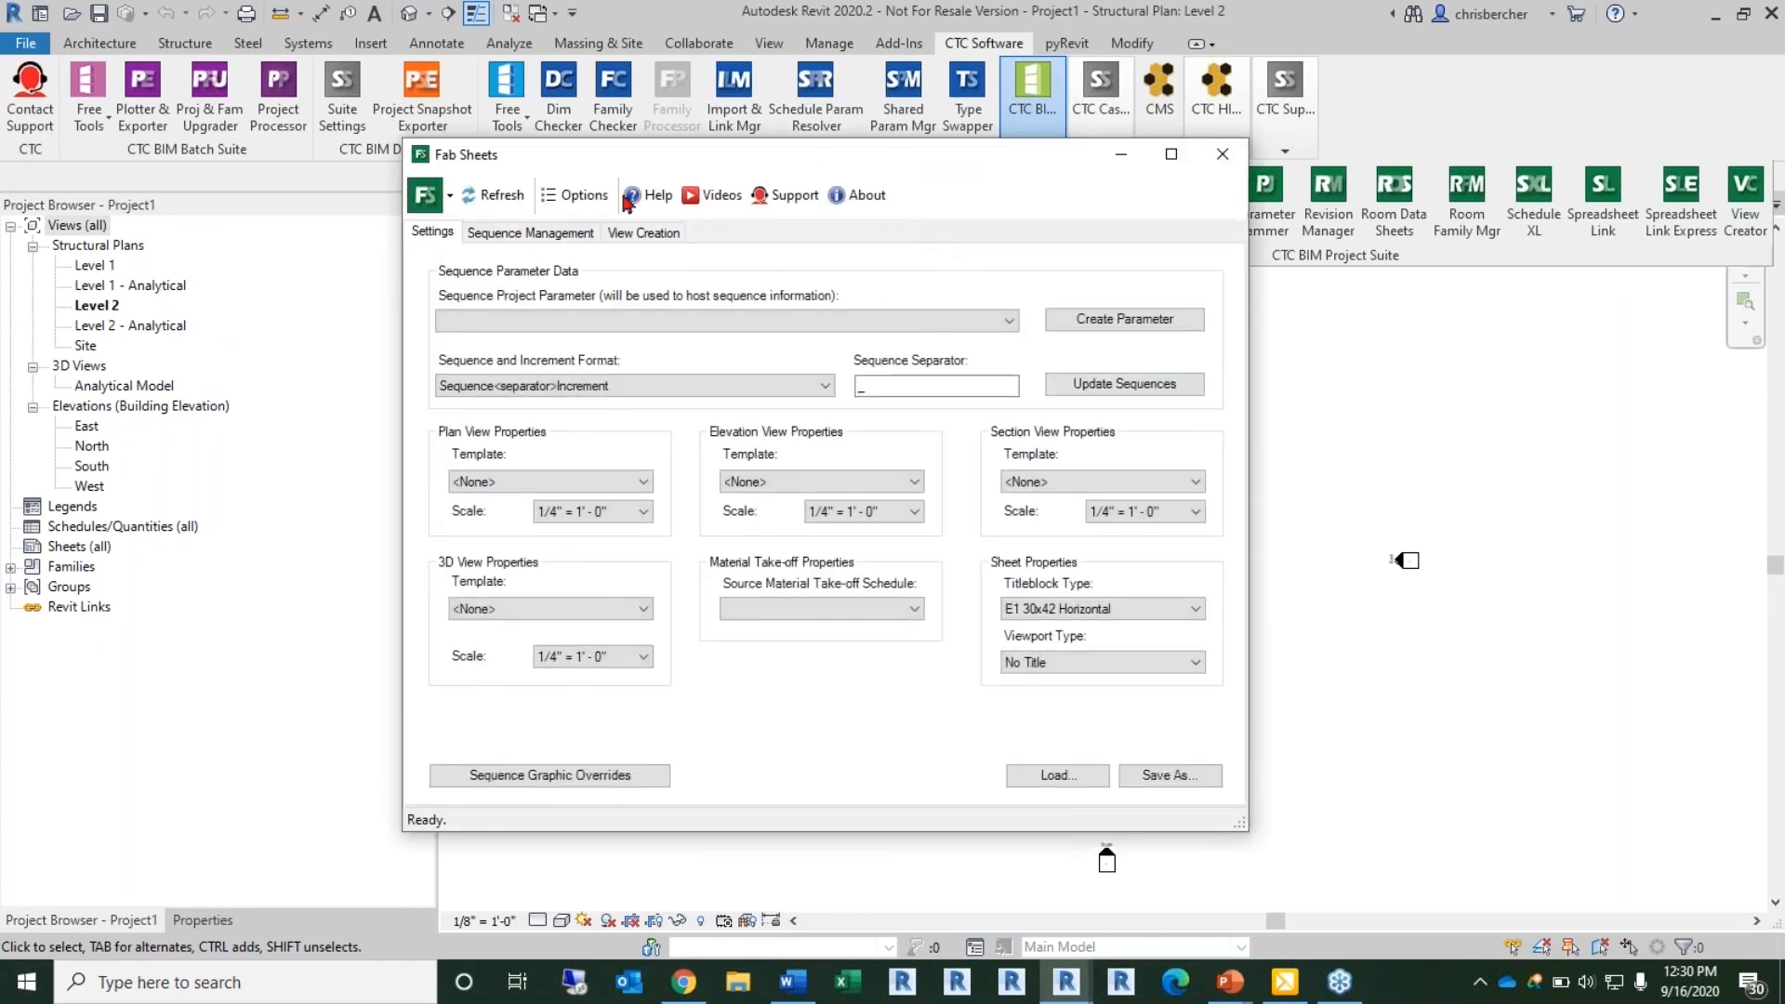
pyautogui.click(1051, 776)
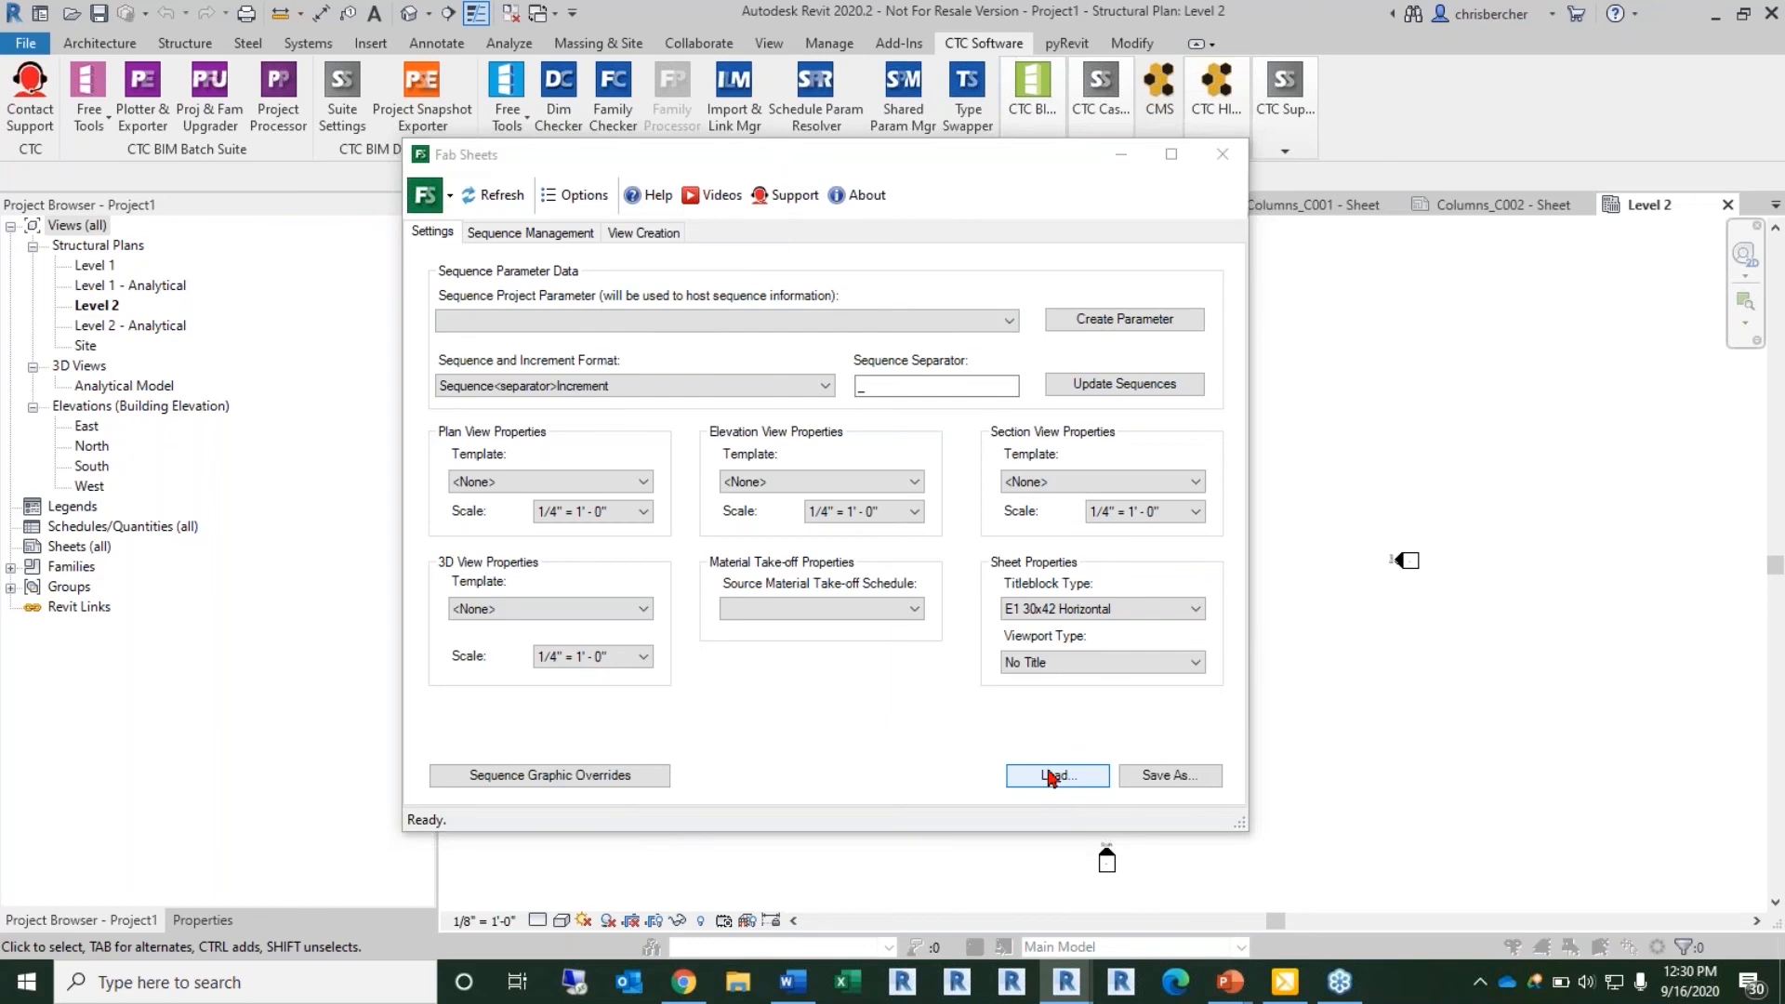
pyautogui.click(731, 368)
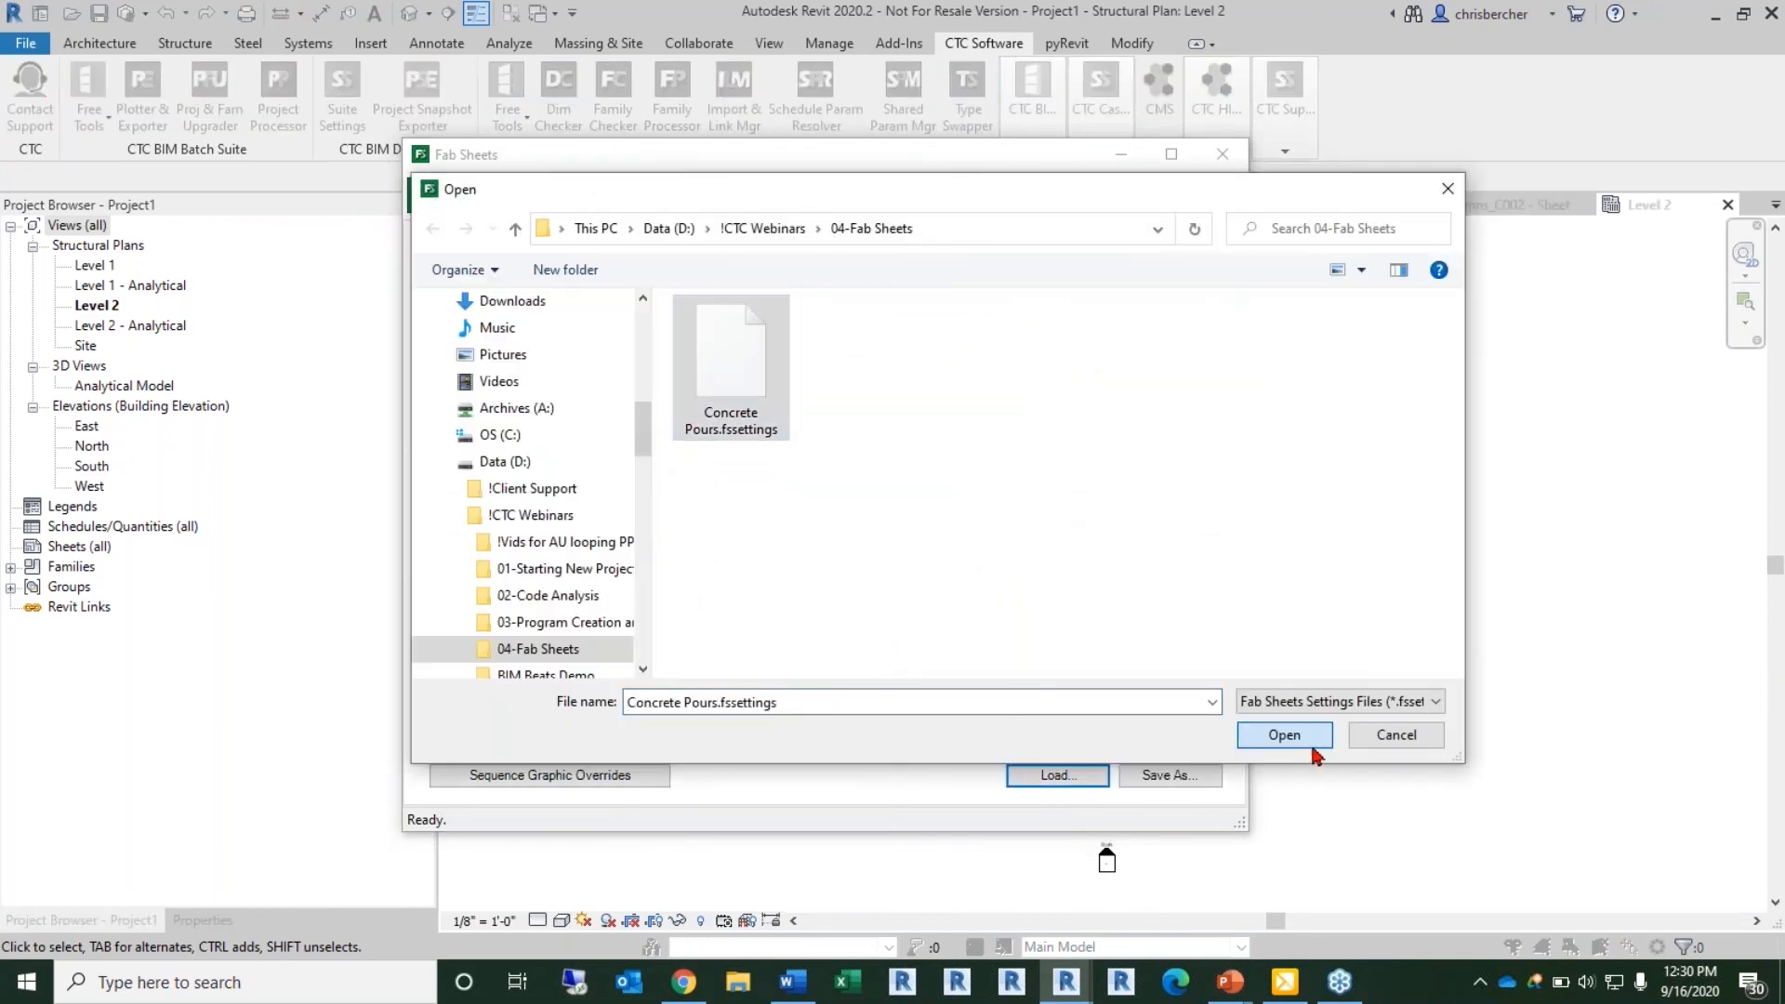
pyautogui.click(1311, 746)
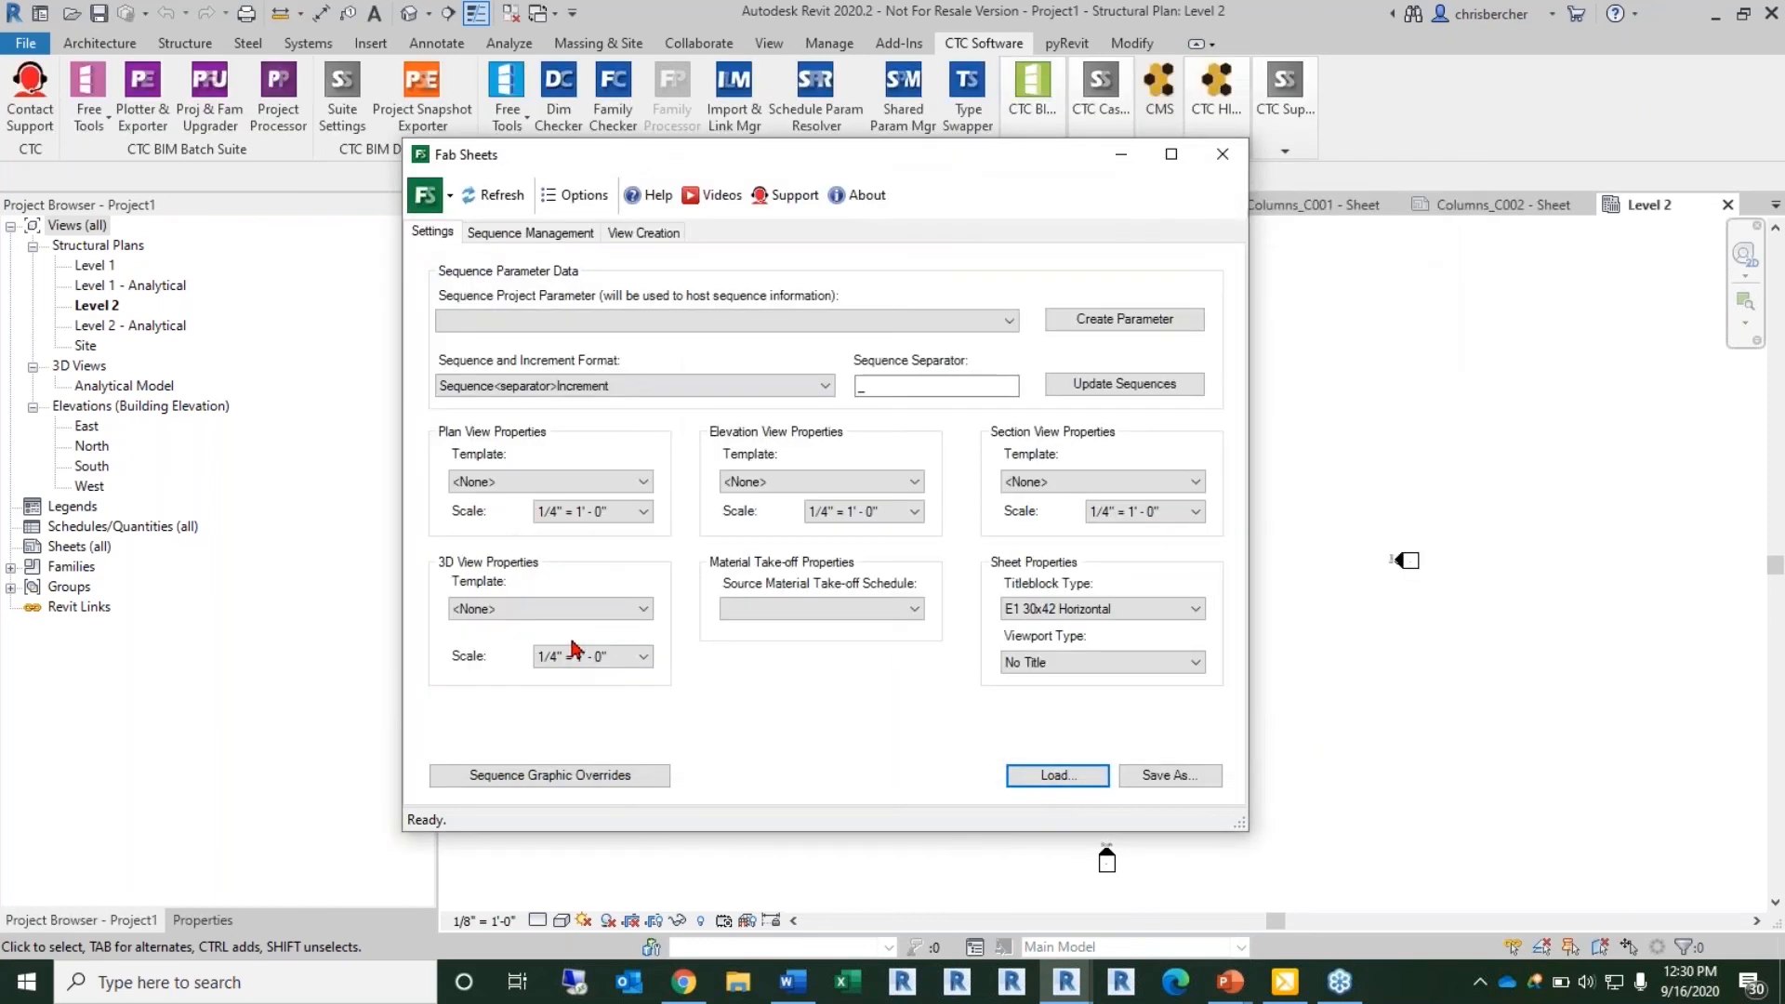
# Step: Check the available sequence project parameters and try to open sequence management without choosing one
pyautogui.click(922, 320)
pyautogui.click(1002, 271)
pyautogui.click(695, 322)
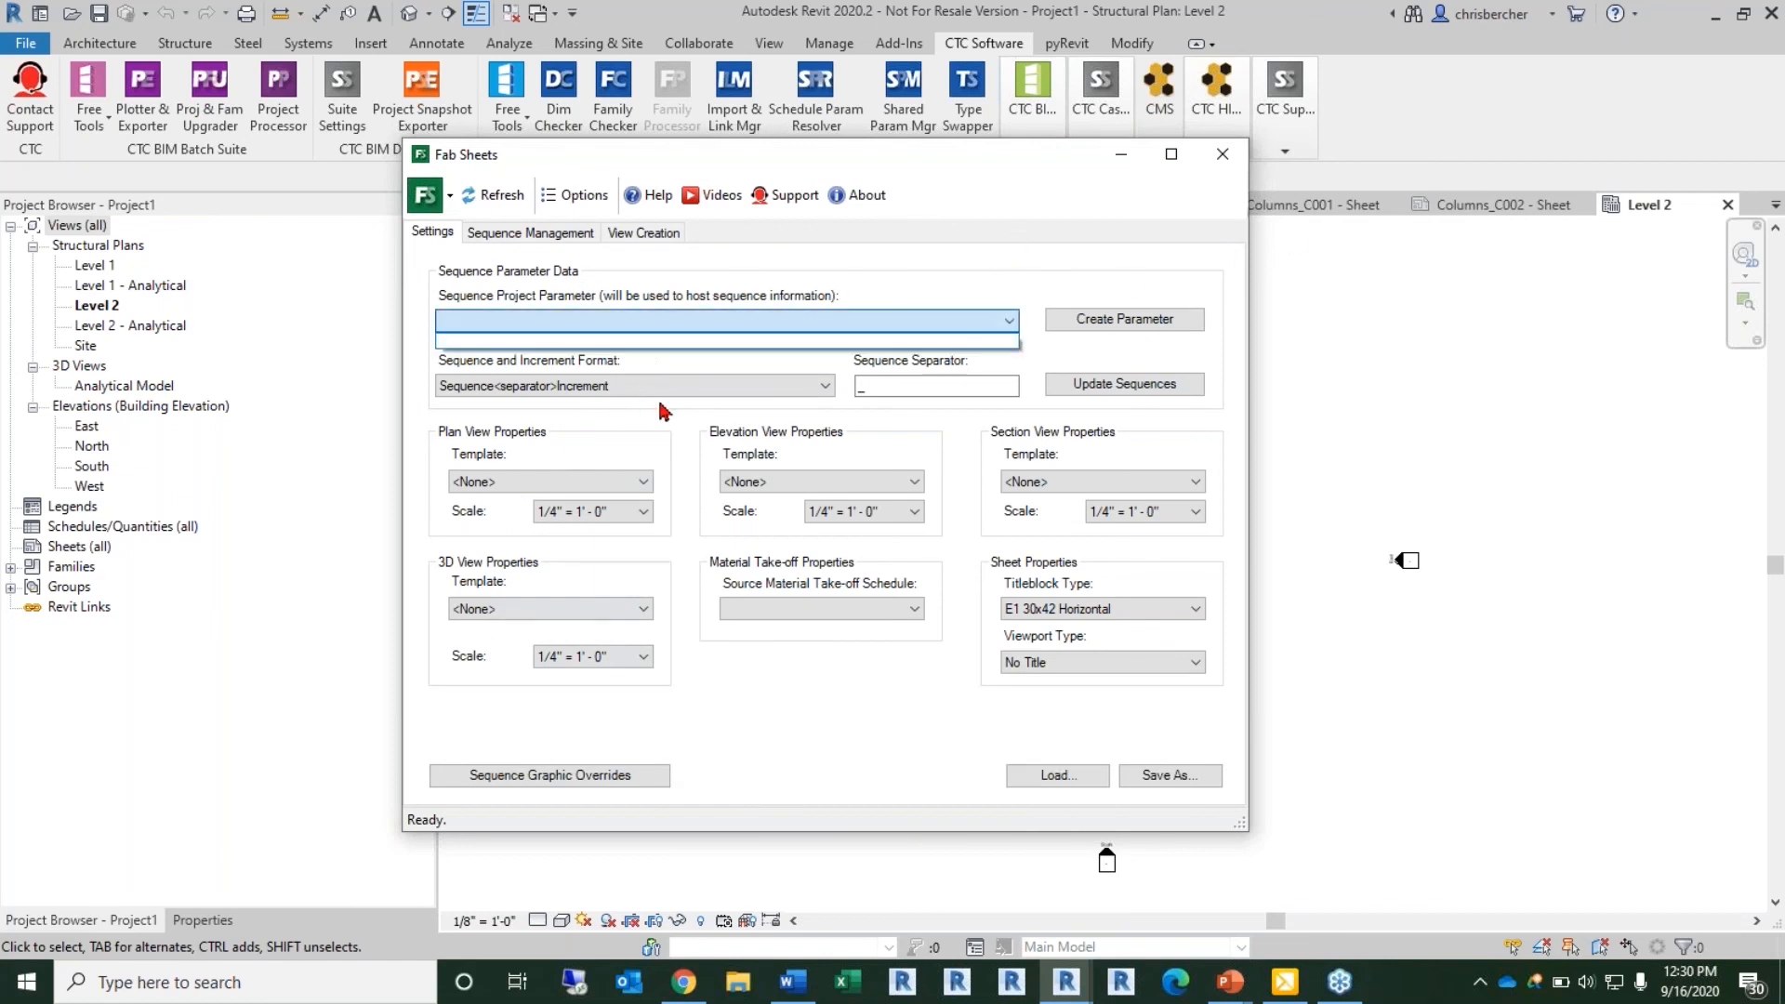
pyautogui.click(691, 739)
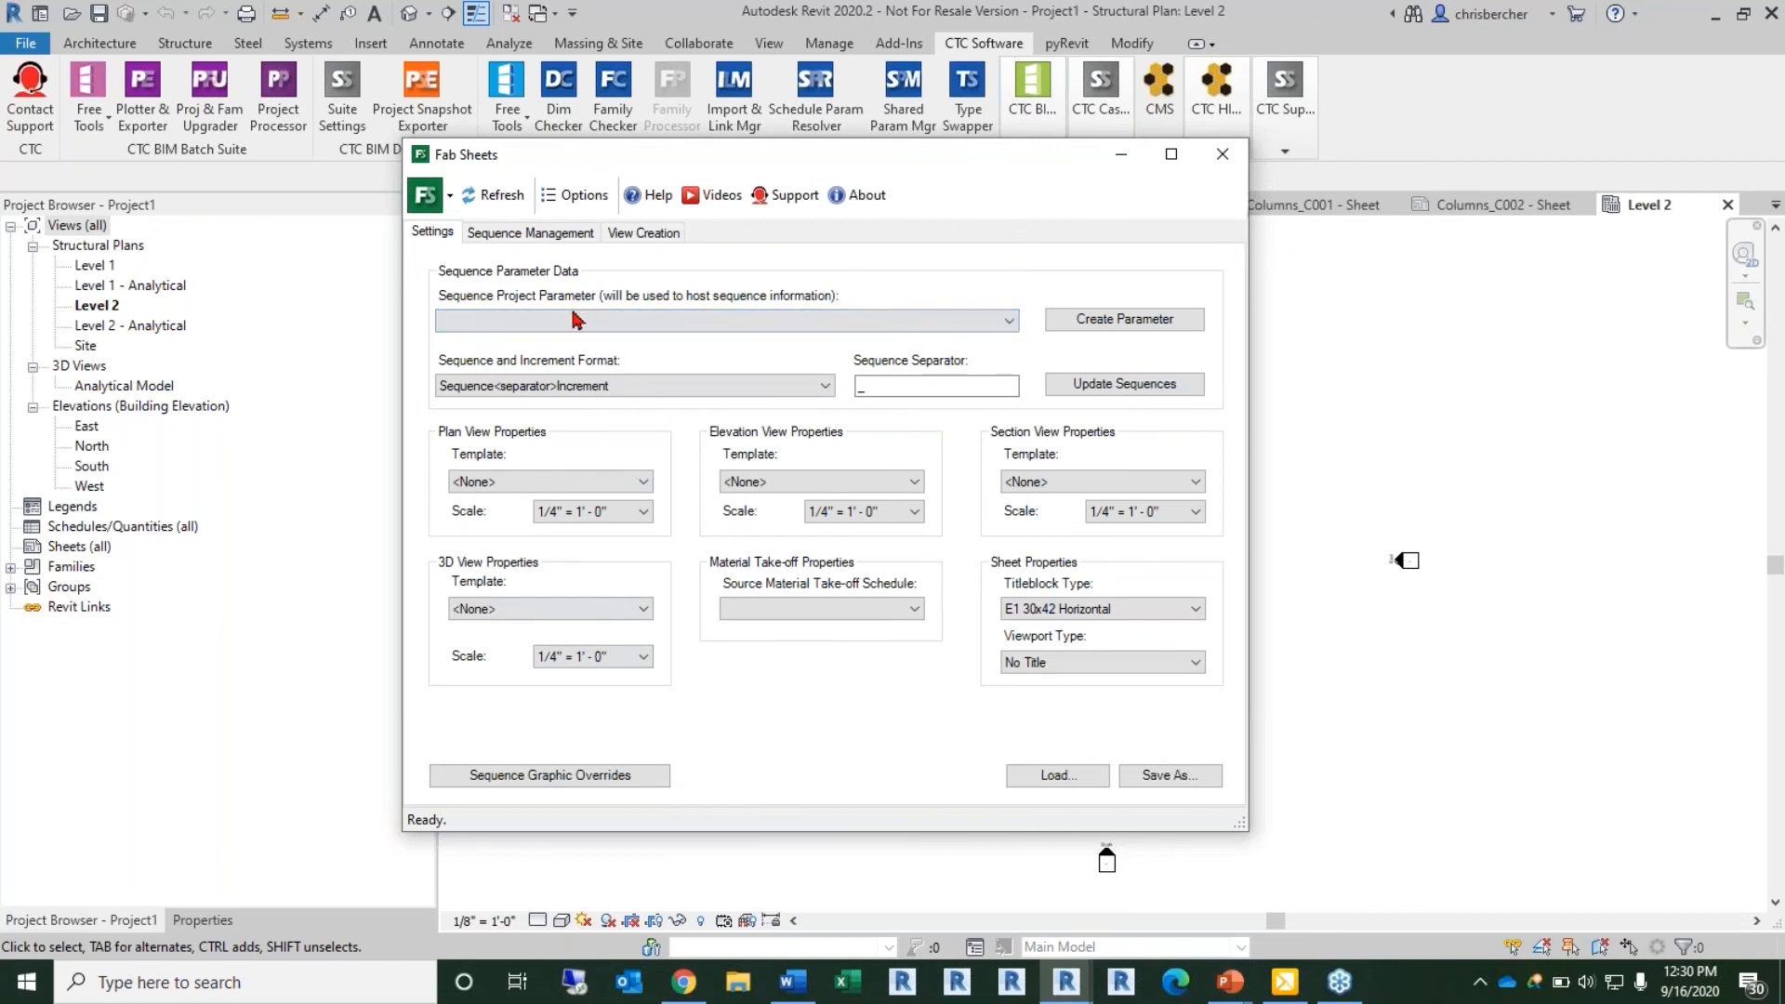
pyautogui.click(571, 232)
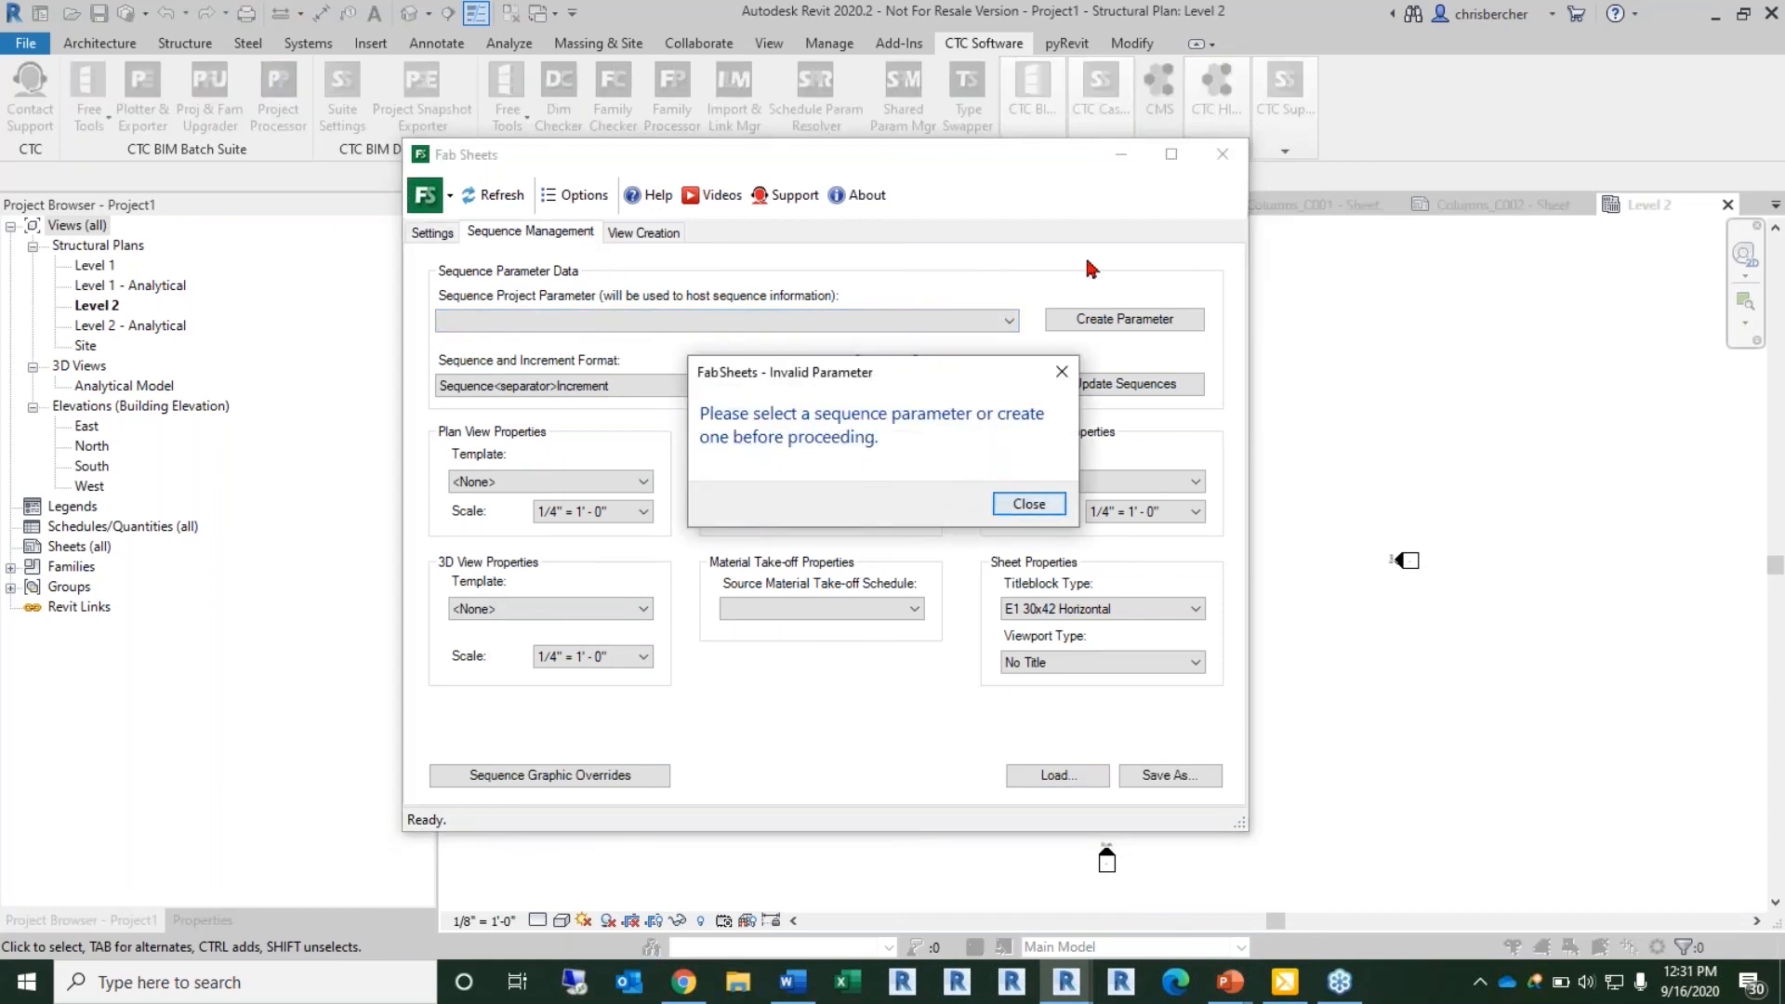
pyautogui.click(1050, 508)
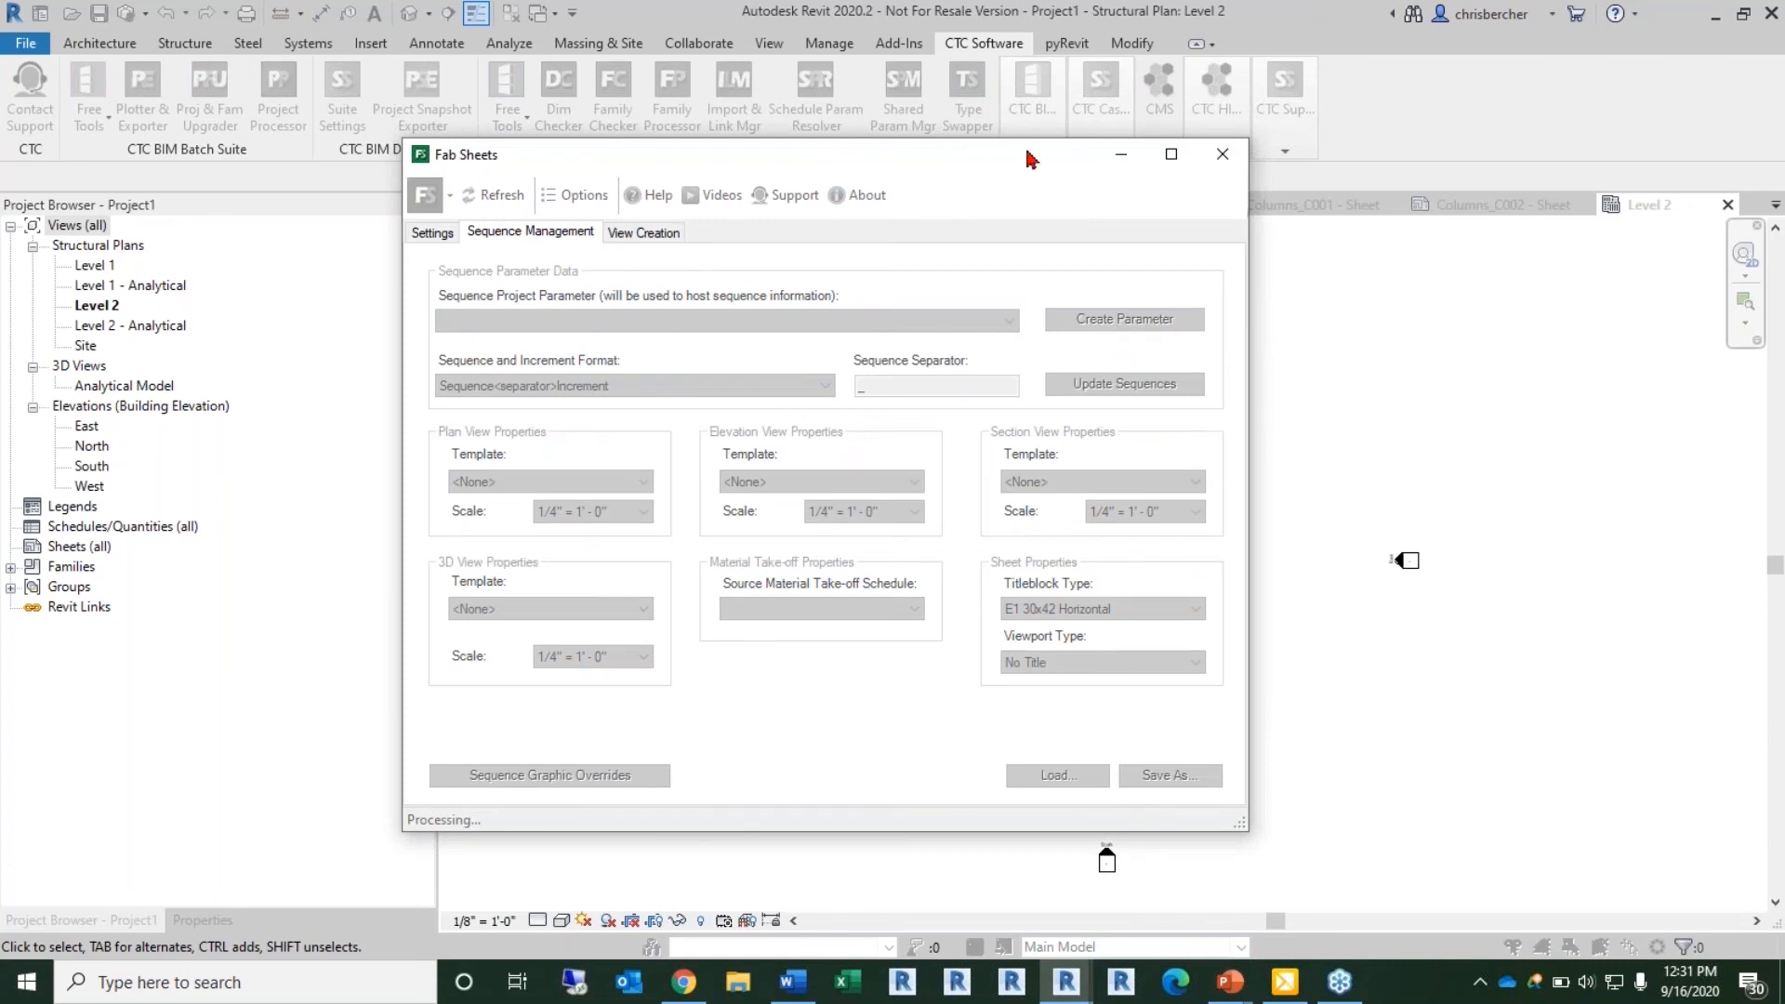
pyautogui.moveTo(985, 143); pyautogui.dragTo(1236, 498)
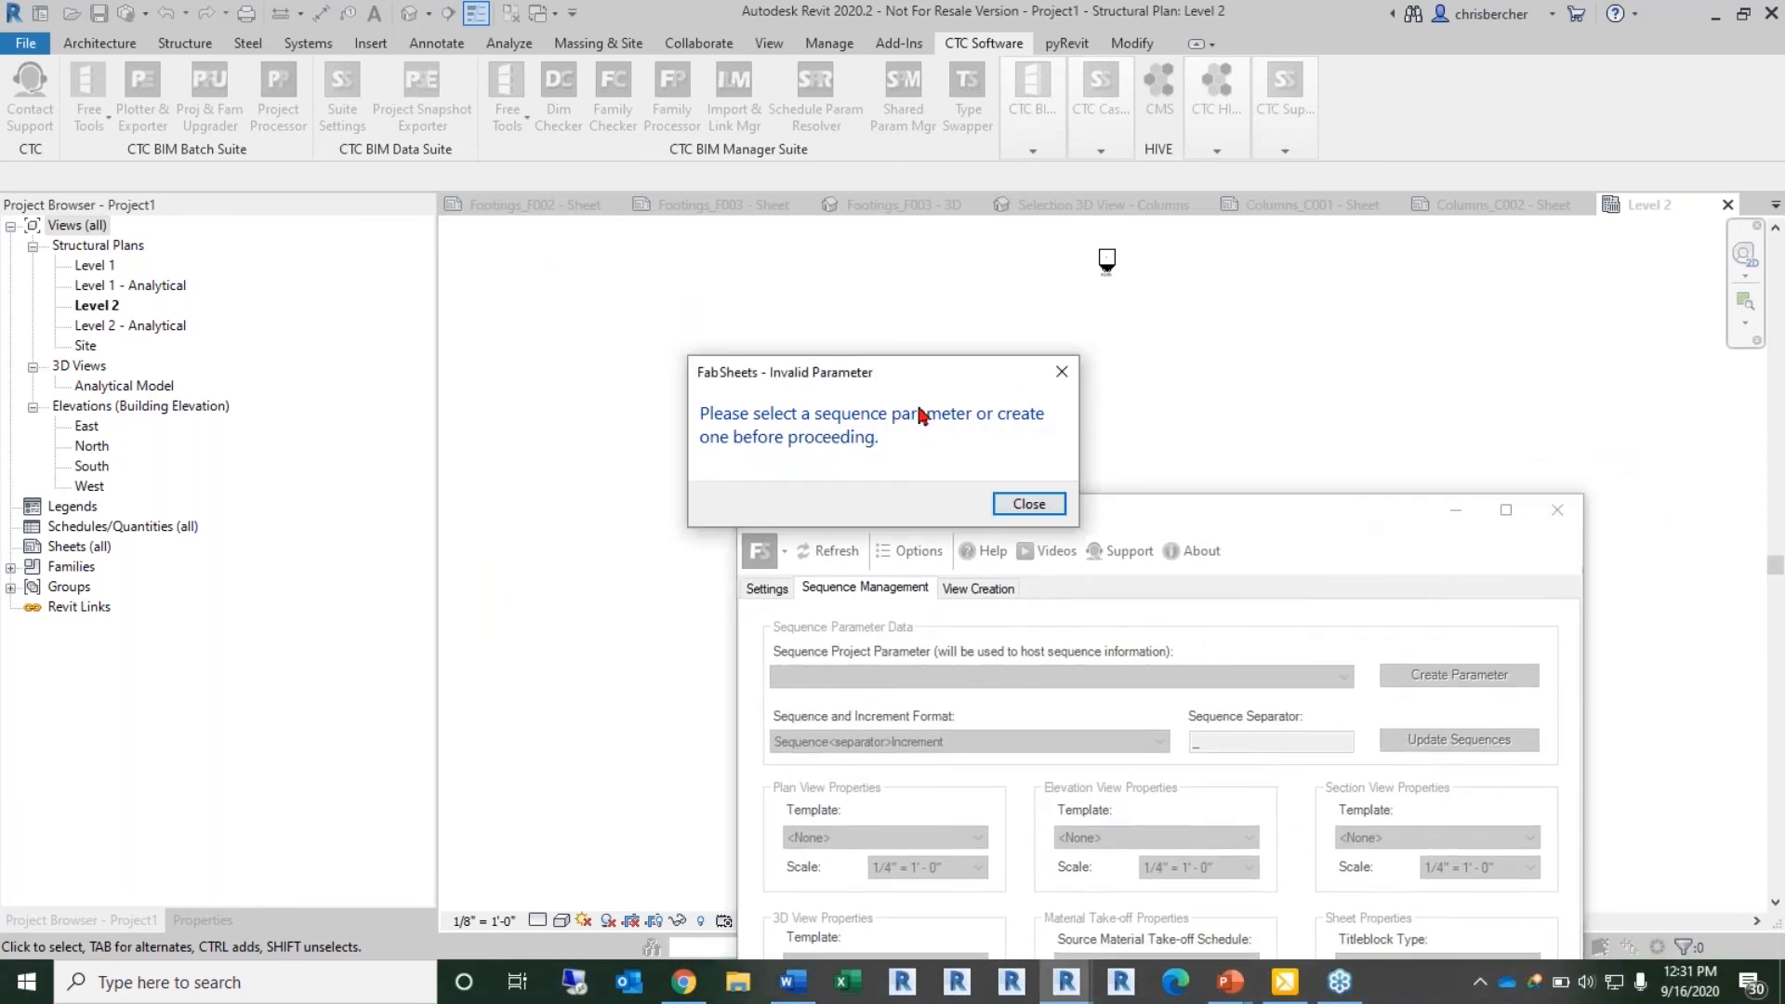
pyautogui.click(1027, 504)
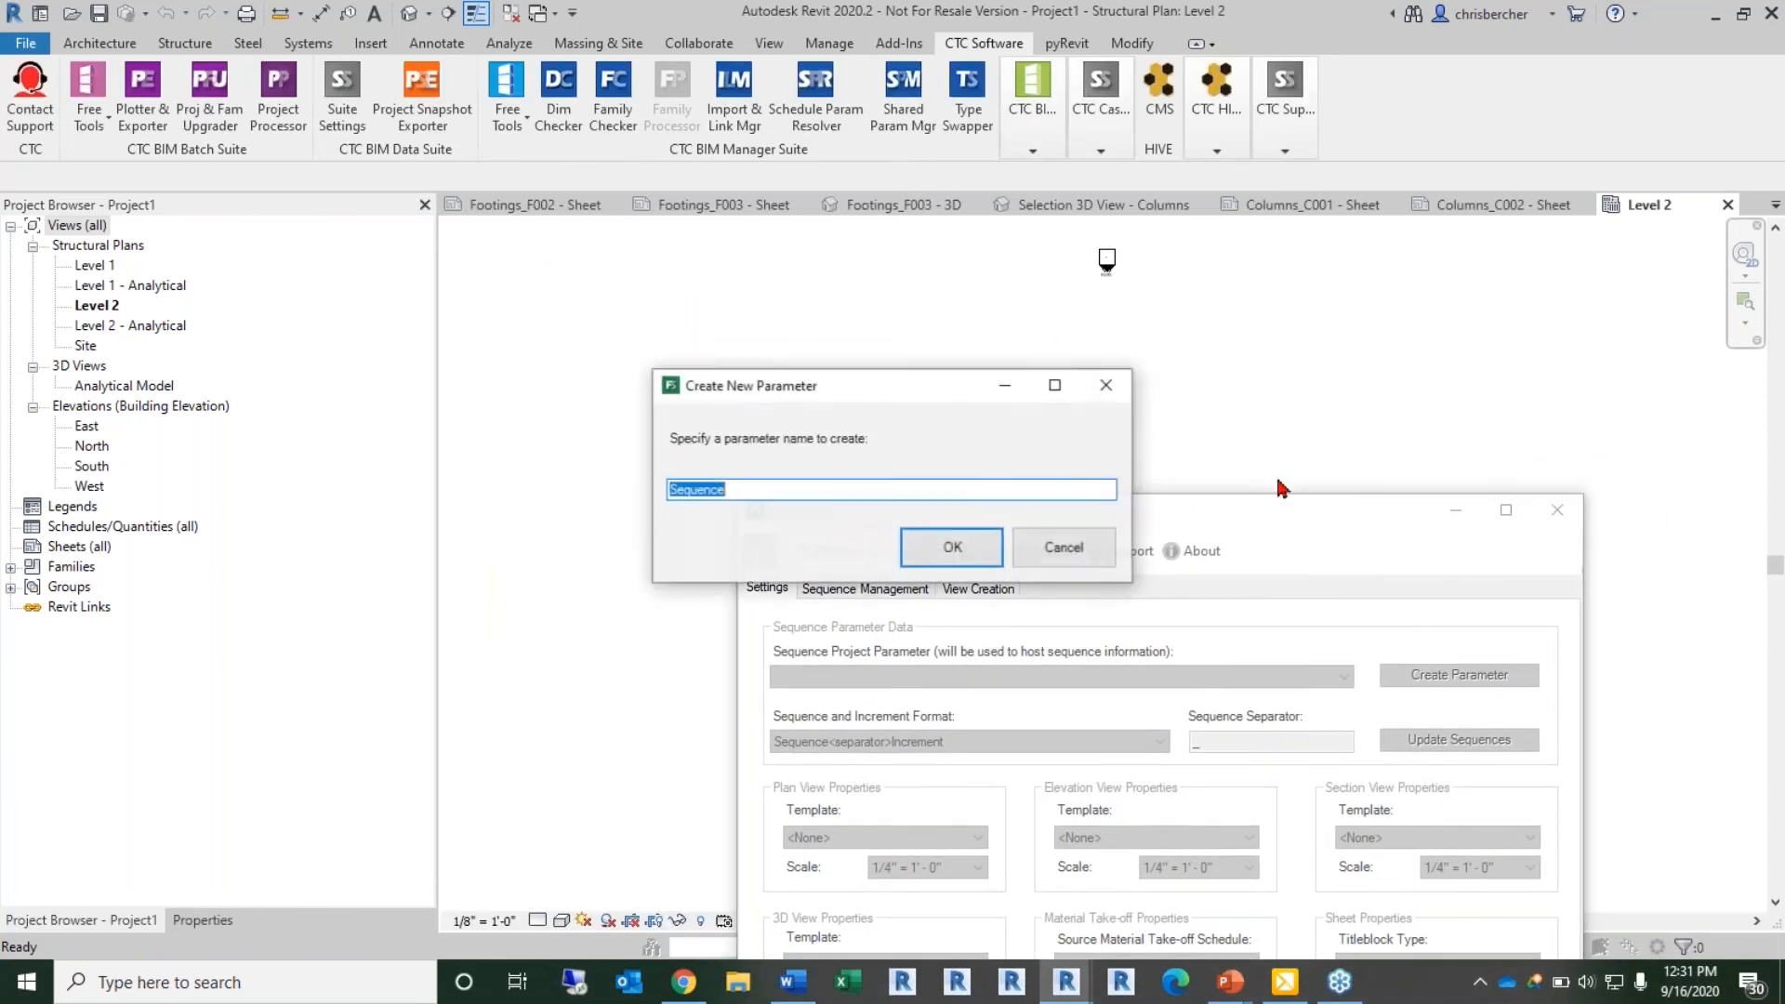
# Step: Create a sequence project parameter named Sequence Number
pyautogui.click(869, 490)
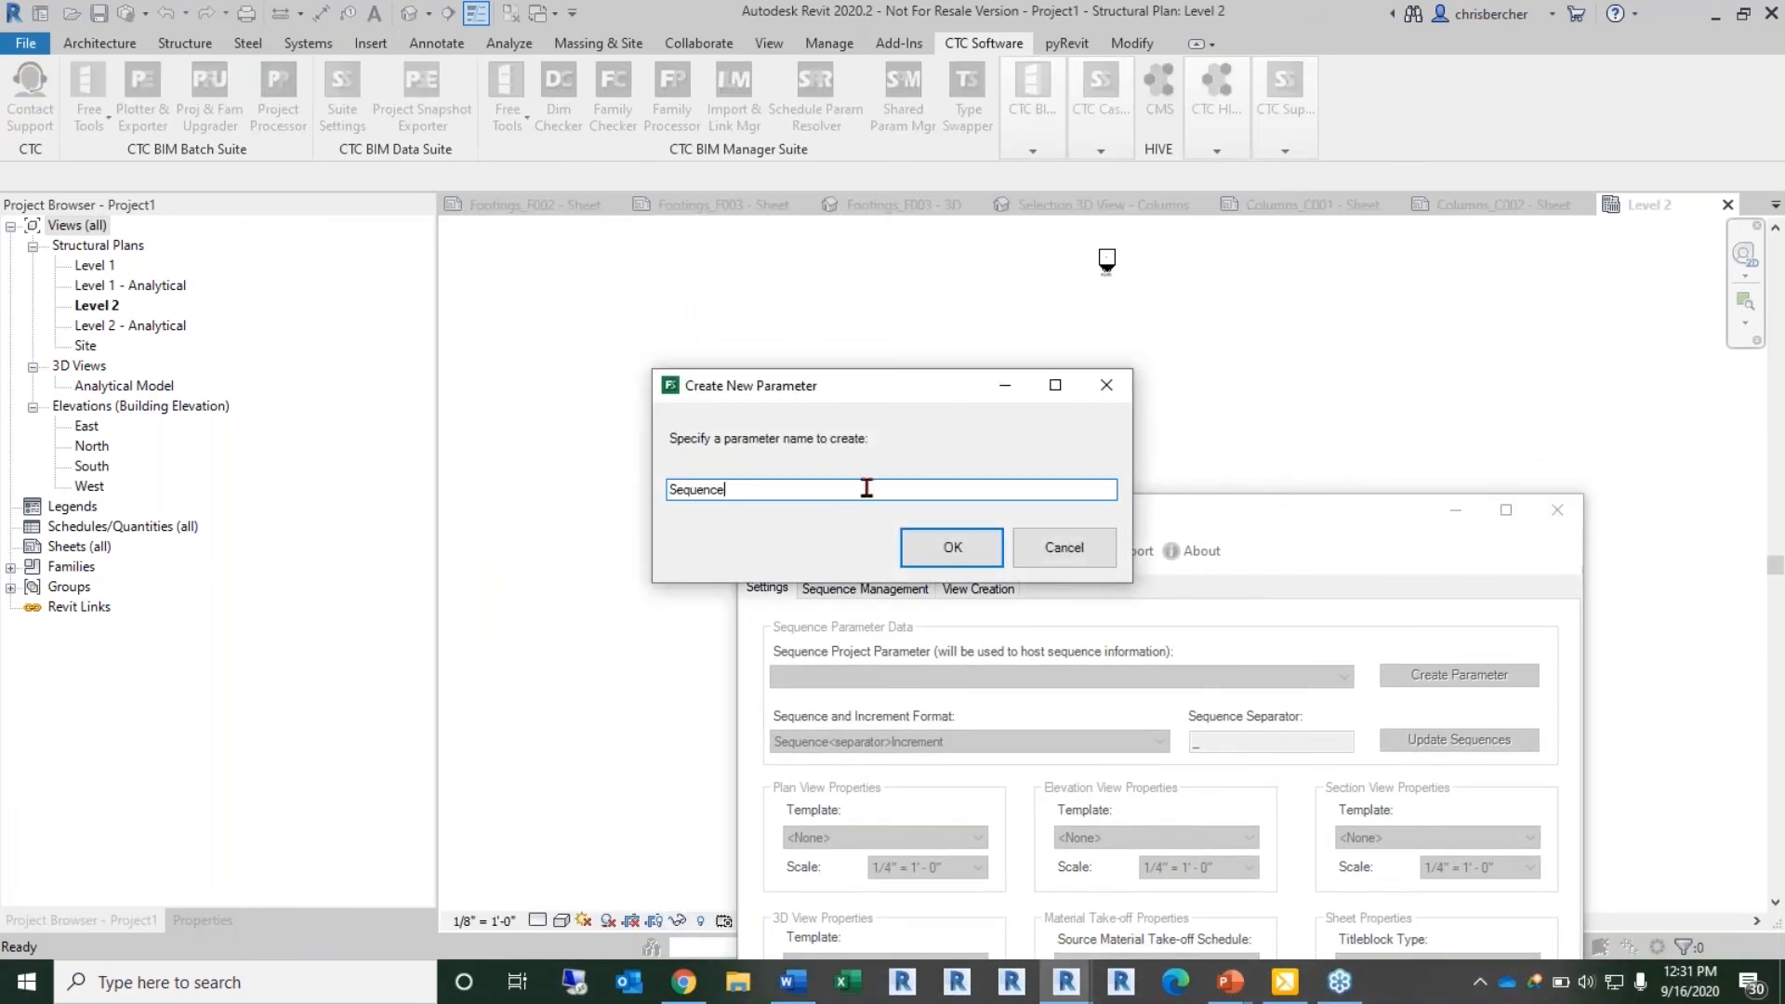
pyautogui.write('nUMBER')
pyautogui.press('BackSpace')
pyautogui.press('BackSpace')
pyautogui.press('BackSpace')
pyautogui.write('Number')
pyautogui.click(953, 562)
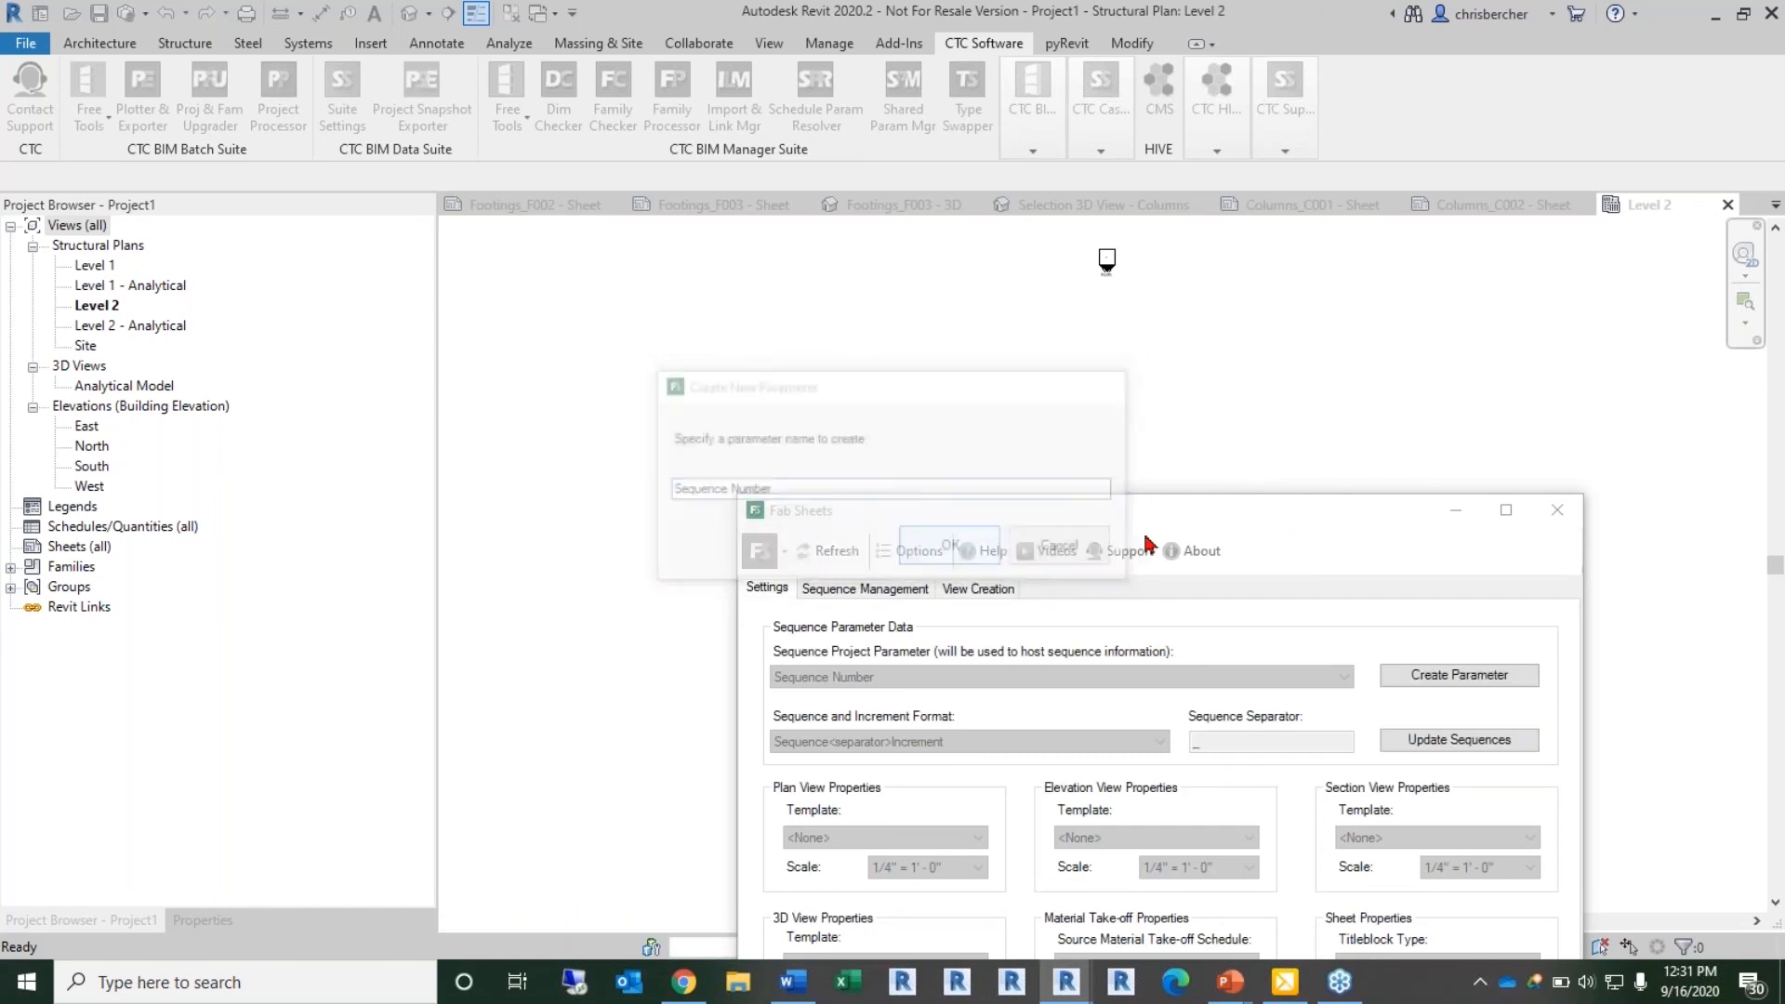
# Step: Review the new project's sequence management, view creation options, settings and sequence graphic overrides in Fab Sheets
pyautogui.click(616, 248)
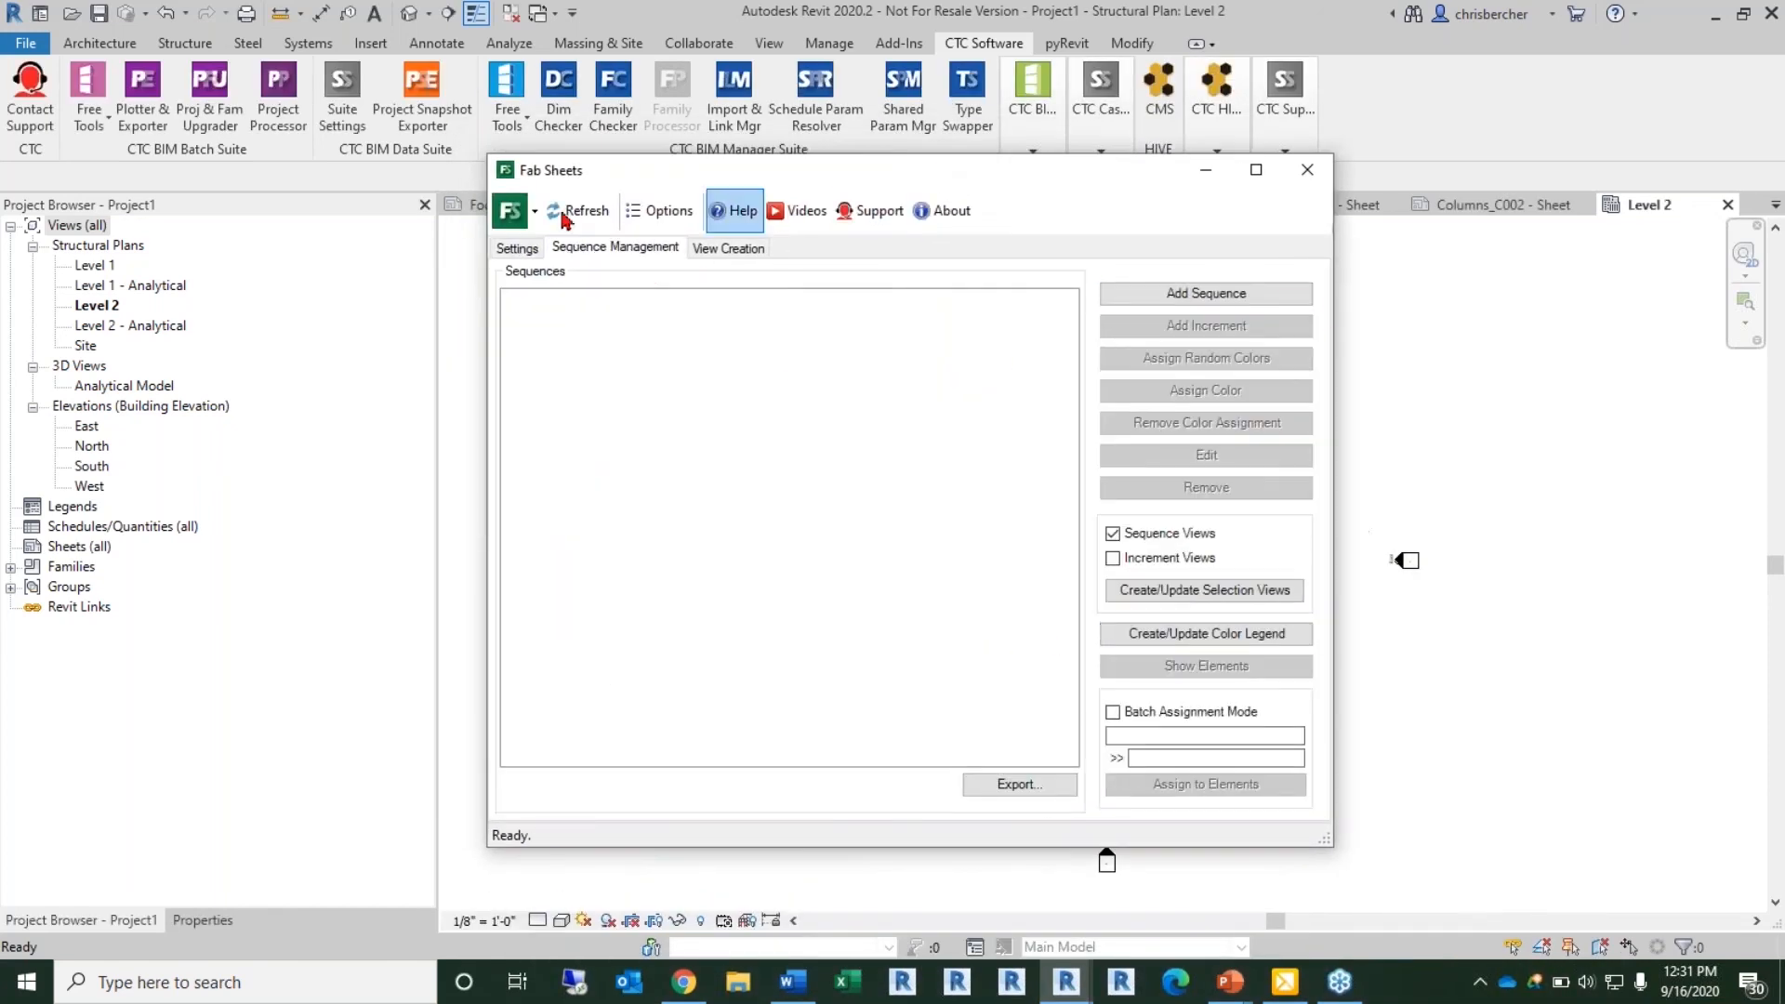
pyautogui.click(729, 248)
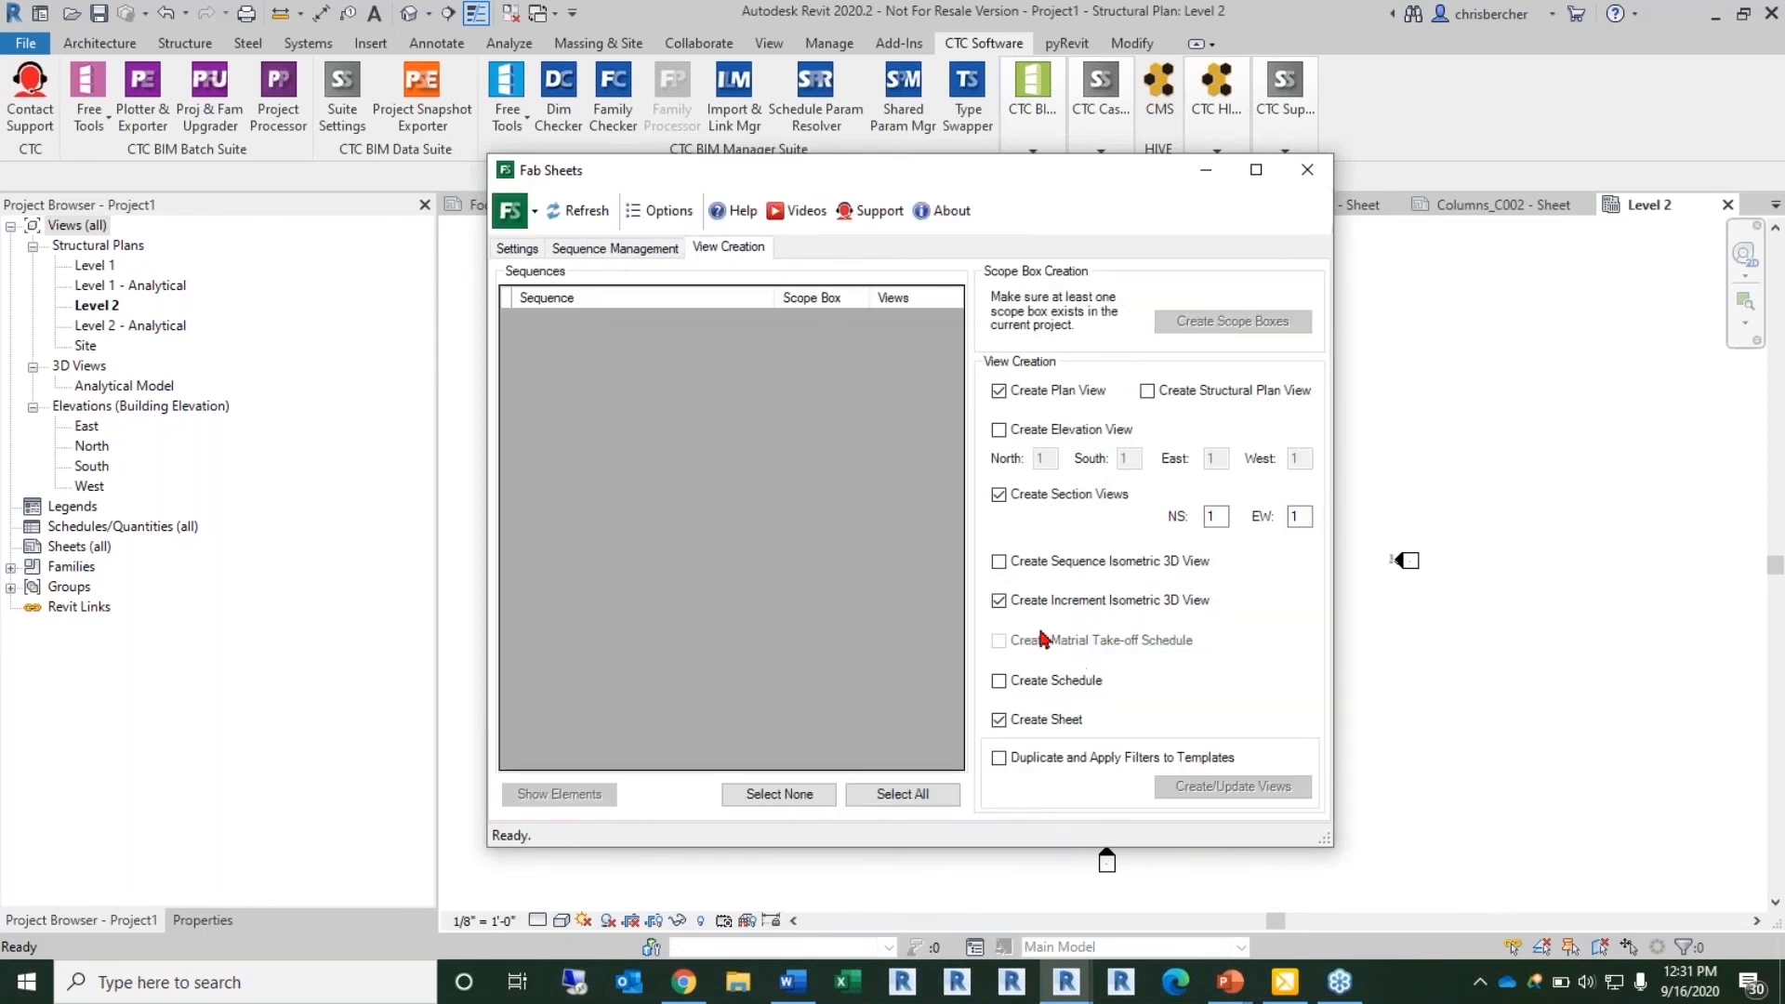
pyautogui.click(561, 251)
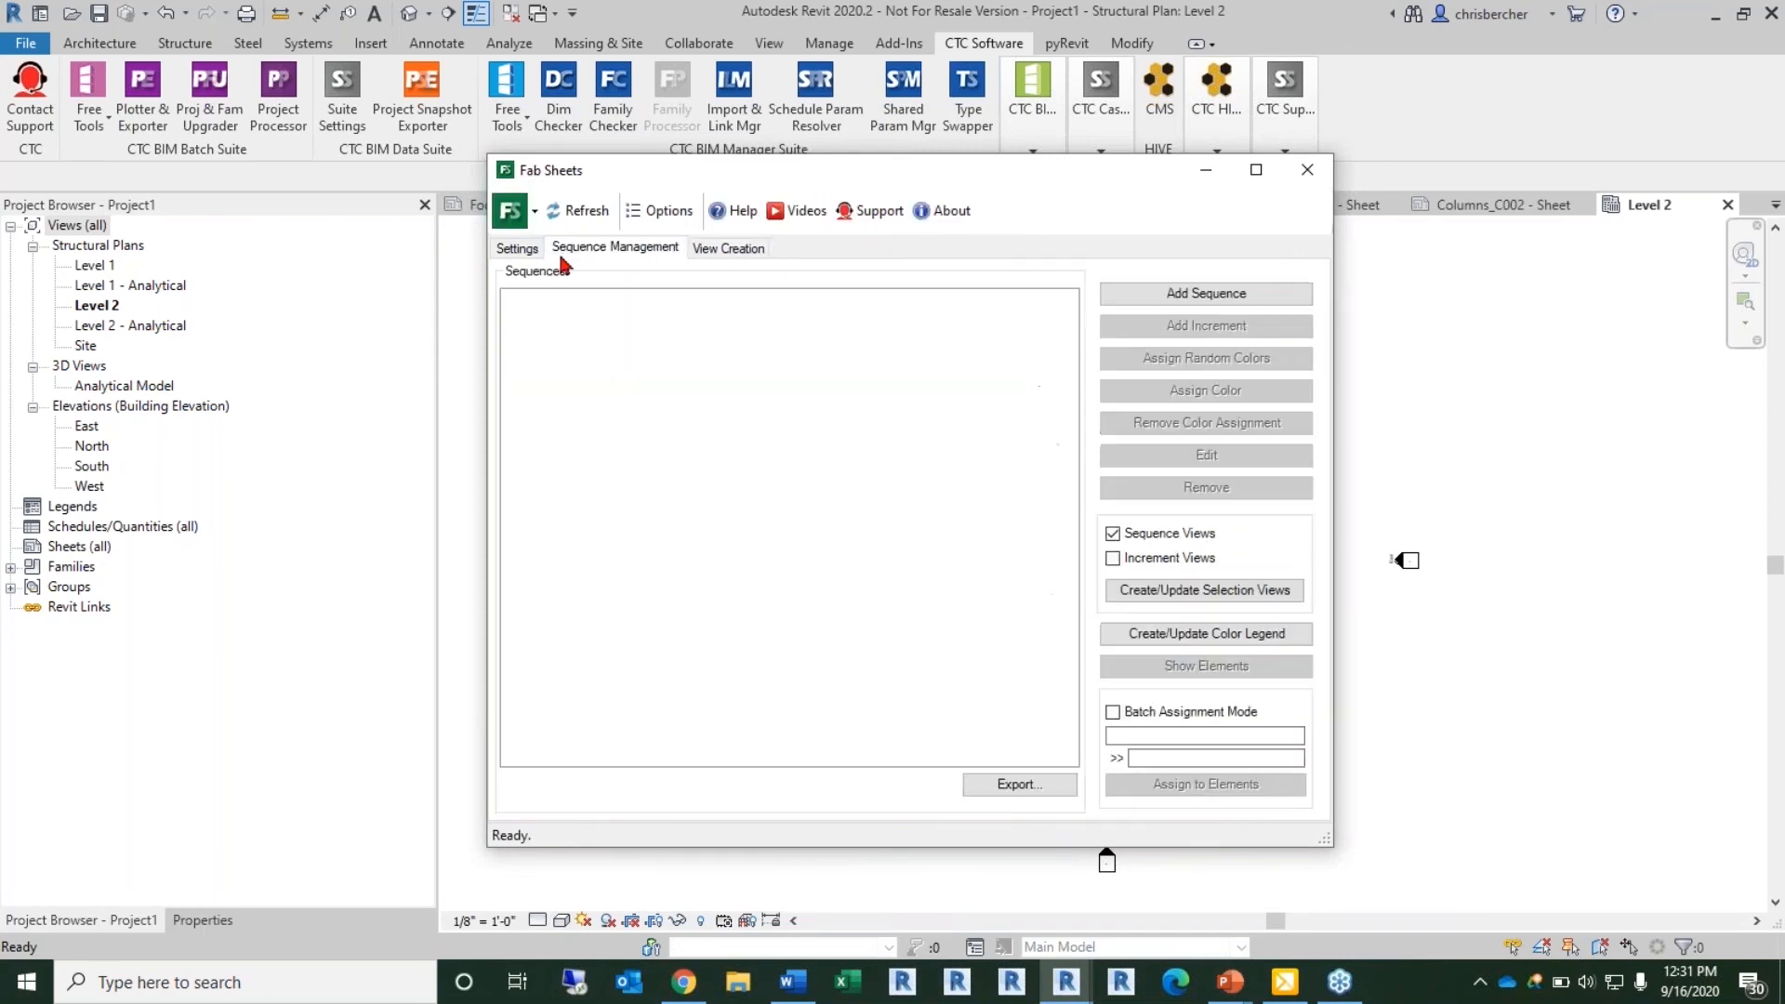
pyautogui.click(521, 249)
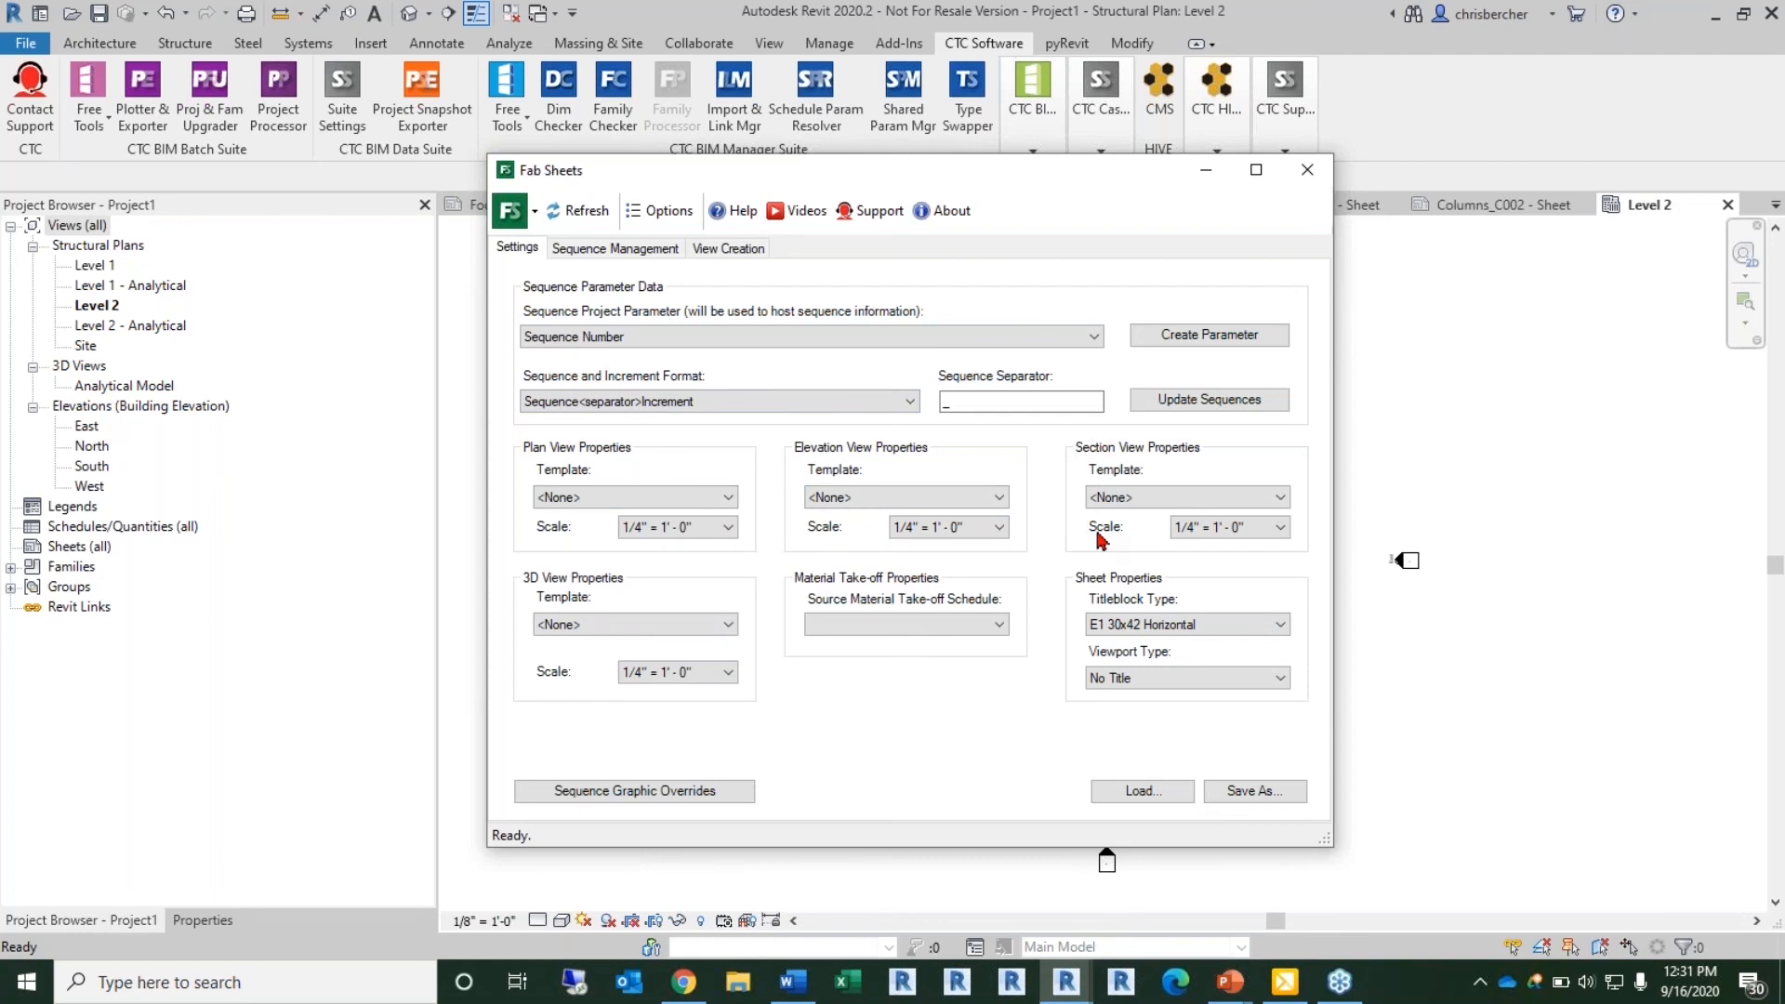
pyautogui.click(670, 792)
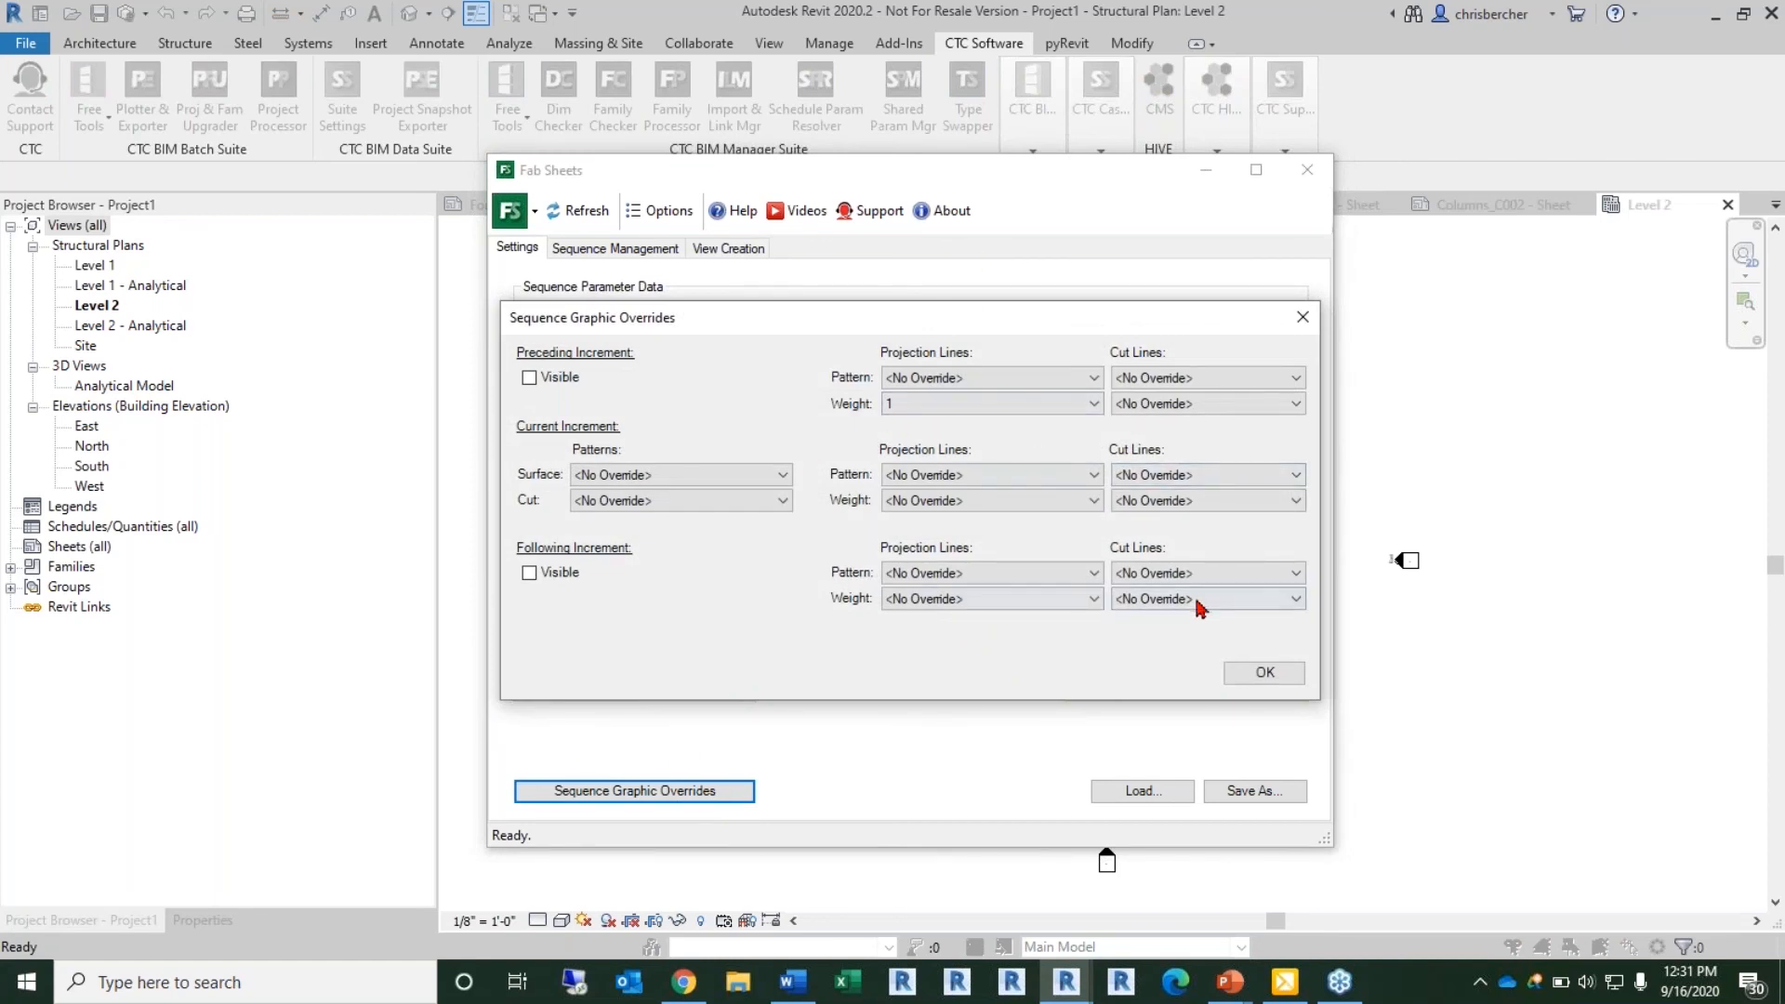
pyautogui.click(1265, 672)
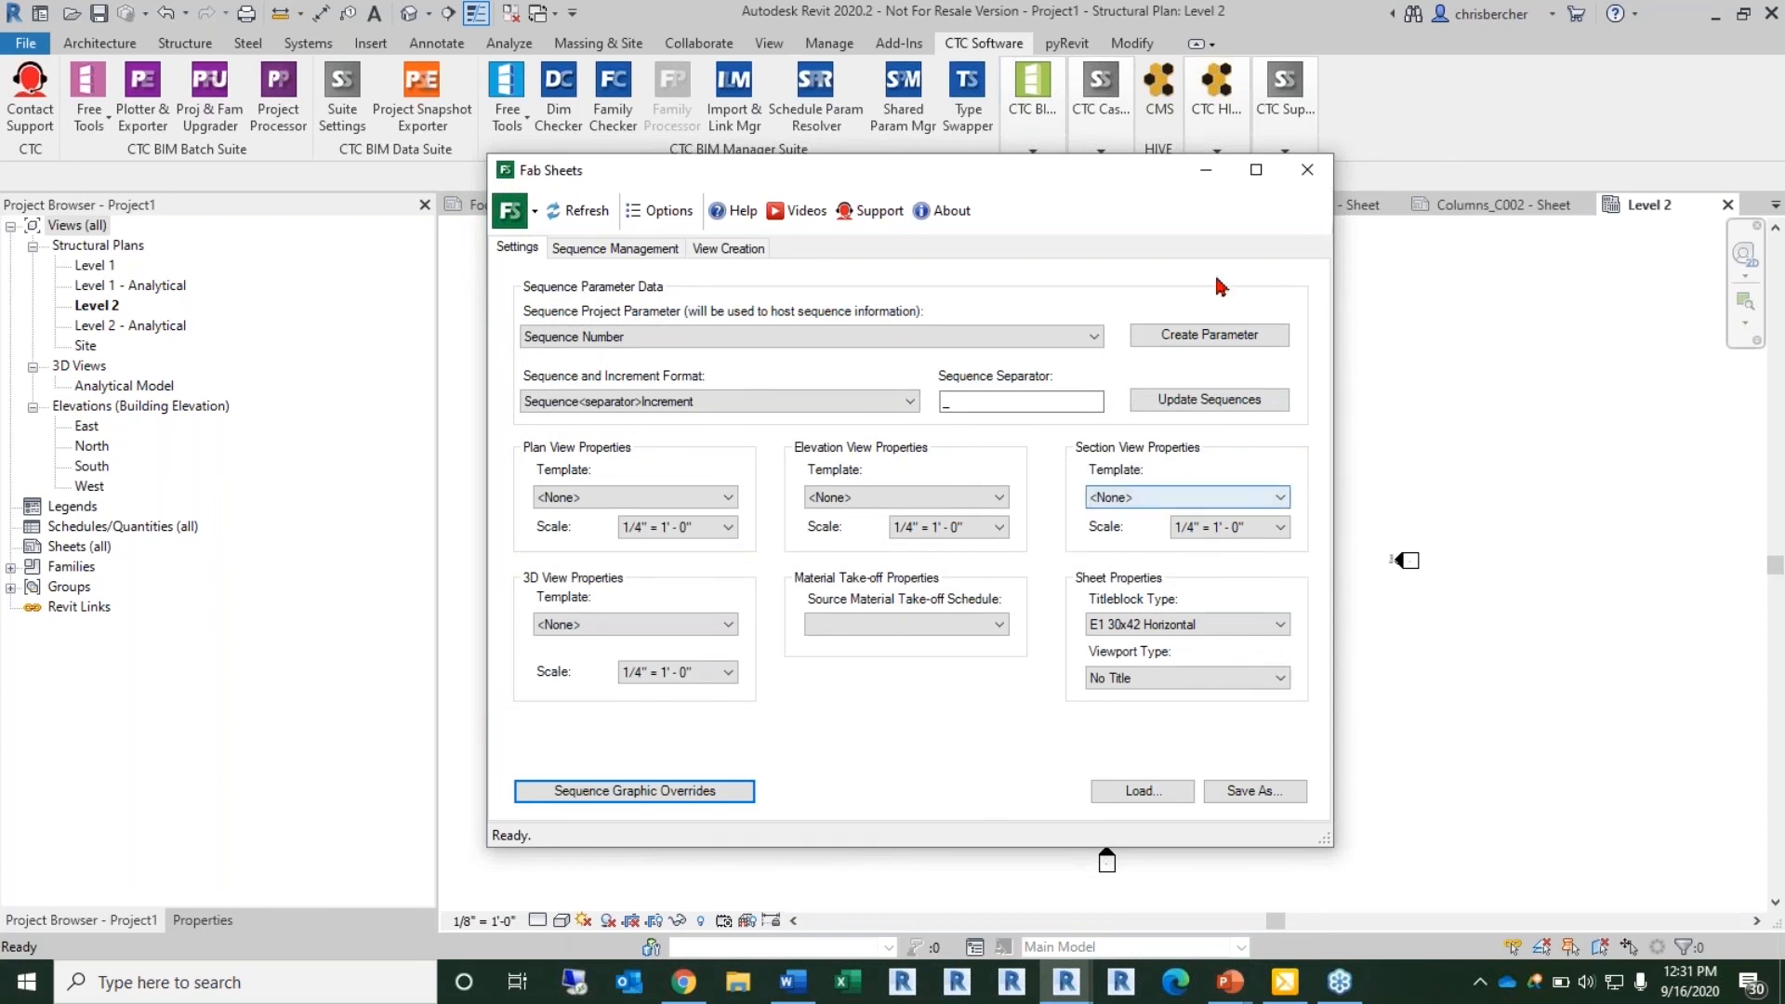
pyautogui.moveTo(1120, 177); pyautogui.dragTo(1117, 208)
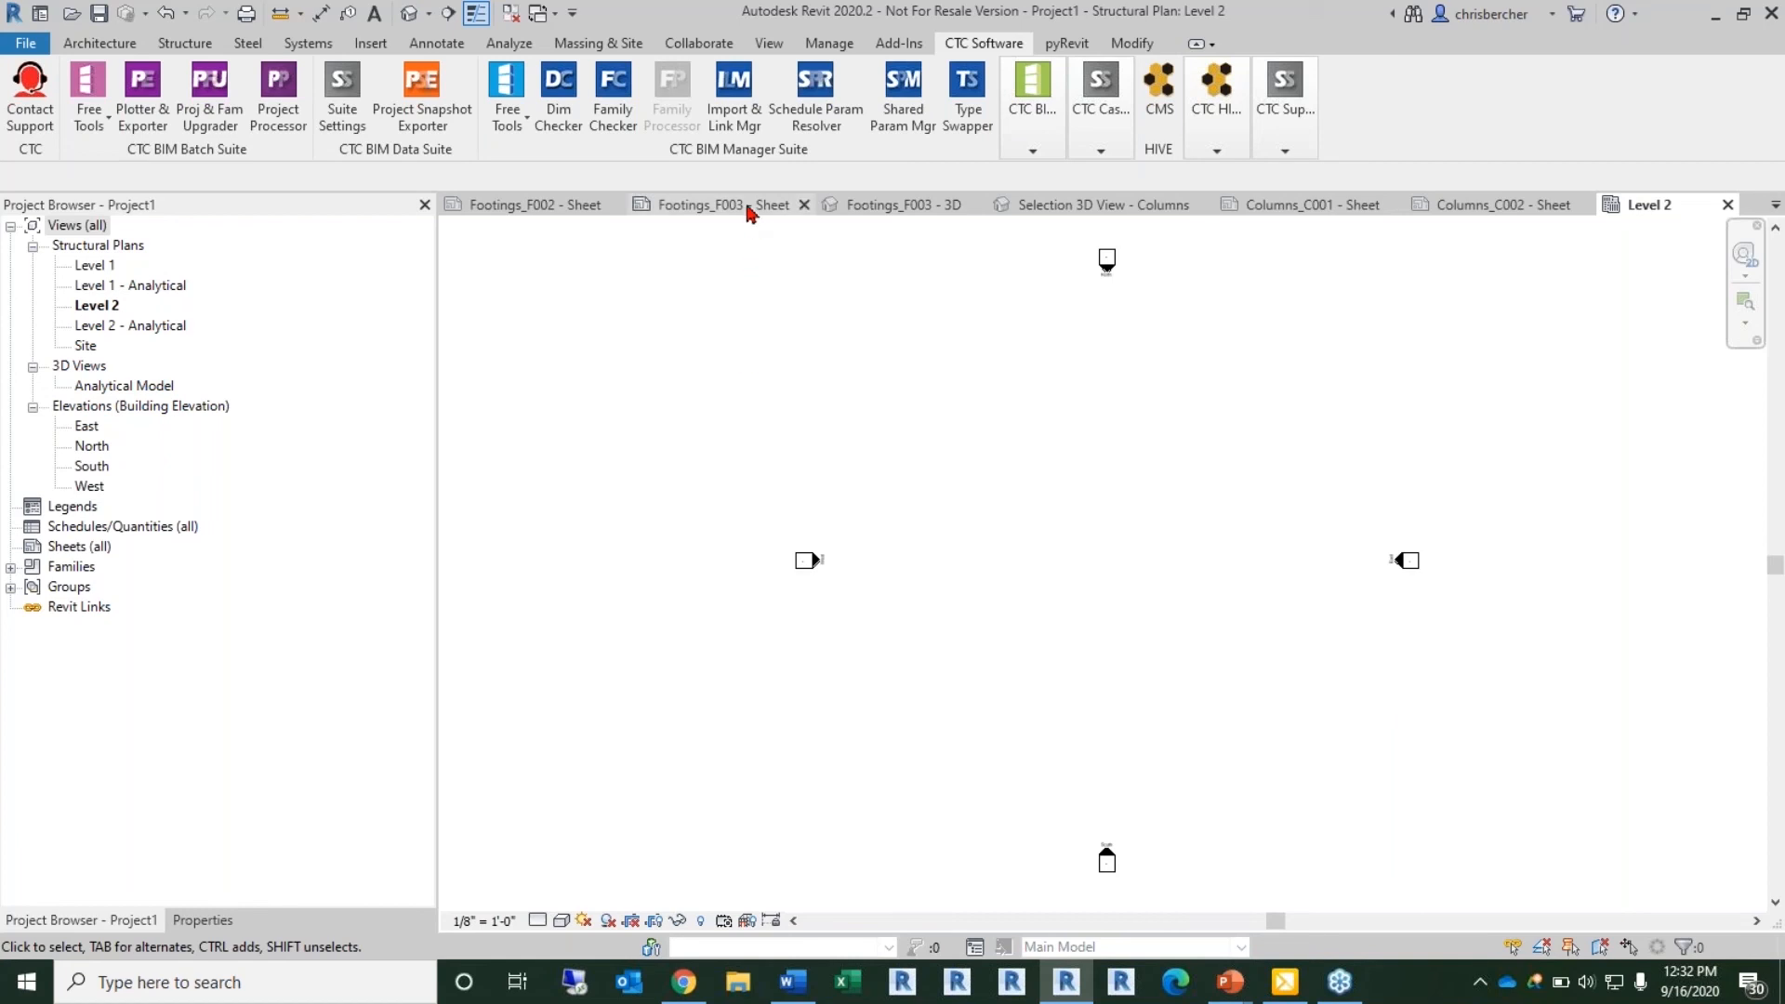
# Step: Switch to the Footings_F003 sheet and select sheets Footings_F001 through Footings_F030 in the project's sheet list
pyautogui.click(748, 212)
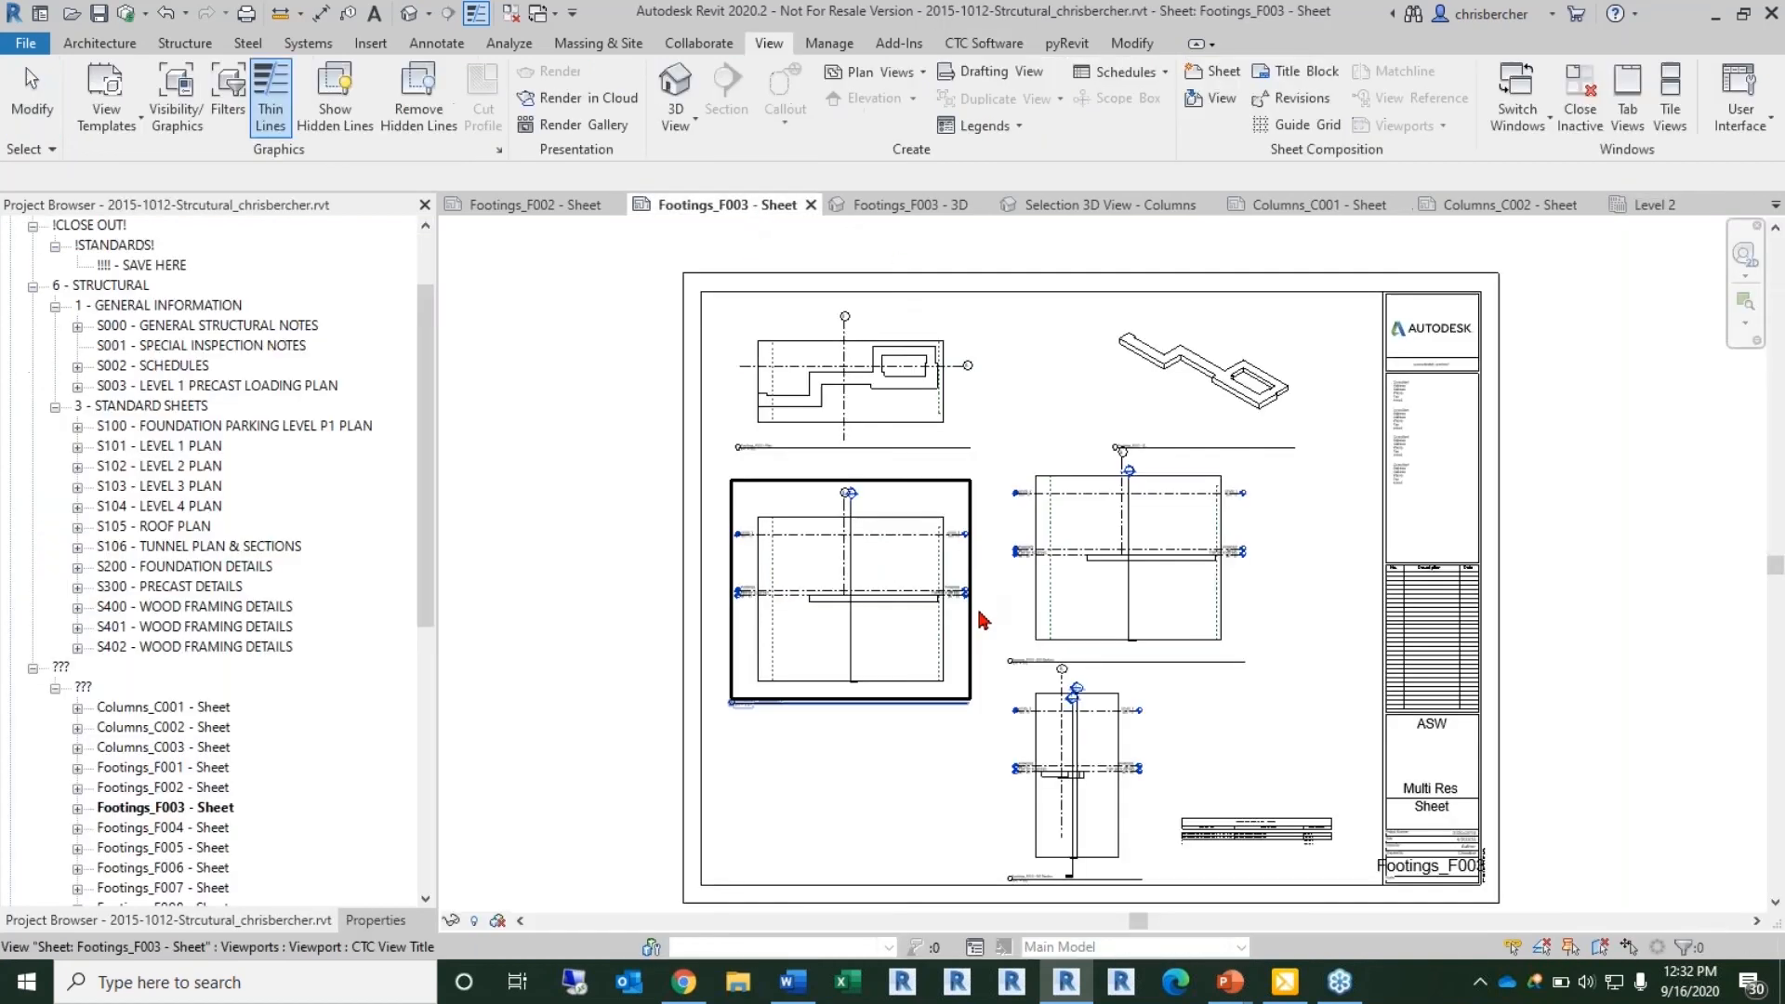
pyautogui.moveTo(426, 426); pyautogui.dragTo(530, 689)
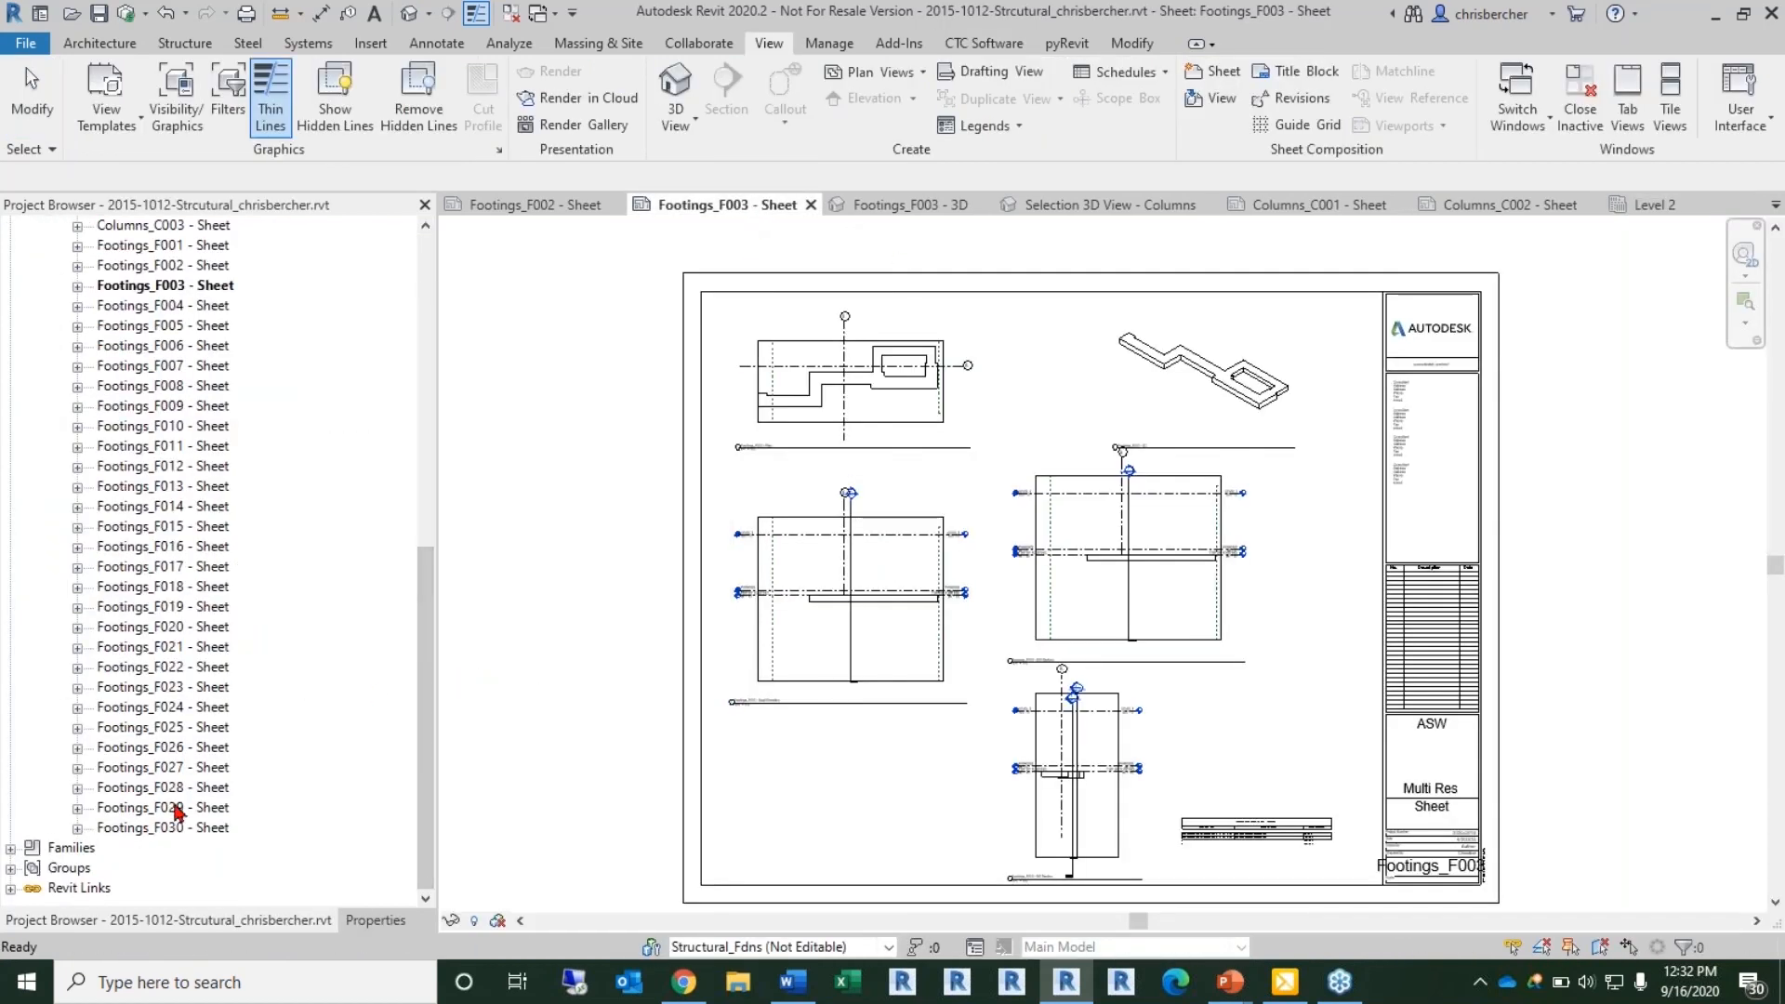
pyautogui.scroll(2, 181, 818)
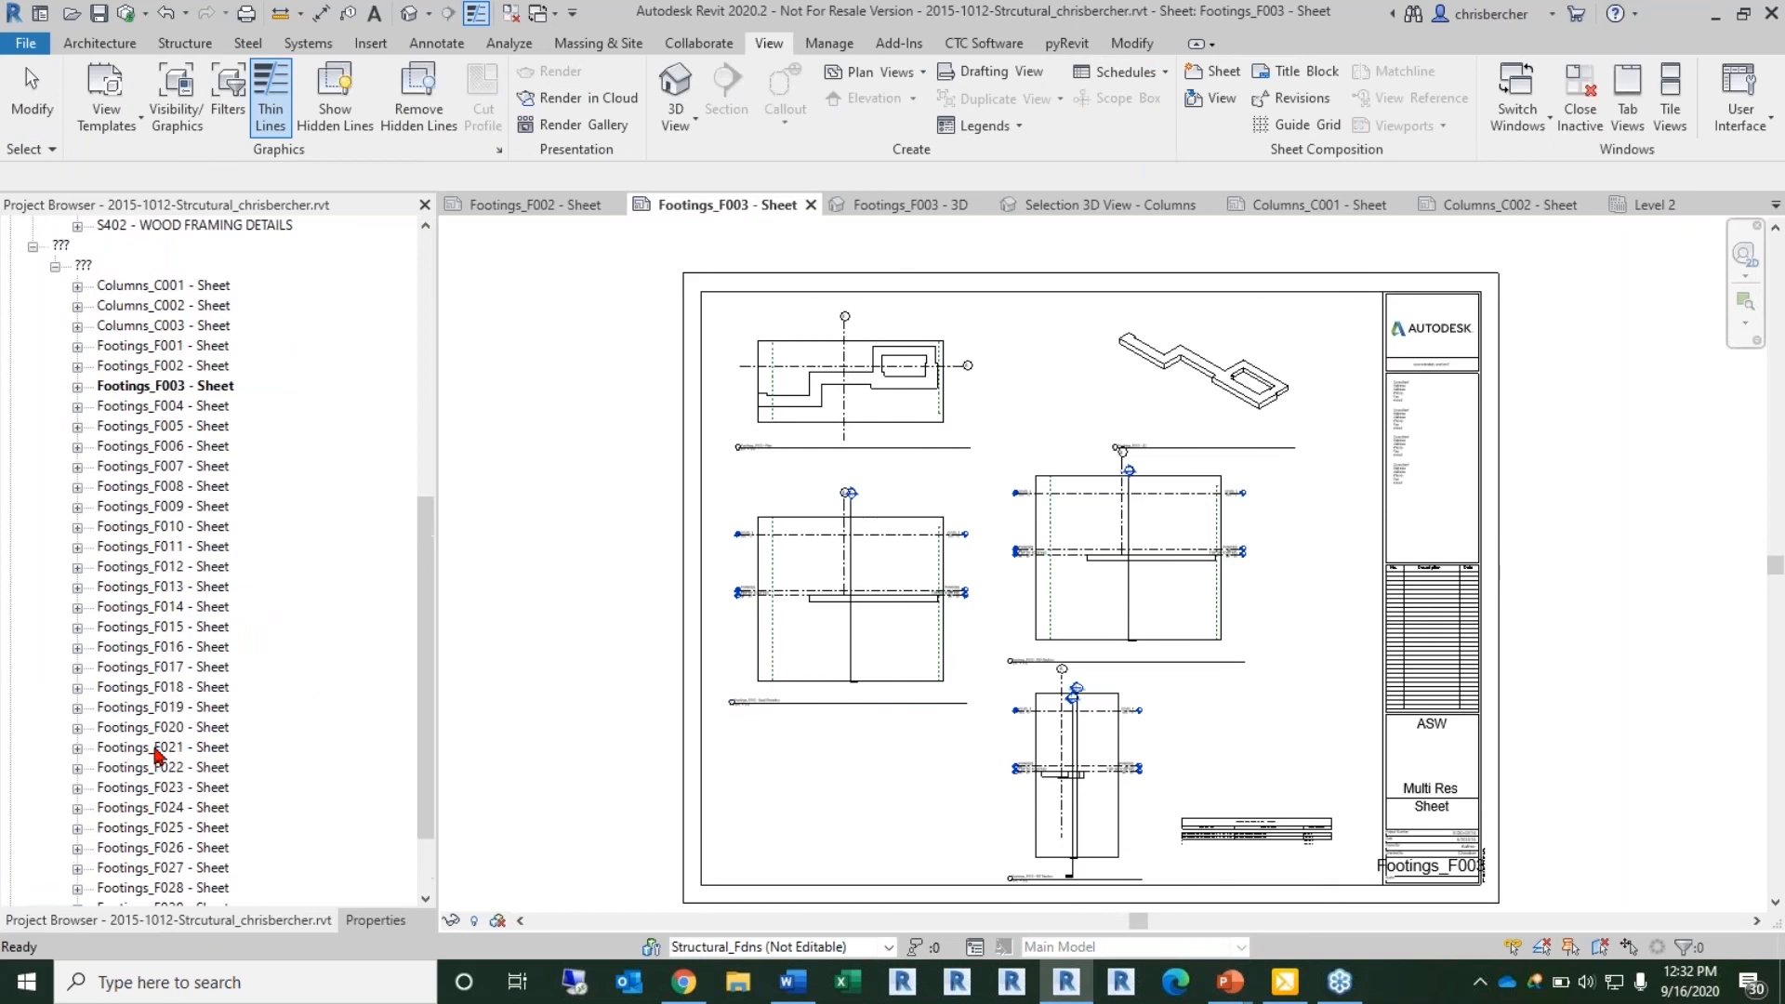
pyautogui.keyDown('shift'); pyautogui.click(180, 352); pyautogui.keyUp('shift')
pyautogui.scroll(-2, 191, 438)
pyautogui.scroll(1, 191, 437)
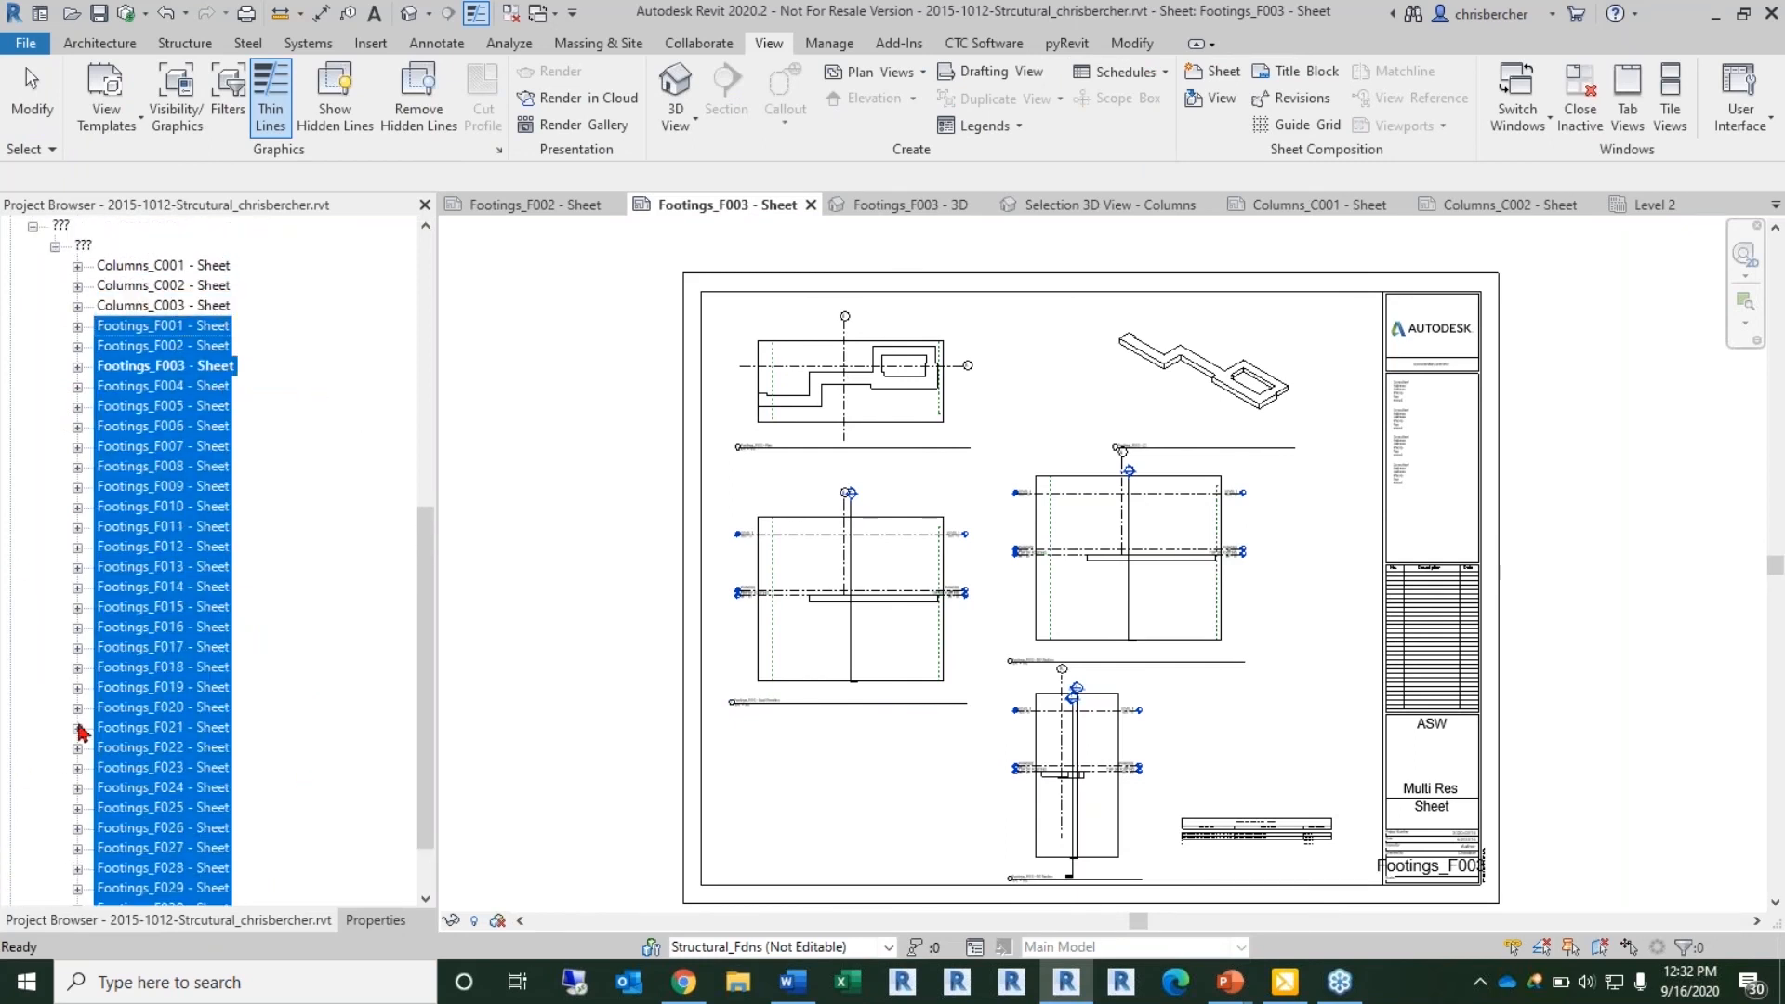
pyautogui.scroll(-1, 279, 708)
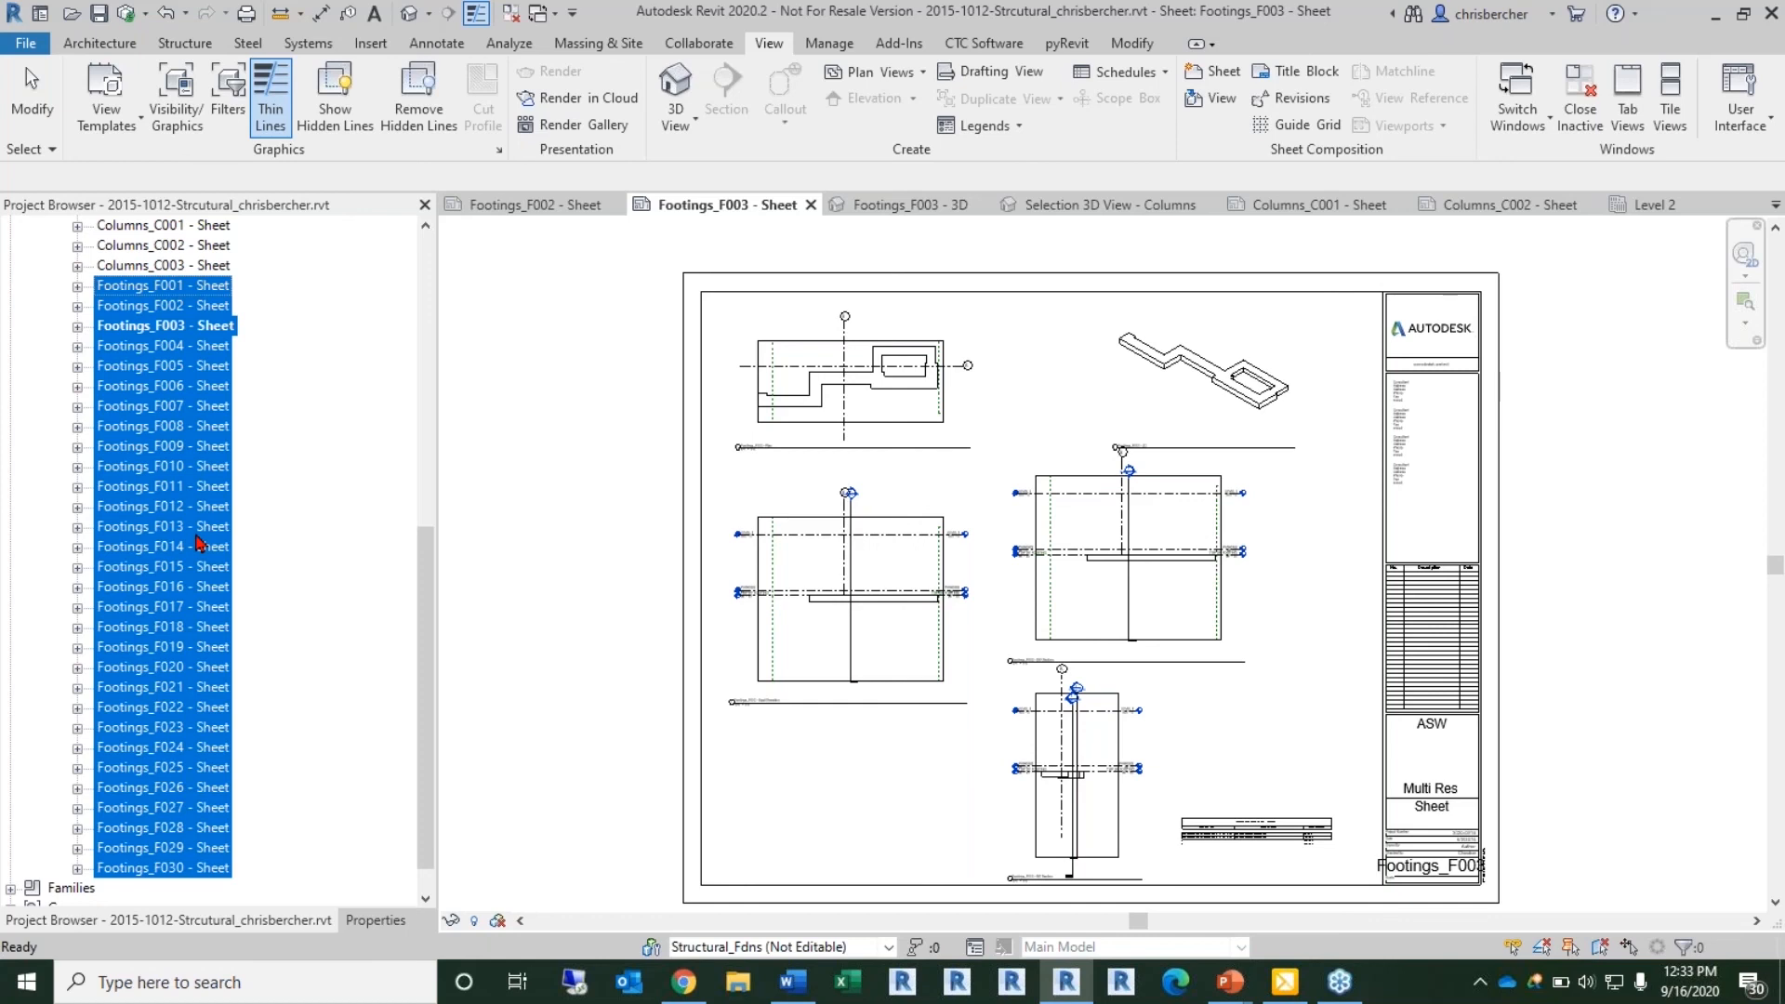
pyautogui.click(586, 733)
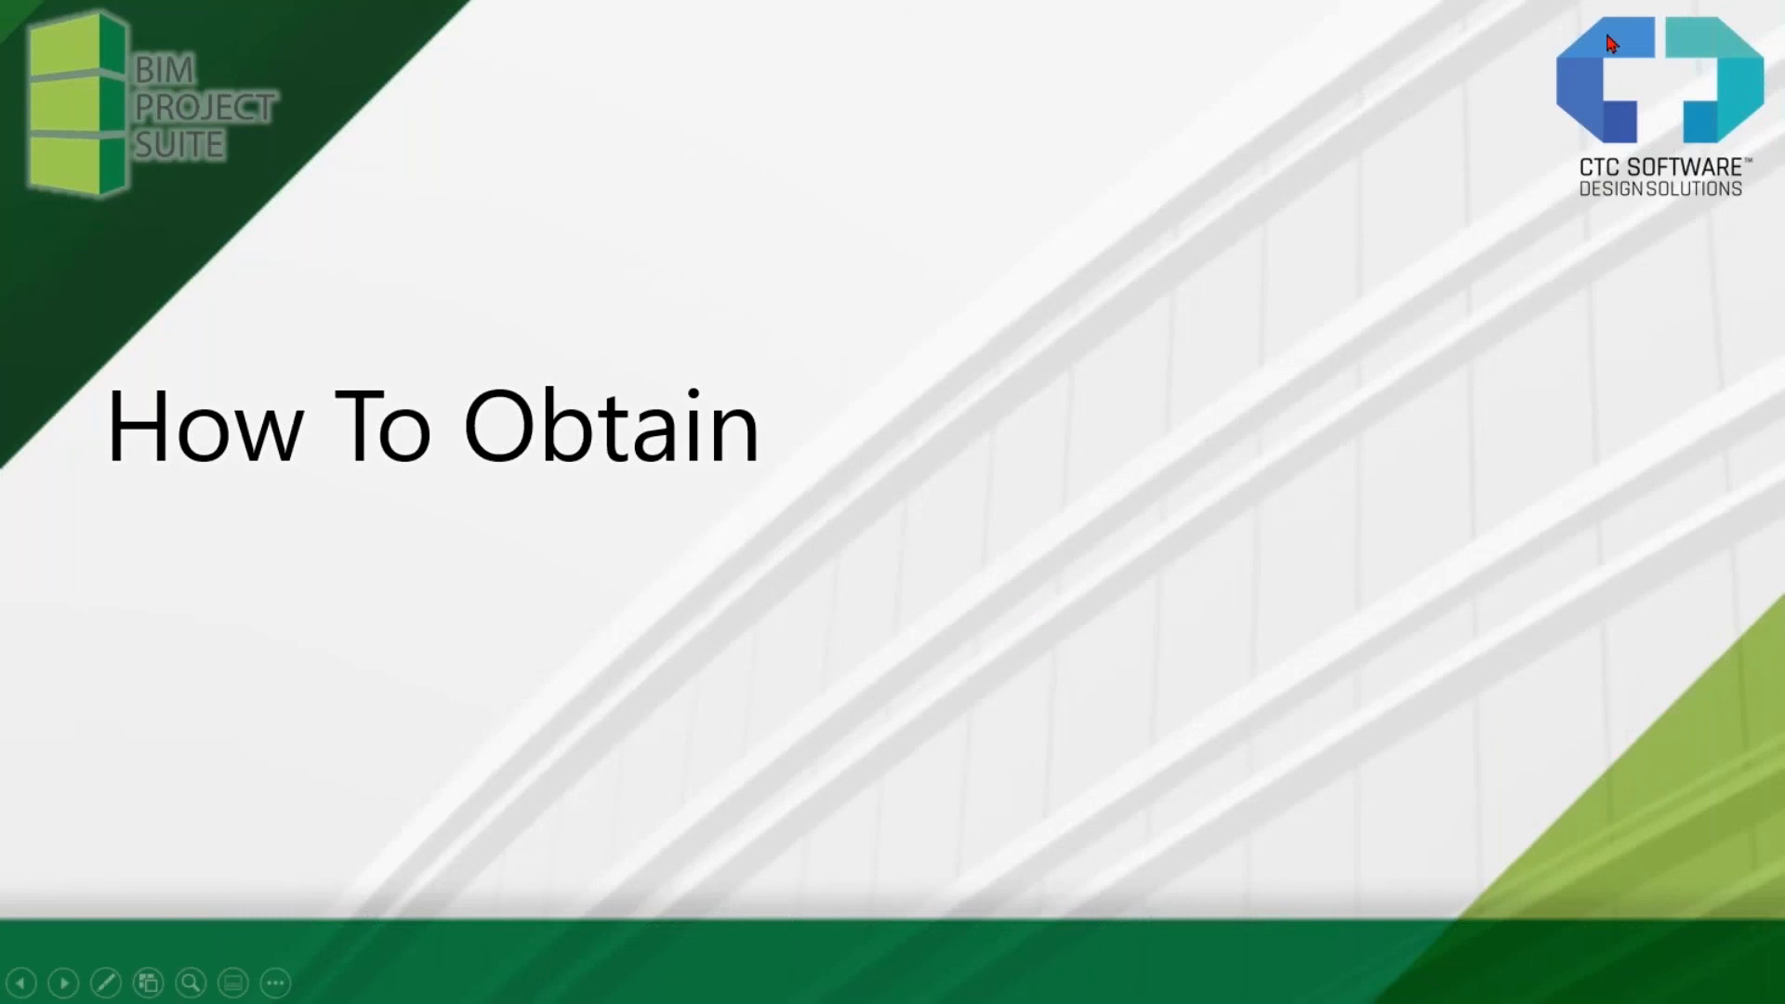
# Step: Leave the slide show, return to Revit and float the CTC BIM Project Suite tools over the Footings_F003 sheet
pyautogui.press('Escape')
pyautogui.click(1651, 14)
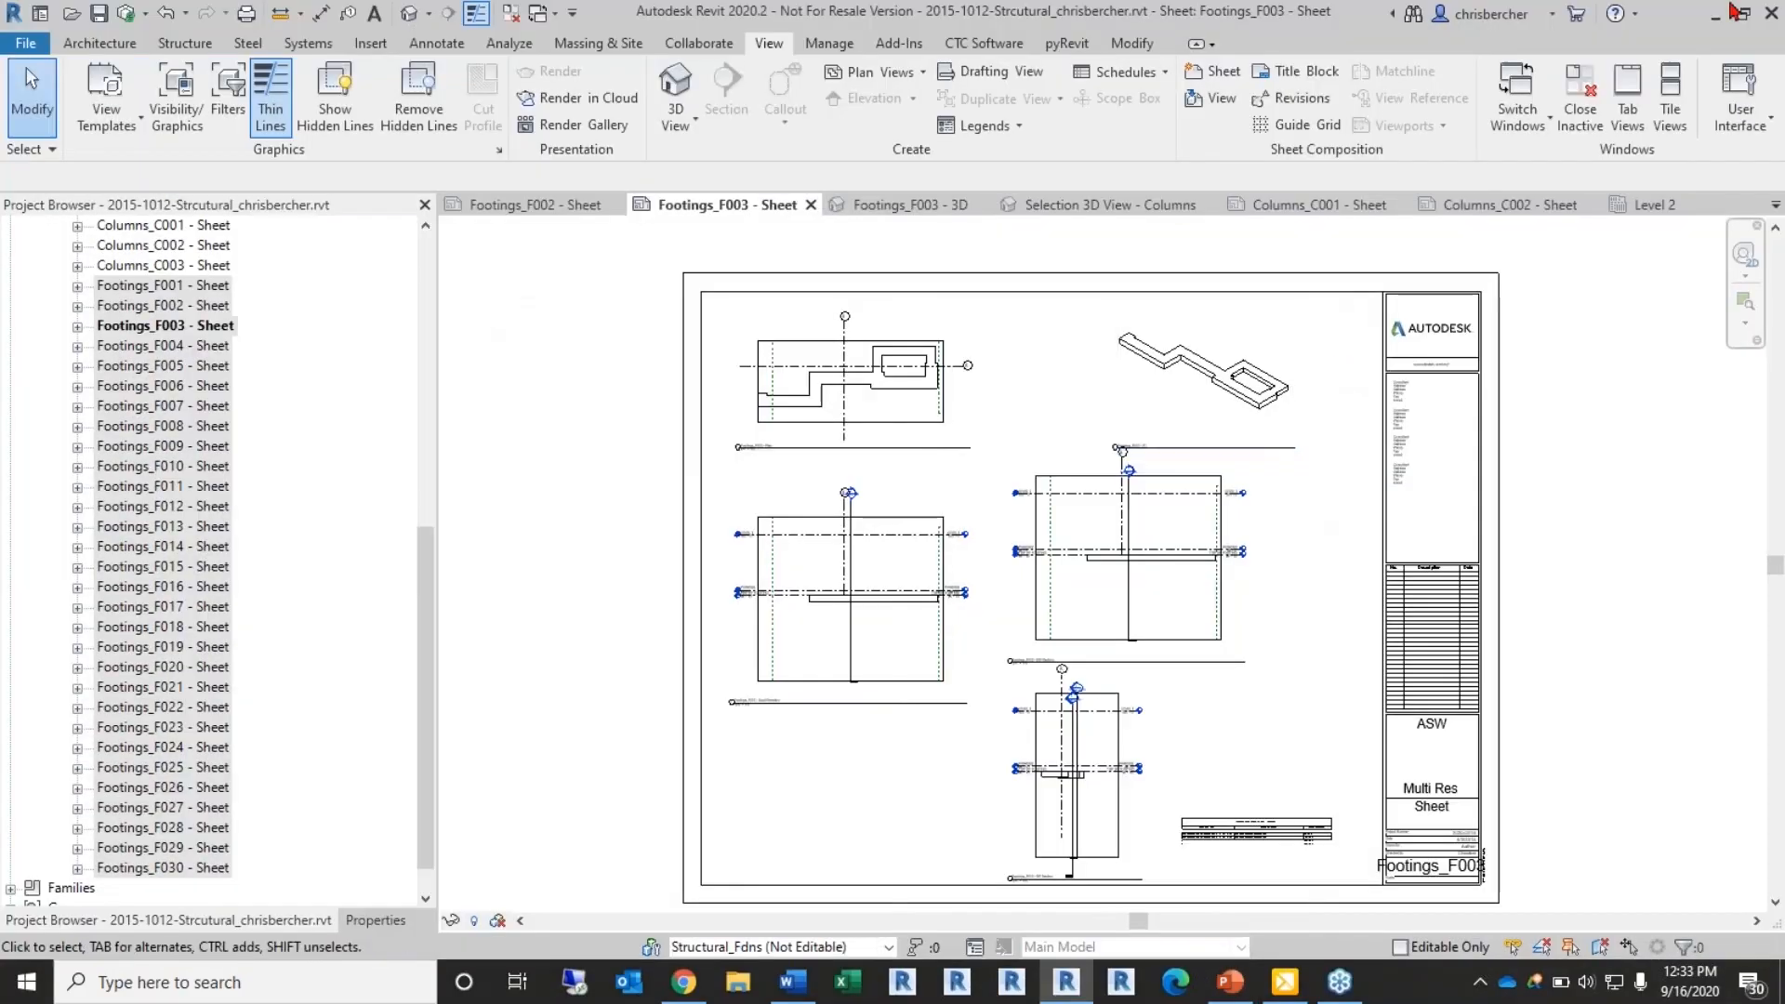
pyautogui.click(984, 42)
pyautogui.click(1032, 130)
pyautogui.moveTo(1320, 270); pyautogui.dragTo(917, 341)
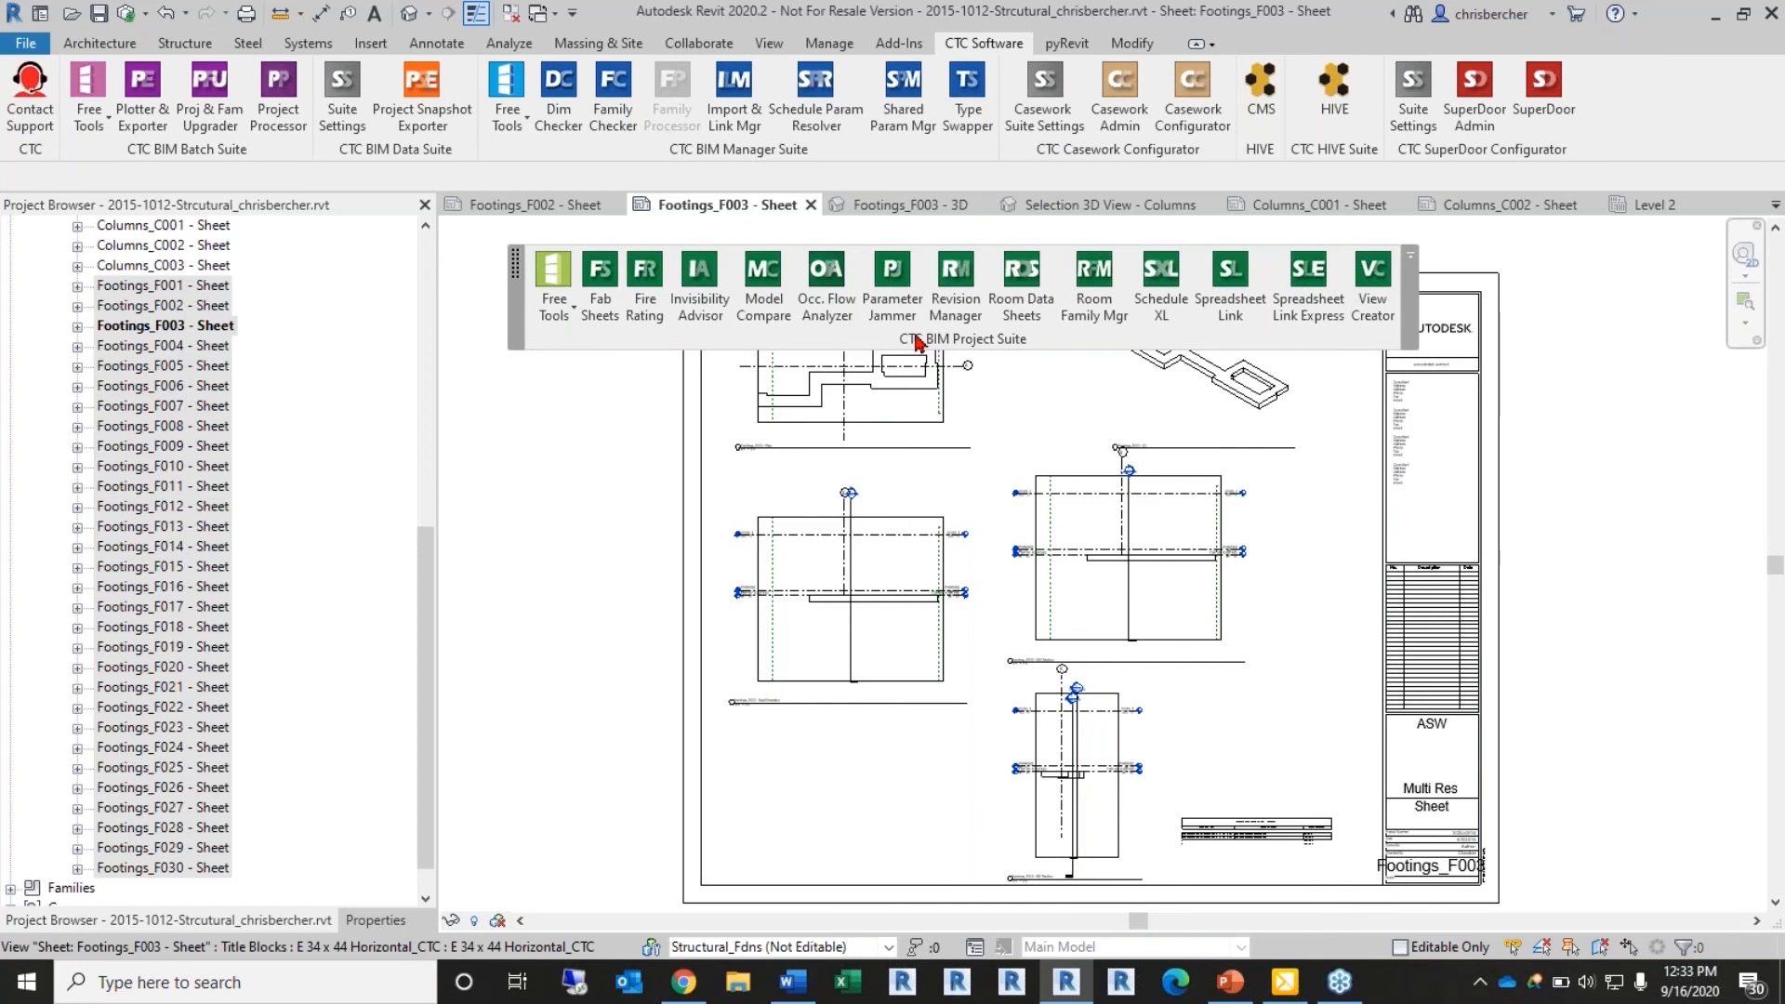
# Step: Move the floating CTC BIM Project Suite panel slightly lower, and open the ctcsoftware.com website in Chrome's empty tab
pyautogui.moveTo(916, 338); pyautogui.dragTo(917, 361)
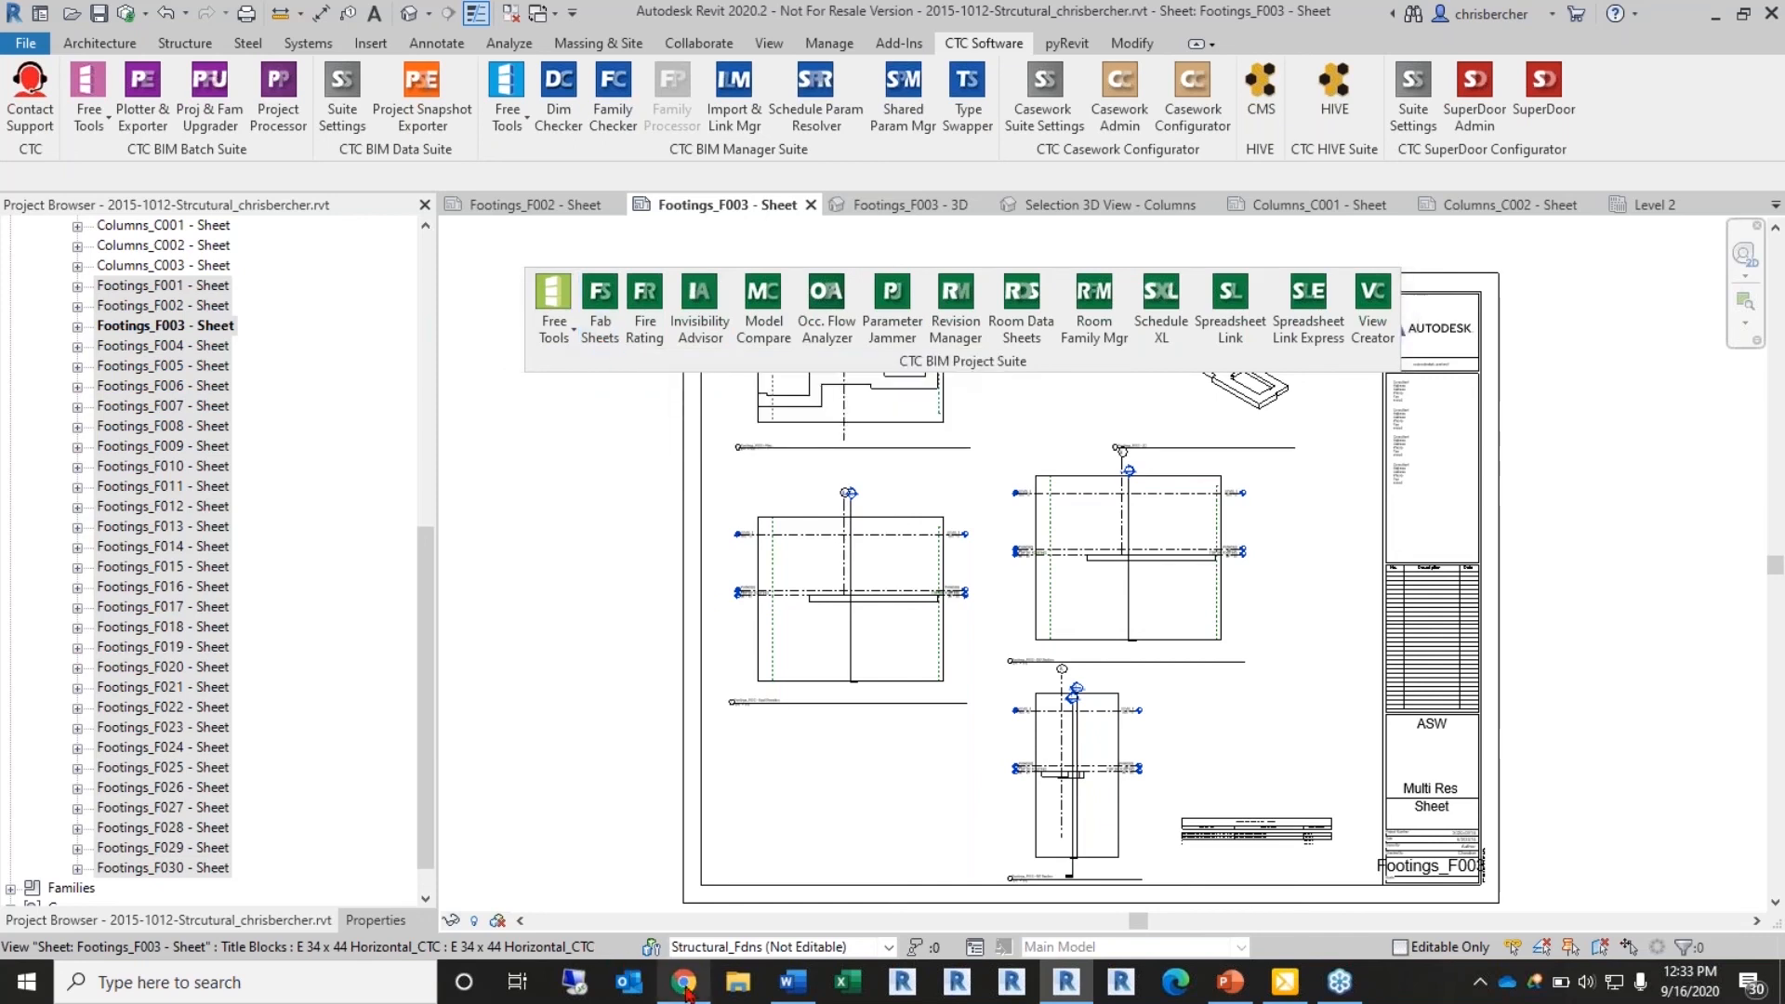
pyautogui.moveTo(686, 987)
pyautogui.click(703, 819)
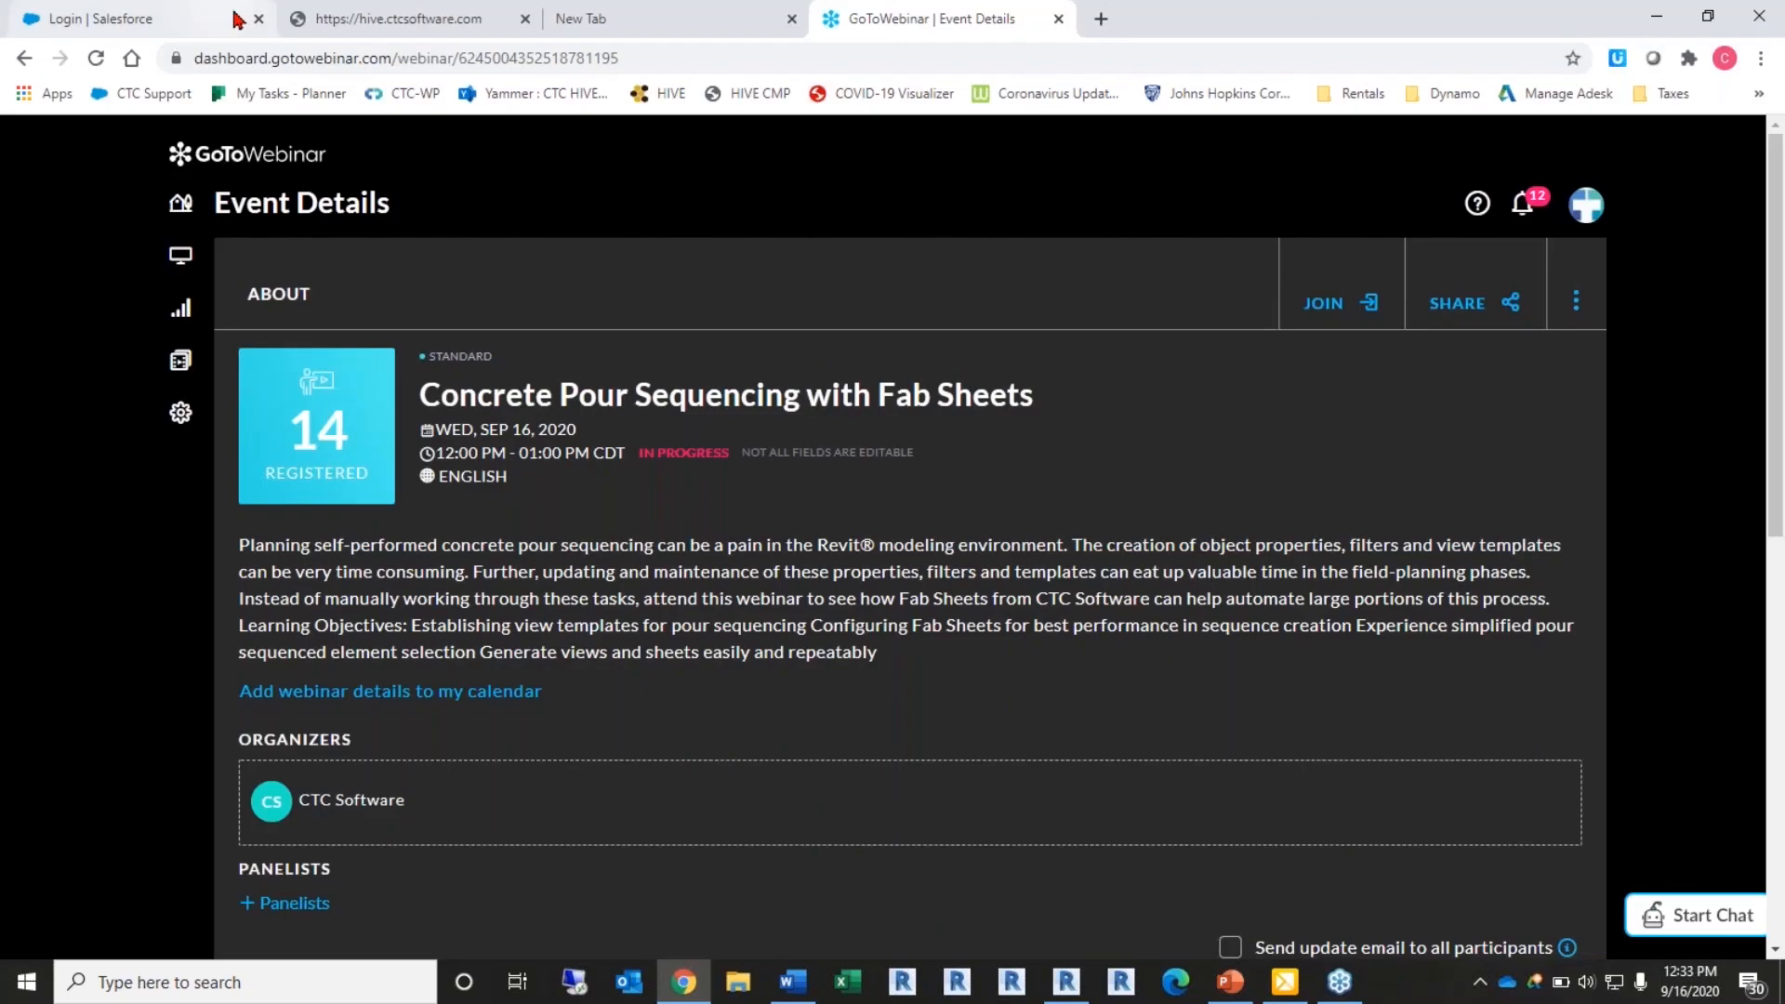
pyautogui.click(465, 18)
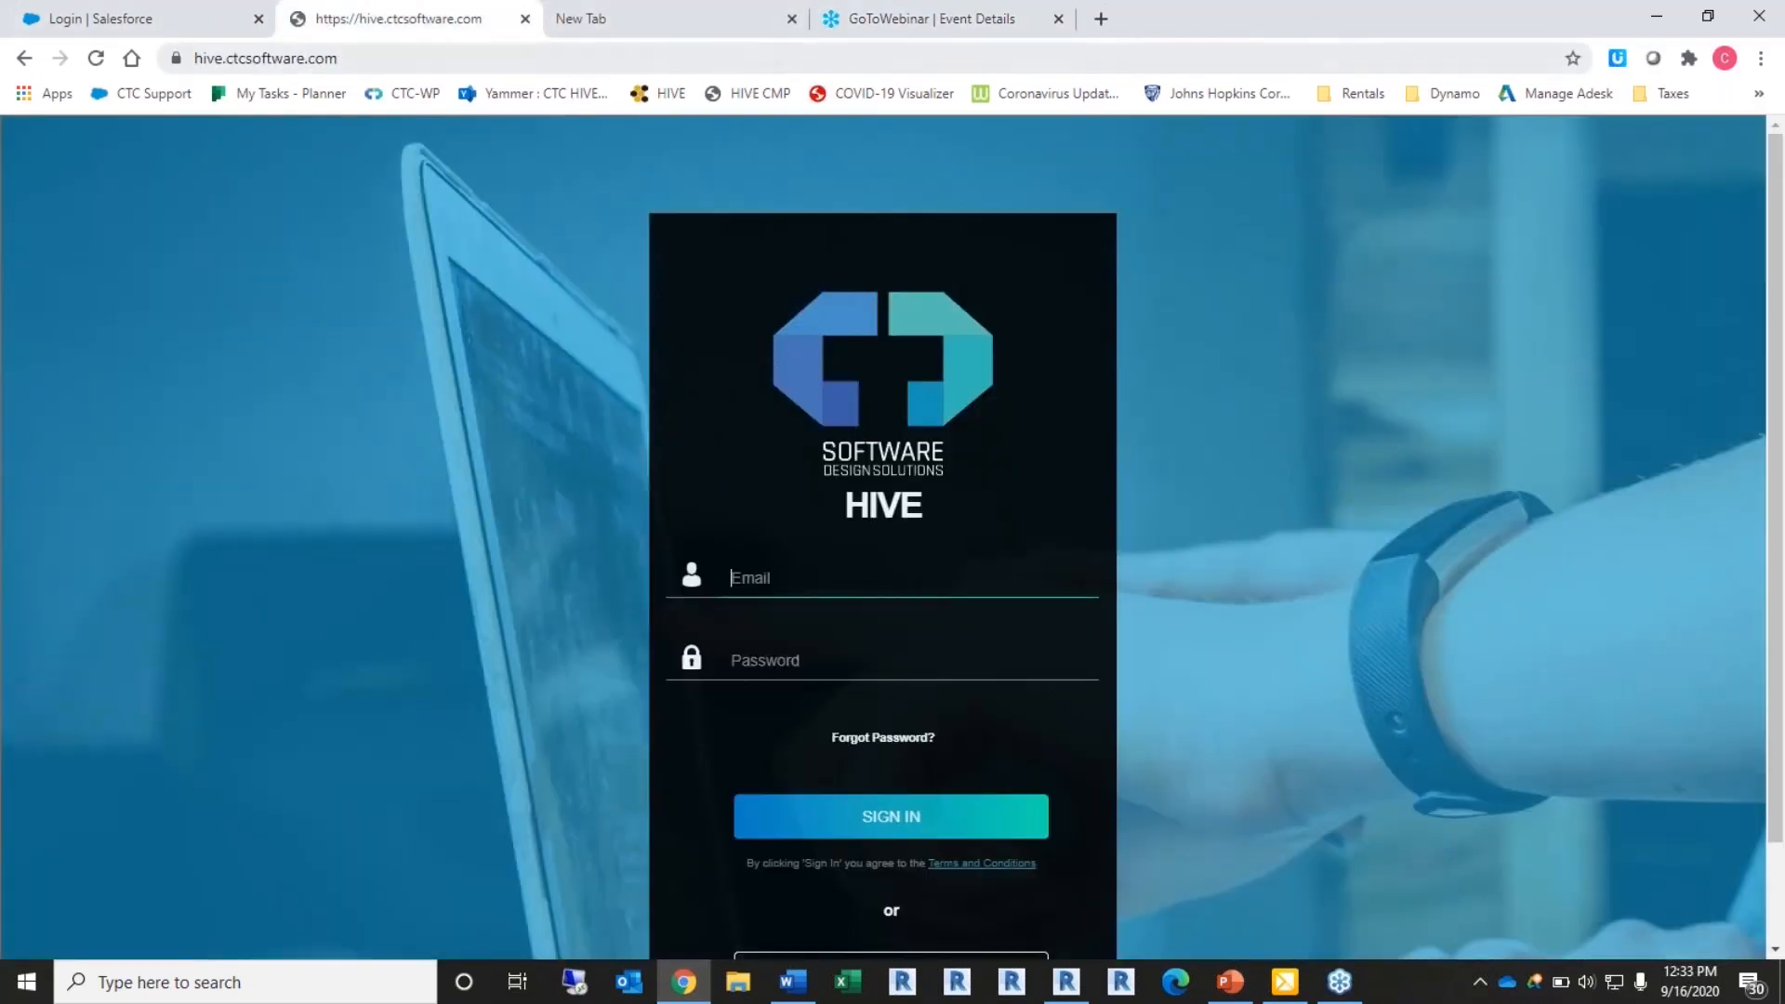
pyautogui.click(644, 22)
pyautogui.write('ctcotowebinar')
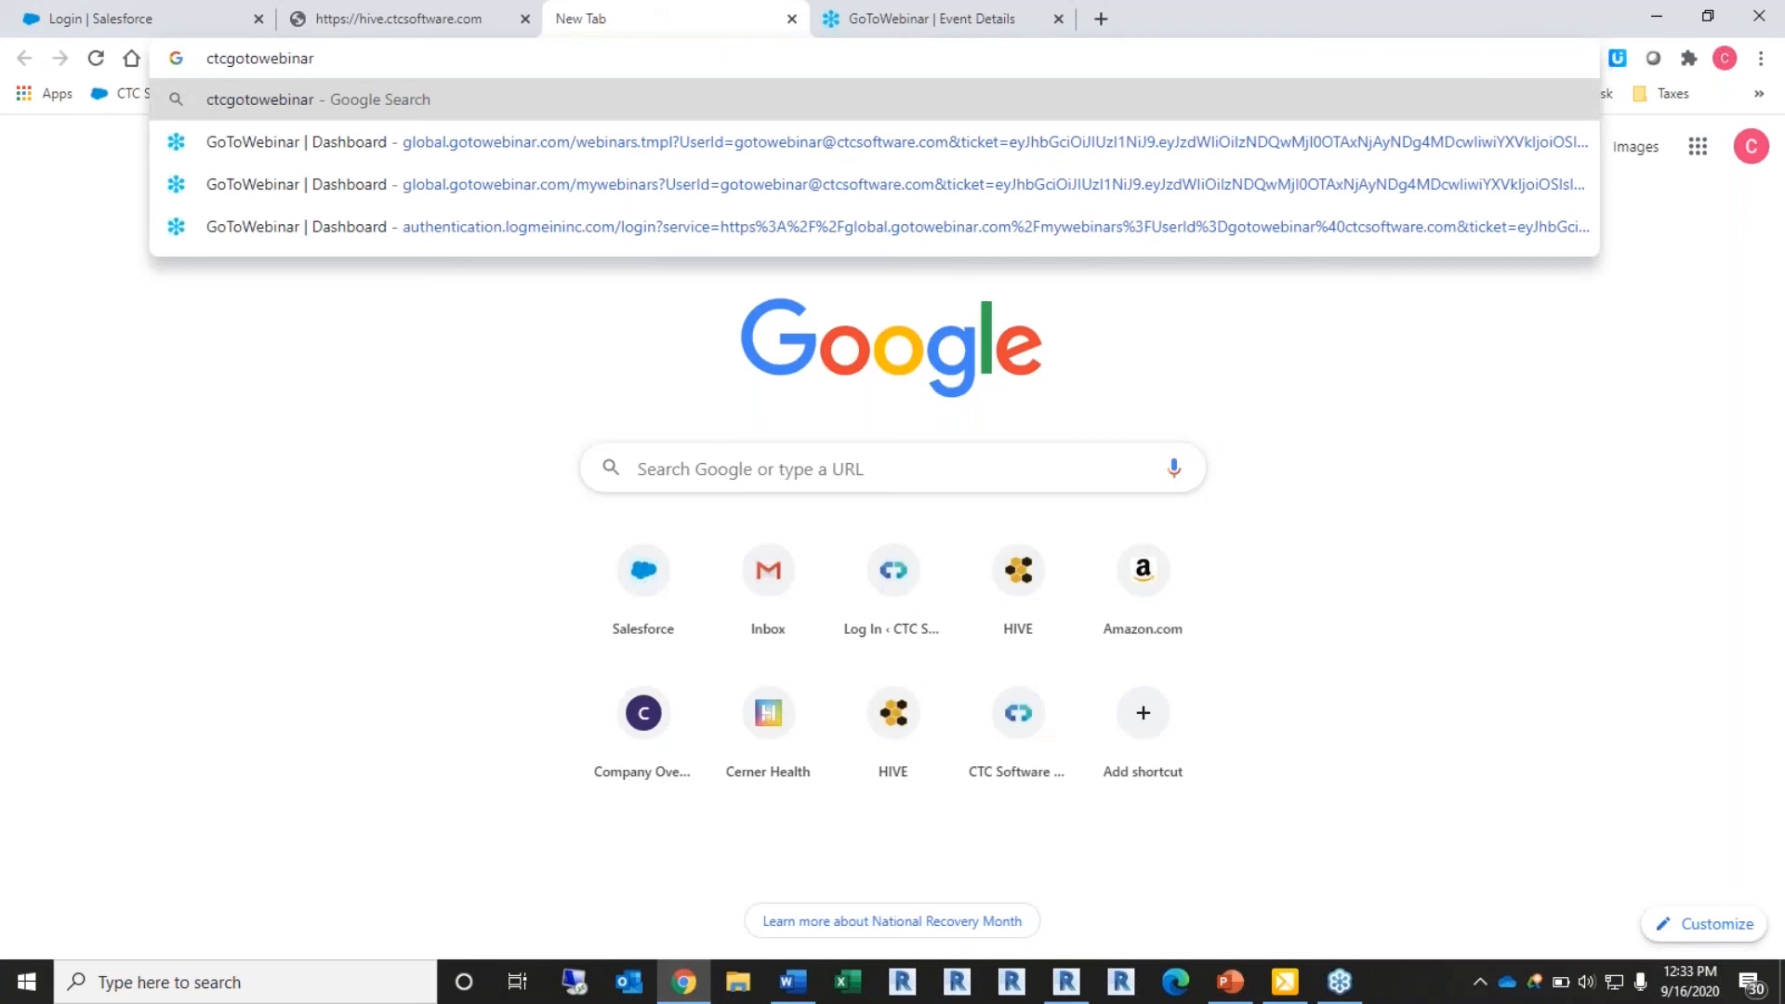
pyautogui.hotkey('ctrl', 'Delete')
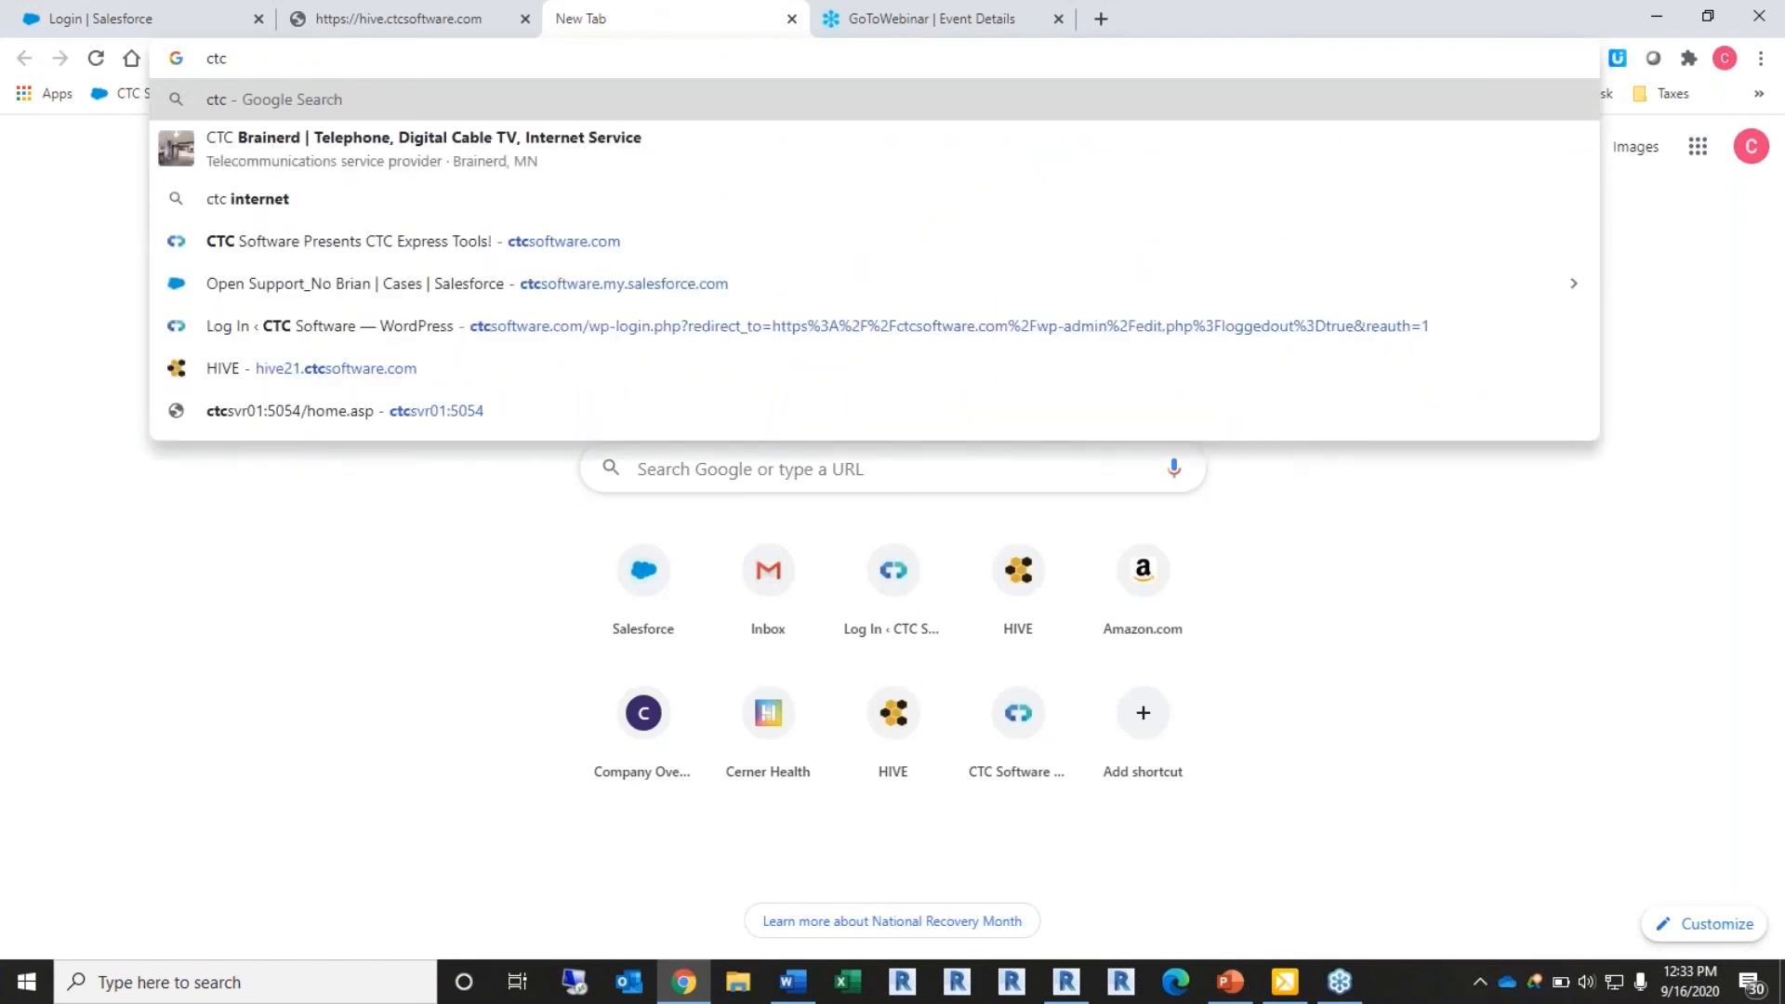
pyautogui.write('s')
pyautogui.press('Return')
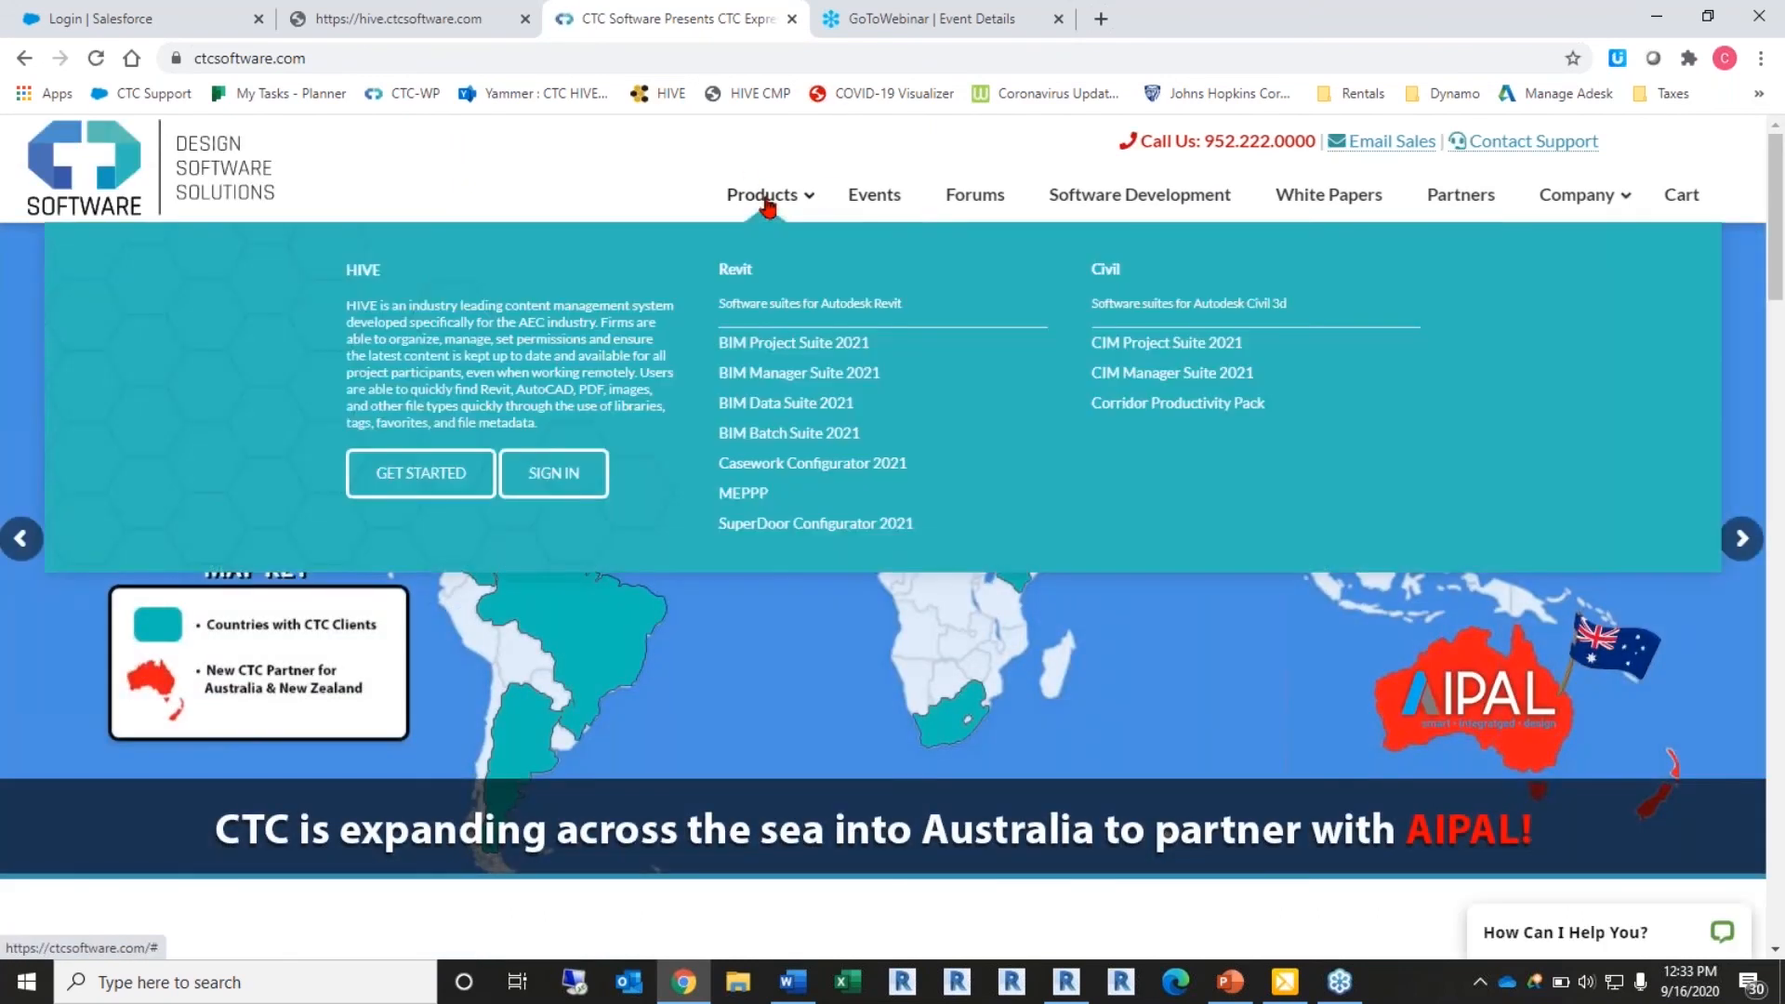
# Step: Open the BIM Project Suite 2021 product page and review its description, trial options and suite tools
pyautogui.click(767, 356)
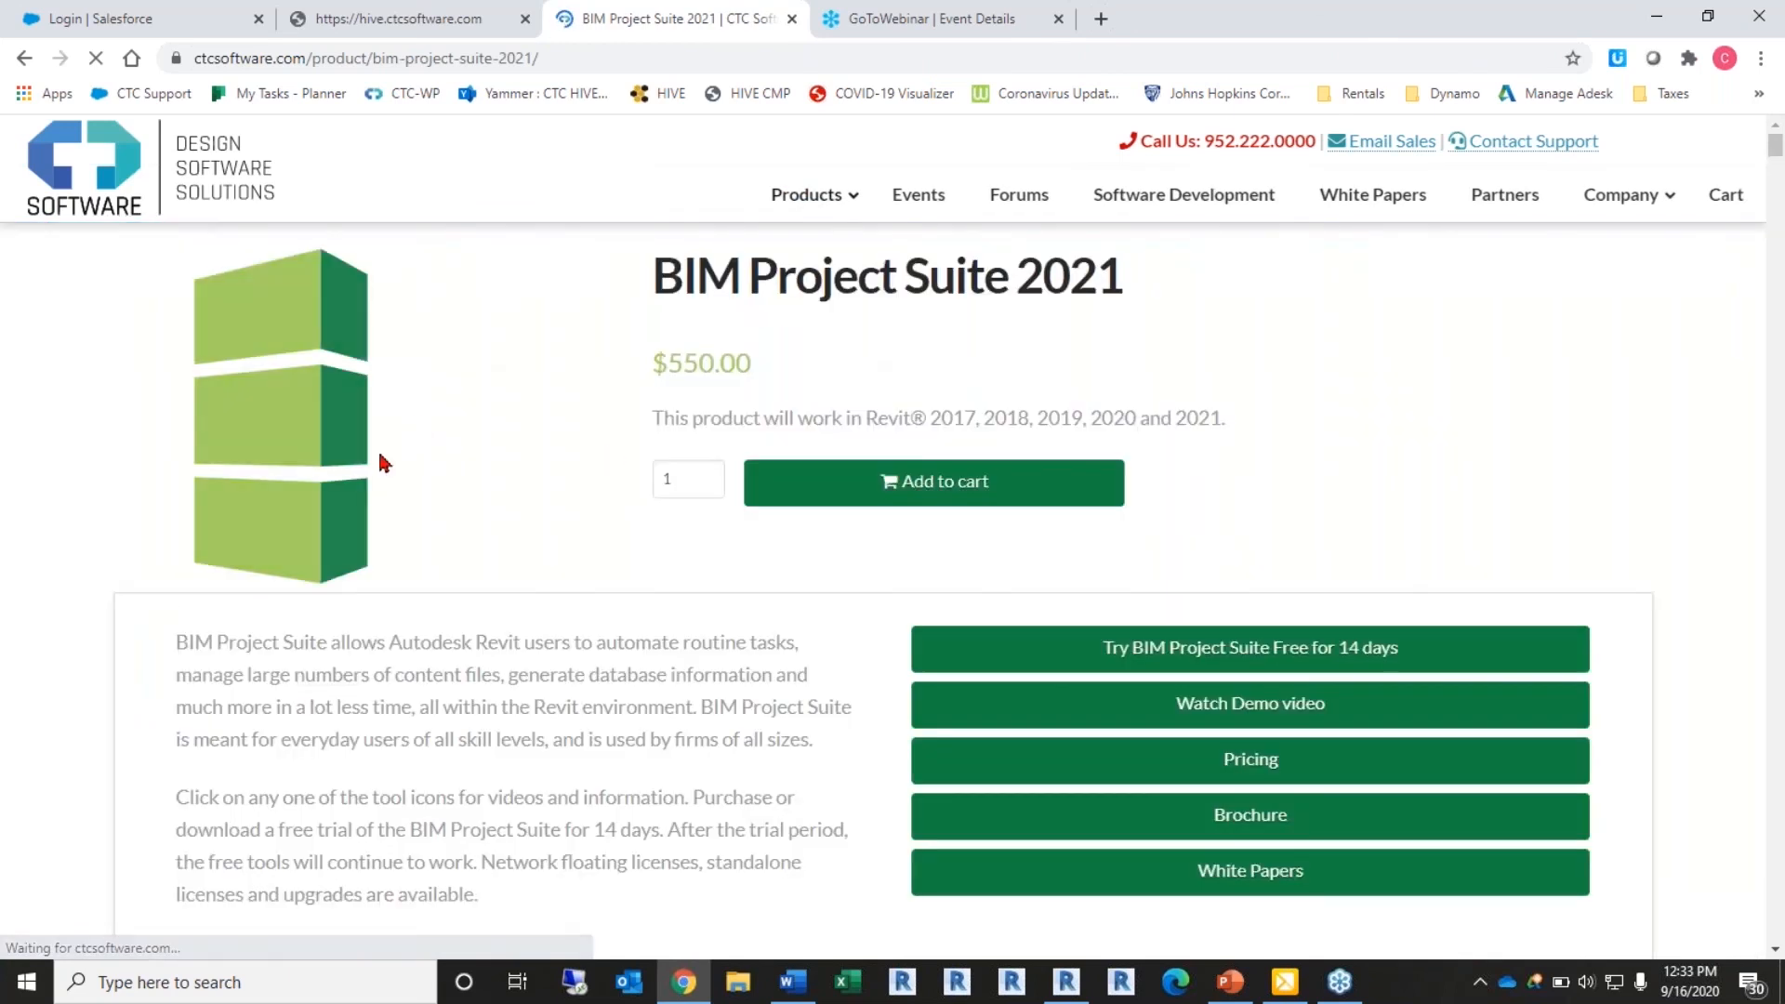
pyautogui.scroll(-2, 1293, 469)
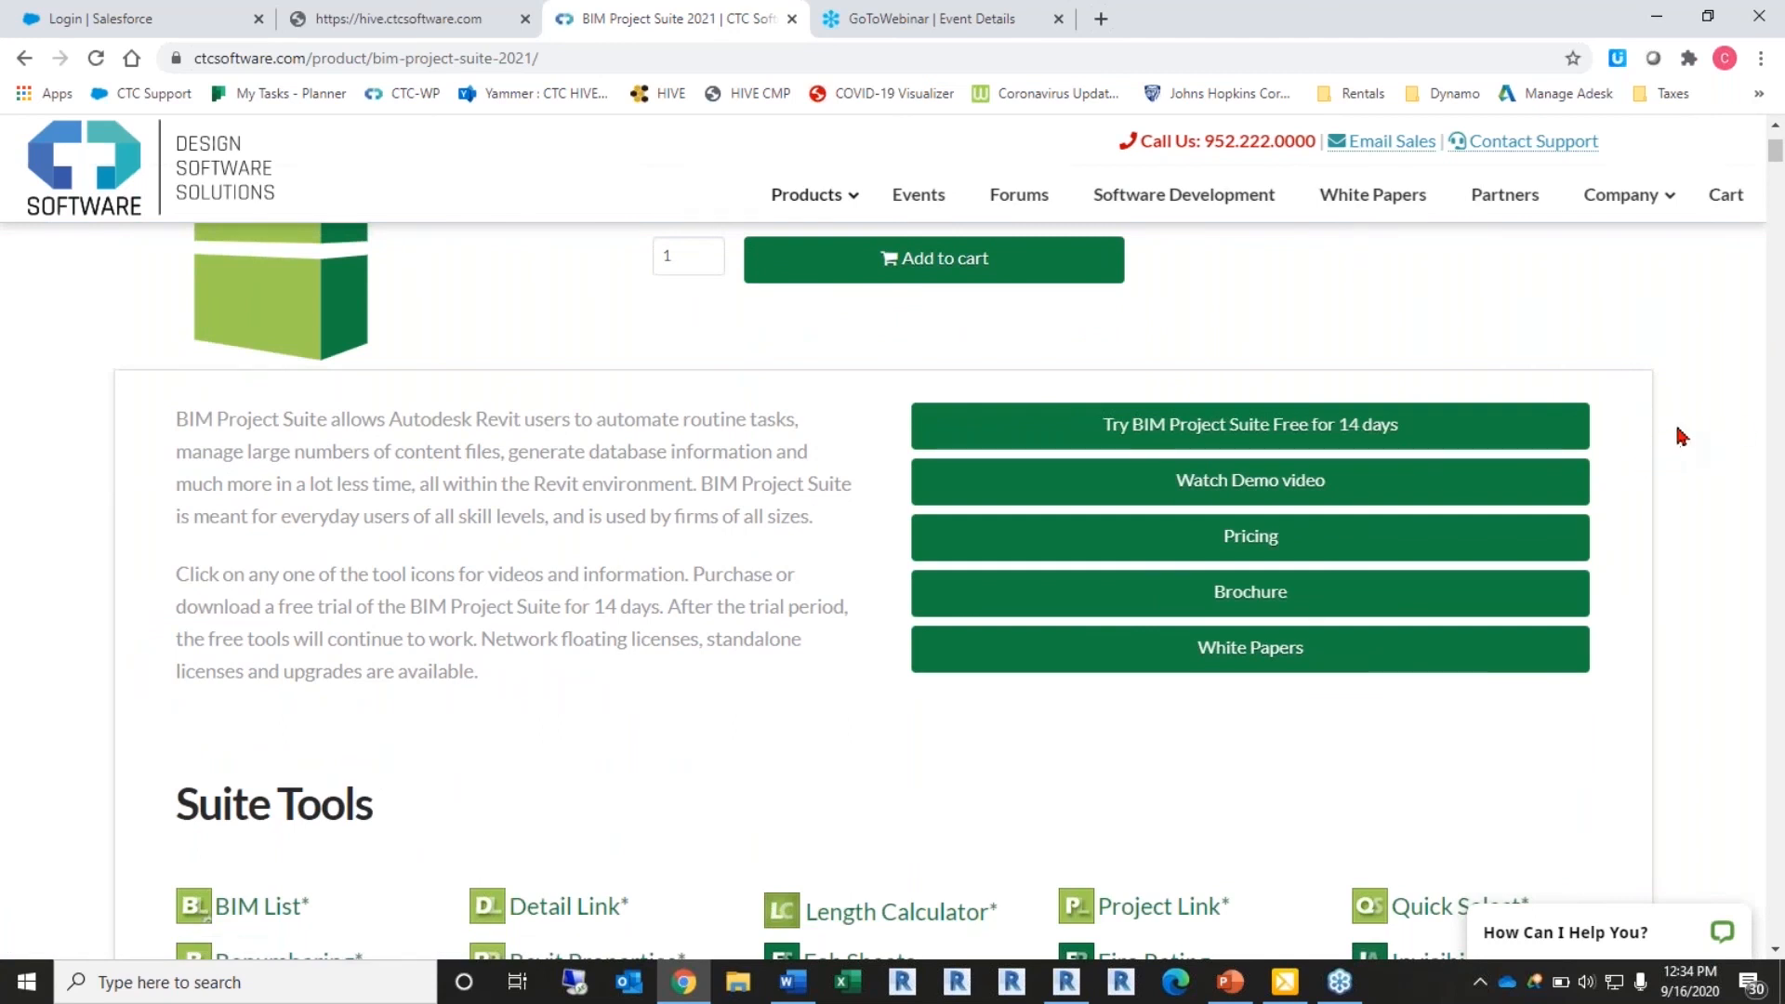
pyautogui.scroll(1, 1638, 453)
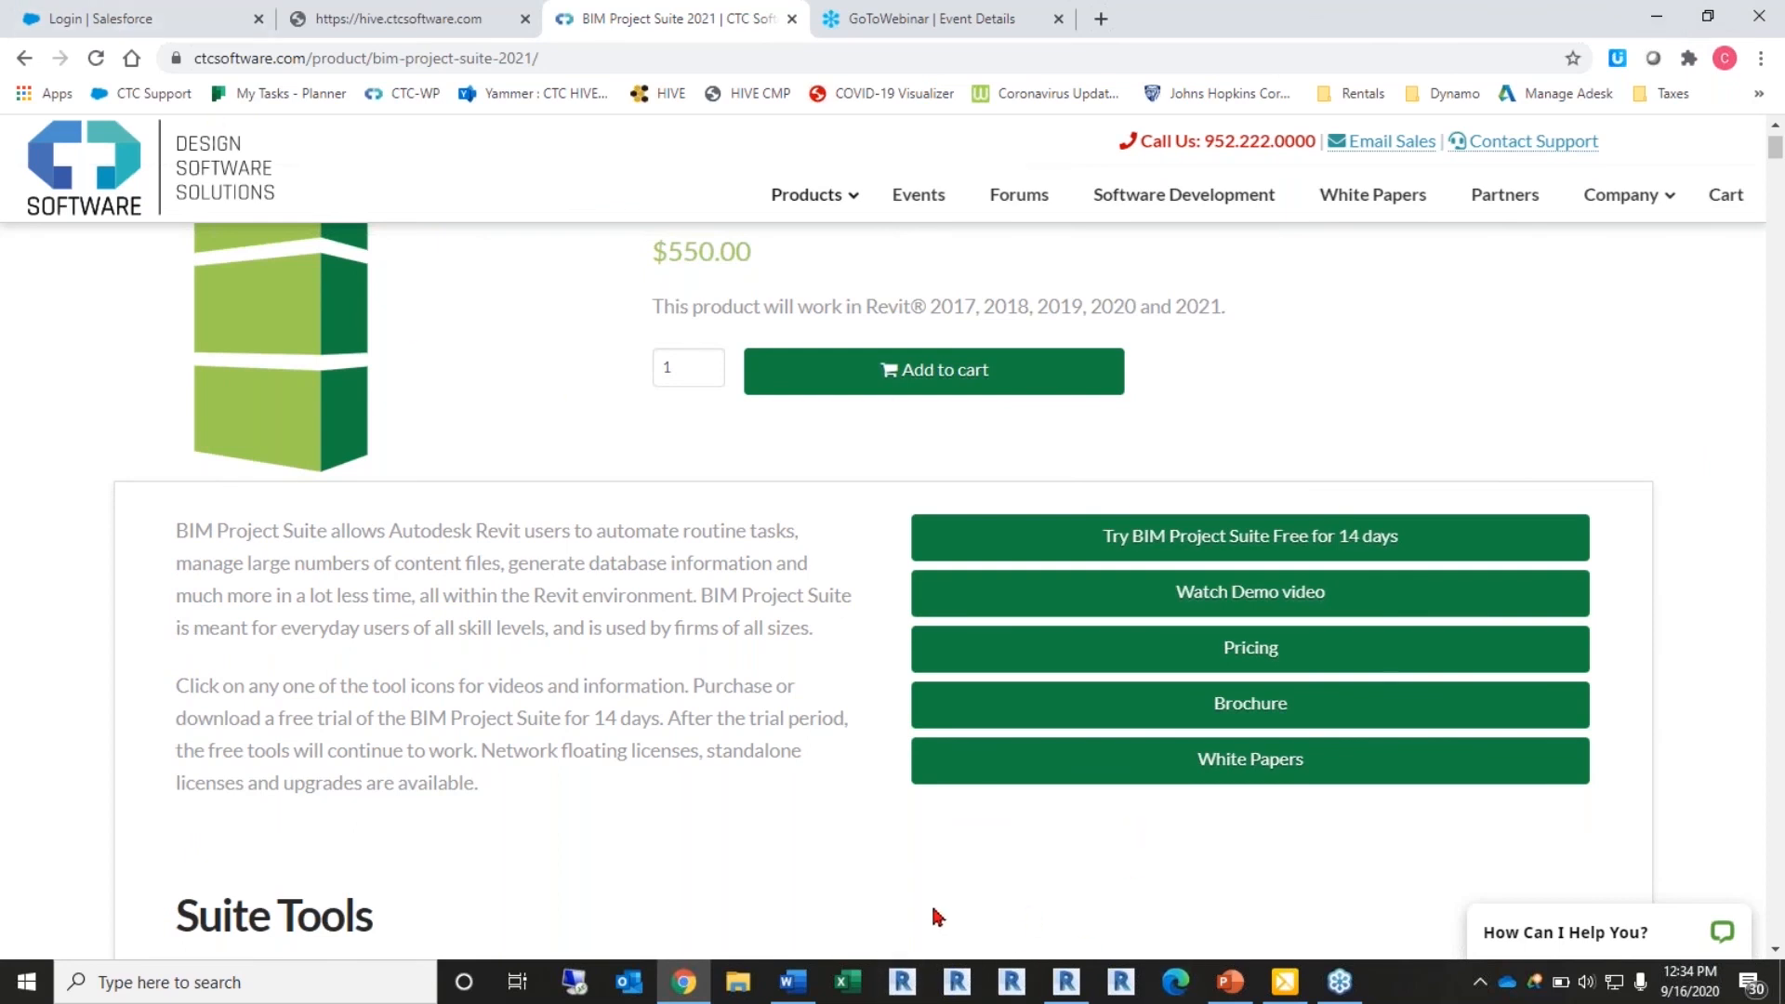
# Step: Return to Revit, view the free tools of the CTC BIM Project Suite, and shift the floating panel slightly sideways
pyautogui.click(1656, 22)
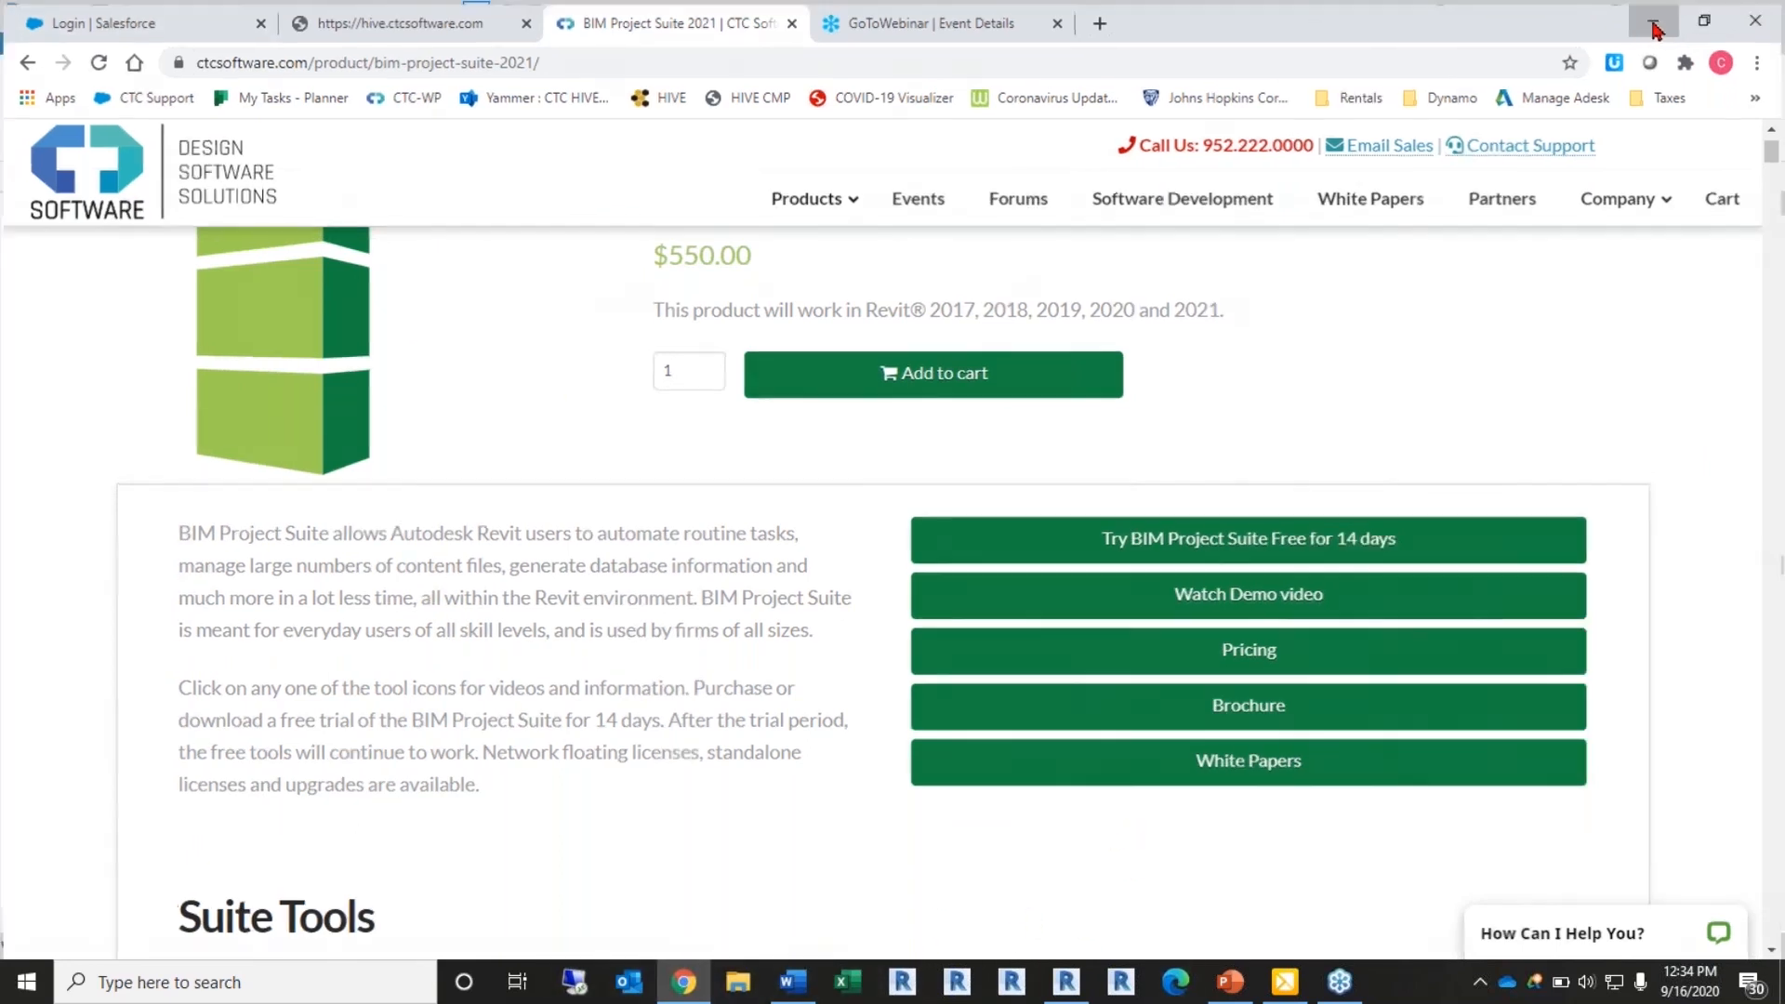
pyautogui.click(554, 315)
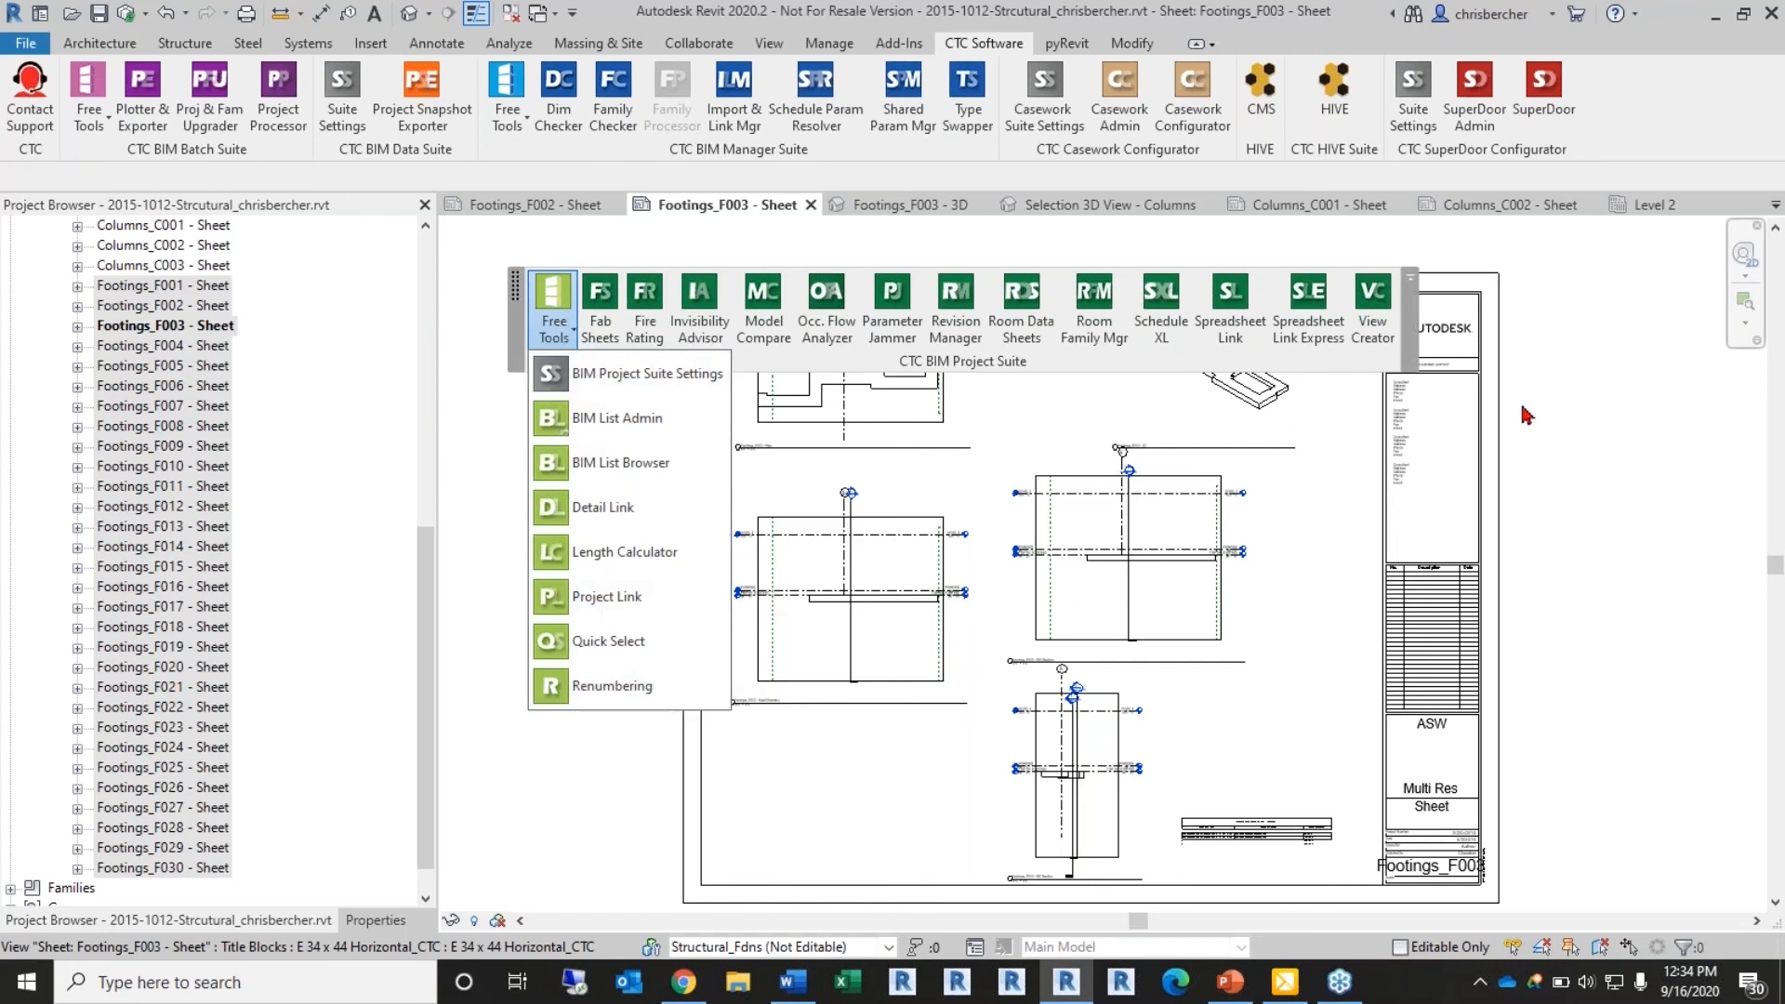
pyautogui.click(1133, 358)
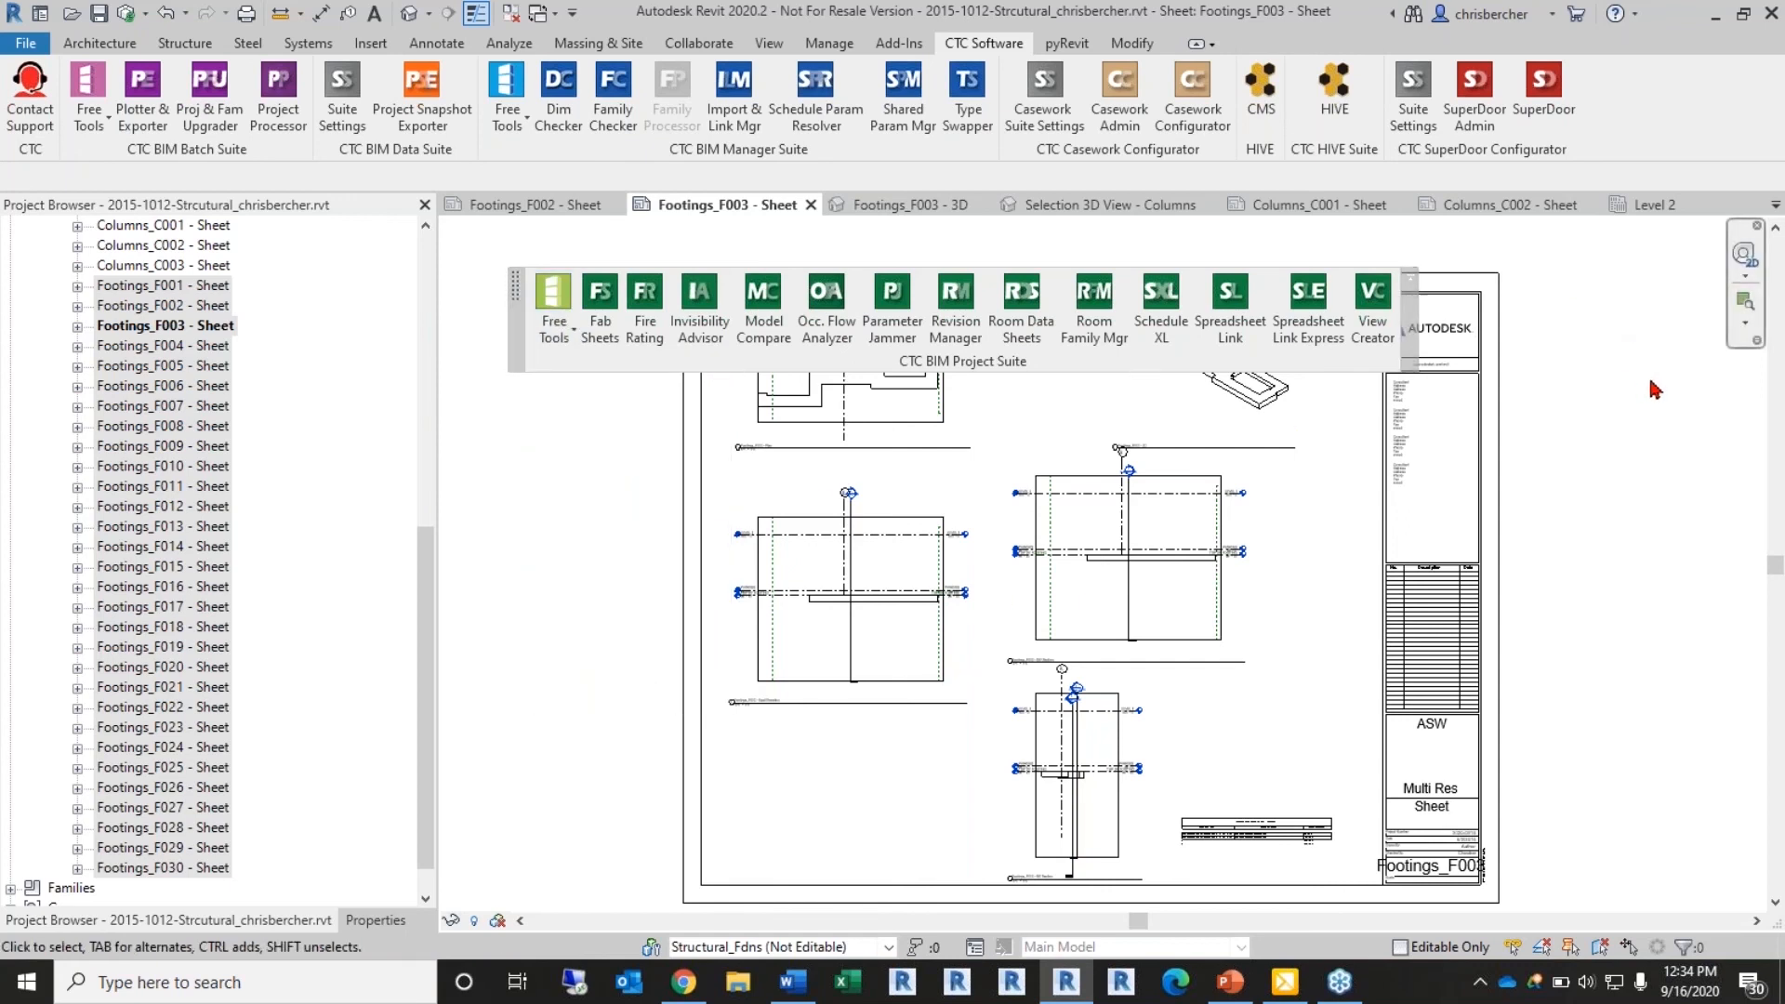
pyautogui.moveTo(1064, 362); pyautogui.dragTo(1055, 362)
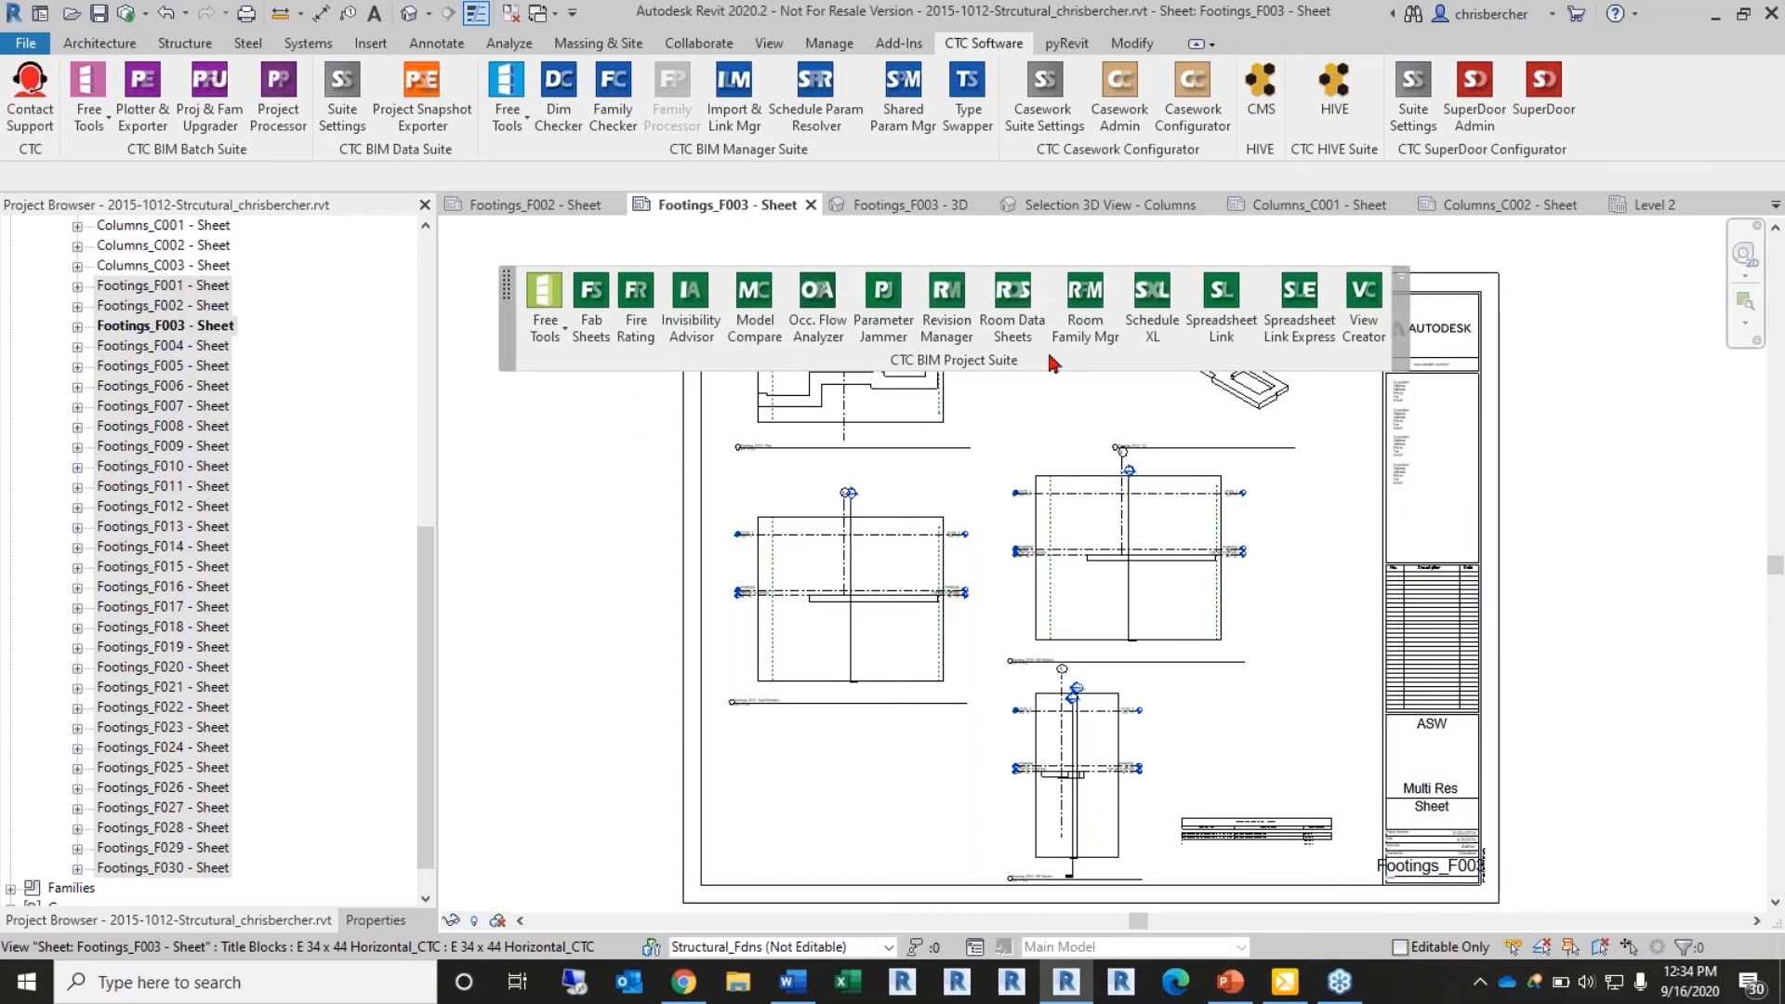